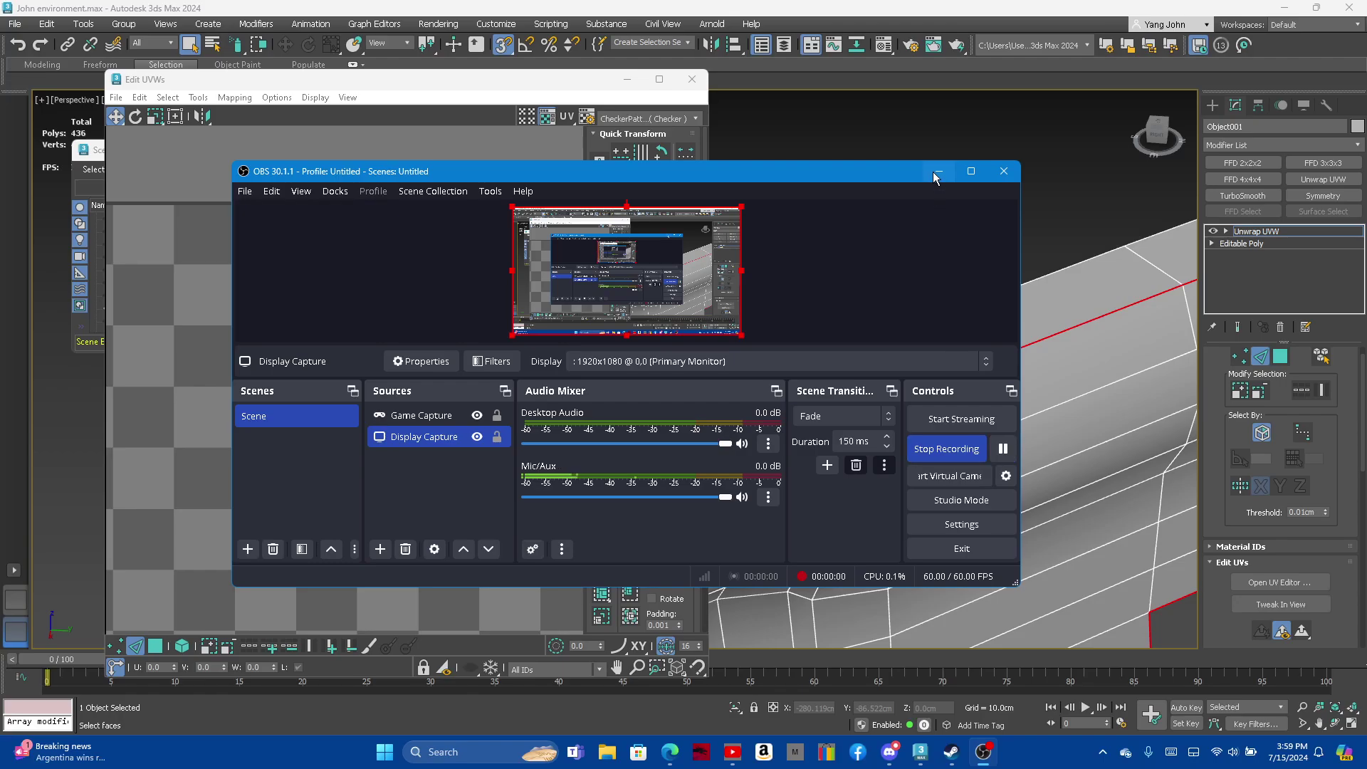
Move the recorder window aside and break the gun's UVs along the selected edges
left_click(939, 171)
scroll(967, 323, "down", 5)
mouse_move(996, 354)
middle_mouse_down("alt")
mouse_move(1080, 339)
mouse_move(1011, 421)
middle_mouse_up("alt")
scroll(1010, 421, "up", 5)
scroll(1013, 459, "down", 3)
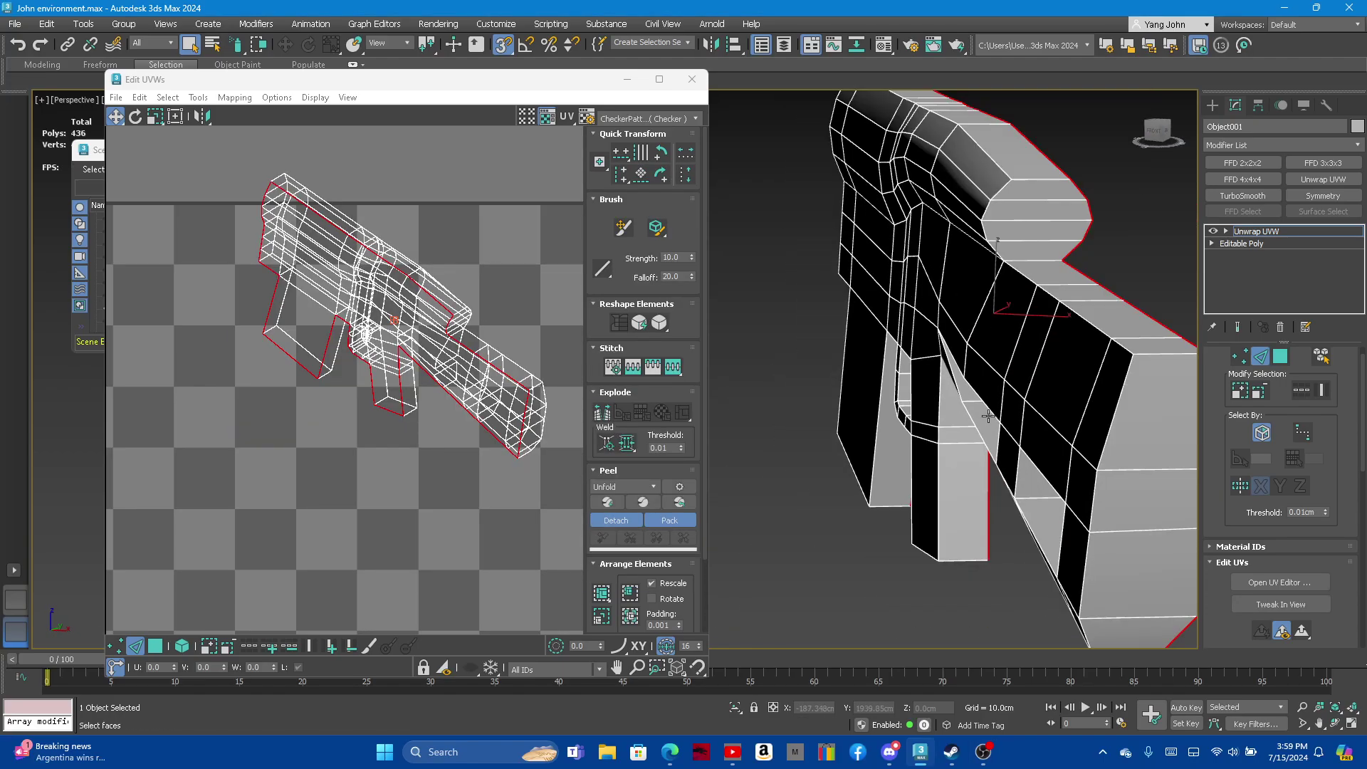
scroll(1001, 445, "down", 1)
scroll(992, 436, "down", 1)
mouse_move(955, 461)
middle_mouse_down("alt")
mouse_move(1023, 485)
mouse_move(1071, 458)
mouse_move(1064, 404)
mouse_move(1047, 417)
middle_mouse_up("alt")
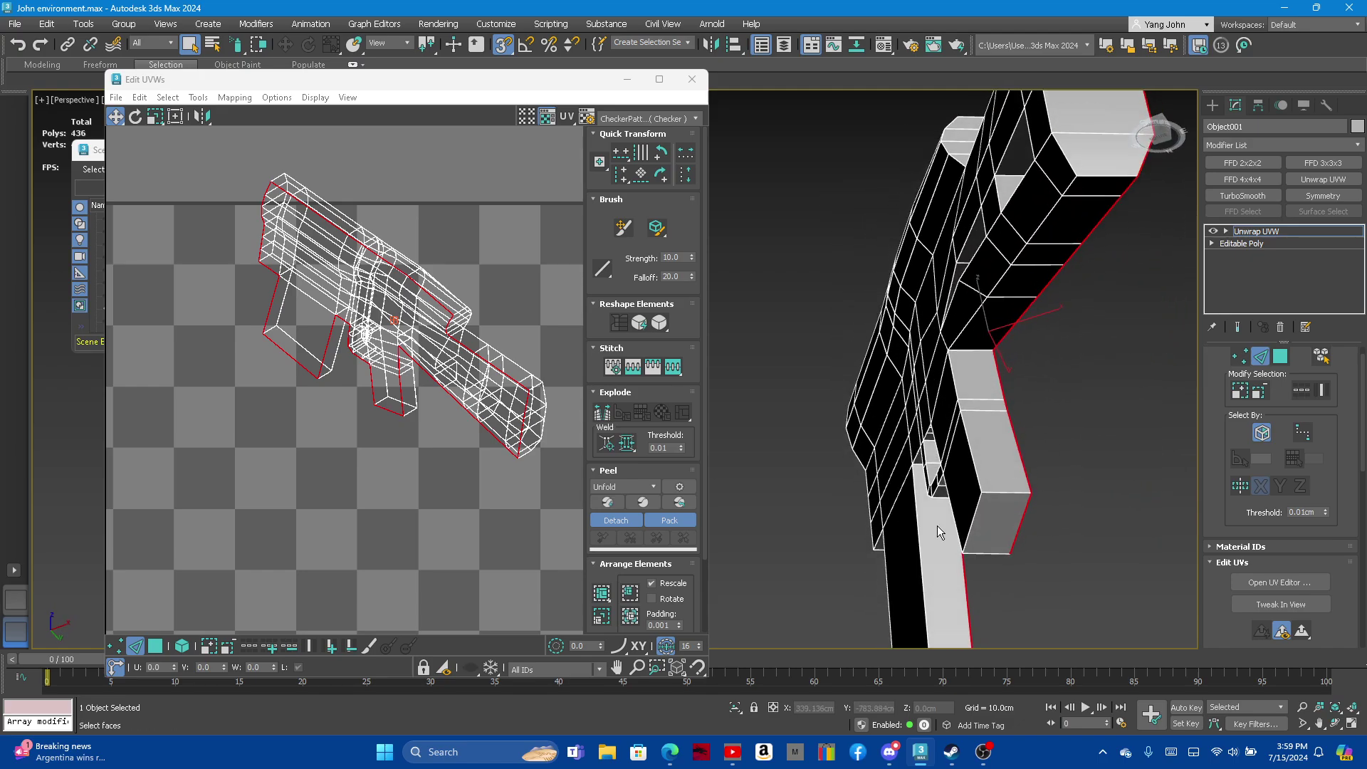
right_click(397, 366)
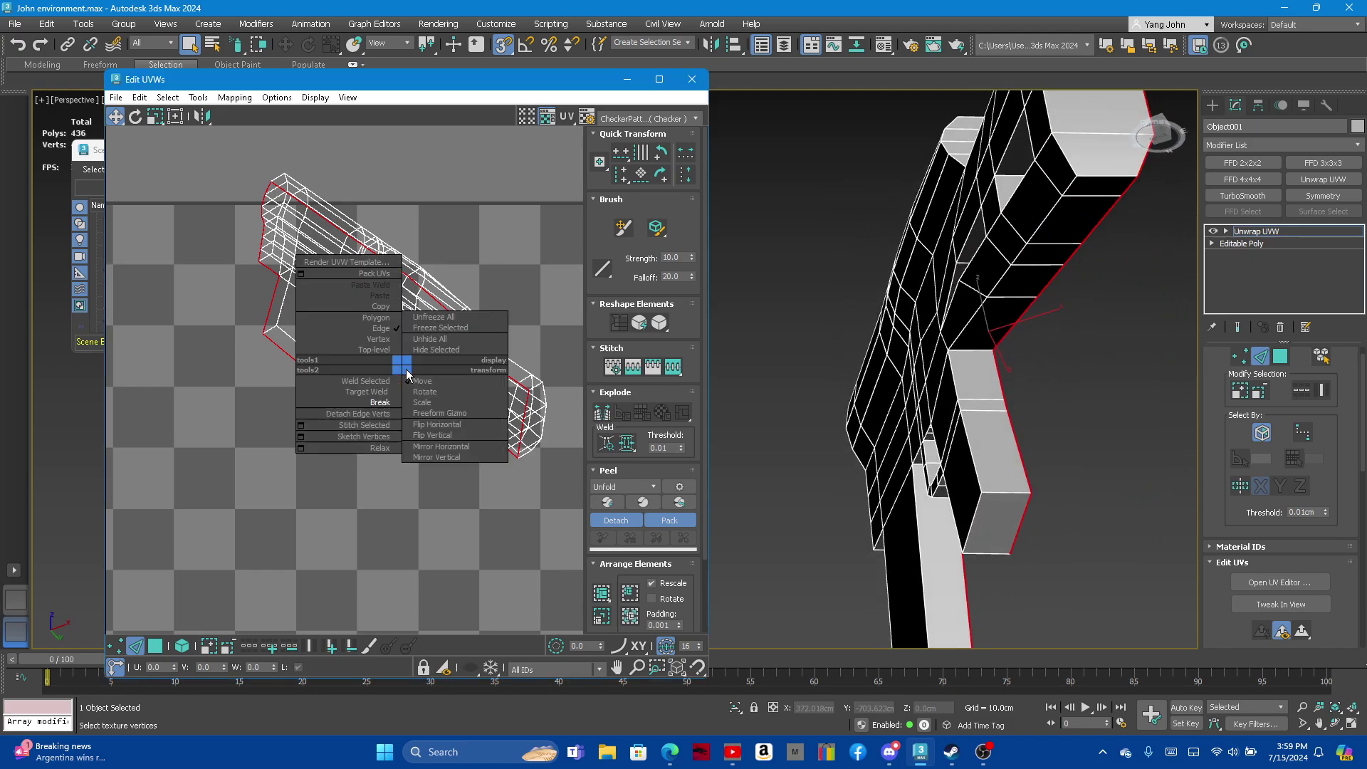
left_click(349, 400)
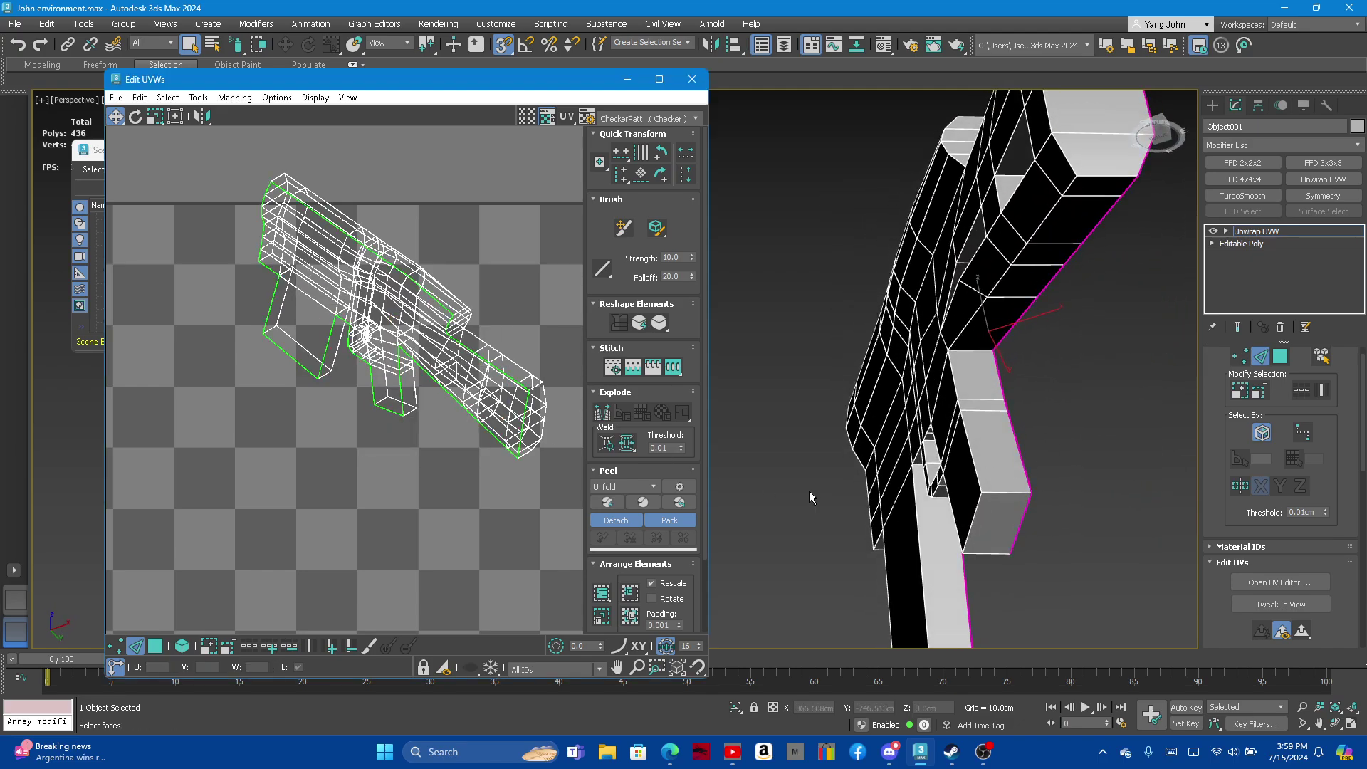
Select seam edges along the grip's side, the grip top and the gun's long body edge
left_click(977, 523)
left_click(970, 450)
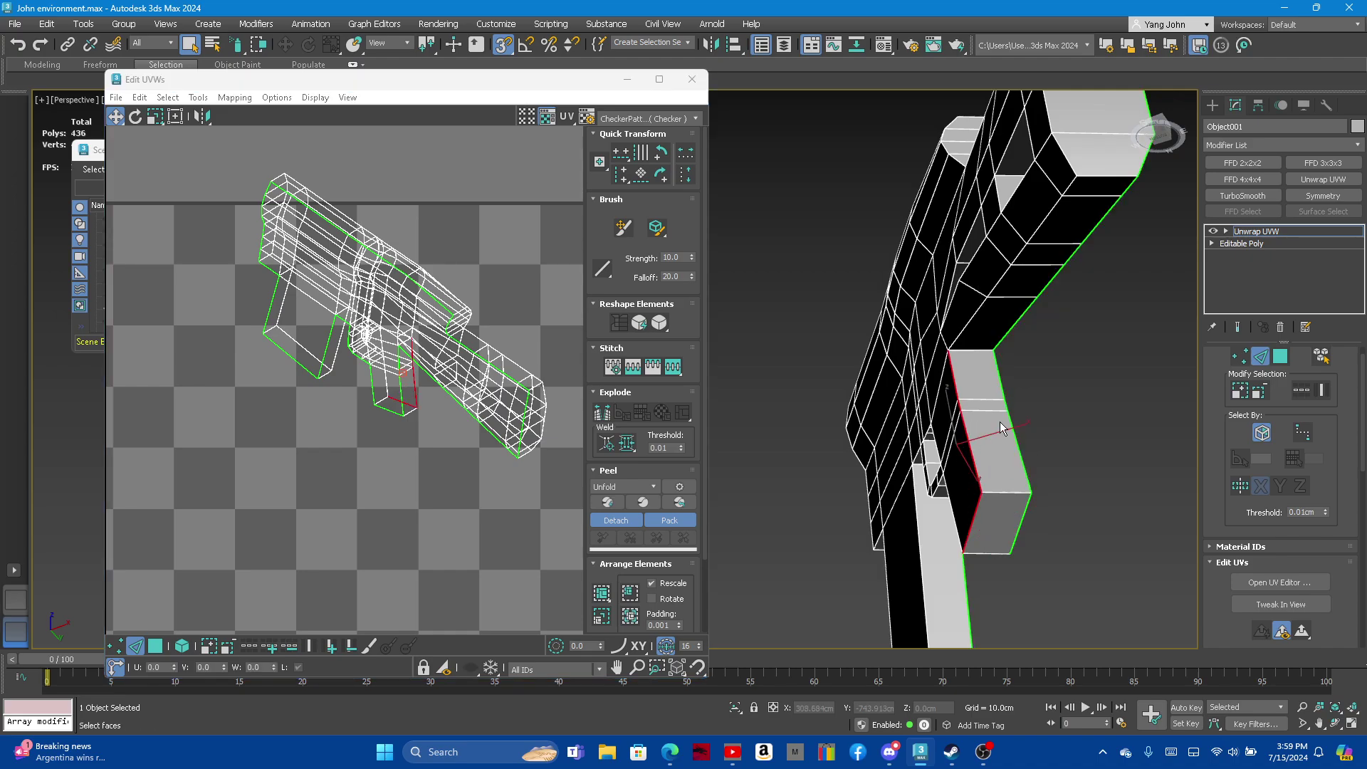
mouse_move(1001, 427)
middle_mouse_down("alt")
mouse_move(1019, 388)
mouse_move(1115, 403)
mouse_move(1074, 527)
middle_mouse_up("alt")
left_click(1021, 384, "ctrl")
left_click(1113, 403, "ctrl")
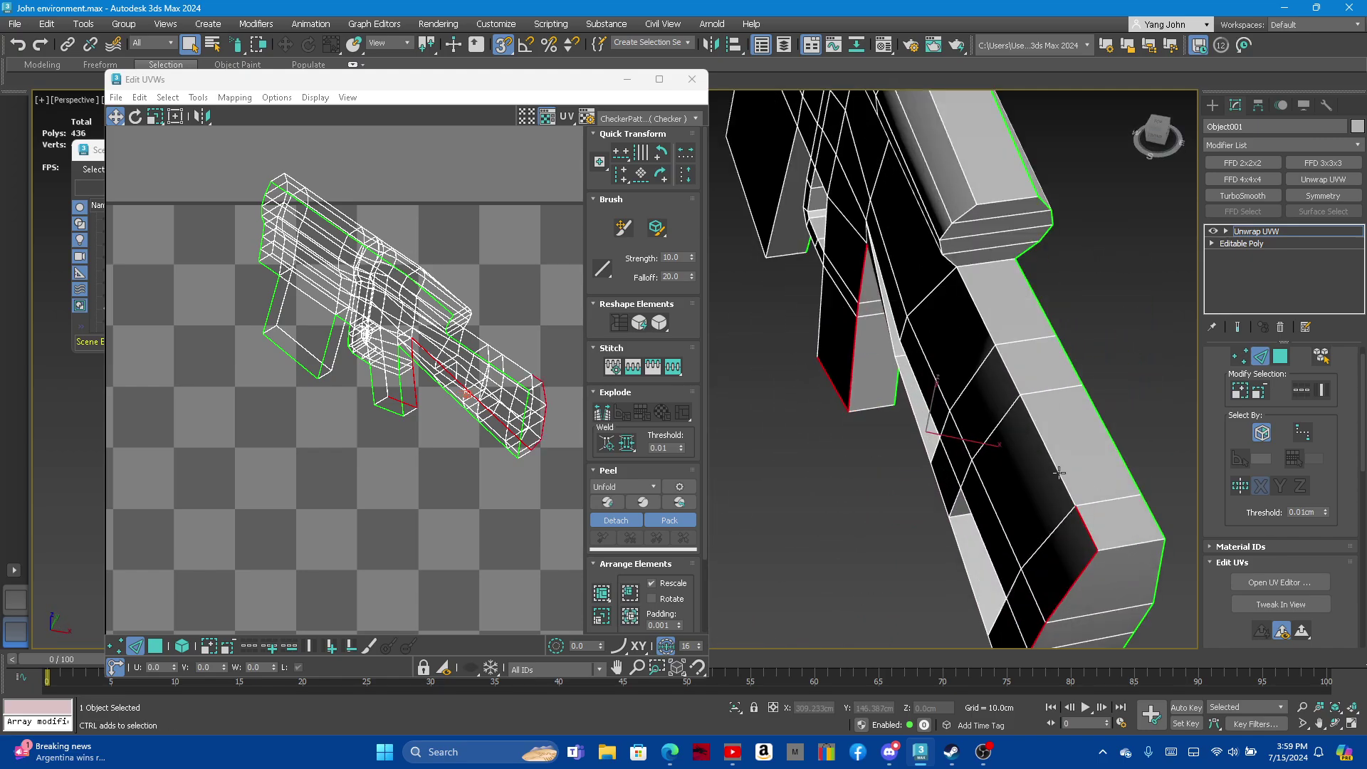
left_click(1060, 473, "ctrl")
middle_click_drag(1059, 473, 1003, 374, "alt")
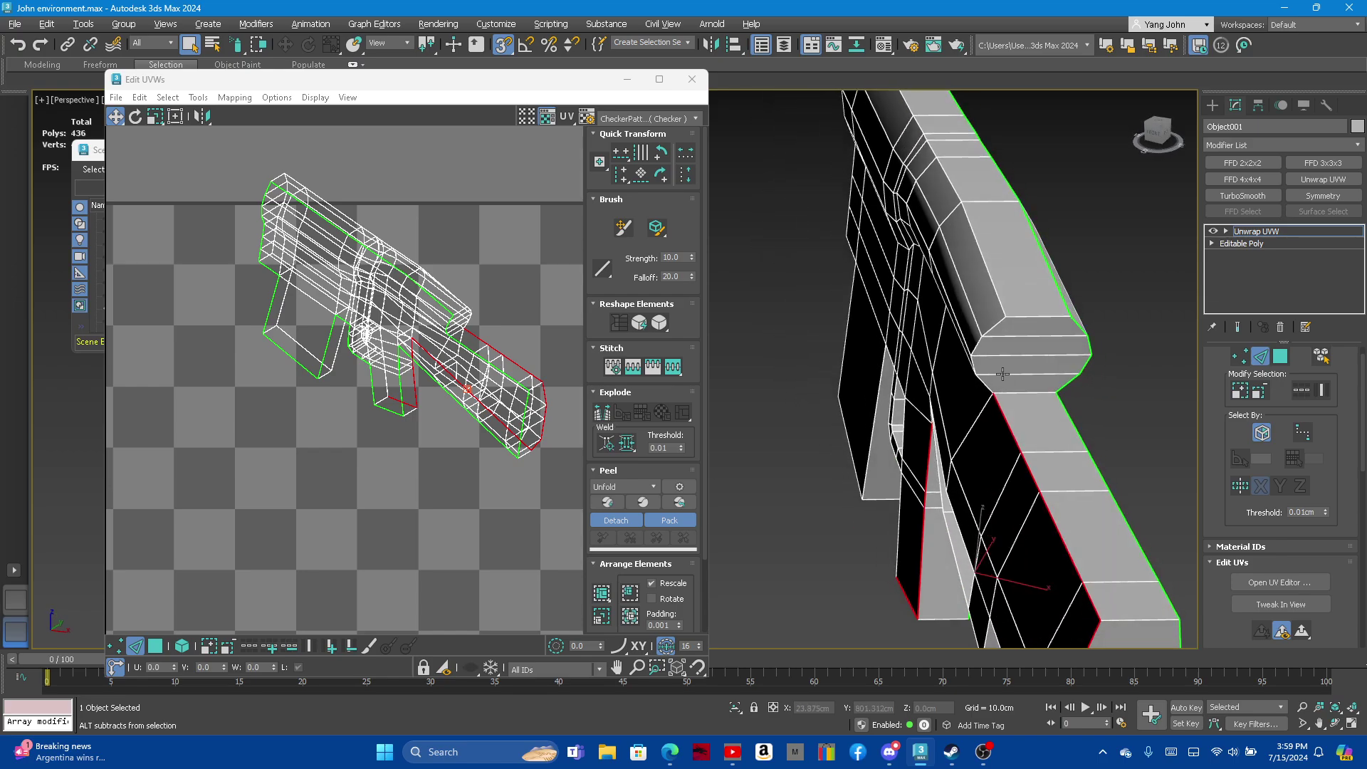
scroll(969, 396, "up", 3)
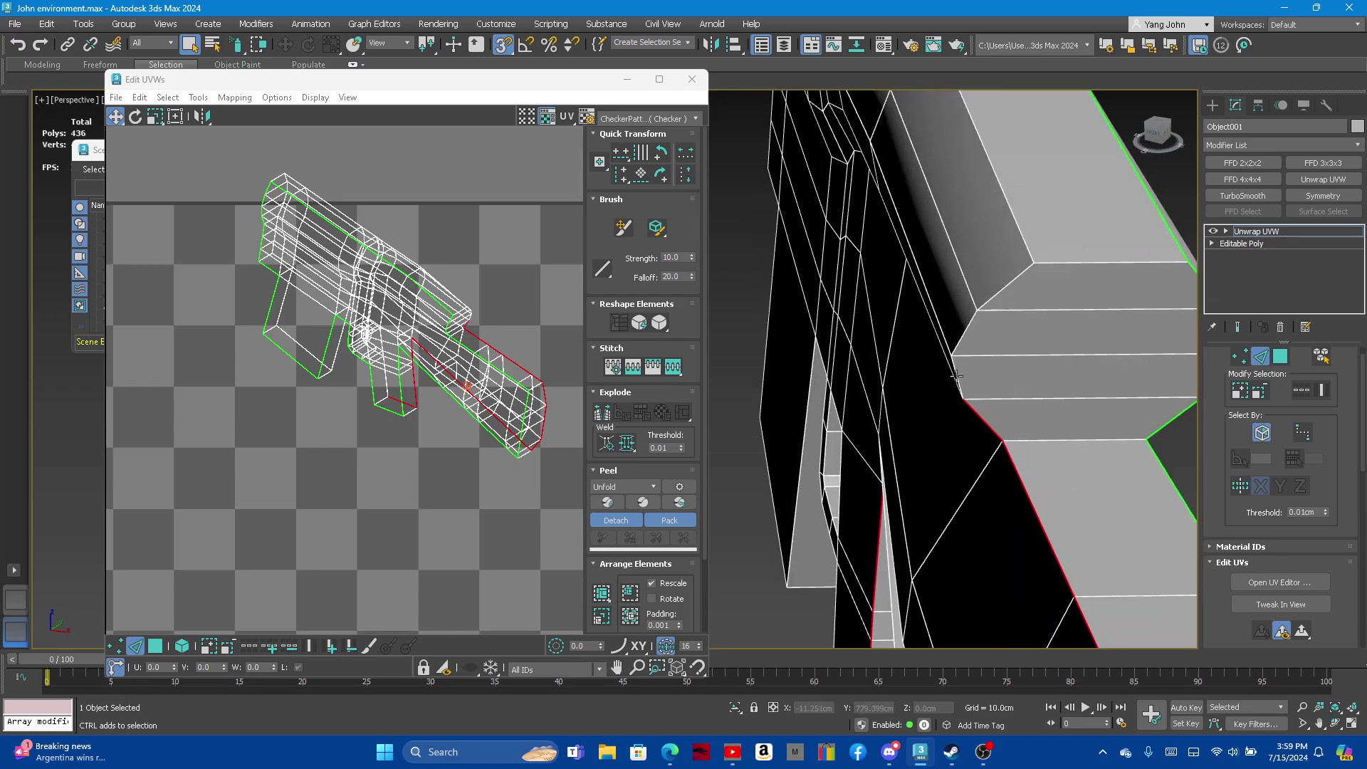
left_click(1023, 255, "ctrl")
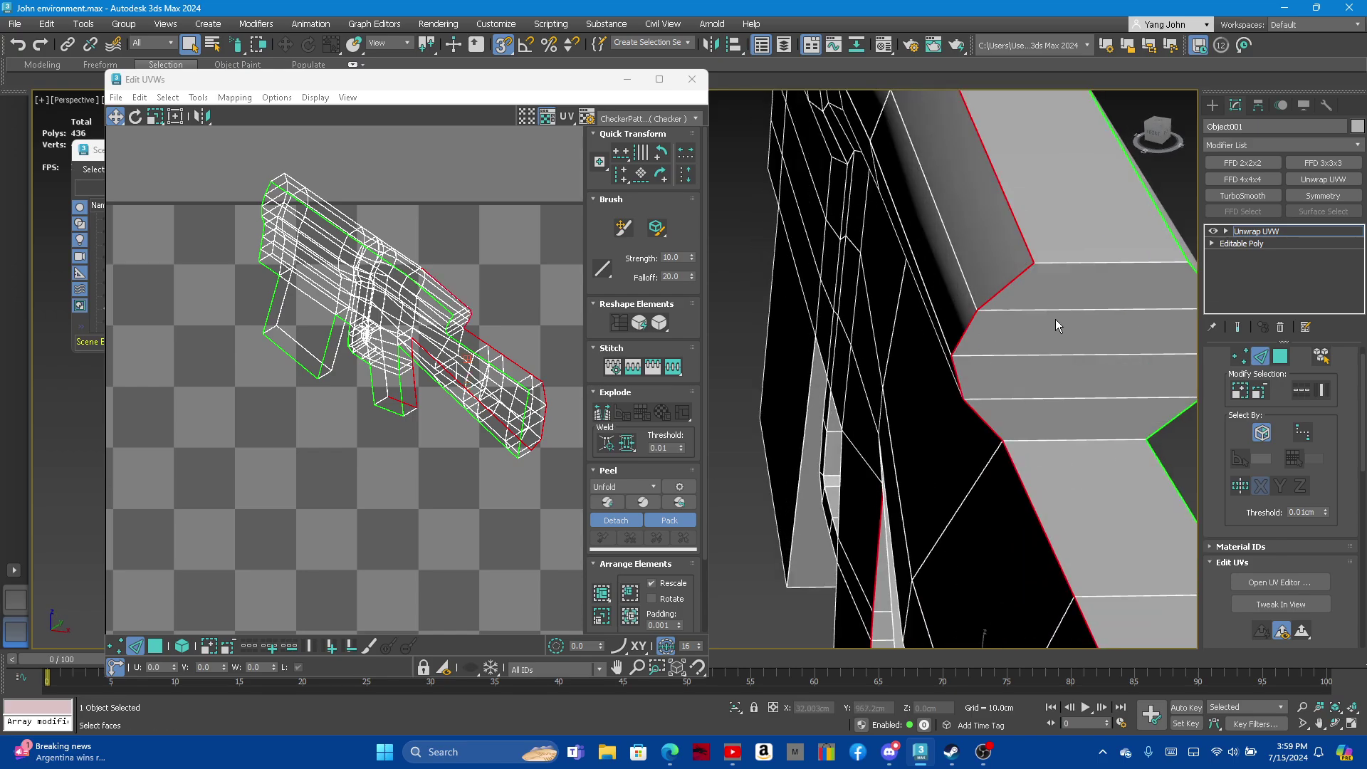
Add the gun's top edge and the corner edge loop to the seam selection
mouse_move(1056, 319)
middle_mouse_down("alt")
mouse_move(1002, 237)
mouse_move(1025, 244)
middle_mouse_up("alt")
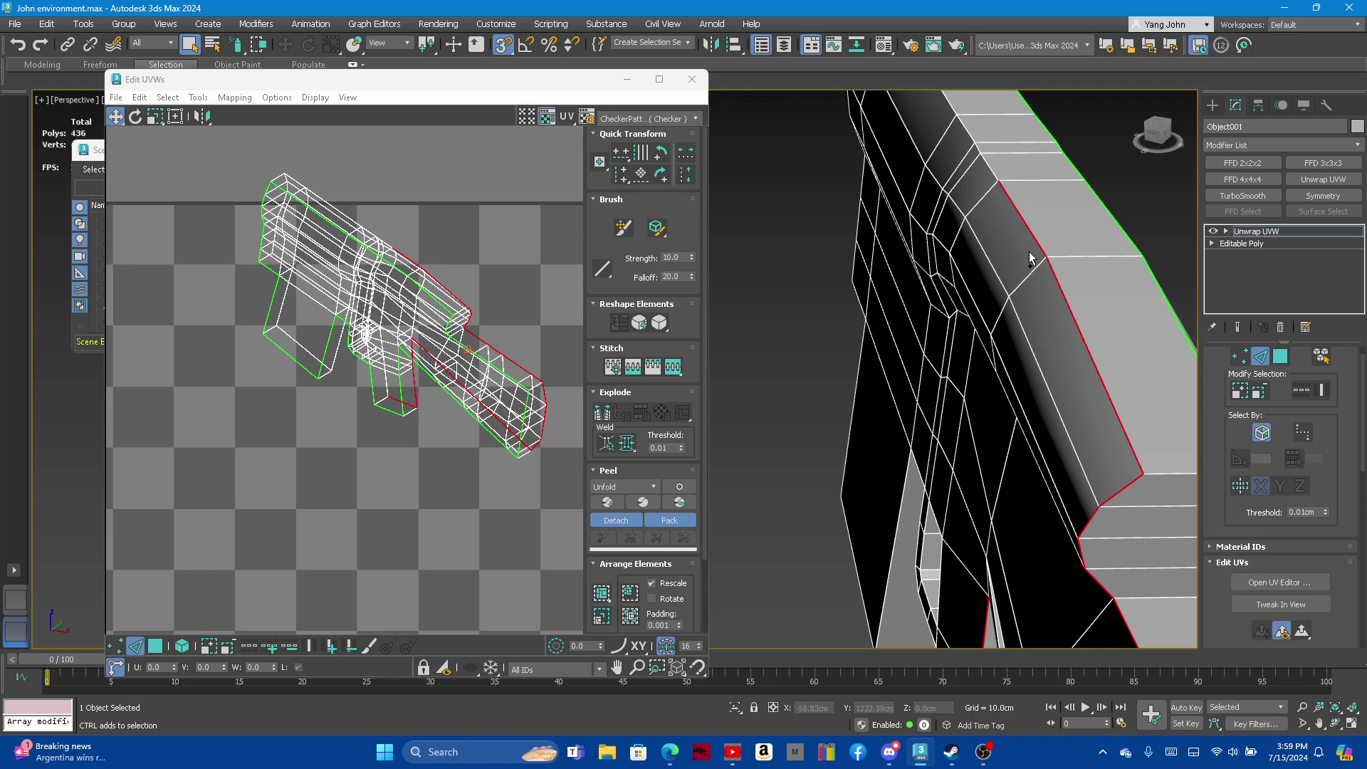
middle_click_drag(1031, 231, 1093, 276, "alt")
scroll(1016, 354, "down", 5)
scroll(1017, 354, "down", 1)
scroll(1016, 354, "up", 4)
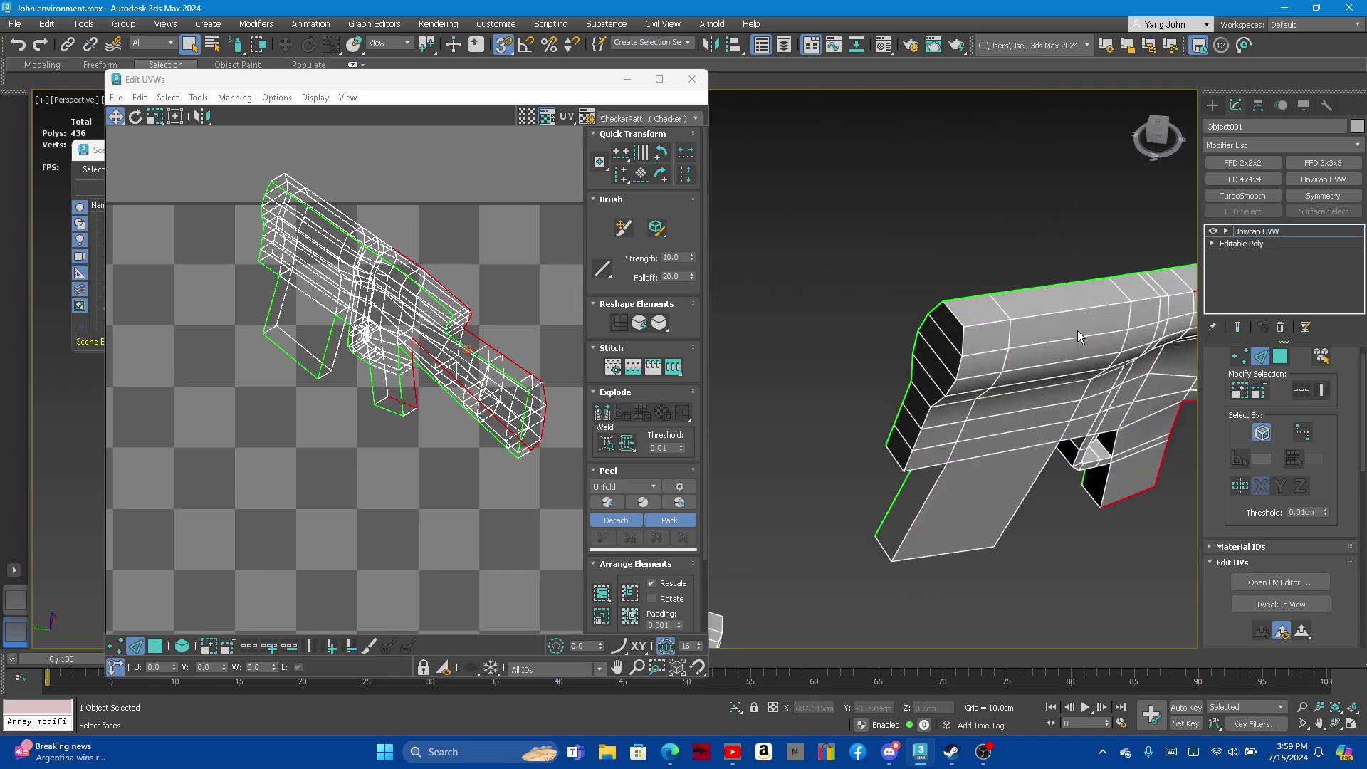
scroll(1079, 331, "up", 3)
left_click(1014, 306, "ctrl")
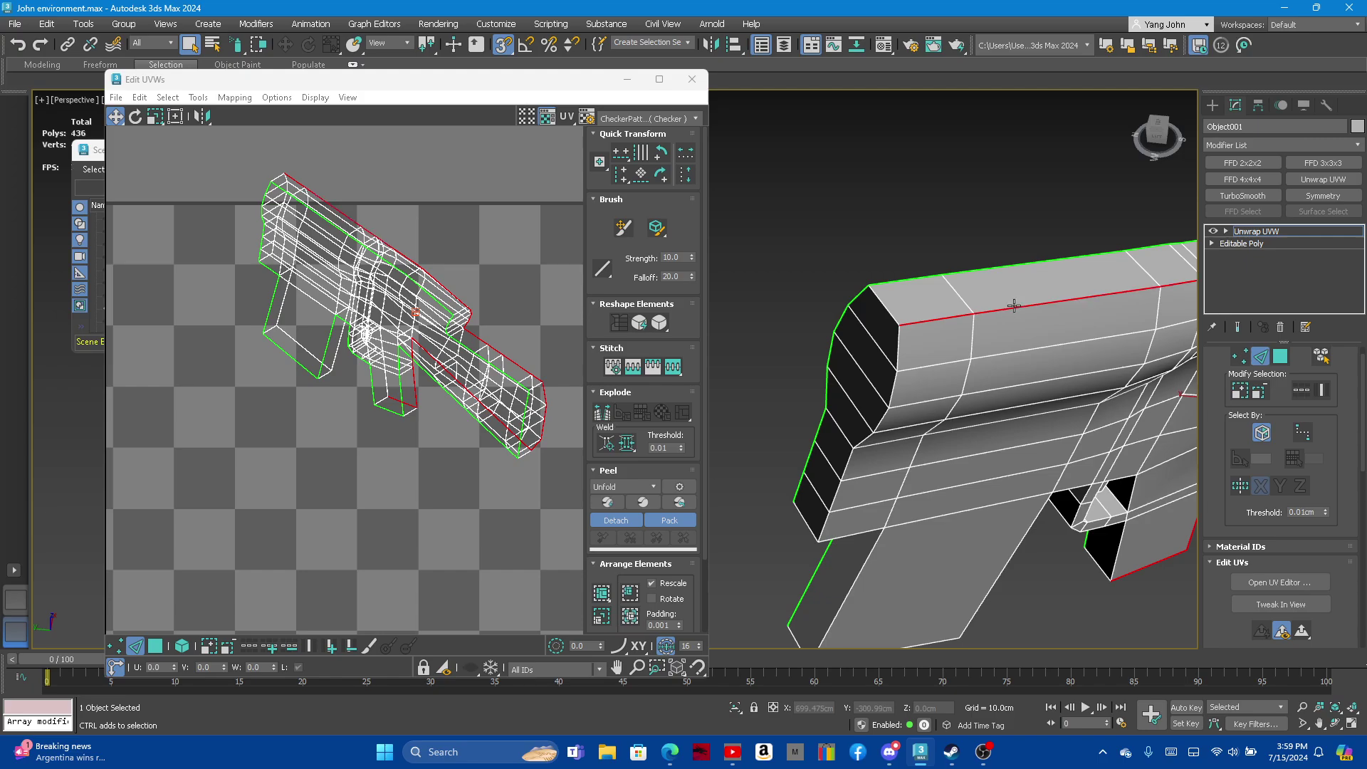
scroll(897, 315, "down", 5)
middle_click_drag(898, 315, 913, 373, "alt")
scroll(913, 374, "up", 4)
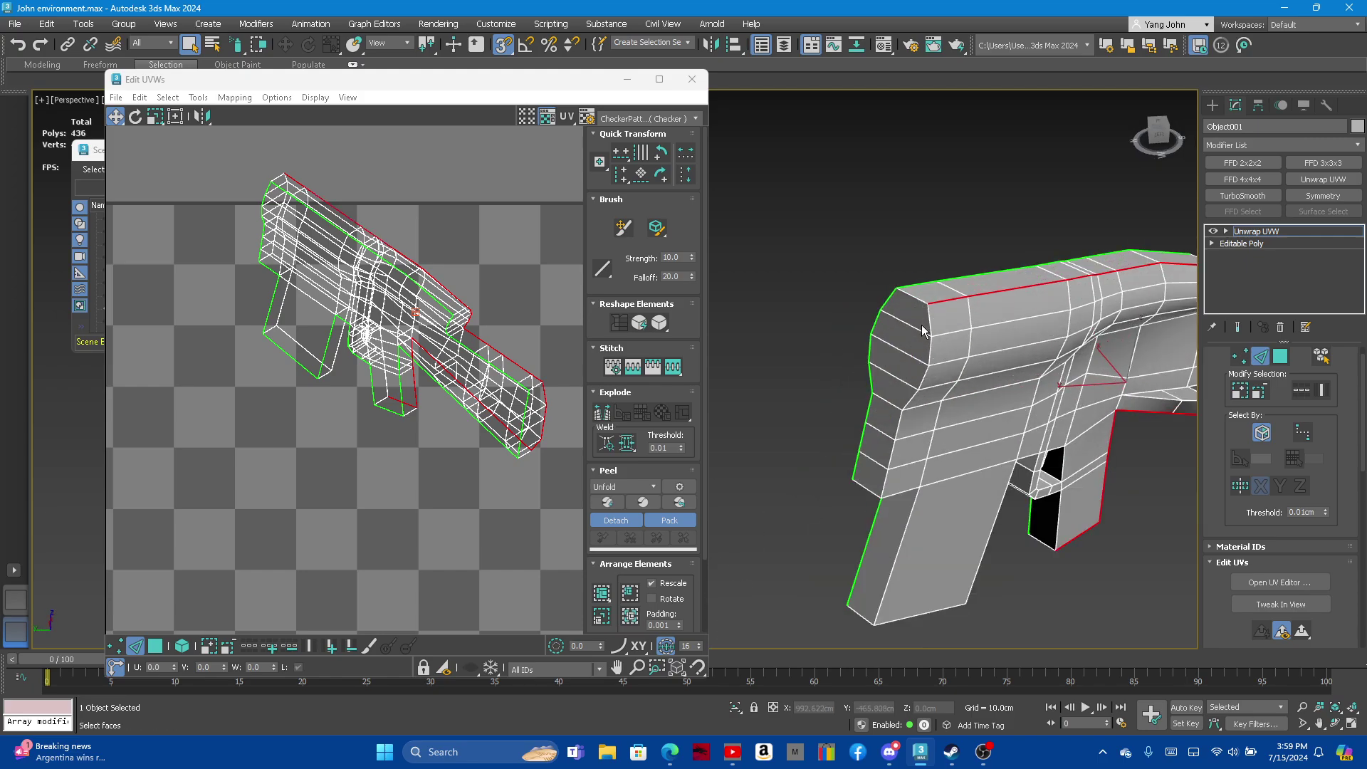
scroll(931, 322, "up", 1)
left_click(932, 321, "ctrl")
double_click(930, 352, "ctrl")
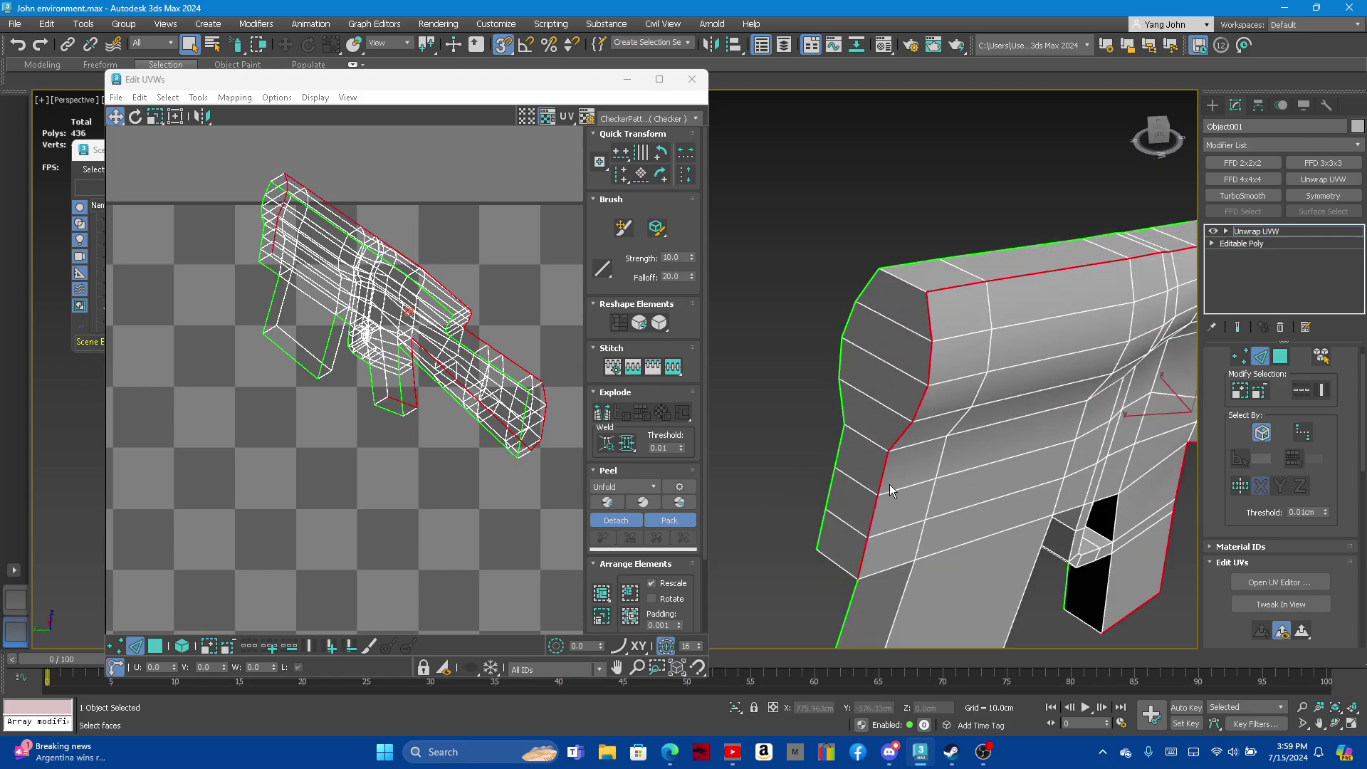
Add the butt's vertical edge and the inner trigger-guard edges to the seams
mouse_move(890, 490)
middle_mouse_down("alt")
mouse_move(888, 434)
mouse_move(928, 304)
middle_mouse_up("alt")
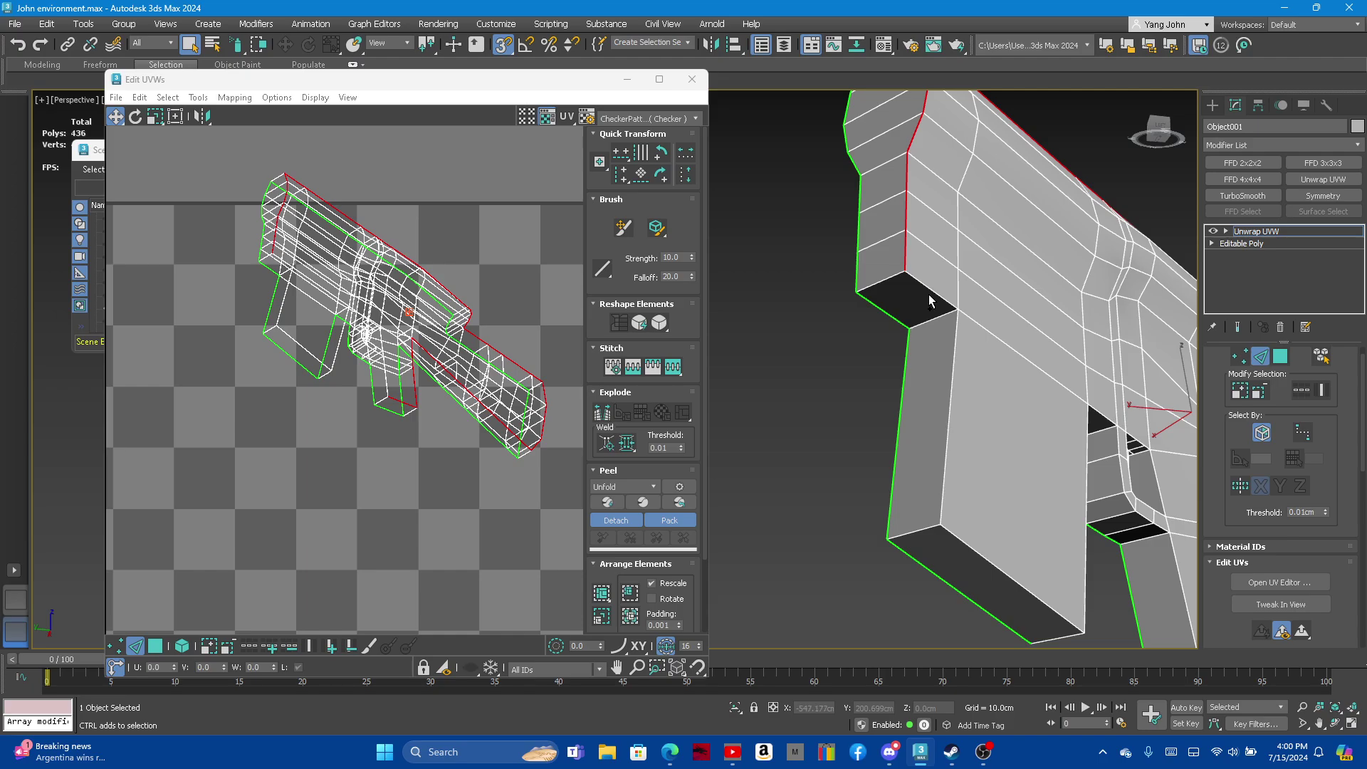
left_click(956, 347, "ctrl")
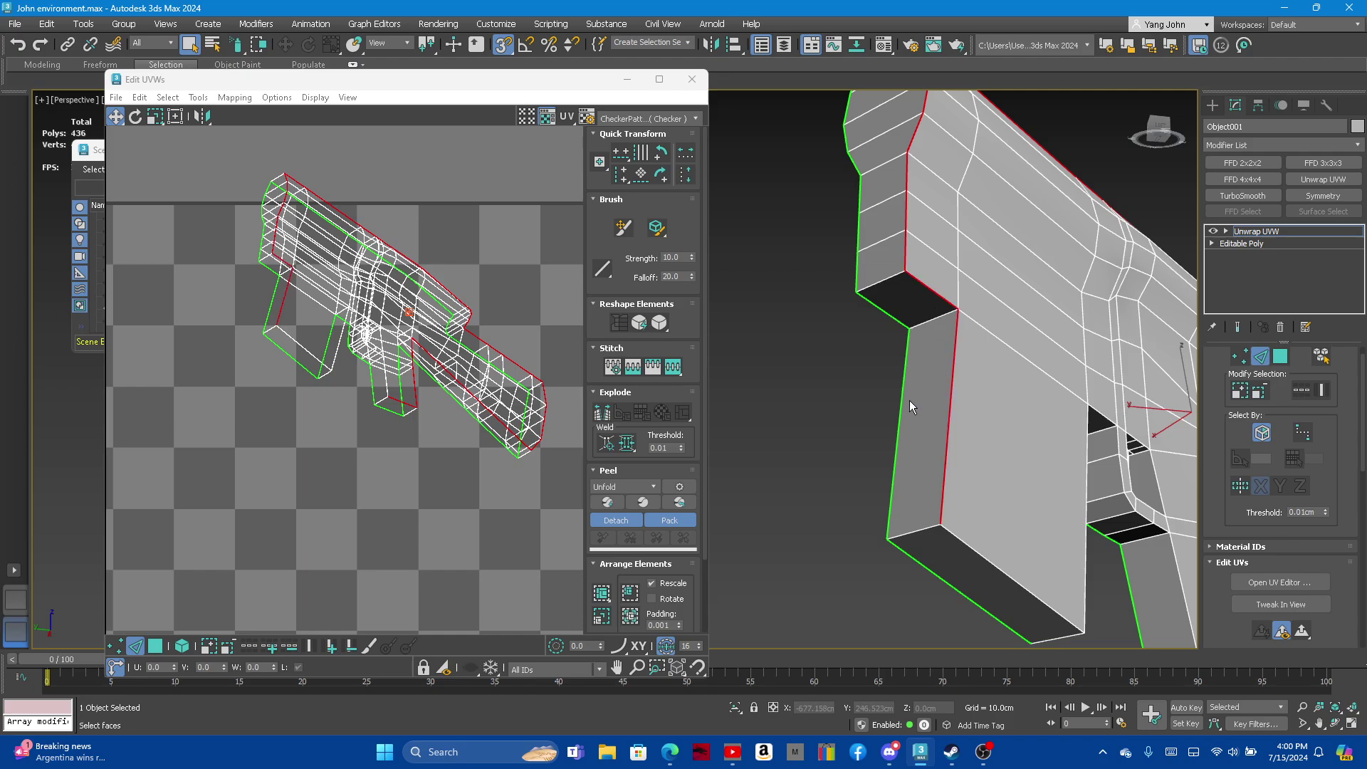
mouse_move(909, 400)
middle_mouse_down("alt")
mouse_move(1002, 476)
mouse_move(891, 479)
mouse_move(1014, 540)
mouse_move(896, 484)
mouse_move(852, 490)
mouse_move(995, 464)
mouse_move(910, 499)
middle_mouse_up("alt")
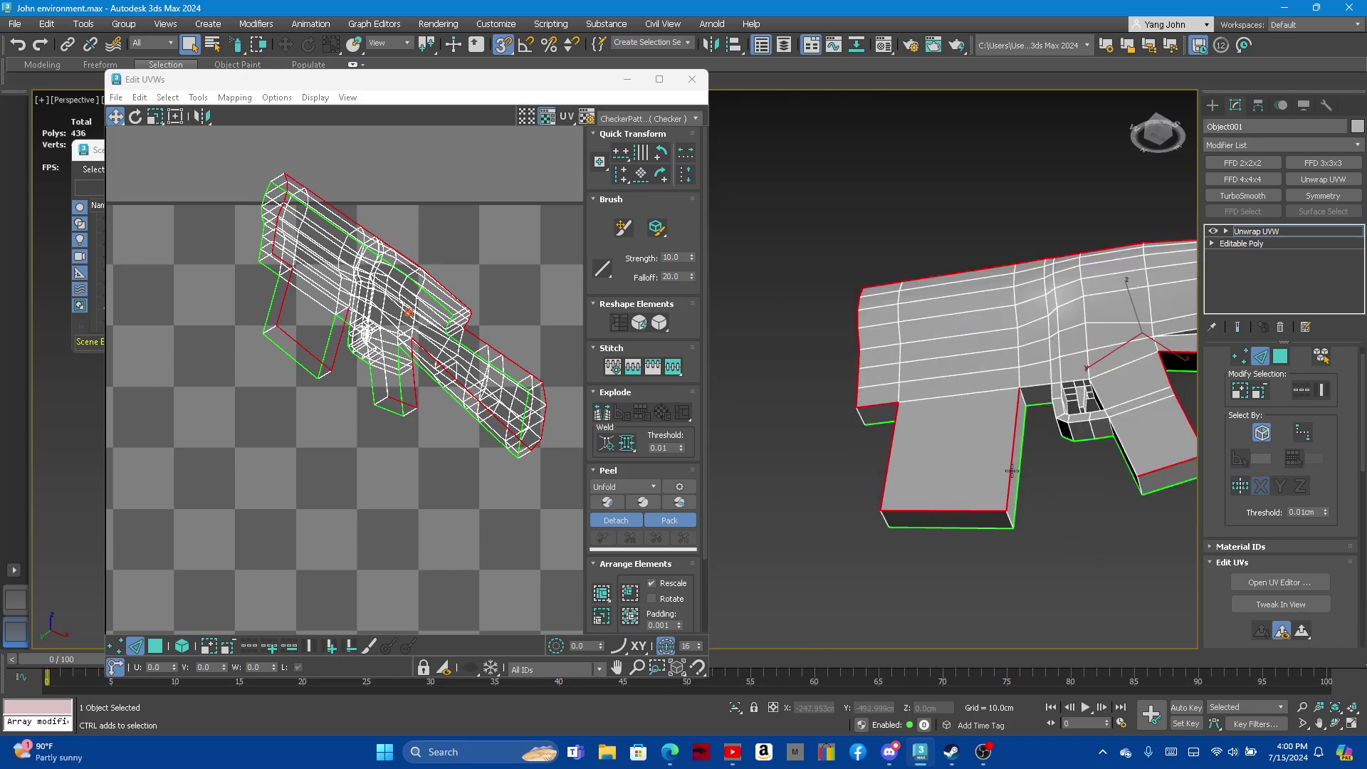
scroll(1011, 470, "down", 2)
scroll(1041, 420, "up", 5)
scroll(1041, 420, "up", 2)
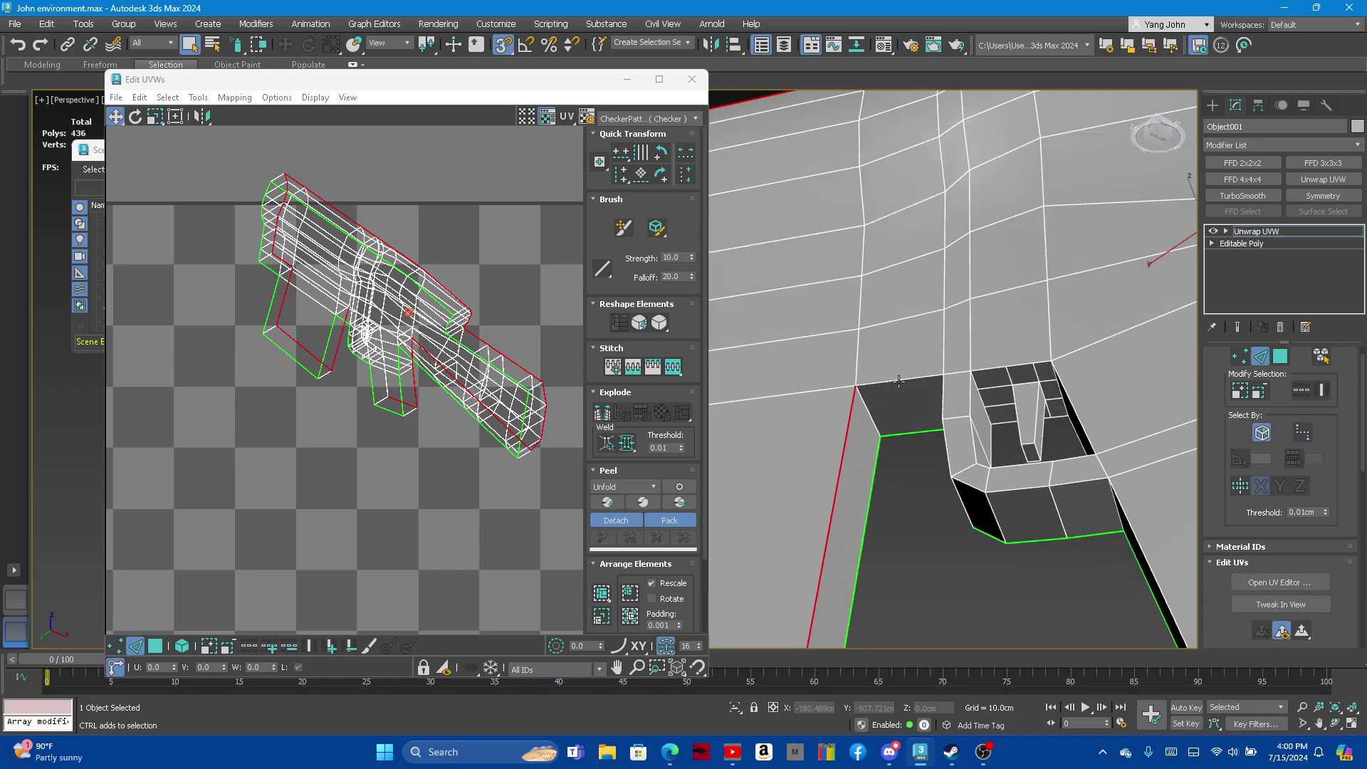
middle_click_drag(930, 423, 983, 327, "alt")
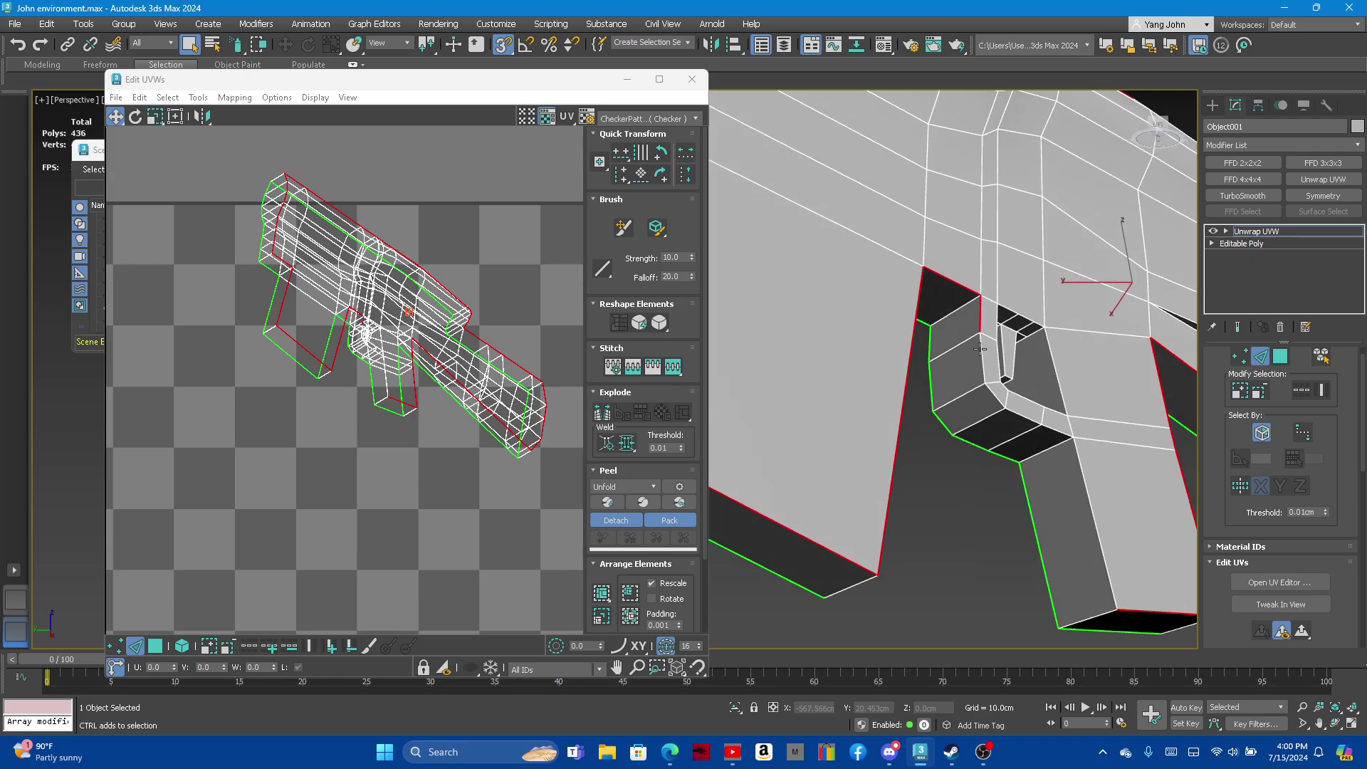
left_click(981, 348, "ctrl")
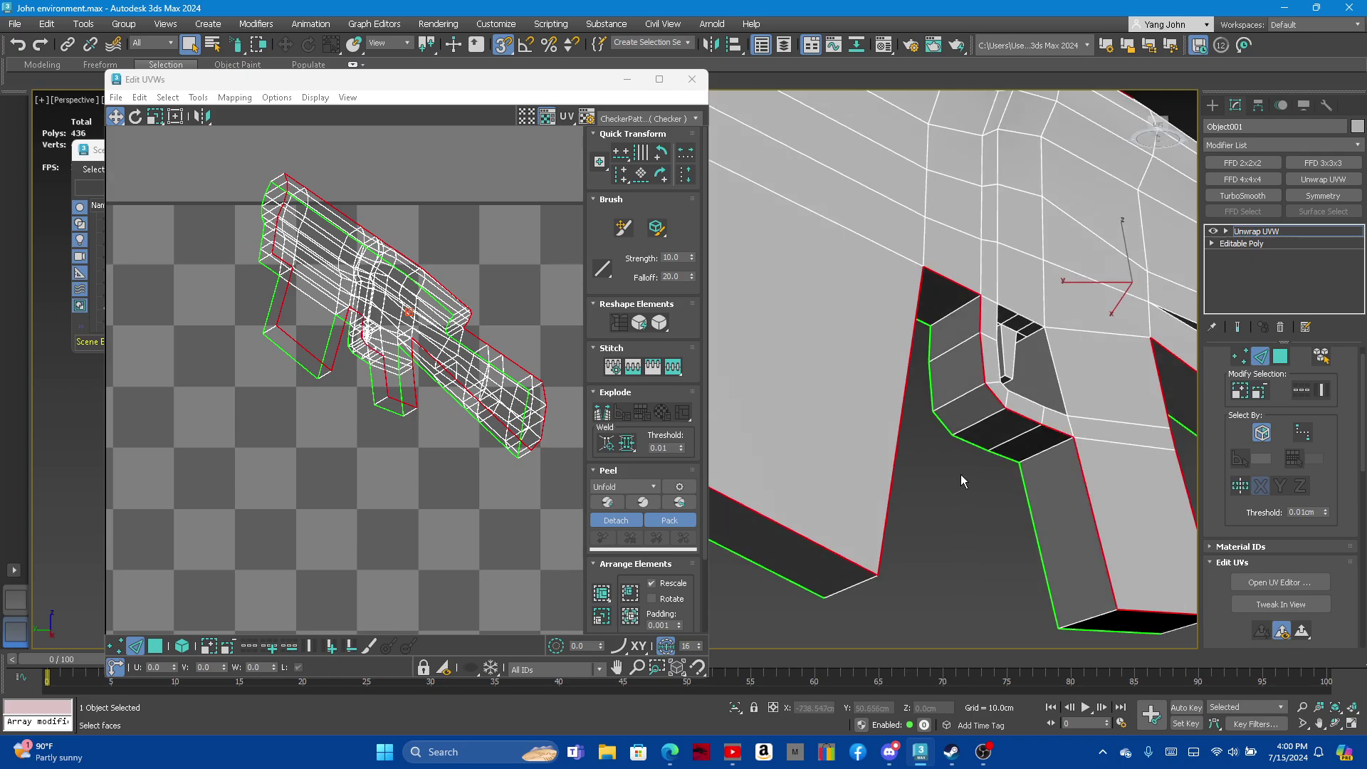
right_click(511, 405)
Break the gun's UVs along the newly selected seam edges
left_click(457, 410)
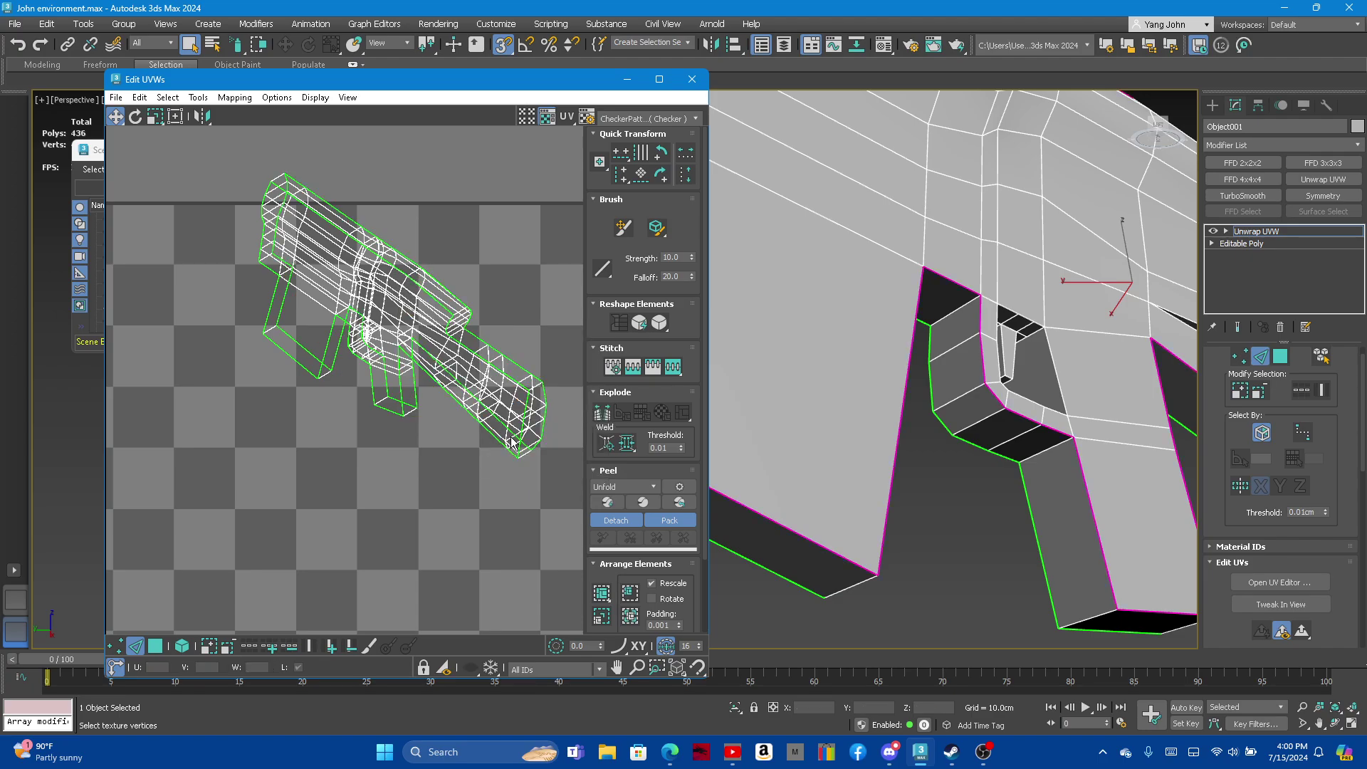
scroll(1044, 471, "down", 5)
mouse_move(1028, 486)
middle_mouse_down("alt")
mouse_move(1037, 510)
mouse_move(1086, 530)
mouse_move(1072, 627)
mouse_move(869, 501)
mouse_move(811, 510)
mouse_move(1007, 518)
mouse_move(1054, 499)
middle_mouse_up("alt")
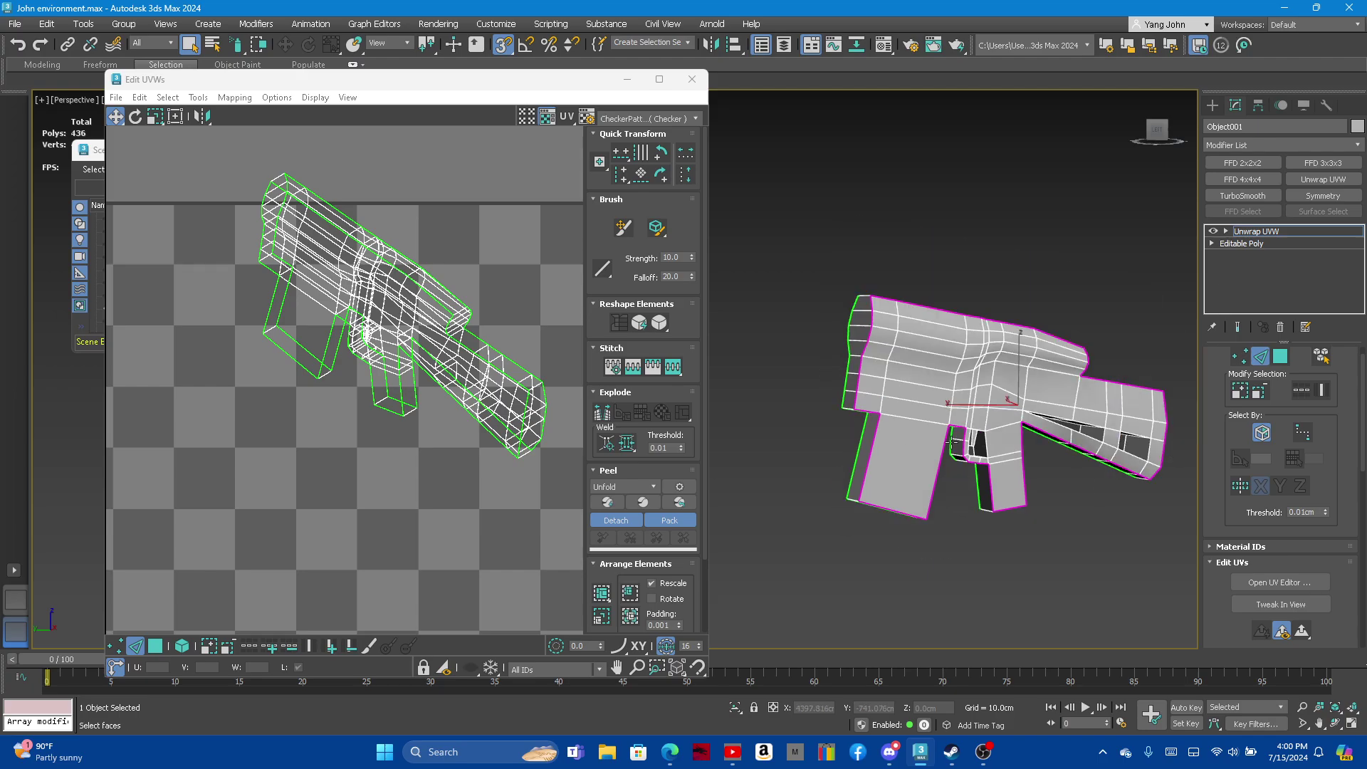
Select all the gun's faces in Polygon mode and shift their UVs left
left_click(1281, 356)
scroll(848, 366, "down", 3)
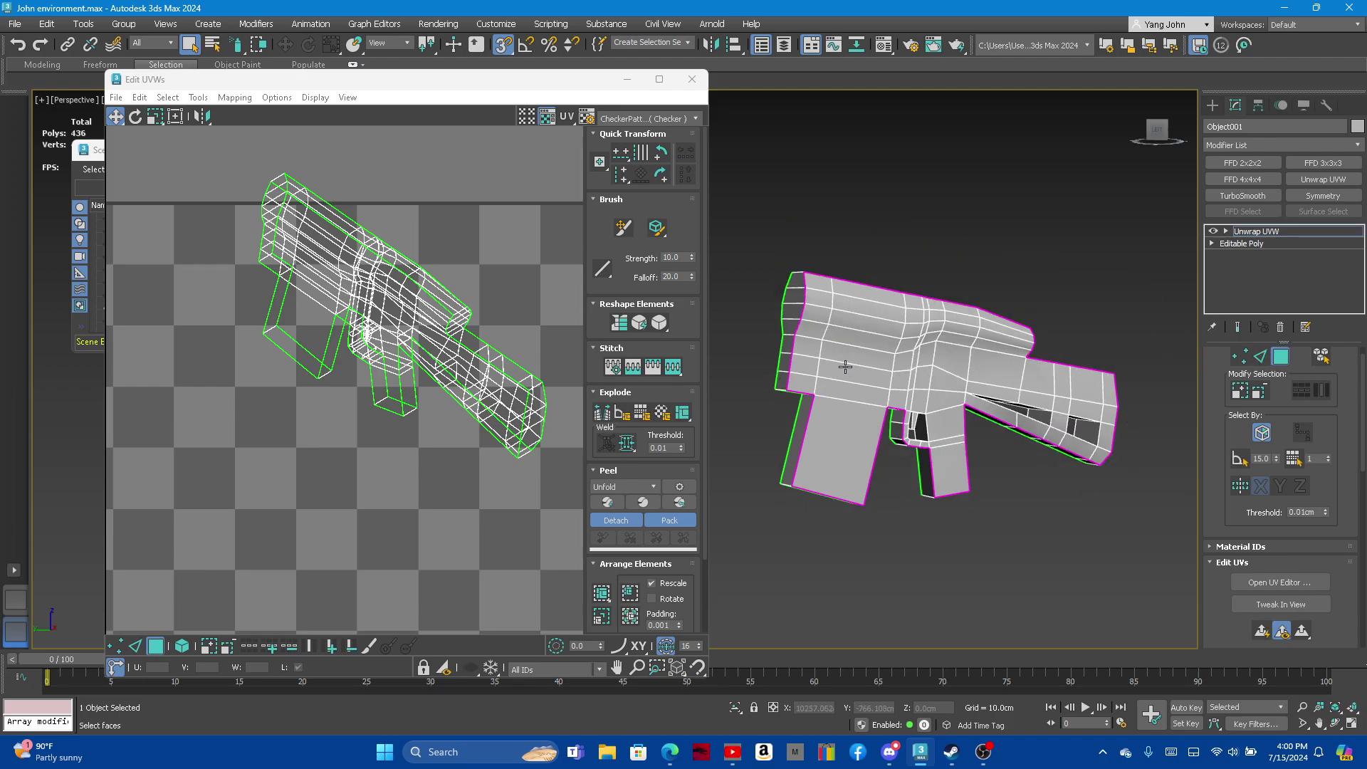
left_click(848, 371)
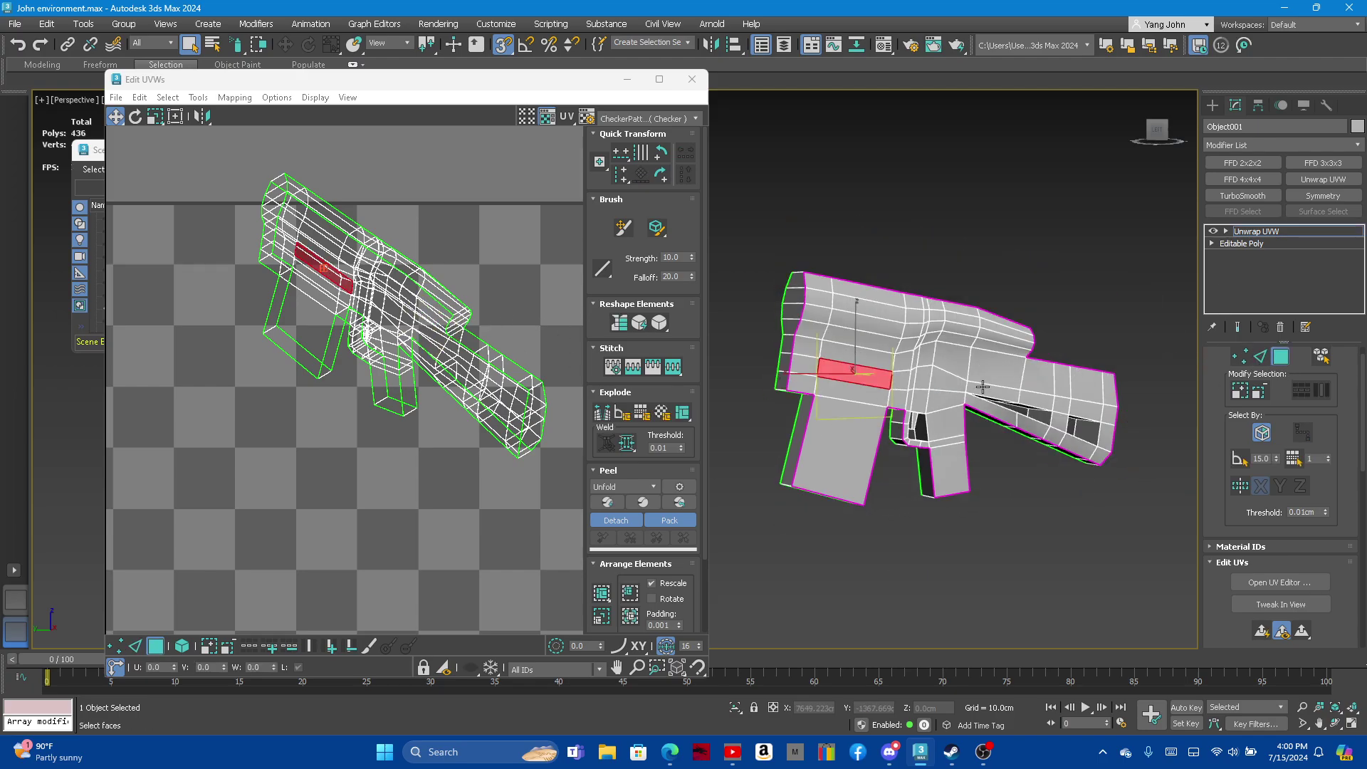
key("ctrl+a")
scroll(519, 300, "down", 2)
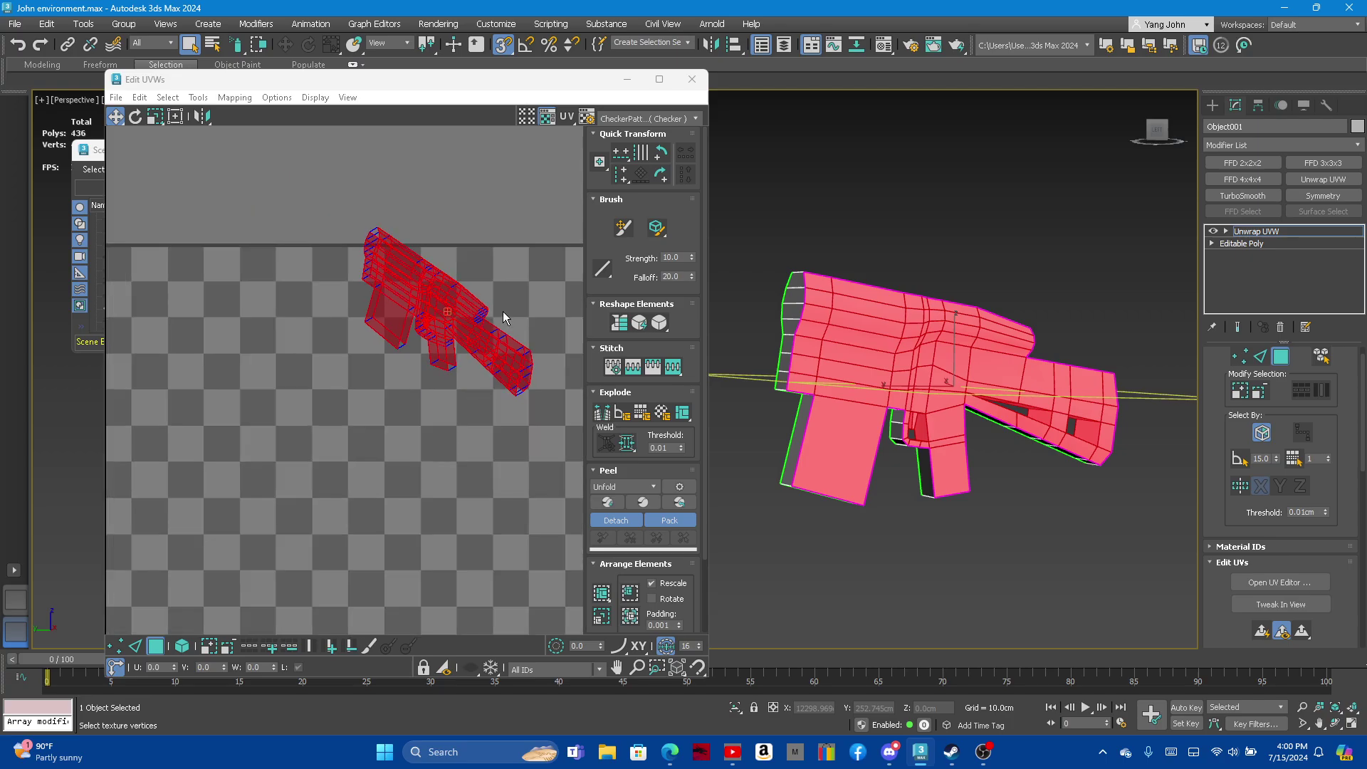
left_click_drag(431, 296, 294, 364)
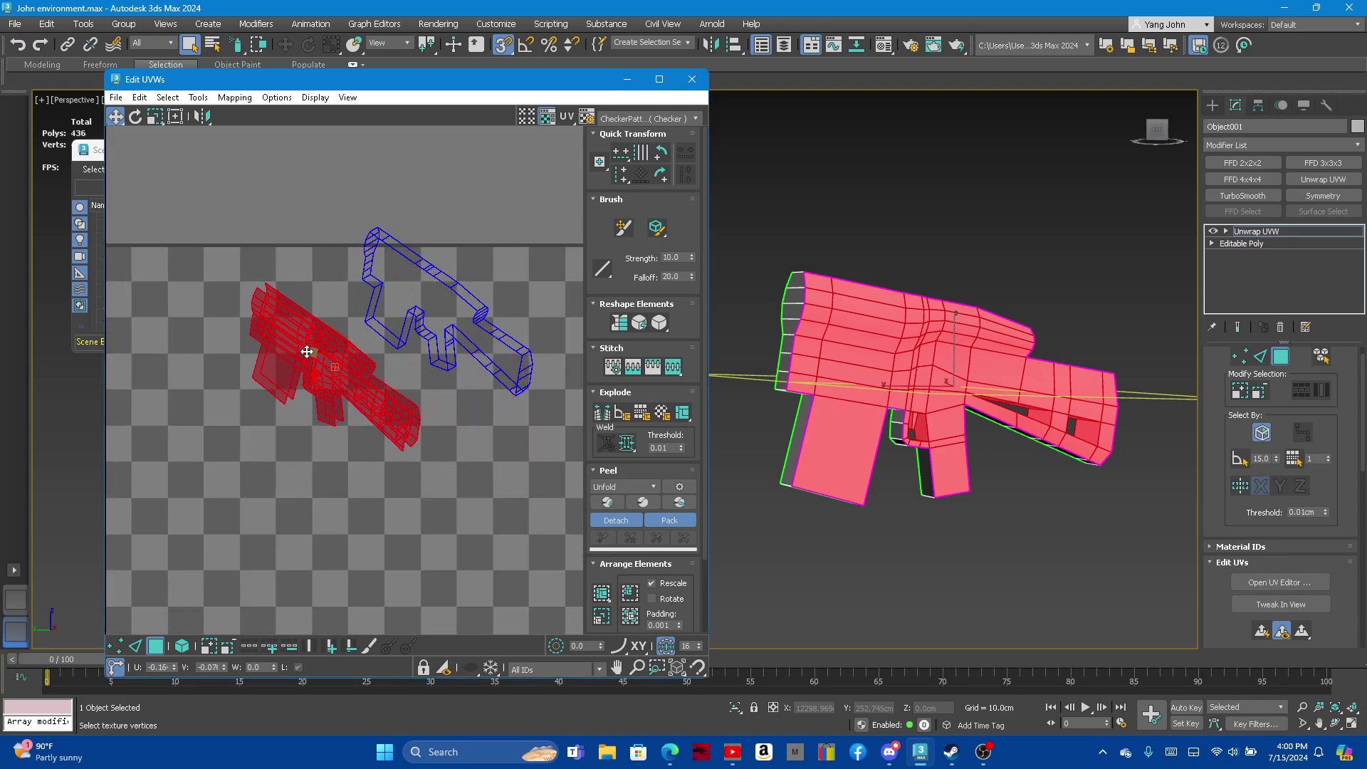
Relax the gun's UV shells four times, then bring up the Relax Tool settings
left_click(659, 324)
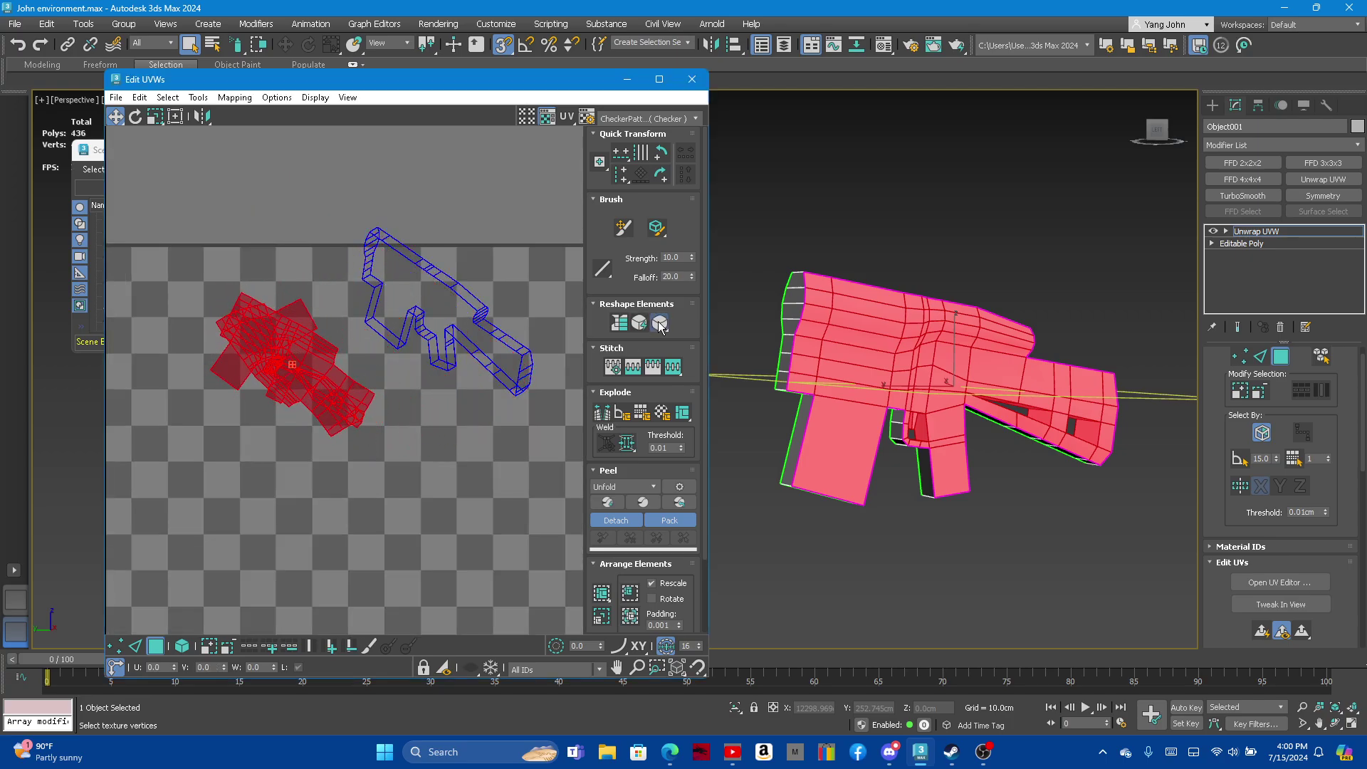
left_click(660, 323)
left_click(659, 323)
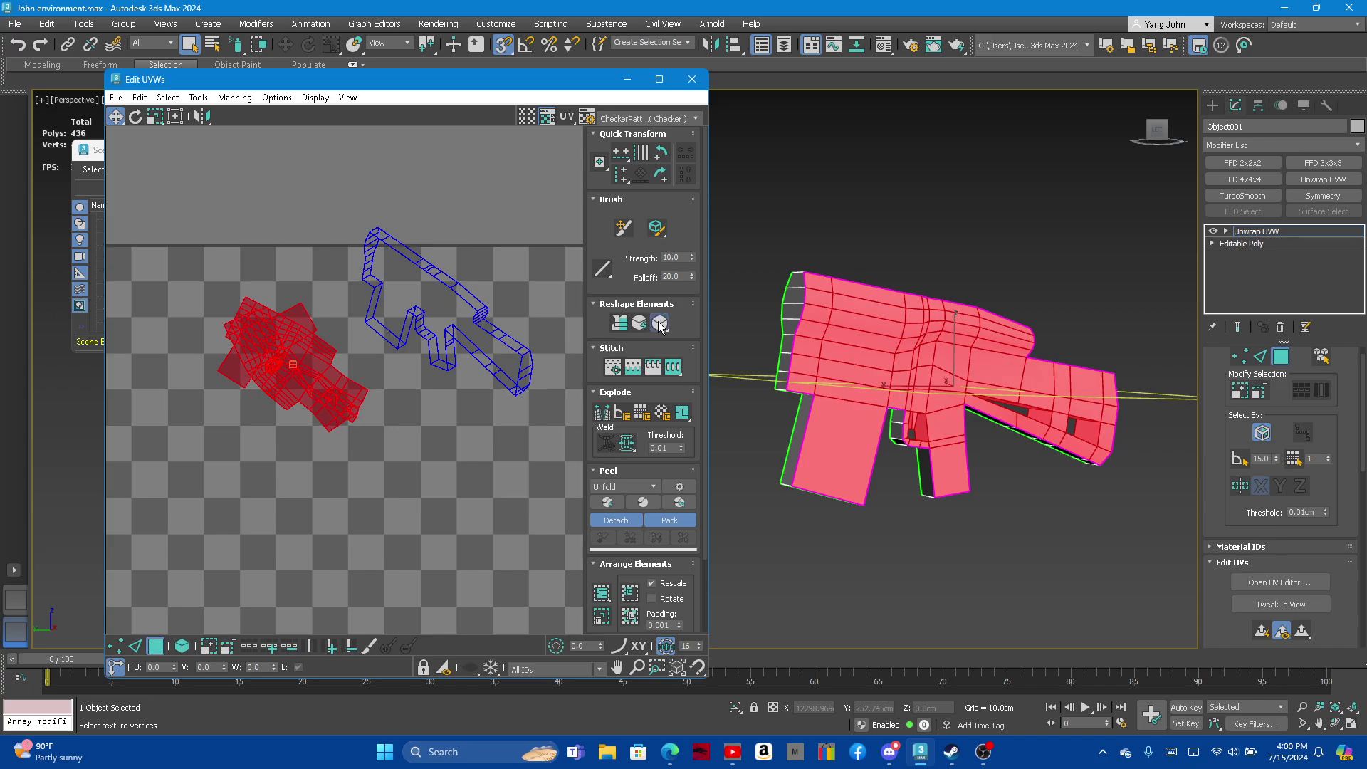
left_click(659, 323)
left_click(659, 323, "shift")
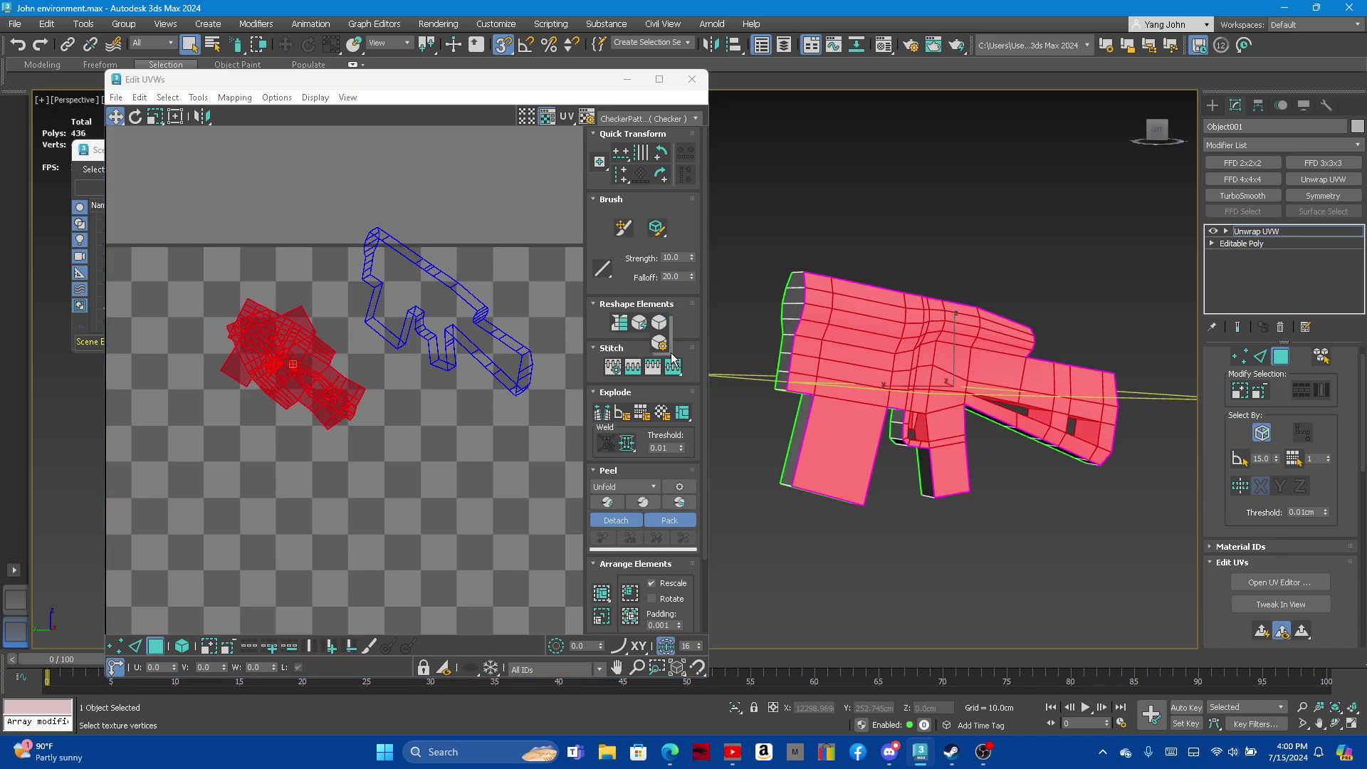
left_click(259, 380)
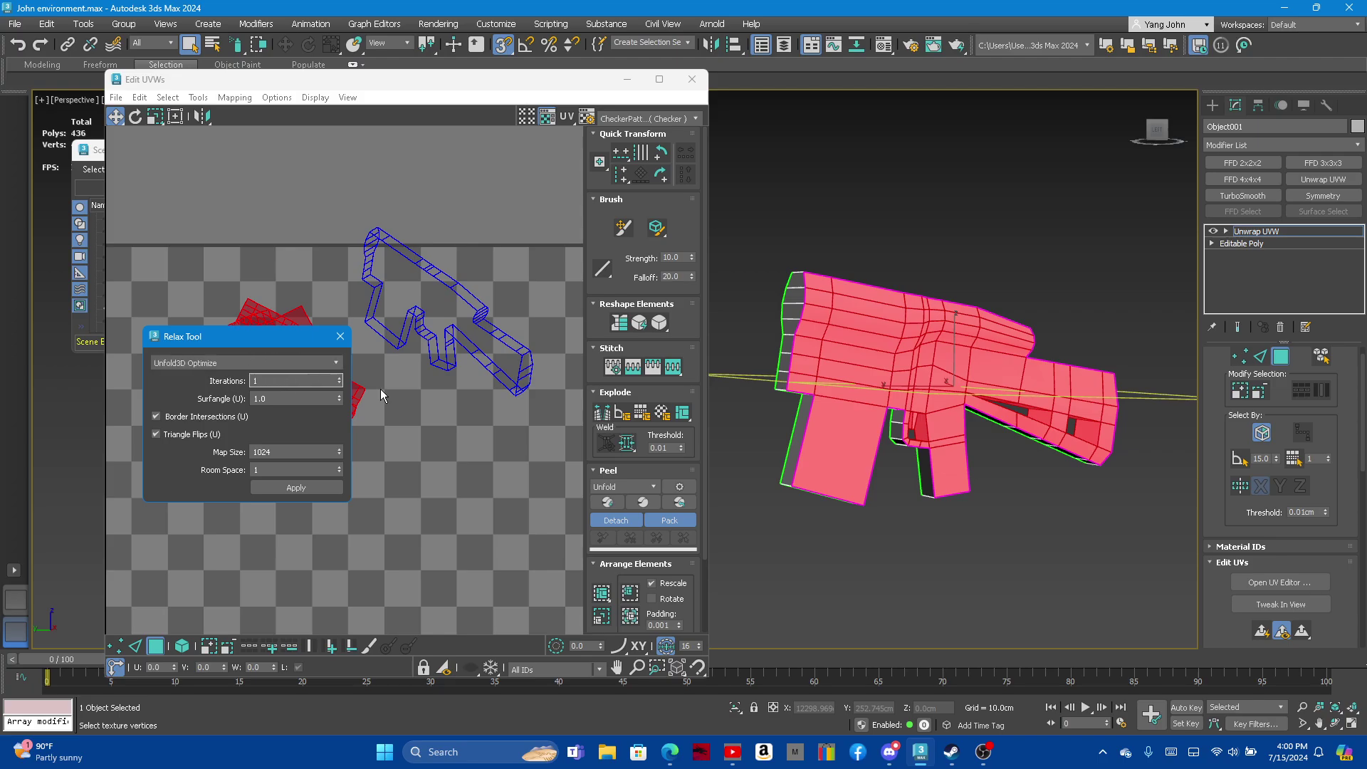
Relax the gun's UVs with 300 iterations and close the Relax Tool
type("300")
left_click(286, 484)
left_click_drag(275, 340, 379, 511)
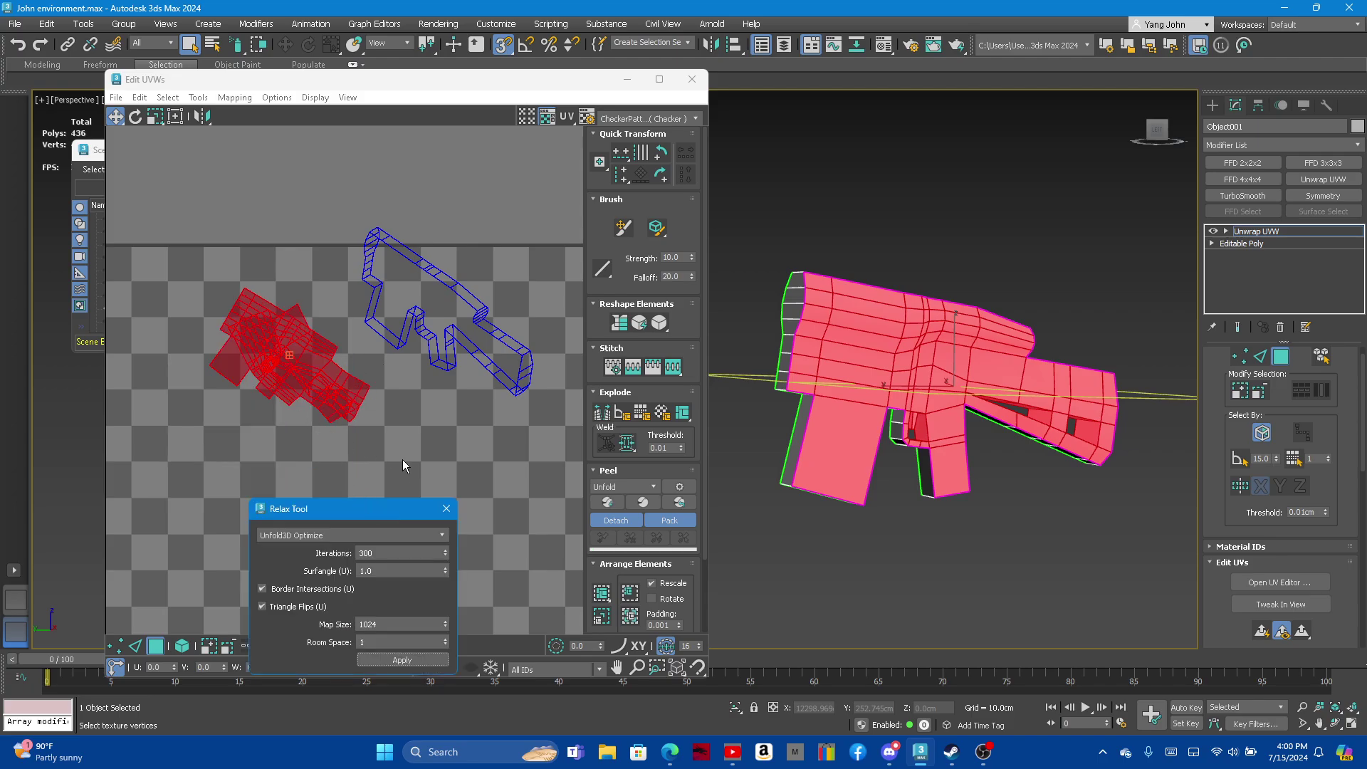
left_click(447, 508)
Relax the red UV shell repeatedly until it fans out flatter
left_click(661, 324)
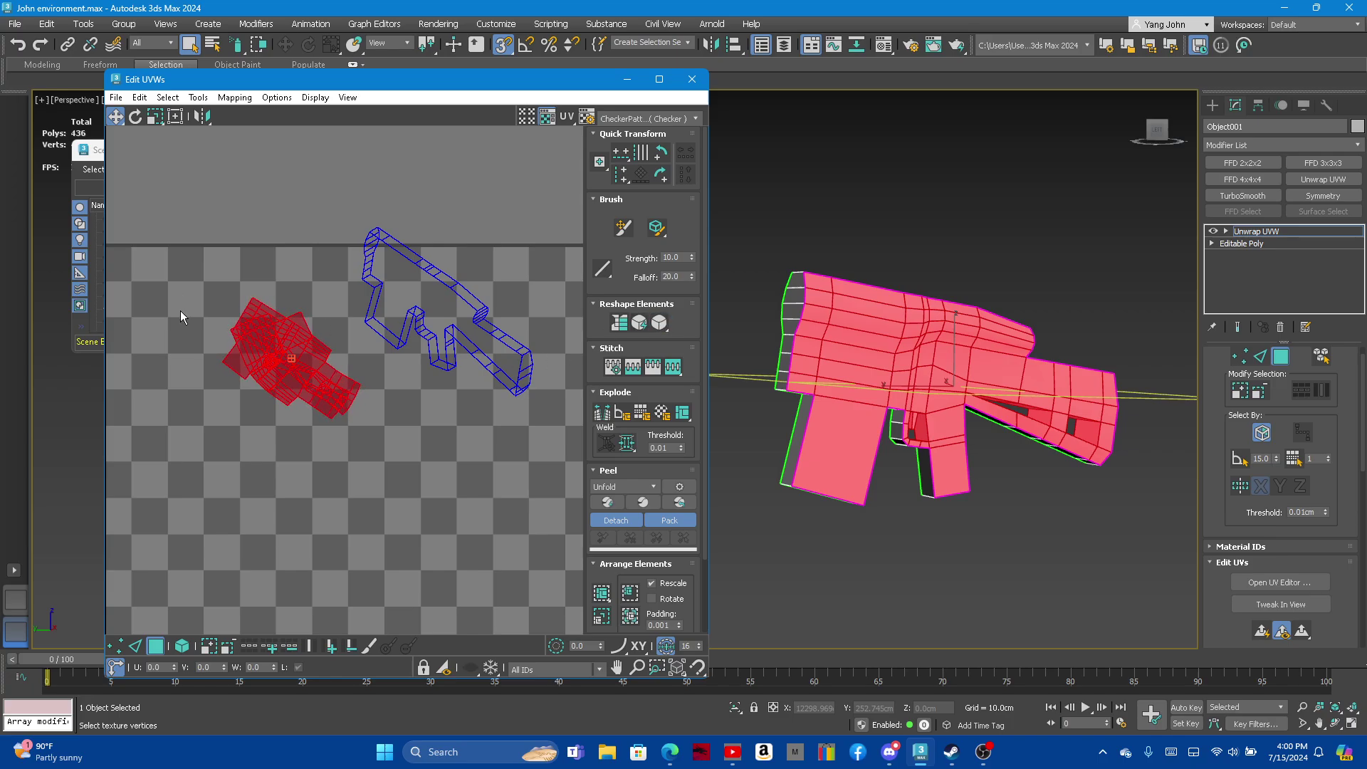
scroll(242, 352, "up", 2)
scroll(243, 352, "up", 2)
scroll(242, 352, "up", 2)
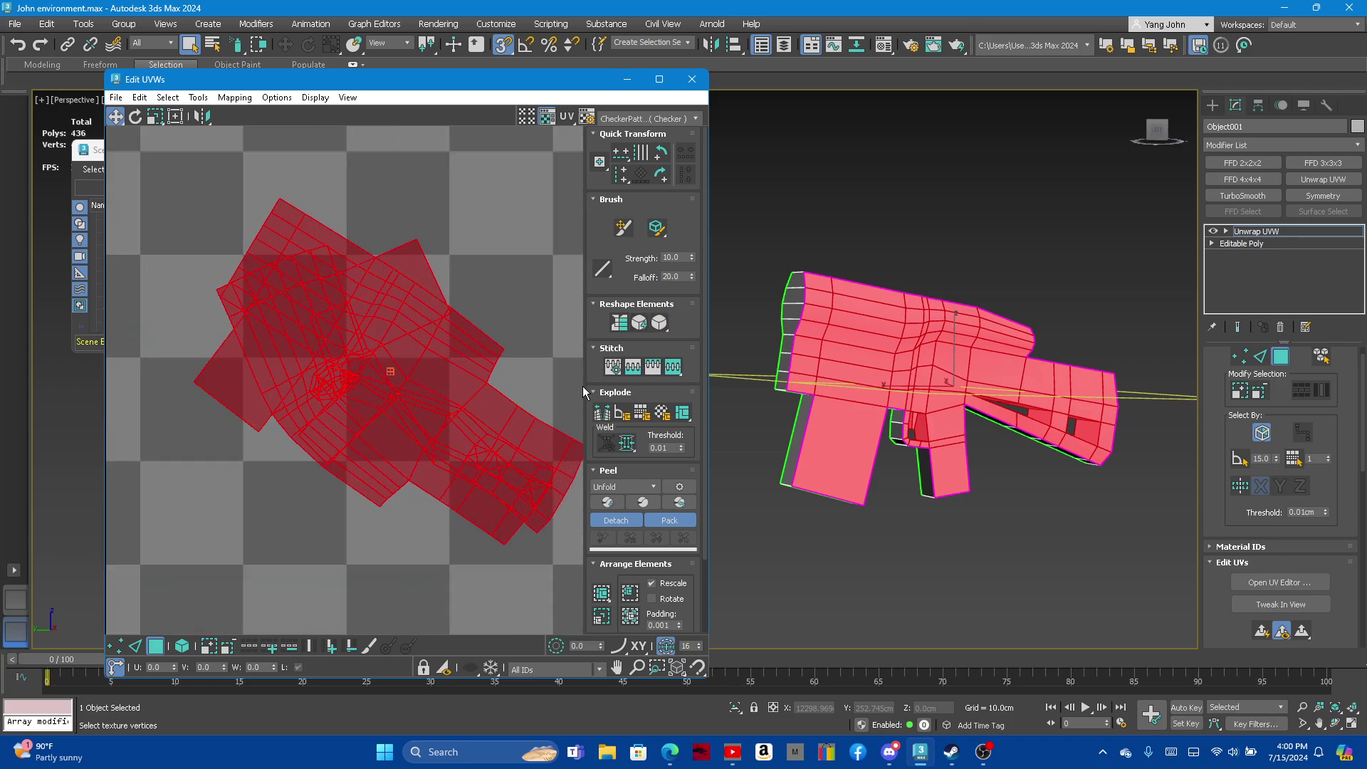
left_click(656, 327)
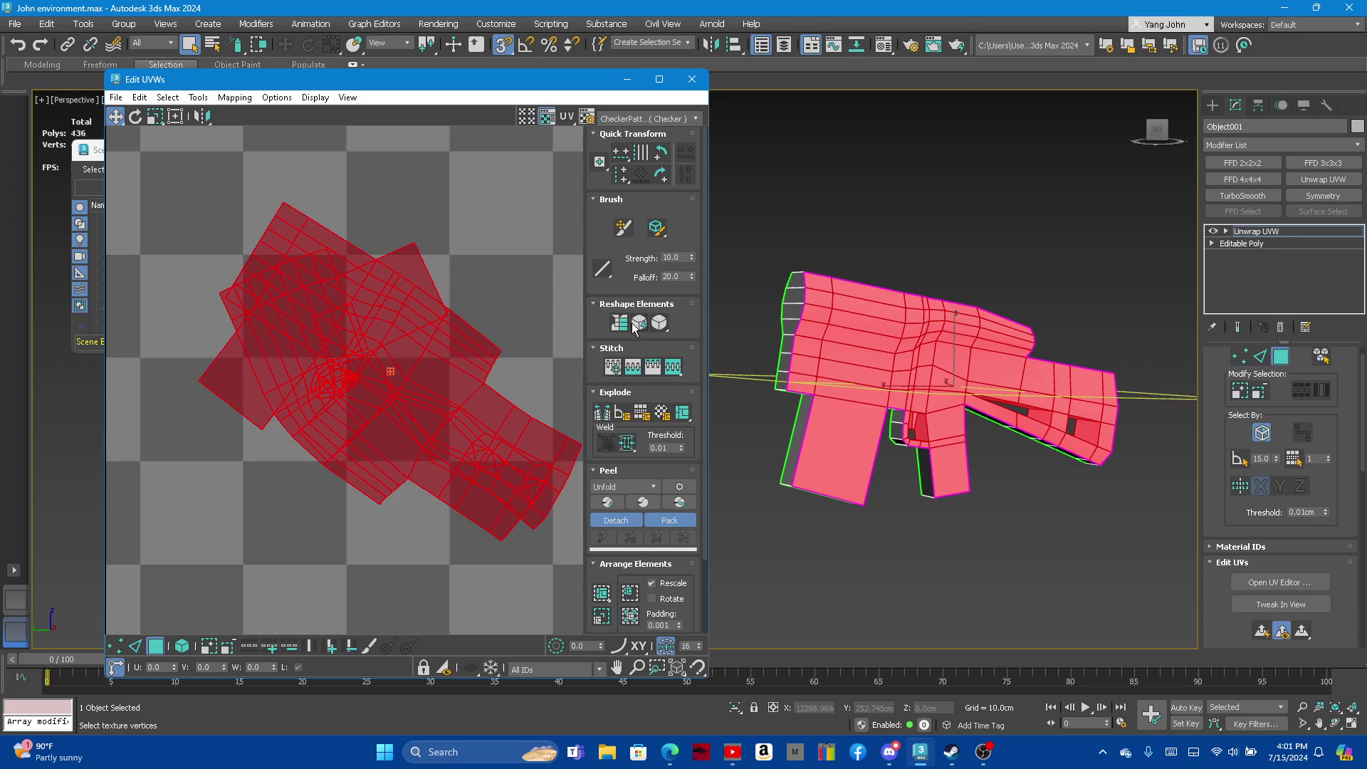
left_click(634, 328)
left_click(663, 324)
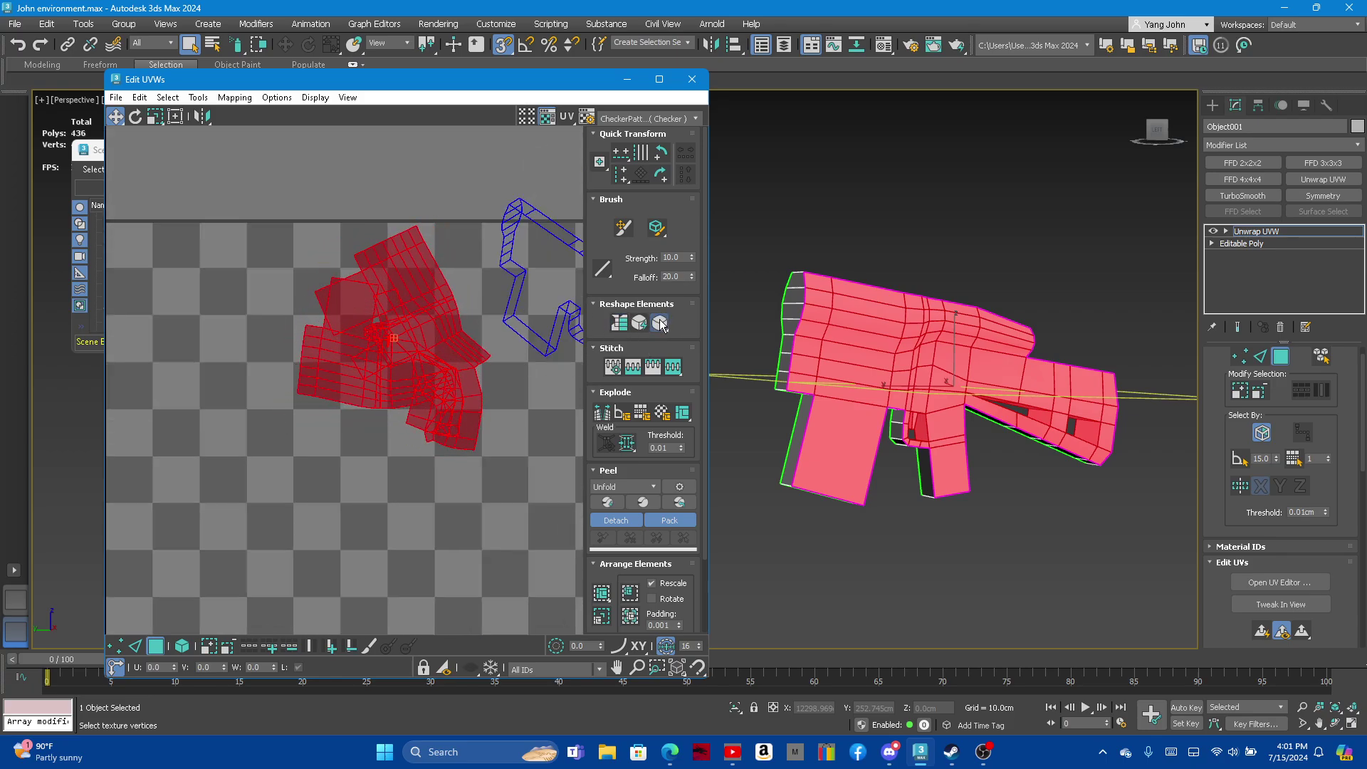
left_click(662, 325)
left_click(661, 325)
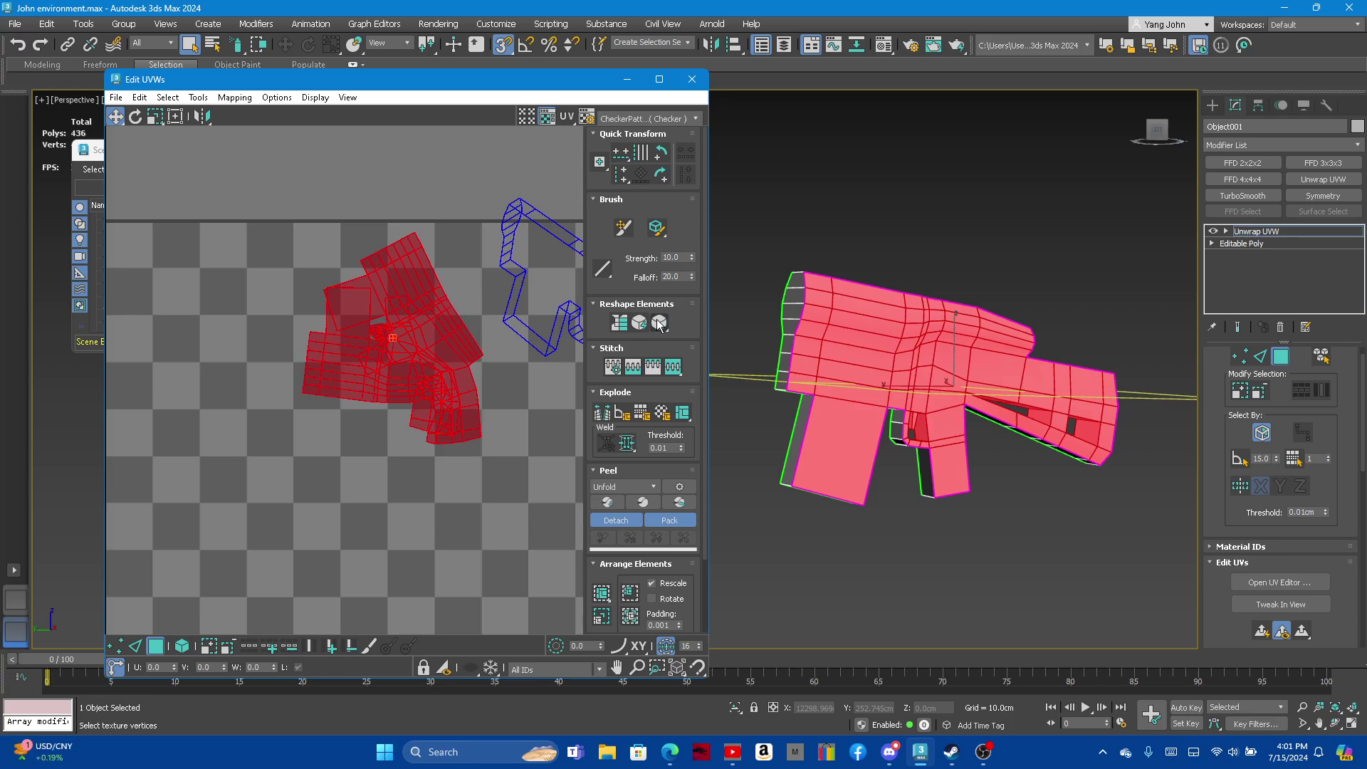
left_click(659, 325)
left_click(660, 325)
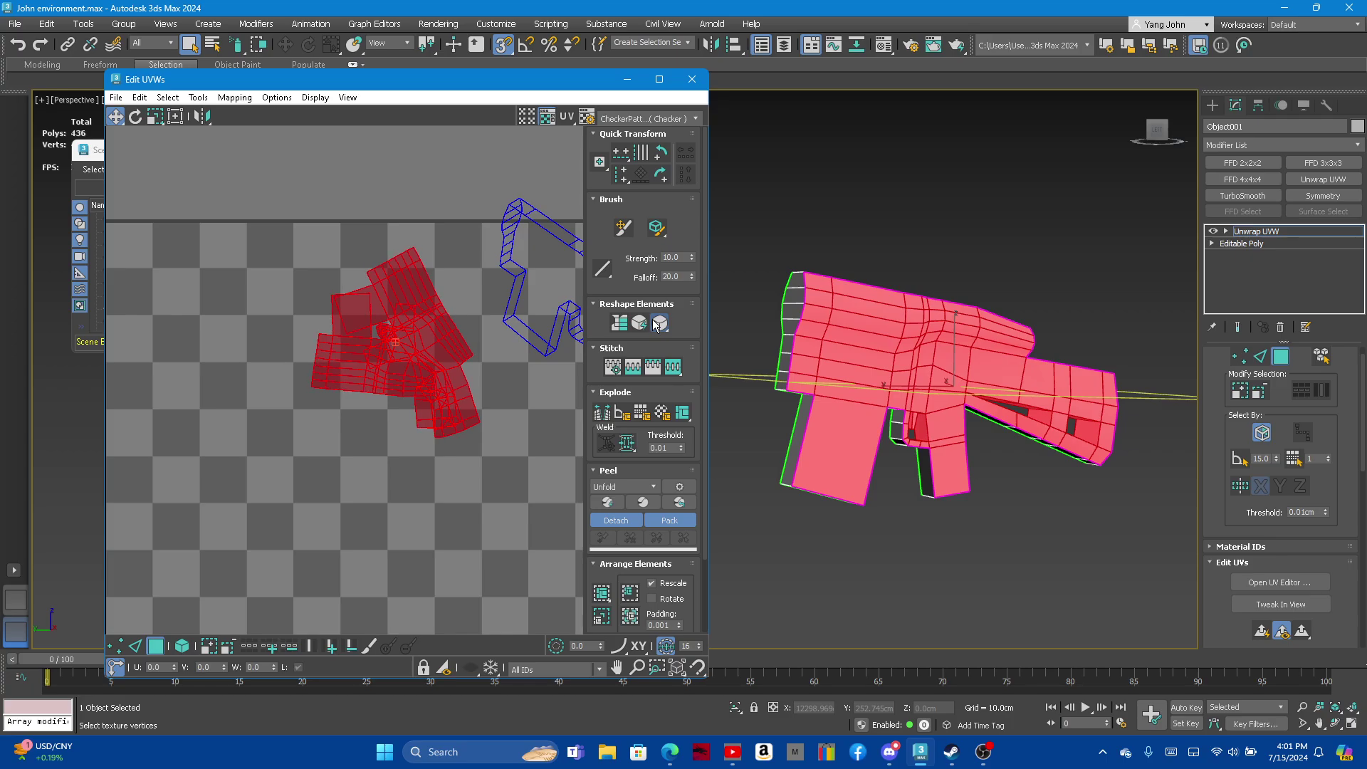
Reopen the Relax settings and select the Iterations value for replacement
scroll(397, 314, "up", 2)
scroll(378, 309, "up", 2)
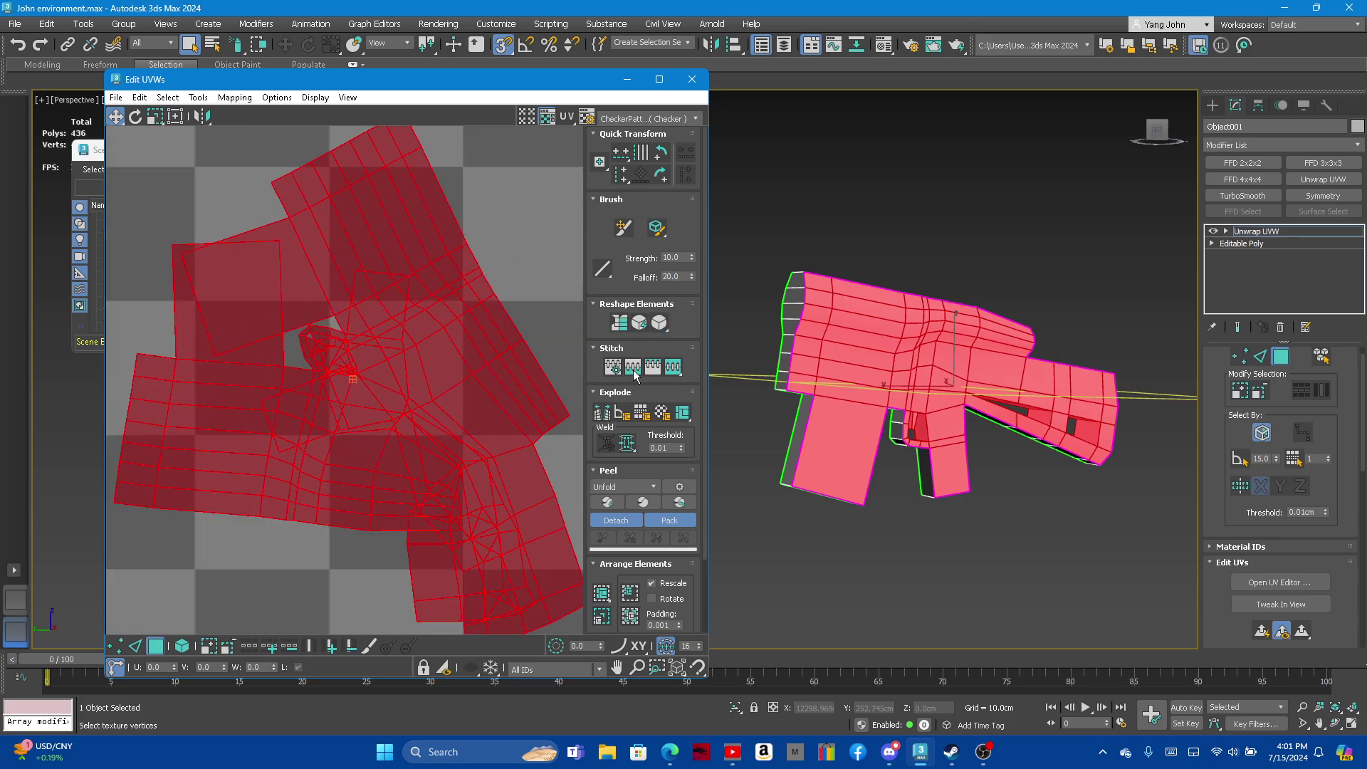
left_click(660, 325, "shift")
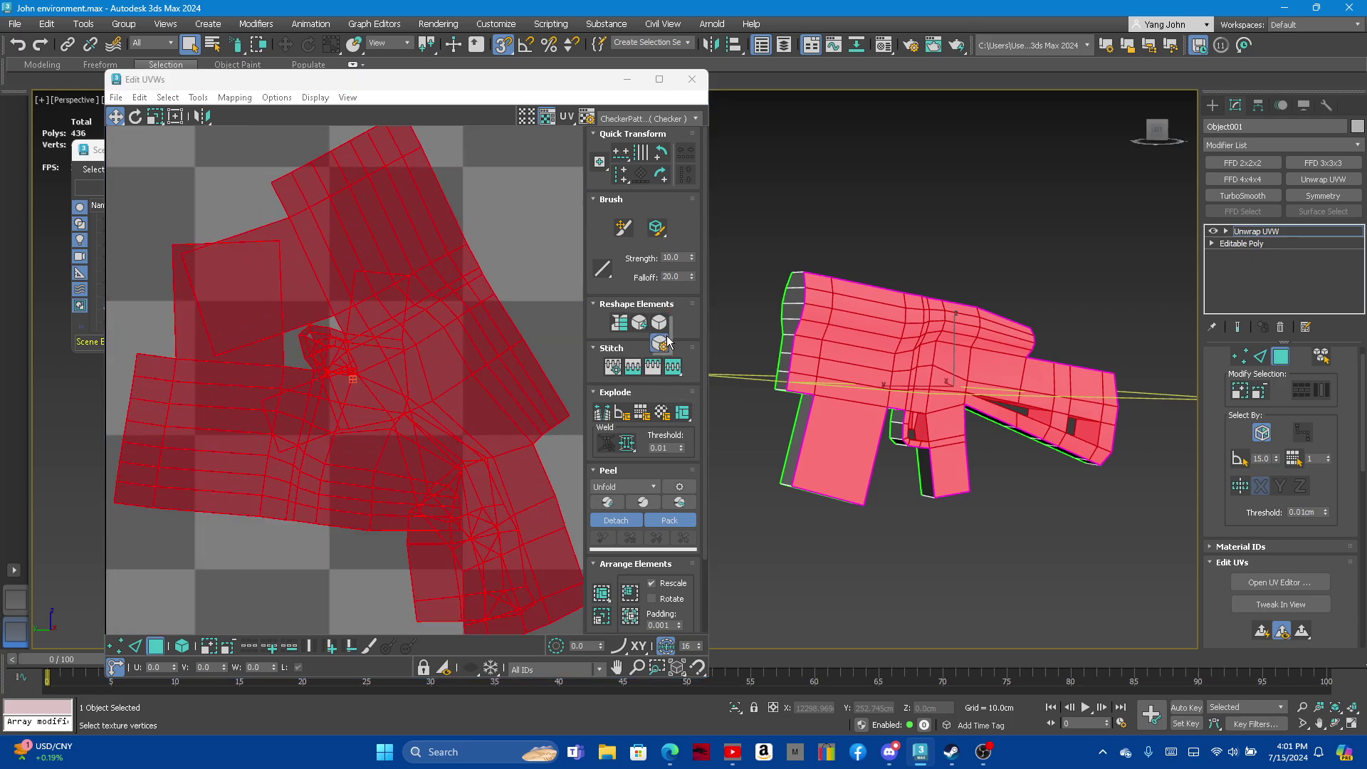
left_click_drag(381, 553, 347, 552)
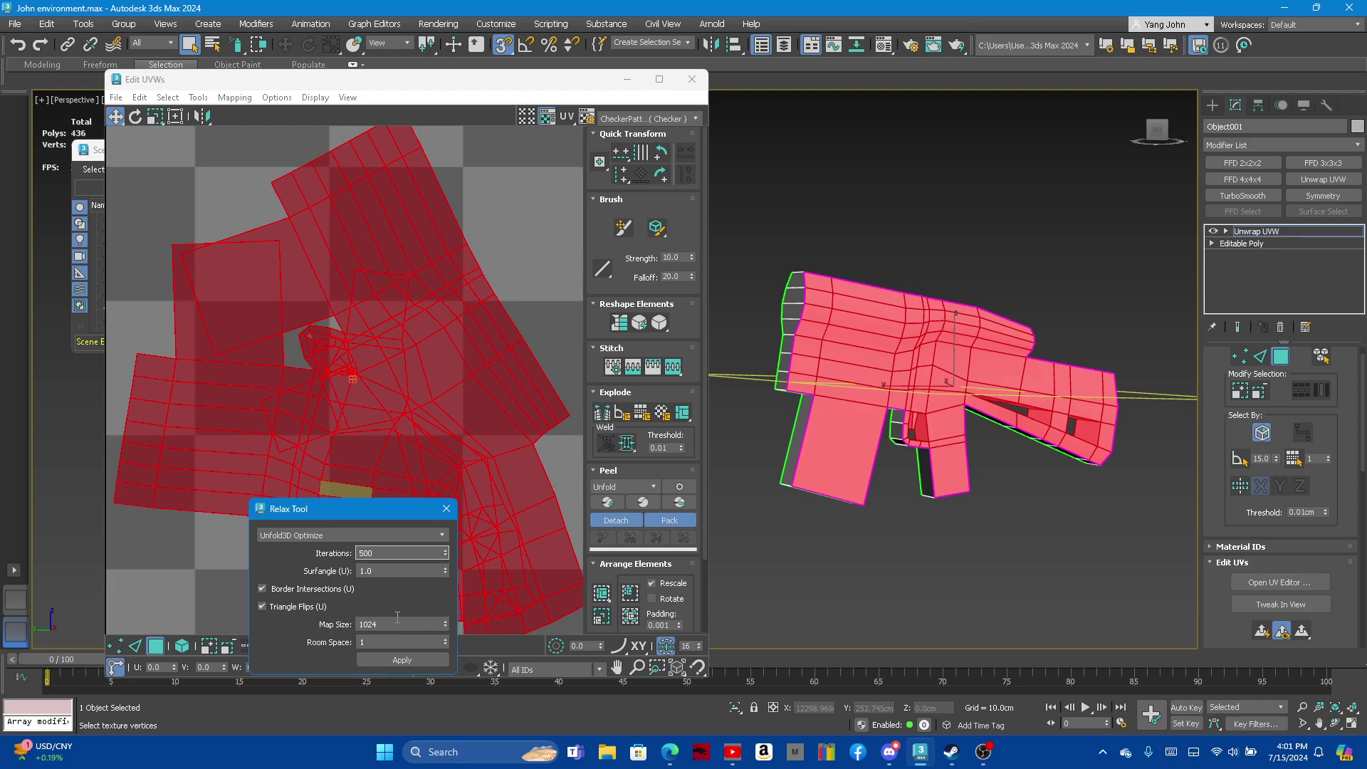
Apply a 500-iteration relax, close the Relax Tool, and relax the shells once more
left_click(403, 660)
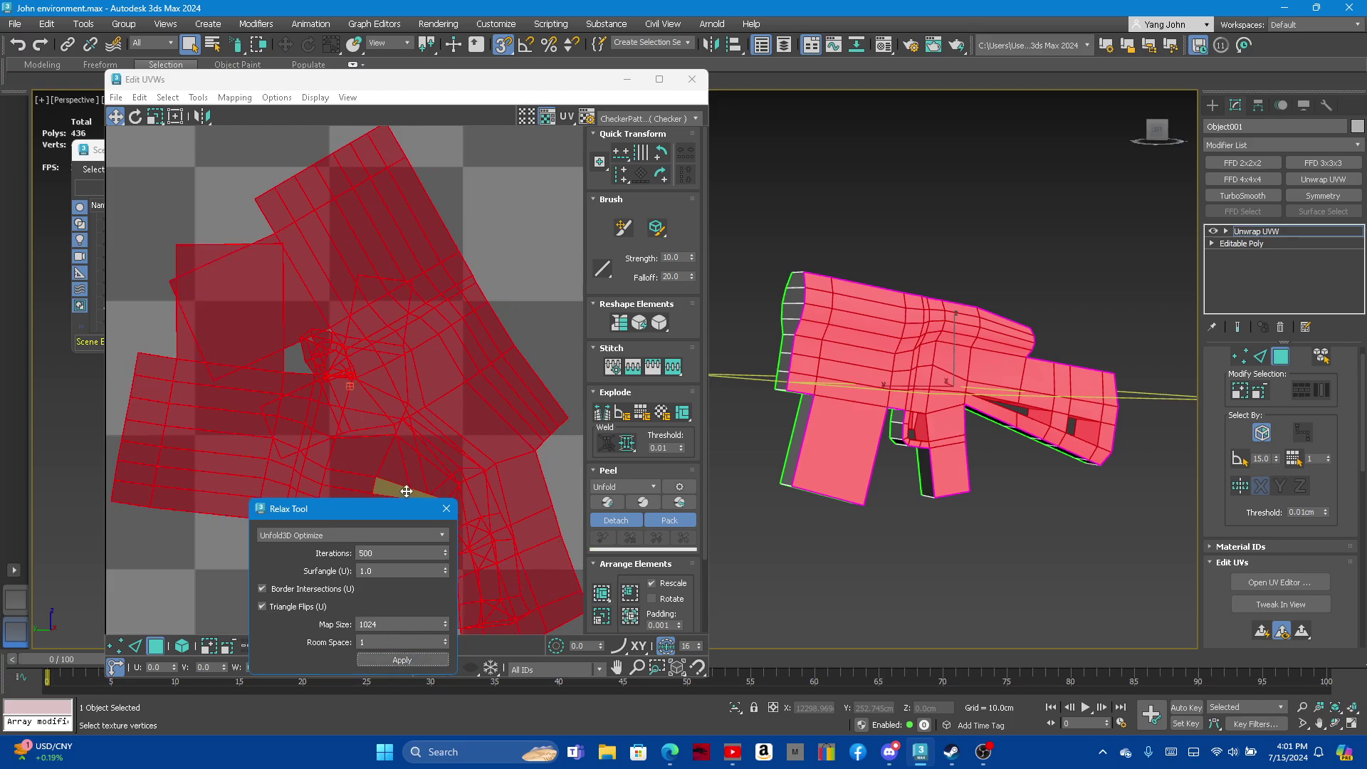
left_click(446, 508)
left_click(668, 324)
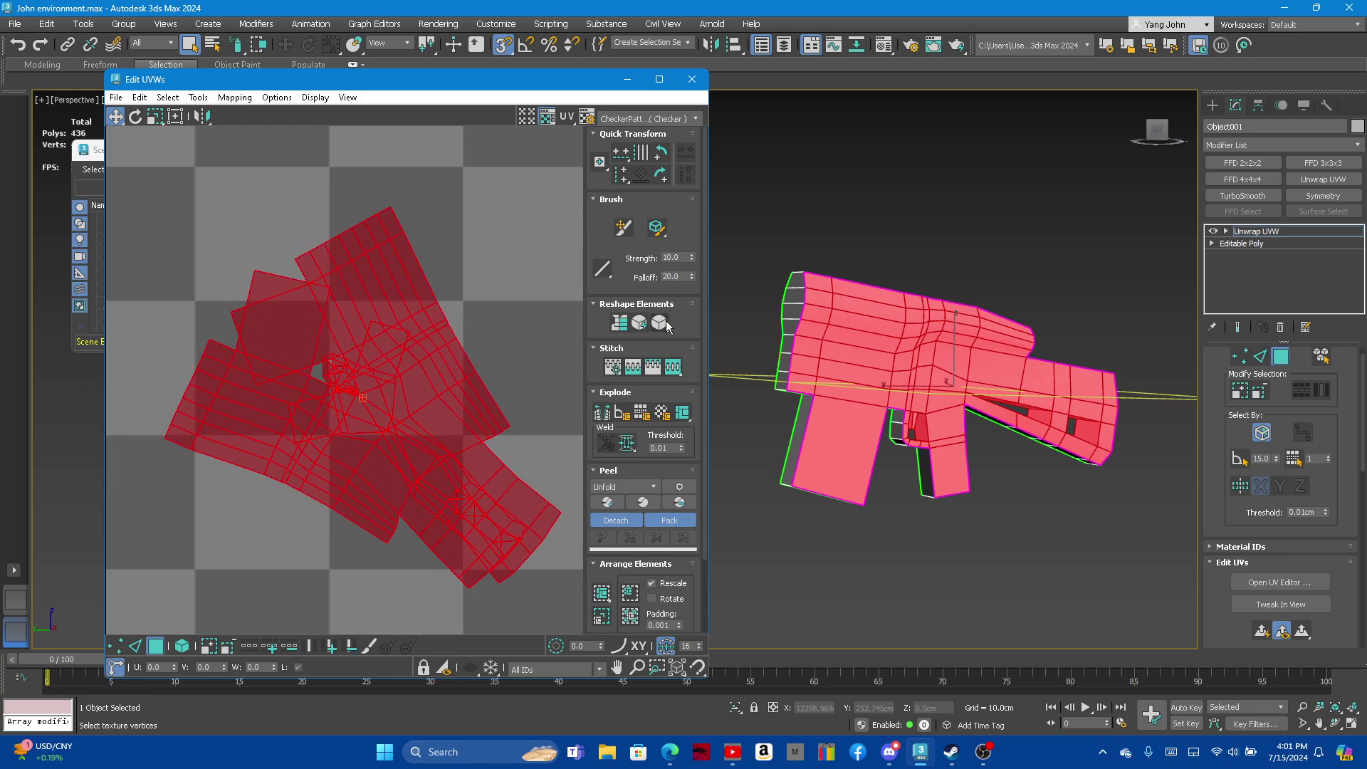
Pan the UV editor left and orbit the viewport to inspect the gun
middle_click_drag(406, 348, 345, 351)
scroll(285, 285, "up", 3)
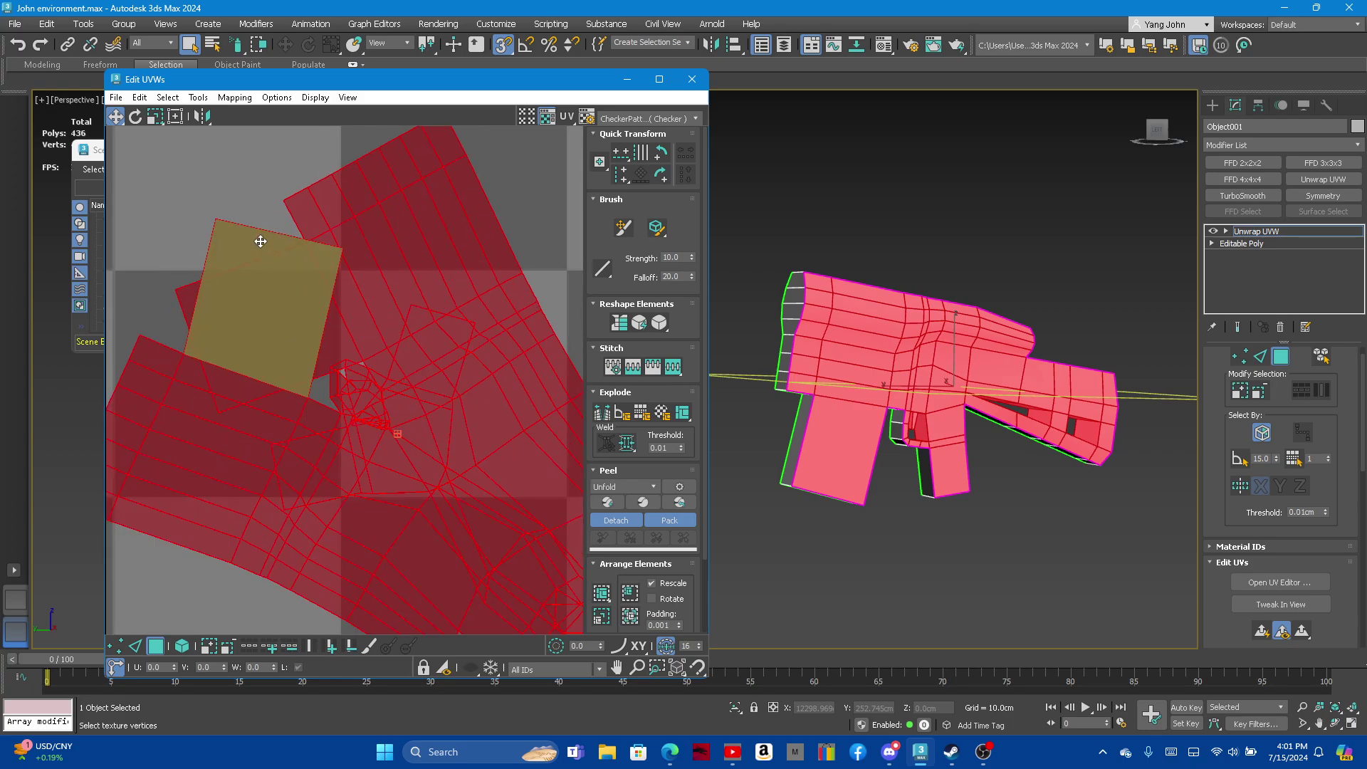
scroll(292, 265, "down", 3)
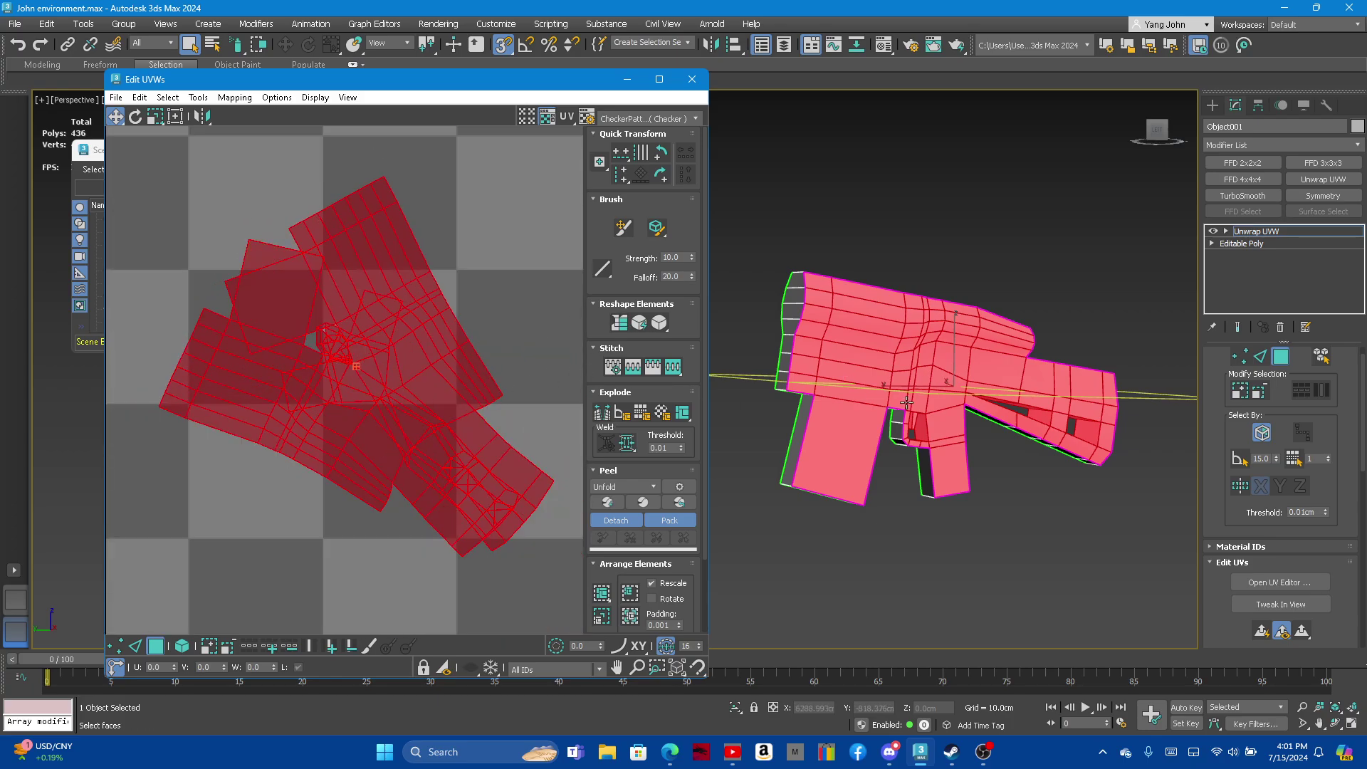
scroll(907, 402, "down", 2)
scroll(257, 327, "down", 2)
scroll(349, 316, "down", 2)
scroll(410, 297, "down", 2)
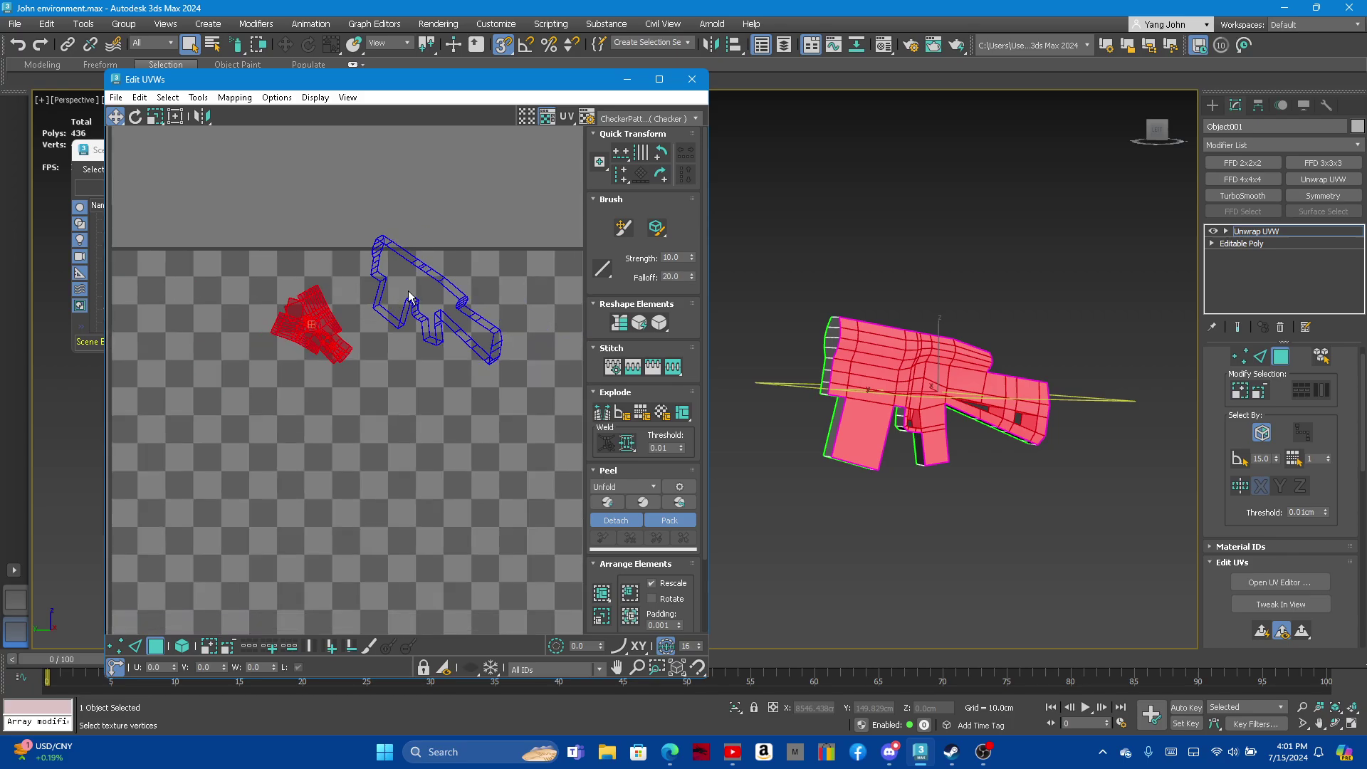
scroll(409, 297, "up", 1)
middle_click_drag(801, 365, 940, 383, "alt")
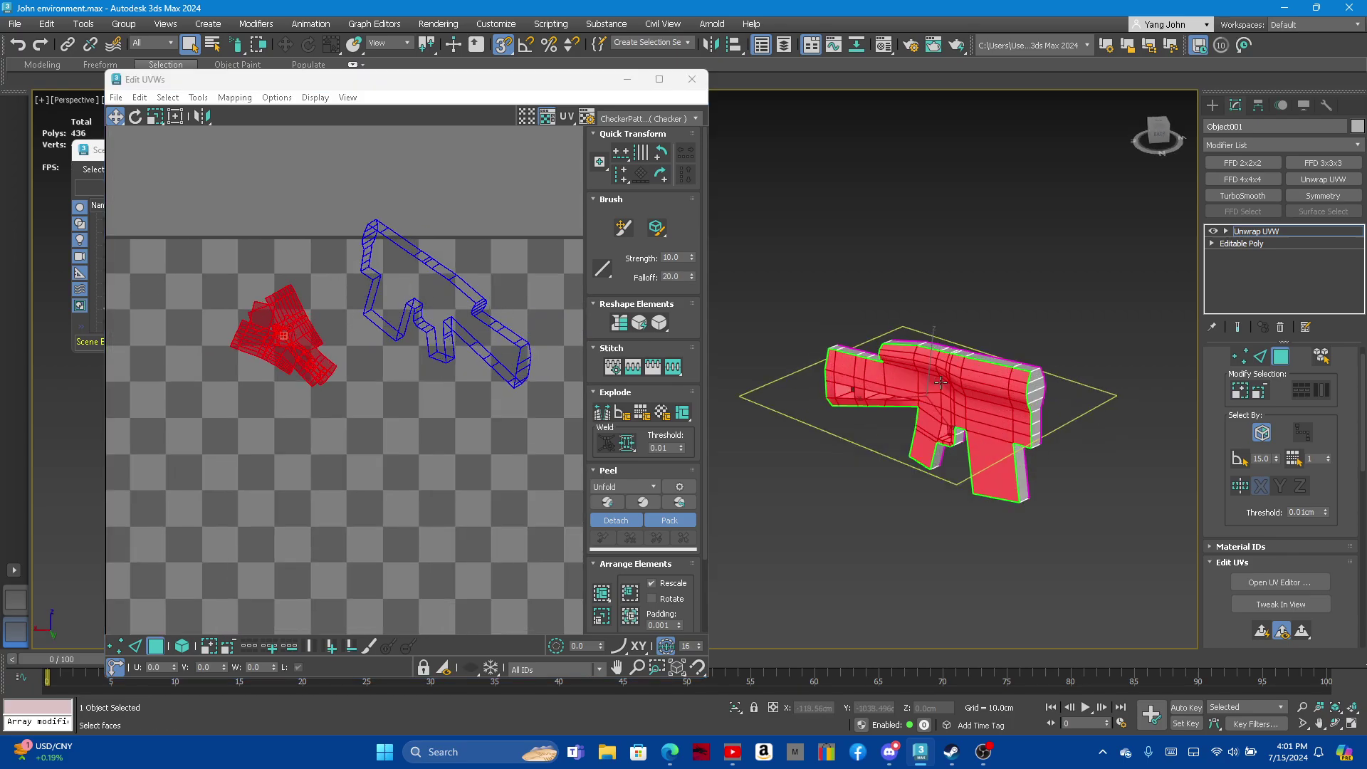
middle_click_drag(965, 429, 845, 426, "alt")
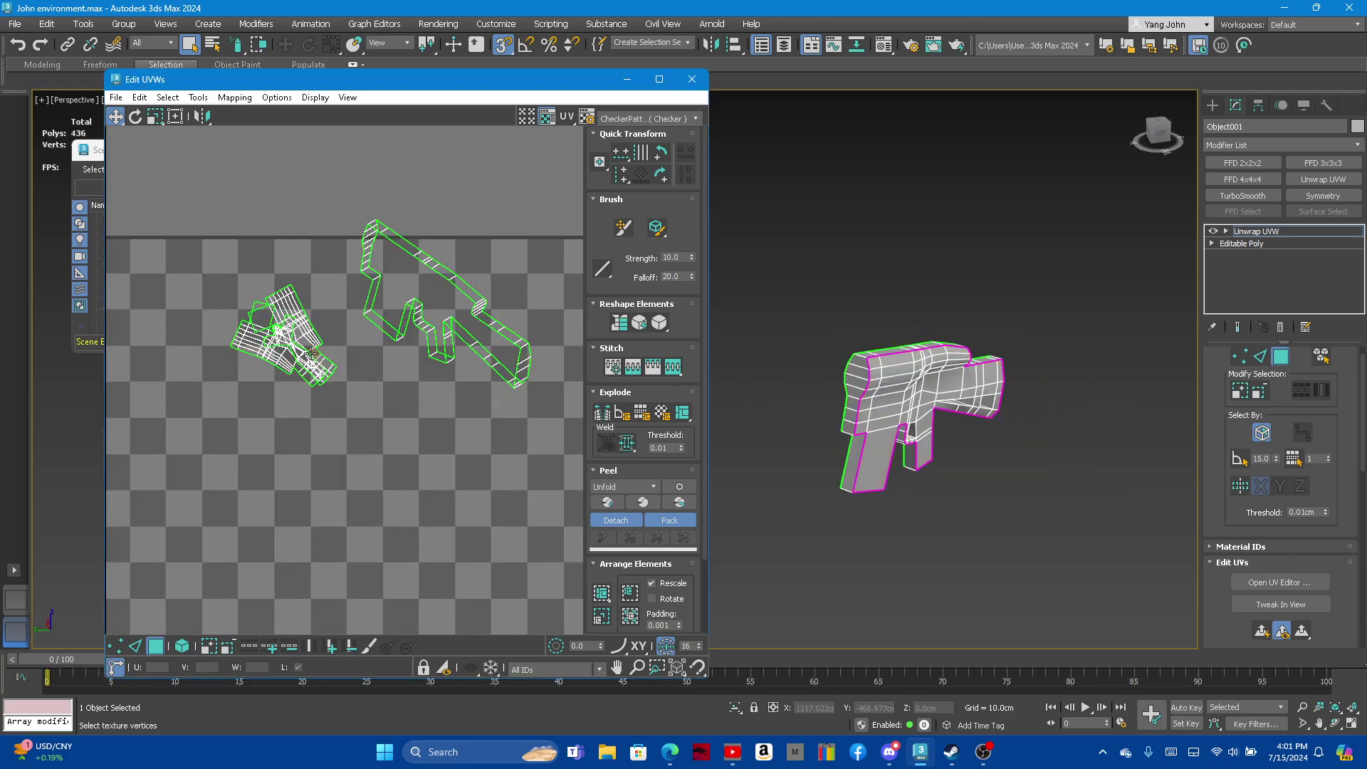
Reselect the gun's faces and pick the small UV cluster on the left
left_click(893, 358)
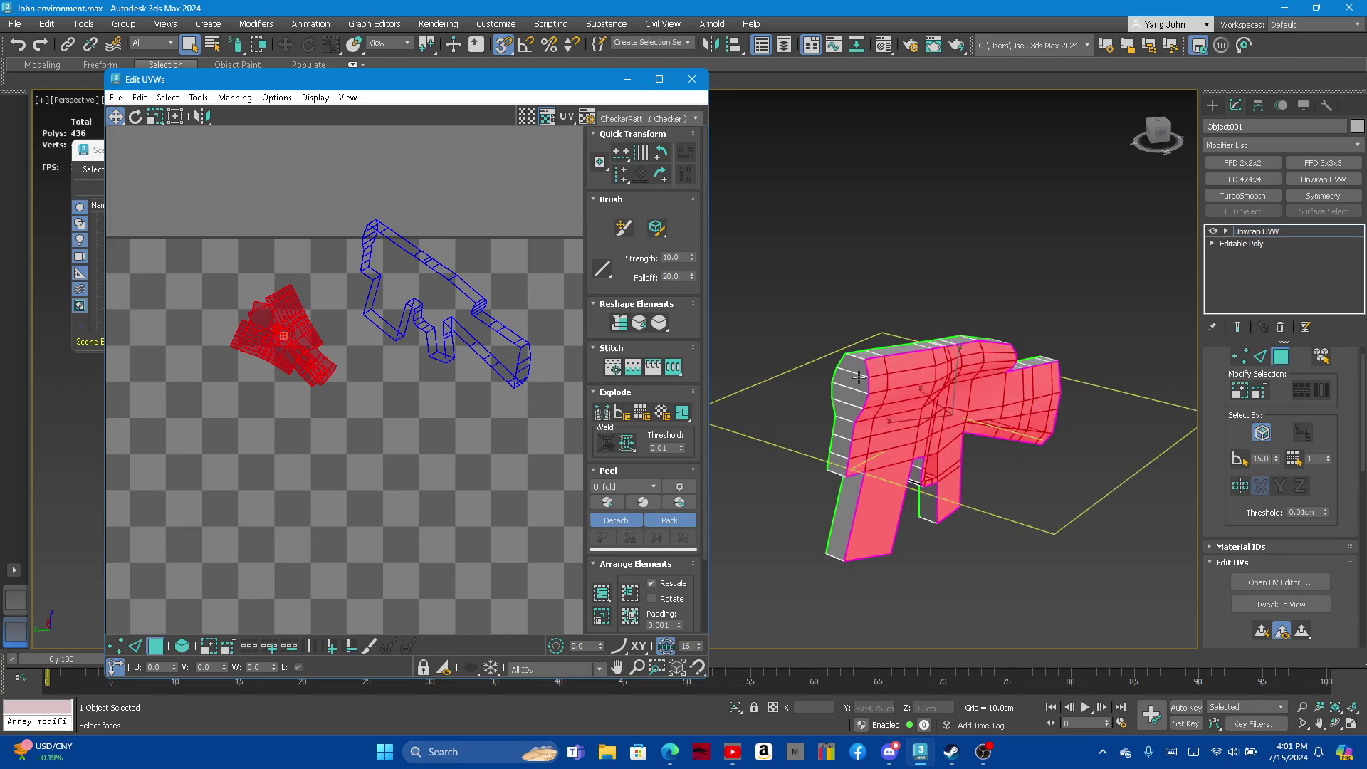
middle_click_drag(893, 358, 947, 390, "alt")
left_click(947, 390, "alt")
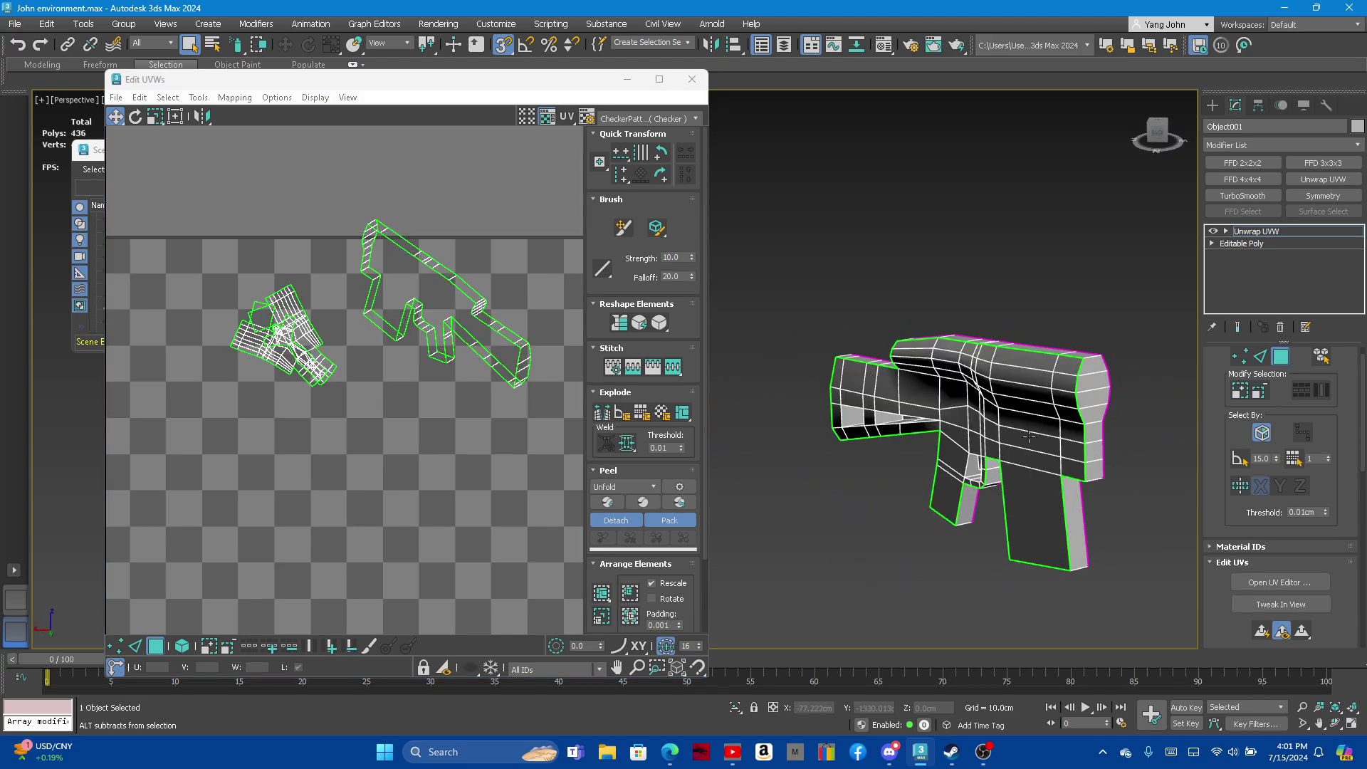
mouse_move(1029, 436)
middle_mouse_down("alt")
mouse_move(1014, 426)
mouse_move(1039, 436)
middle_mouse_up("alt")
left_click(427, 297)
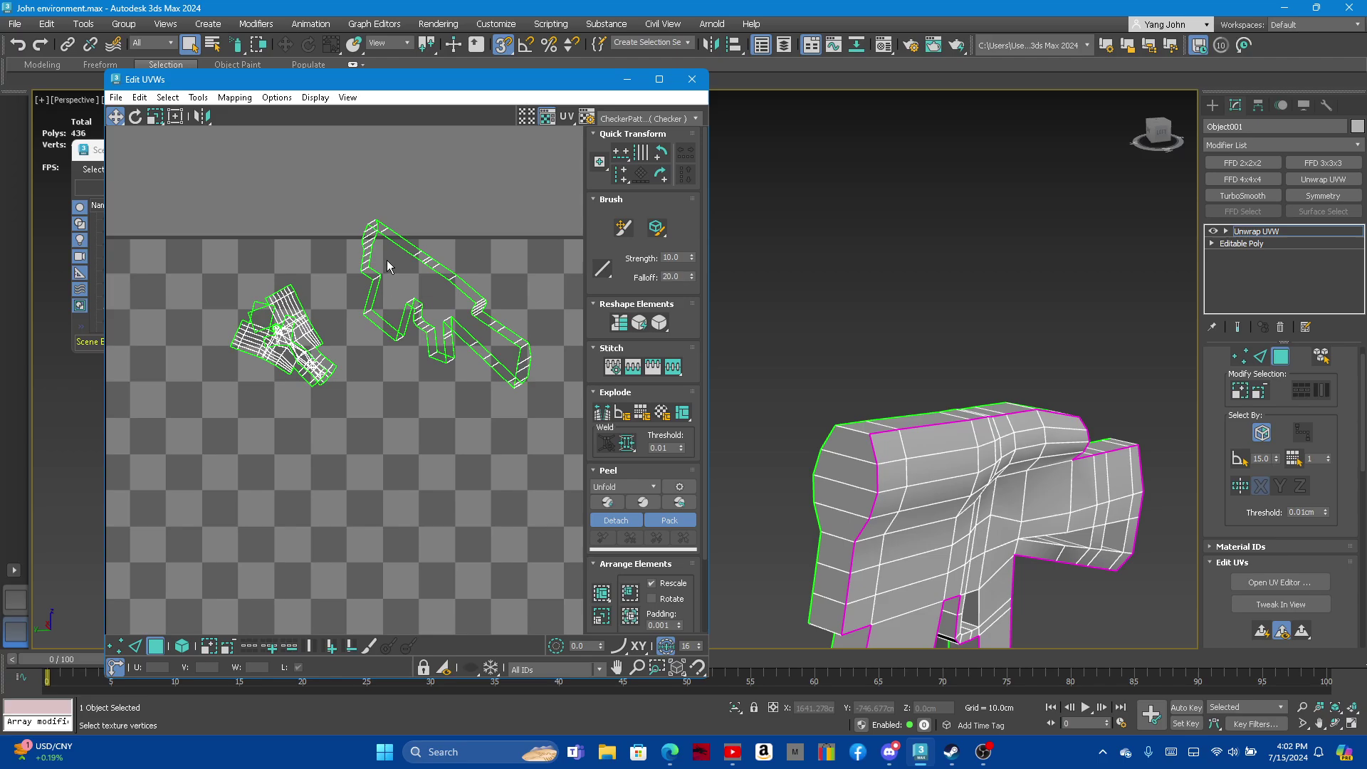
left_click(290, 303)
Deselect faces on the gun's side, clearing the face selection
scroll(848, 399, "down", 5)
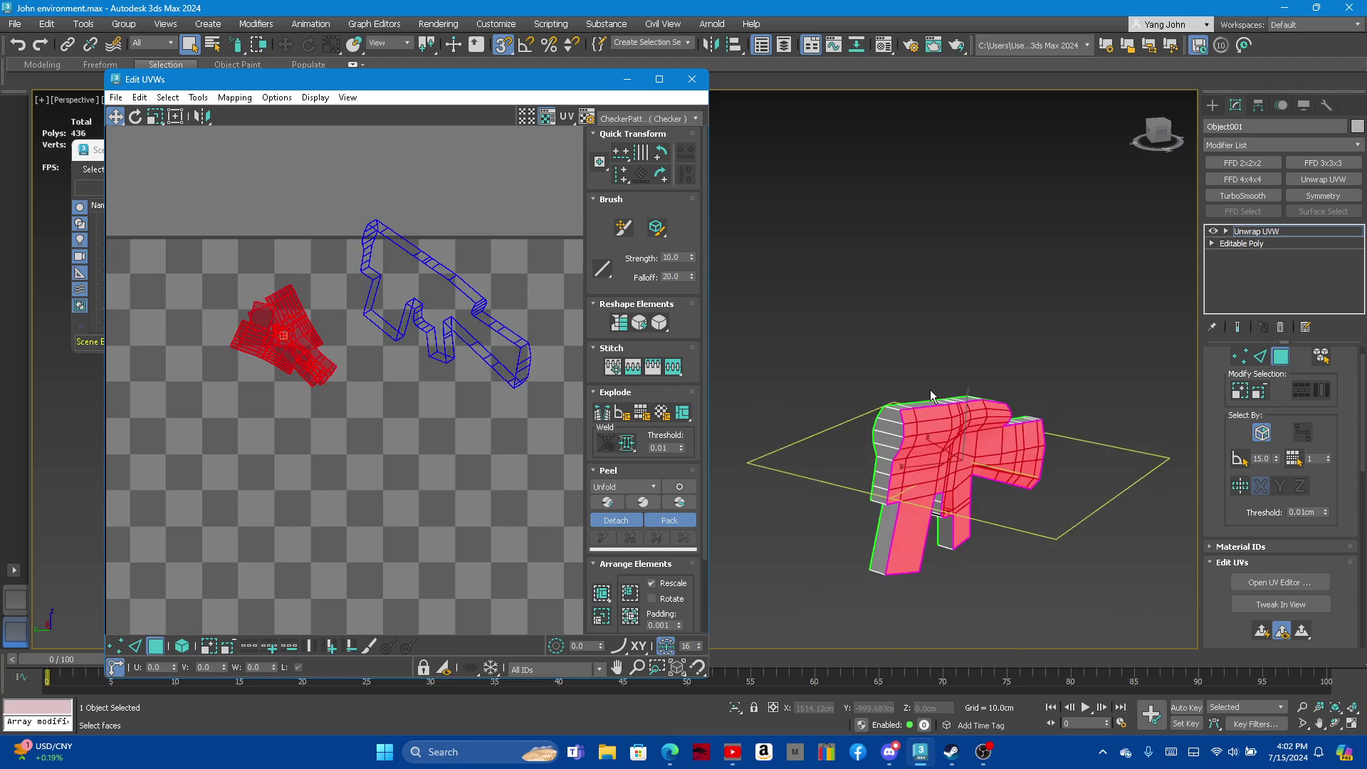
middle_click_drag(931, 390, 1034, 499, "alt")
left_click(1034, 499, "alt")
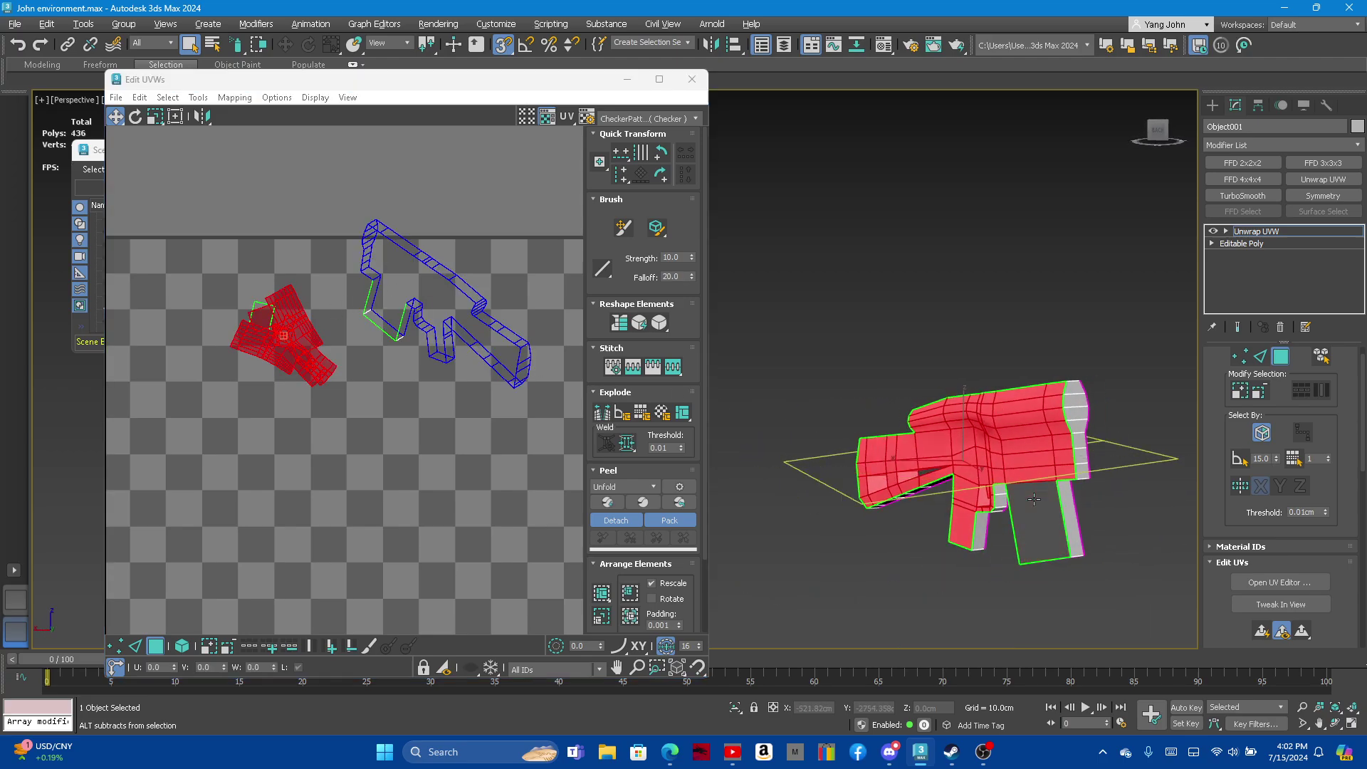
middle_click_drag(1037, 473, 1040, 475, "alt")
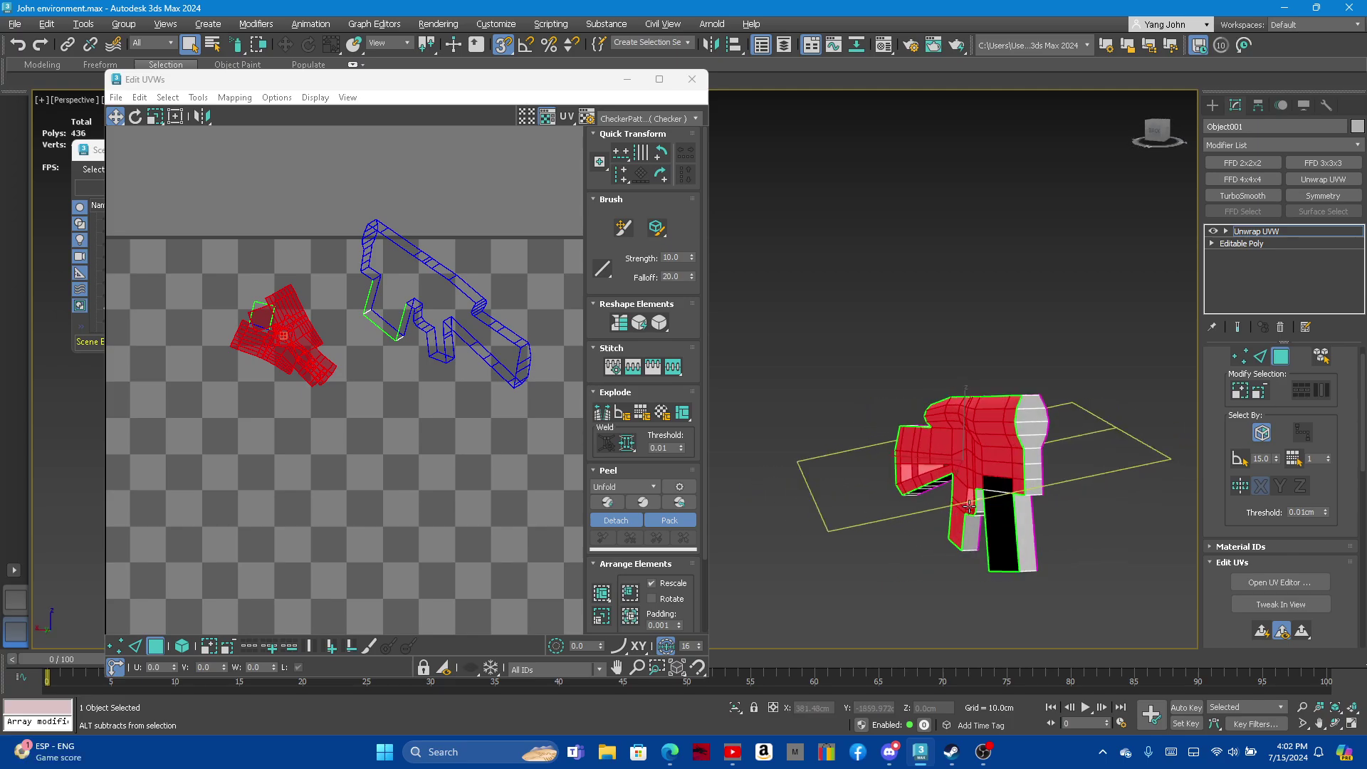
scroll(1041, 479, "up", 2)
left_click(1065, 456, "alt")
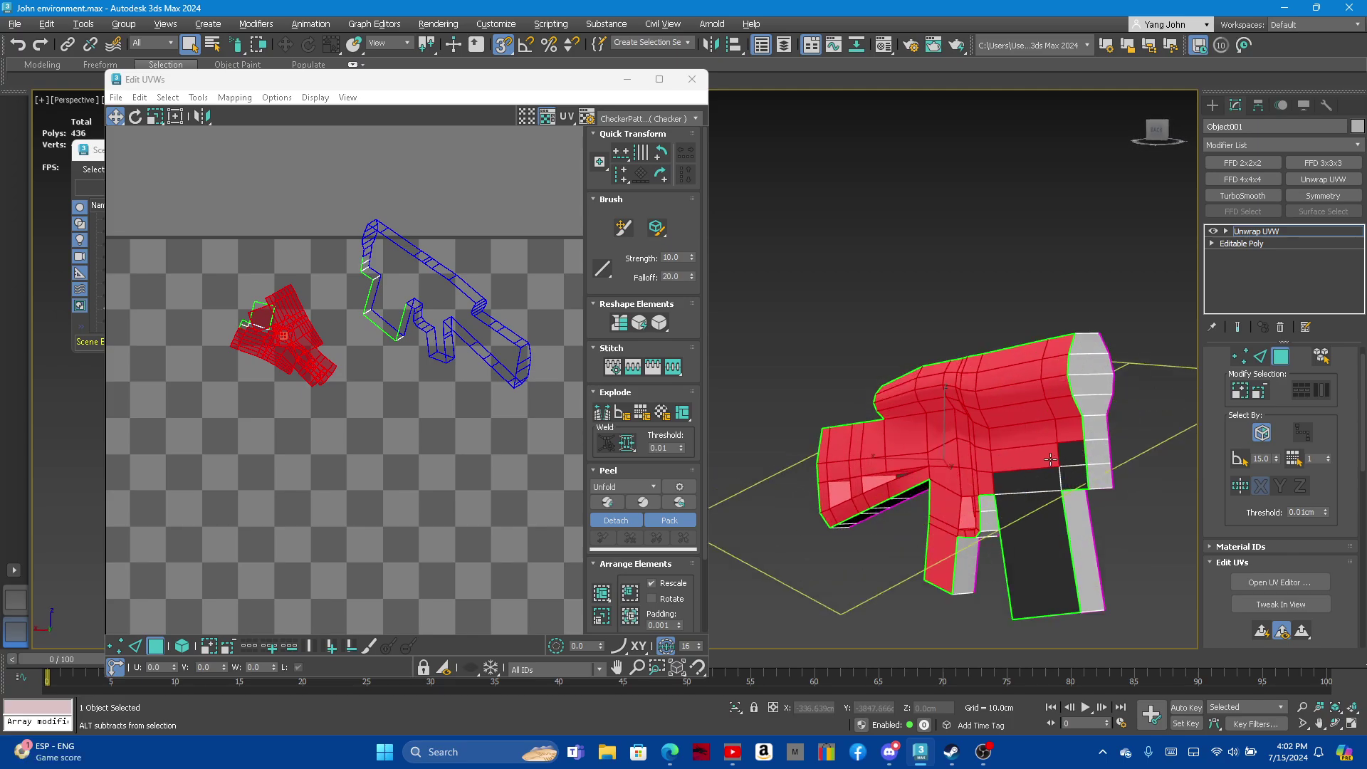
left_click(990, 462, "alt")
middle_click_drag(976, 491, 997, 484, "alt")
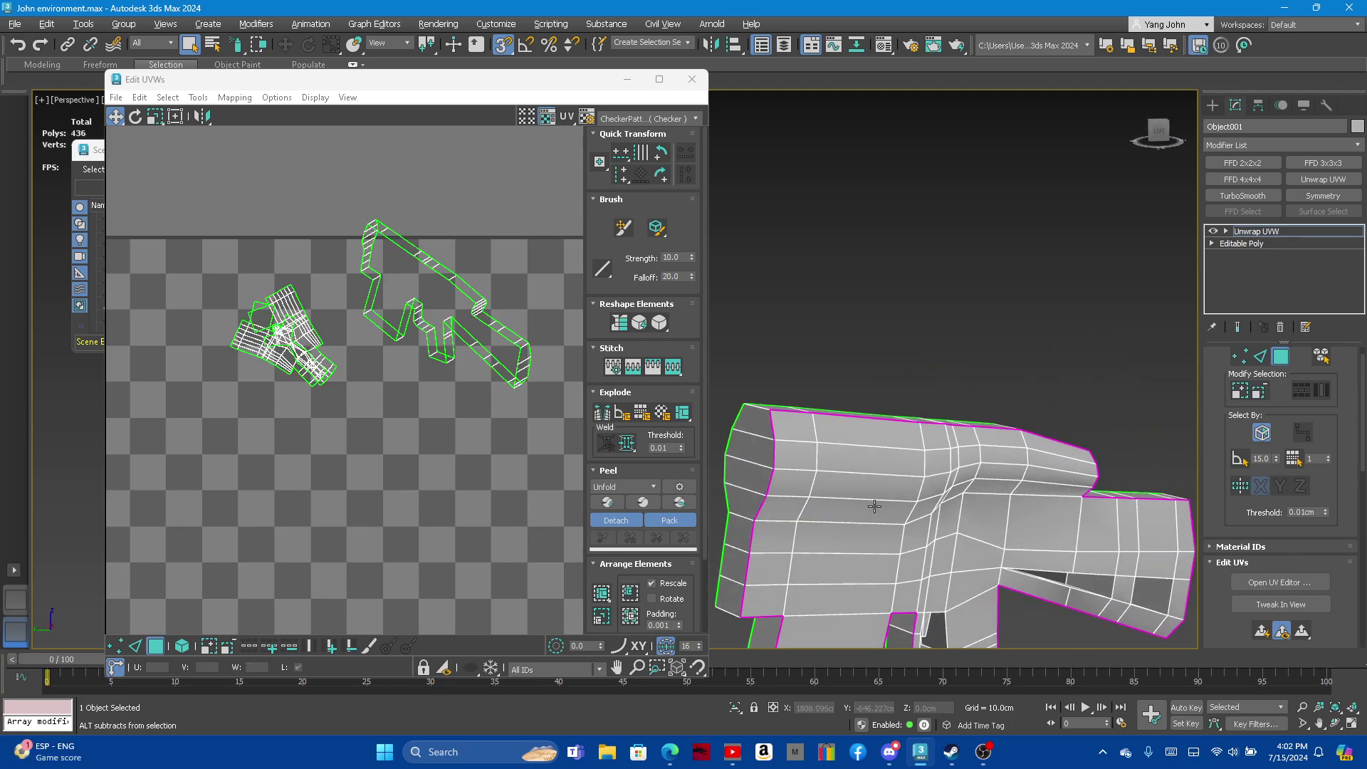
Select a gun element, then deselect its top, back and top-strip faces
left_click(1039, 428)
scroll(1039, 426, "up", 2)
left_click(1055, 429, "alt")
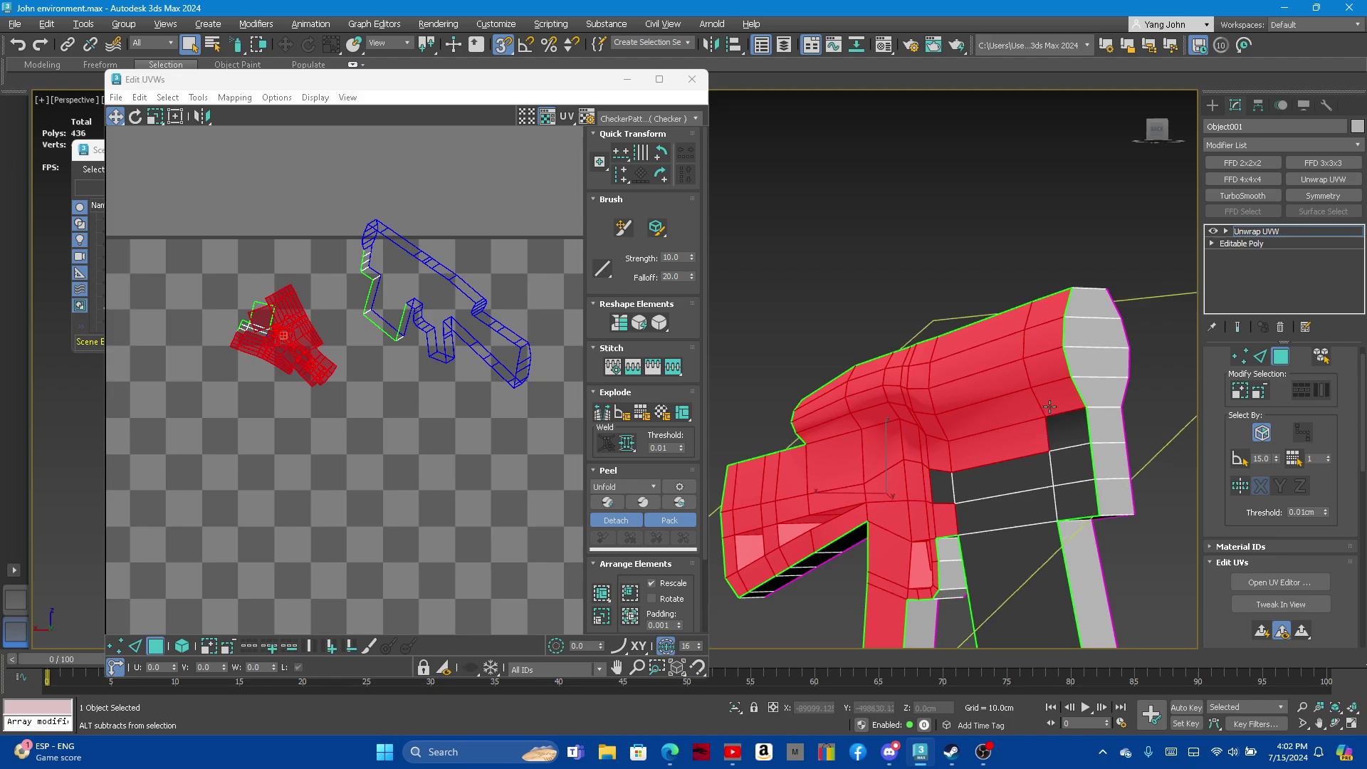
left_click(998, 435, "alt")
left_click(1047, 309, "alt")
left_click(1009, 360, "alt")
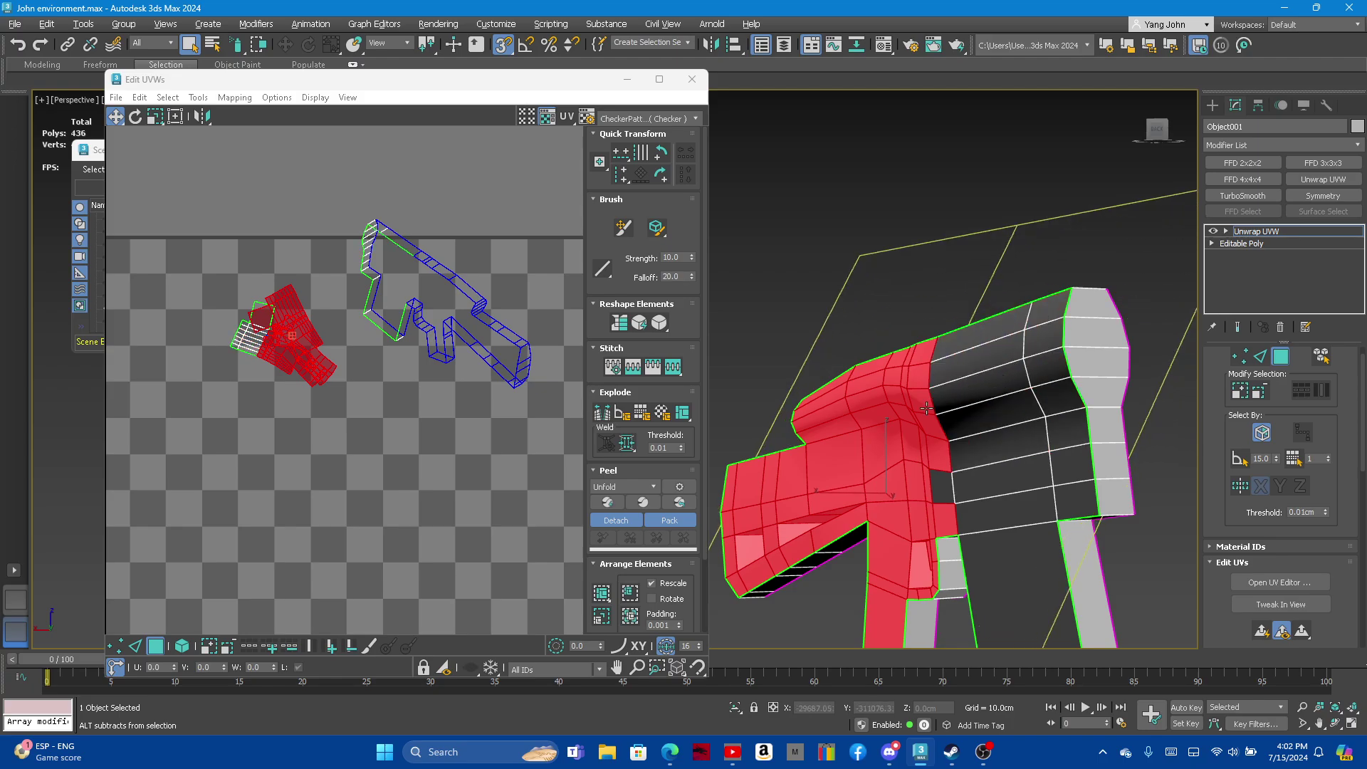
left_click(922, 359, "alt")
left_click(887, 377, "alt")
Deselect the faces along the gun's lower side and the small front face
left_click(923, 423, "alt")
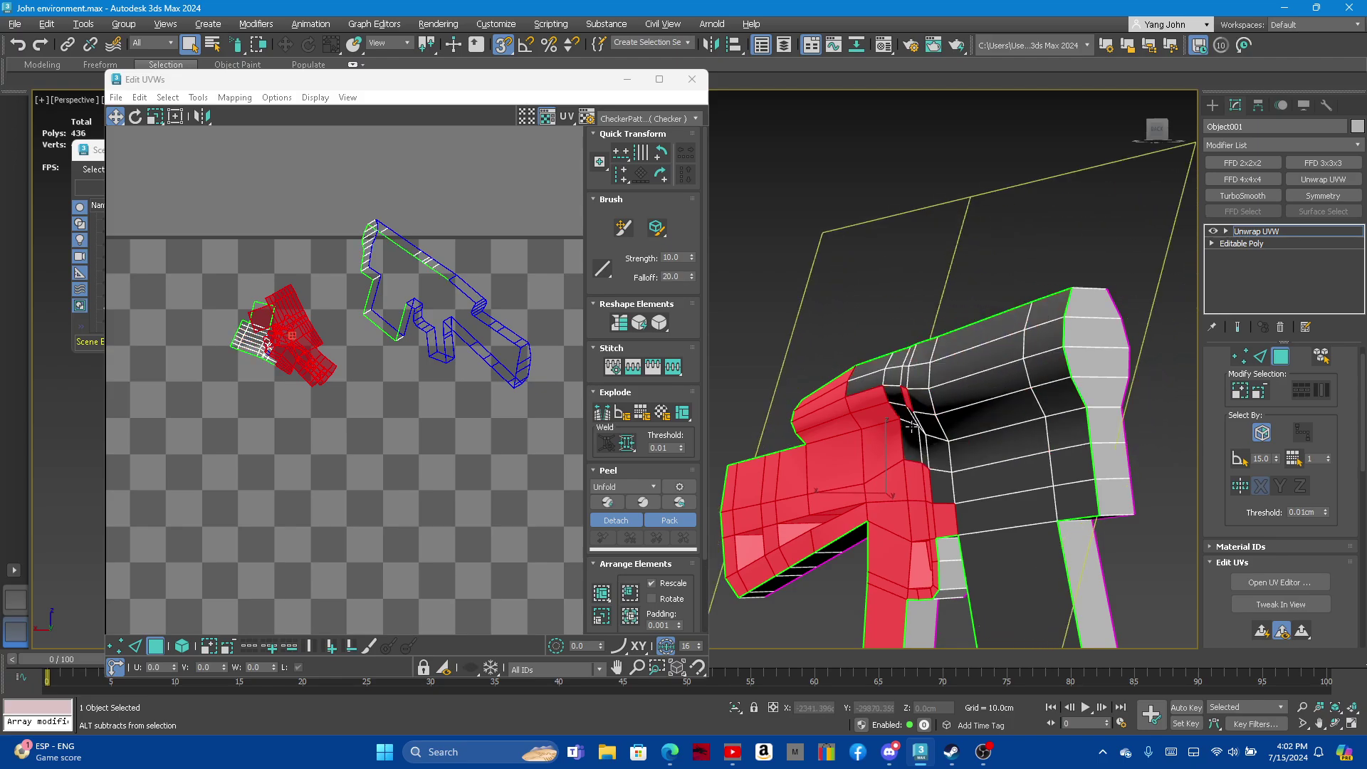
left_click(890, 436, "alt")
left_click(899, 481, "alt")
left_click(920, 513, "alt")
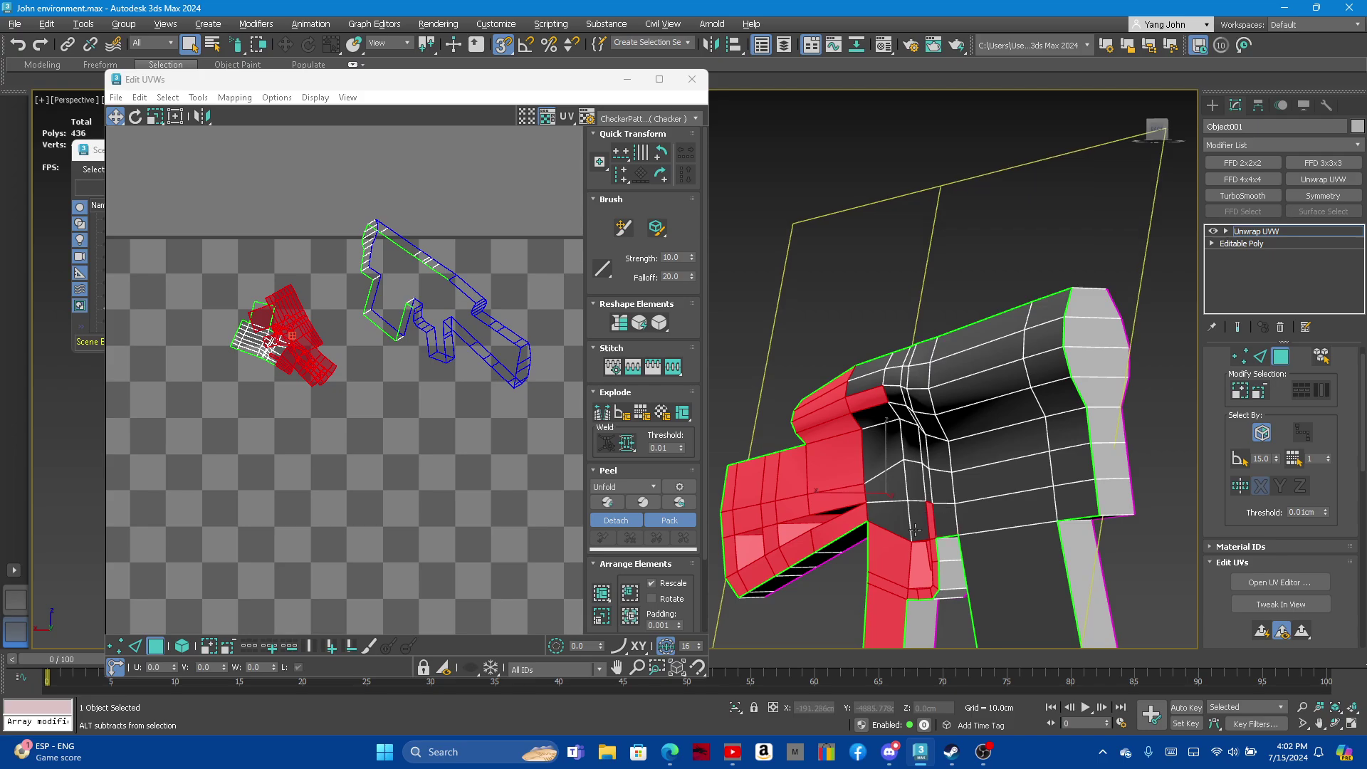
left_click(896, 559, "alt")
left_click(923, 569, "alt")
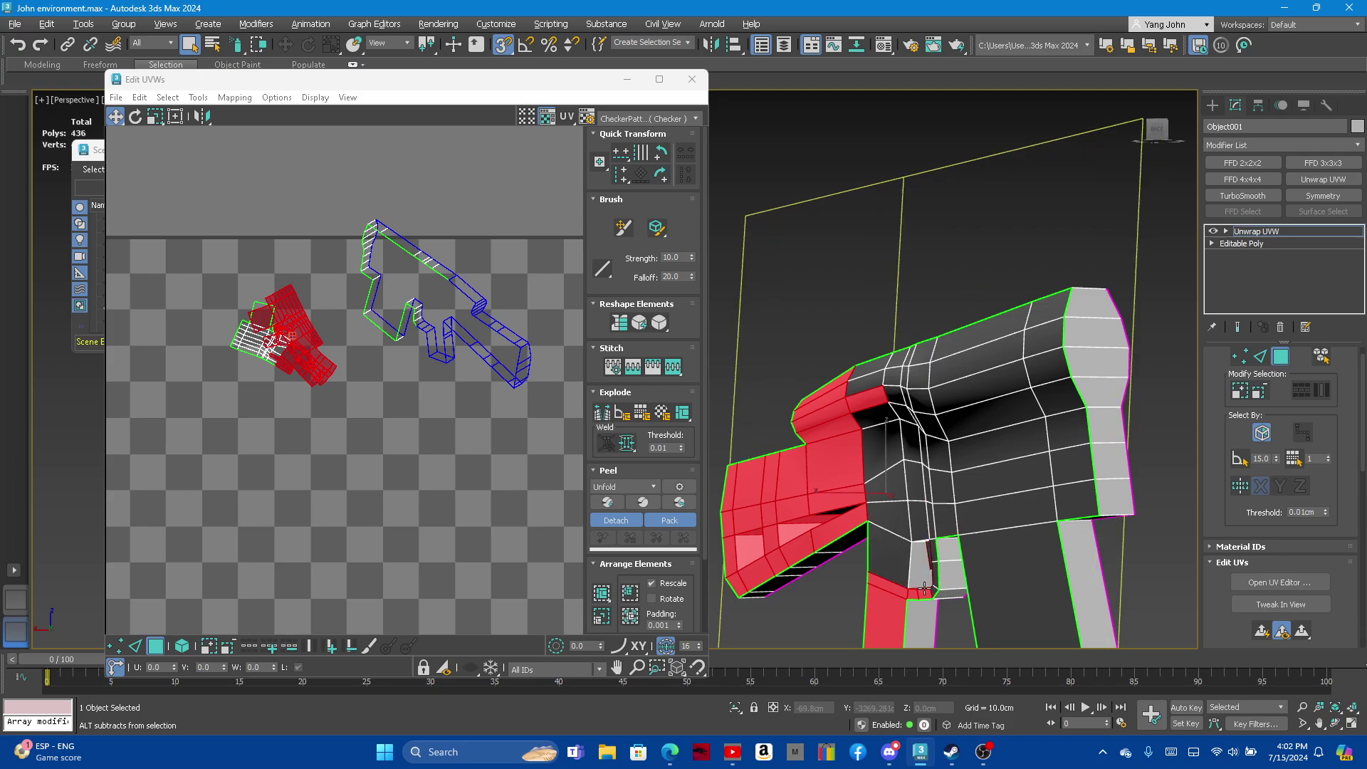
left_click(923, 590, "alt")
left_click(887, 606, "alt")
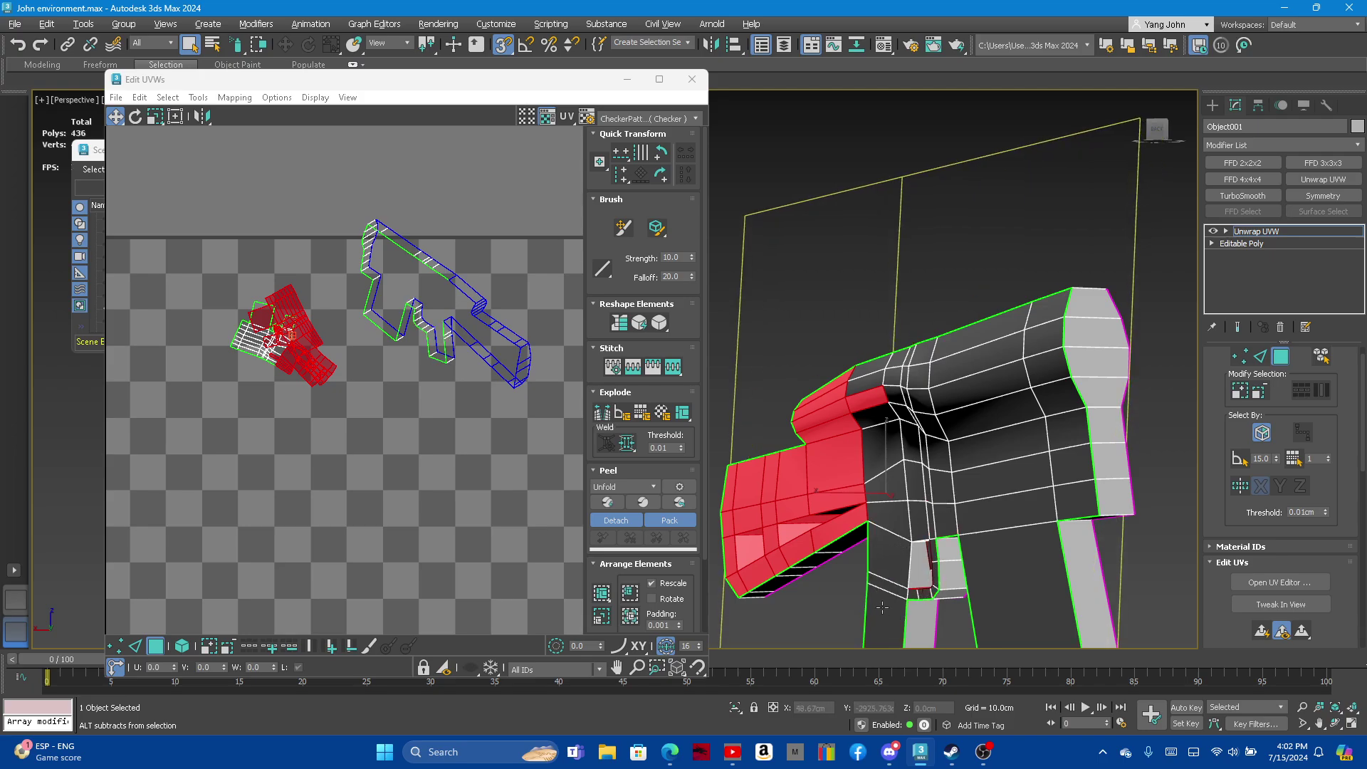
Deselect the remaining front and snout-tip faces, then view the whole gun
left_click(837, 510, "alt")
left_click(794, 517, "alt")
left_click(790, 553, "alt")
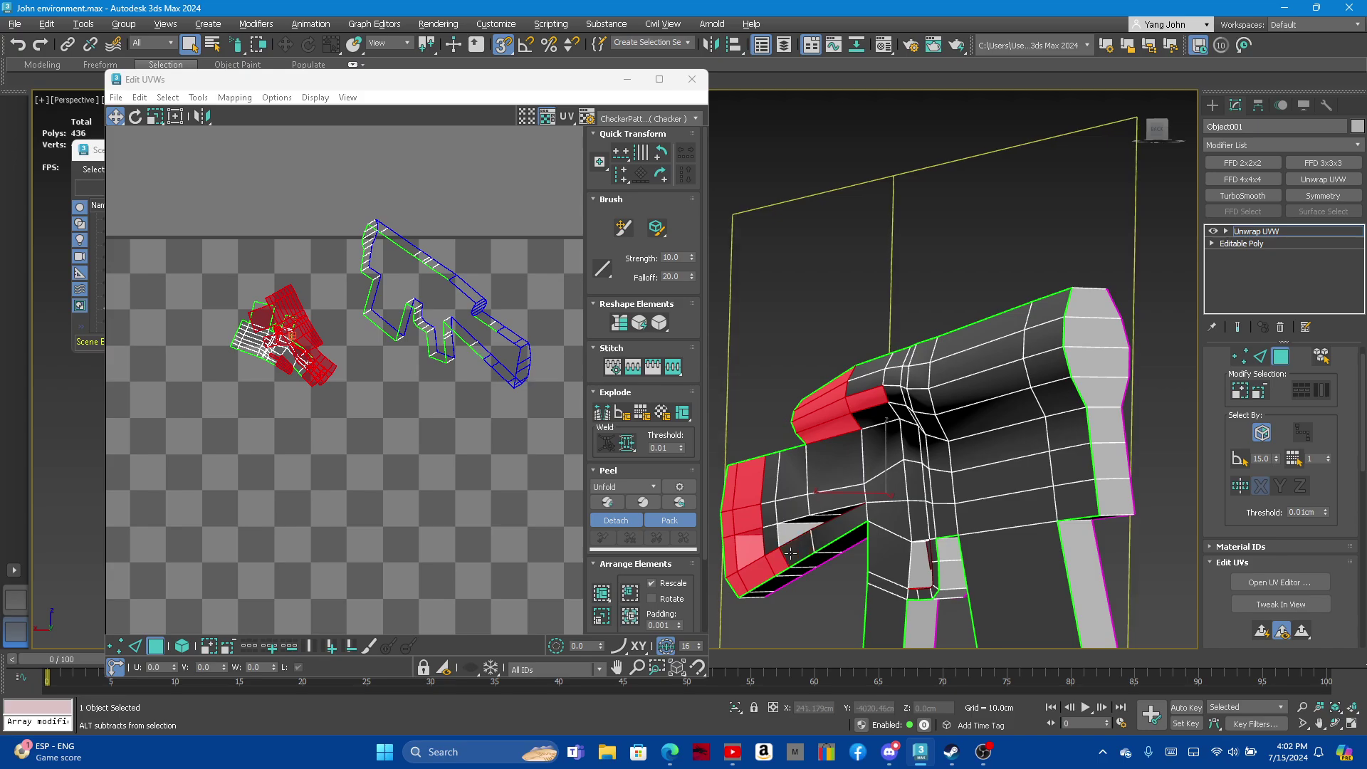
left_click(746, 566, "alt")
left_click(737, 559, "alt")
left_click(755, 506, "alt")
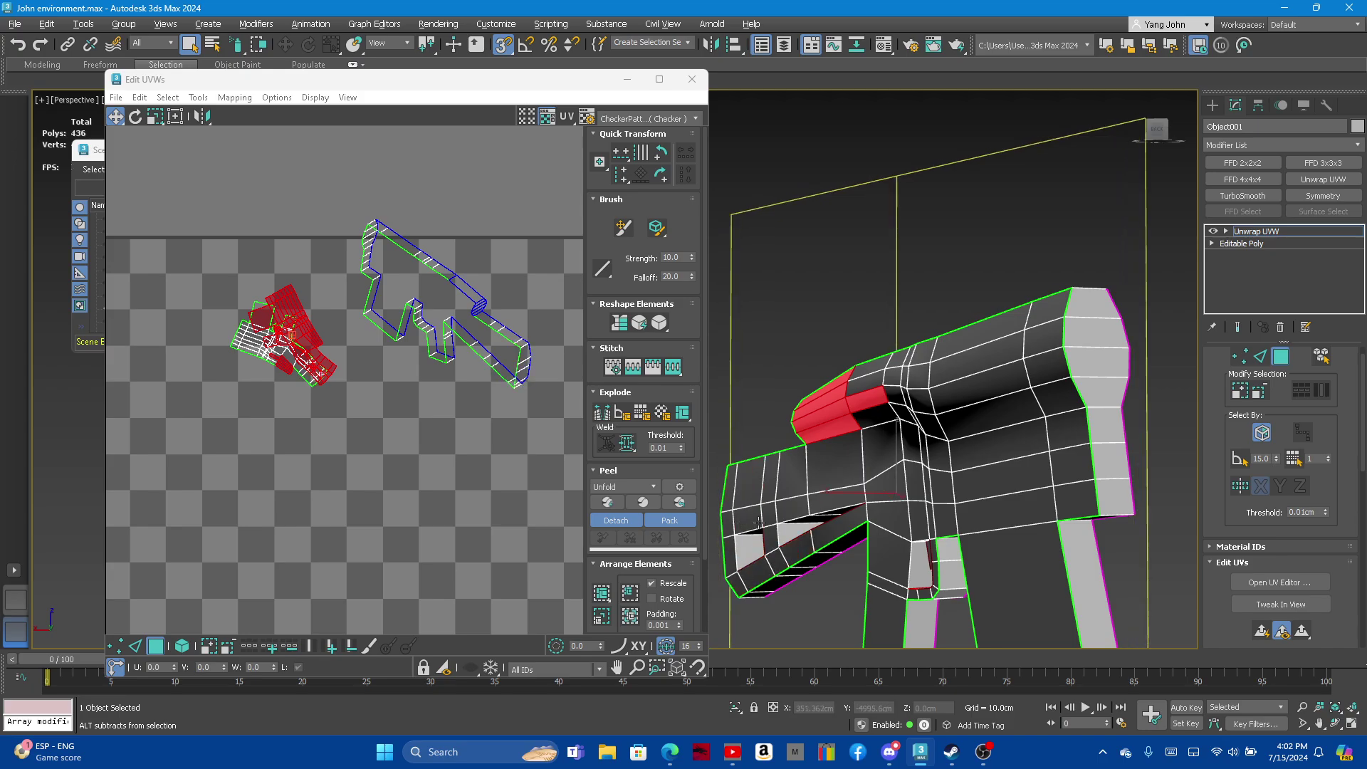
left_click(830, 427, "alt")
left_click(819, 405, "alt")
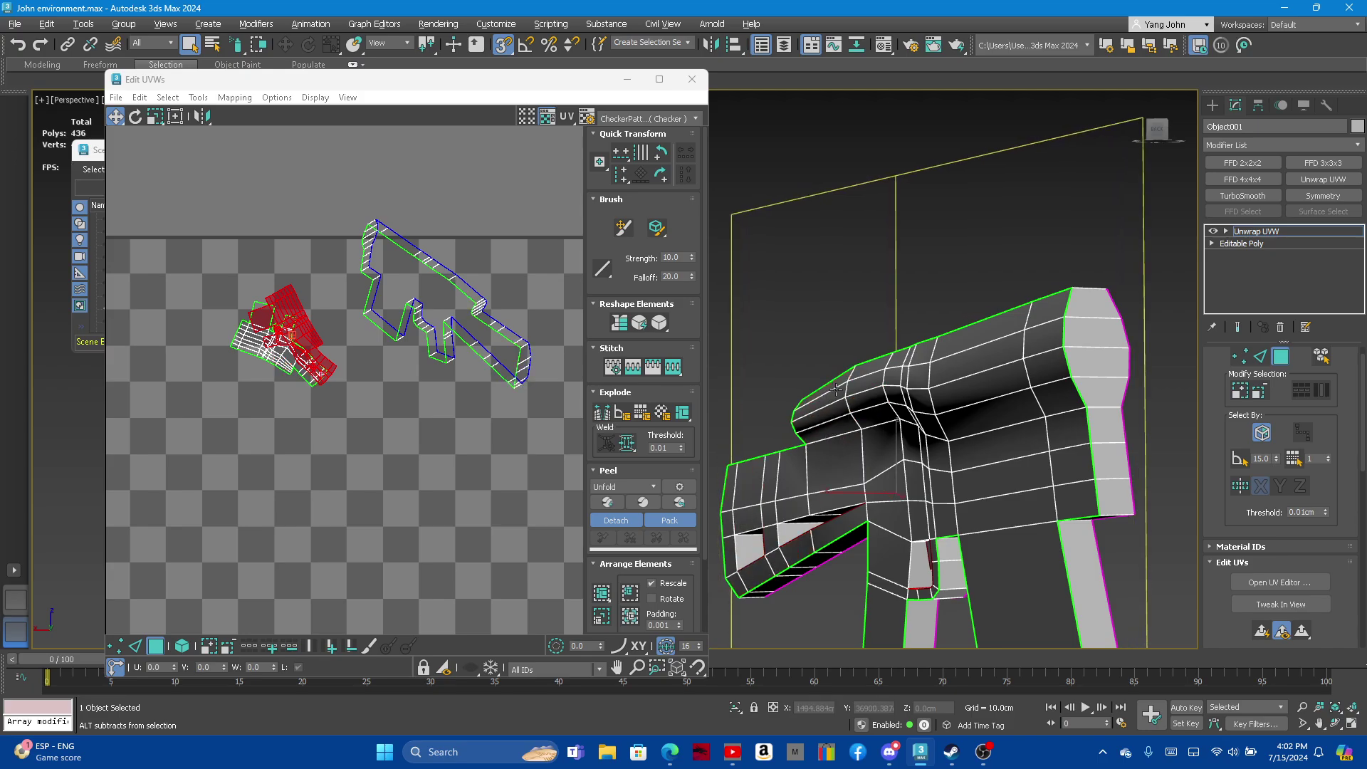
mouse_move(826, 410)
middle_mouse_down("alt")
mouse_move(933, 532)
mouse_move(1037, 453)
mouse_move(1041, 472)
mouse_move(1129, 529)
mouse_move(1216, 527)
mouse_move(1220, 496)
mouse_move(1232, 507)
mouse_move(1073, 557)
mouse_move(1109, 609)
mouse_move(1028, 542)
mouse_move(1039, 588)
mouse_move(847, 578)
mouse_move(787, 557)
mouse_move(881, 543)
middle_mouse_up("alt")
In Edge mode, select the four top edges of the stock's long slot
mouse_move(899, 538)
middle_mouse_down("alt")
mouse_move(891, 526)
mouse_move(1003, 559)
mouse_move(1042, 548)
mouse_move(1060, 574)
middle_mouse_up("alt")
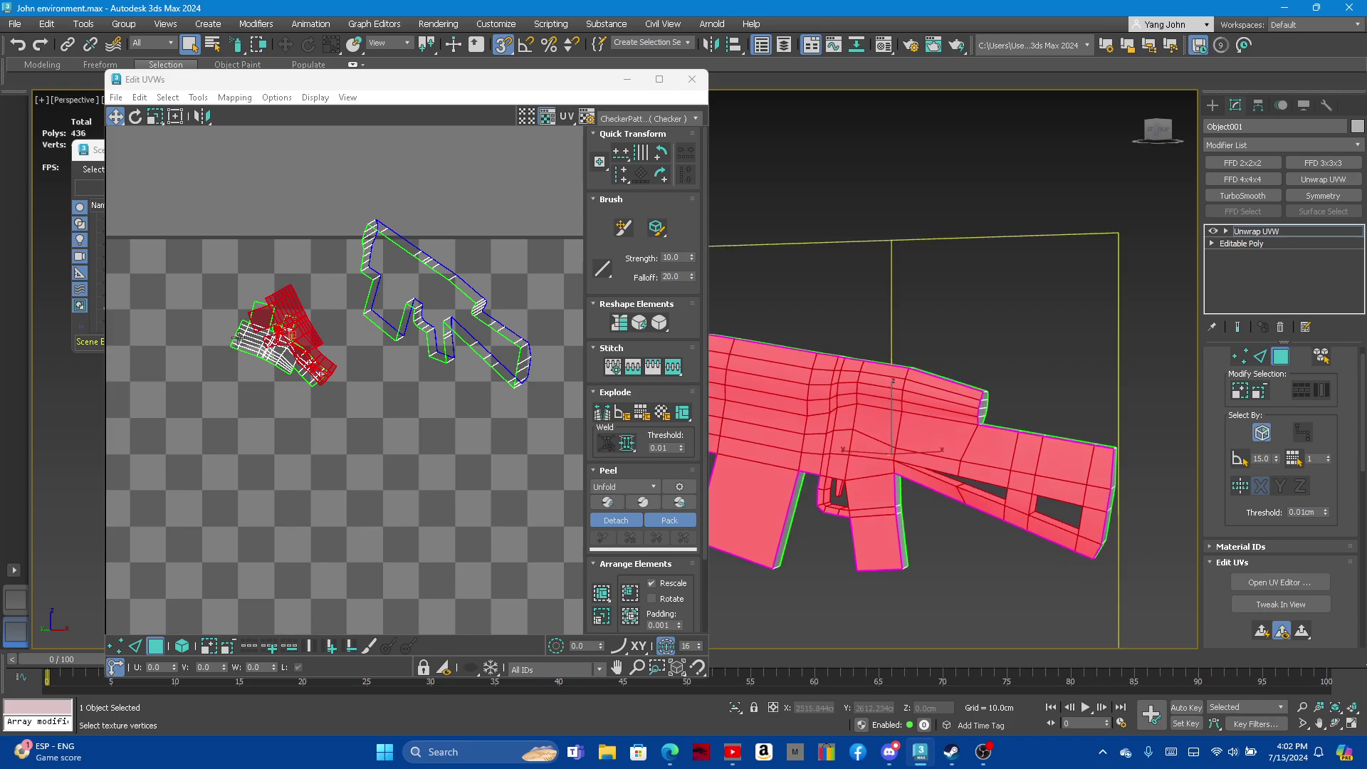
left_click_drag(301, 316, 844, 477)
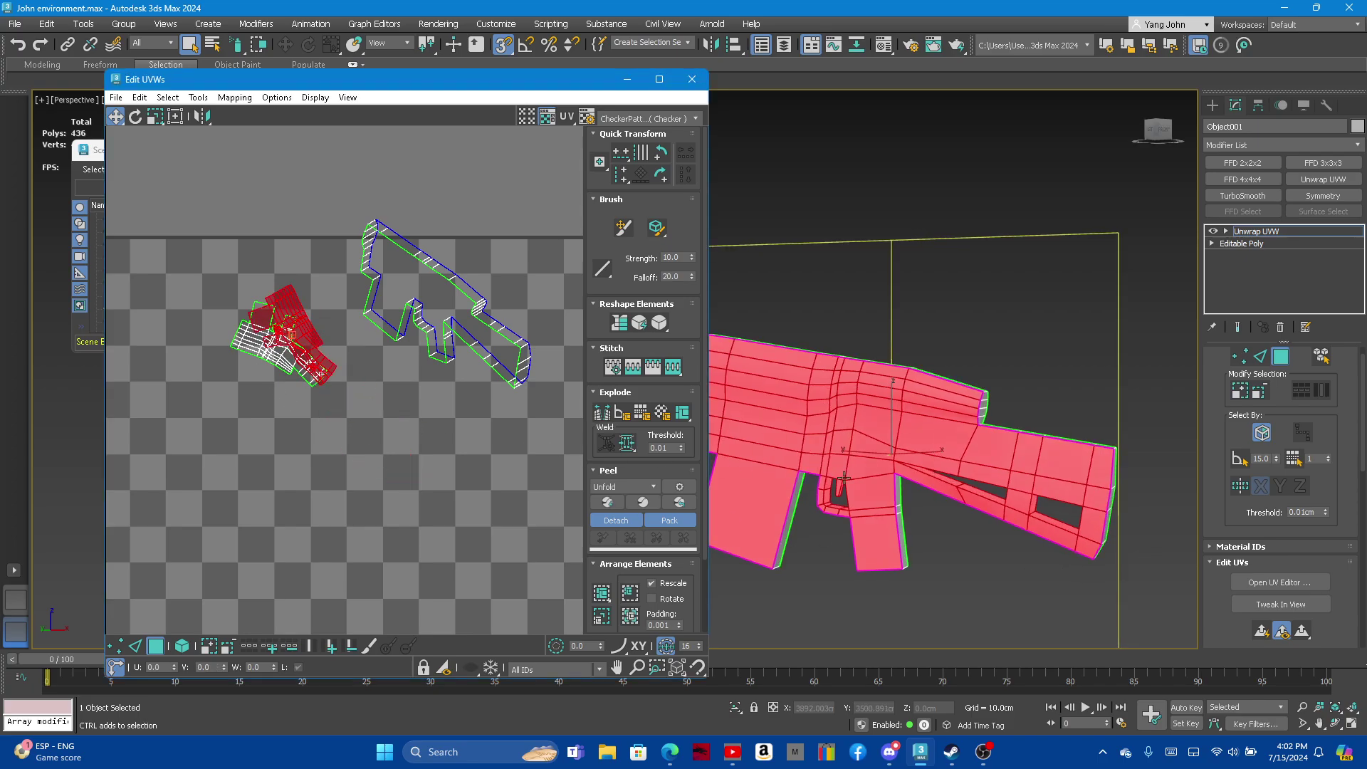
scroll(992, 507, "up", 2)
scroll(939, 557, "up", 5)
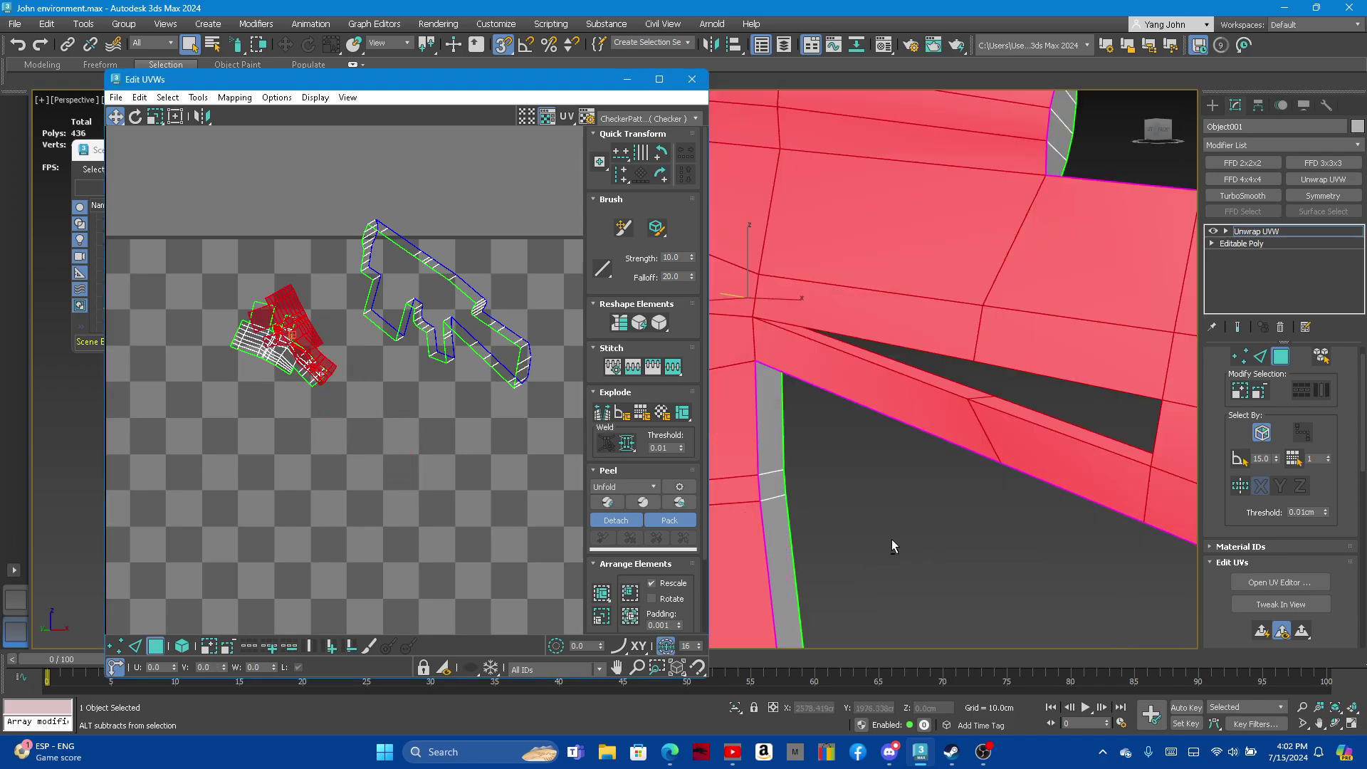
mouse_move(892, 542)
middle_mouse_down("alt")
mouse_move(869, 516)
mouse_move(949, 507)
middle_mouse_up("alt")
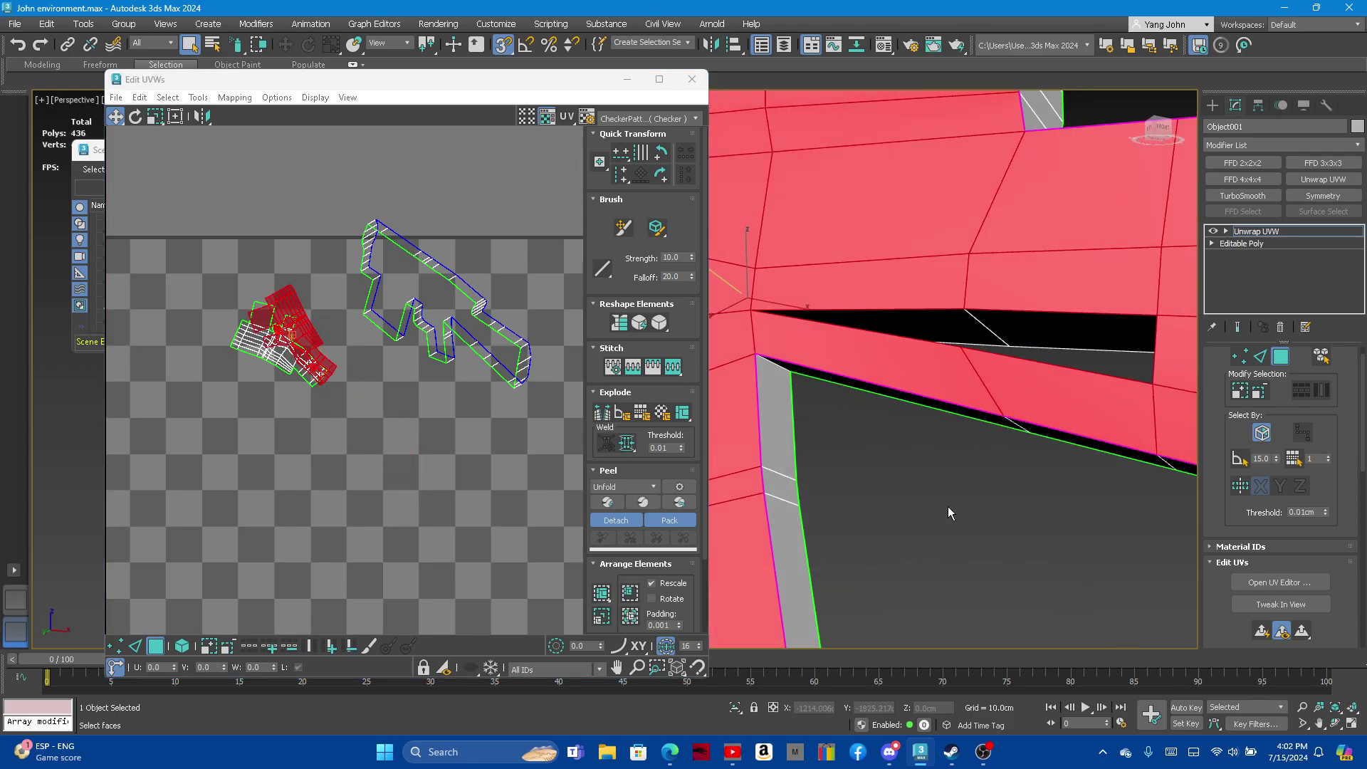
left_click(1259, 358)
left_click(976, 360)
left_click(901, 334, "ctrl")
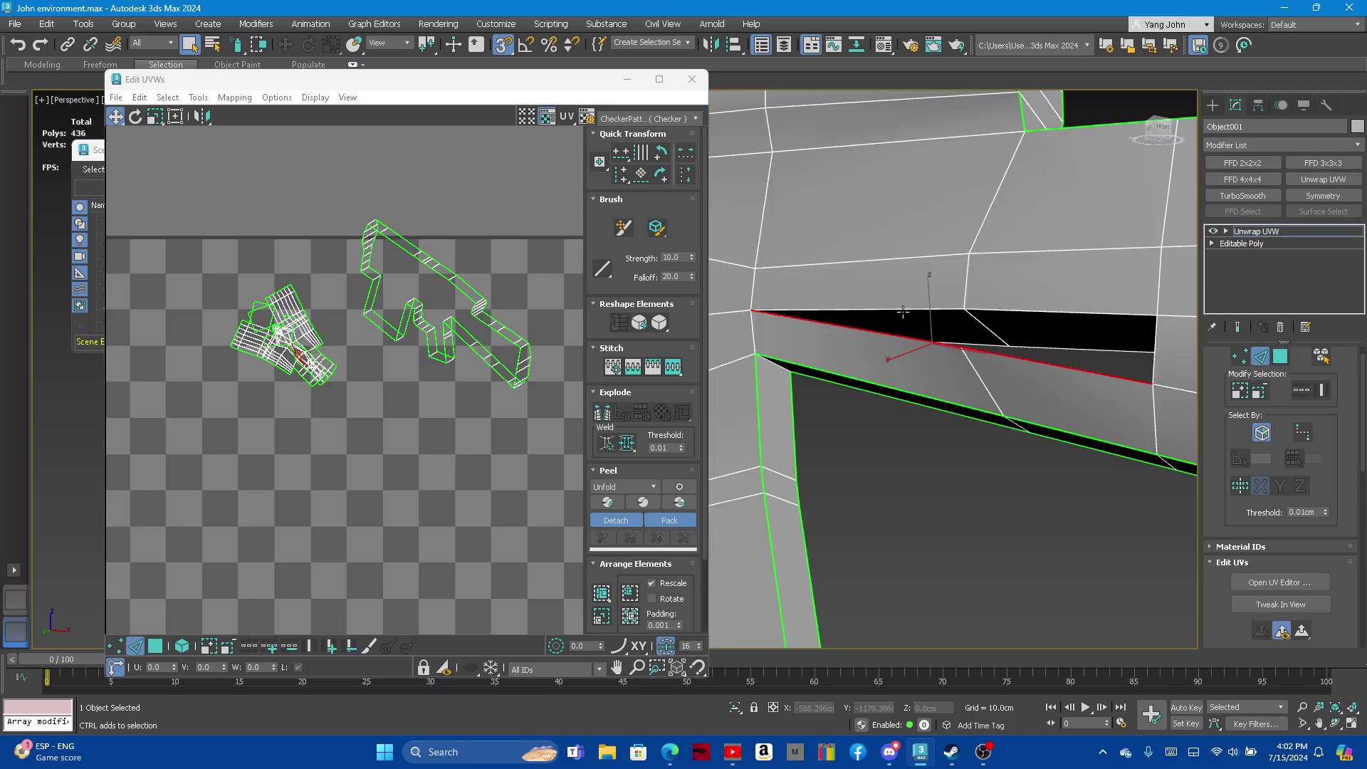
left_click(903, 312, "ctrl")
left_click(977, 309, "ctrl")
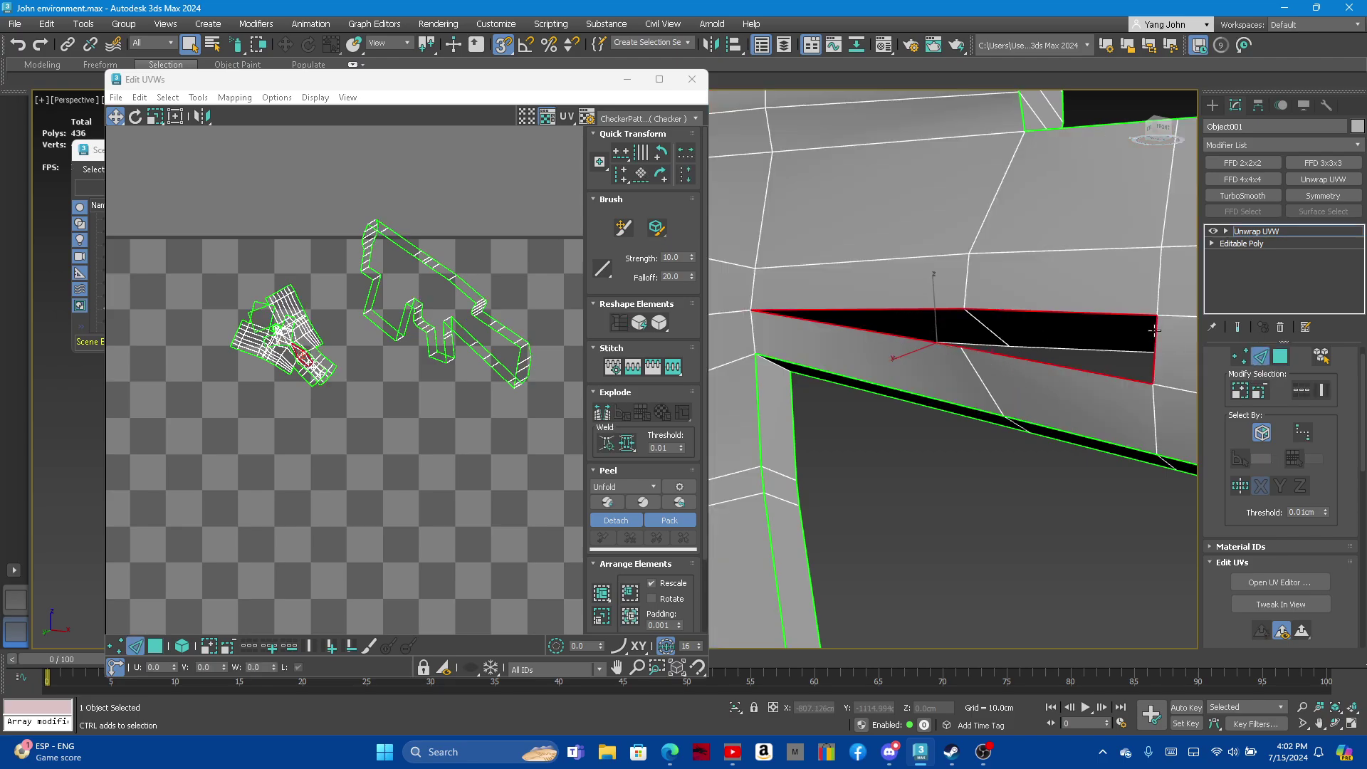
Break the UVs along the slot's top edges, then select the right slot's top edge
right_click(299, 350)
left_click(243, 378)
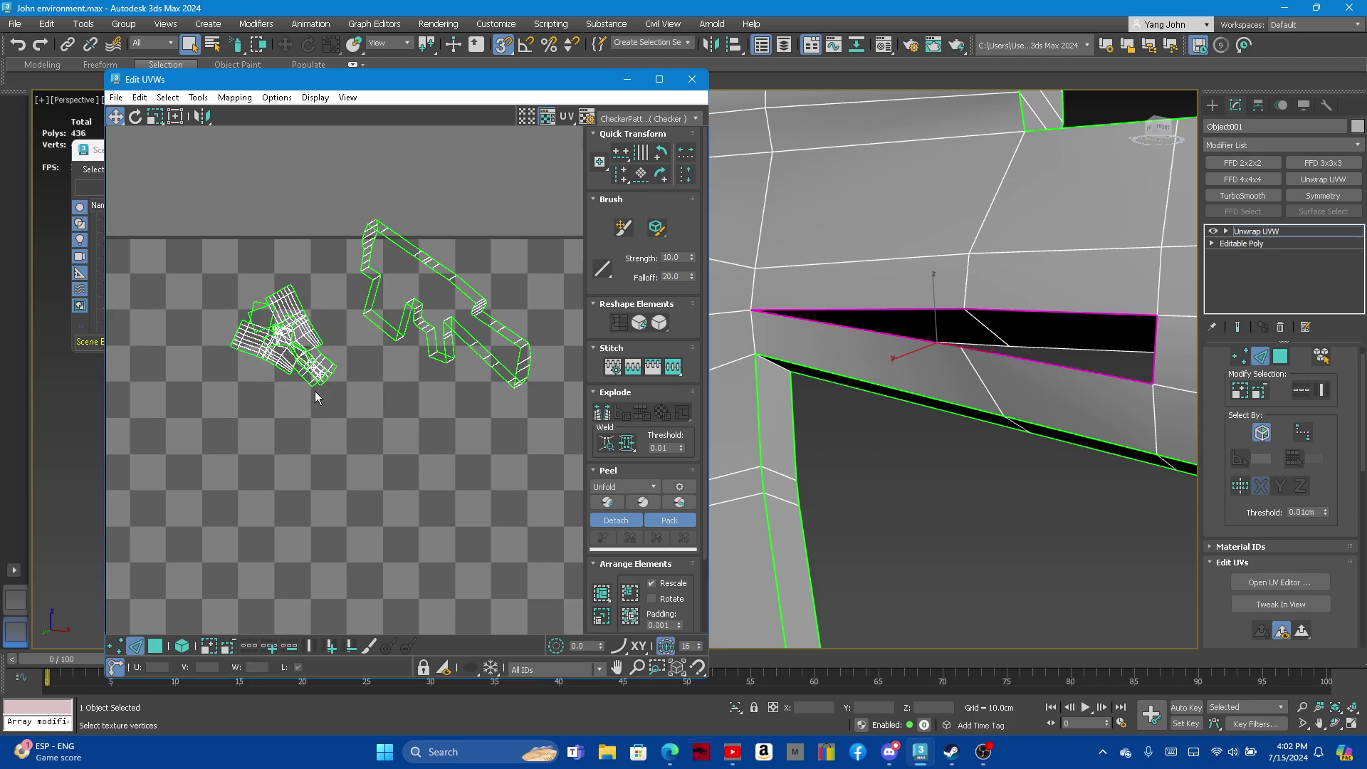
scroll(1025, 331, "down", 3)
scroll(1039, 318, "up", 3)
scroll(1039, 319, "up", 2)
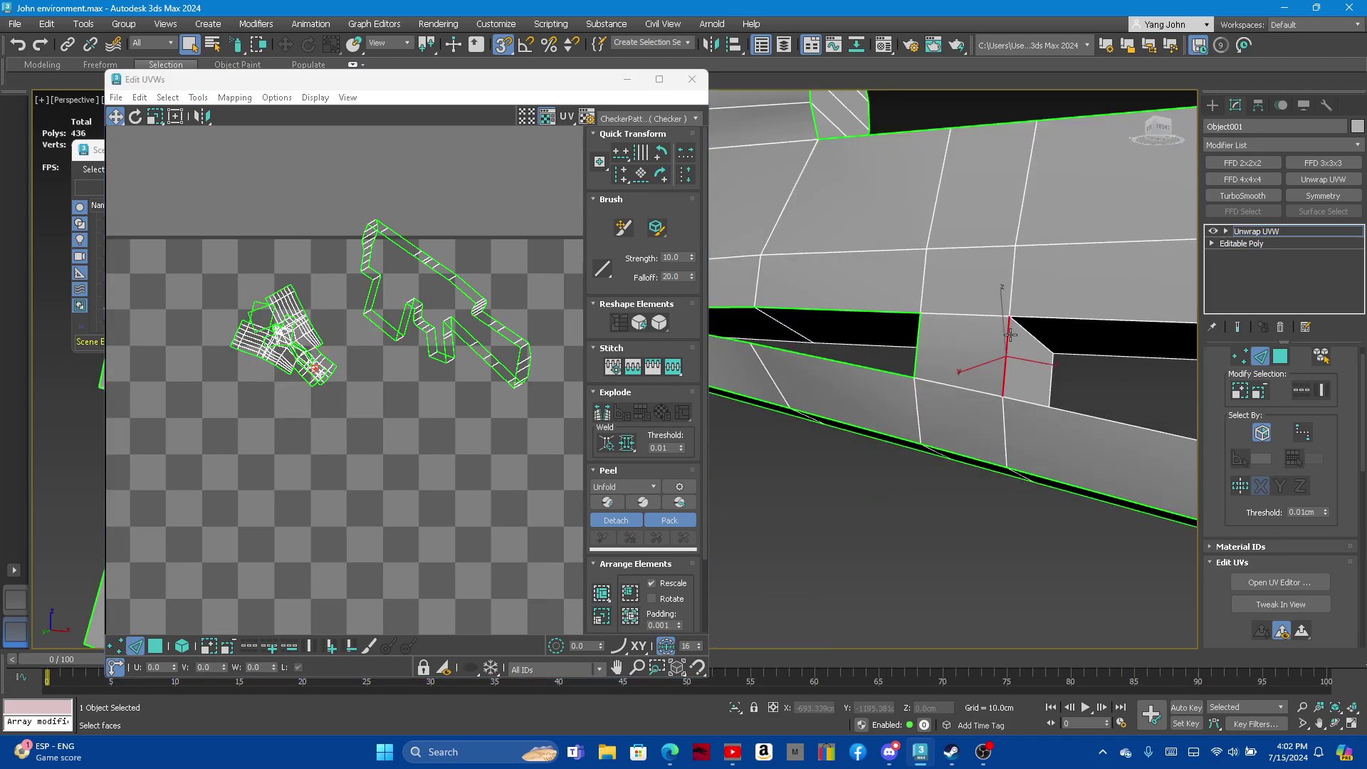
left_click(1032, 320, "ctrl")
scroll(1094, 368, "down", 2)
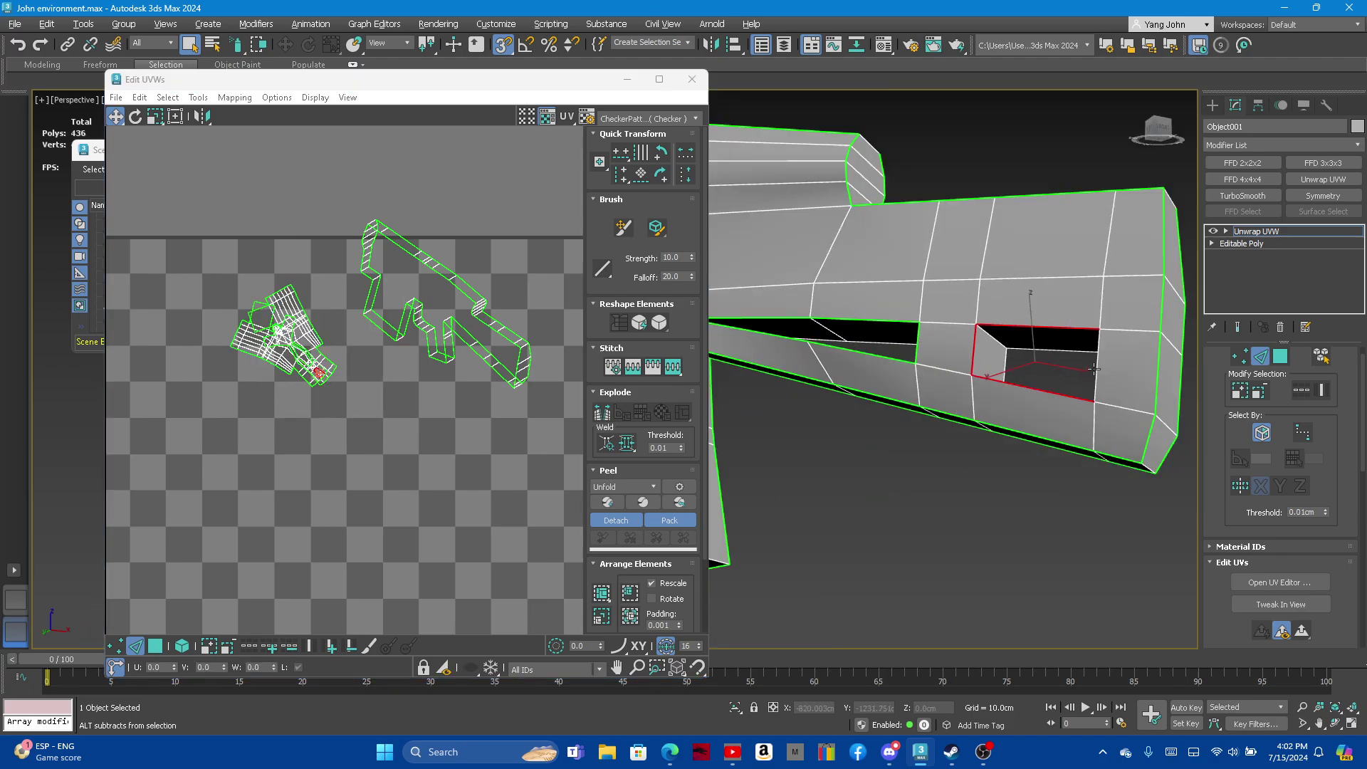
Break the UVs along the newly selected slot edges
right_click(309, 354)
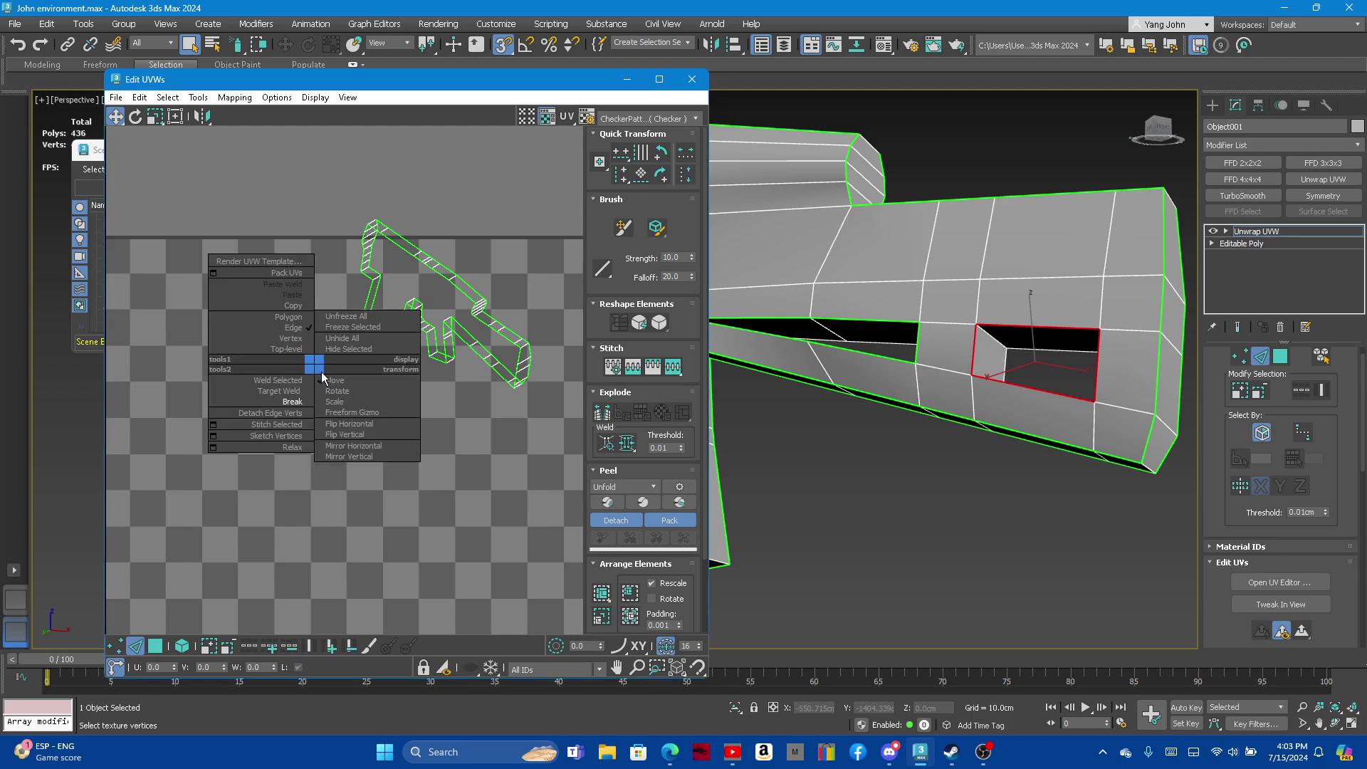
left_click(321, 404)
scroll(1109, 425, "down", 3)
scroll(1109, 425, "up", 2)
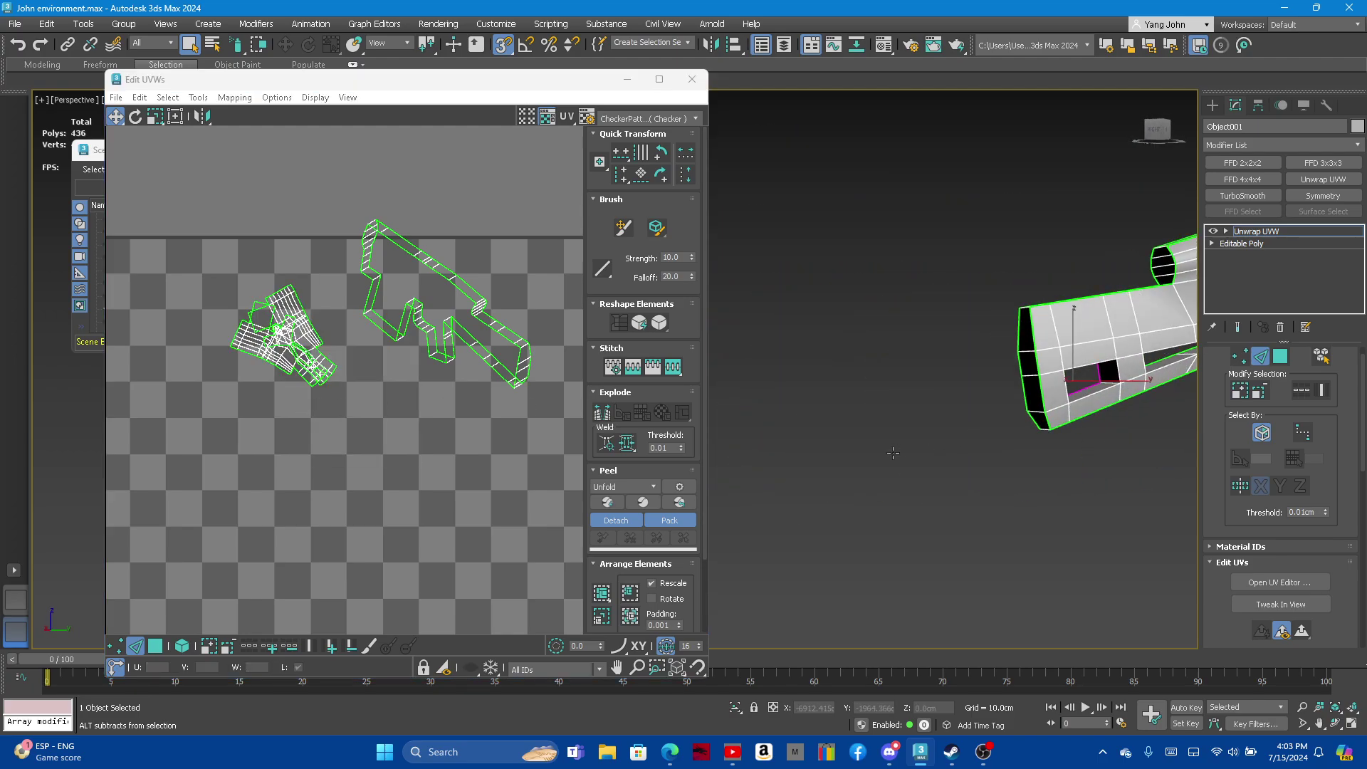
scroll(1084, 371, "up", 2)
scroll(1028, 345, "up", 2)
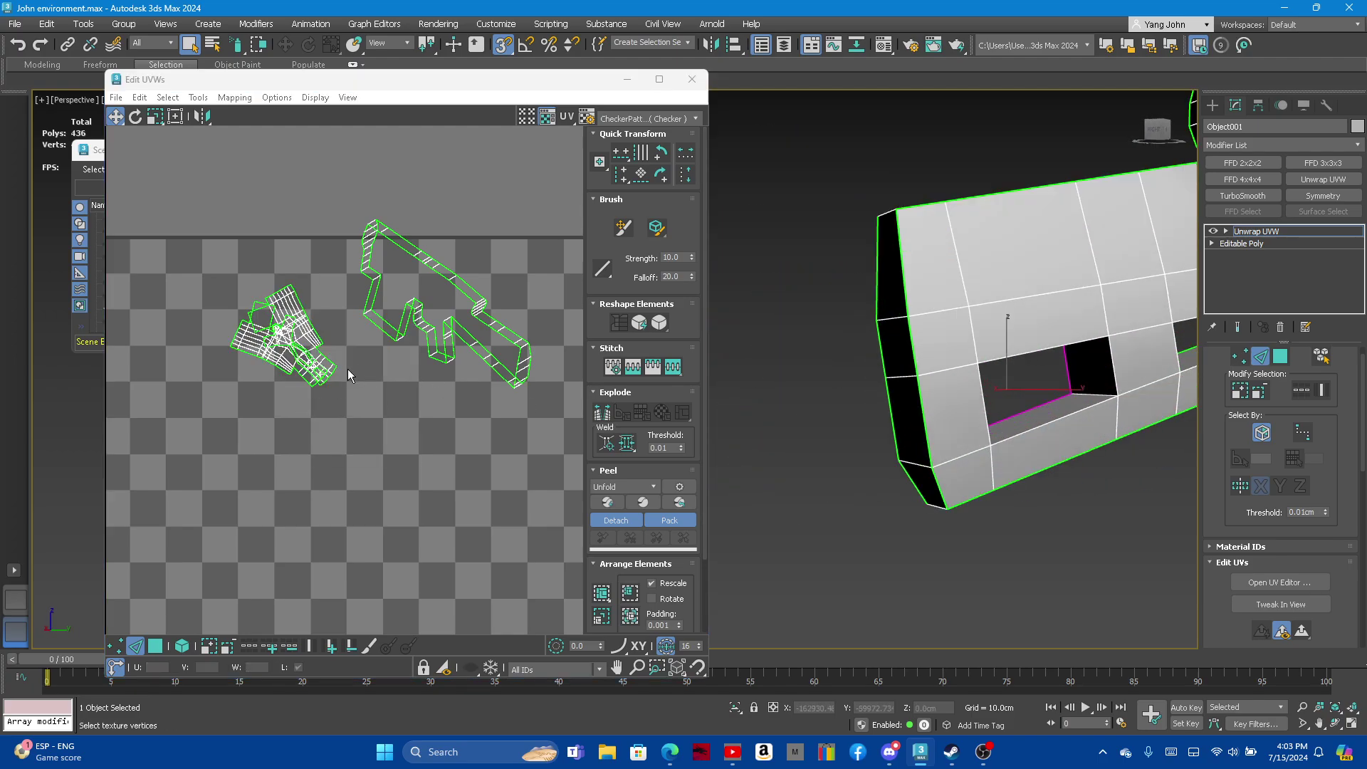
Select the hole's top and bottom edges, then clear the edge selection
left_click(1024, 355)
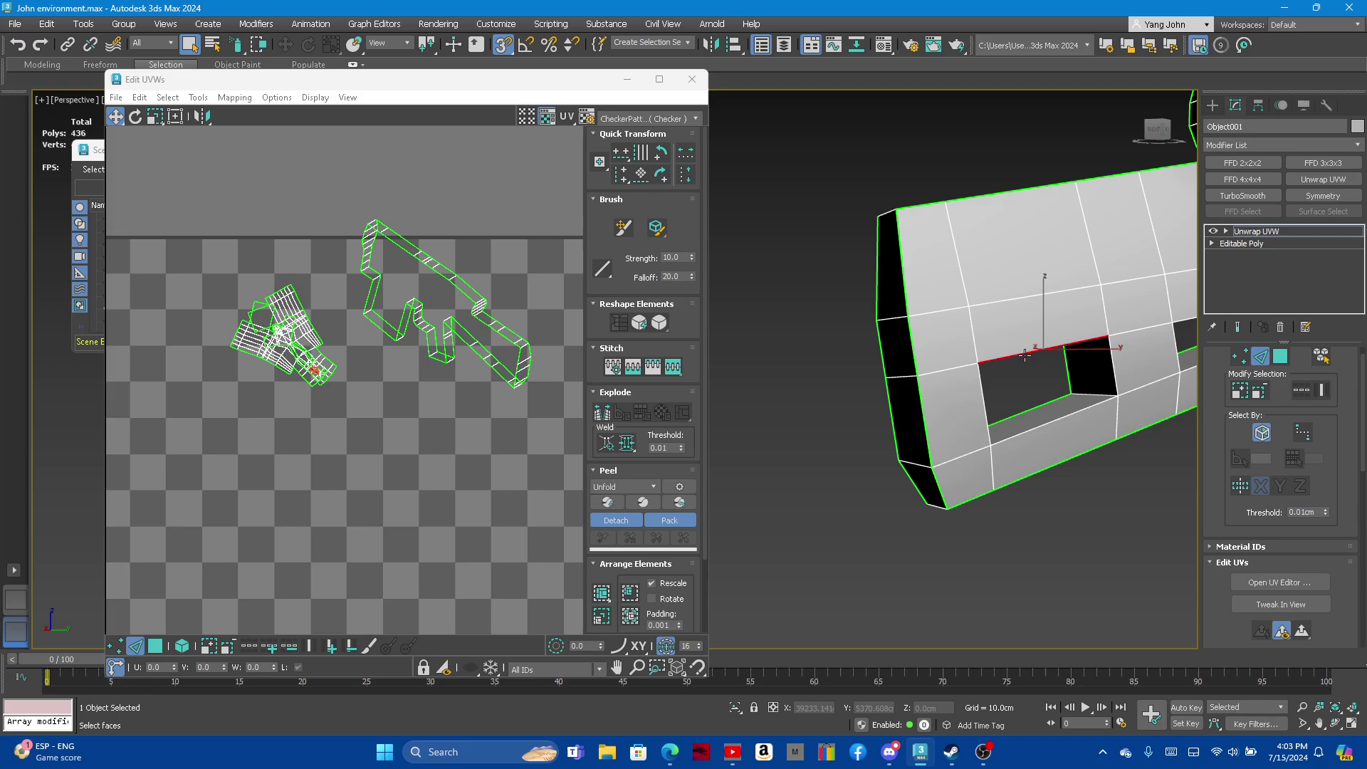
left_click(1036, 431, "ctrl")
scroll(994, 406, "down", 2)
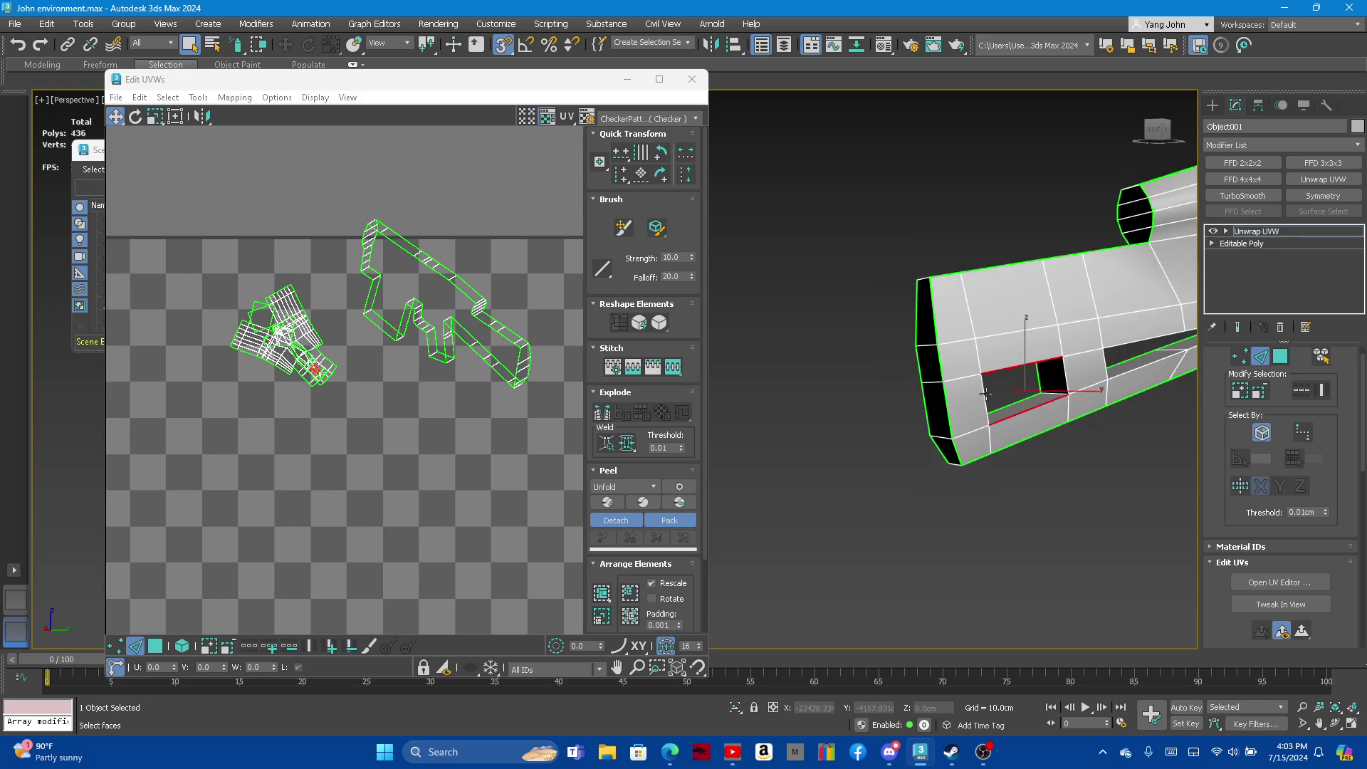
left_click(841, 397)
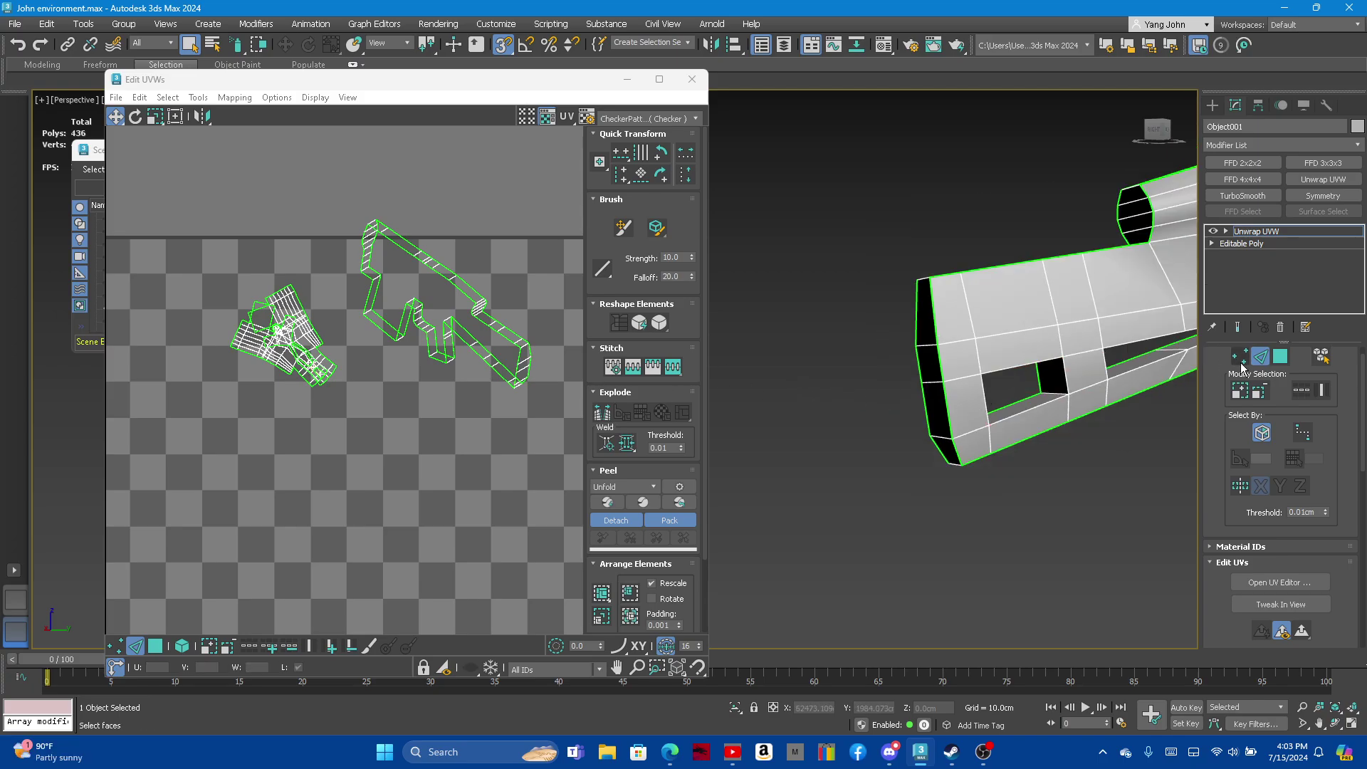
In Face mode, clear the face selection and select the whole gun element
left_click(1287, 359)
mouse_move(826, 391)
middle_mouse_down("alt")
mouse_move(883, 348)
mouse_move(866, 291)
mouse_move(837, 379)
mouse_move(880, 365)
mouse_move(860, 416)
middle_mouse_up("alt")
scroll(891, 342, "down", 3)
key("ctrl+d")
left_click(873, 292)
scroll(849, 339, "up", 5)
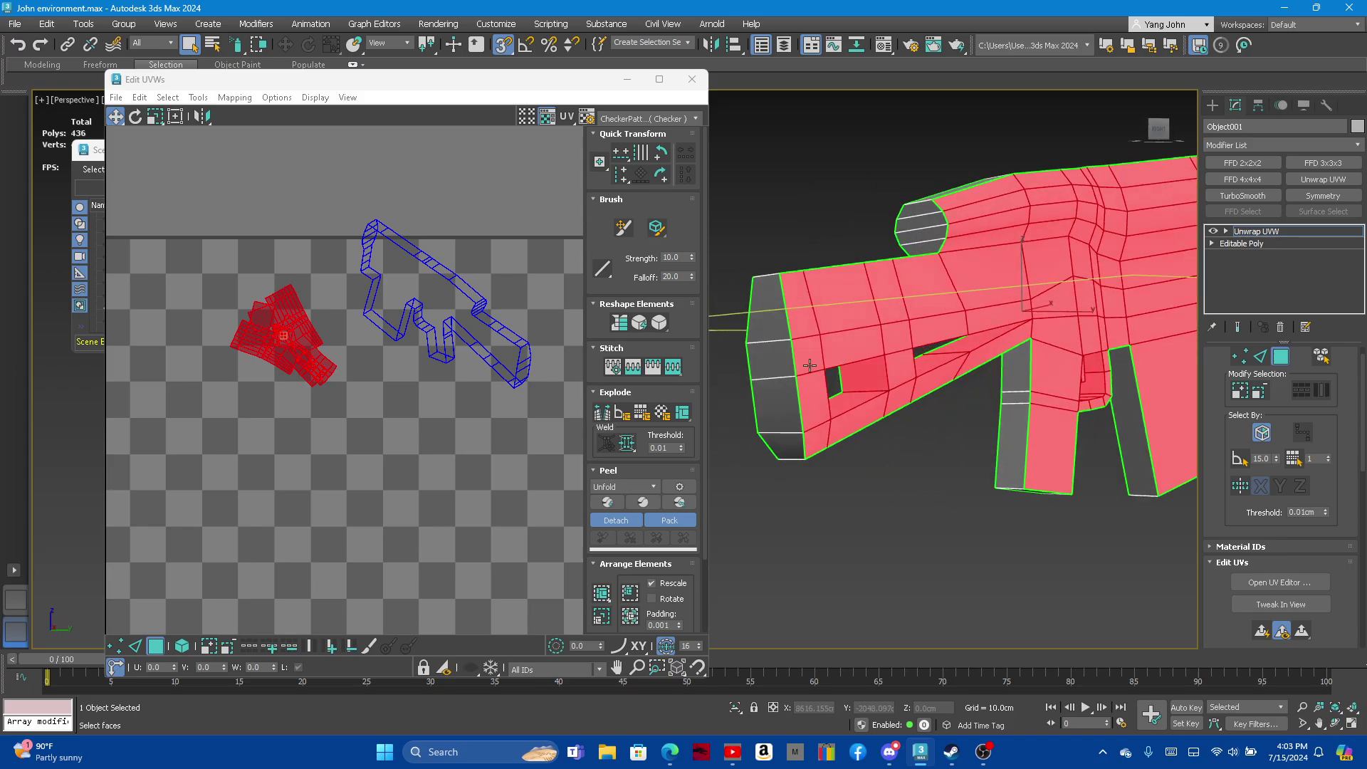
Deselect faces on the lower opening, upper front block, body, front leg and barrel
left_click(861, 415, "alt")
left_click(870, 352, "alt")
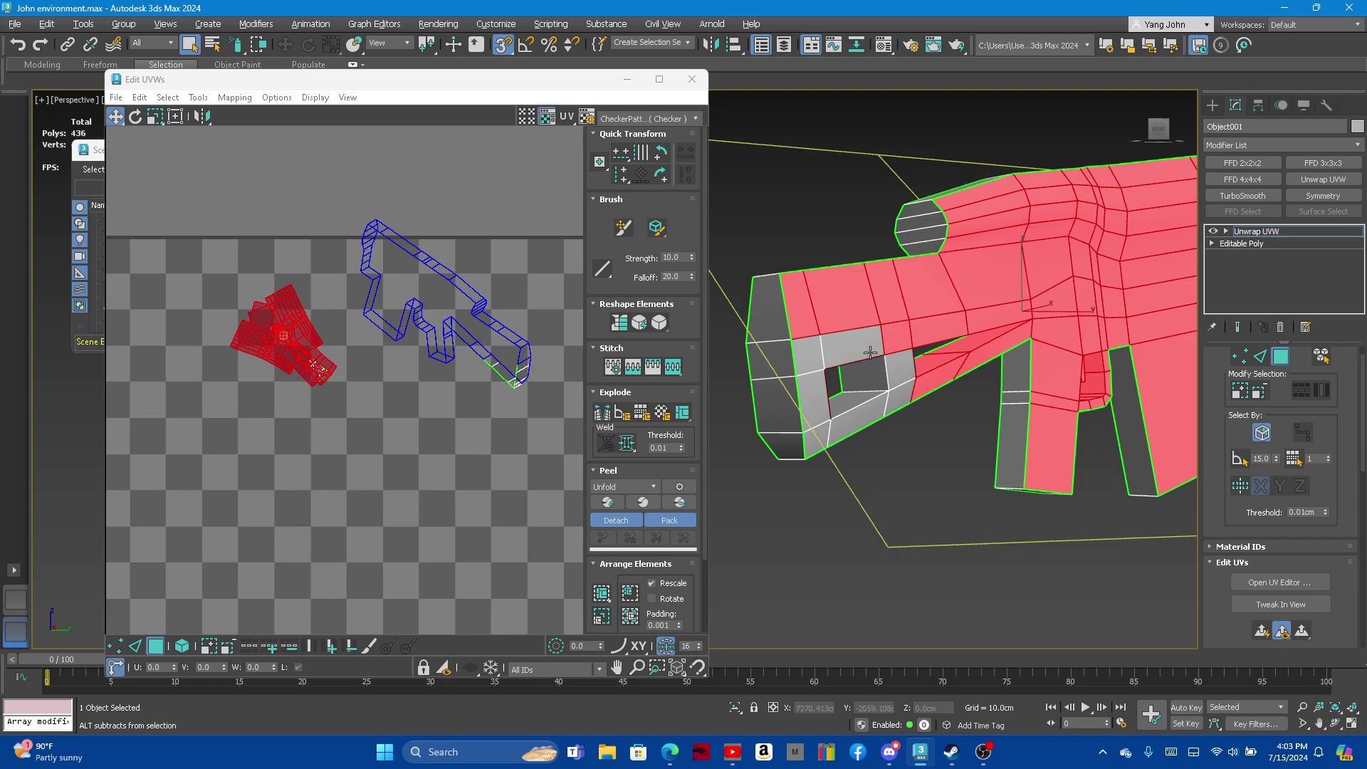
left_click(801, 306, "alt")
left_click(844, 299, "alt")
left_click(918, 292, "alt")
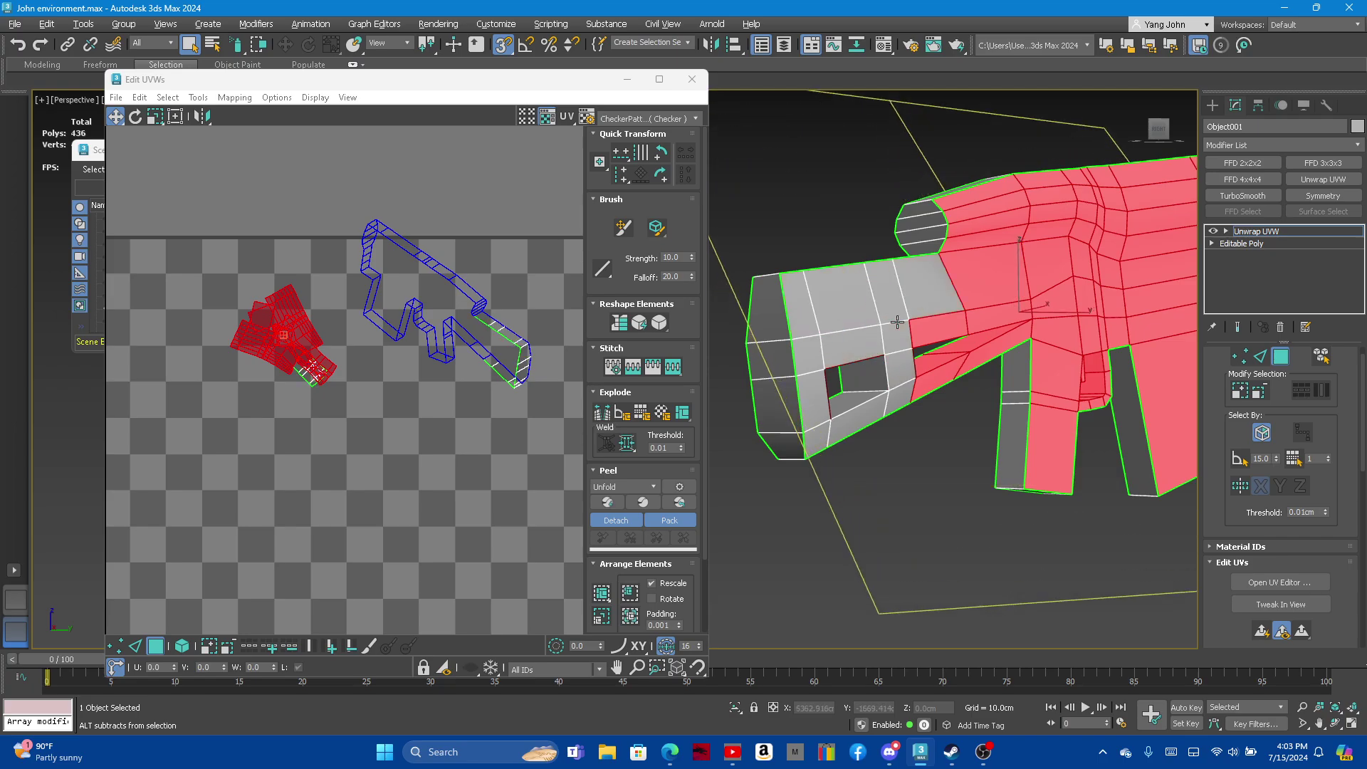
left_click(963, 292, "alt")
left_click(997, 317, "alt")
left_click(1051, 318, "alt")
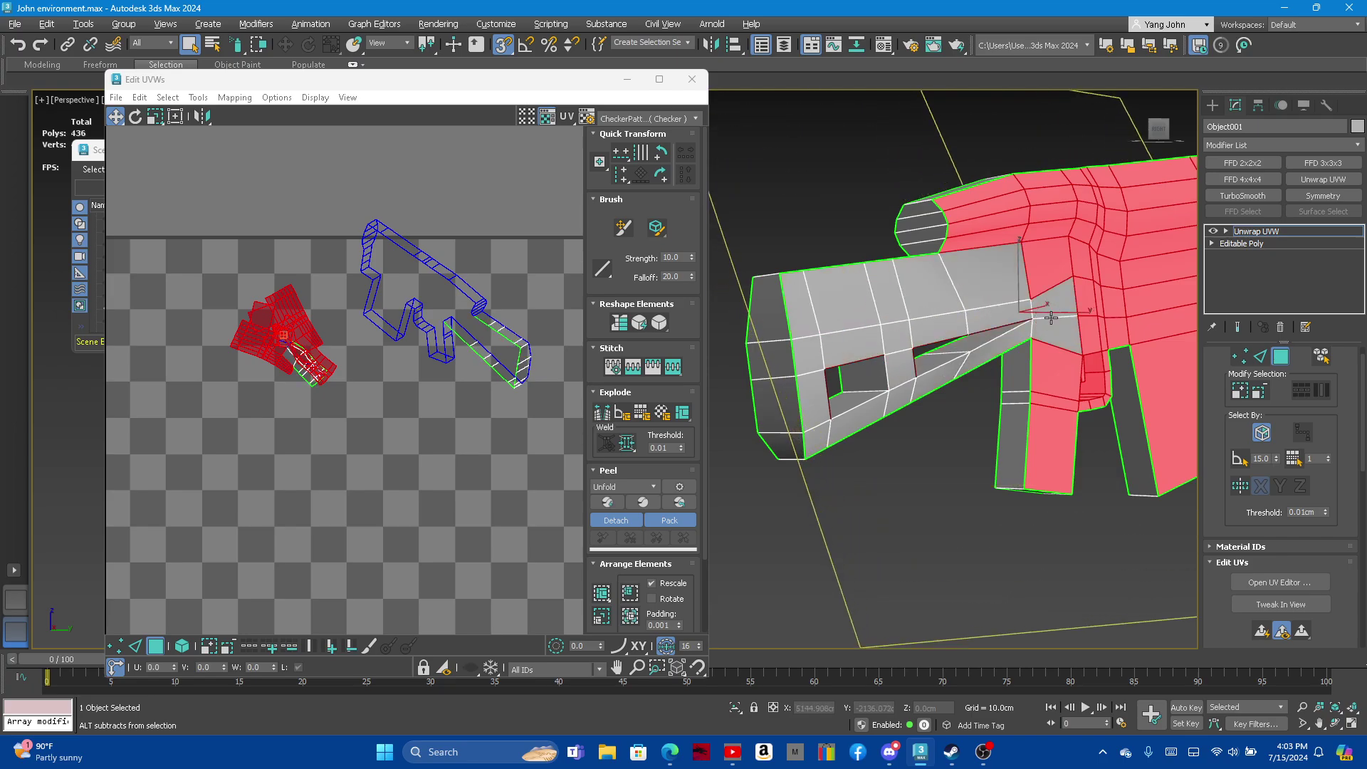
left_click(1043, 372, "alt")
left_click(1052, 452, "alt")
left_click(1088, 384, "alt")
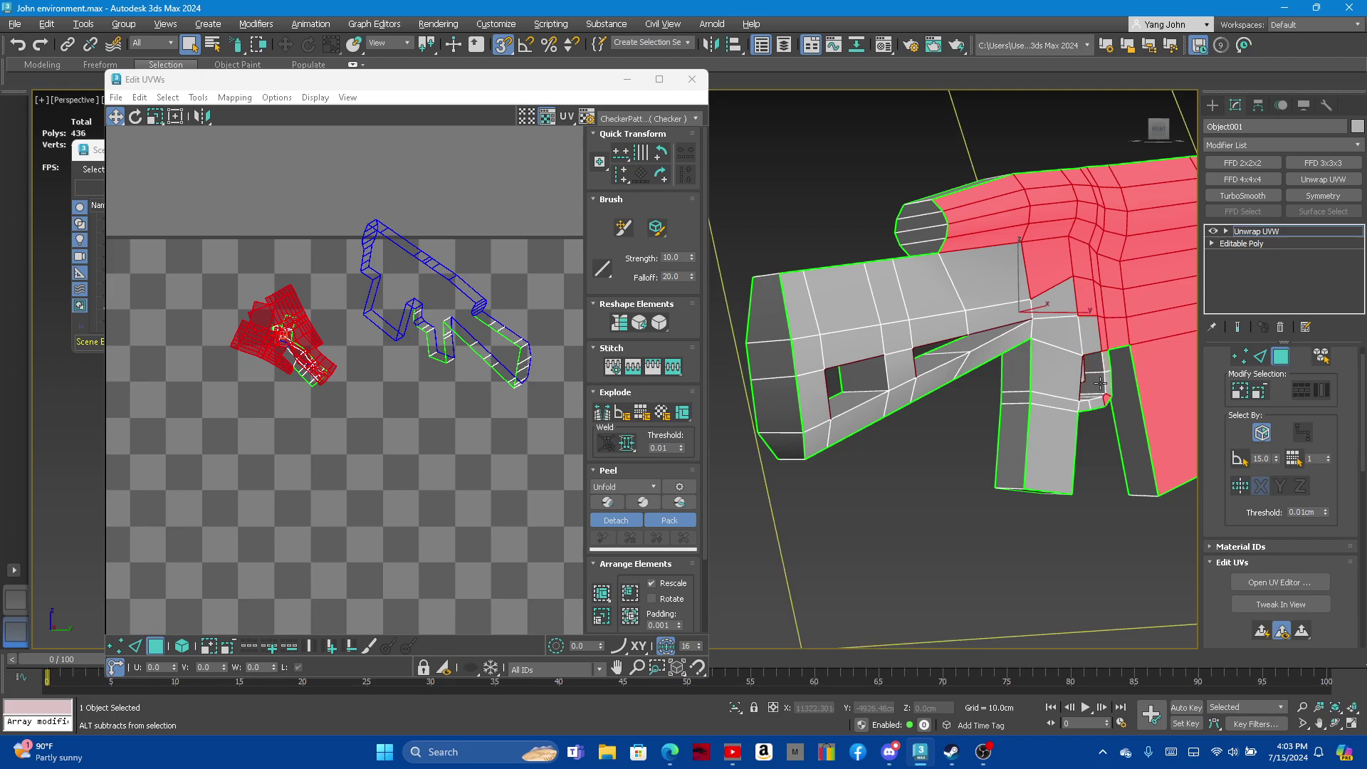
left_click(1104, 395, "alt")
left_click(1088, 298, "alt")
left_click(1047, 269, "alt")
left_click(1079, 258, "alt")
left_click(989, 235, "alt")
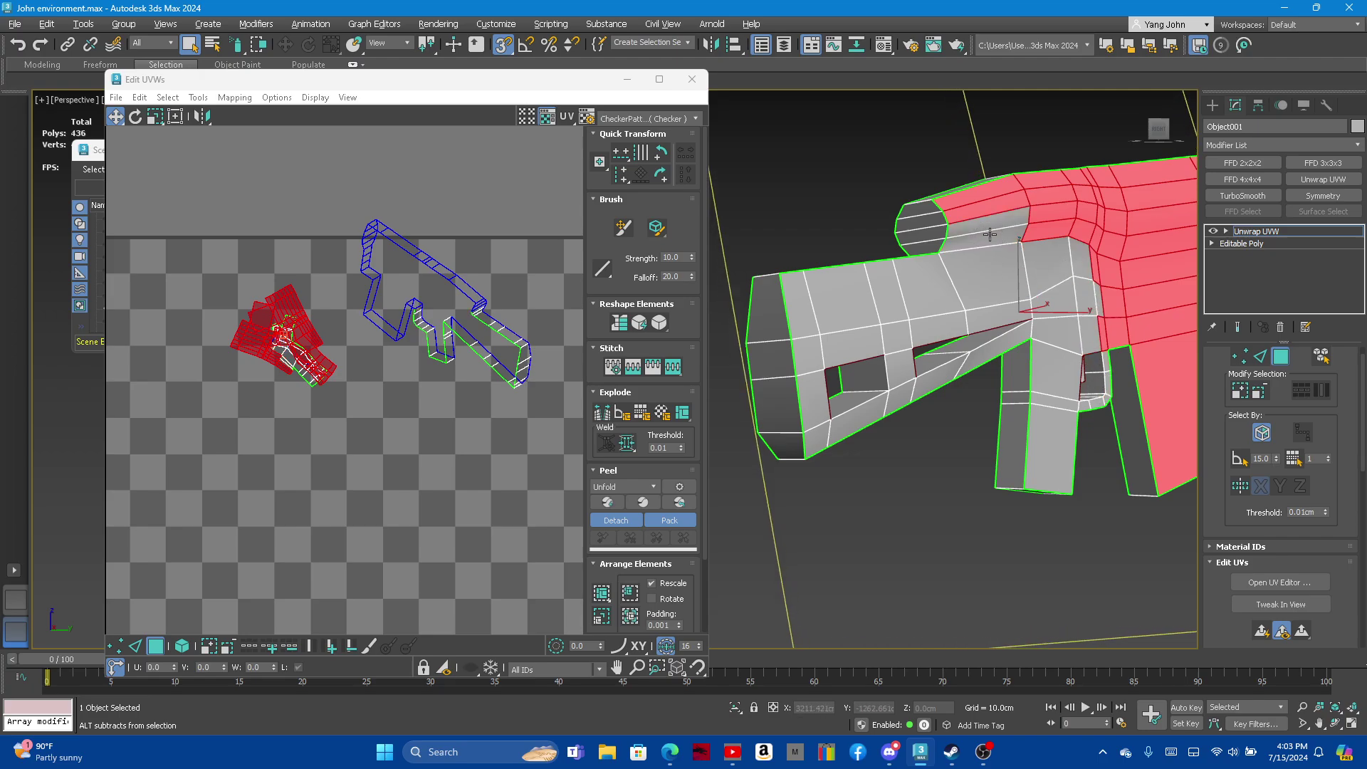
left_click(983, 203, "alt")
left_click(1054, 200, "alt")
left_click(1072, 232, "alt")
Deselect the remaining front-leg, body-centre, top-barrel and right-end faces
scroll(1047, 333, "down", 5)
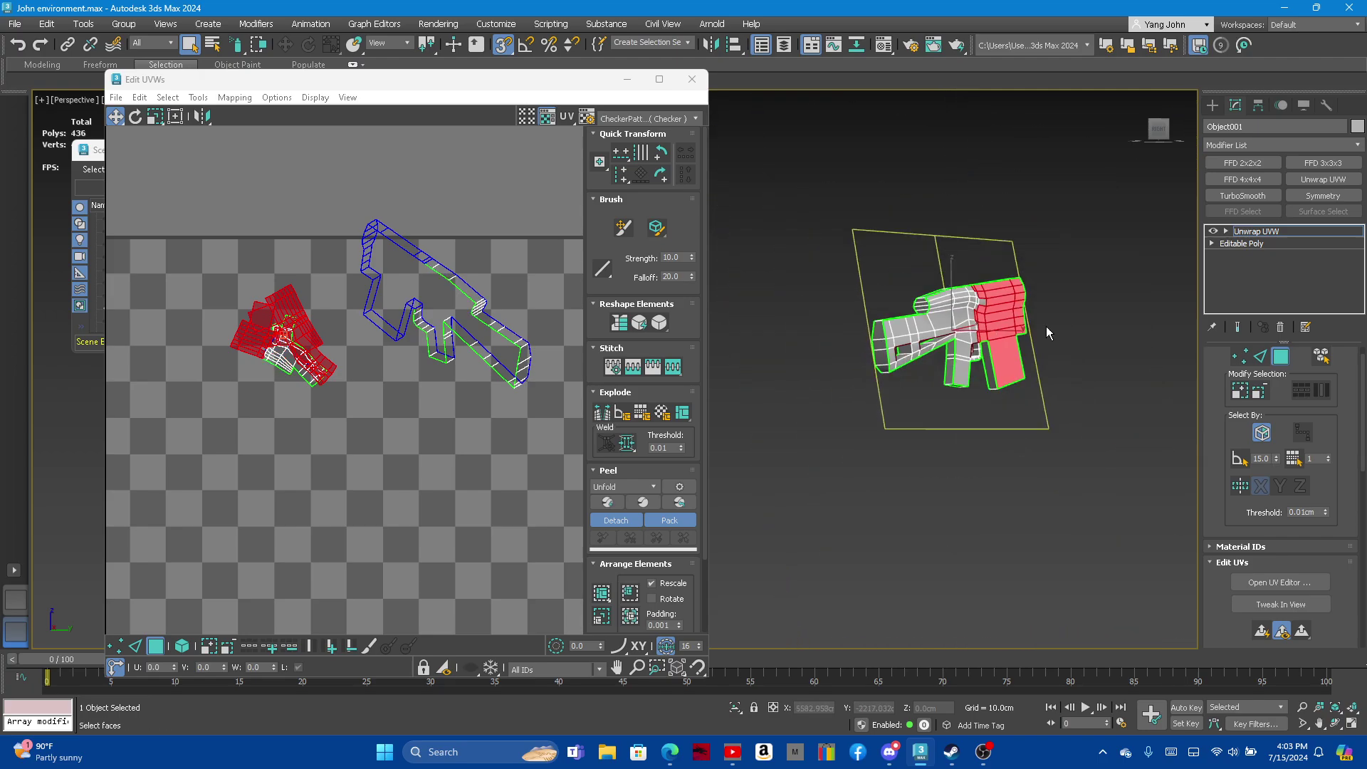
scroll(1047, 333, "up", 5)
left_click(954, 413, "alt")
left_click(890, 287, "alt")
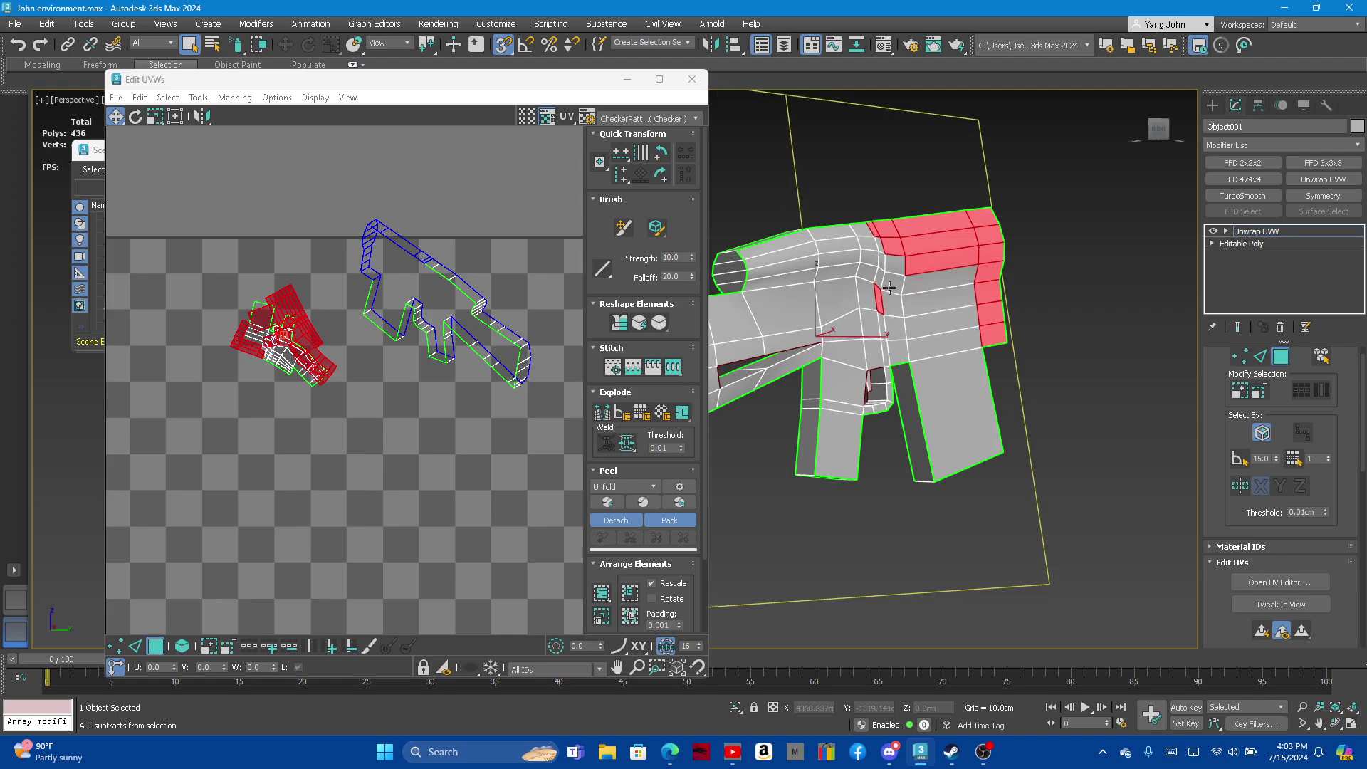
left_click(940, 263, "alt")
left_click(886, 239, "alt")
left_click(934, 233, "alt")
left_click(981, 216, "alt")
left_click(983, 242, "alt")
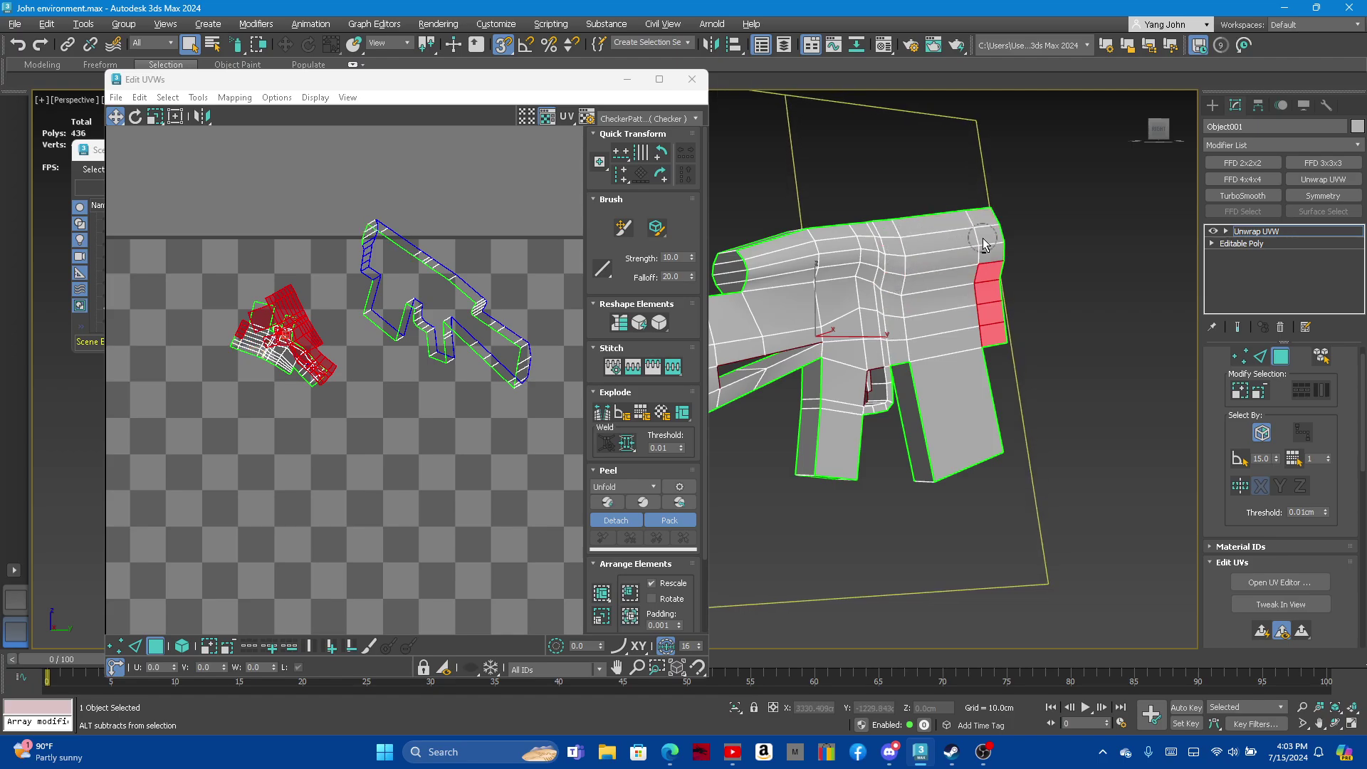
left_click(988, 274, "alt")
left_click(990, 292, "alt")
left_click(994, 329, "alt")
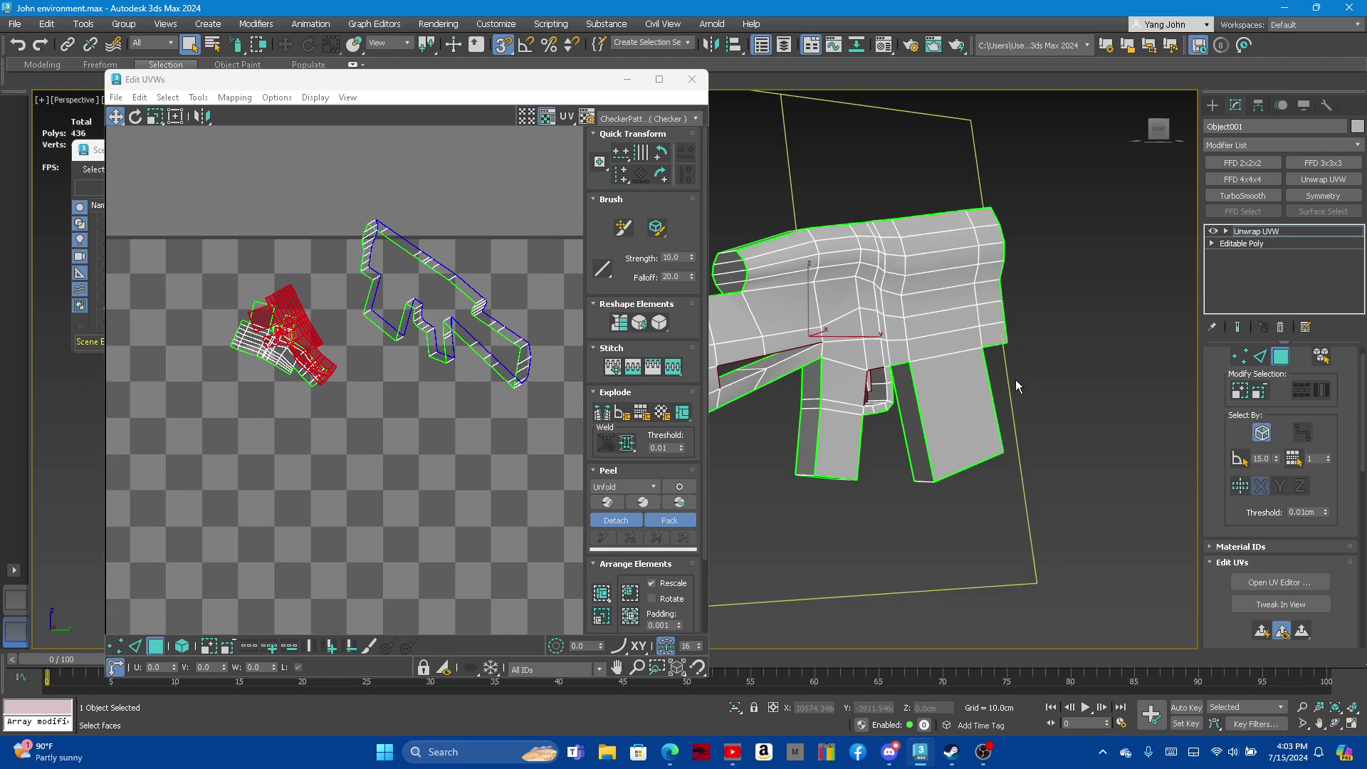
middle_click_drag(1016, 386, 983, 416, "alt")
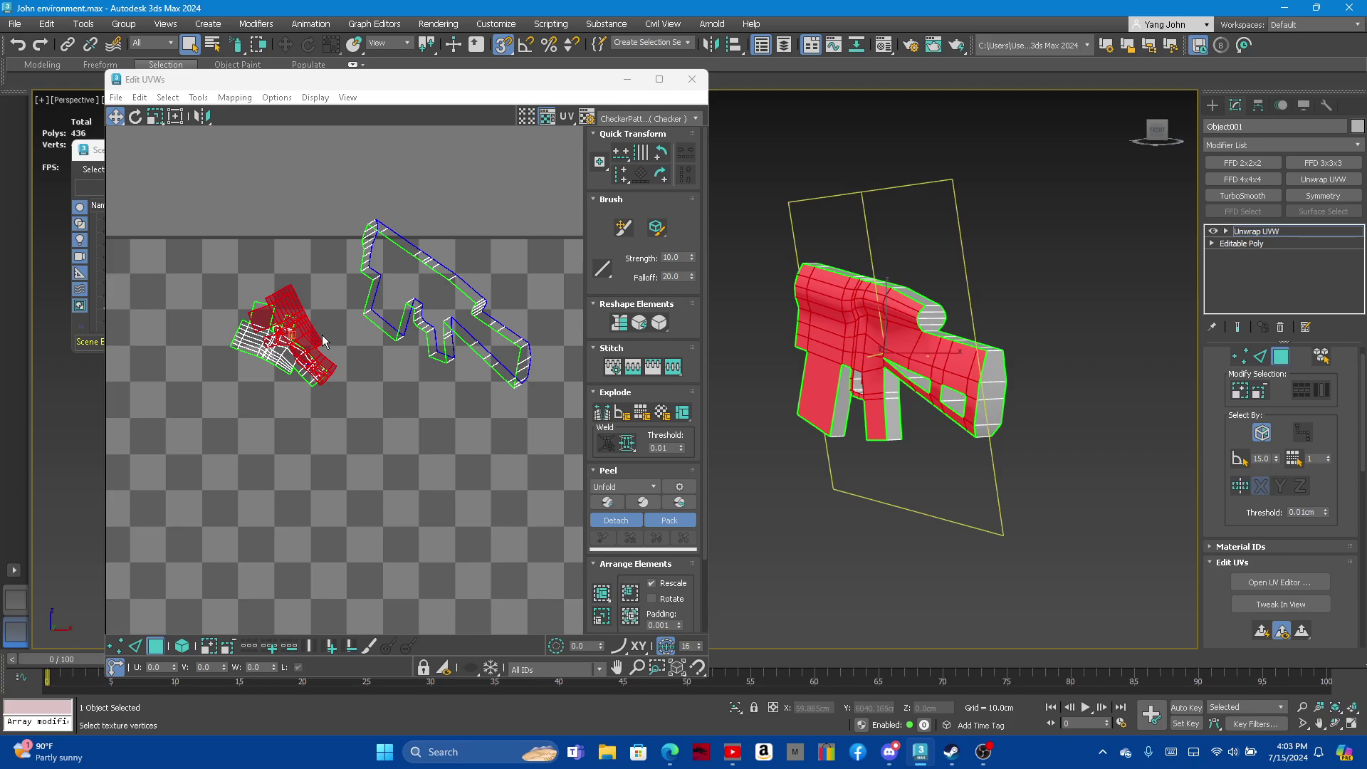
Drag the selected UV faces down-left off the other island, zoom to the grip hole and deselect all
left_click_drag(287, 312, 158, 416)
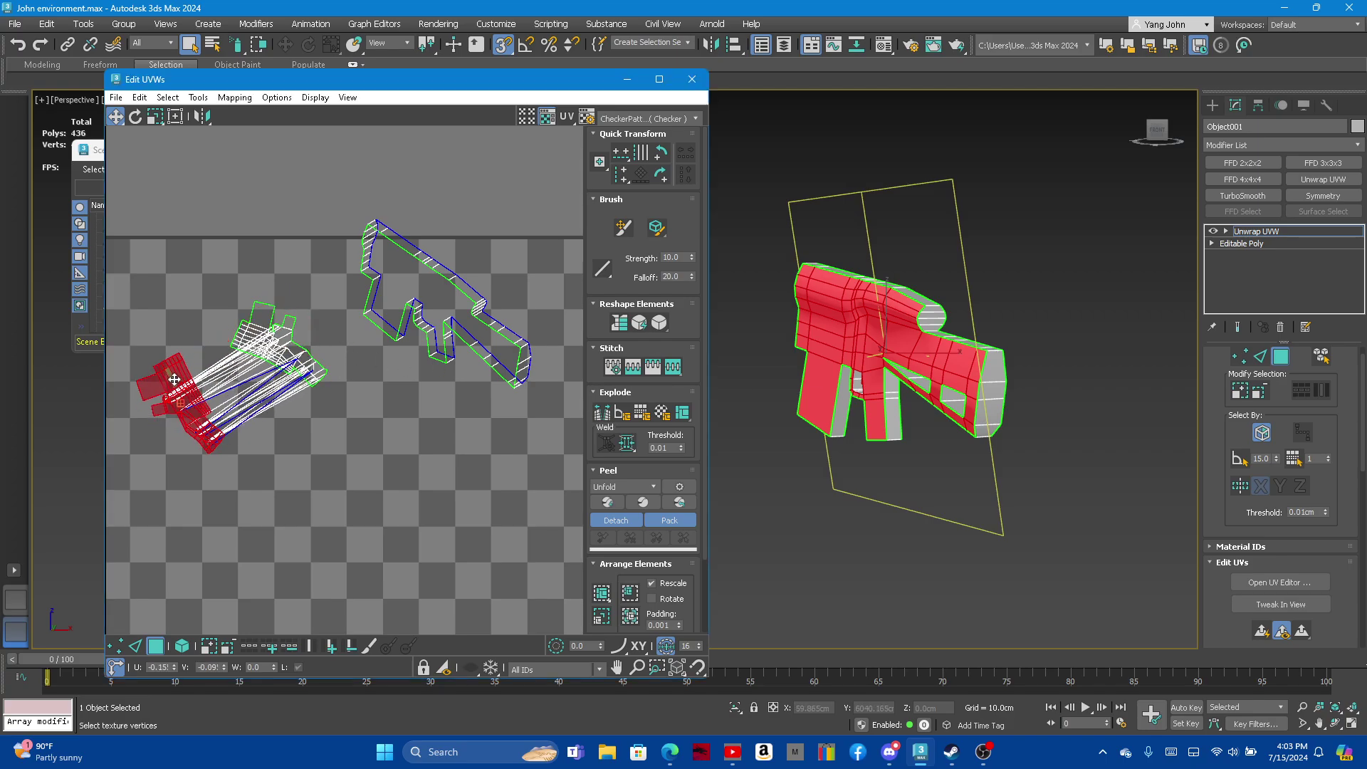
scroll(158, 416, "up", 4)
scroll(158, 416, "up", 2)
scroll(158, 416, "up", 2)
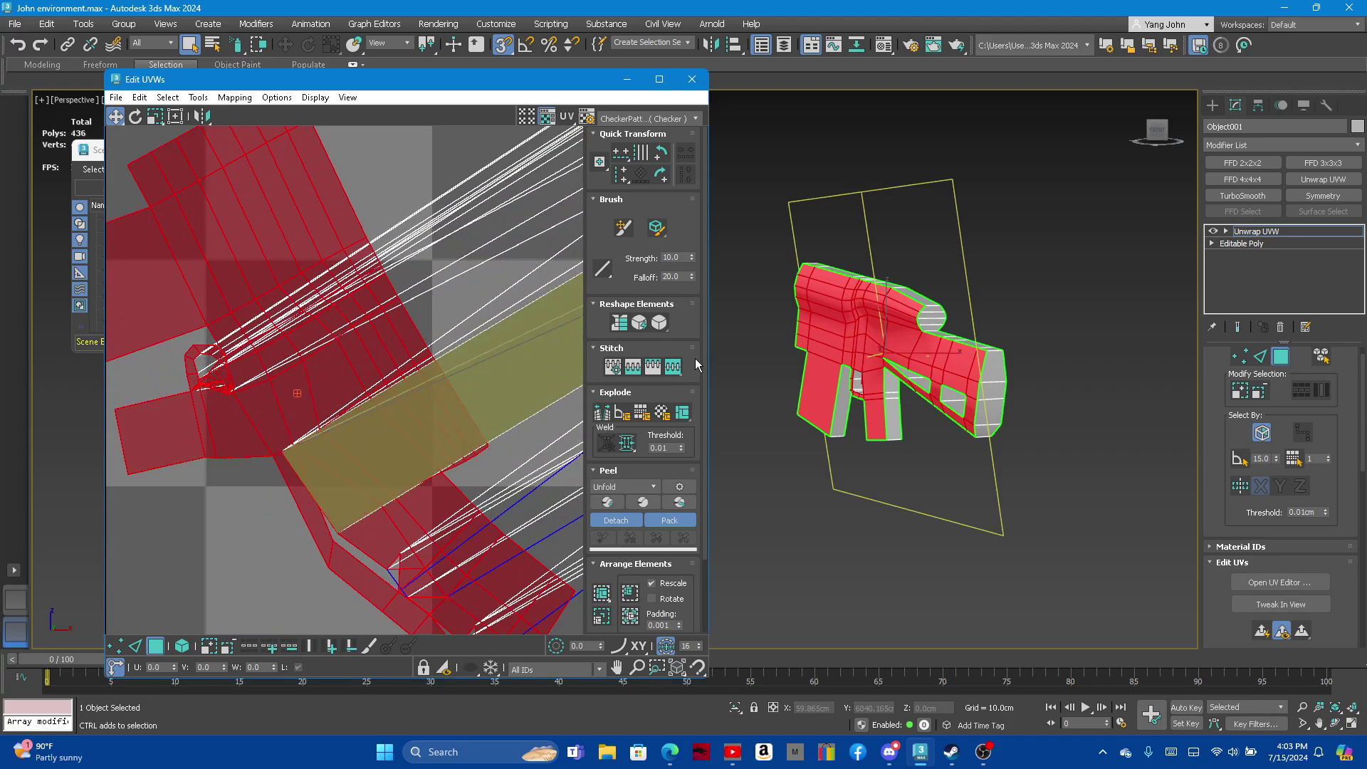
scroll(158, 416, "up", 2)
scroll(870, 389, "up", 4)
scroll(870, 389, "up", 2)
scroll(862, 396, "up", 3)
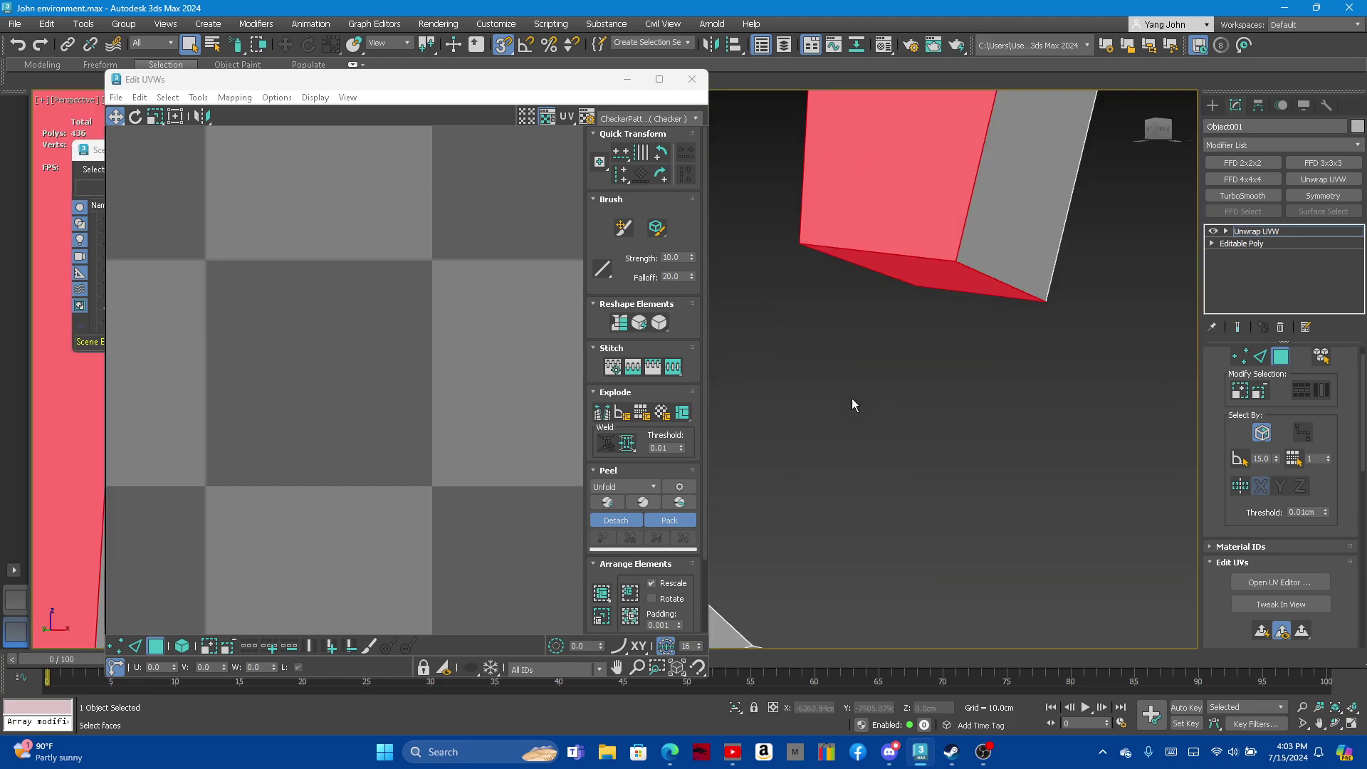
scroll(852, 399, "down", 3)
scroll(866, 409, "up", 1)
left_click(788, 553)
In Edge mode, select the top, right and remaining rim edges of the opening near the grip
scroll(862, 422, "up", 2)
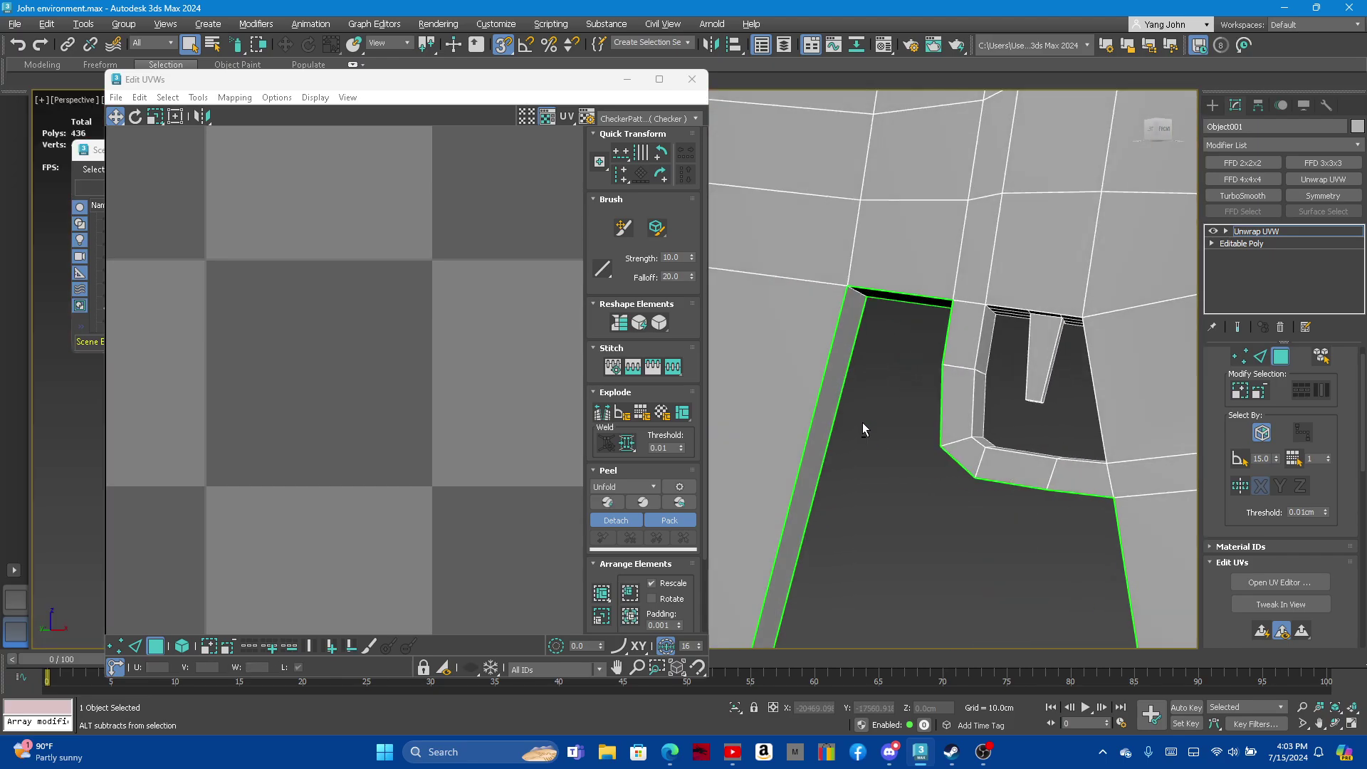
scroll(859, 416, "up", 1)
middle_click_drag(859, 416, 866, 344, "alt")
scroll(867, 343, "up", 2)
scroll(925, 349, "down", 4)
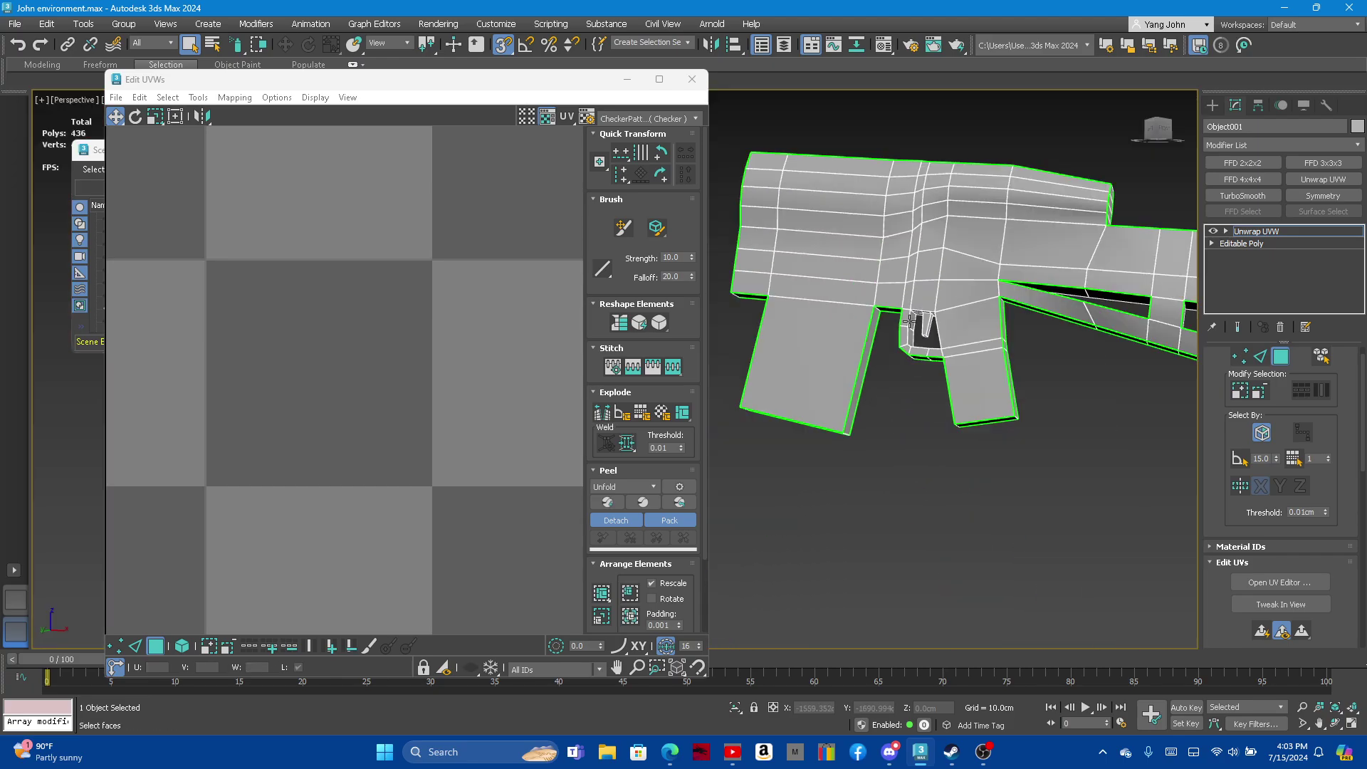
scroll(962, 352, "up", 4)
scroll(1008, 360, "up", 2)
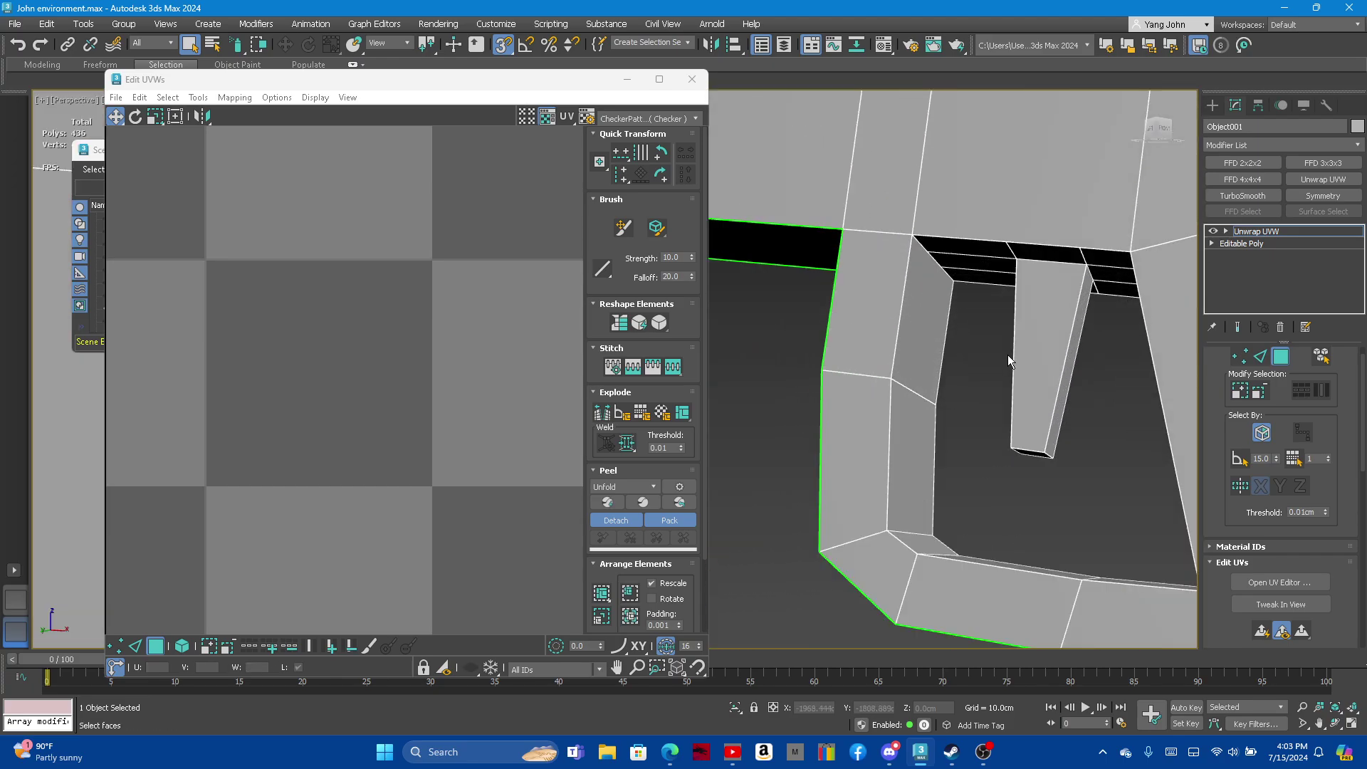
left_click(1260, 358)
left_click(961, 238, "ctrl")
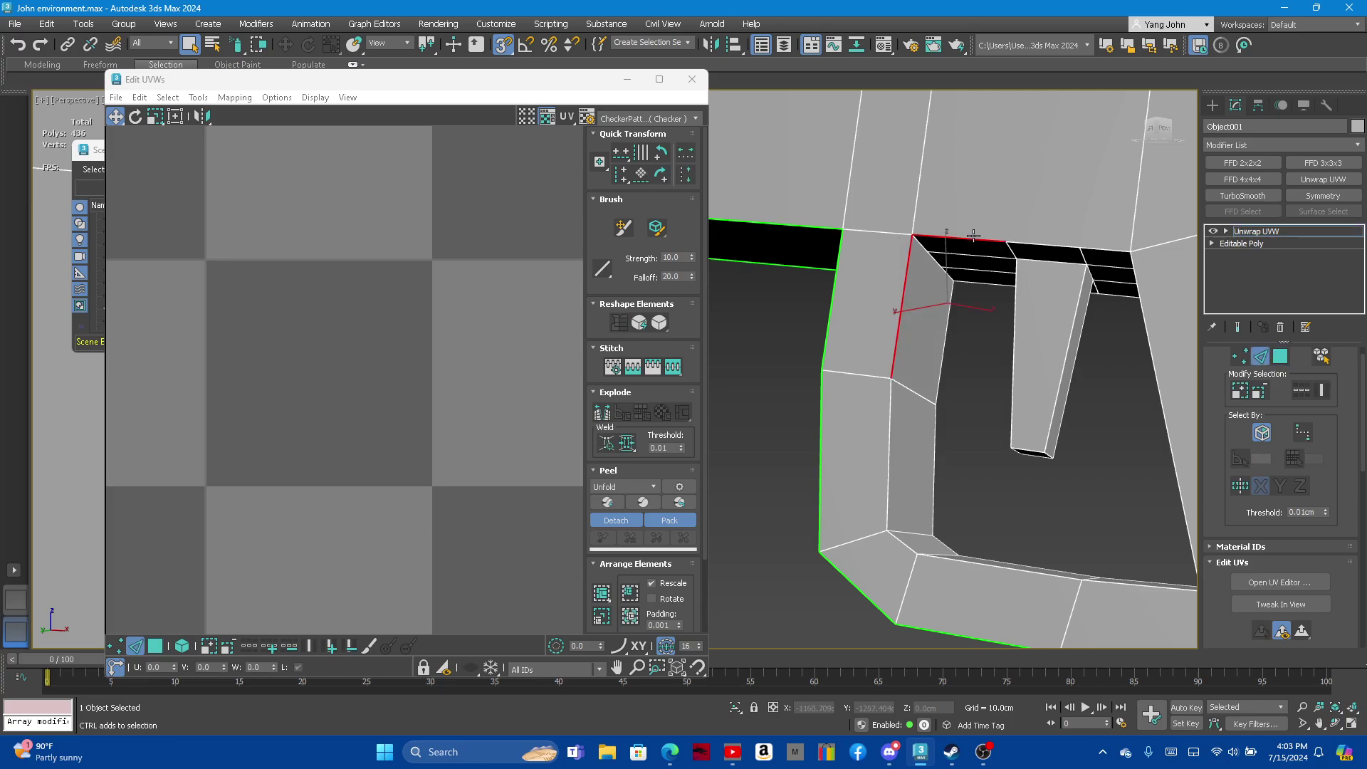
left_click(1045, 245, "ctrl")
left_click(1108, 249, "ctrl")
left_click(1136, 279, "ctrl")
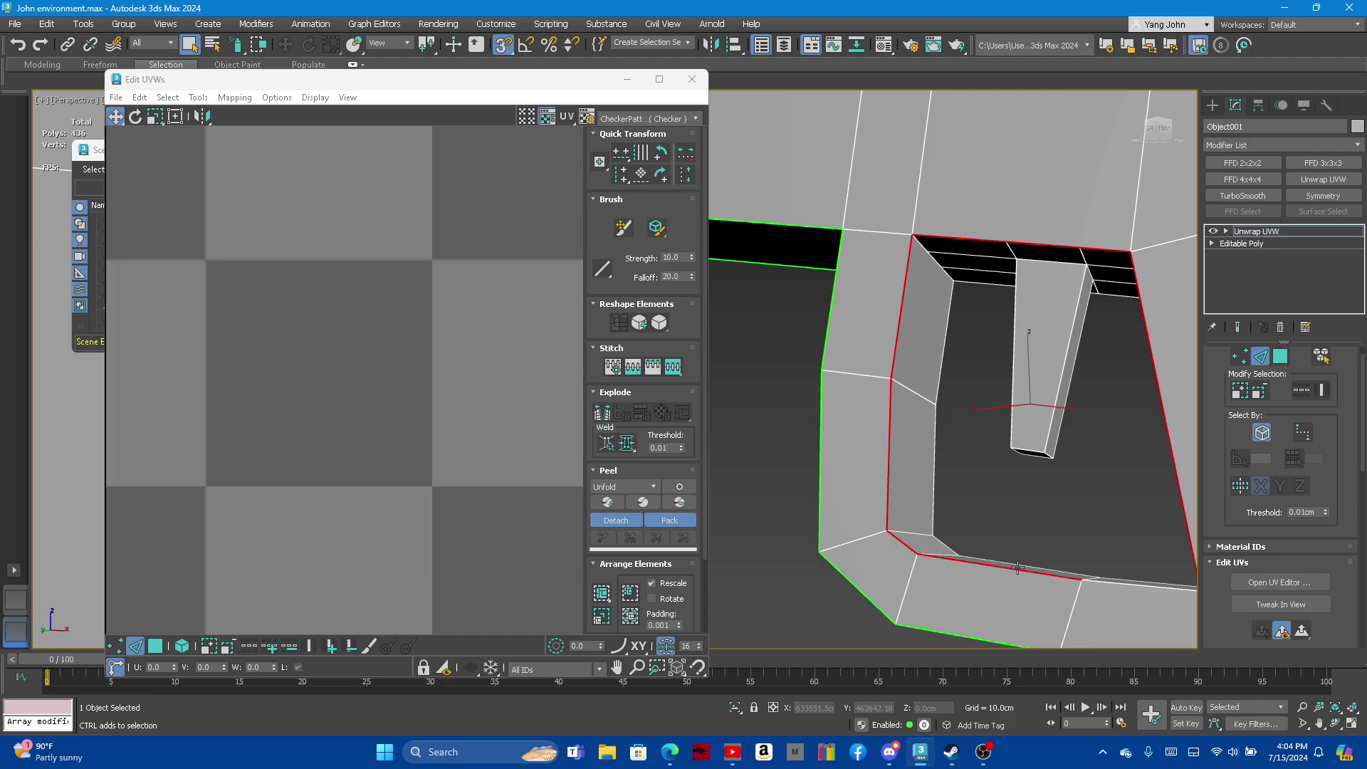
Zoom and orbit the viewport to view the selected rim head-on
scroll(1018, 568, "down", 2)
scroll(1018, 556, "down", 2)
scroll(1020, 527, "up", 3)
scroll(1021, 503, "up", 1)
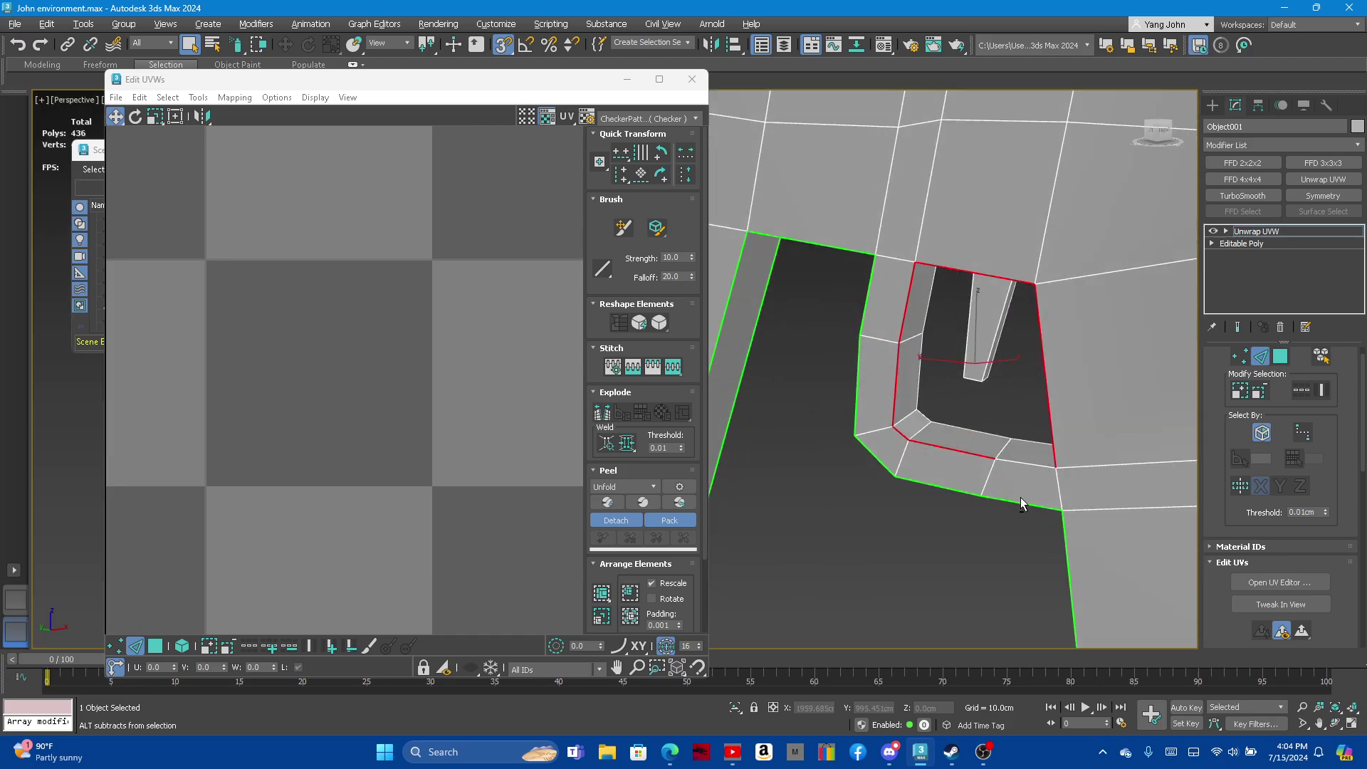
scroll(1021, 498, "up", 3)
scroll(1040, 492, "up", 1)
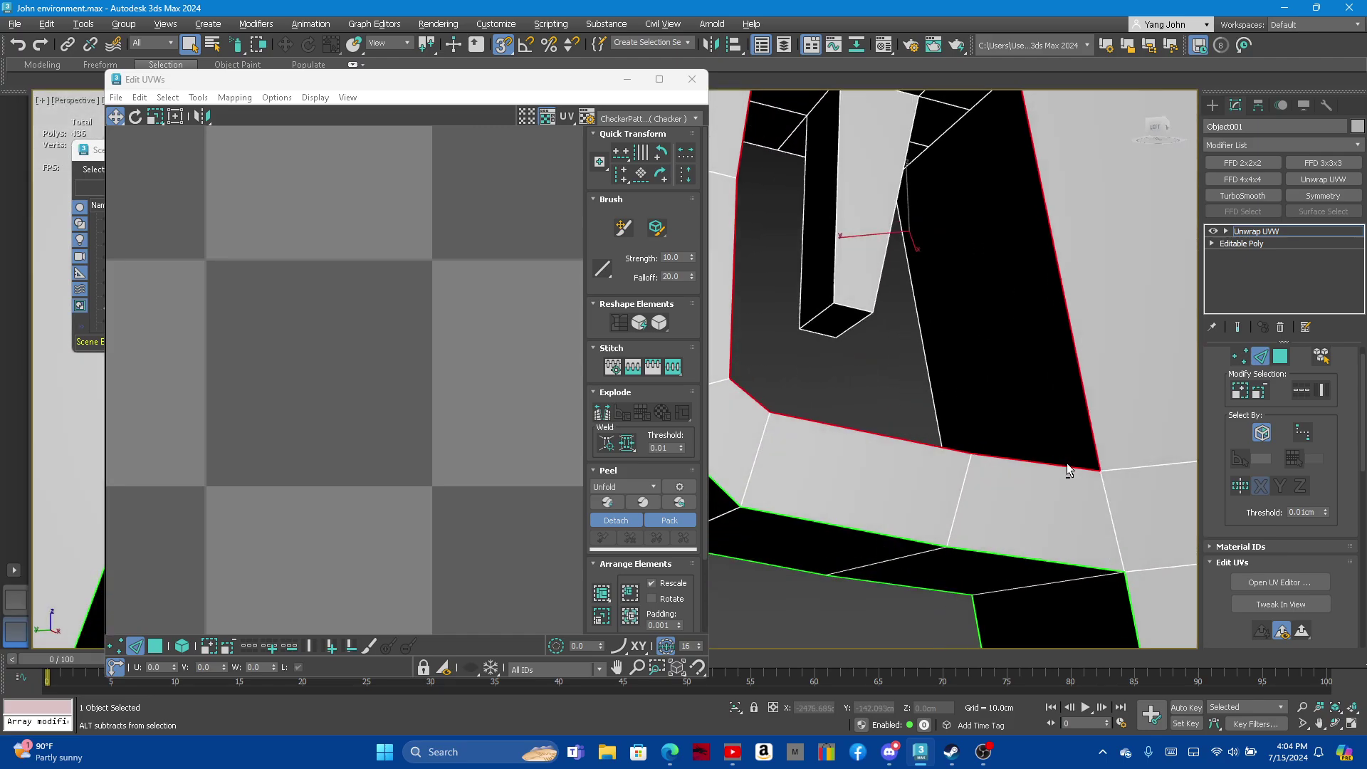
middle_click_drag(1068, 465, 973, 526, "alt")
scroll(399, 355, "down", 5)
Break the selected rim edges of the opening into a UV seam
scroll(430, 358, "up", 3)
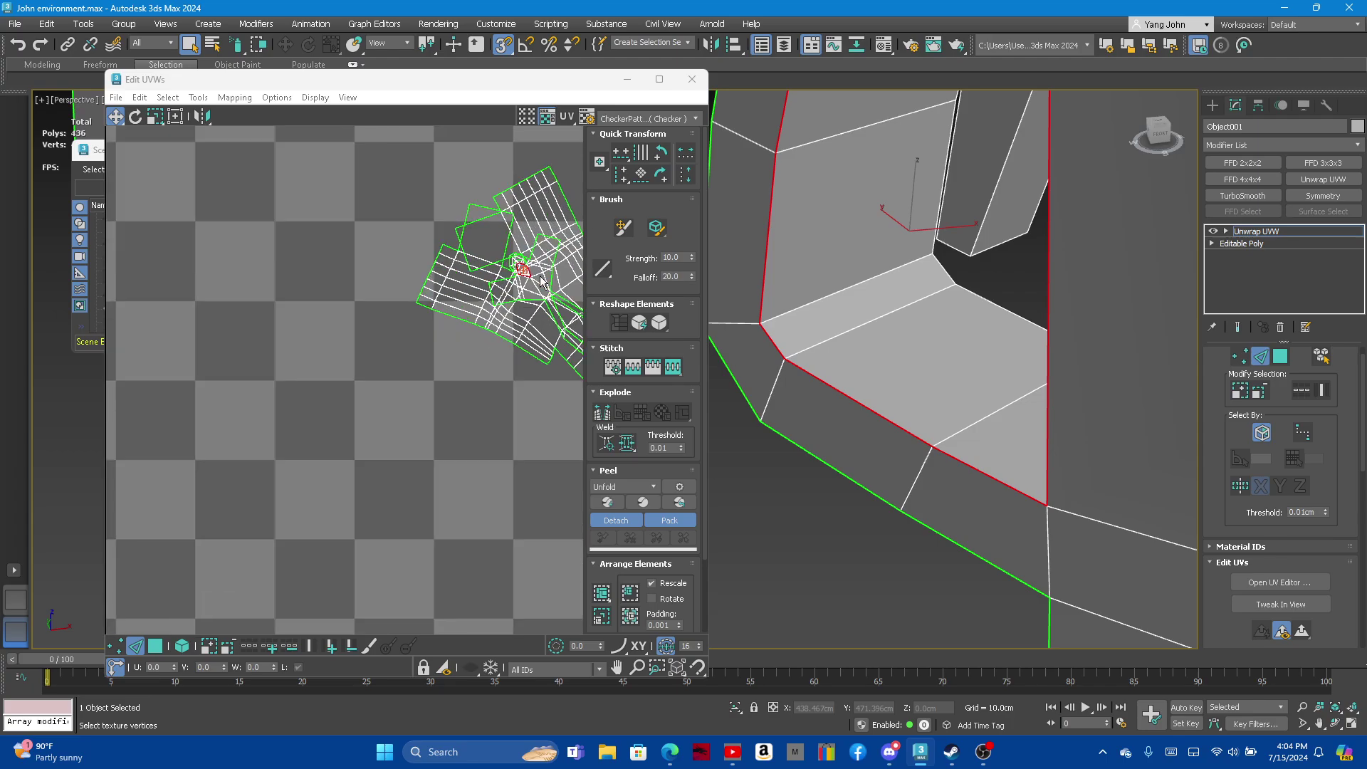
right_click(515, 266)
left_click(478, 292)
scroll(781, 412, "down", 3)
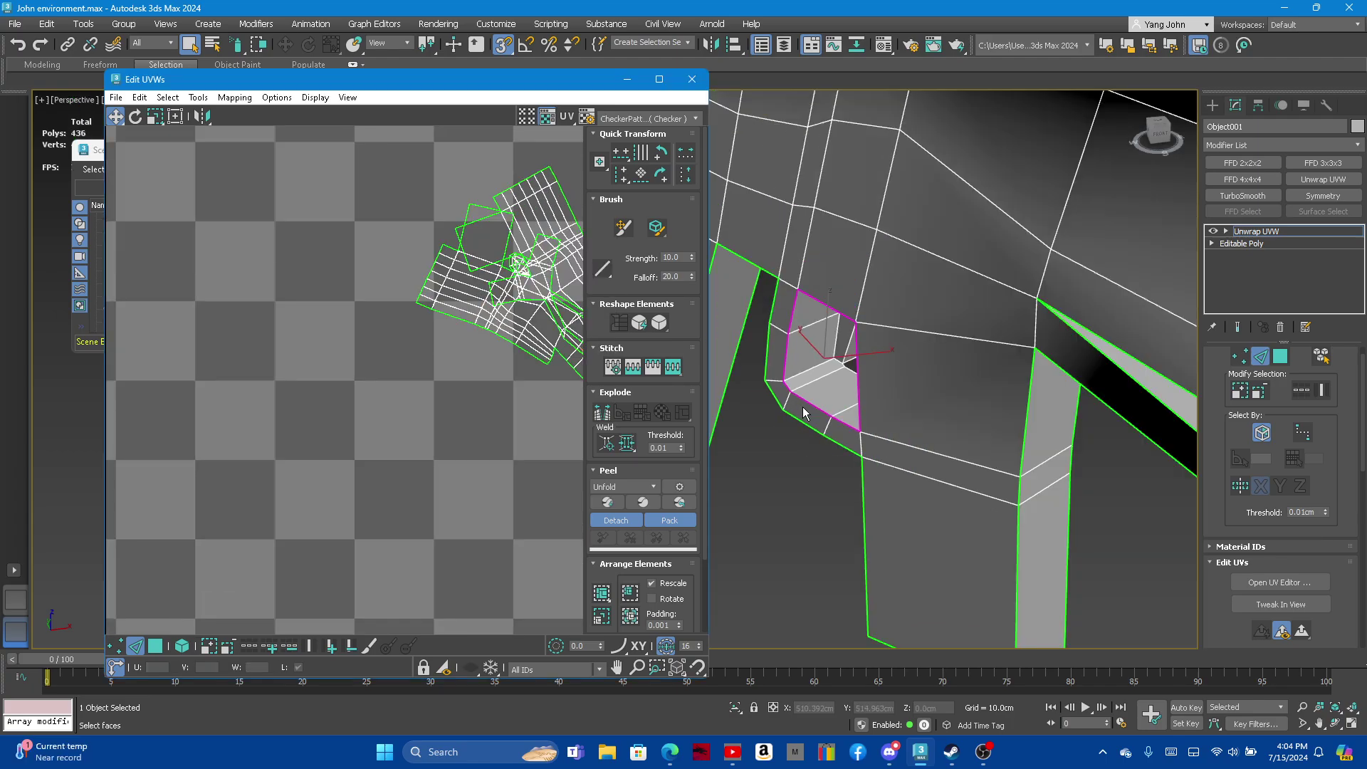
middle_click_drag(802, 408, 769, 340, "alt")
scroll(921, 352, "up", 5)
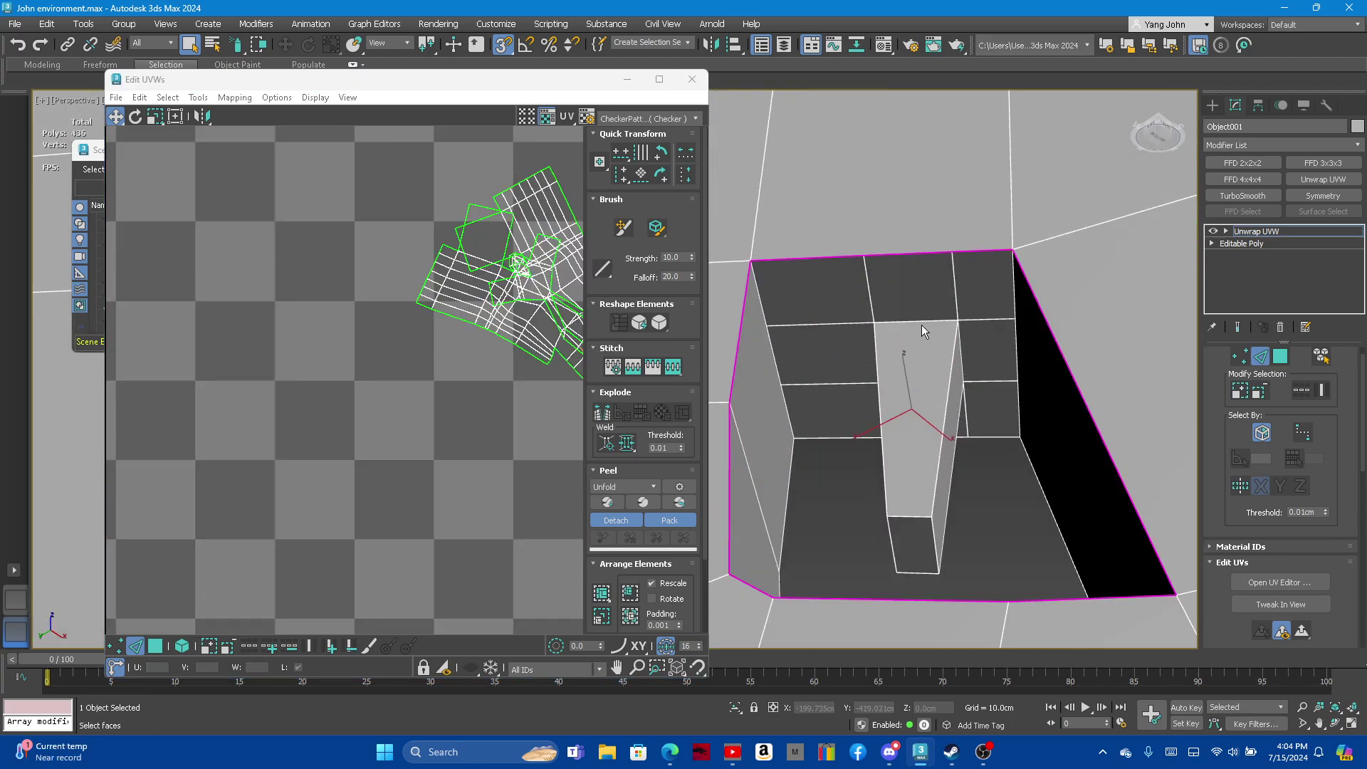
Select the inner slot's top edge and break it into a seam
left_click(921, 325)
mouse_move(907, 382)
middle_mouse_down("alt")
mouse_move(933, 394)
mouse_move(943, 336)
mouse_move(802, 387)
mouse_move(908, 341)
middle_mouse_up("alt")
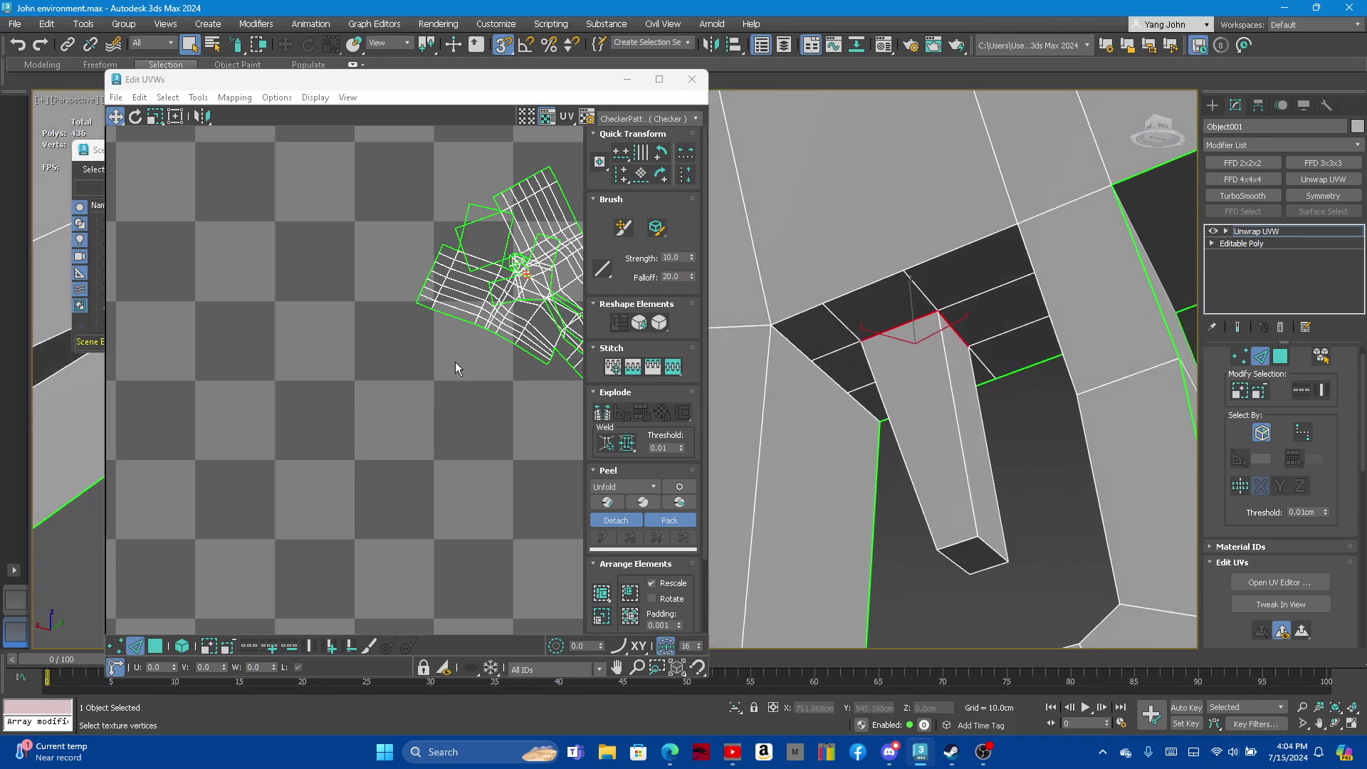
right_click(497, 290)
left_click(423, 316)
scroll(877, 377, "down", 3)
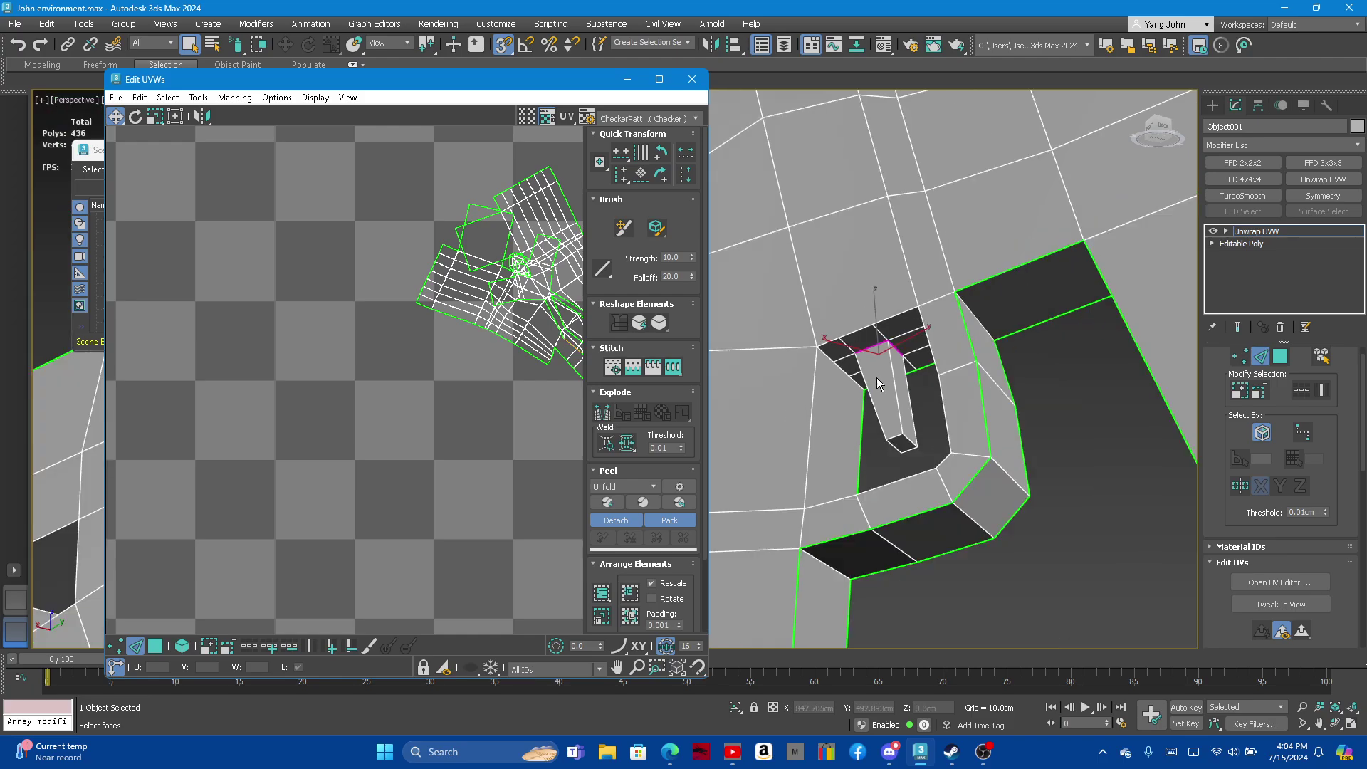
Select the gun's flat front faces in Polygon mode
mouse_move(878, 377)
middle_mouse_down("alt")
mouse_move(808, 424)
mouse_move(1110, 436)
middle_mouse_up("alt")
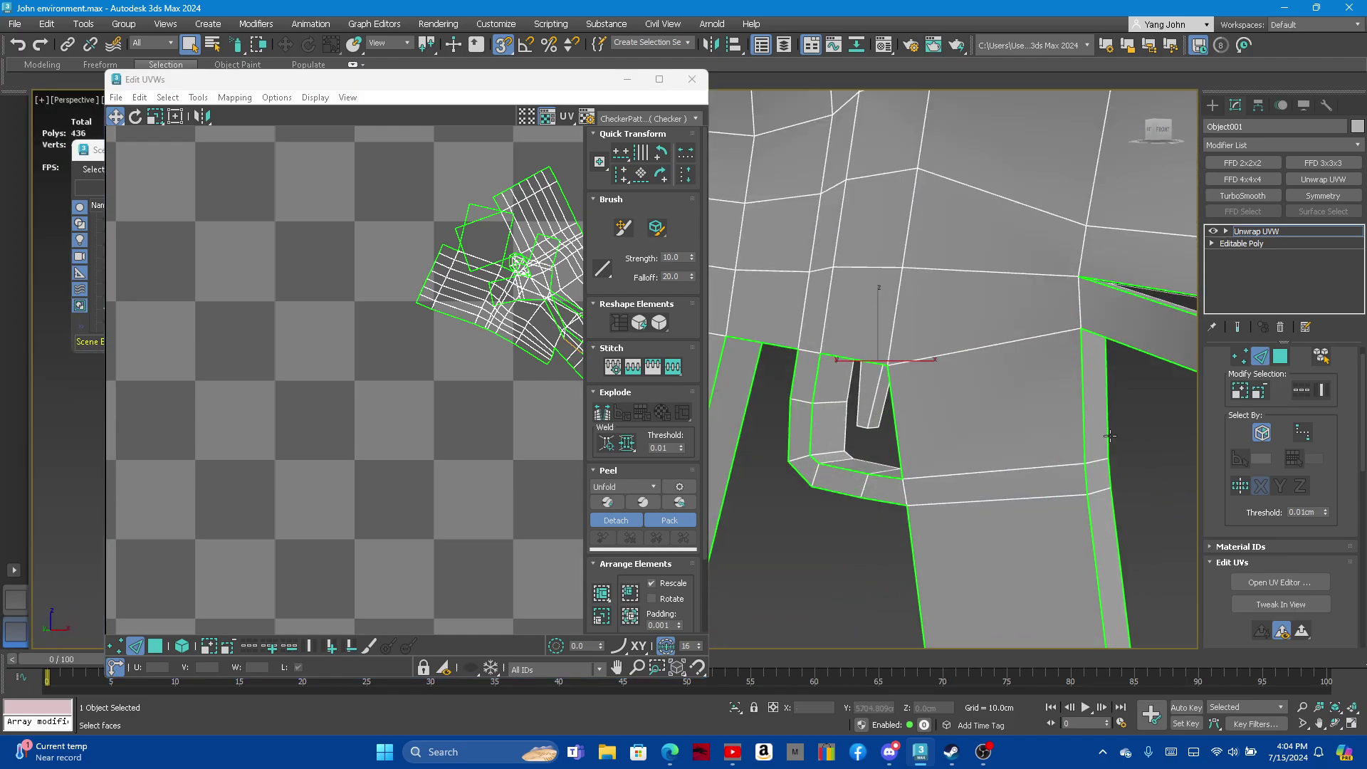
scroll(1110, 436, "down", 3)
key("3")
left_click(955, 340)
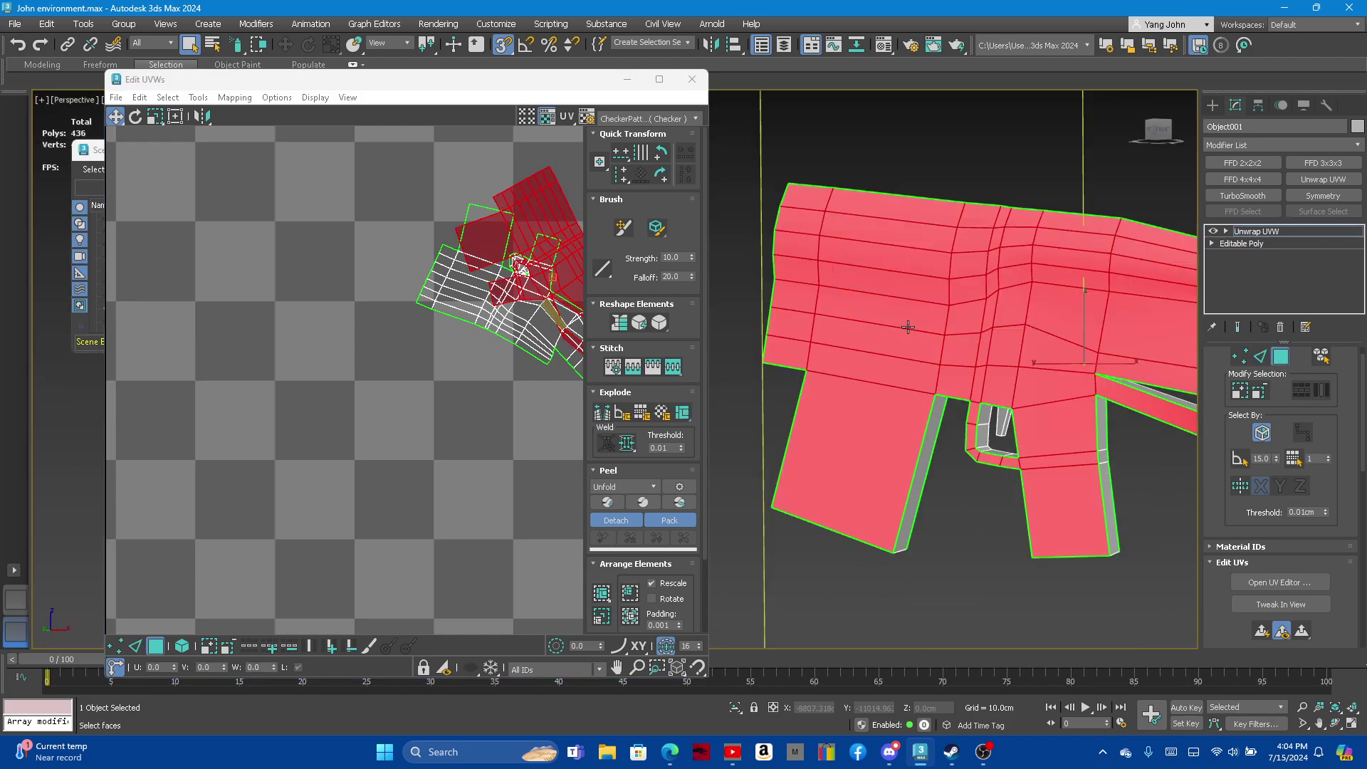
Move the front-face UV island left, relax it and rotate it horizontal
scroll(908, 327, "down", 4)
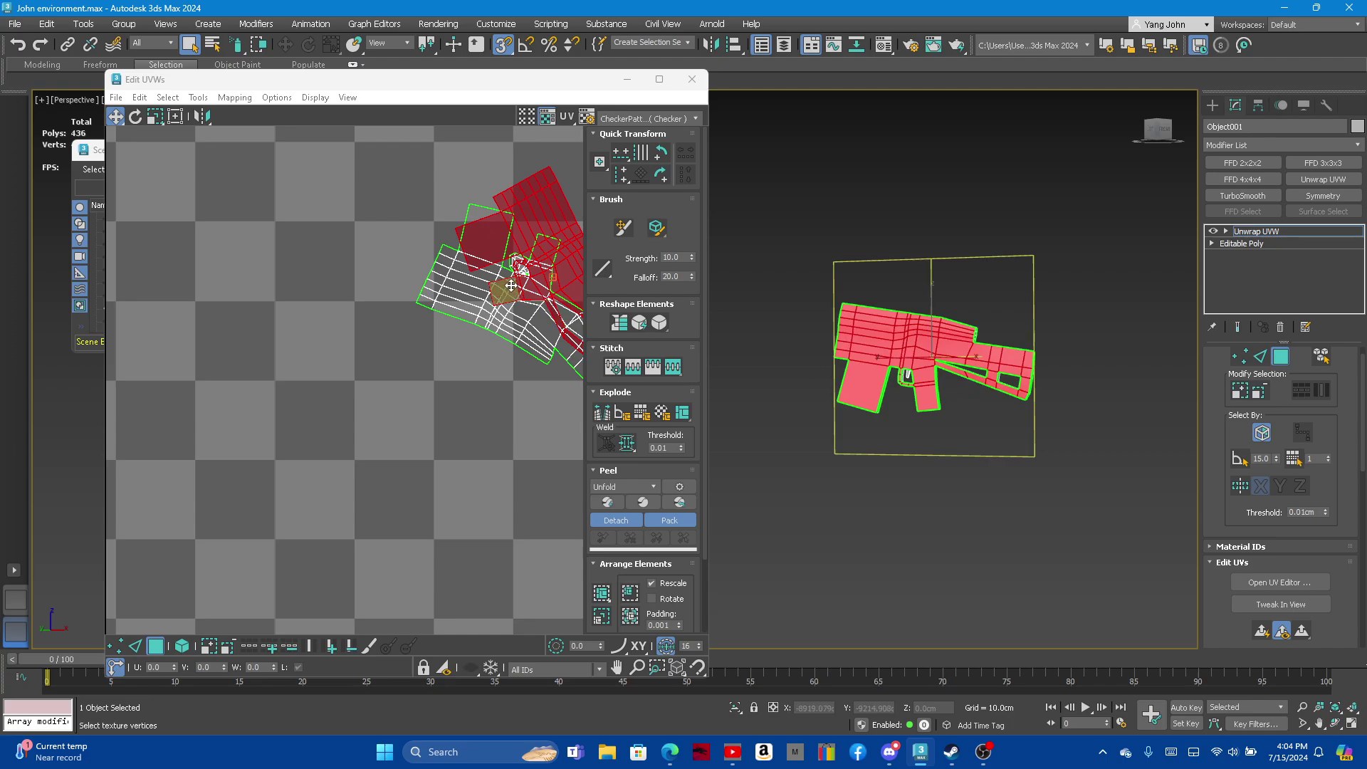
left_click_drag(512, 284, 292, 324)
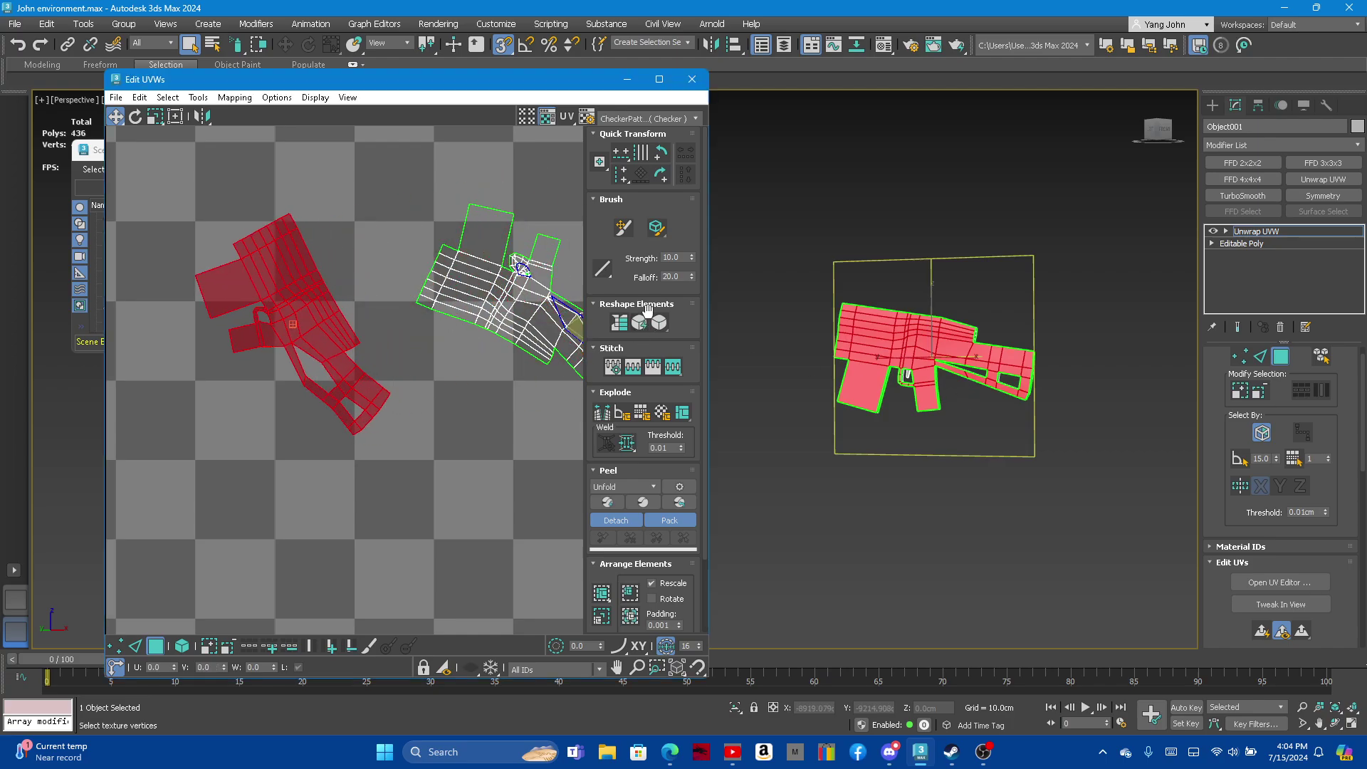
left_click(659, 325)
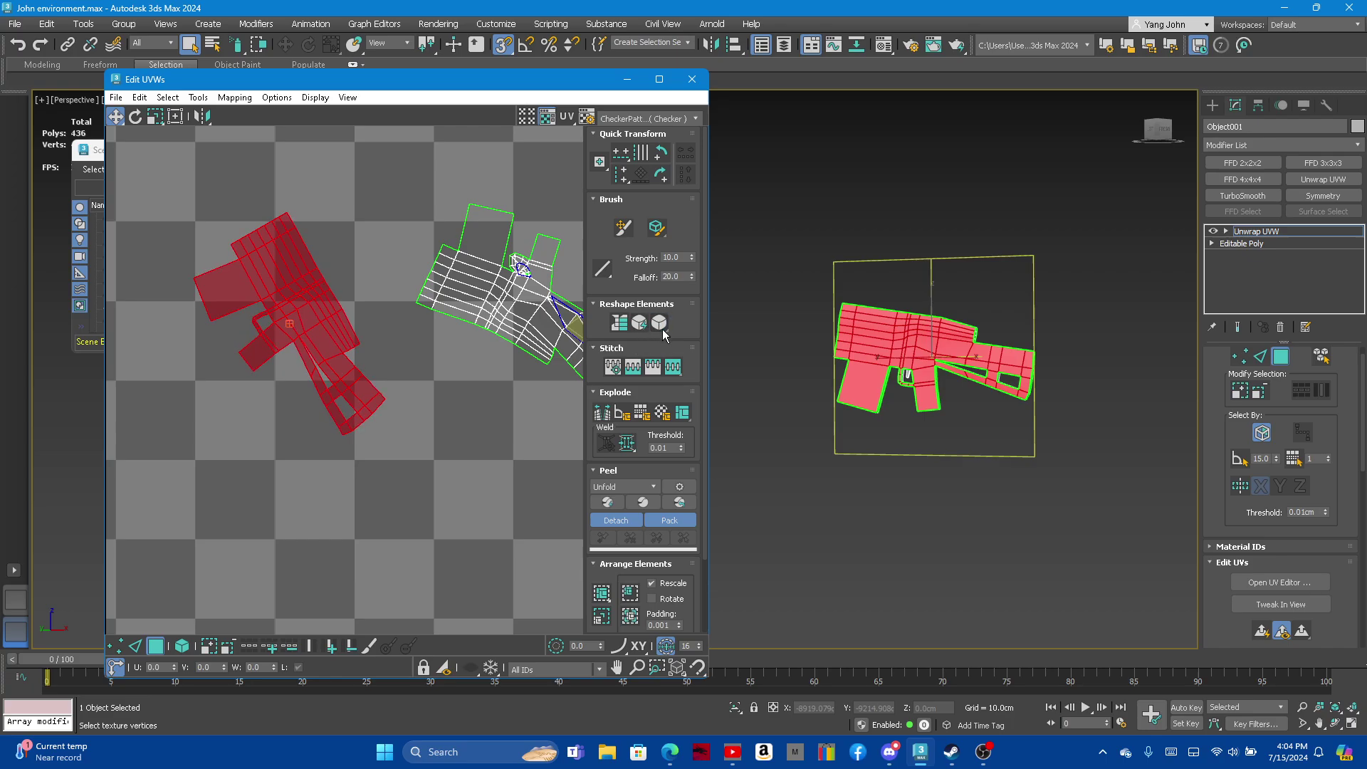
left_click(136, 116)
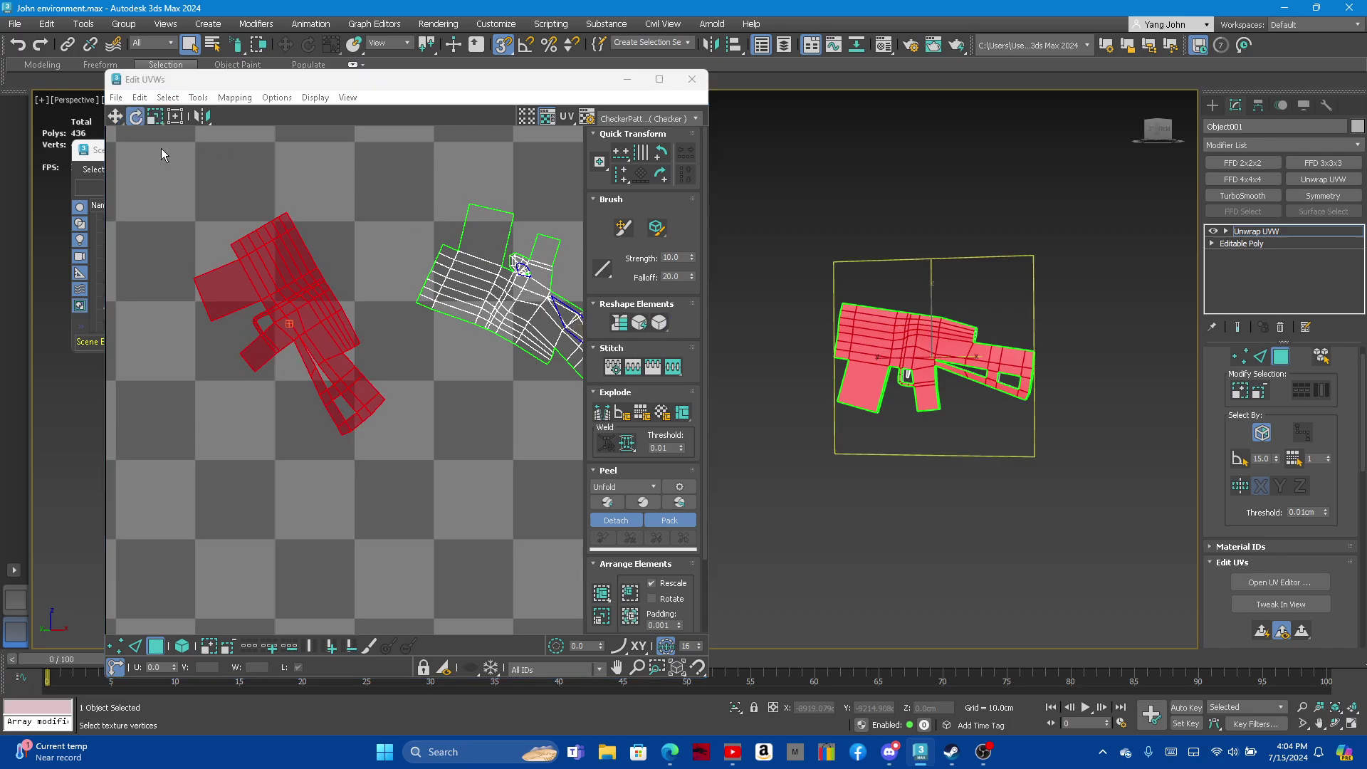
left_click_drag(264, 275, 228, 325)
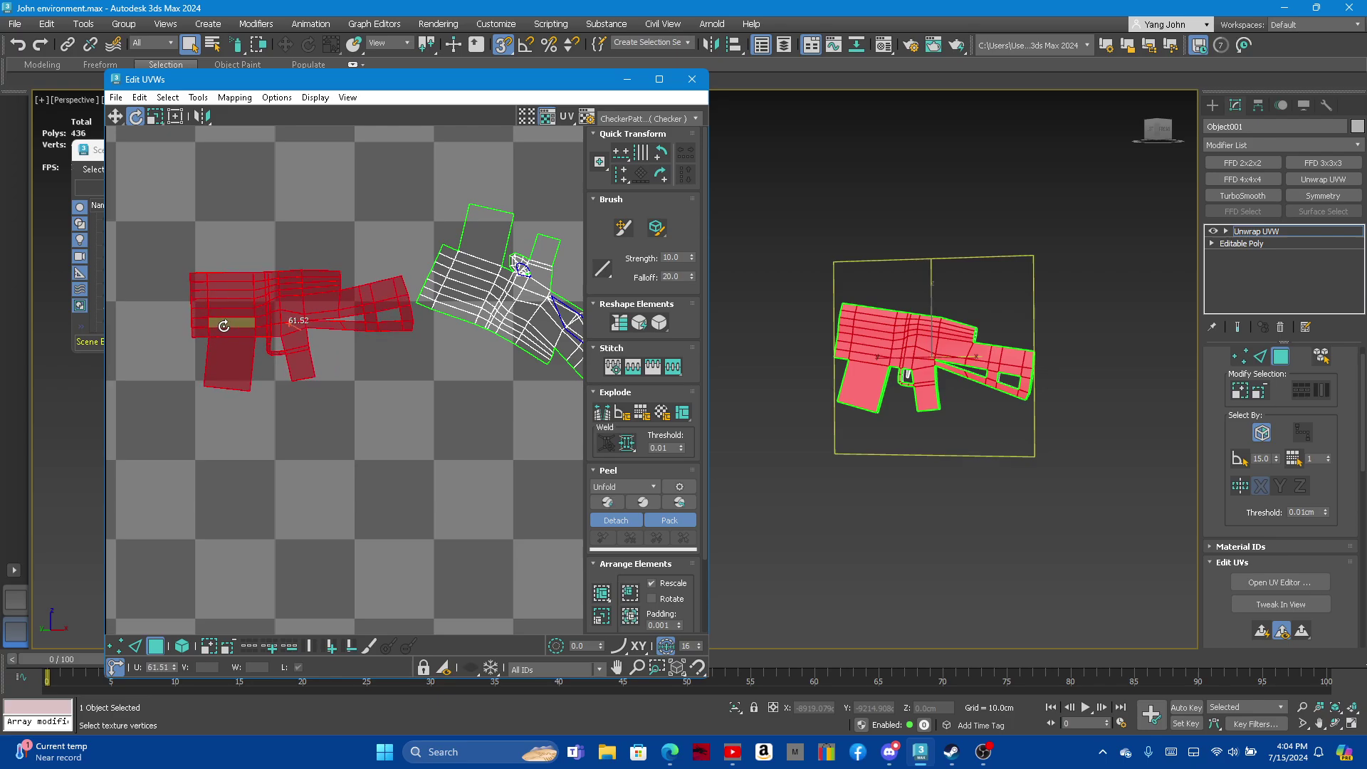
left_click(664, 326)
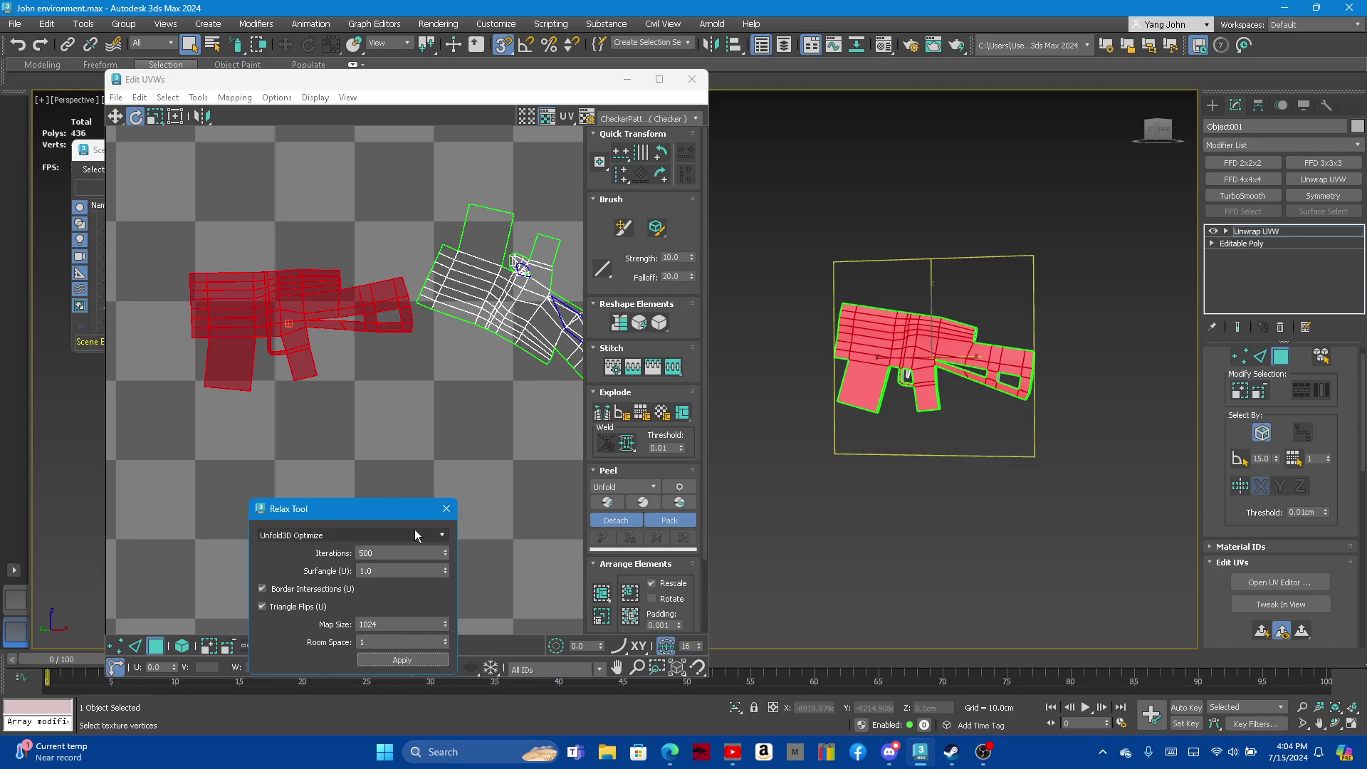
Close Relax Tool, select the other gun UV island and relax it
left_click(446, 509)
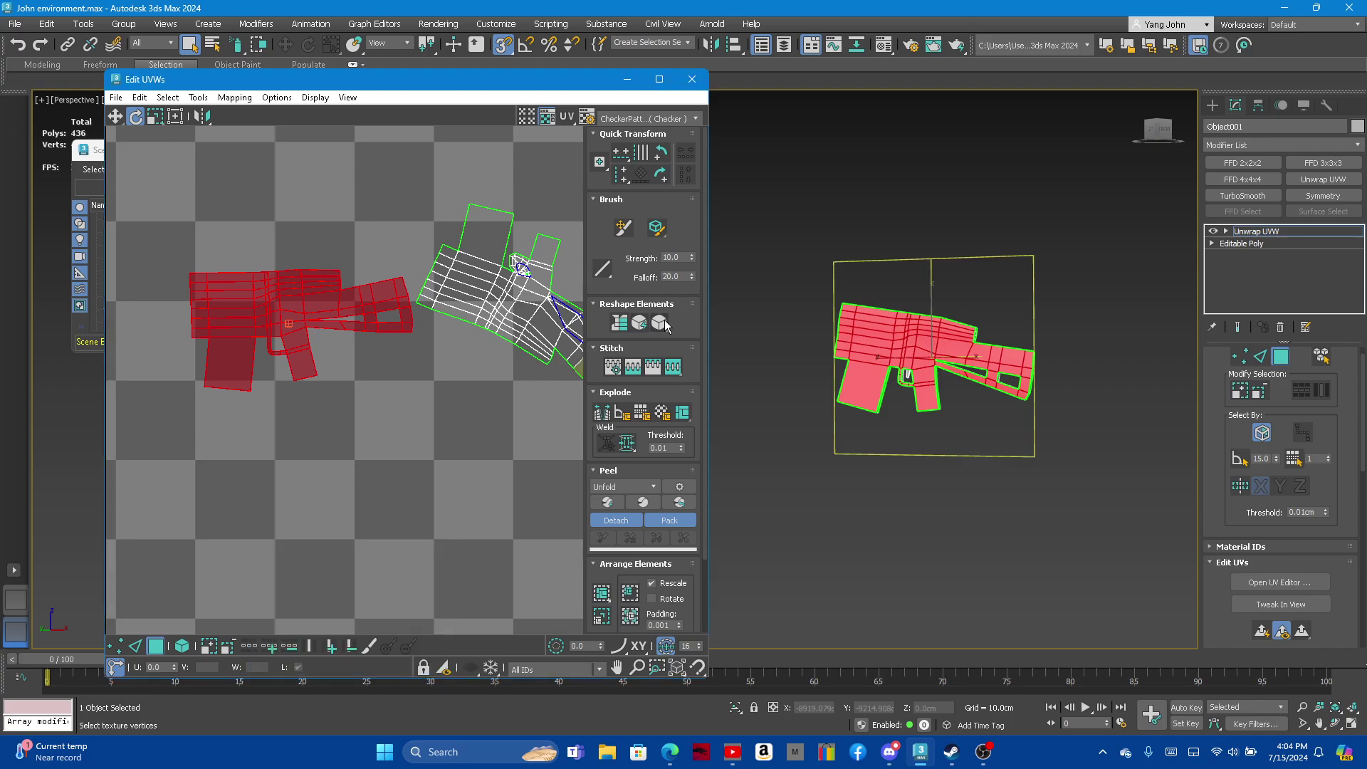
left_click(387, 474)
scroll(380, 353, "down", 3)
left_click(431, 333)
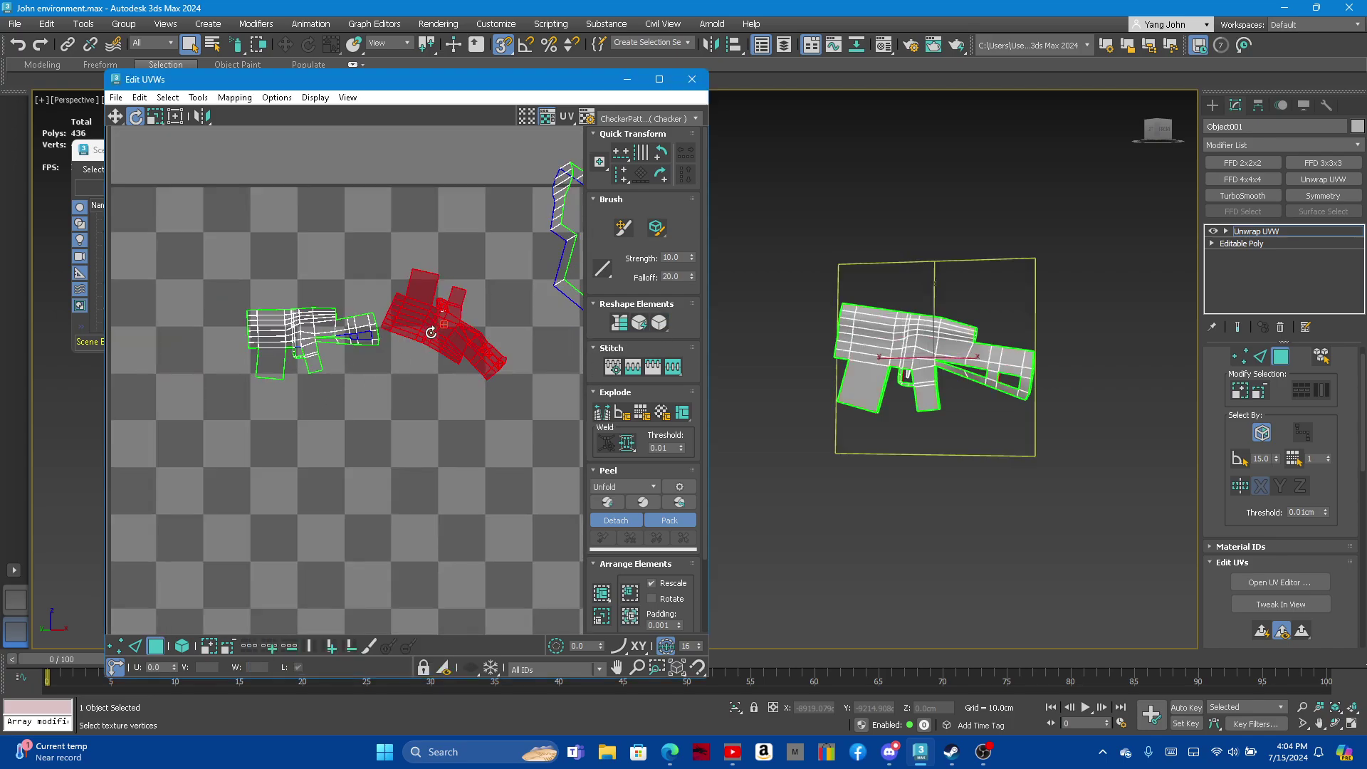
scroll(474, 320, "up", 2)
scroll(485, 324, "up", 1)
left_click(660, 324)
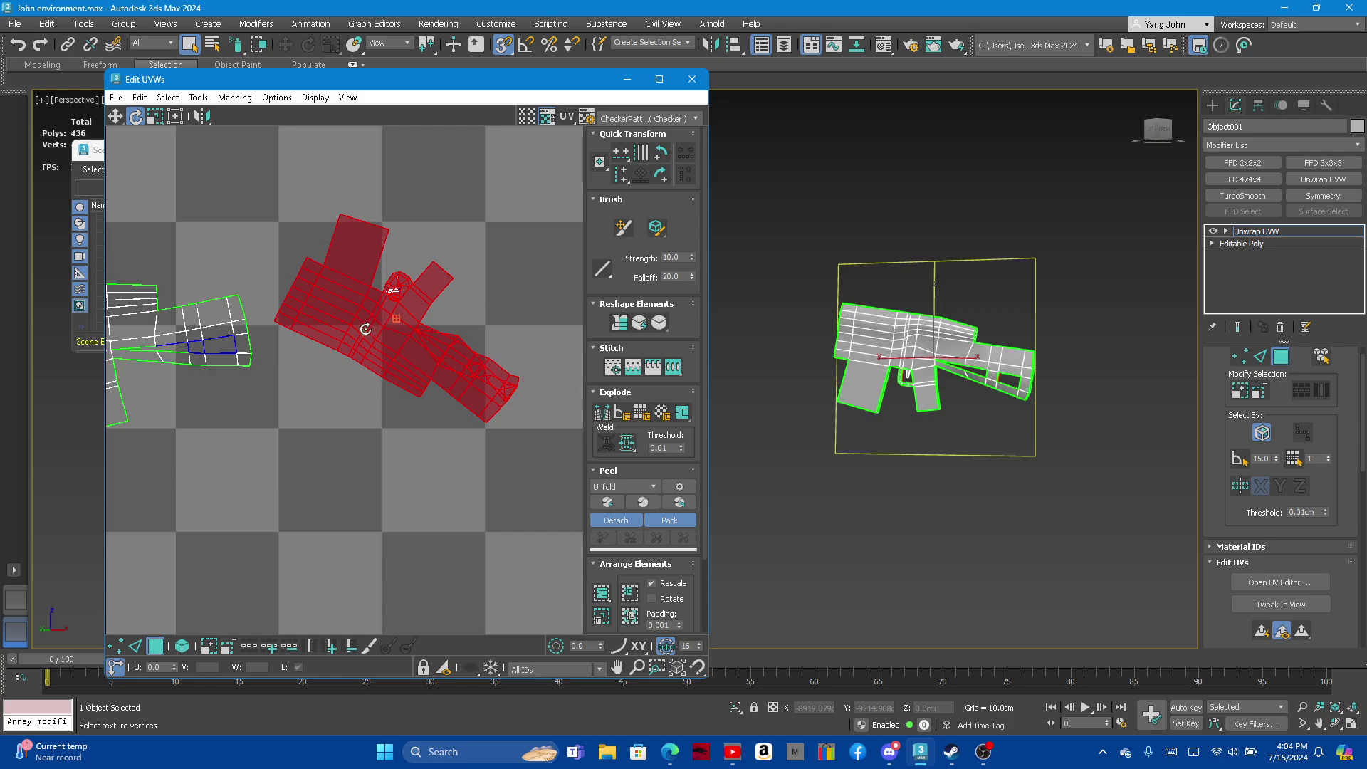
Rotate the second island level by about -151.96° and move it below the first island
left_click_drag(365, 330, 373, 180)
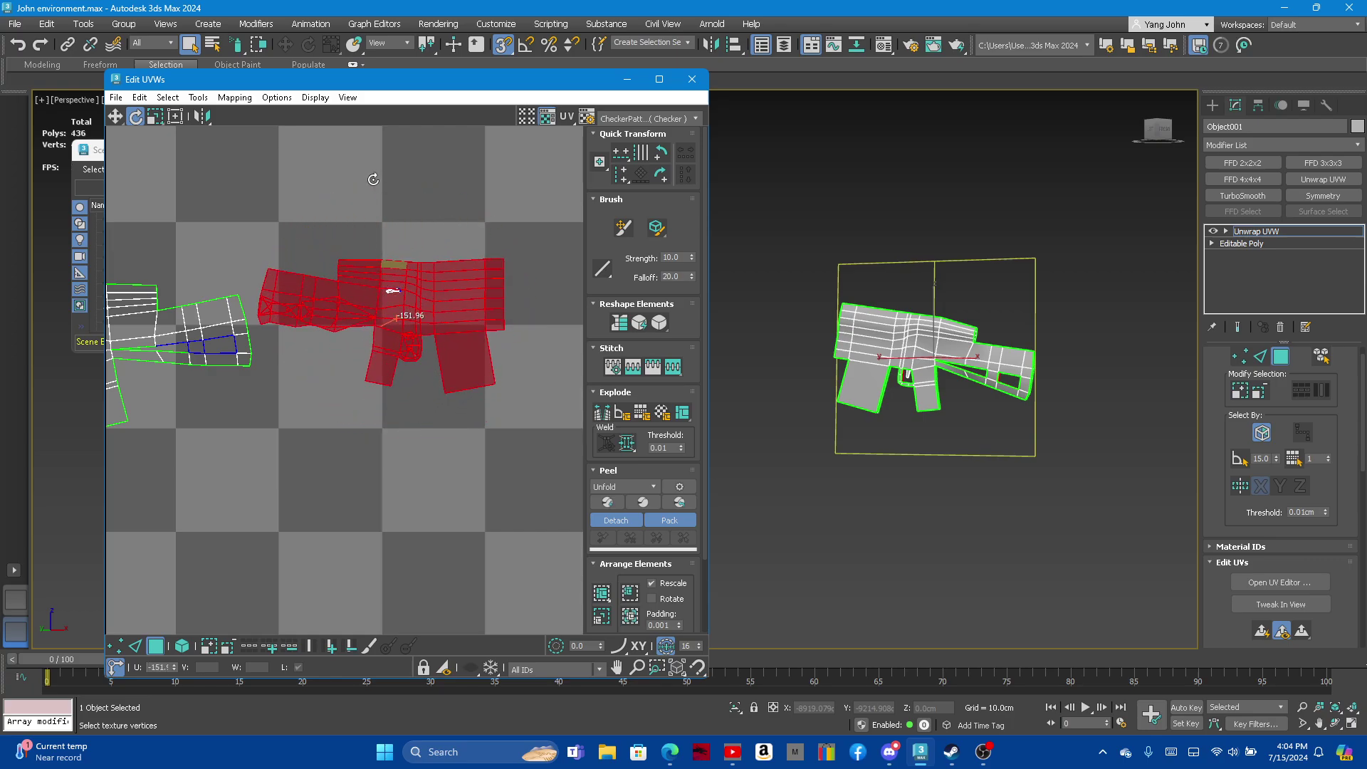
scroll(373, 179, "down", 3)
left_click(115, 116)
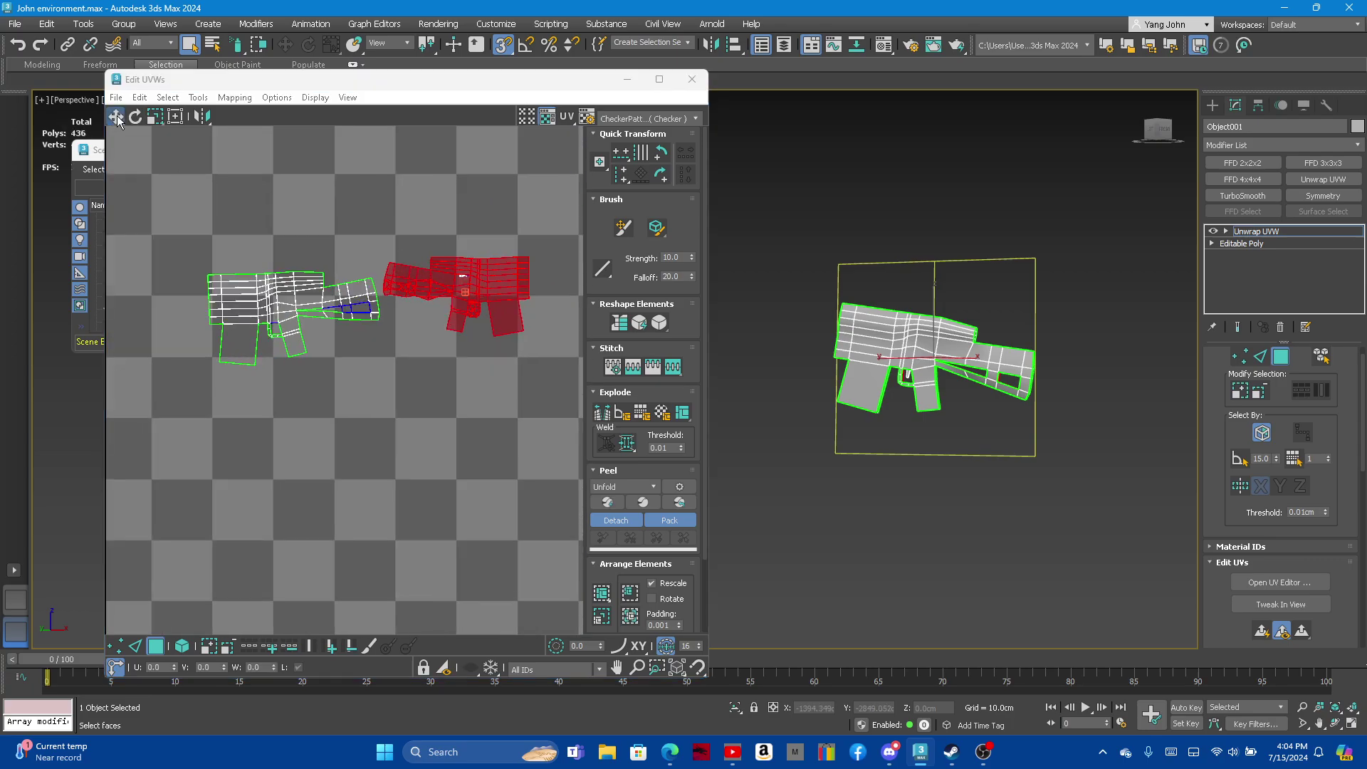
left_click_drag(478, 287, 313, 403)
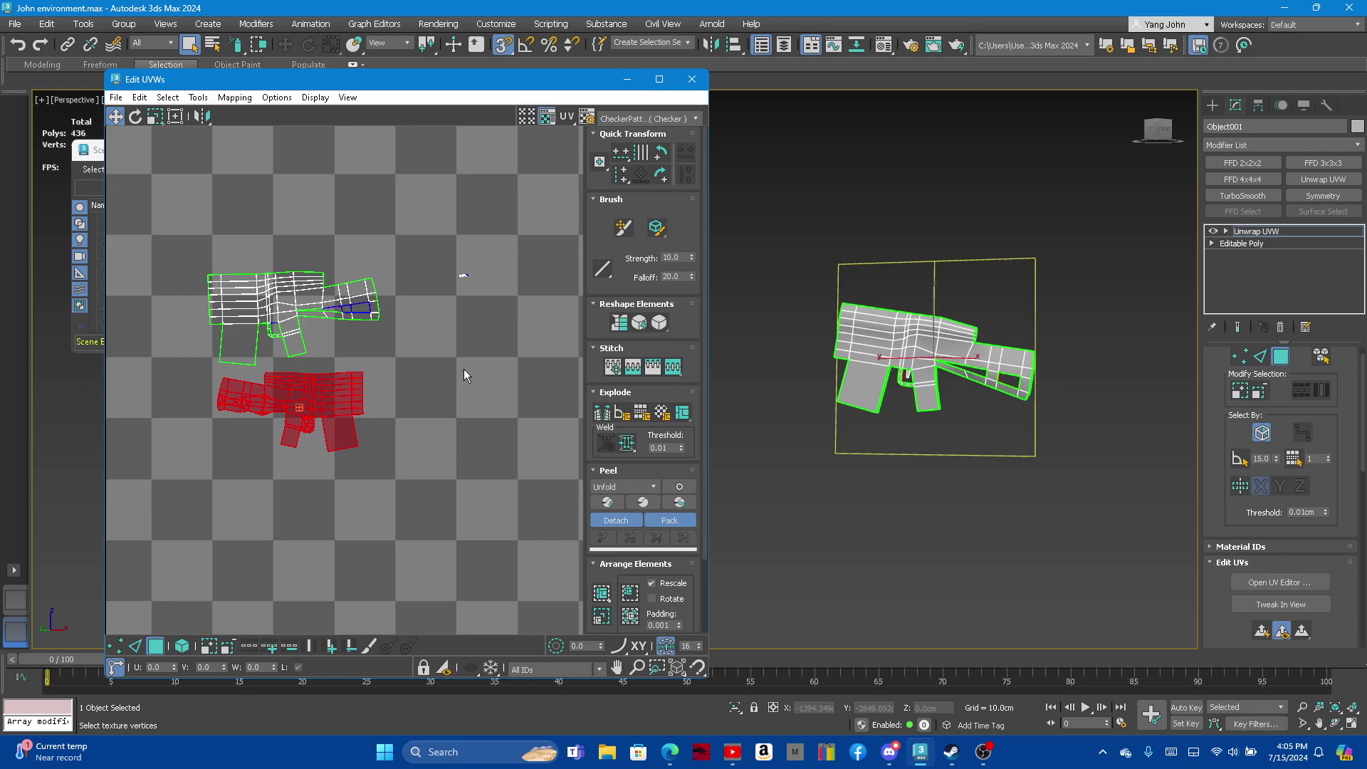
scroll(475, 275, "up", 3)
left_click(457, 277)
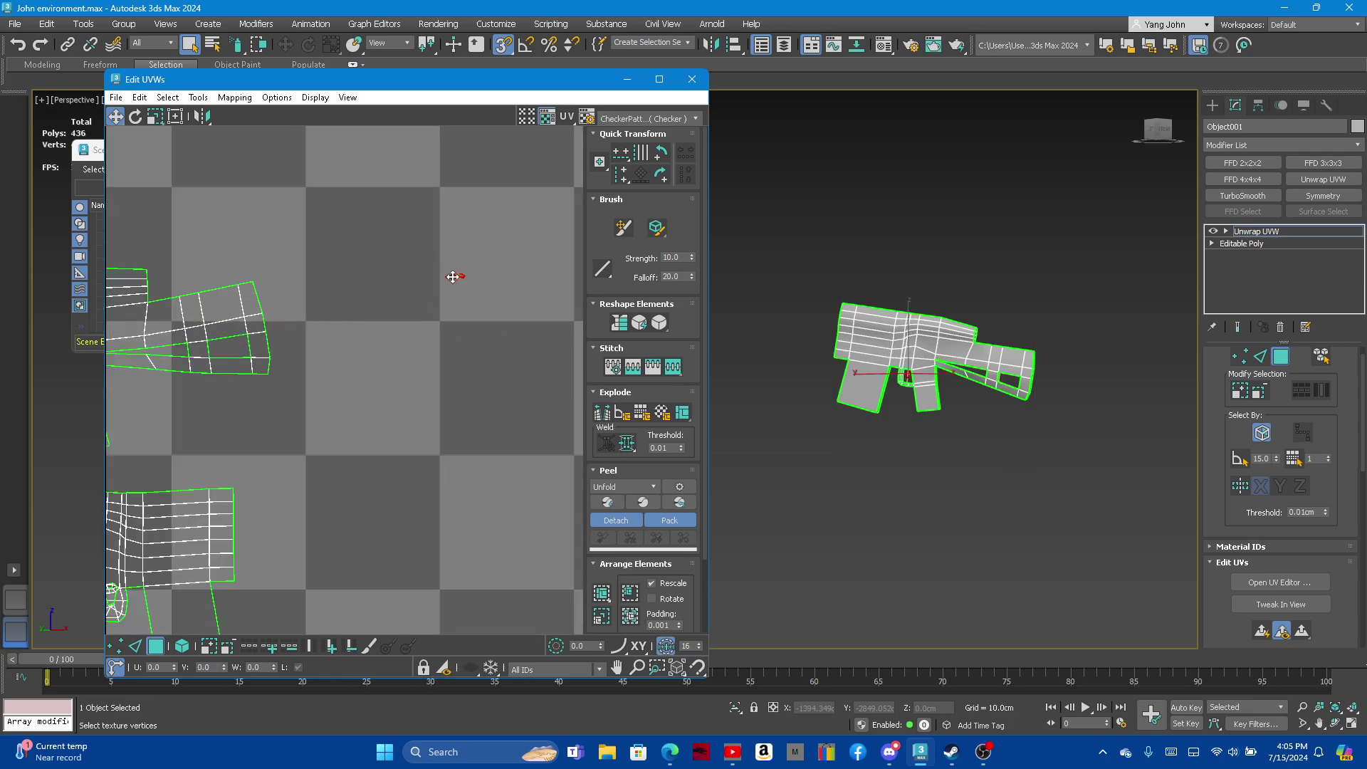
Marquee-select both gun UV clusters and apply Relax: Custom
scroll(381, 397, "down", 4)
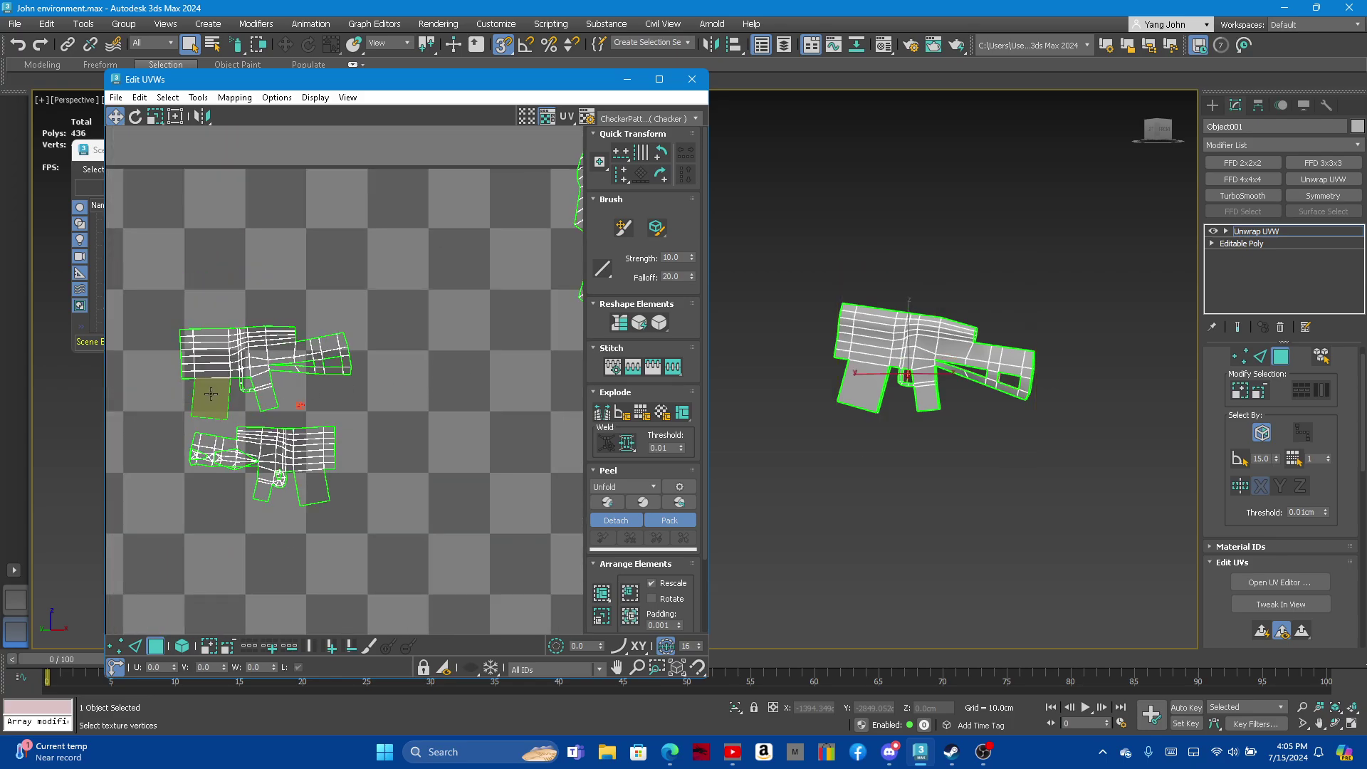
left_click_drag(156, 269, 468, 593)
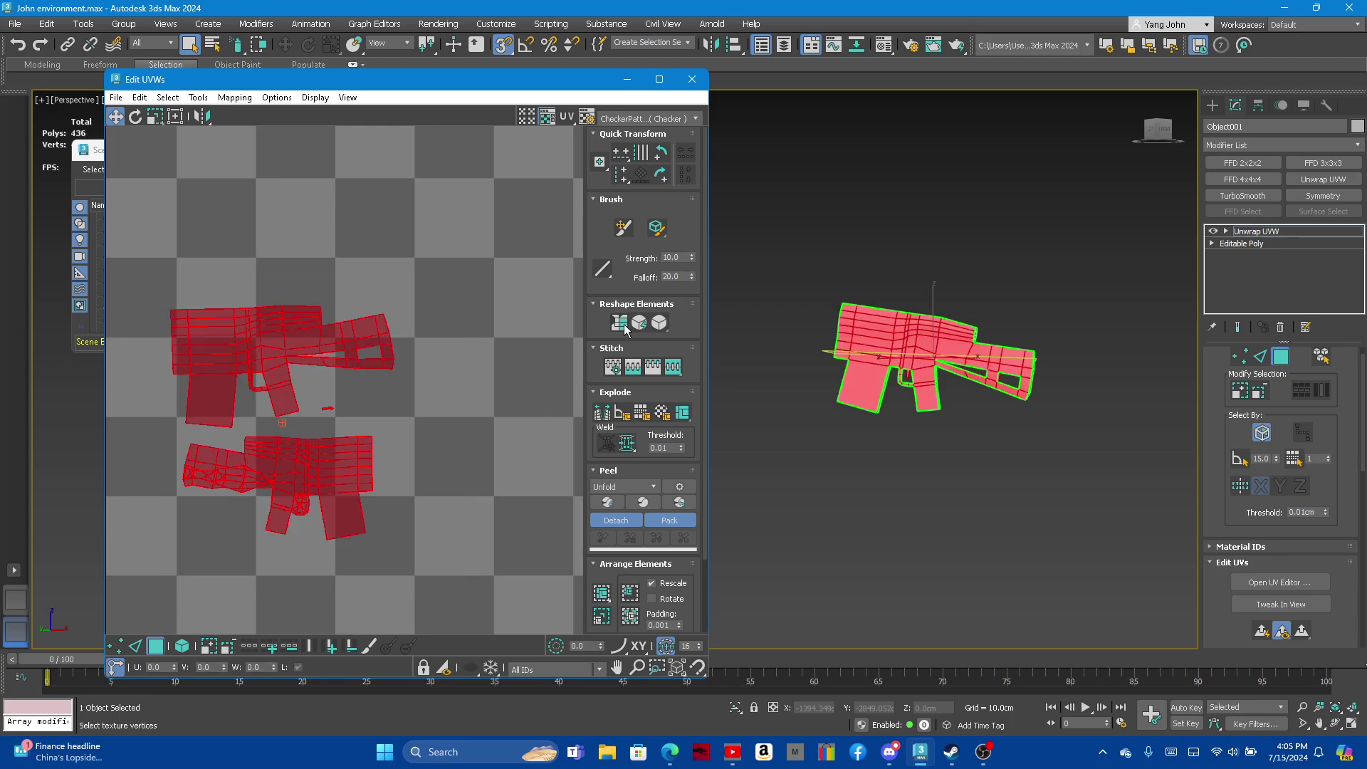
left_click(660, 323)
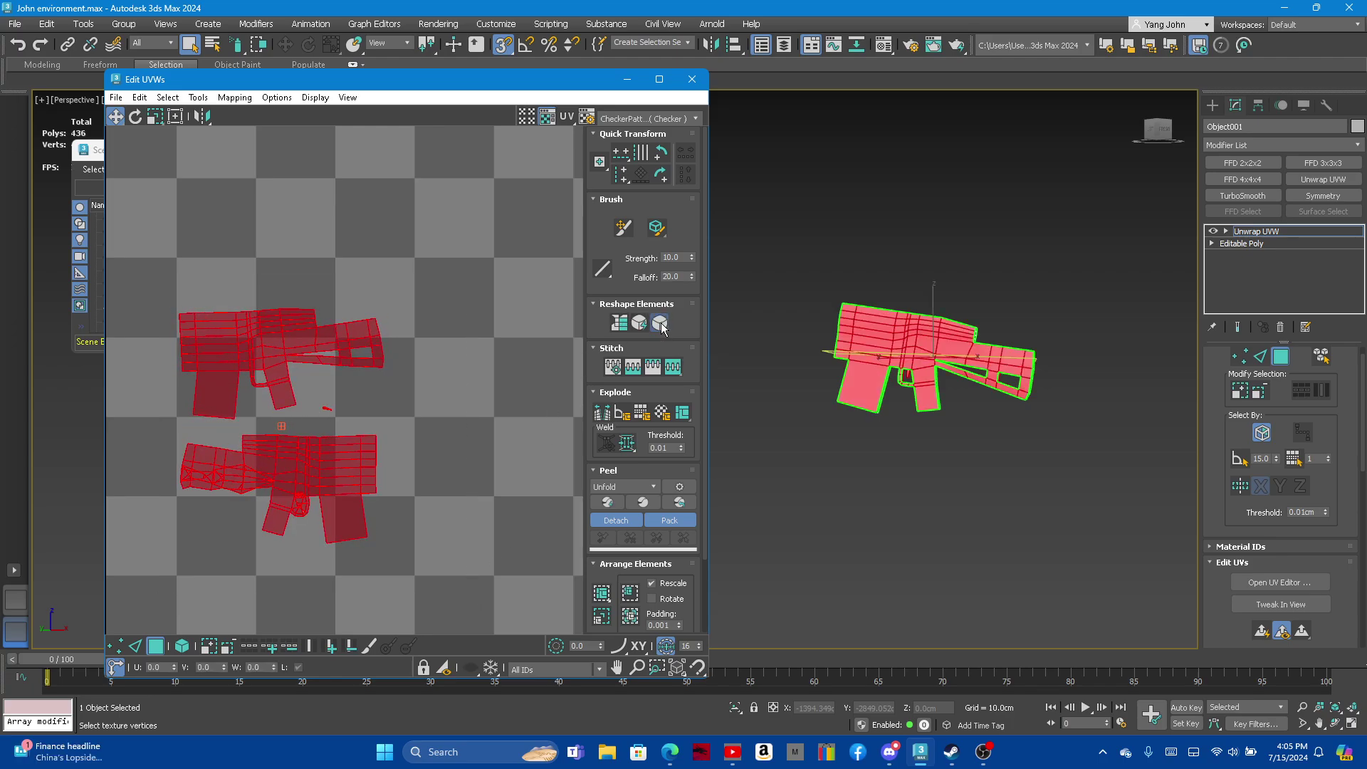
Orbit and zoom the viewport onto the gun's grip
scroll(352, 318, "down", 3)
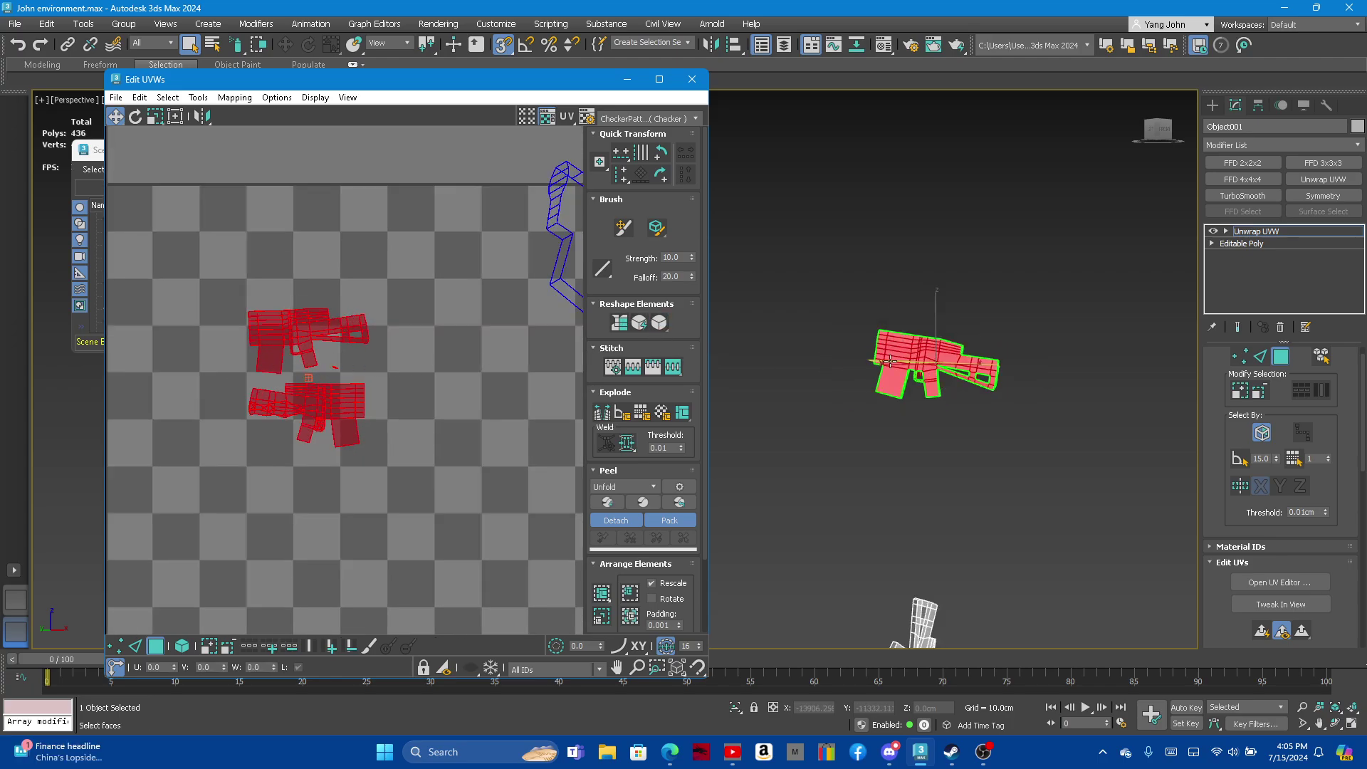
middle_click_drag(935, 368, 783, 370, "alt")
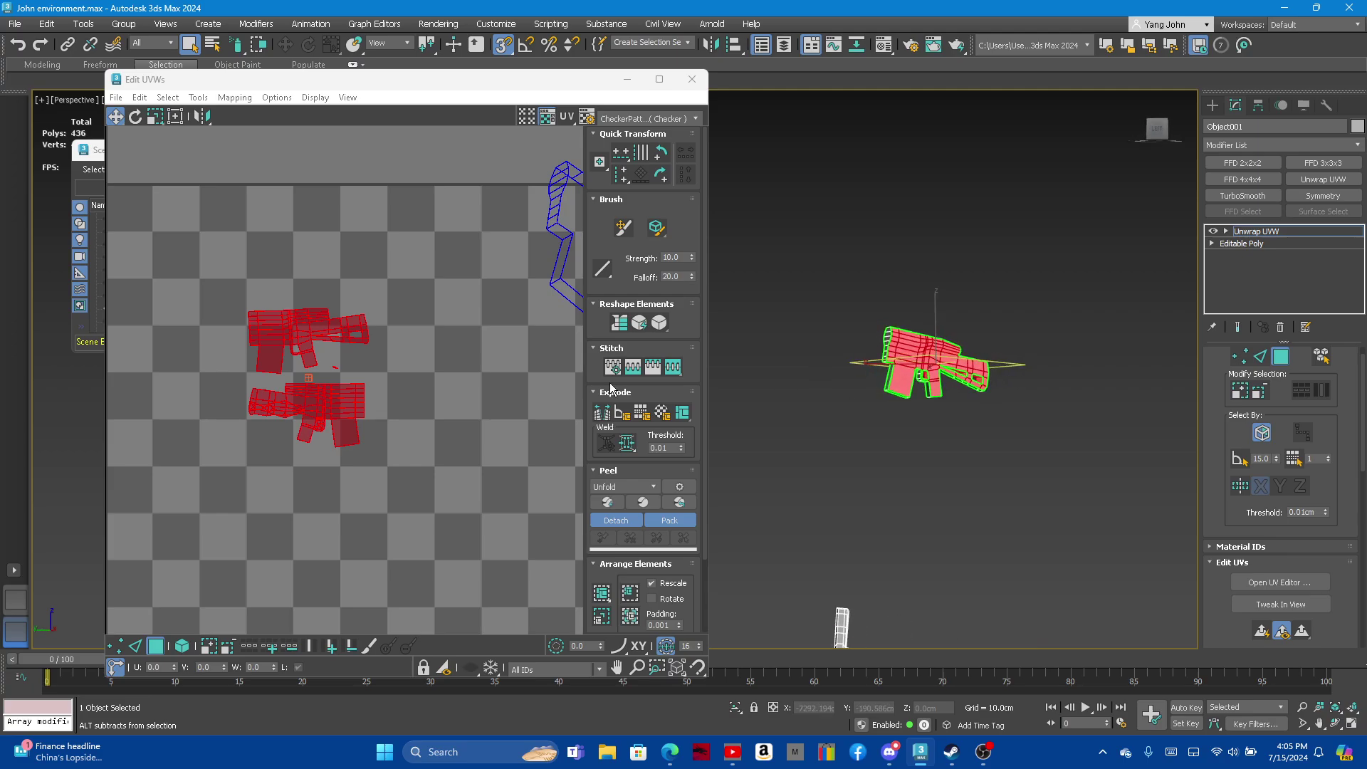
scroll(199, 347, "up", 3)
scroll(284, 419, "up", 3)
scroll(440, 371, "up", 3)
scroll(440, 370, "down", 3)
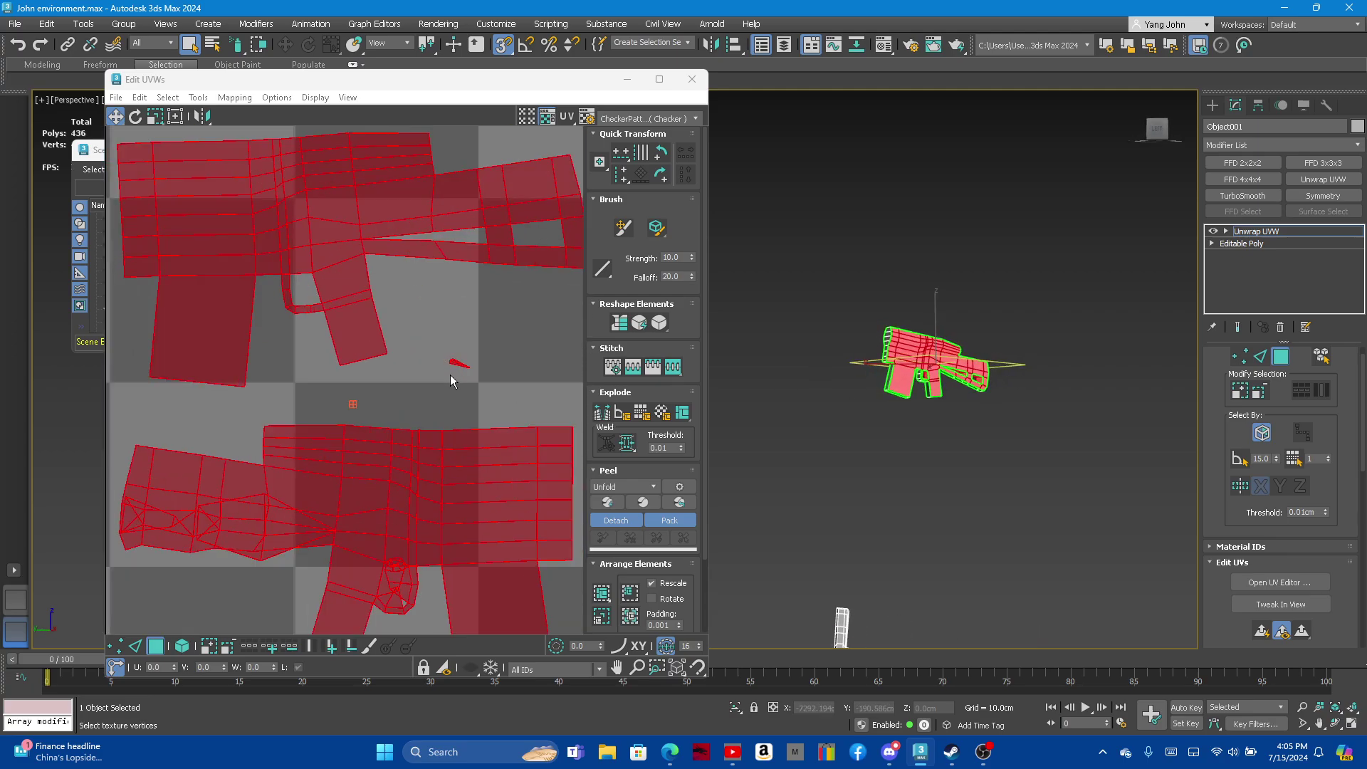
scroll(451, 374, "up", 5)
scroll(446, 352, "up", 2)
scroll(949, 391, "up", 3)
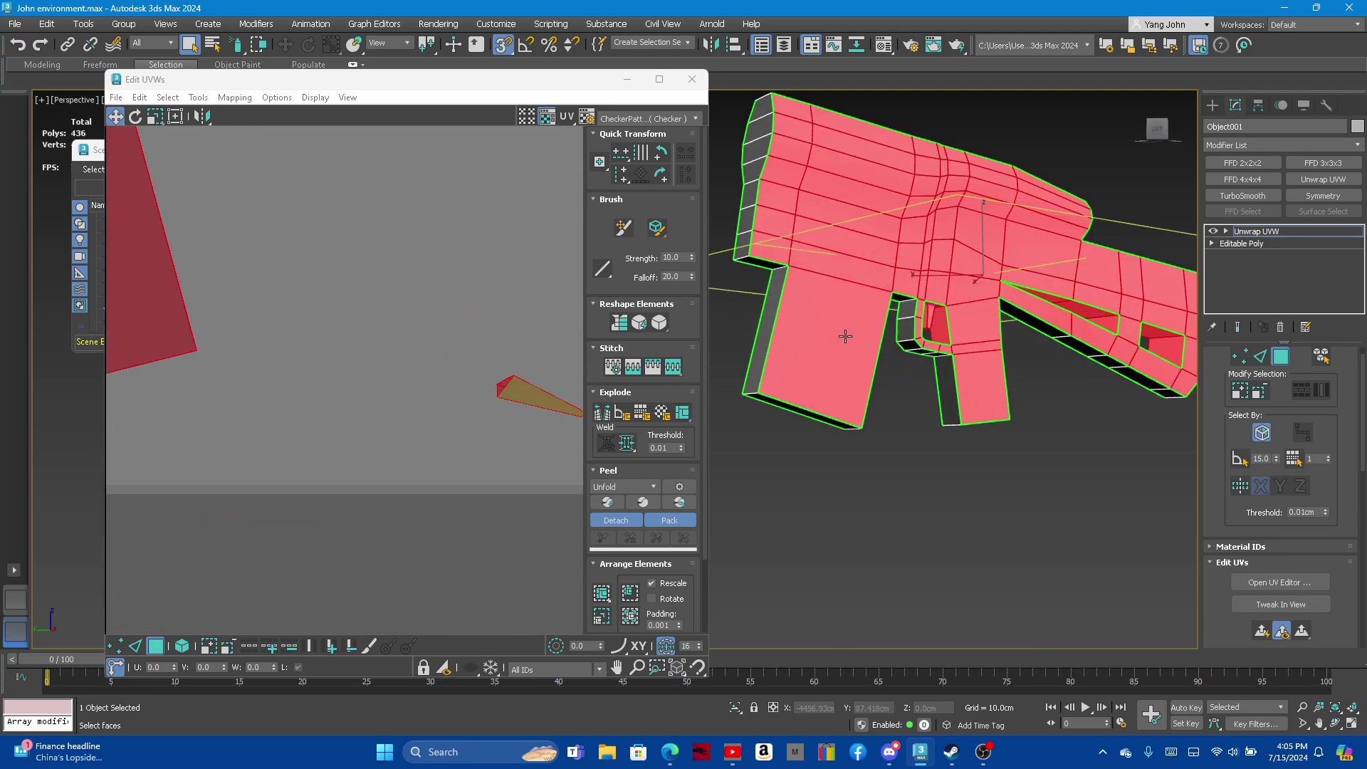
scroll(926, 381, "up", 2)
scroll(904, 370, "up", 2)
scroll(884, 359, "up", 2)
scroll(885, 360, "up", 2)
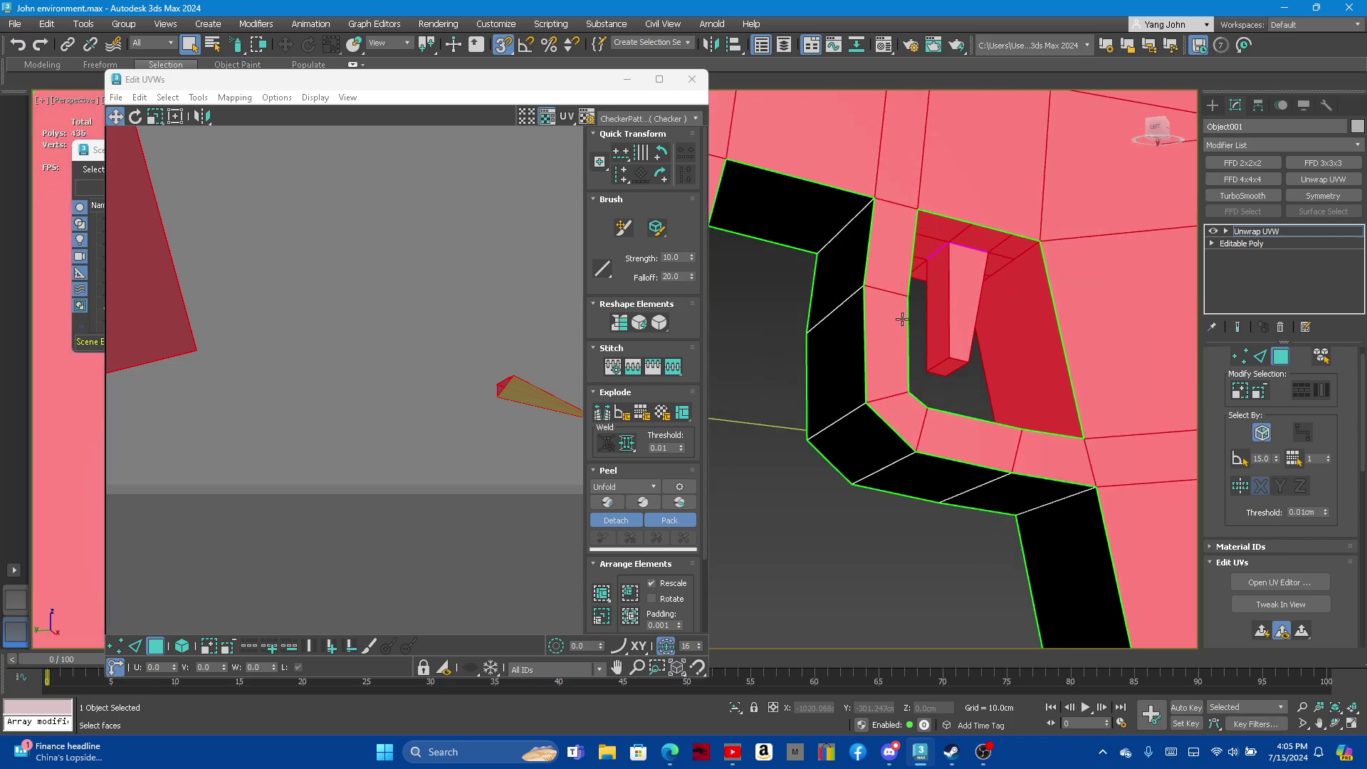
scroll(986, 238, "up", 2)
scroll(986, 238, "up", 2)
scroll(981, 306, "down", 1)
mouse_move(980, 306)
middle_mouse_down("alt")
mouse_move(952, 275)
mouse_move(934, 290)
mouse_move(970, 288)
middle_mouse_up("alt")
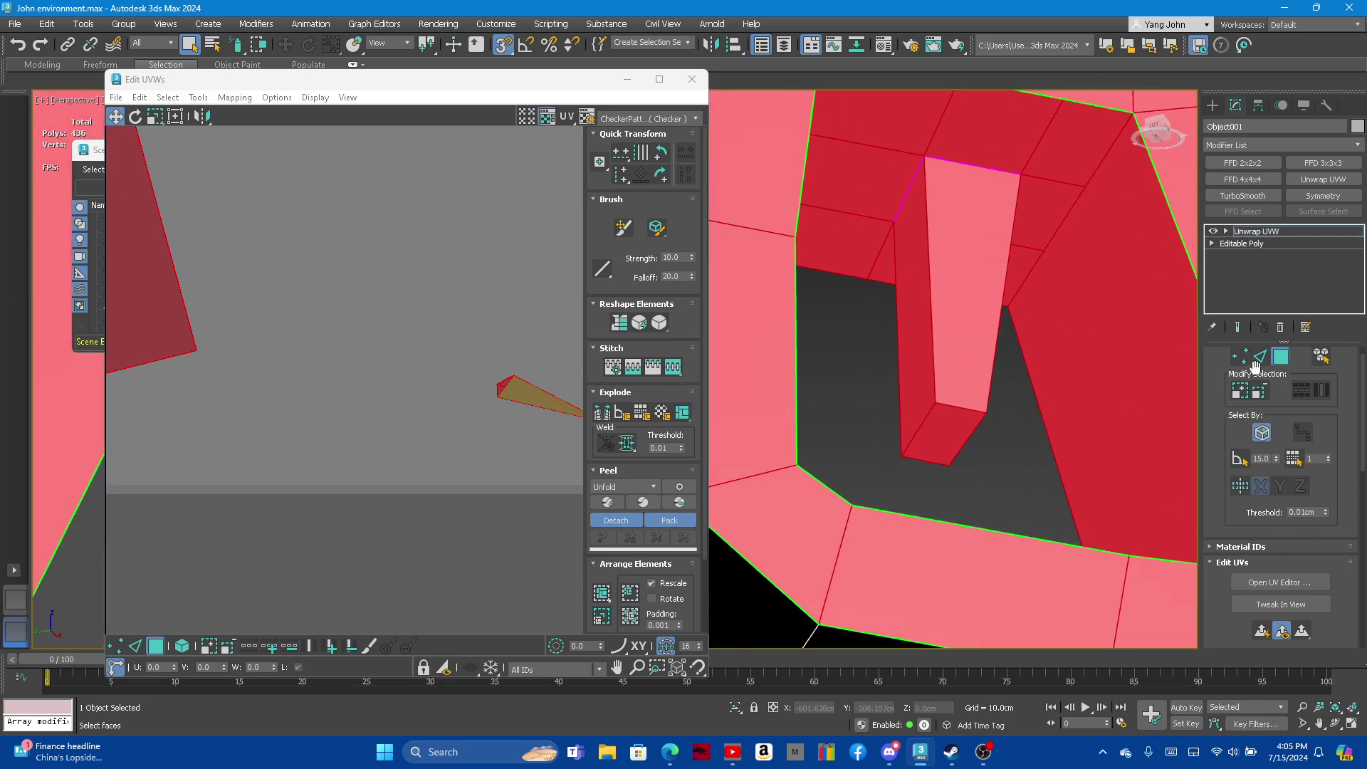
left_click(1259, 357)
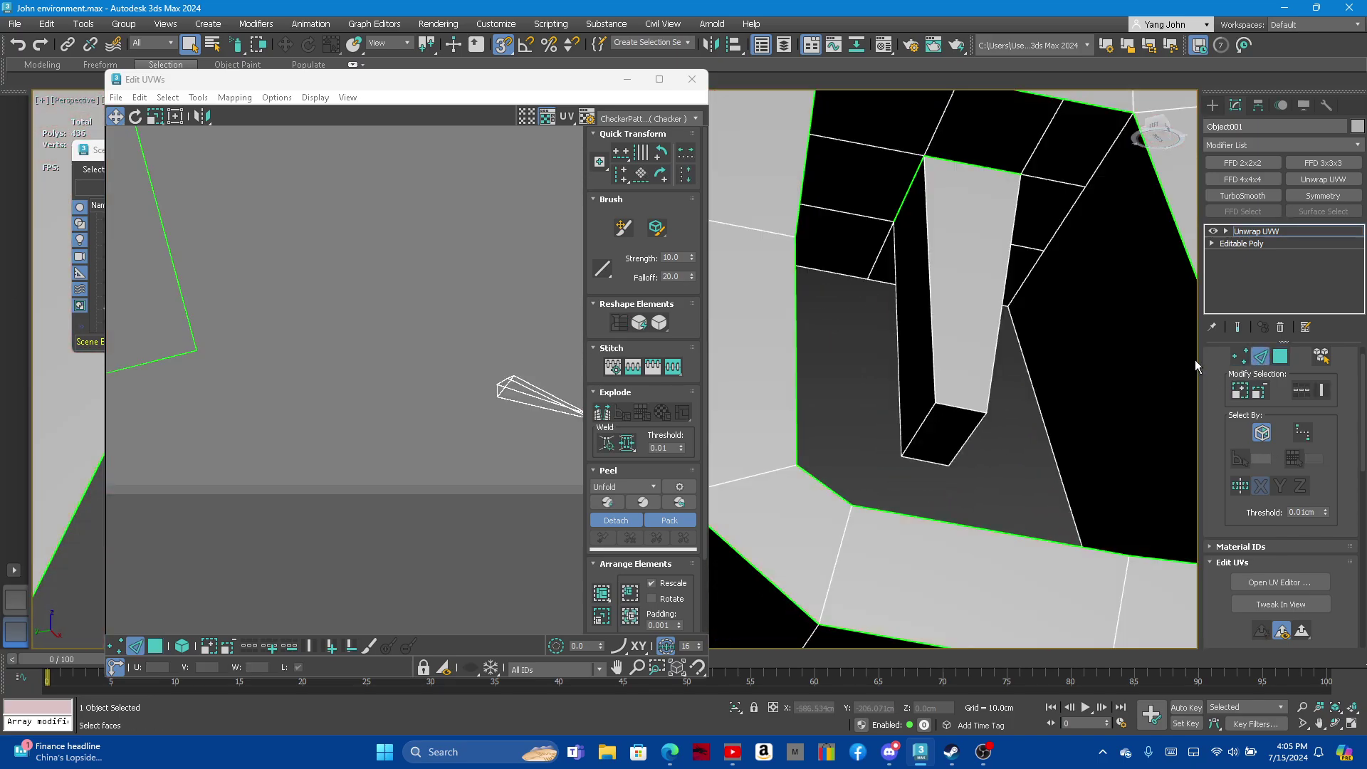
left_click(900, 215)
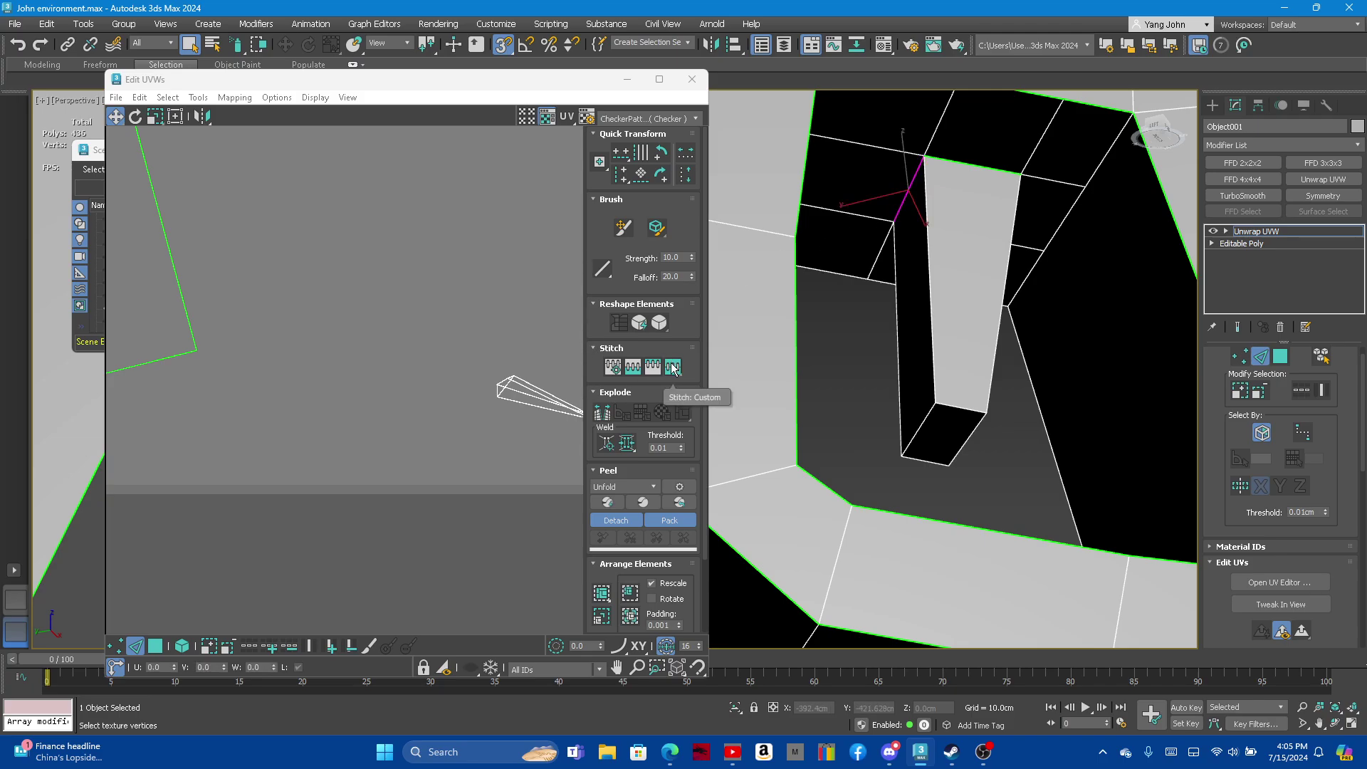
left_click(426, 339)
scroll(442, 320, "down", 8)
scroll(493, 274, "down", 3)
scroll(460, 384, "up", 4)
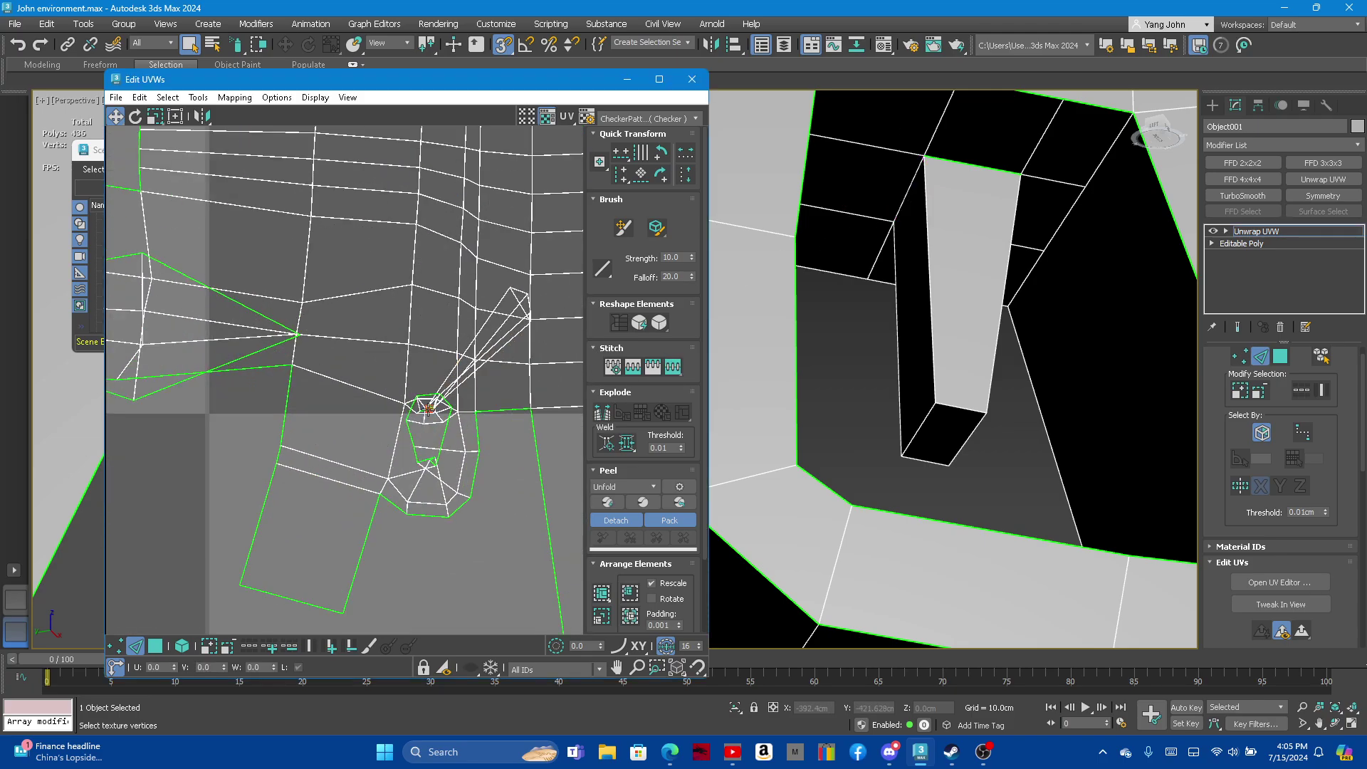
scroll(460, 399, "up", 3)
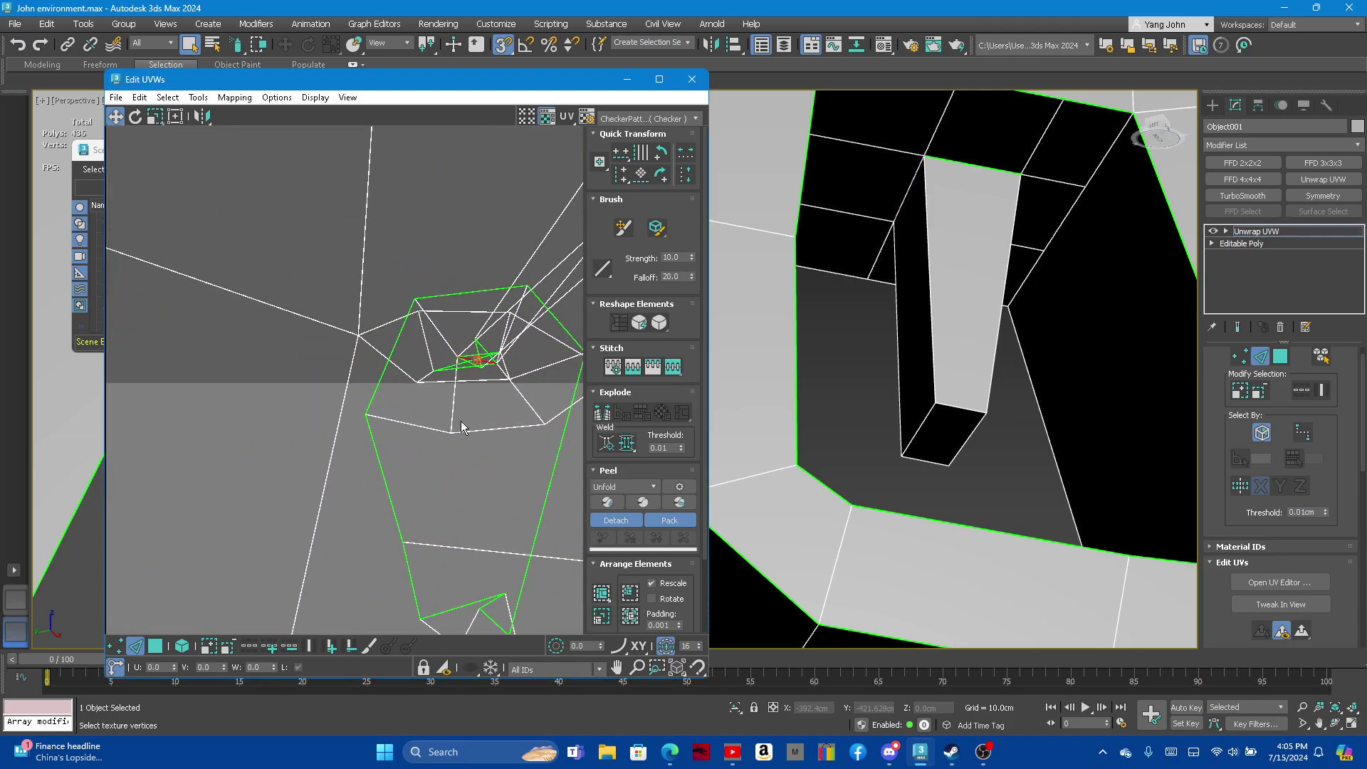
left_click(1280, 356)
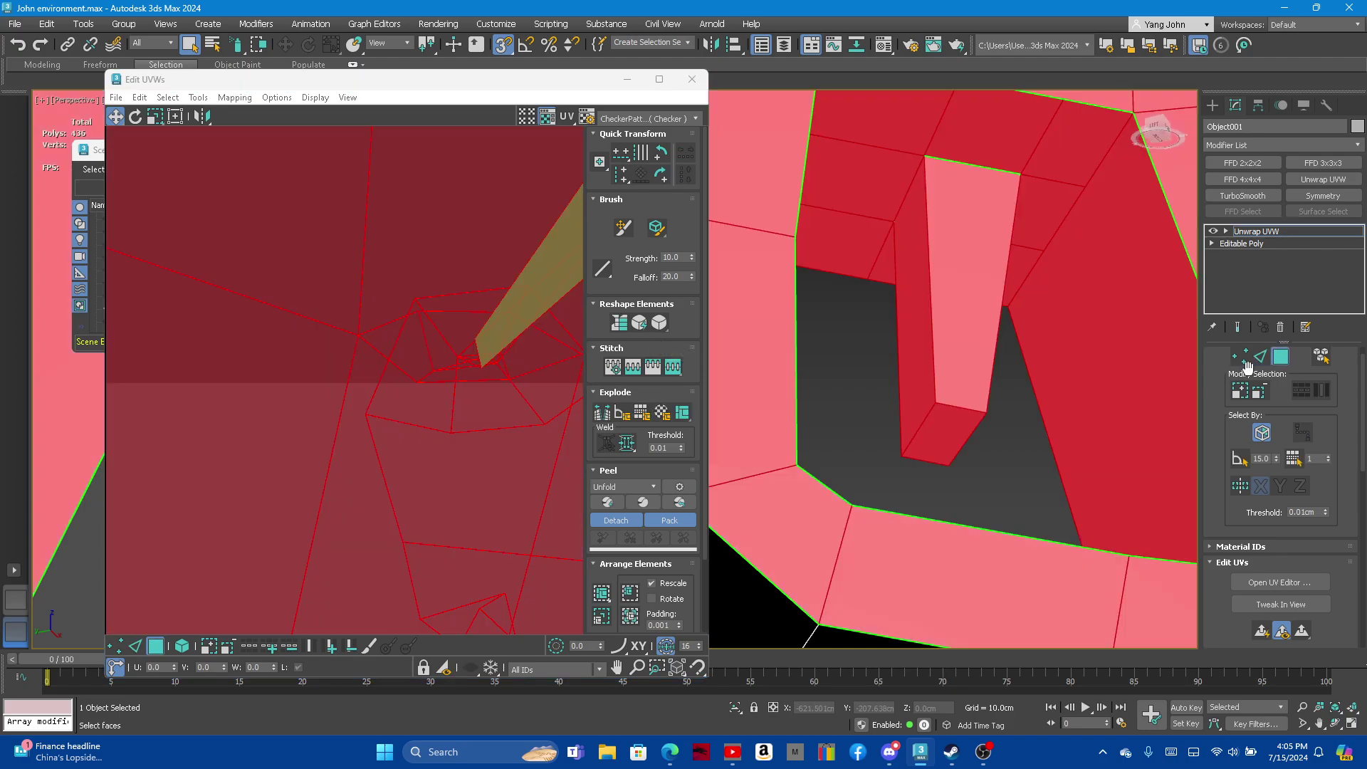
Apply Relax: Custom to the gun's UV layout twice
left_click(661, 325)
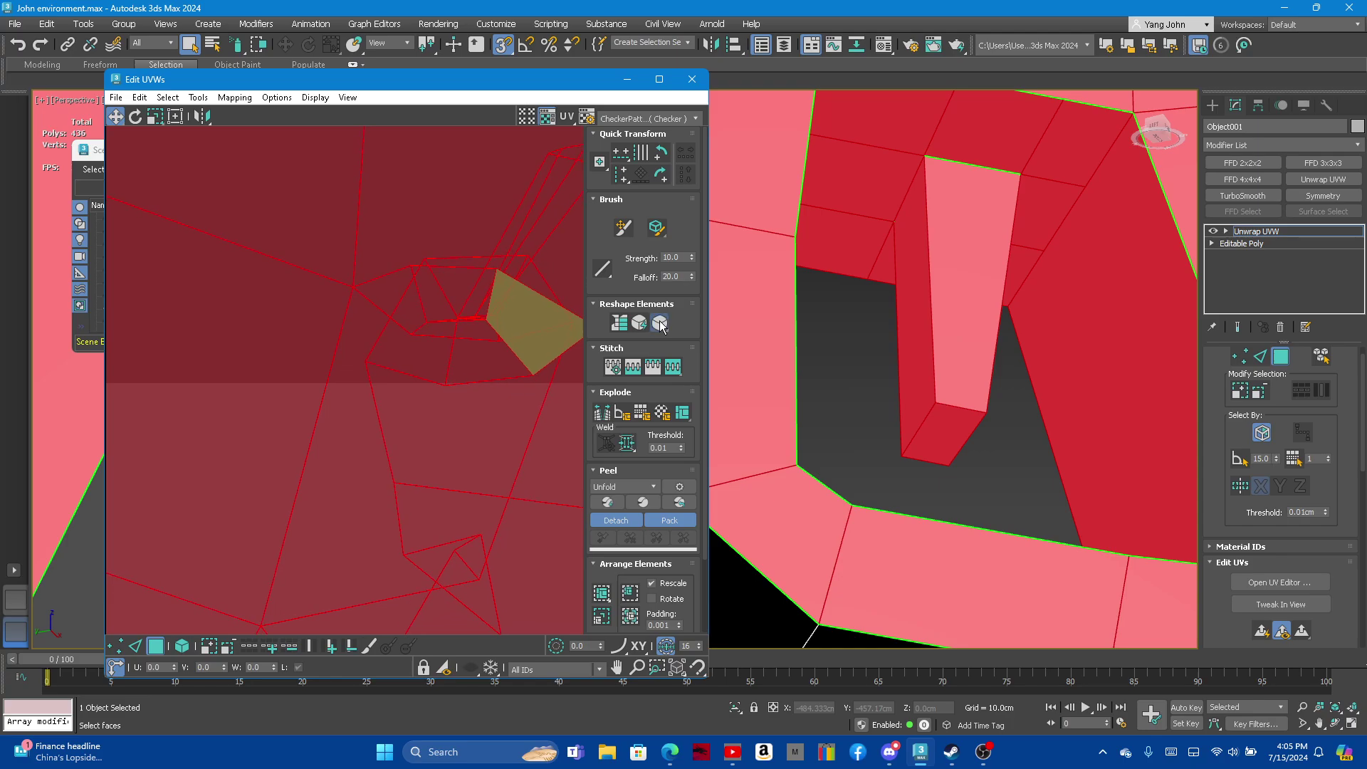
scroll(361, 372, "down", 5)
scroll(375, 374, "down", 2)
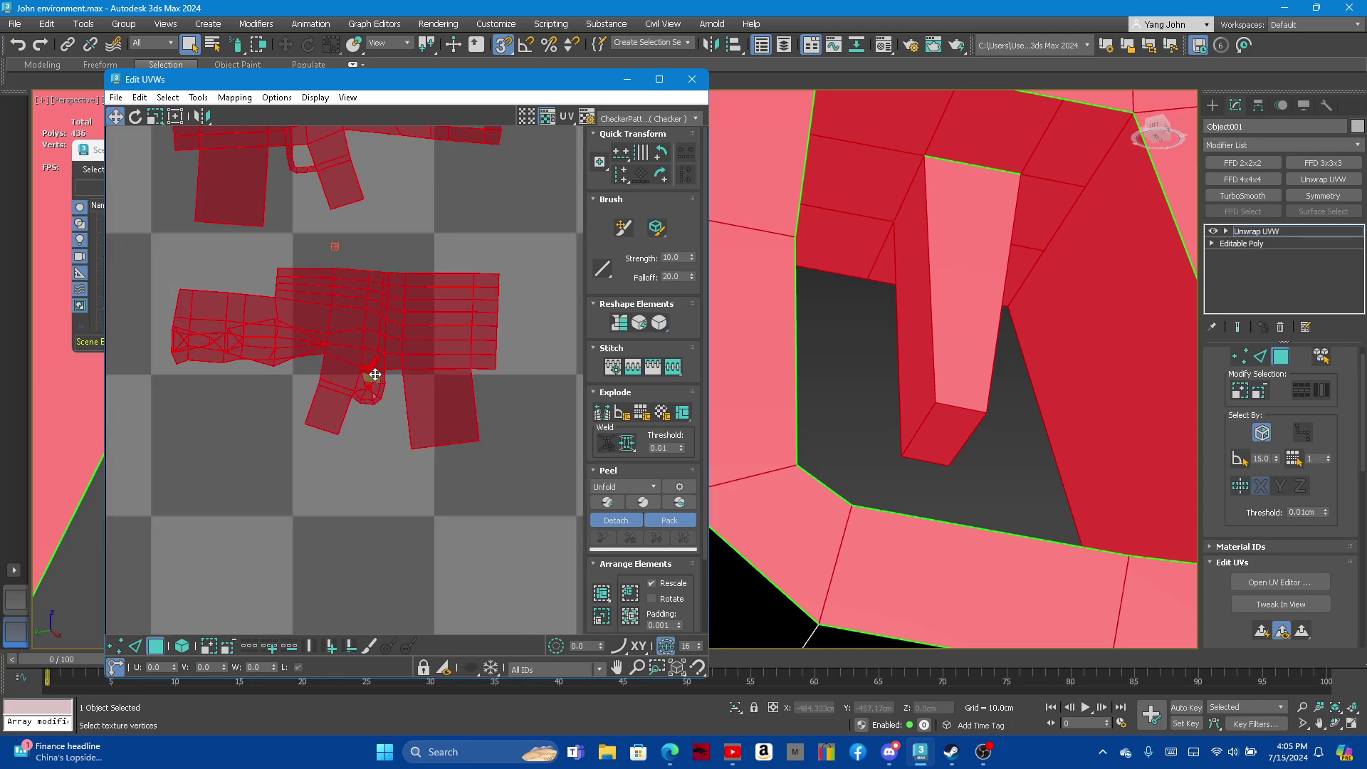
scroll(374, 374, "up", 2)
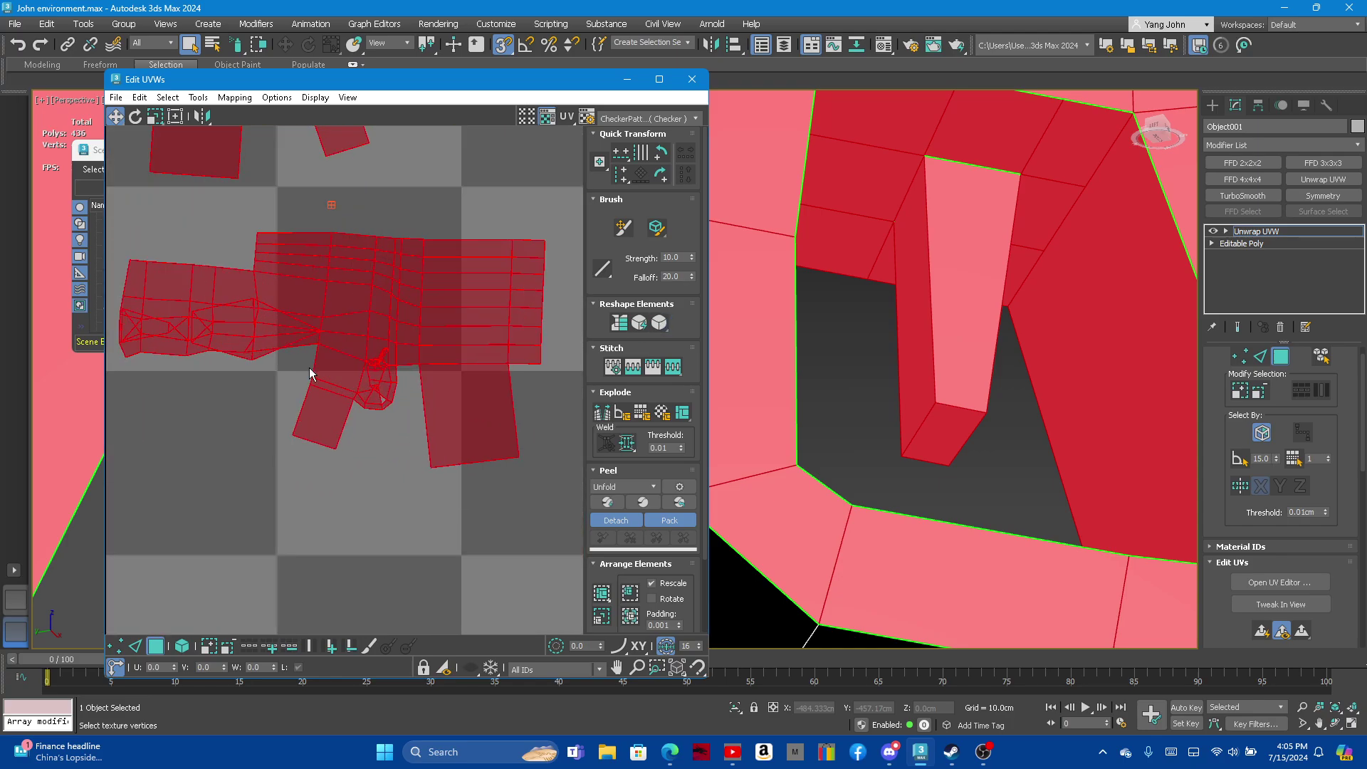
left_click(655, 322)
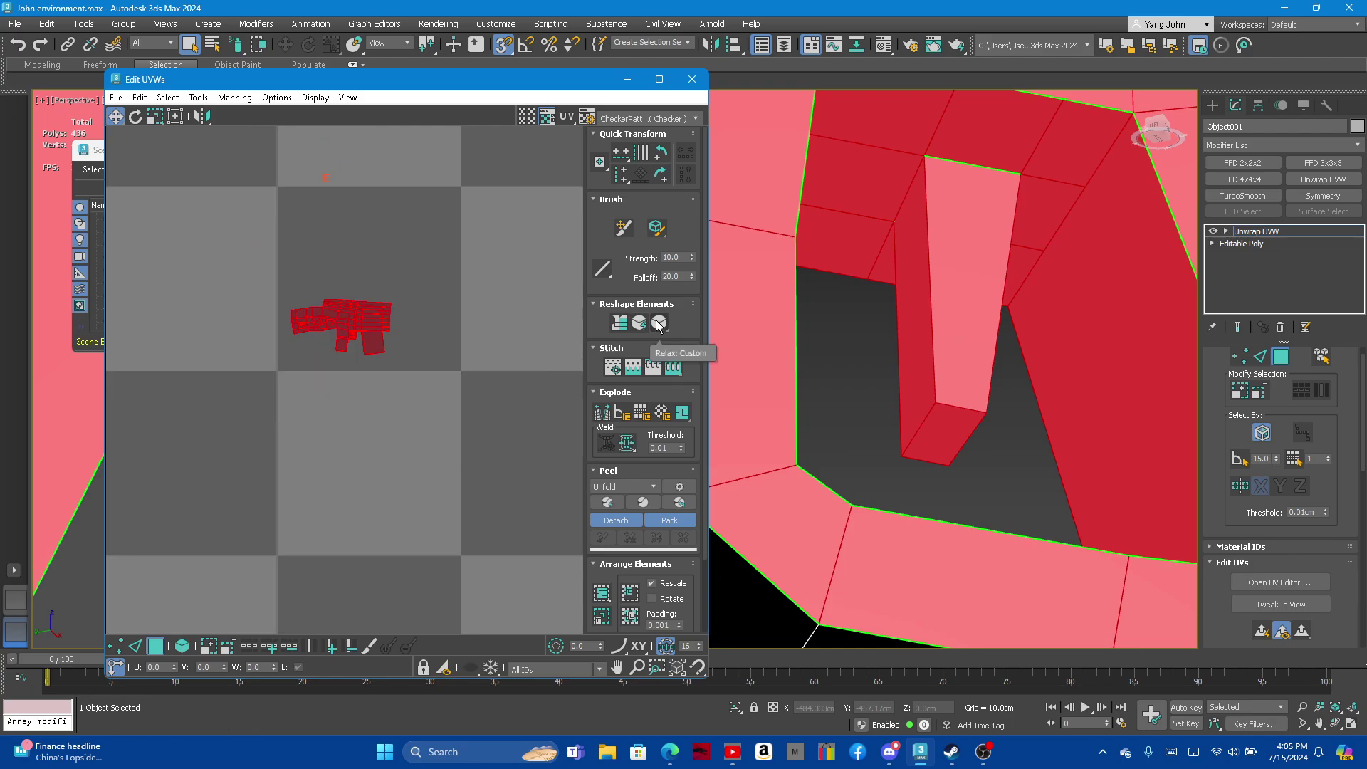
scroll(322, 302, "up", 1)
scroll(346, 286, "up", 2)
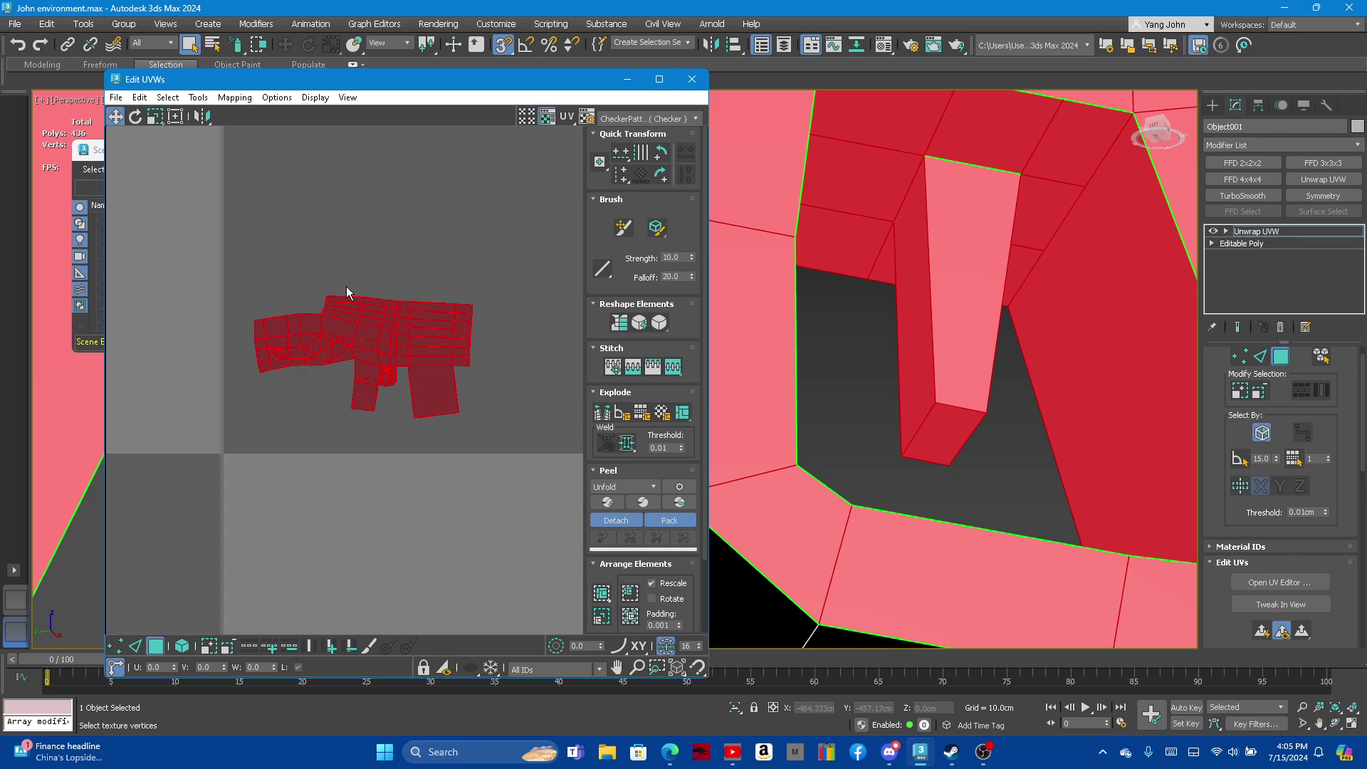
Undo the relax pass that shrank the layout with Edit > Undo Relax
left_click(39, 25)
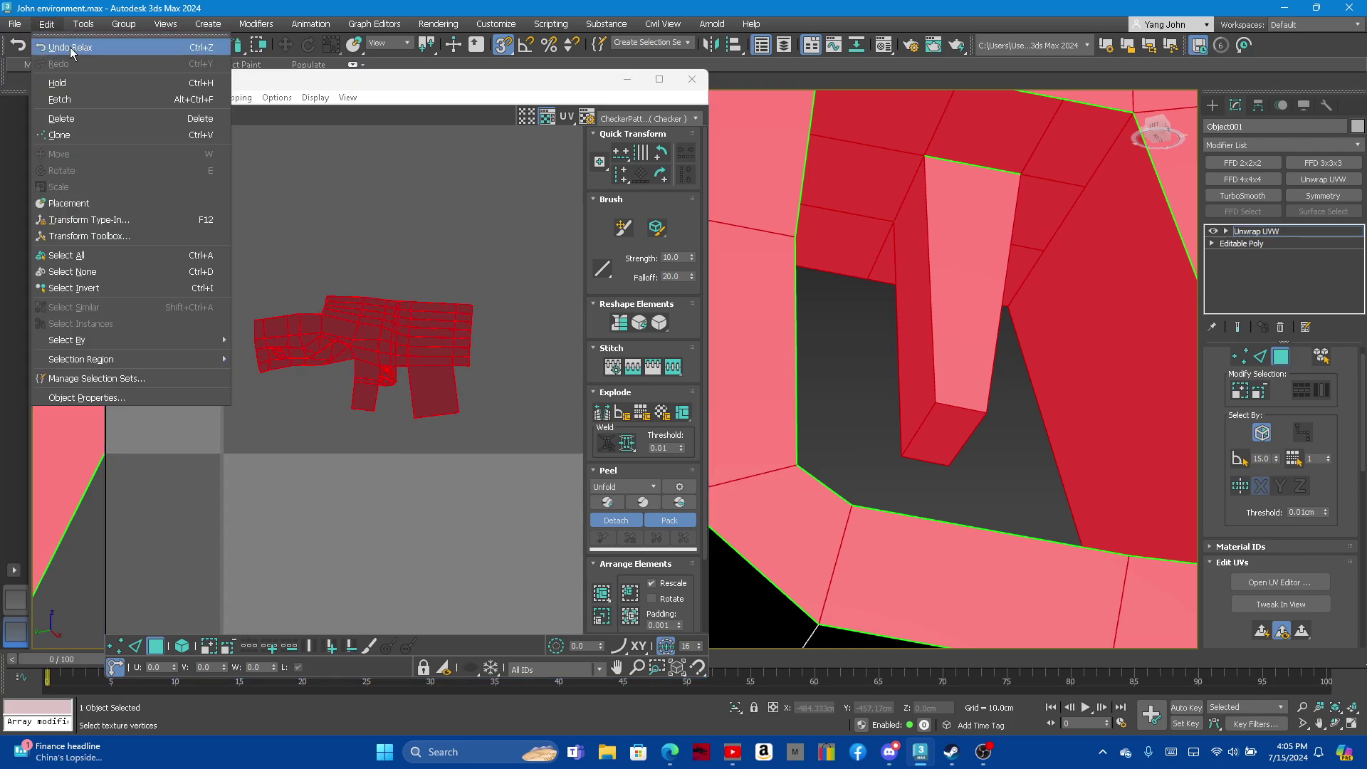
left_click(53, 41)
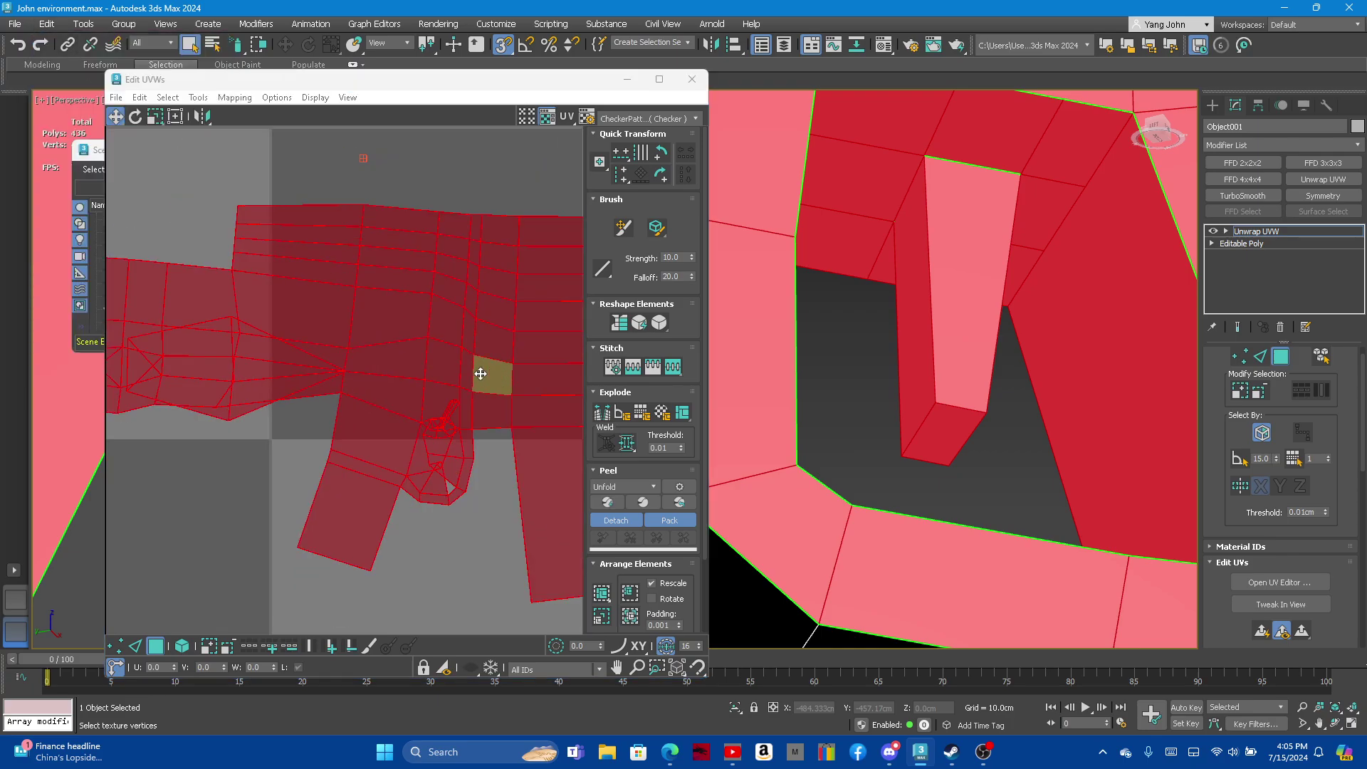
left_click(44, 25)
left_click(44, 25)
Relax the UV shells three more times and shift the selected face left
left_click(659, 326)
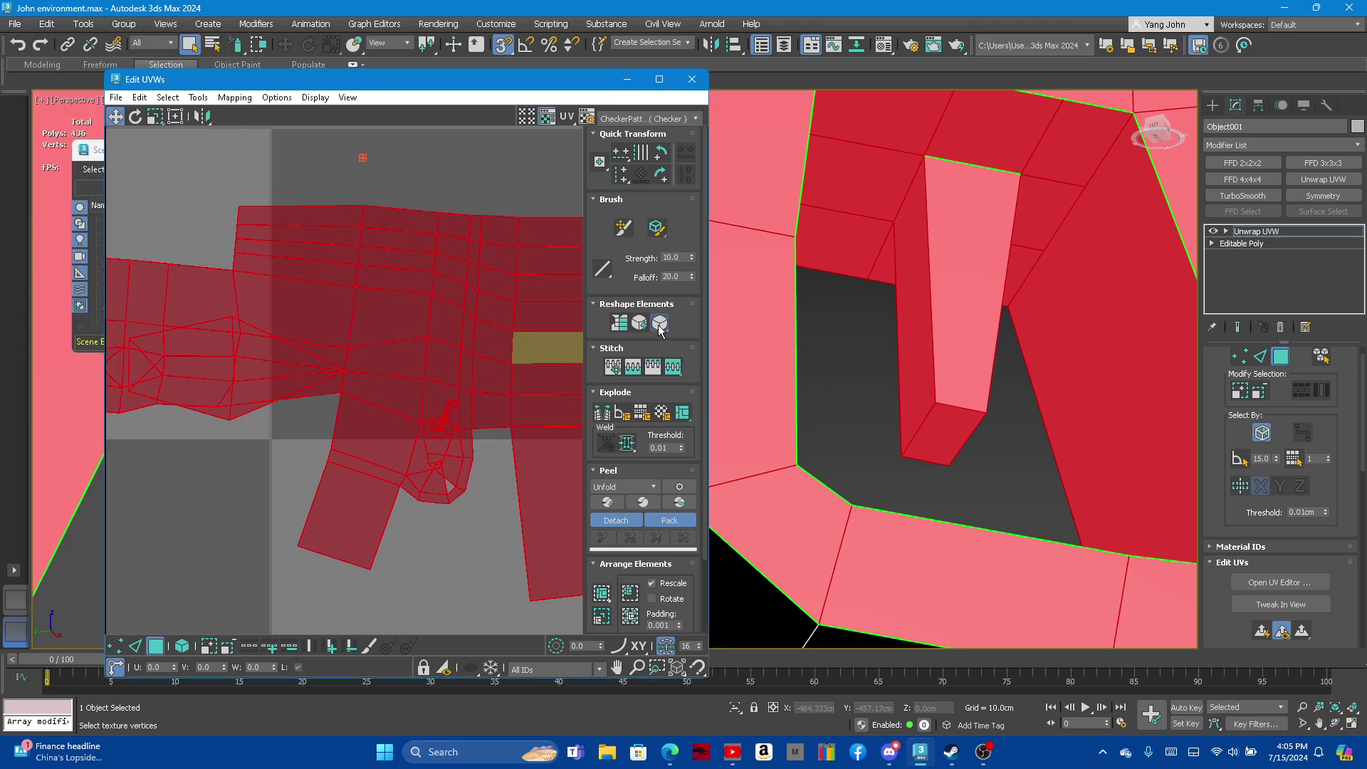
left_click(660, 324)
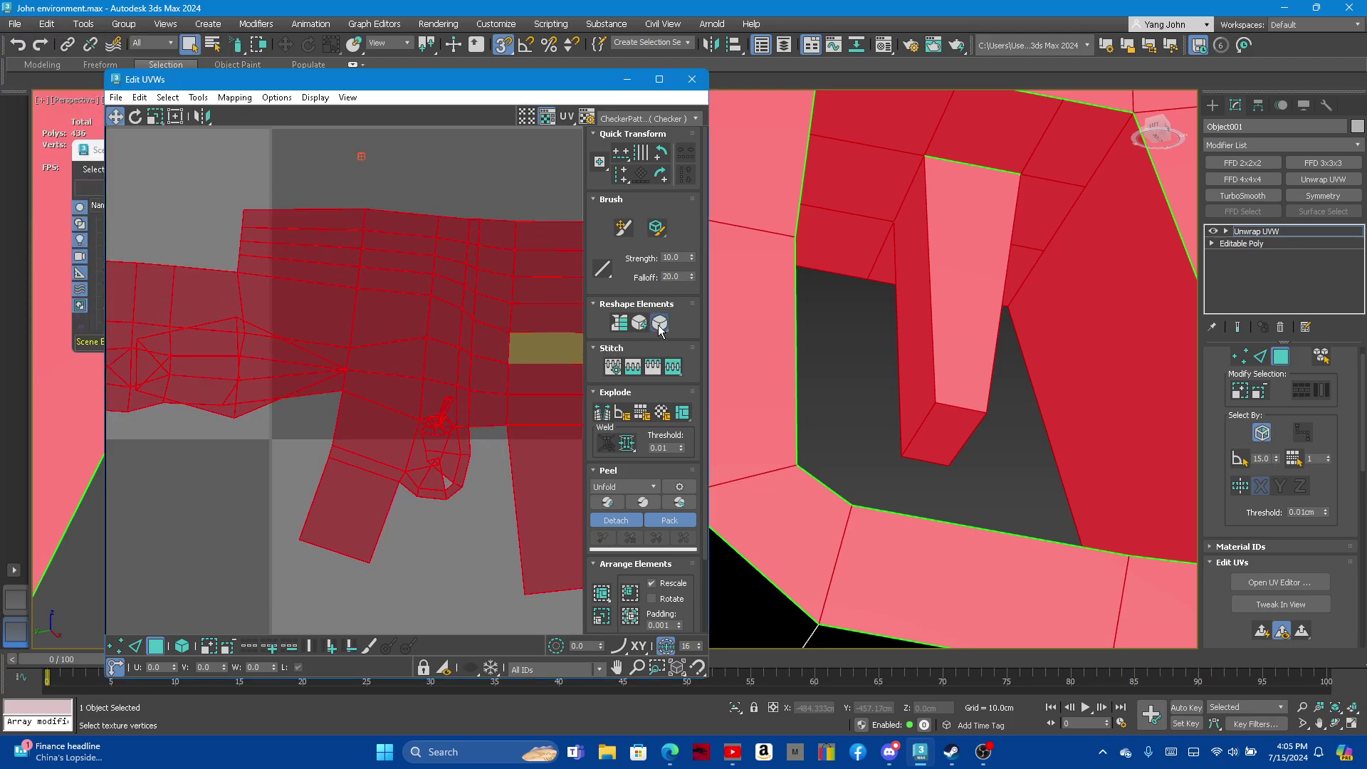
left_click(660, 323)
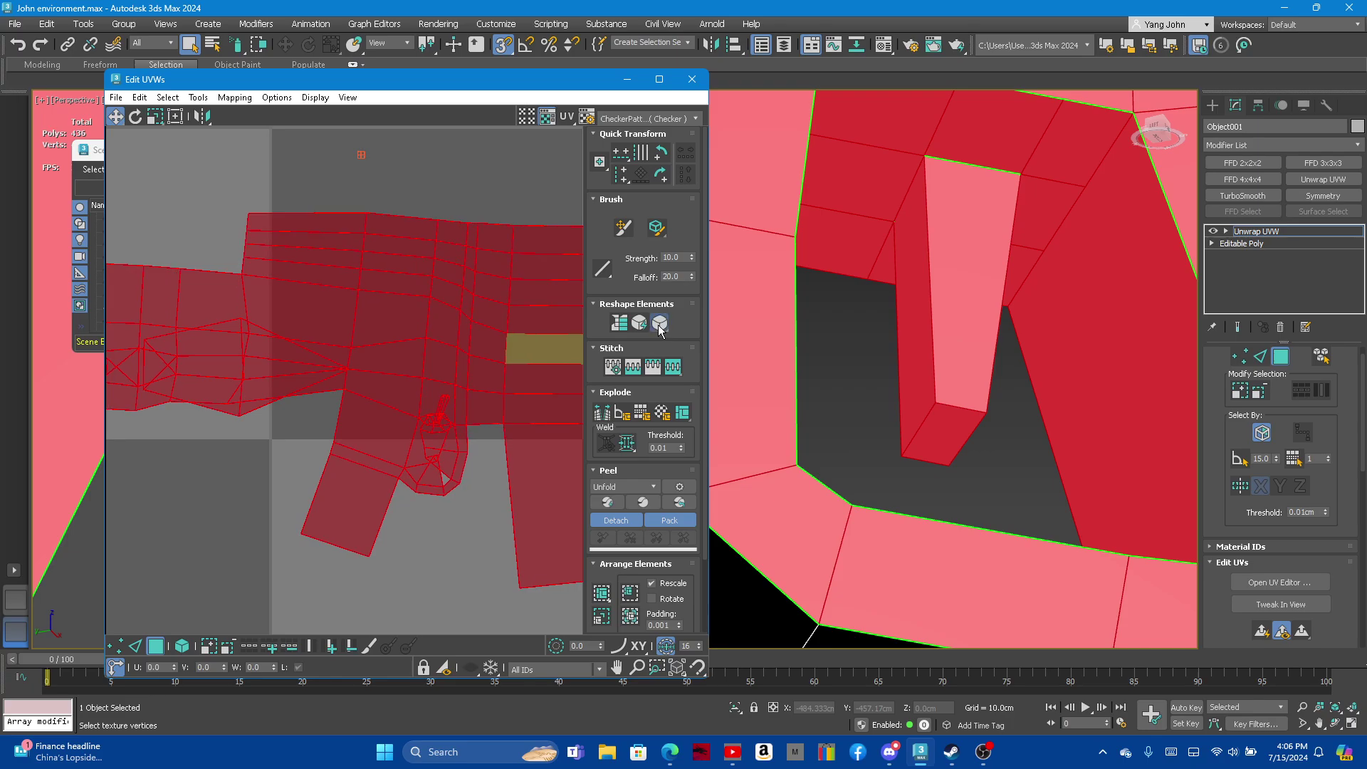
left_click_drag(545, 349, 479, 335)
scroll(358, 316, "down", 2)
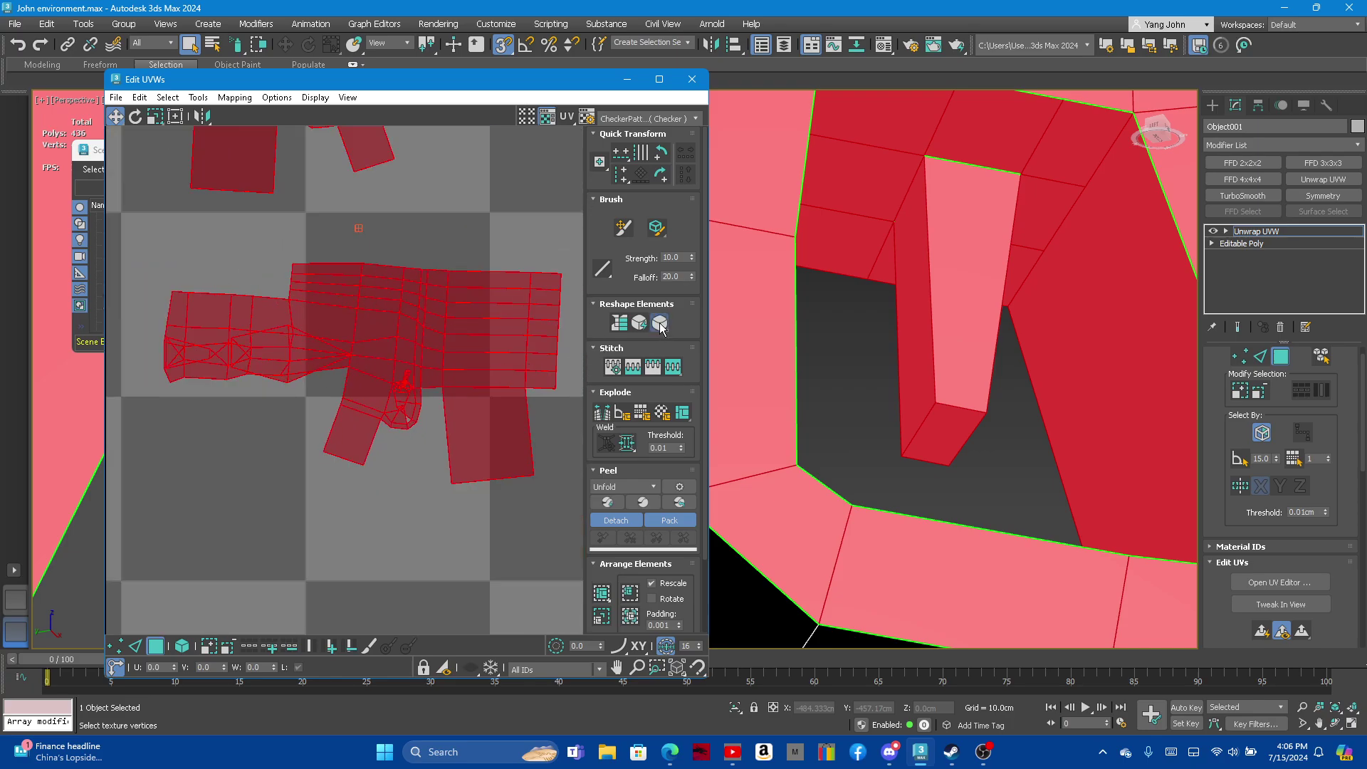
Check the Relax Tool settings, then relax the shells once more
left_click_drag(658, 332, 660, 346)
left_click(446, 509)
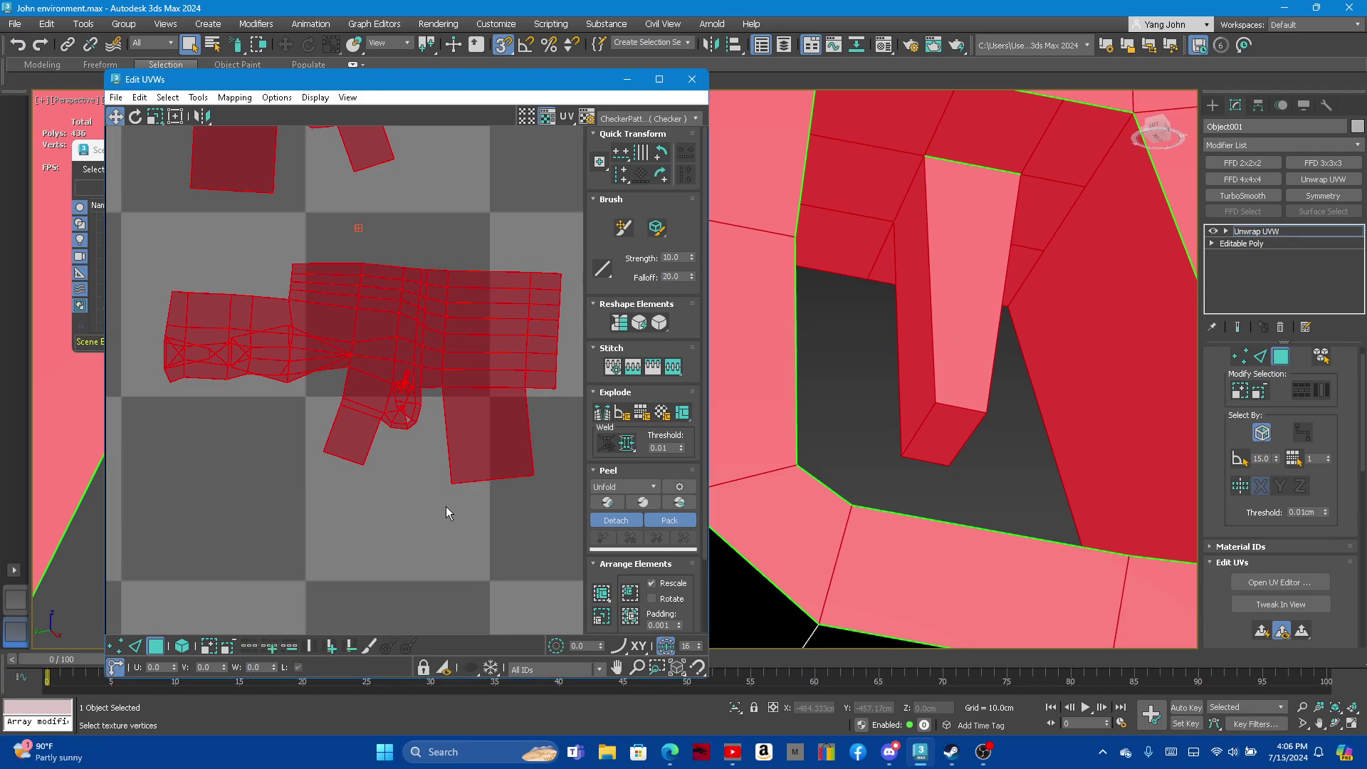
left_click(658, 326)
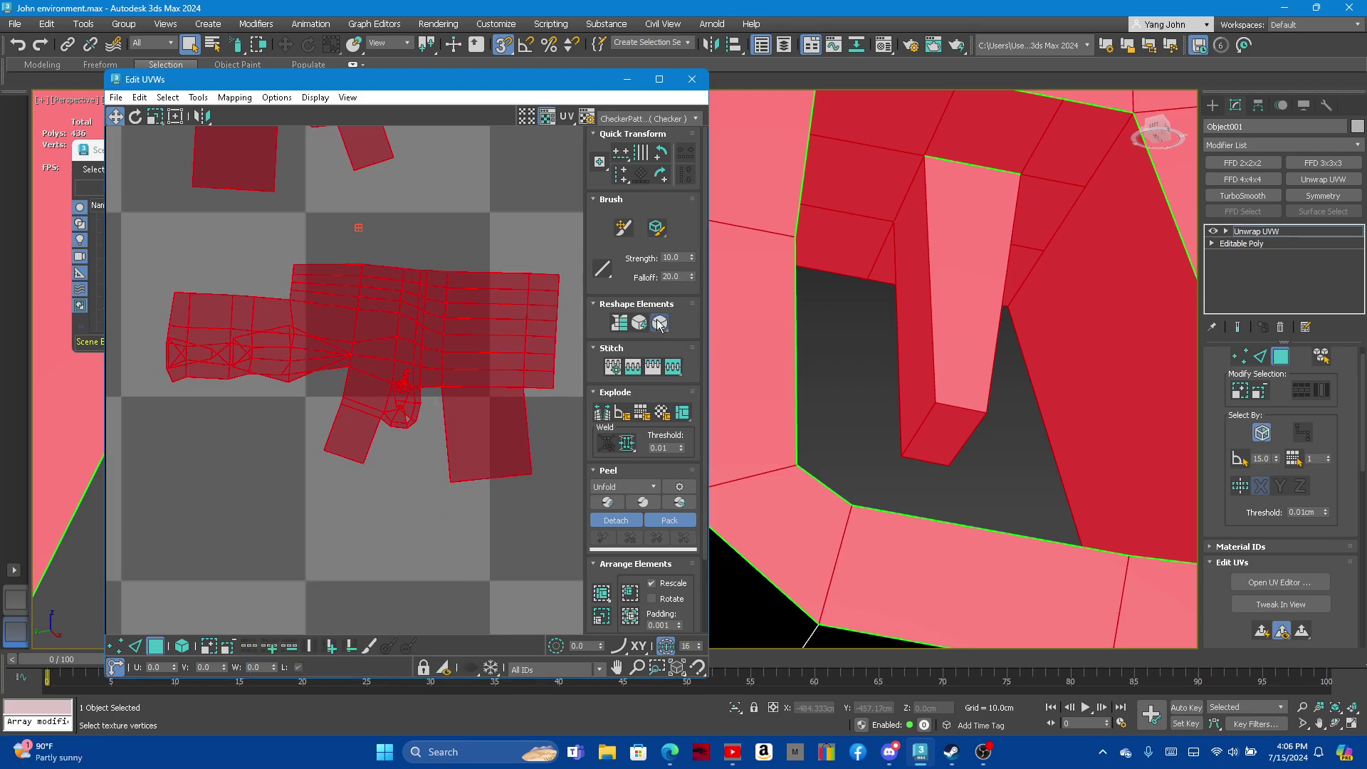
scroll(408, 441, "up", 5)
scroll(385, 274, "up", 3)
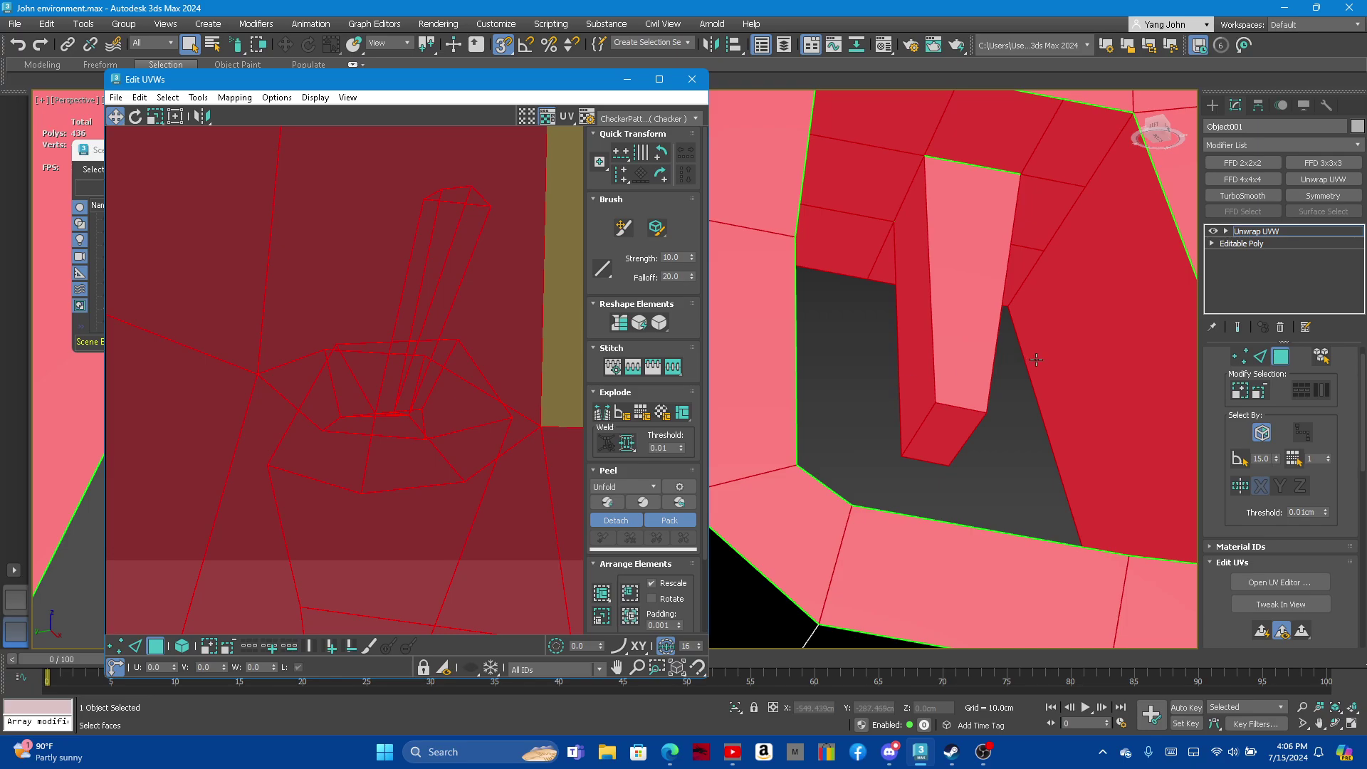
Switch to Face selection and undo a trial relax that misshaped the shell
mouse_move(1036, 359)
middle_mouse_down("alt")
mouse_move(982, 348)
mouse_move(1000, 370)
mouse_move(955, 366)
mouse_move(973, 358)
mouse_move(903, 370)
middle_mouse_up("alt")
left_click(1261, 356)
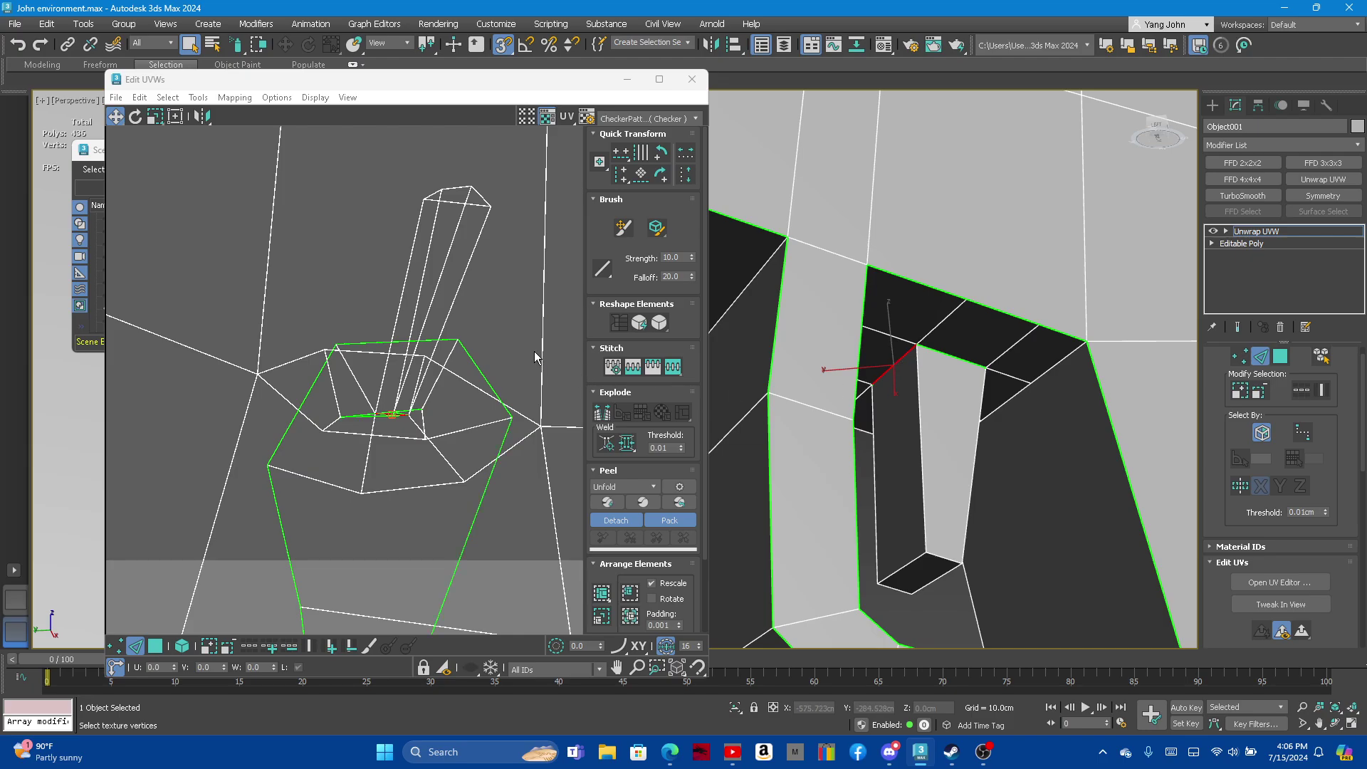
right_click(400, 417)
left_click(346, 456)
middle_click_drag(1026, 420, 1059, 429, "alt")
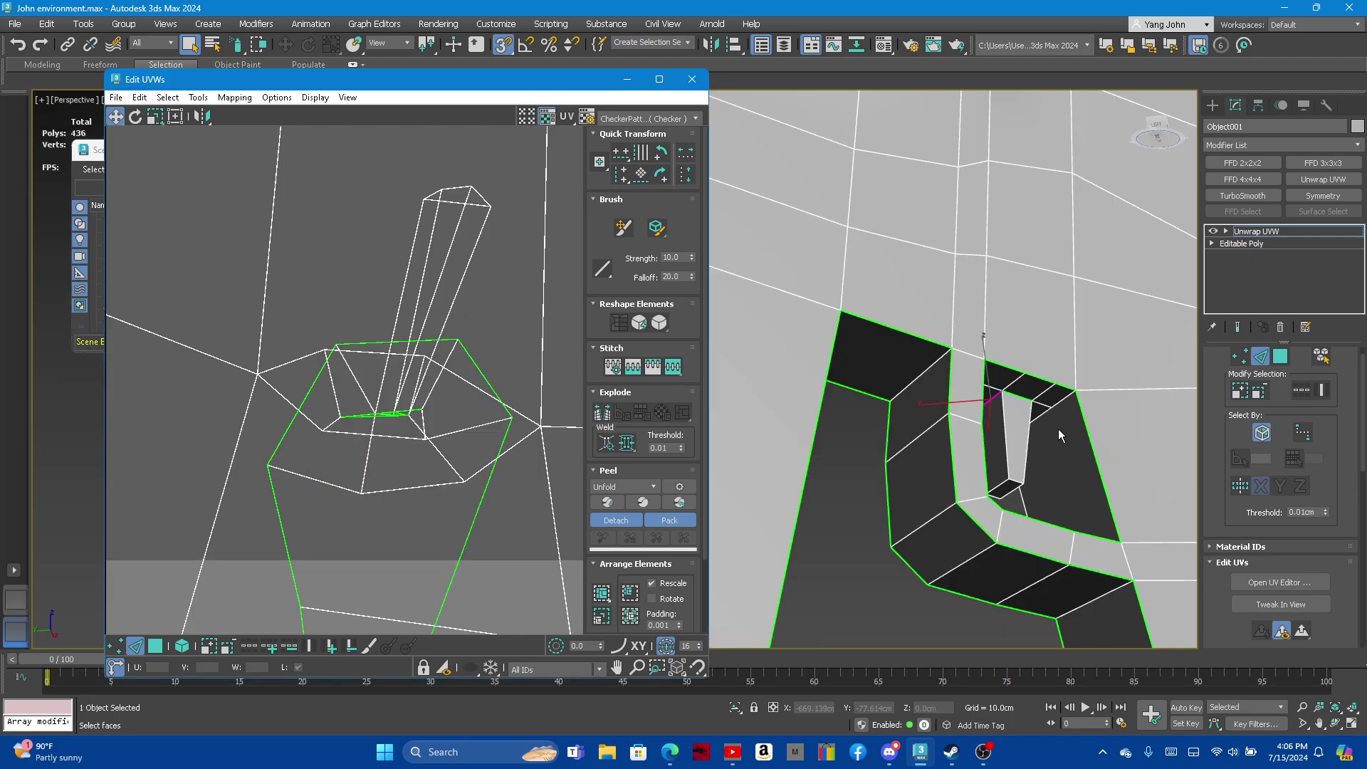
scroll(439, 266, "down", 2)
scroll(439, 266, "down", 3)
scroll(439, 266, "down", 2)
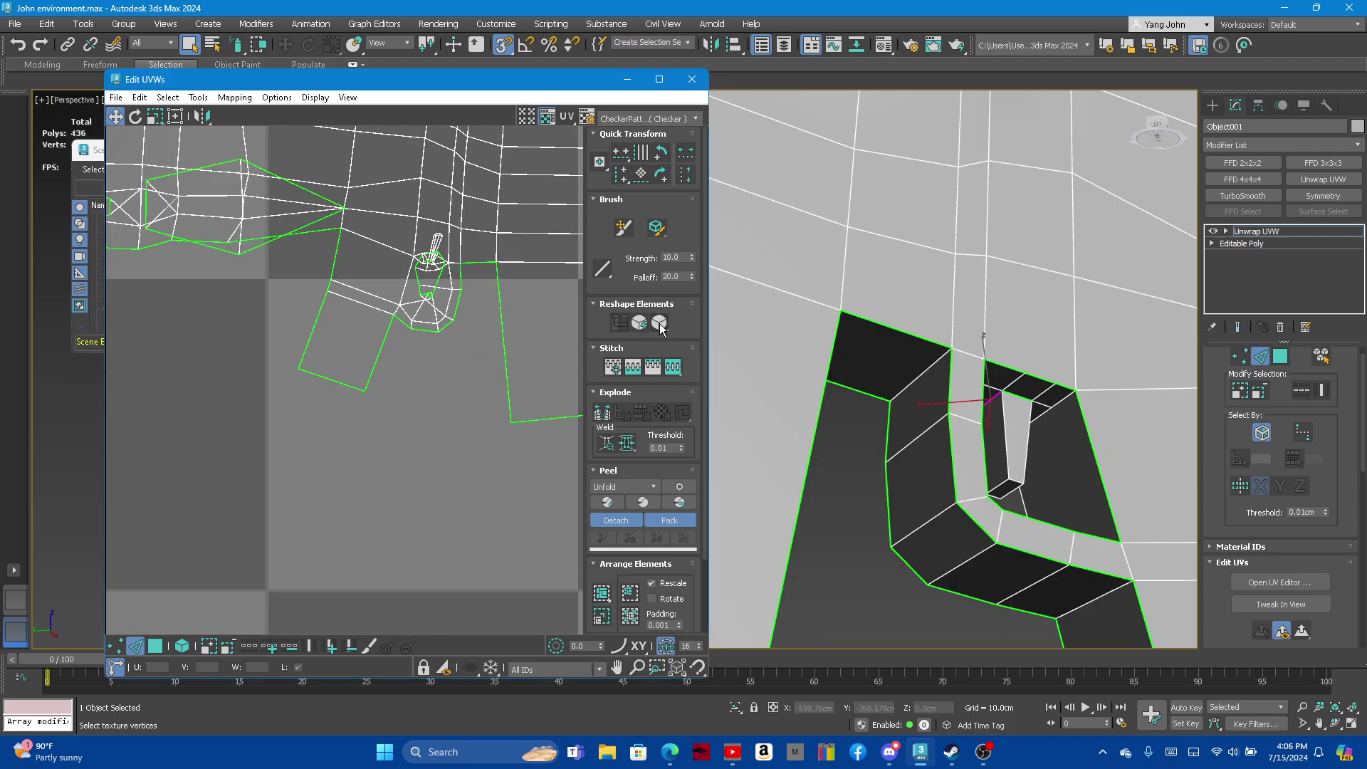
left_click(659, 324)
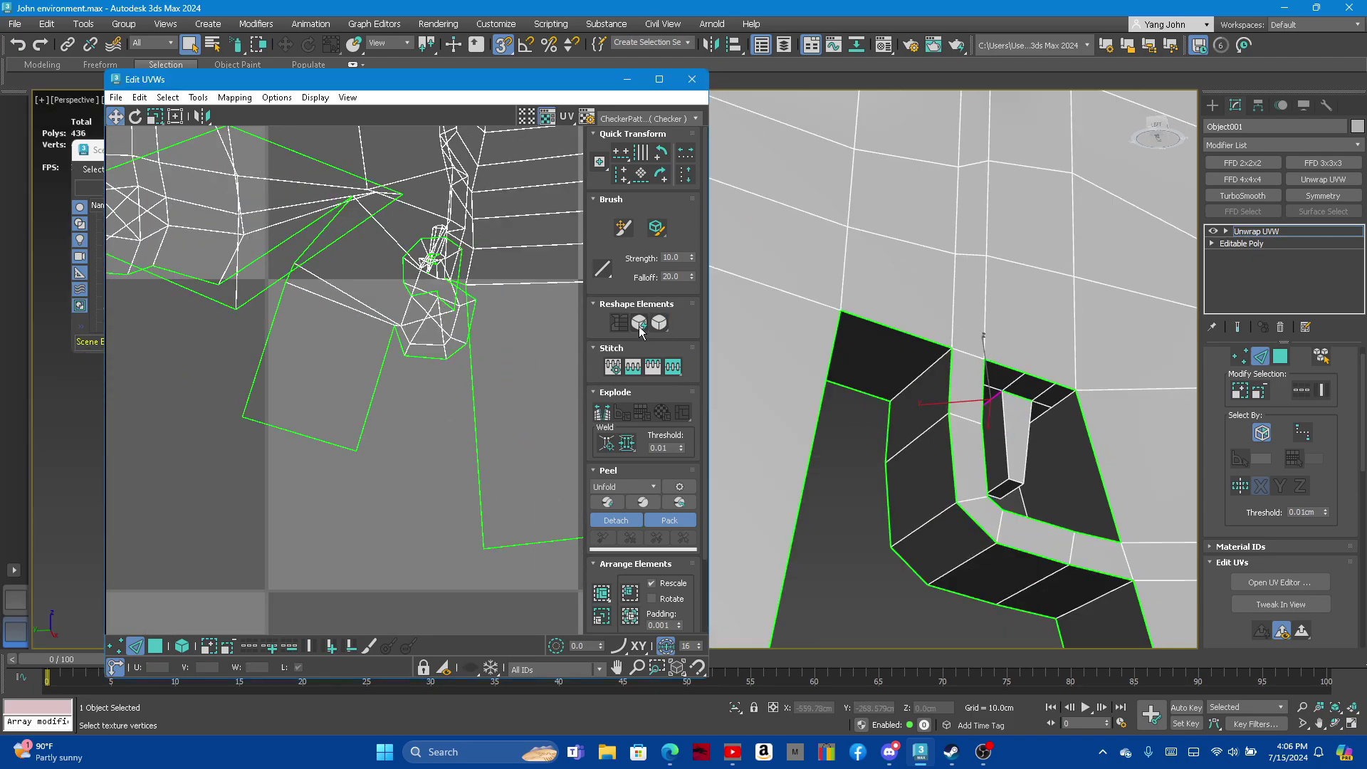
left_click(46, 23)
left_click(64, 46)
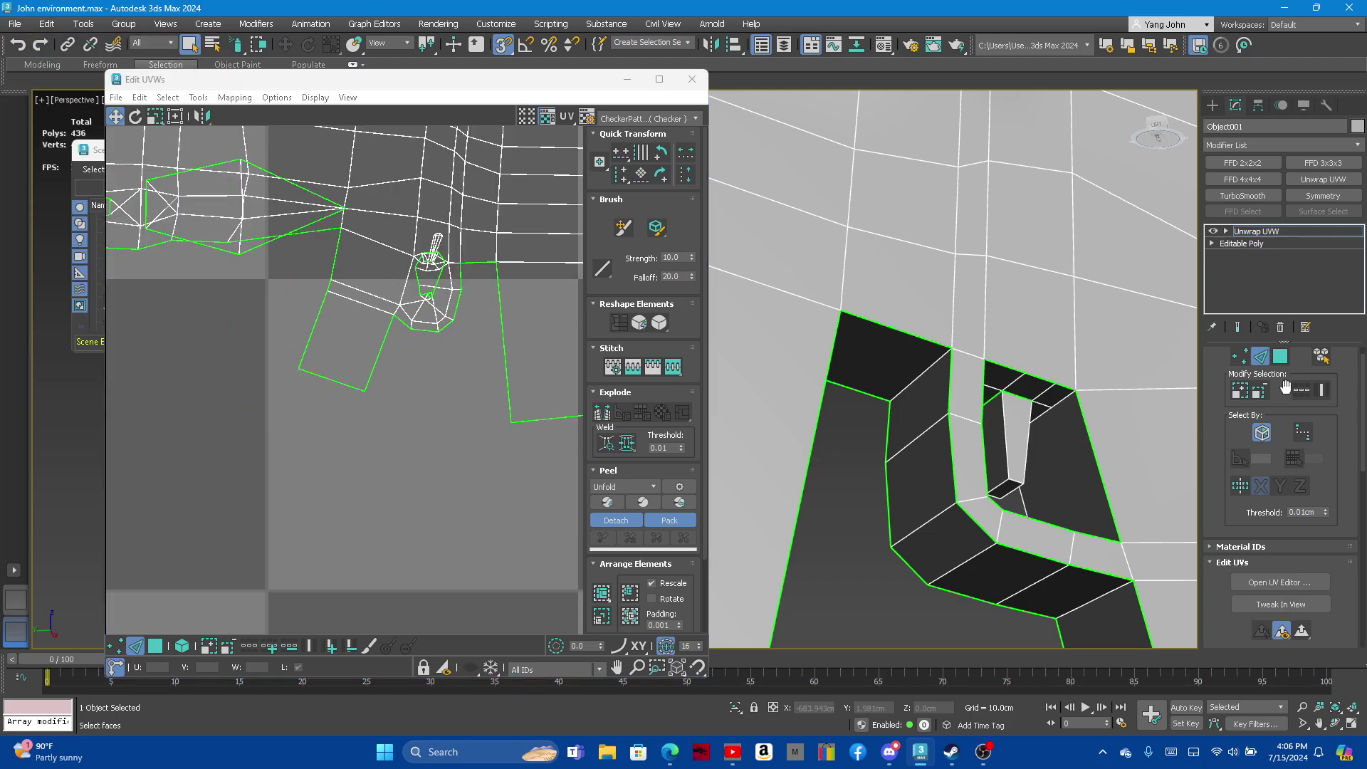
Select the inner column face, pull its UVs out of the layout, and relax it
left_click(1033, 433)
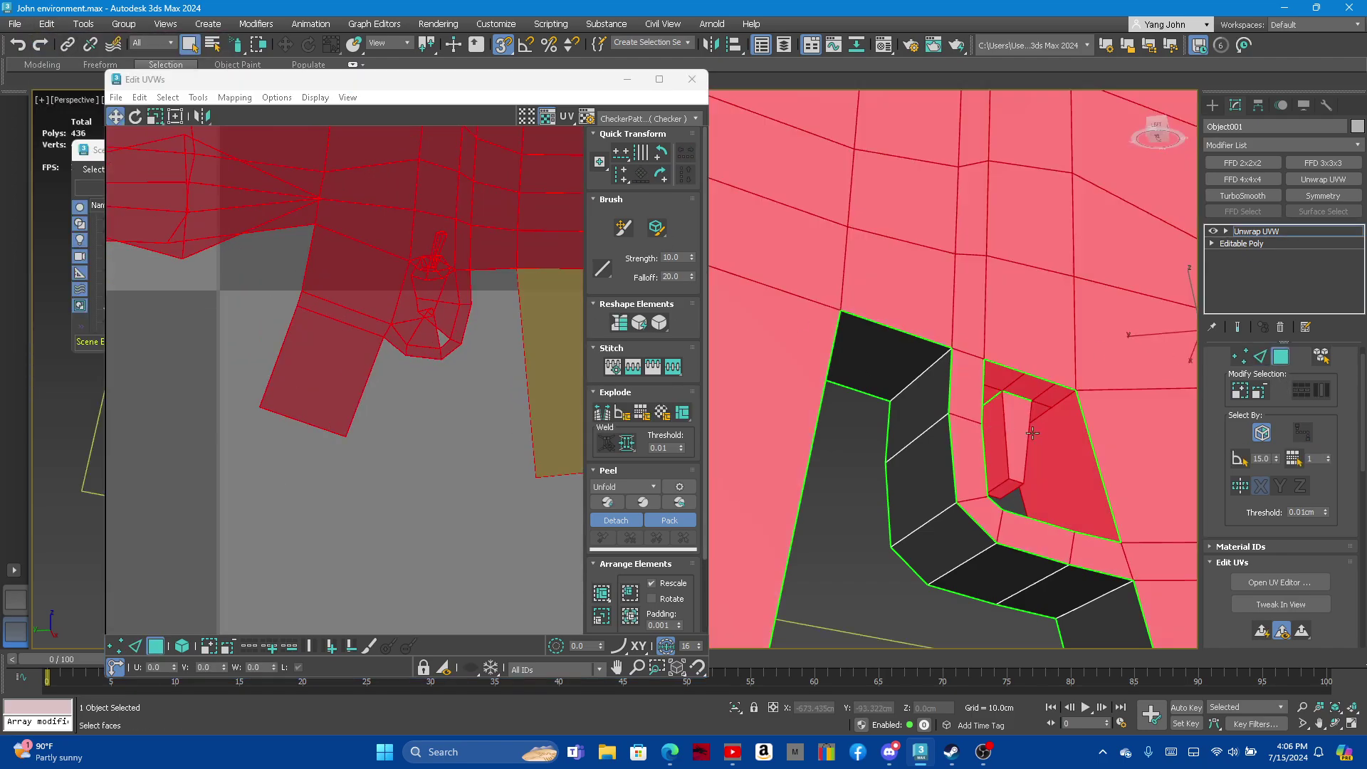
left_click(1015, 414)
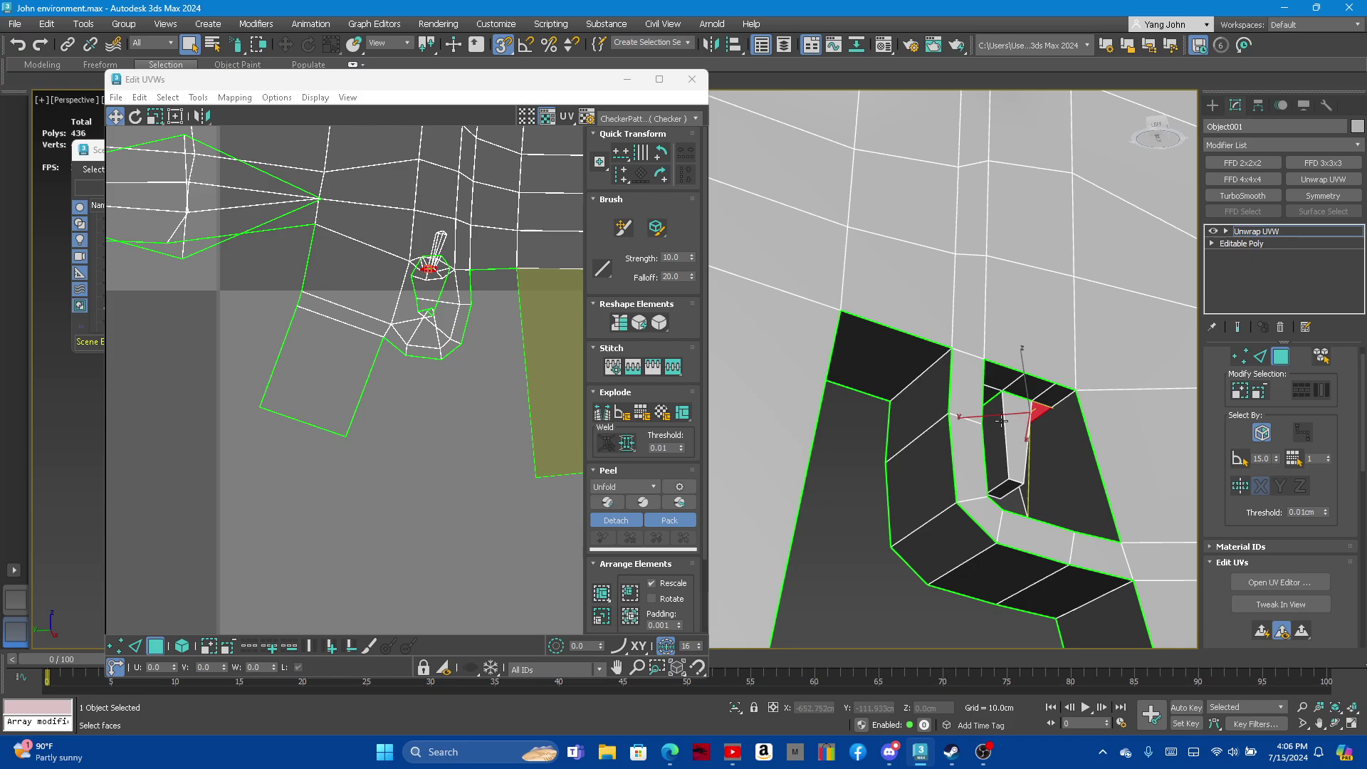
left_click(1002, 421)
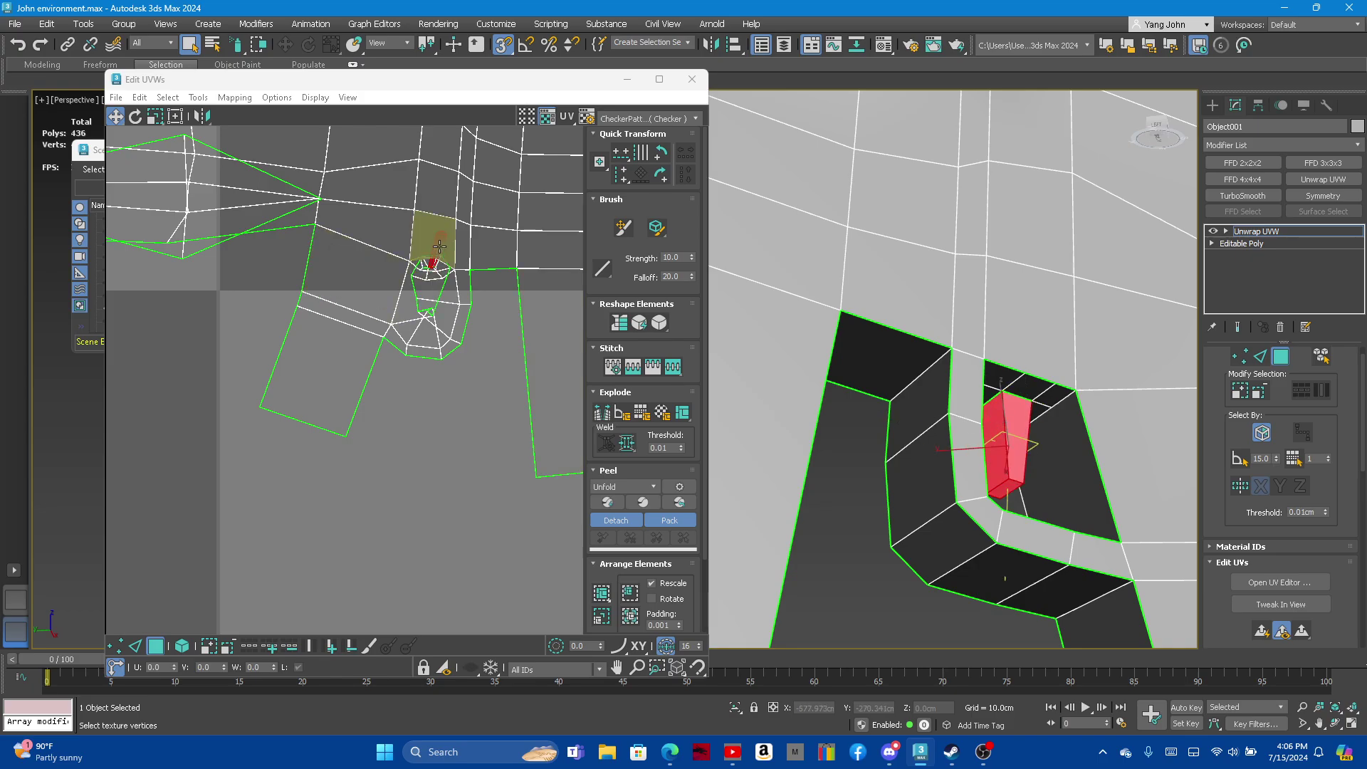
left_click_drag(440, 247, 239, 277)
scroll(314, 342, "down", 3)
scroll(329, 354, "down", 2)
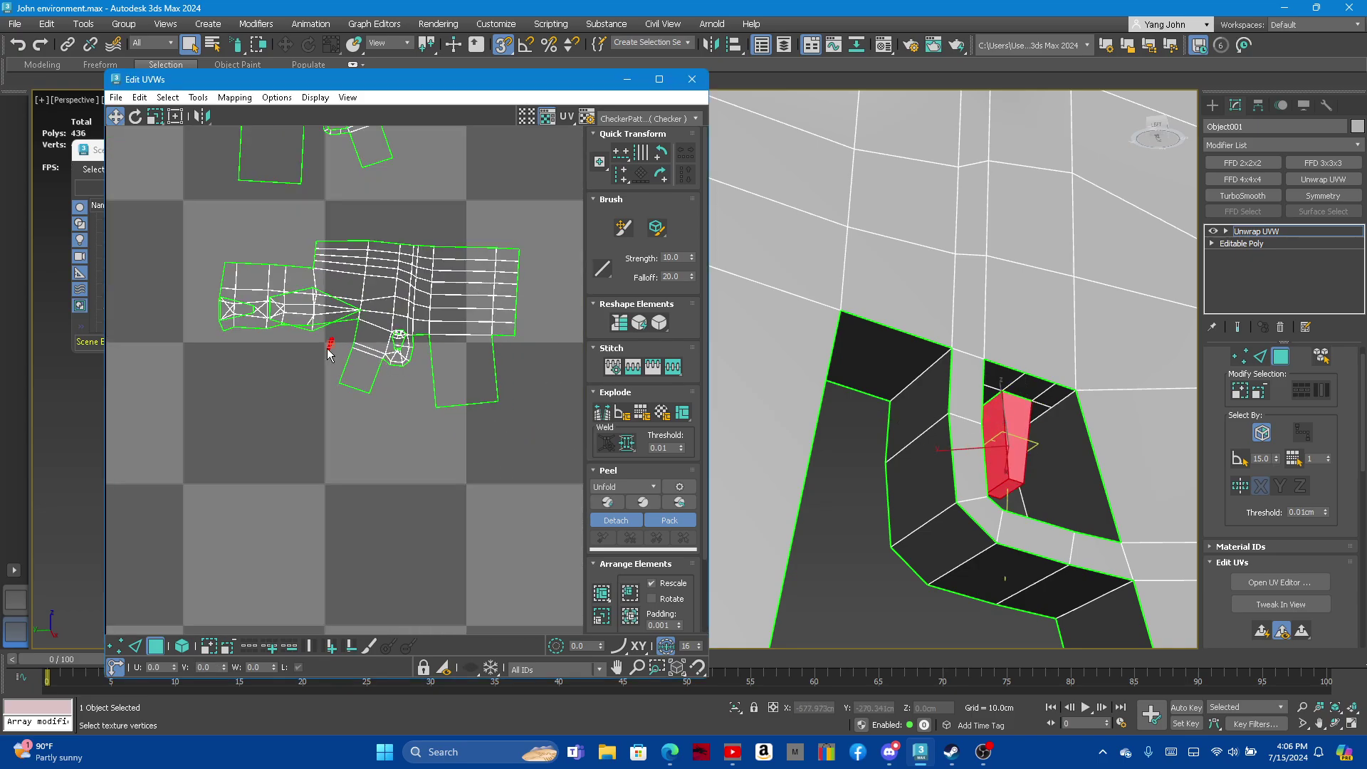
scroll(328, 354, "up", 4)
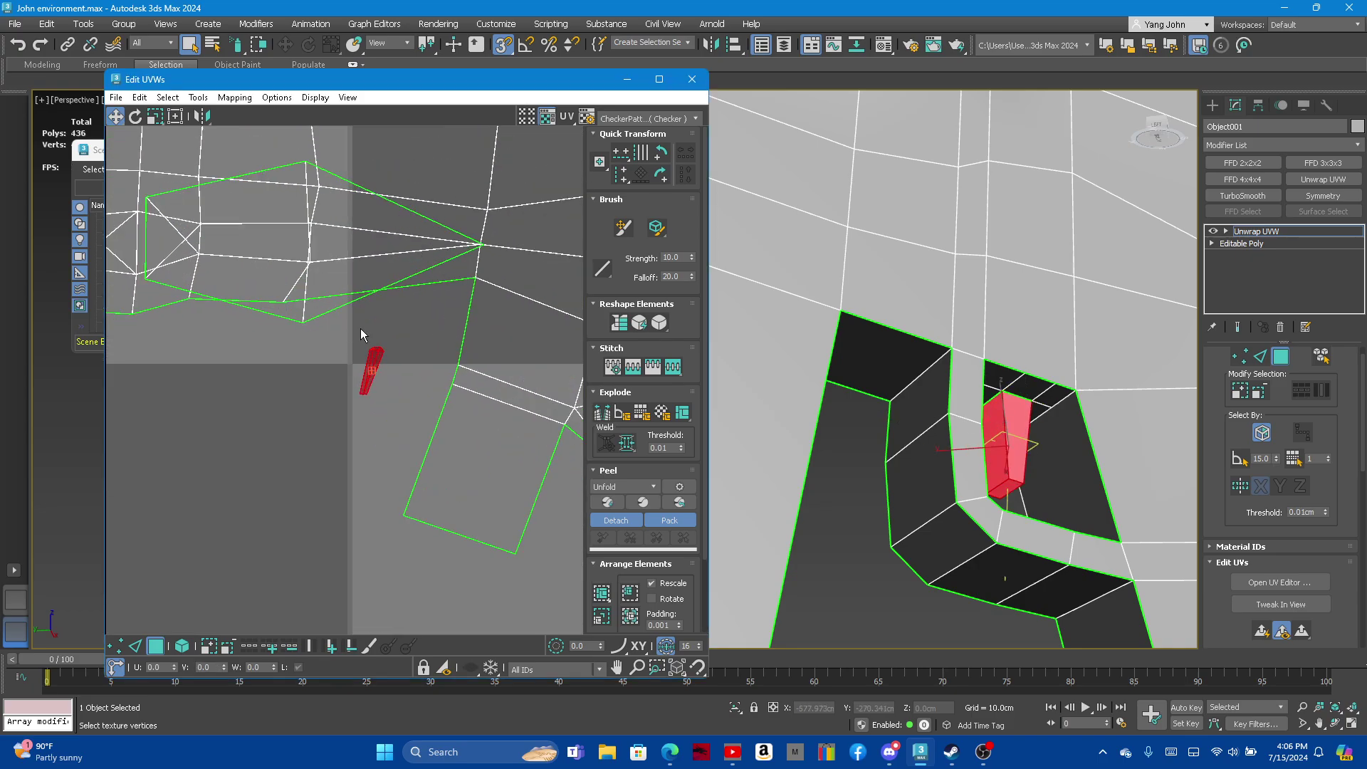
left_click(637, 324)
Clear the current face selection in the UV editor
left_click(50, 26)
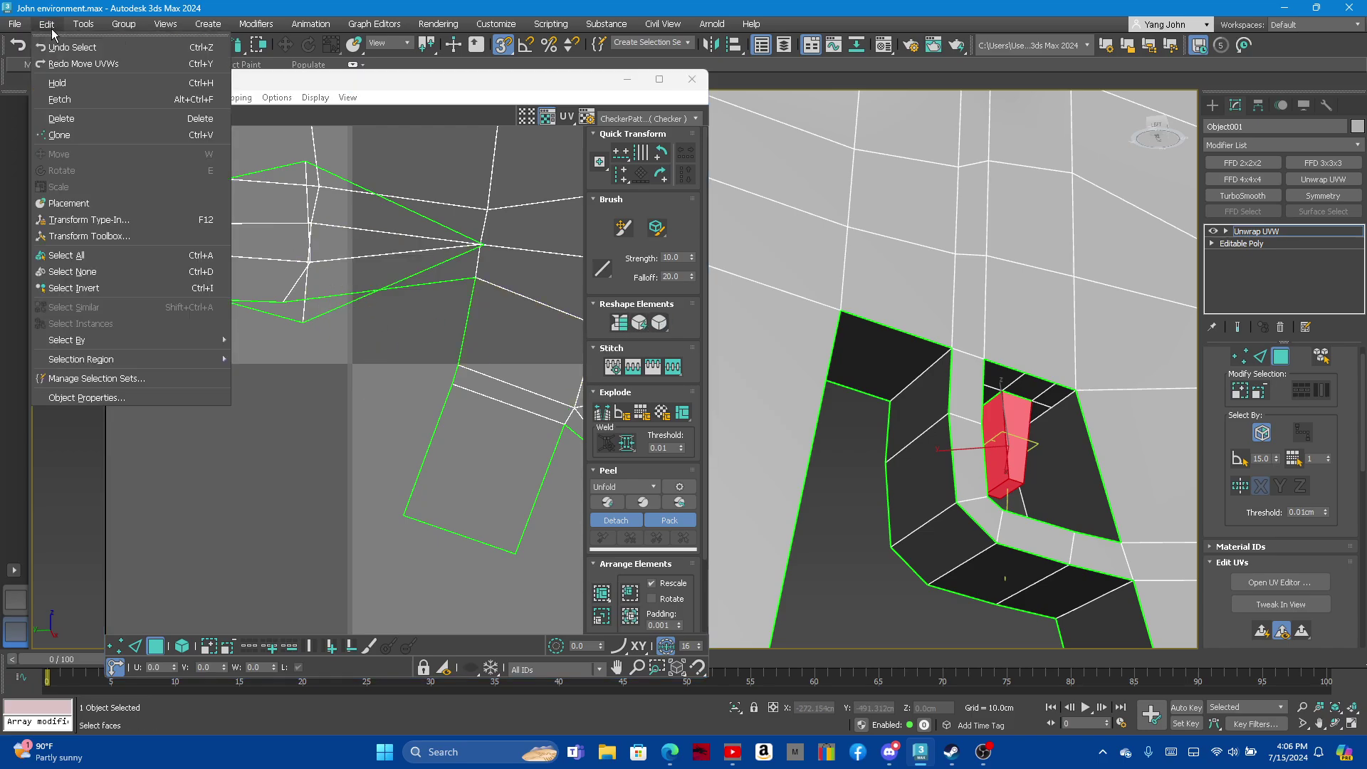
key("Escape")
left_click(309, 471)
scroll(427, 342, "down", 5)
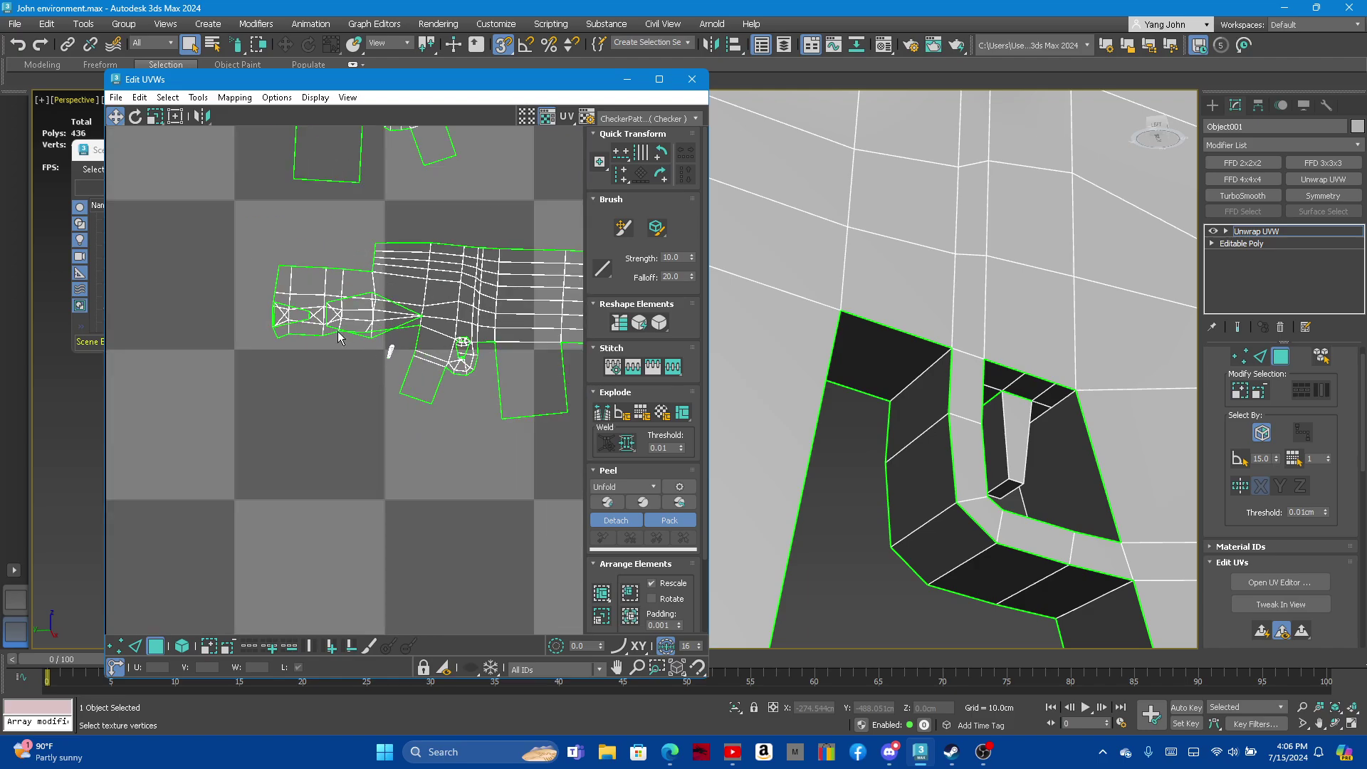
scroll(339, 338, "down", 5)
scroll(340, 342, "up", 3)
scroll(341, 346, "down", 1)
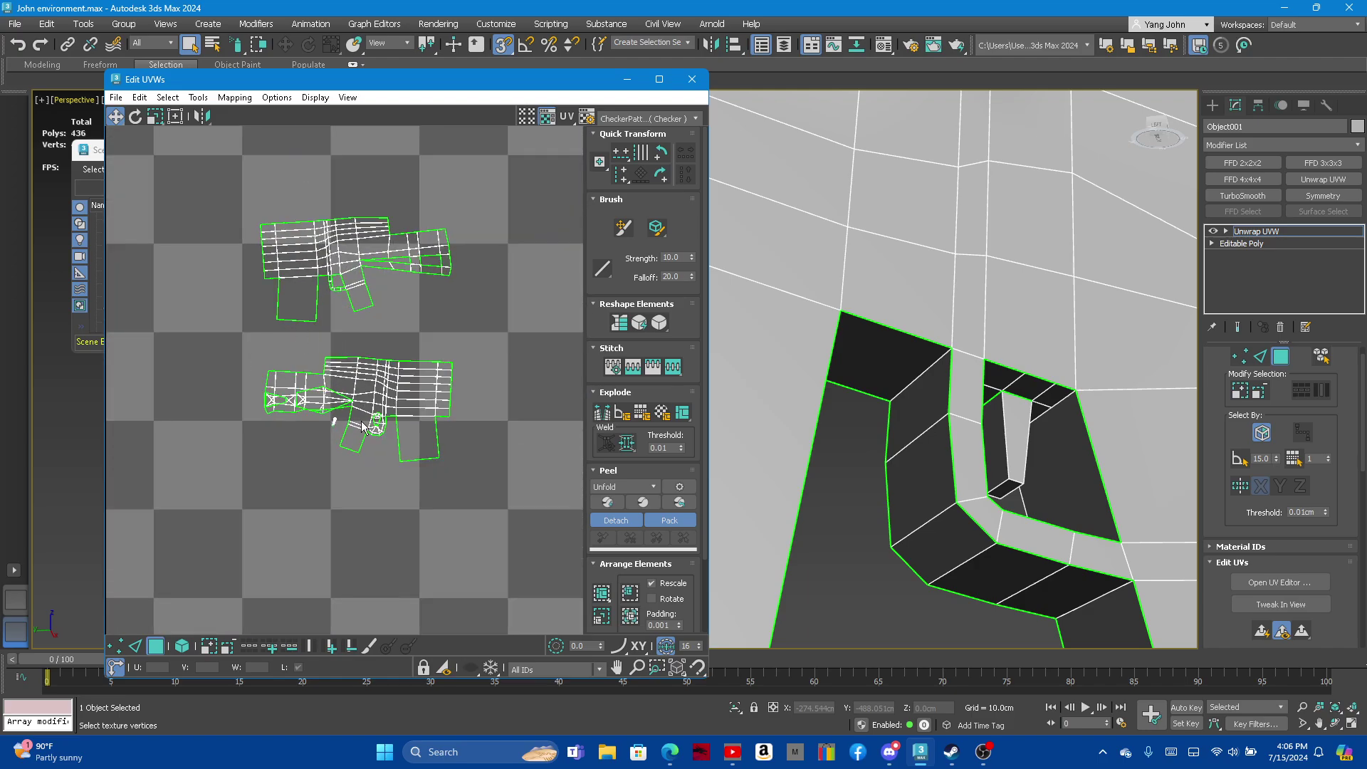
Marquee-select the lower gun UV cluster, move it up and left, then deselect
left_click_drag(250, 344, 506, 513)
left_click(1260, 358)
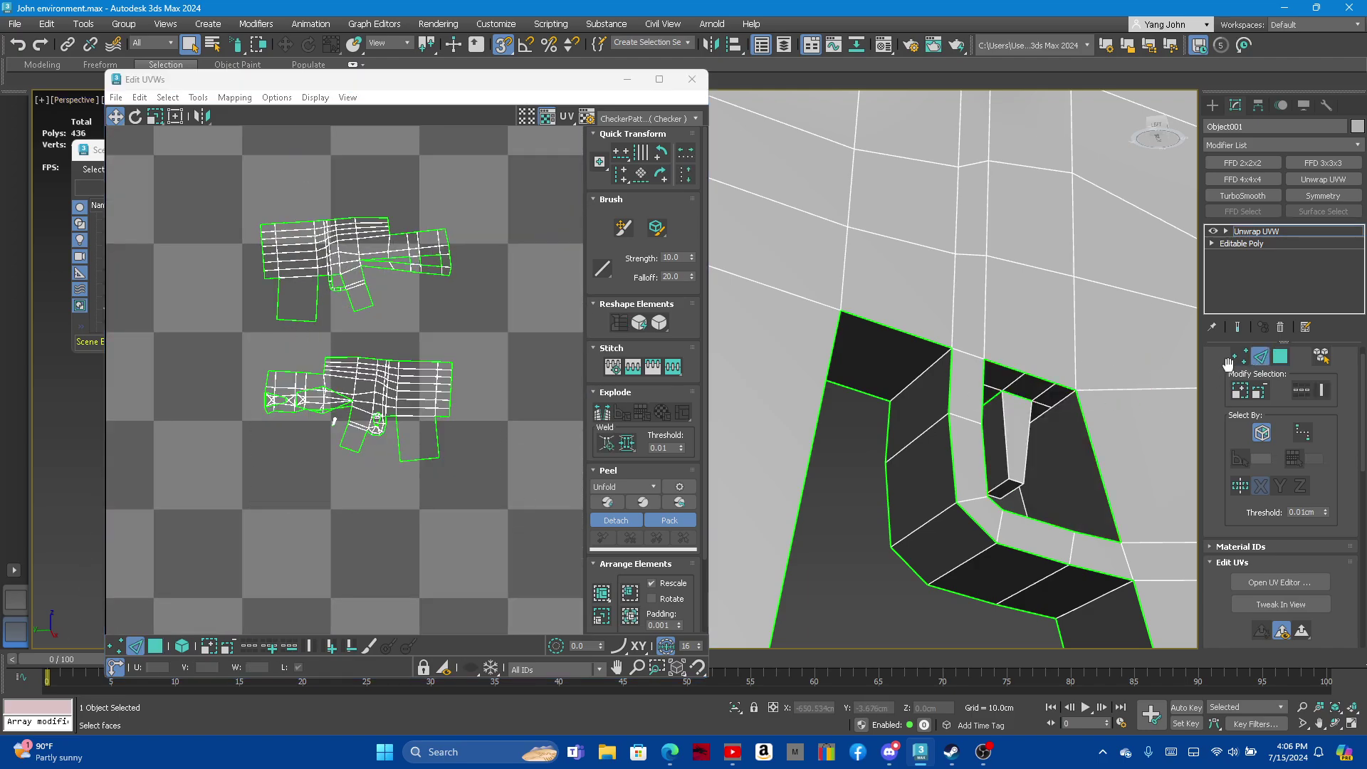
left_click(1280, 358)
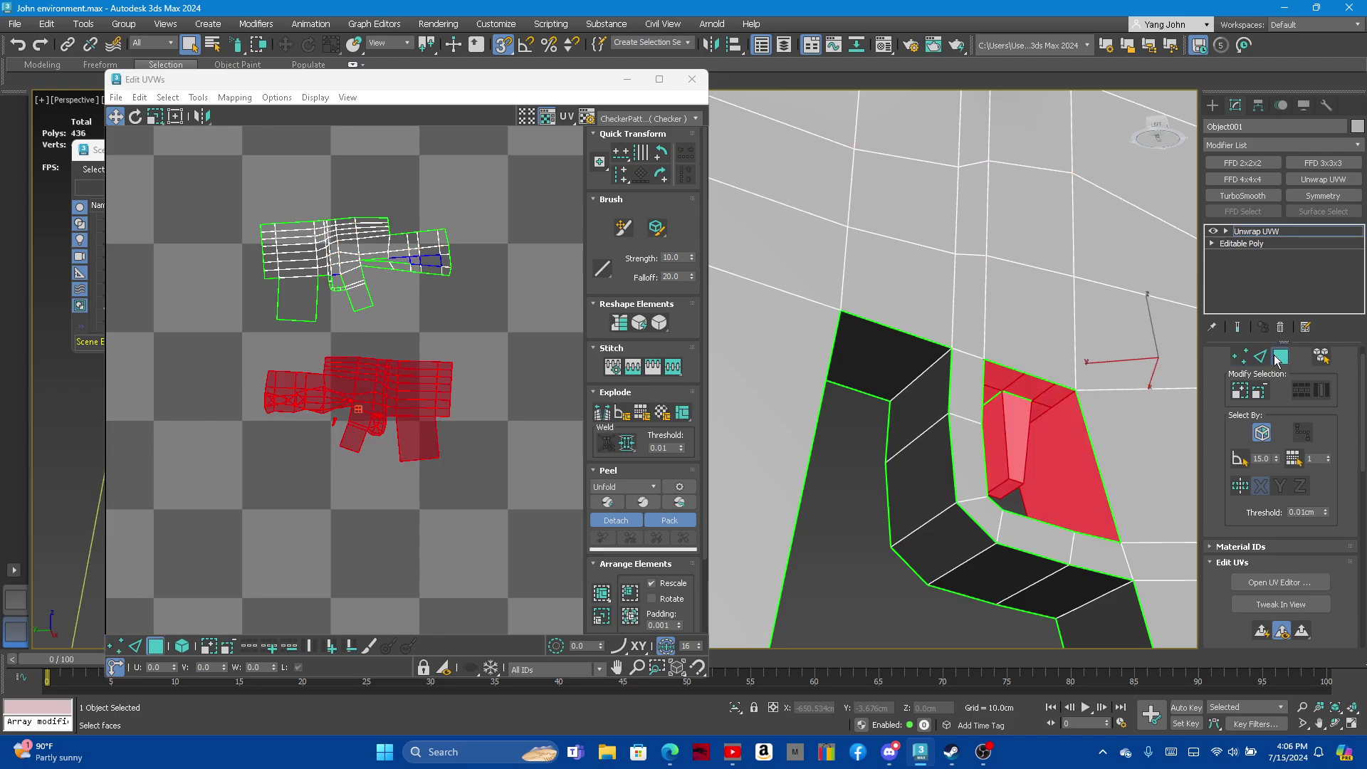
left_click_drag(366, 381, 357, 359)
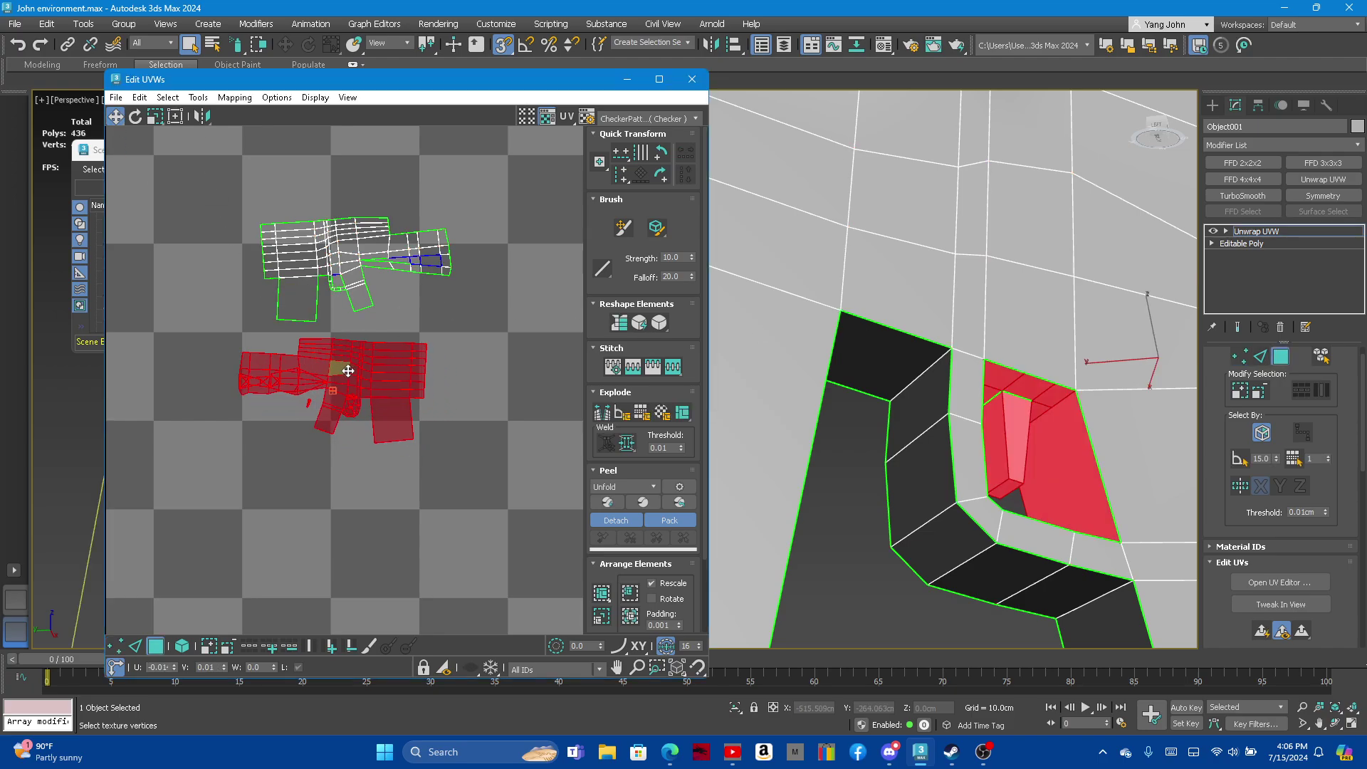
left_click(227, 389)
Frame the gun with Z and orbit around it
key("z")
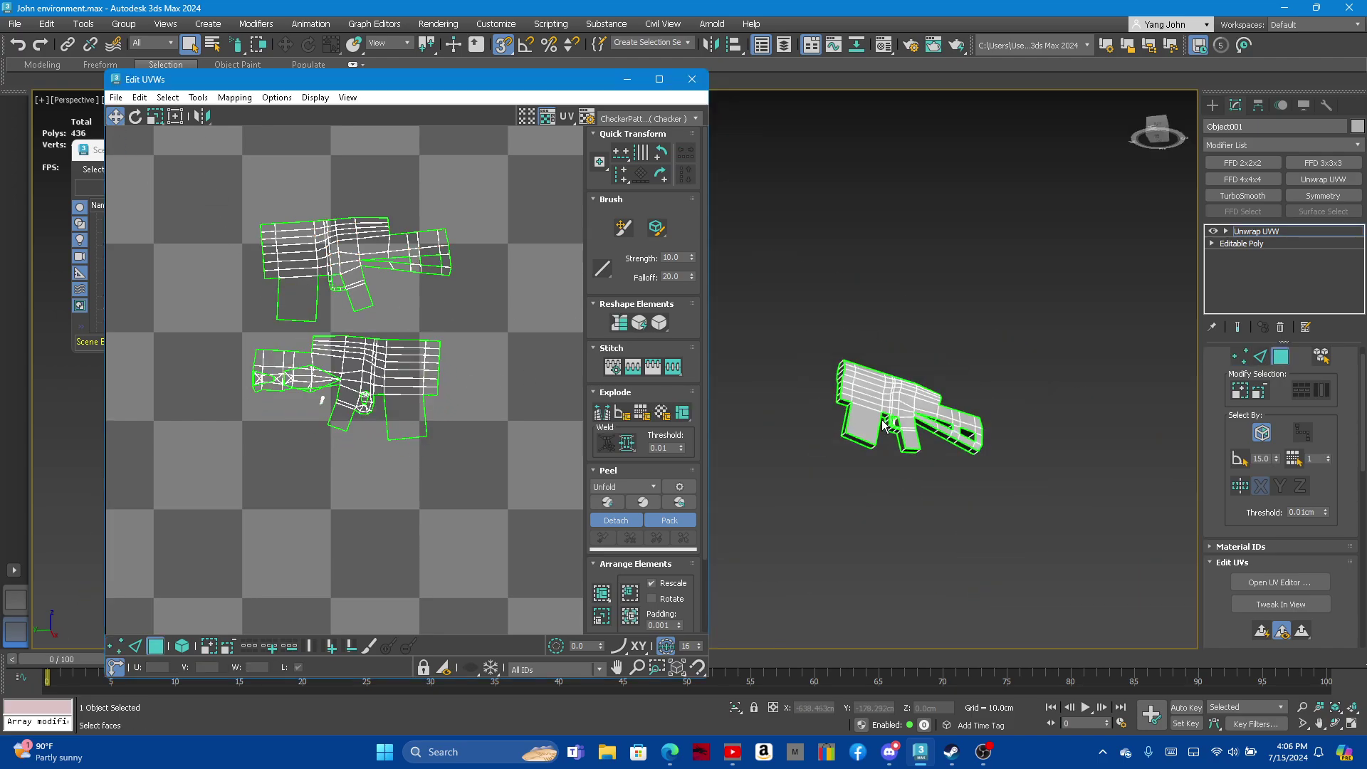
mouse_move(739, 409)
middle_mouse_down("alt")
mouse_move(799, 481)
mouse_move(1016, 499)
mouse_move(922, 463)
middle_mouse_up("alt")
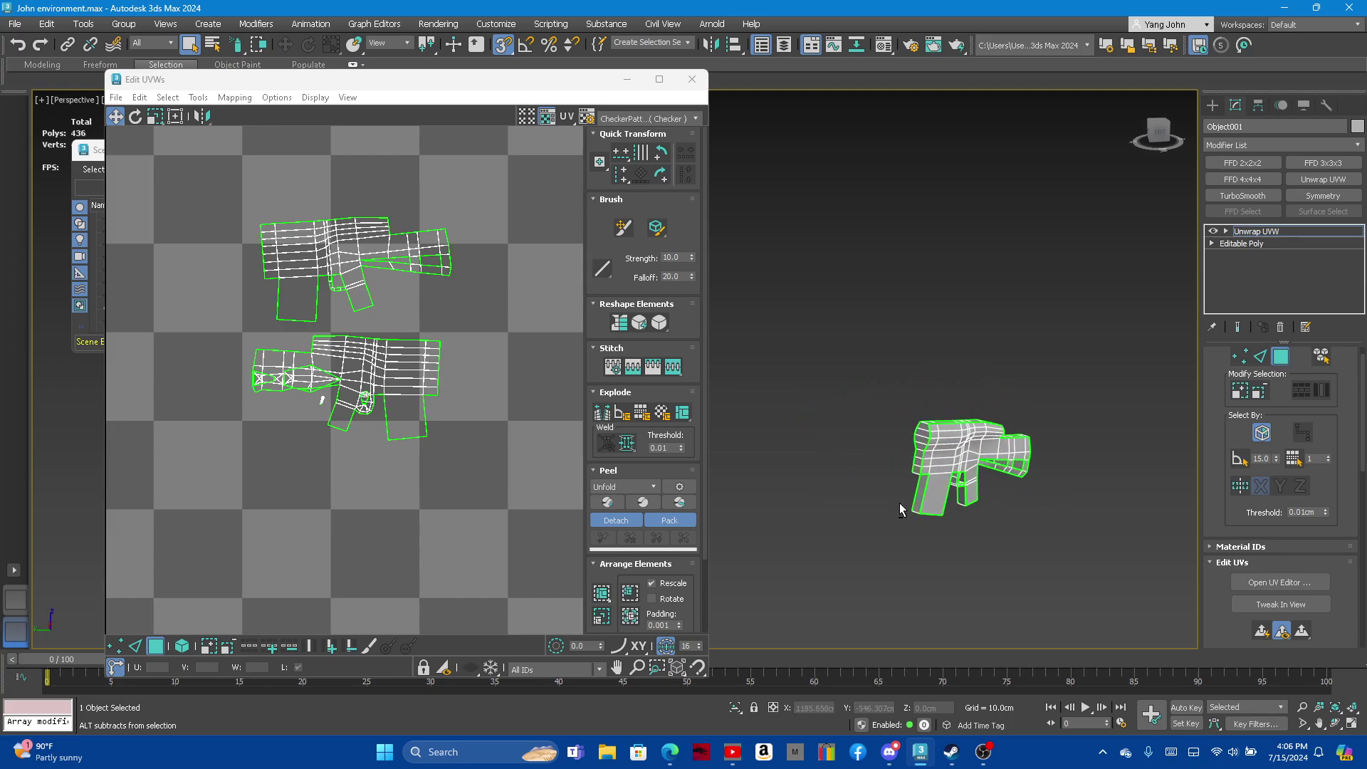
scroll(926, 463, "down", 5)
scroll(933, 449, "up", 4)
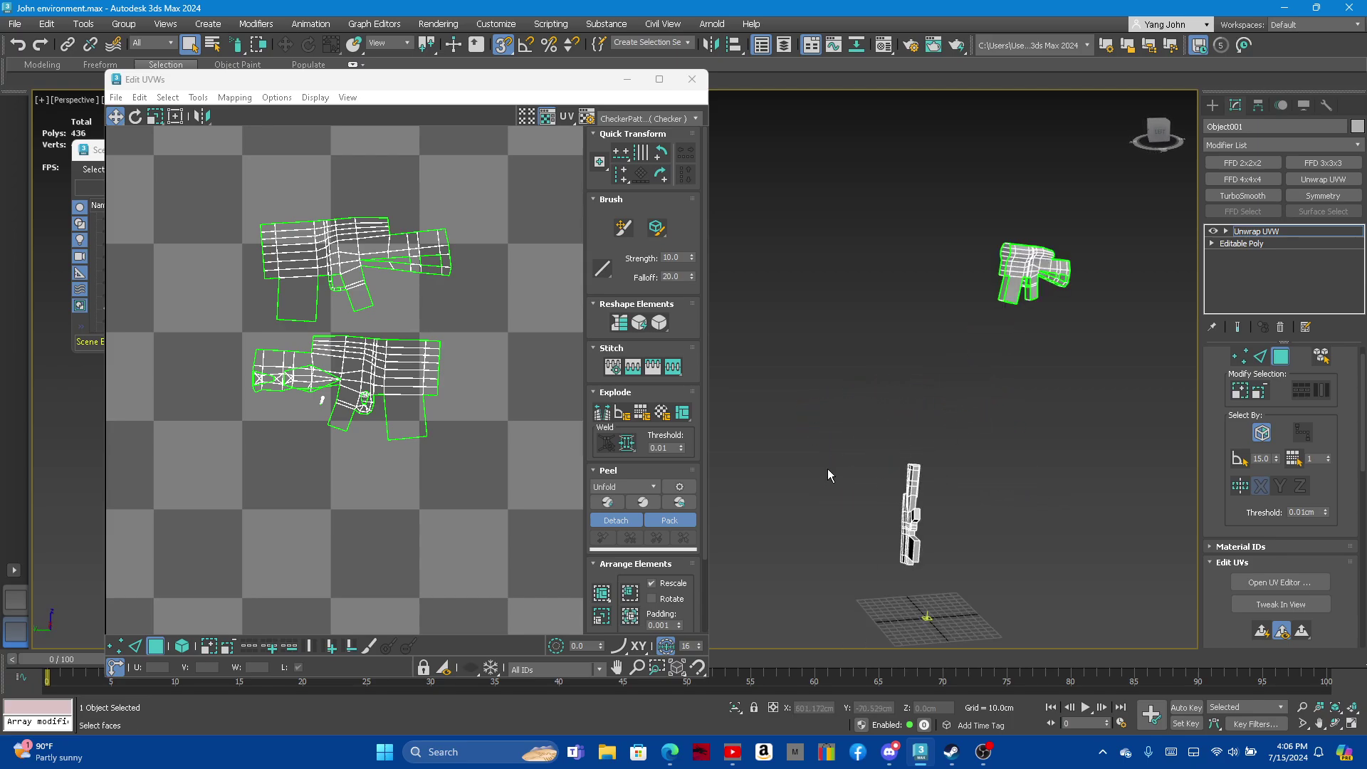
Copy the Unwrap UVW modifier from its right-click menu
right_click(1272, 238)
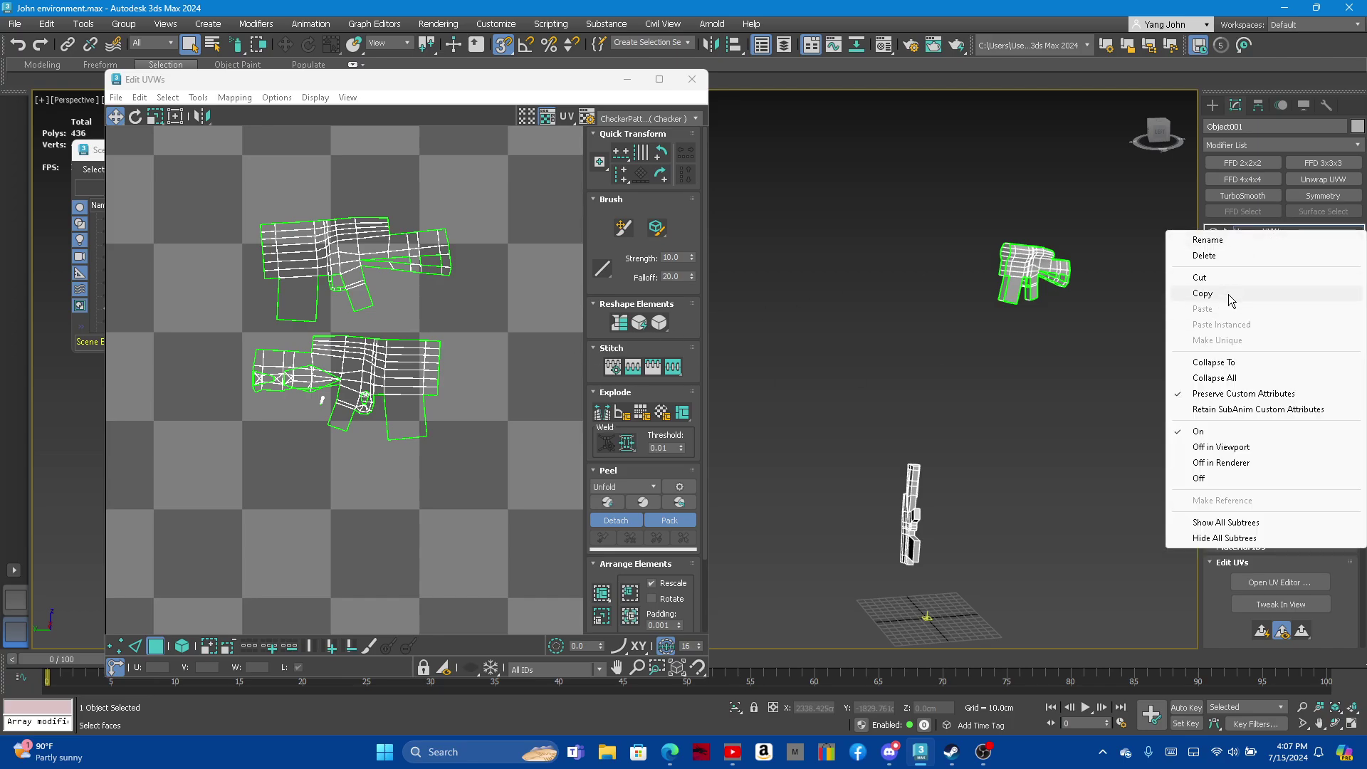
left_click(1203, 293)
scroll(428, 376, "down", 3)
scroll(427, 376, "down", 2)
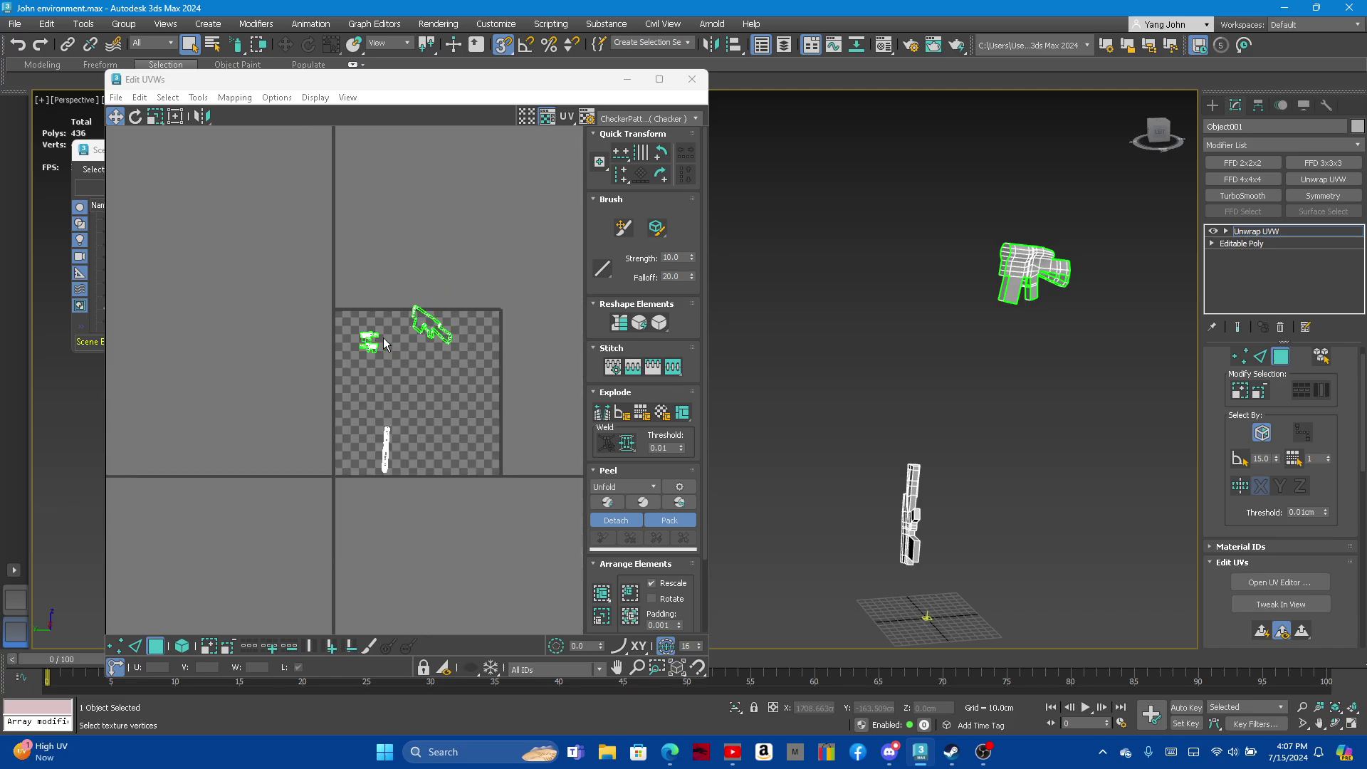
scroll(427, 376, "down", 2)
scroll(420, 356, "up", 3)
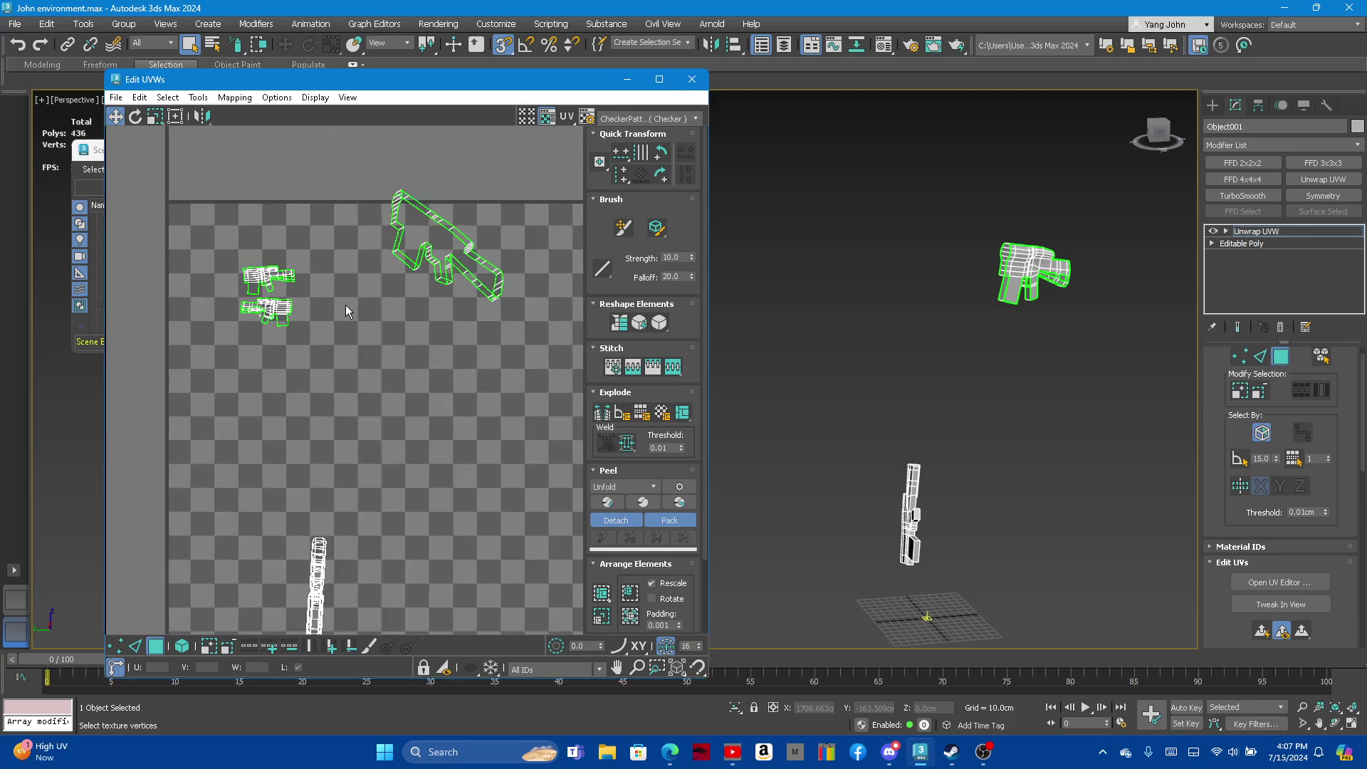
Marquee-select the large gun-outline UV island and relax it
mouse_move(367, 158)
left_mouse_down()
mouse_move(453, 278)
mouse_move(571, 397)
left_mouse_up()
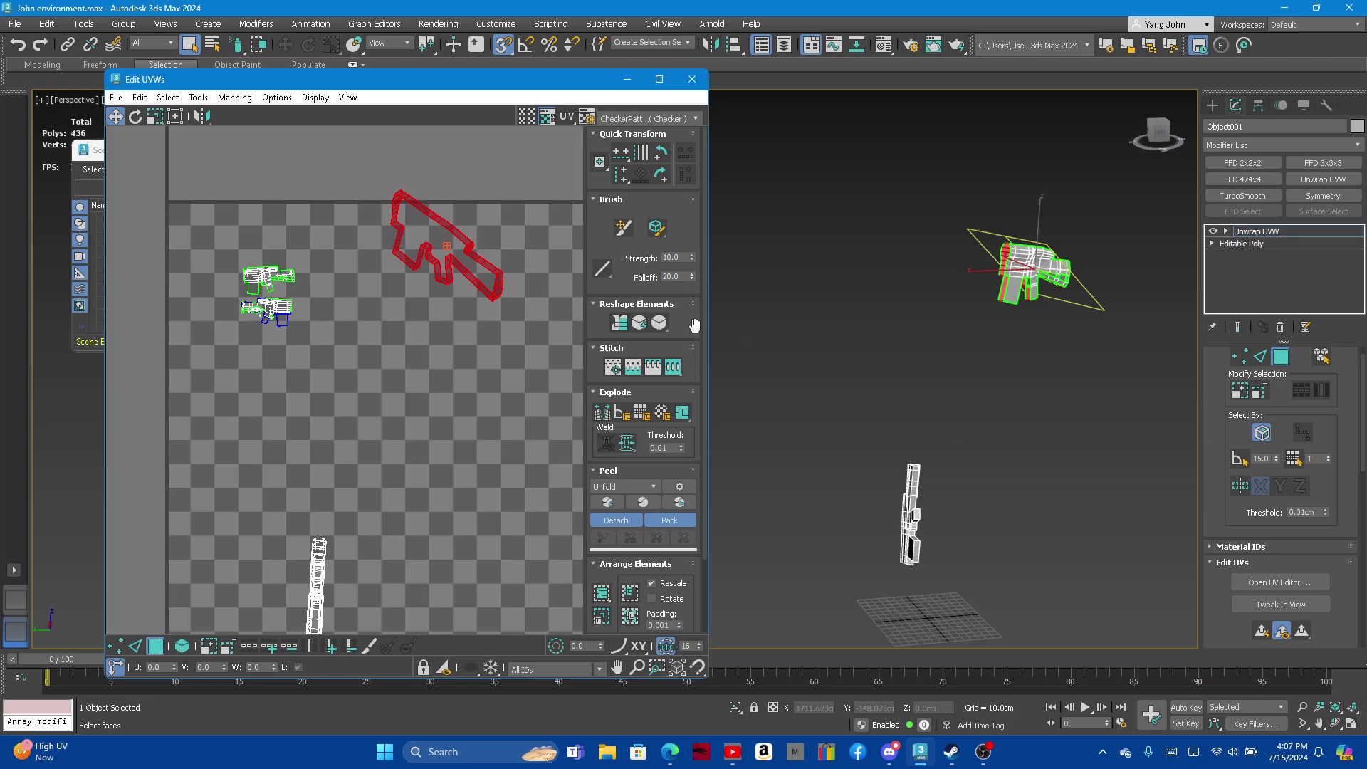
left_click(660, 323)
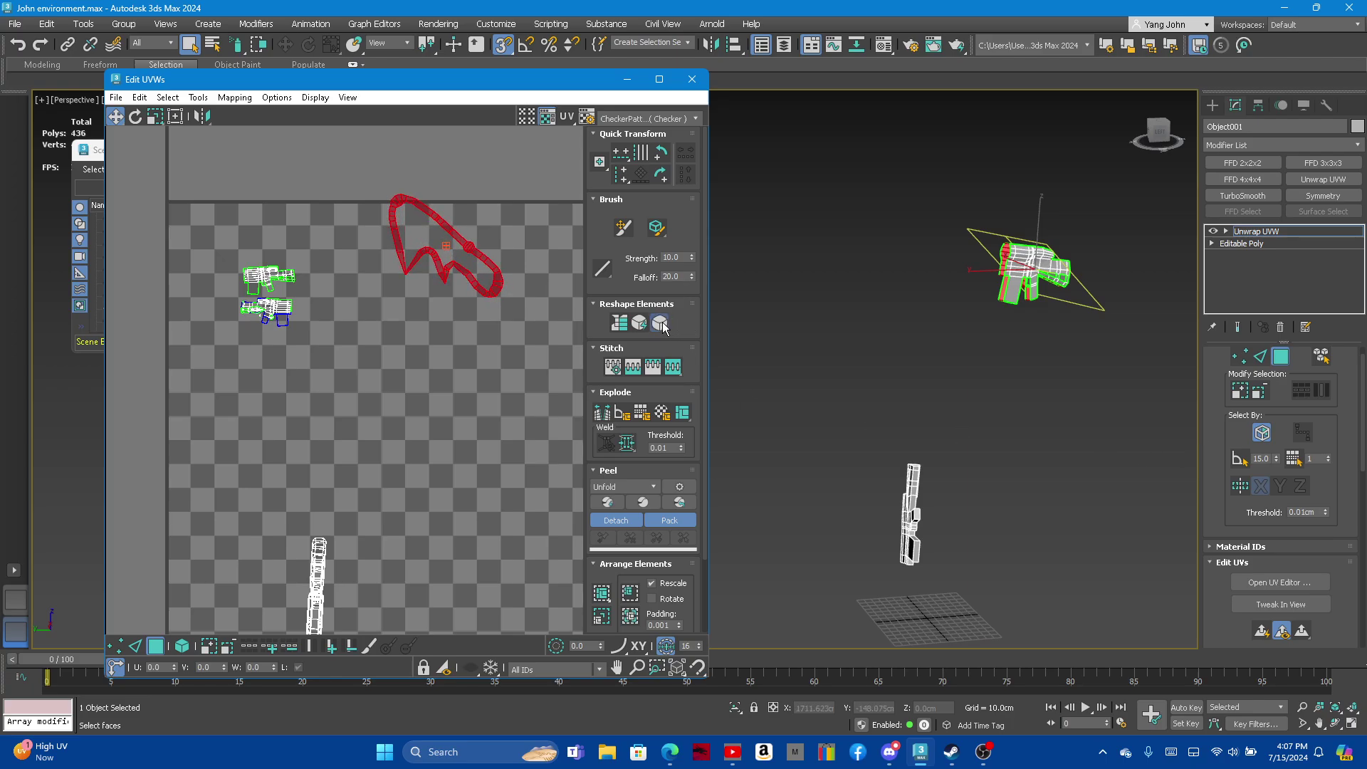
scroll(1004, 301, "up", 2)
scroll(1004, 301, "up", 3)
scroll(1004, 301, "up", 2)
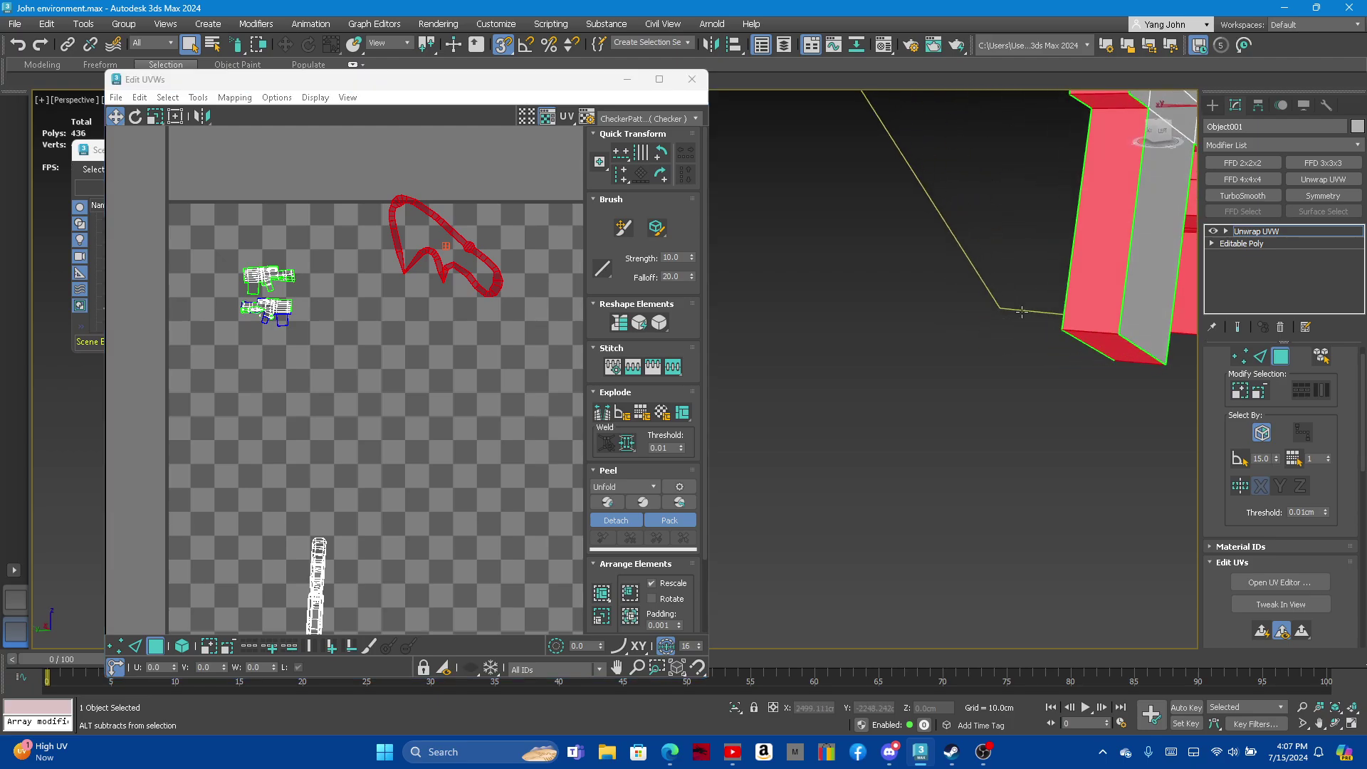
scroll(1005, 301, "down", 2)
Select the grey face's bottom edge, return to Face mode, and relax again
middle_click_drag(1004, 301, 1084, 322, "alt")
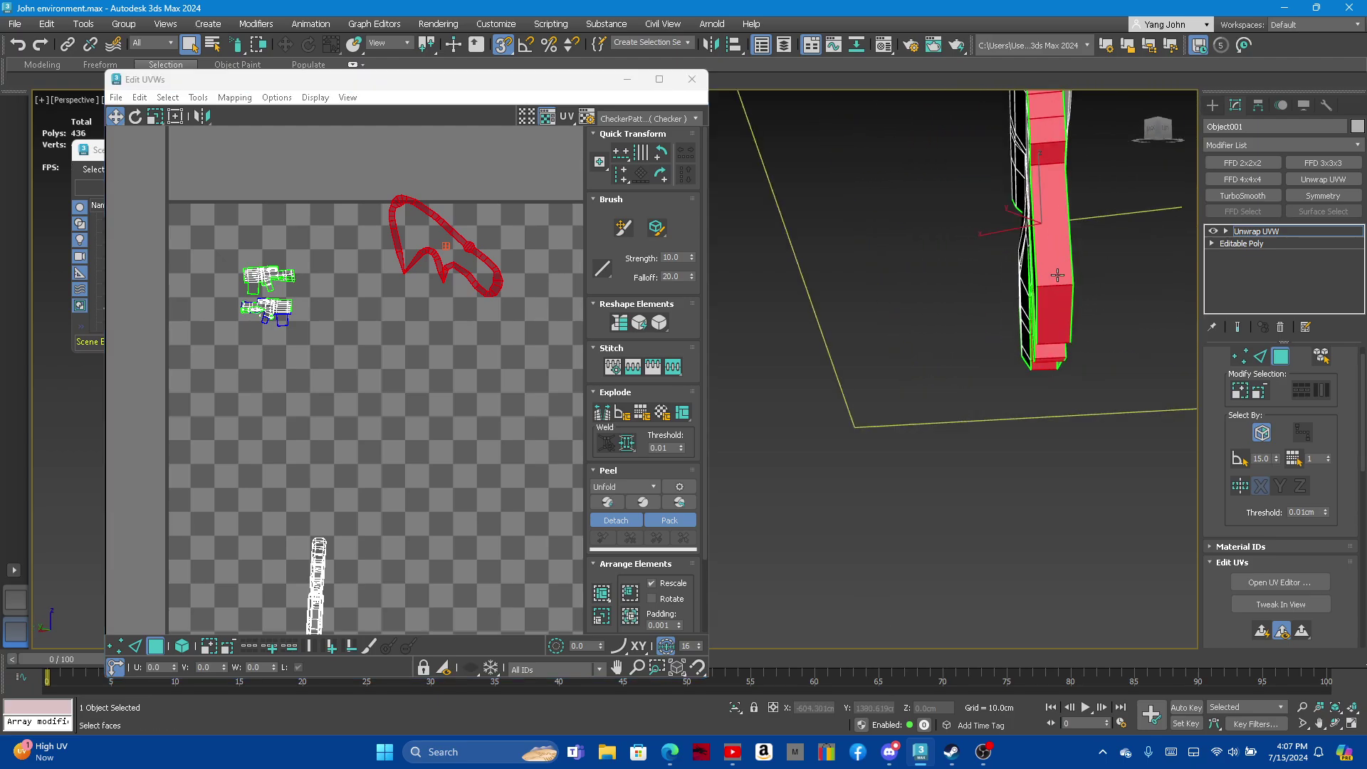
left_click(1261, 356)
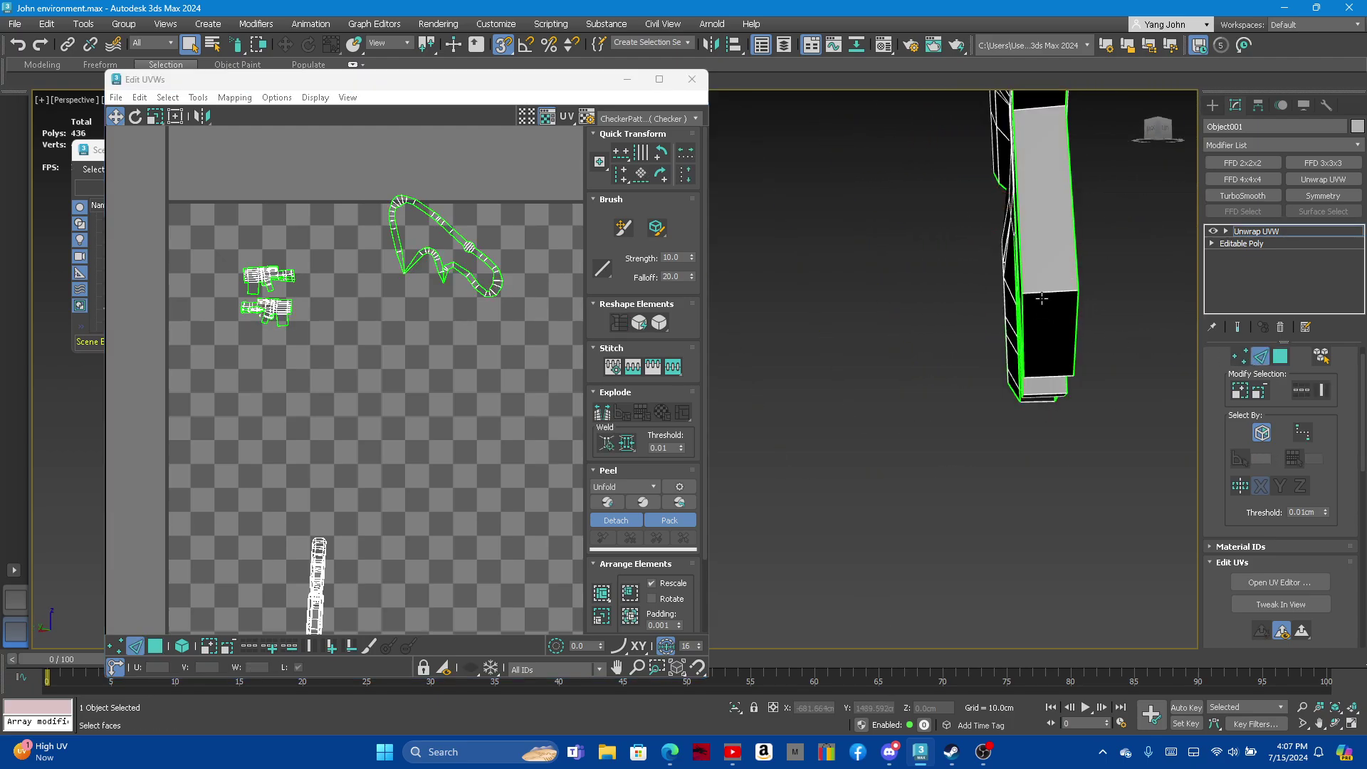
left_click(1040, 292)
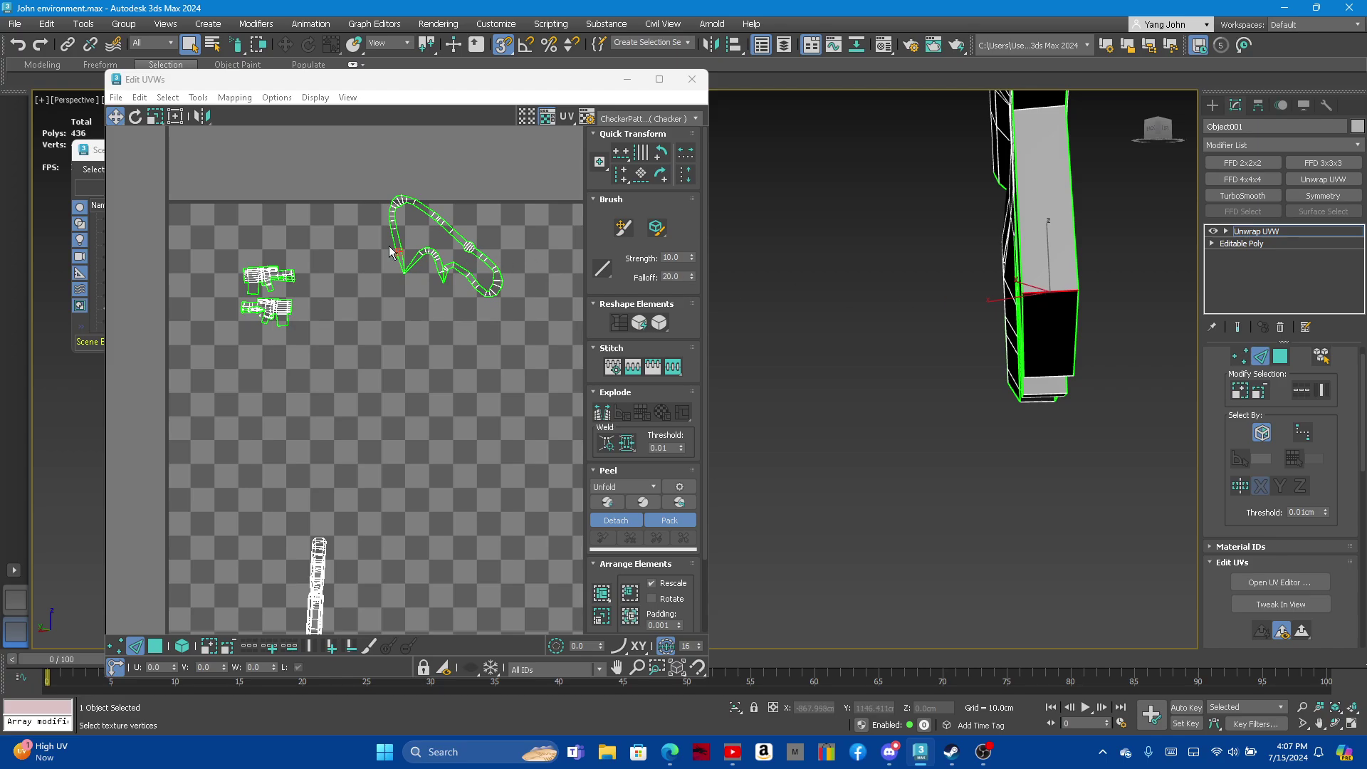
right_click(390, 251)
left_click(1282, 359)
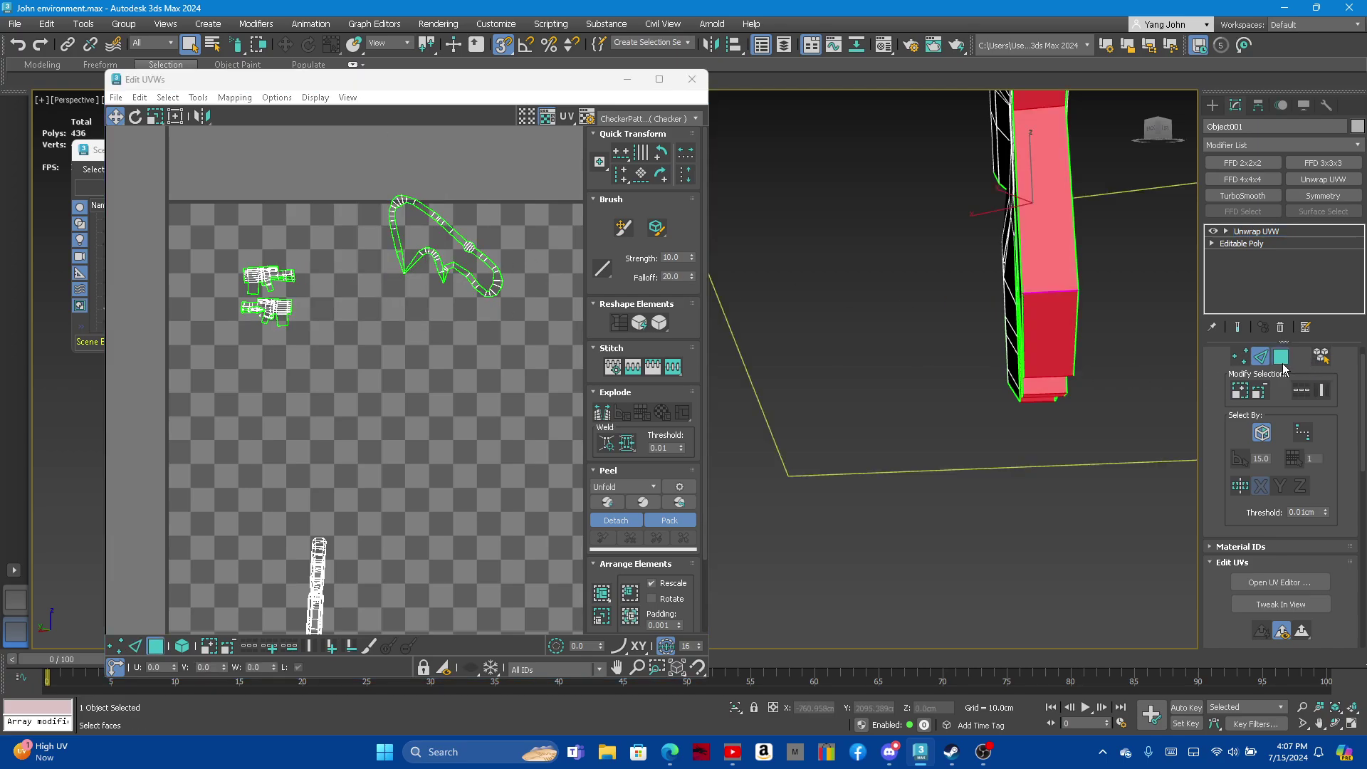
left_click(658, 325)
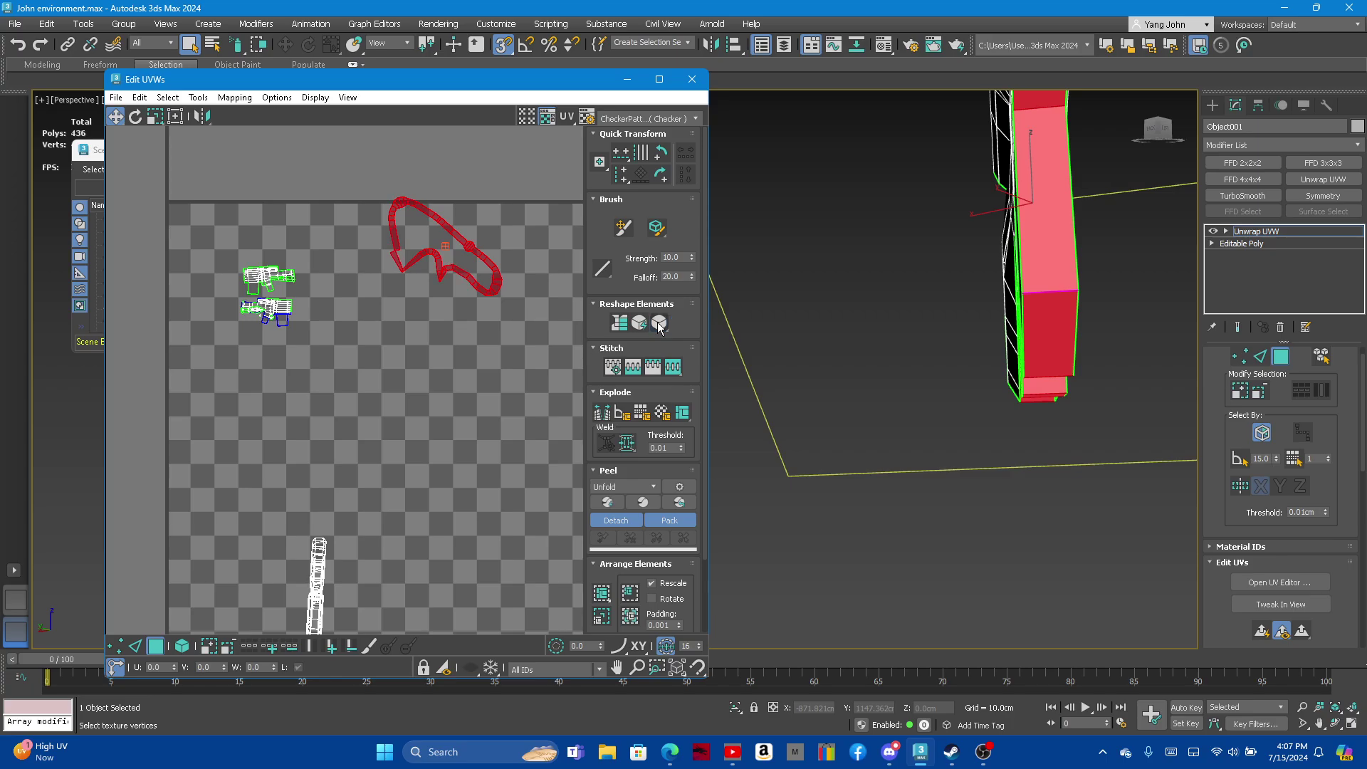
Relax, straighten, then relax again the long red UV strip for even spacing
left_click(659, 325)
left_click(639, 332)
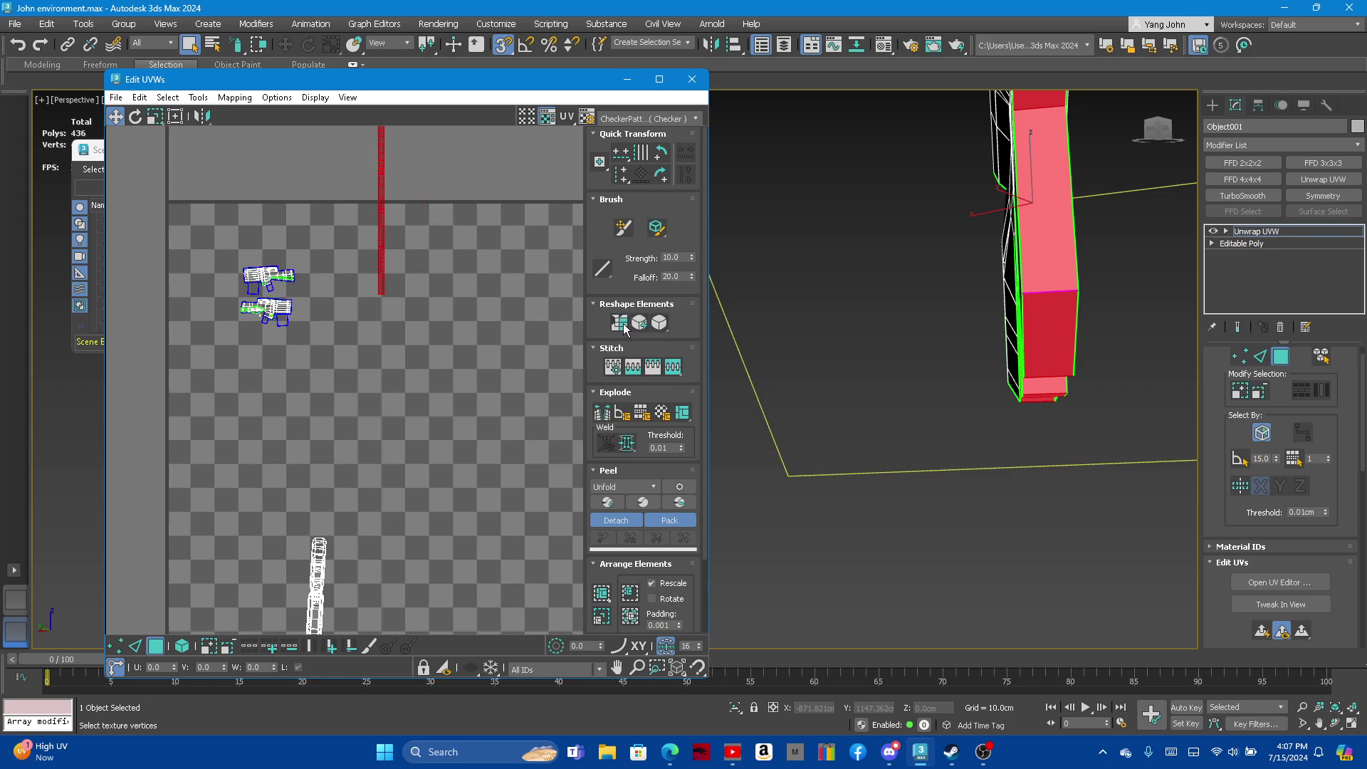
scroll(383, 324, "down", 2)
scroll(343, 218, "down", 2)
scroll(342, 188, "down", 2)
scroll(331, 184, "up", 3)
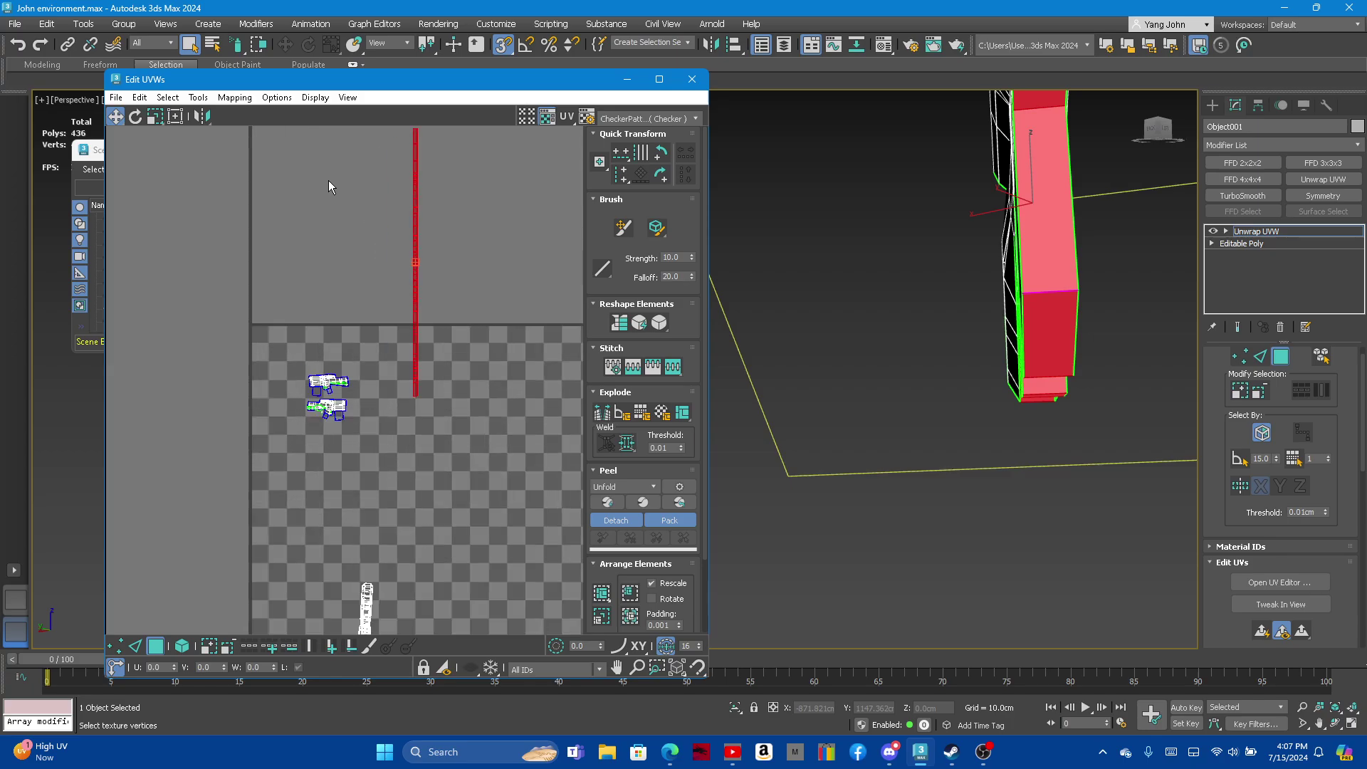
scroll(367, 270, "down", 1)
scroll(388, 246, "up", 1)
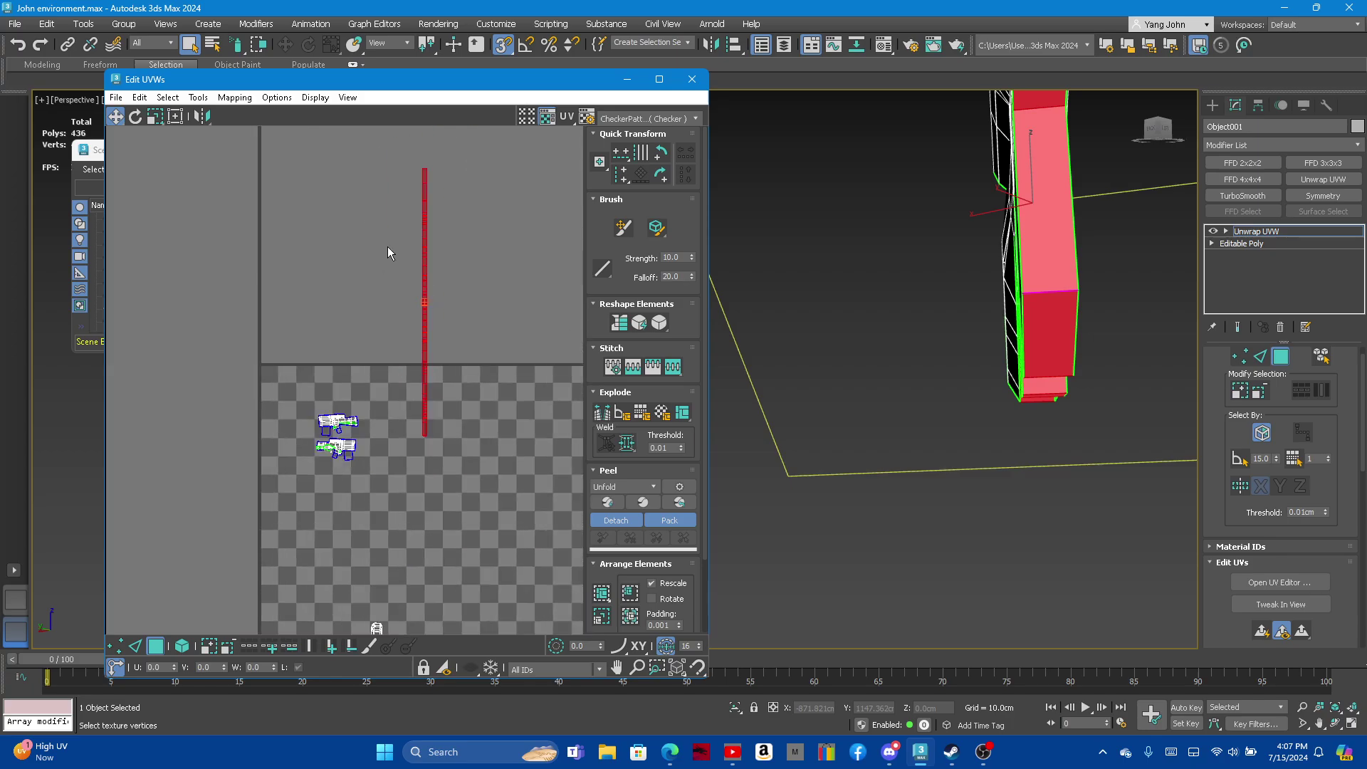
left_click(660, 324)
scroll(460, 397, "up", 2)
mouse_move(997, 299)
middle_mouse_down("alt")
mouse_move(1054, 307)
mouse_move(1019, 271)
mouse_move(1069, 269)
mouse_move(996, 237)
mouse_move(996, 281)
middle_mouse_up("alt")
scroll(1054, 307, "up", 3)
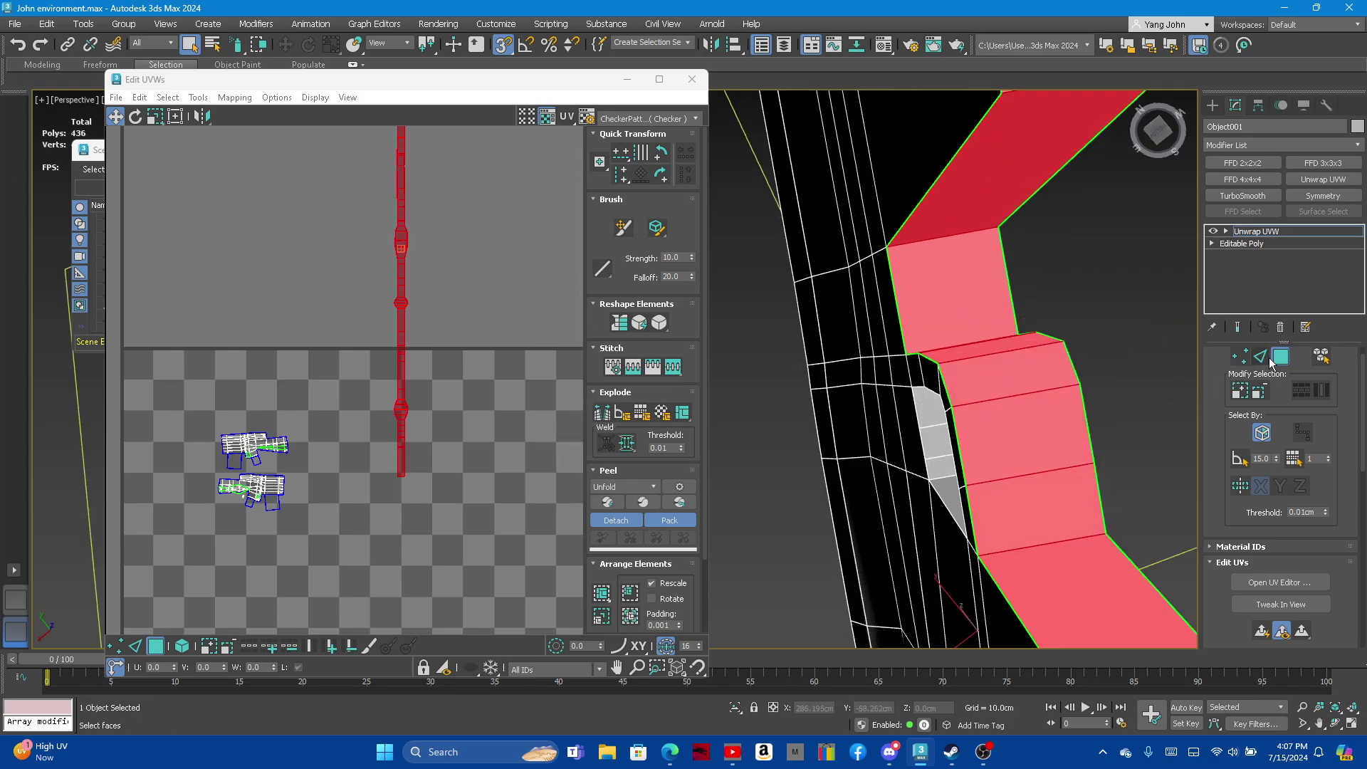
Stitch the long strip onto the gun cluster along a seam edge with Stitch to Target
left_click(1262, 357)
left_click(890, 280)
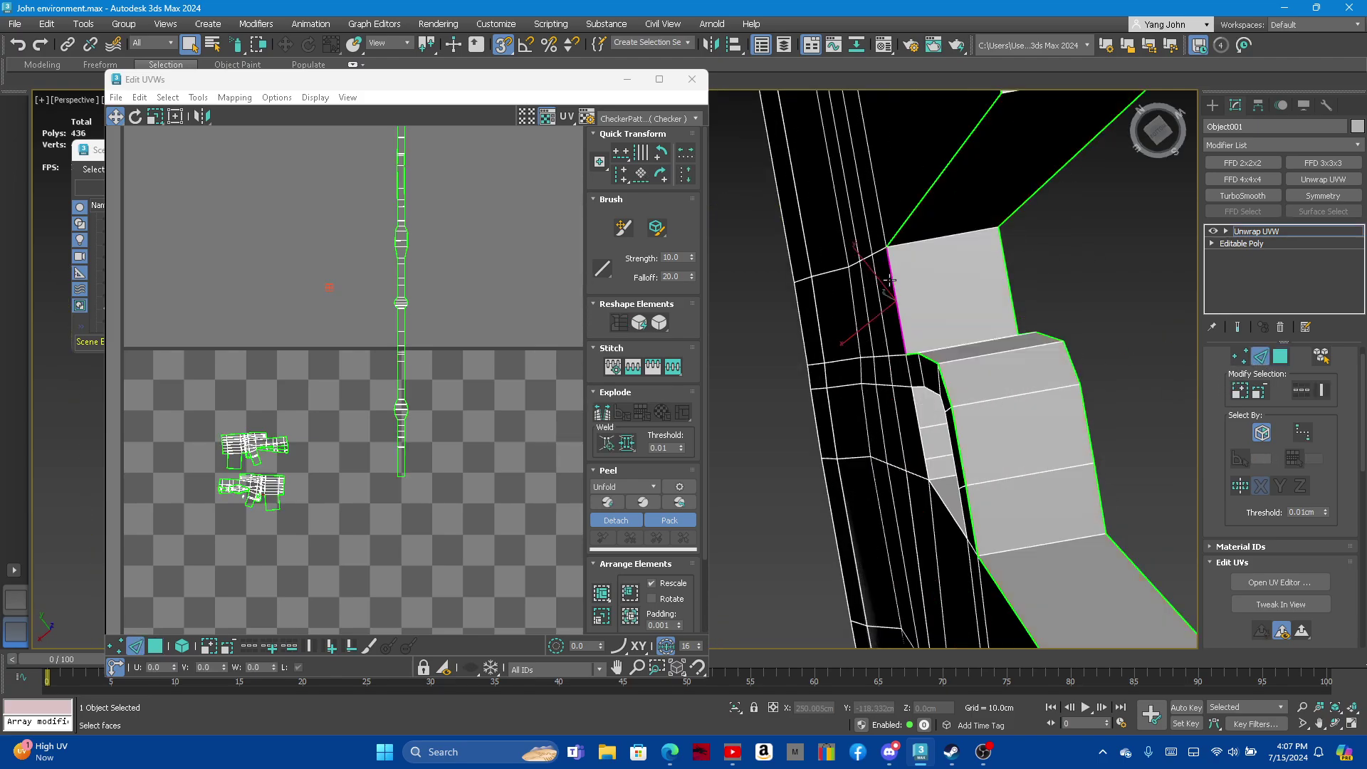
left_click(676, 372)
left_click(1015, 273)
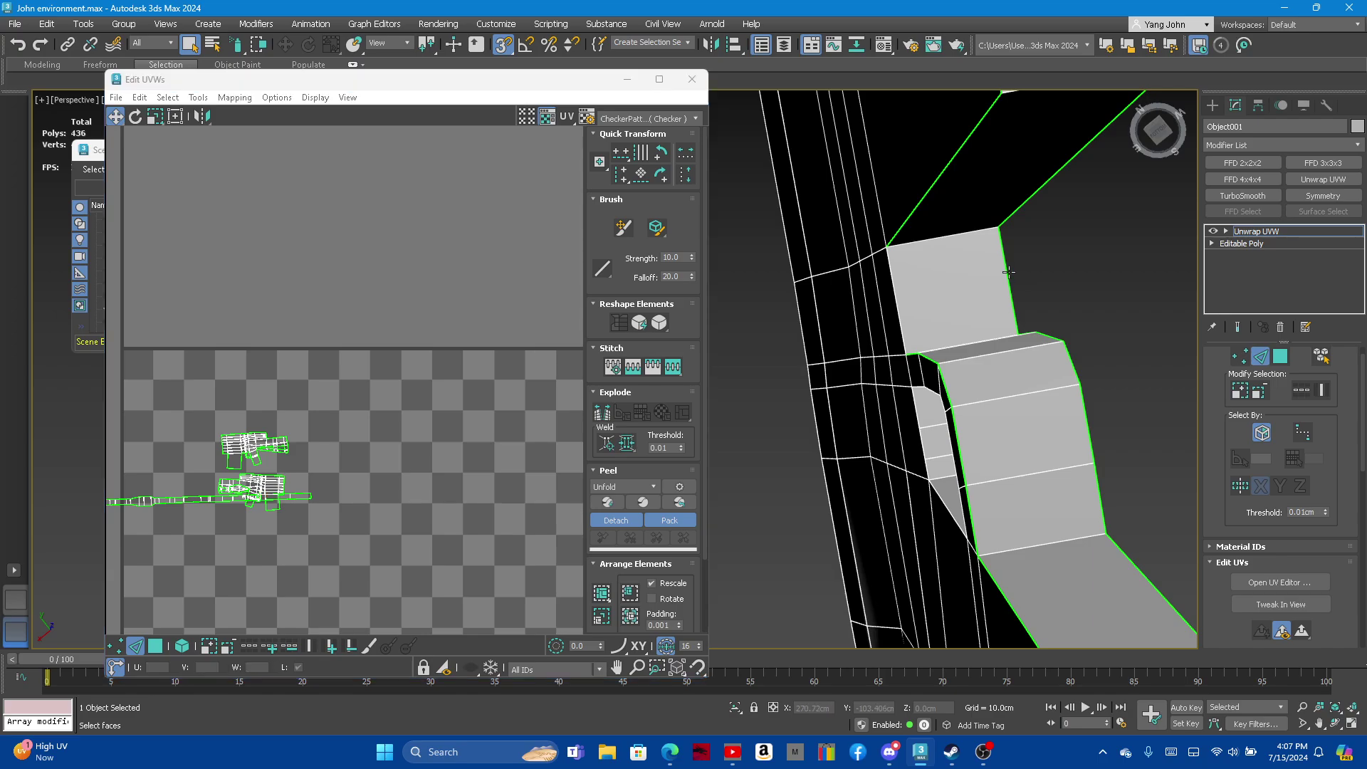
left_click(1283, 357)
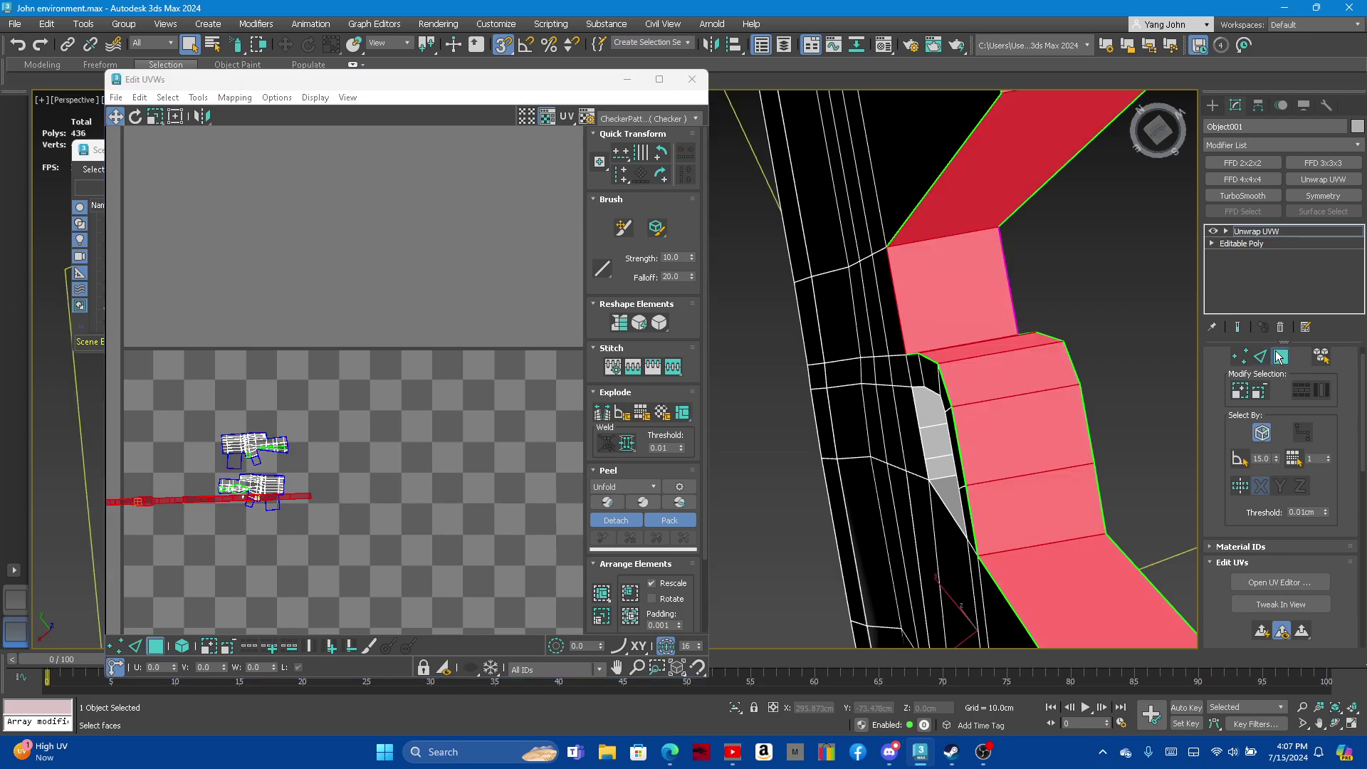
left_click(997, 288)
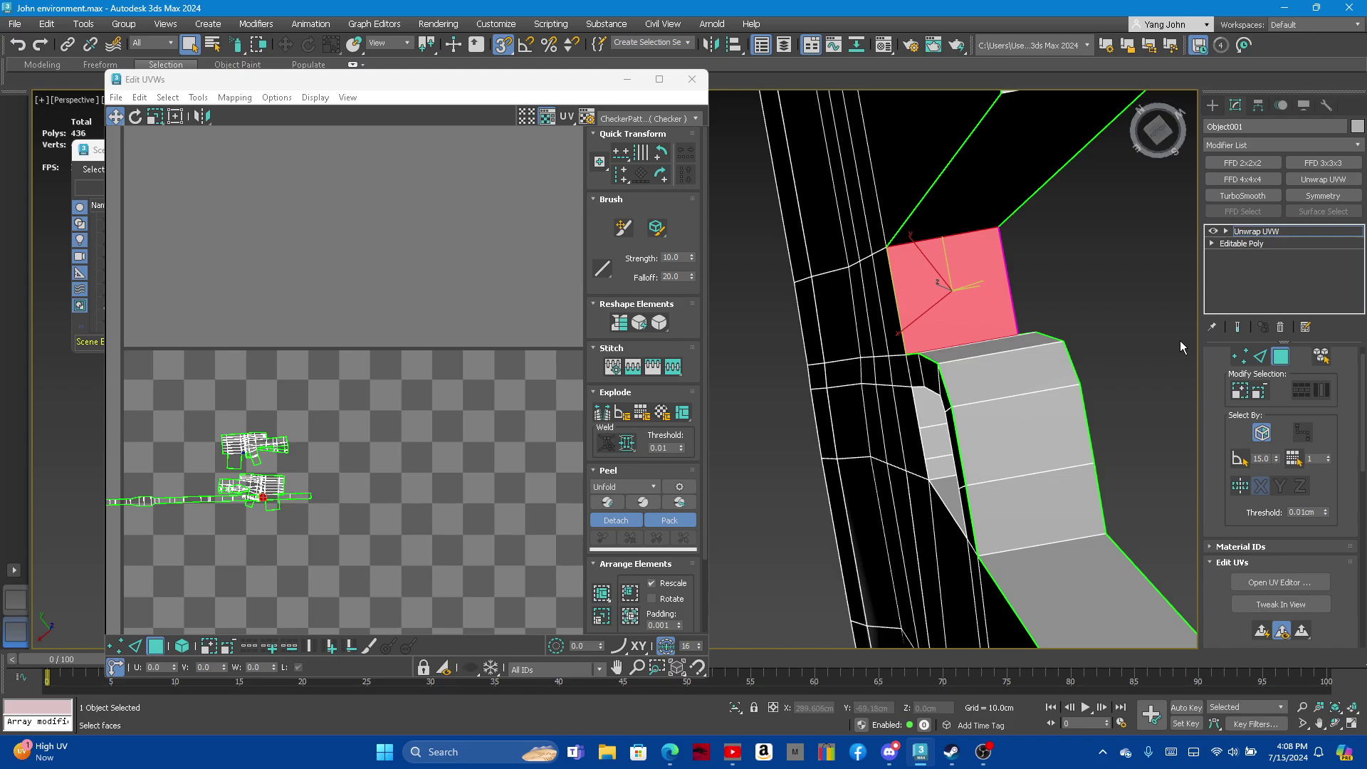
Stitch the upper UV cluster onto the lower one in Edge mode
left_click(1260, 356)
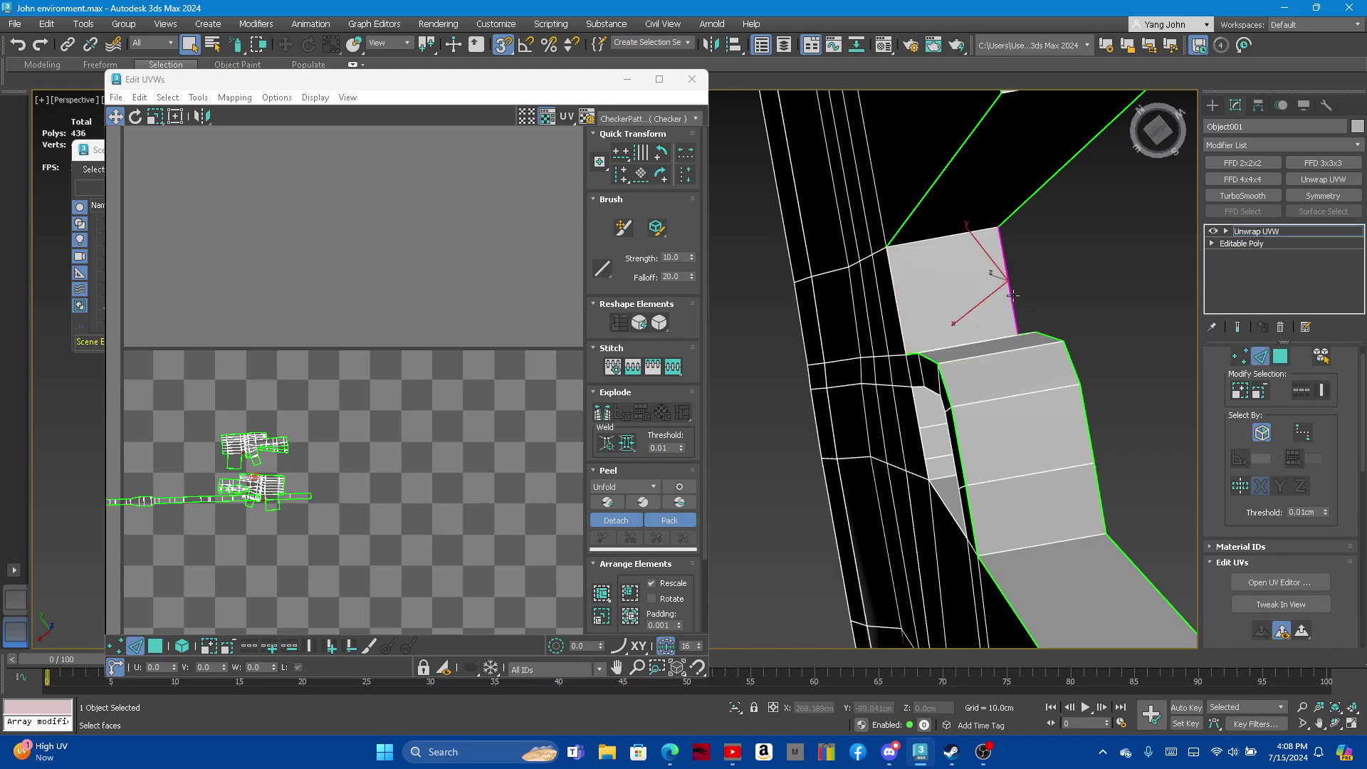
left_click(652, 368)
scroll(275, 382, "down", 2)
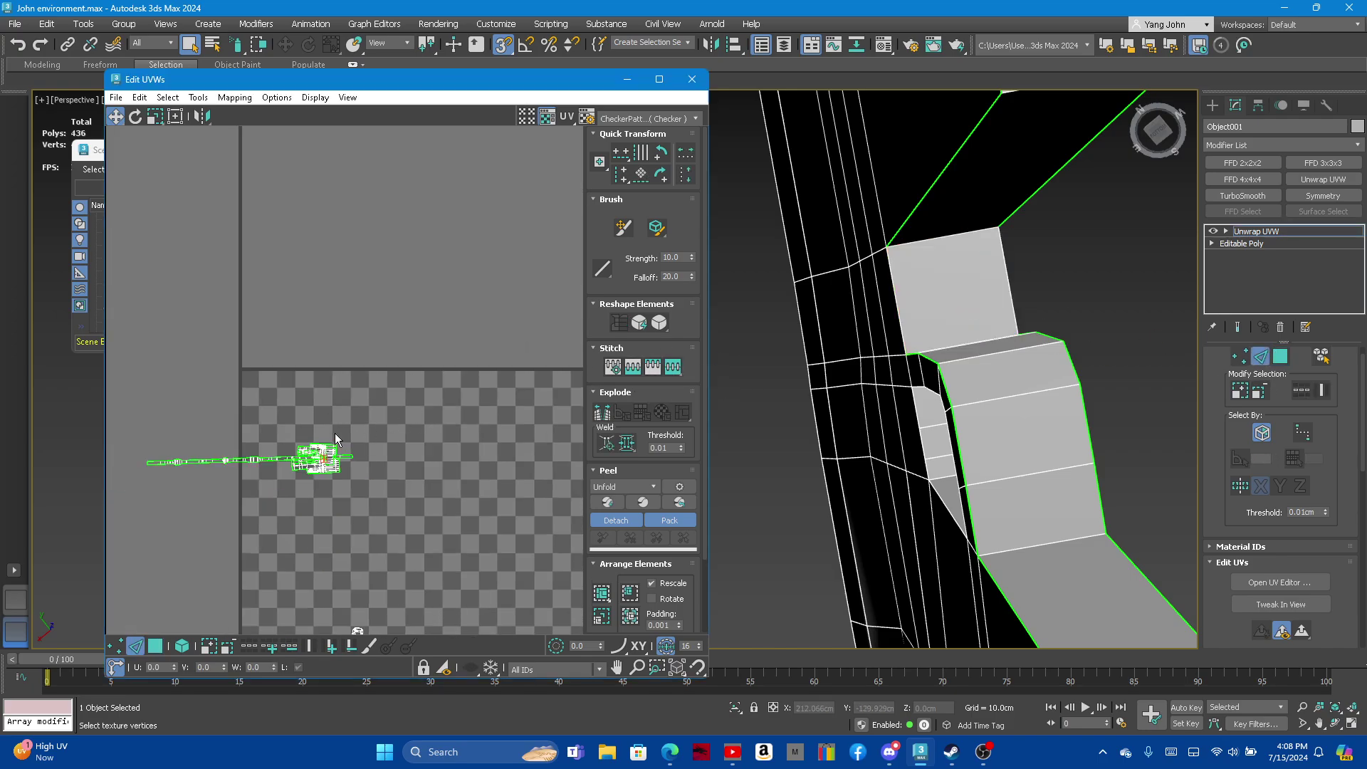
middle_click_drag(334, 433, 467, 430)
Select all the UVs, relax them once, and review the relax settings
left_click_drag(236, 421, 490, 488)
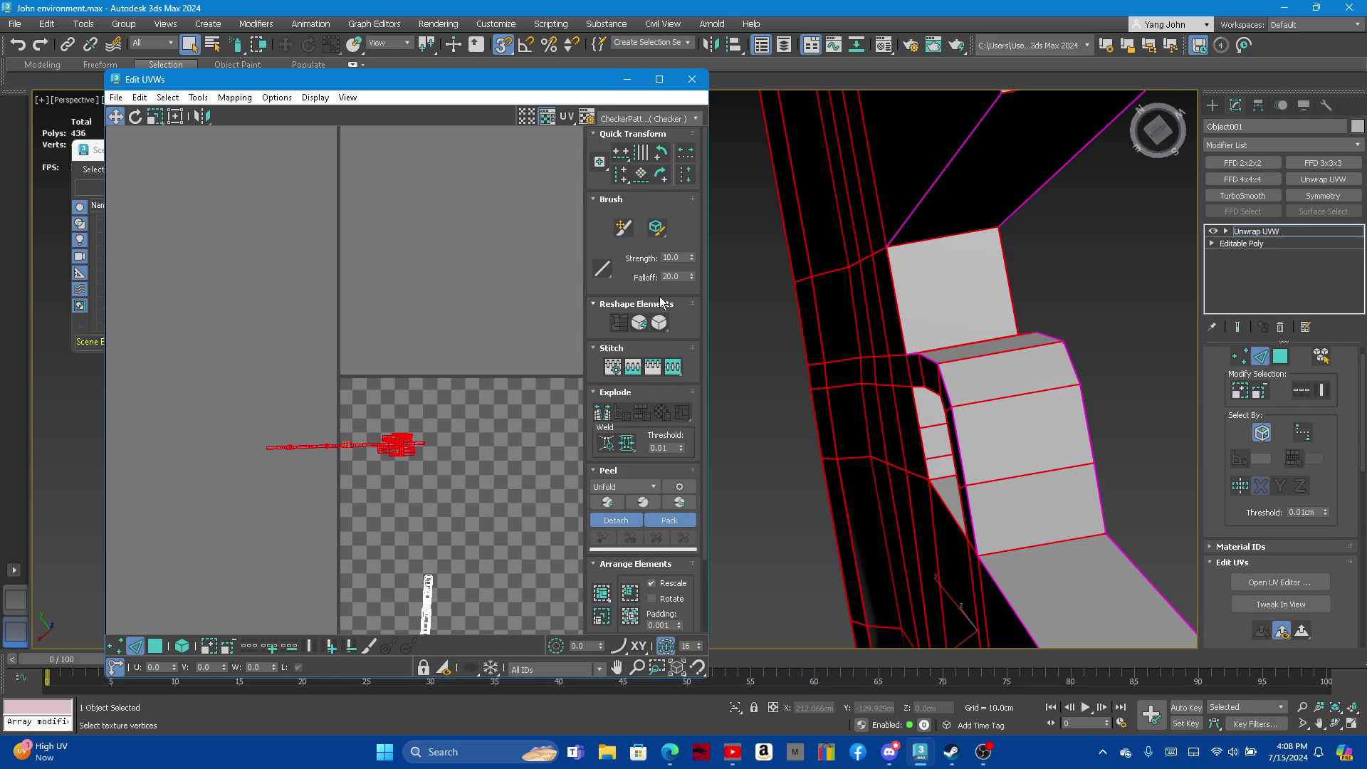
left_click(660, 324)
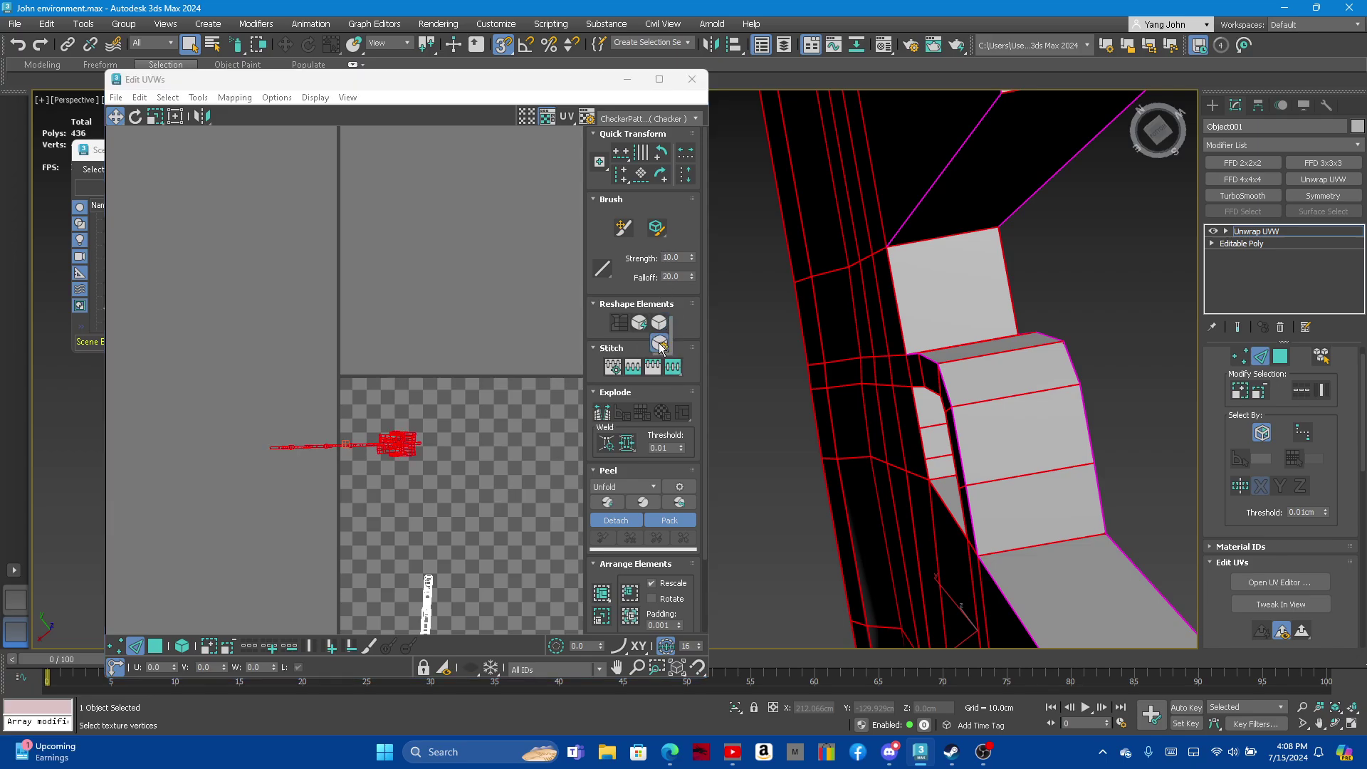
left_click(661, 324, "shift")
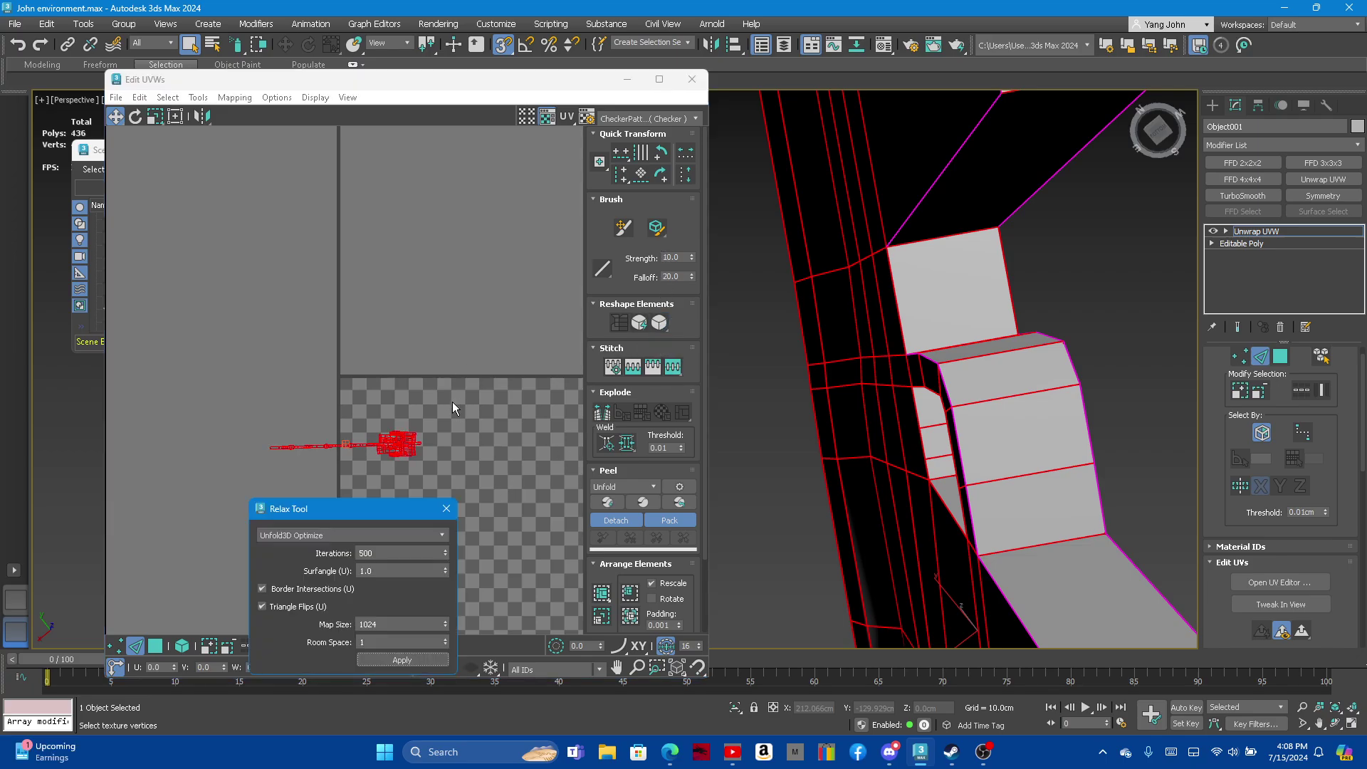
left_click(448, 509)
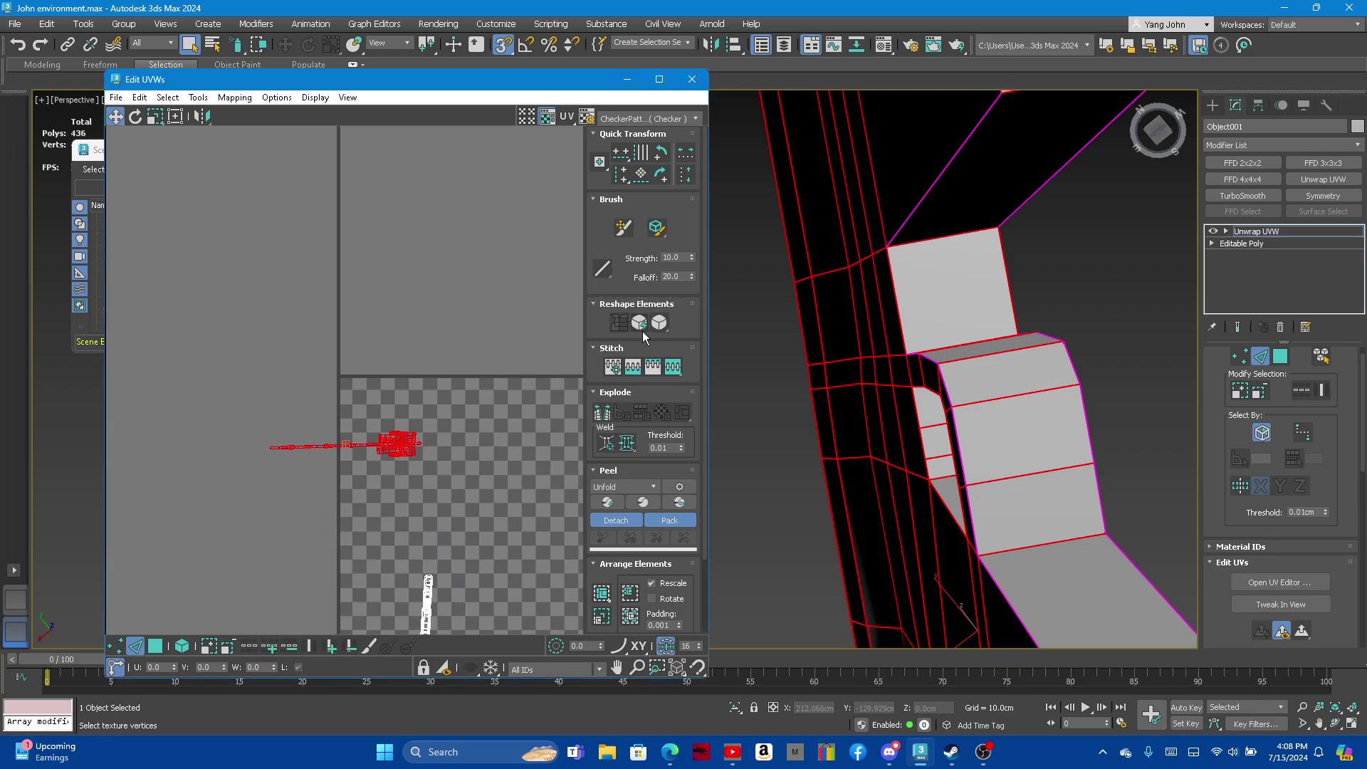
key("ctrl+b")
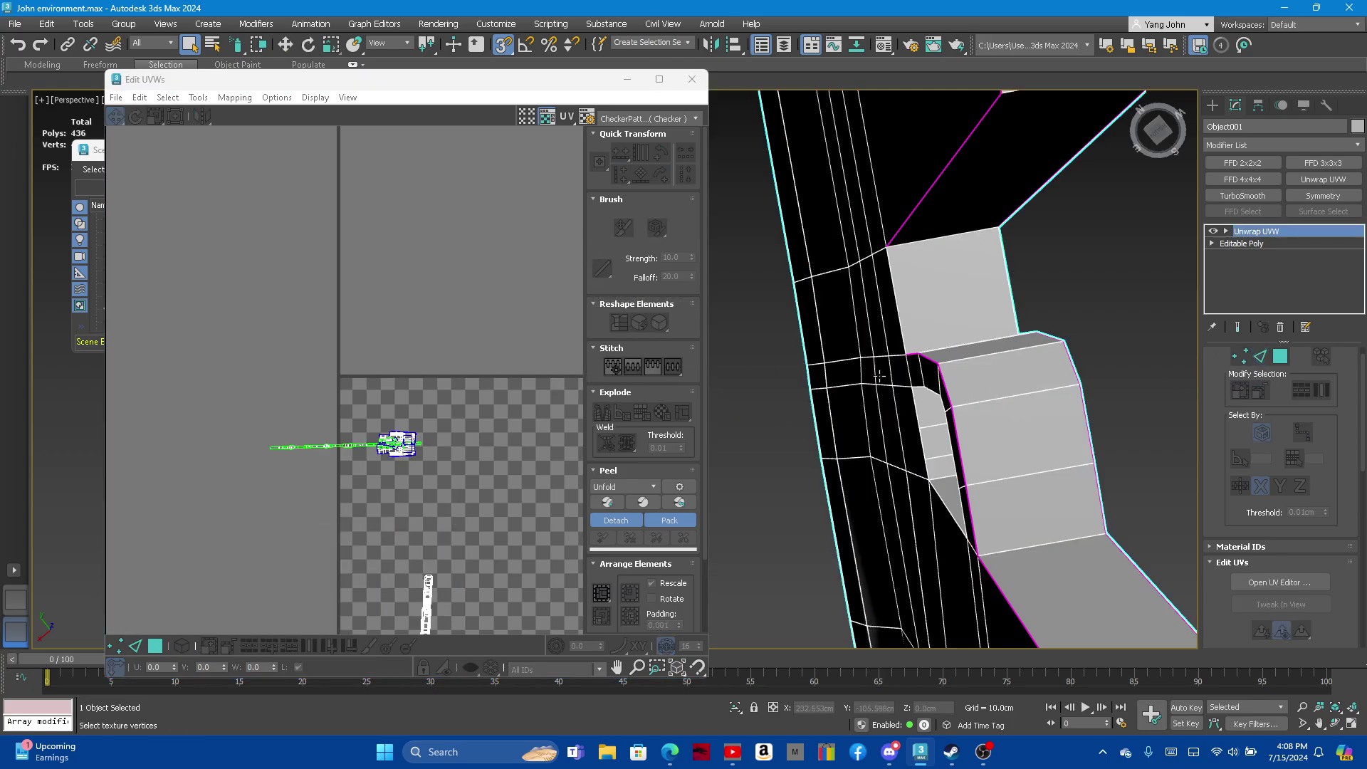
left_click(1280, 357)
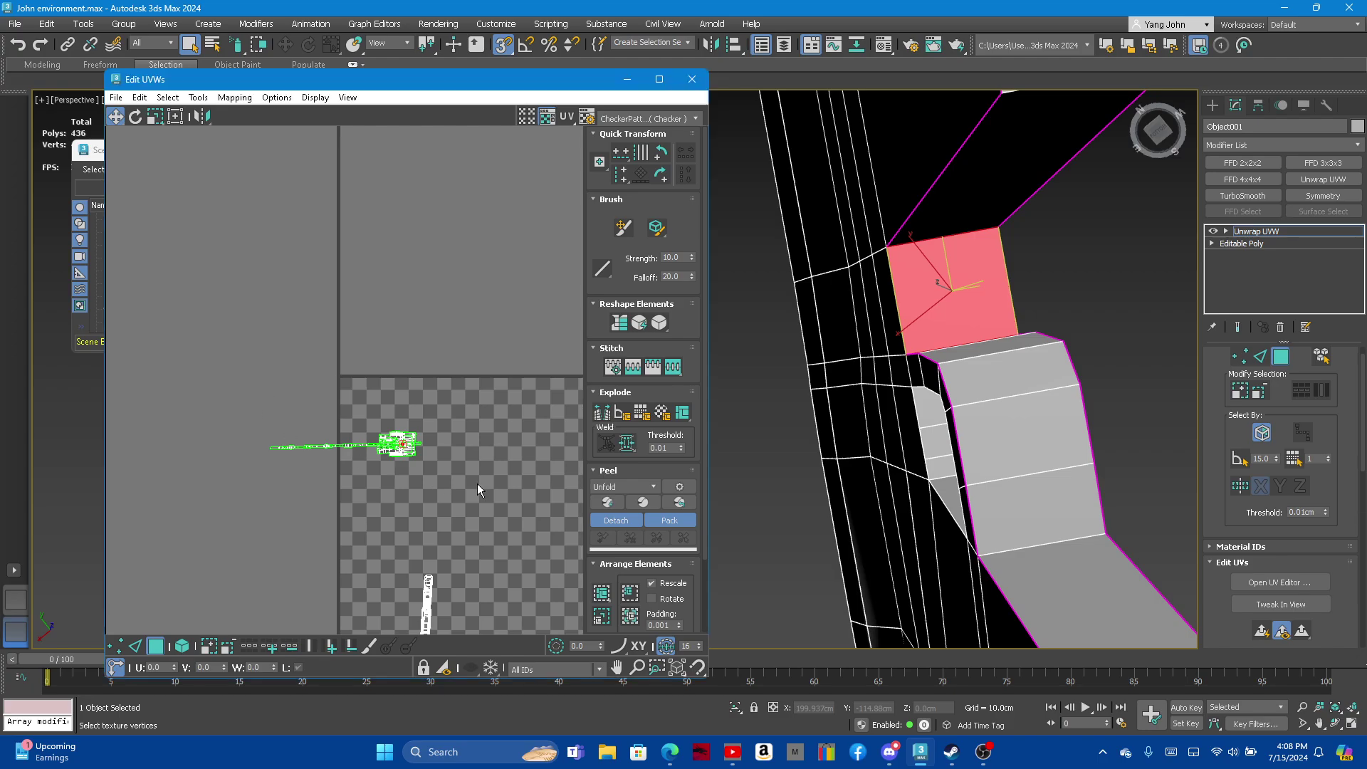
Straighten the whole UV cluster into a grid and relax it three times
left_click_drag(280, 406, 477, 485)
left_click(617, 328)
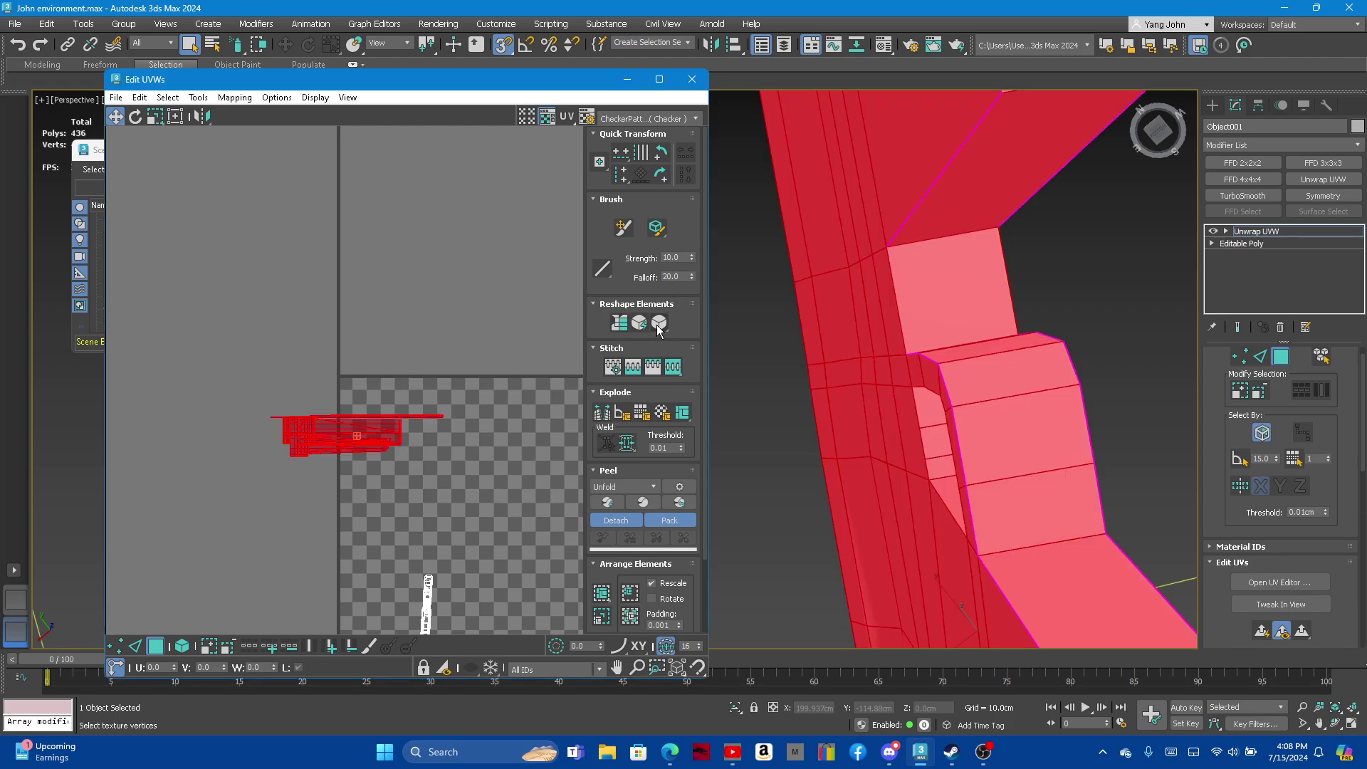
left_click(659, 324)
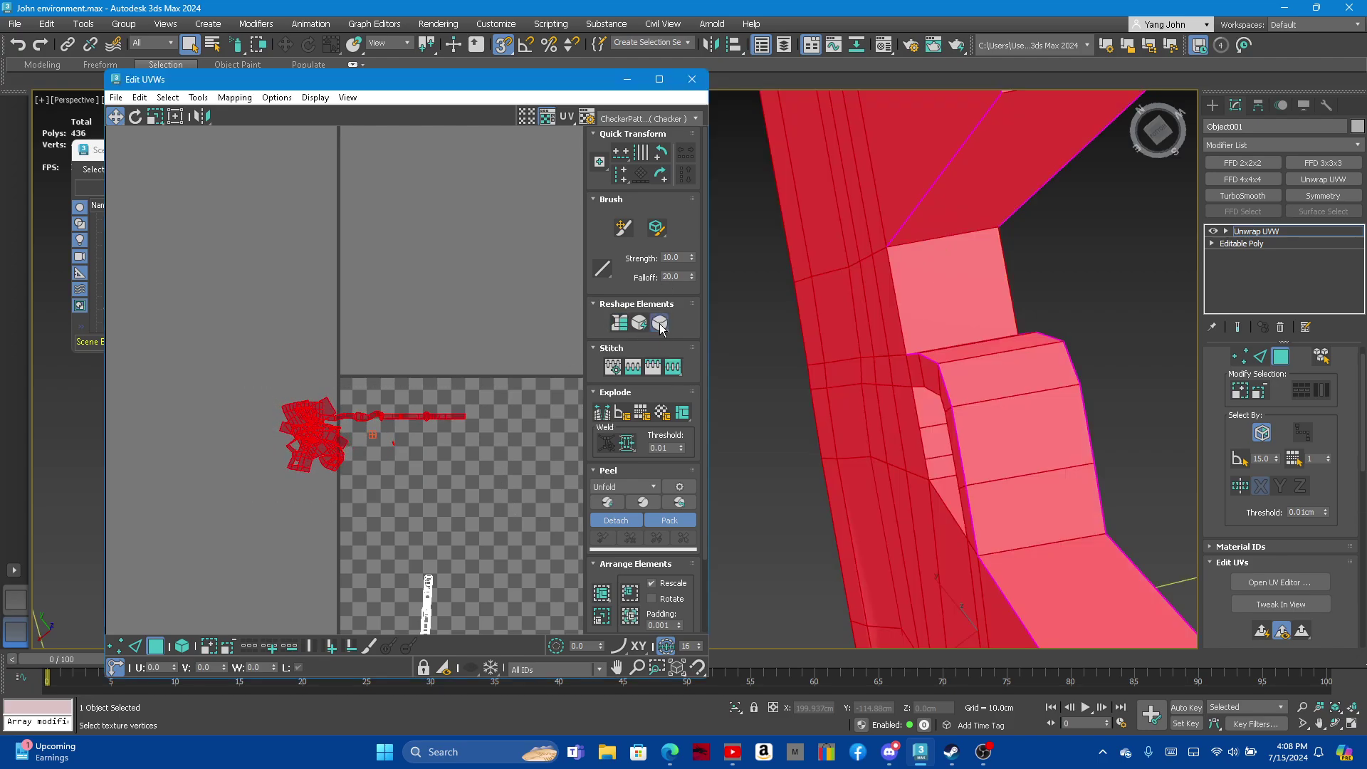
left_click(658, 324)
left_click(659, 324)
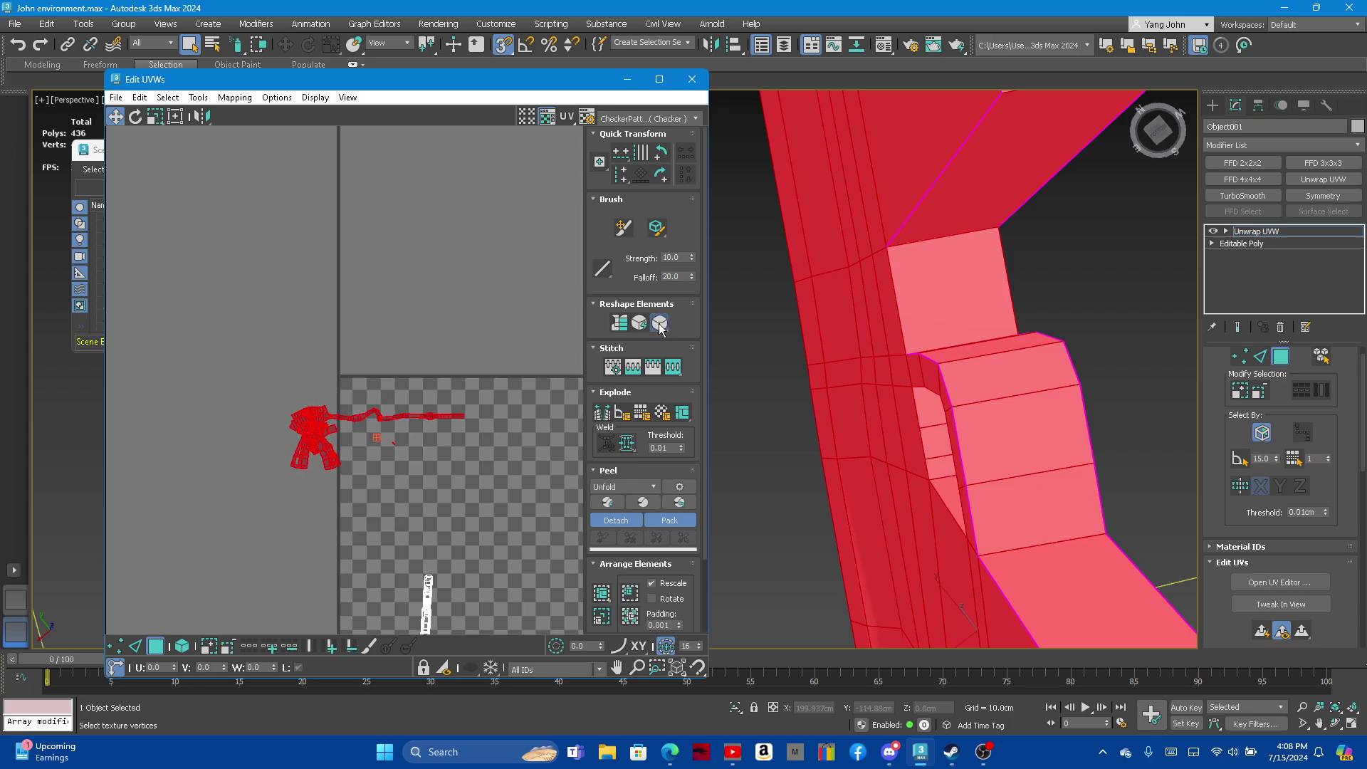
Review the relax settings again, then apply three more relax passes
left_click(658, 324, "shift")
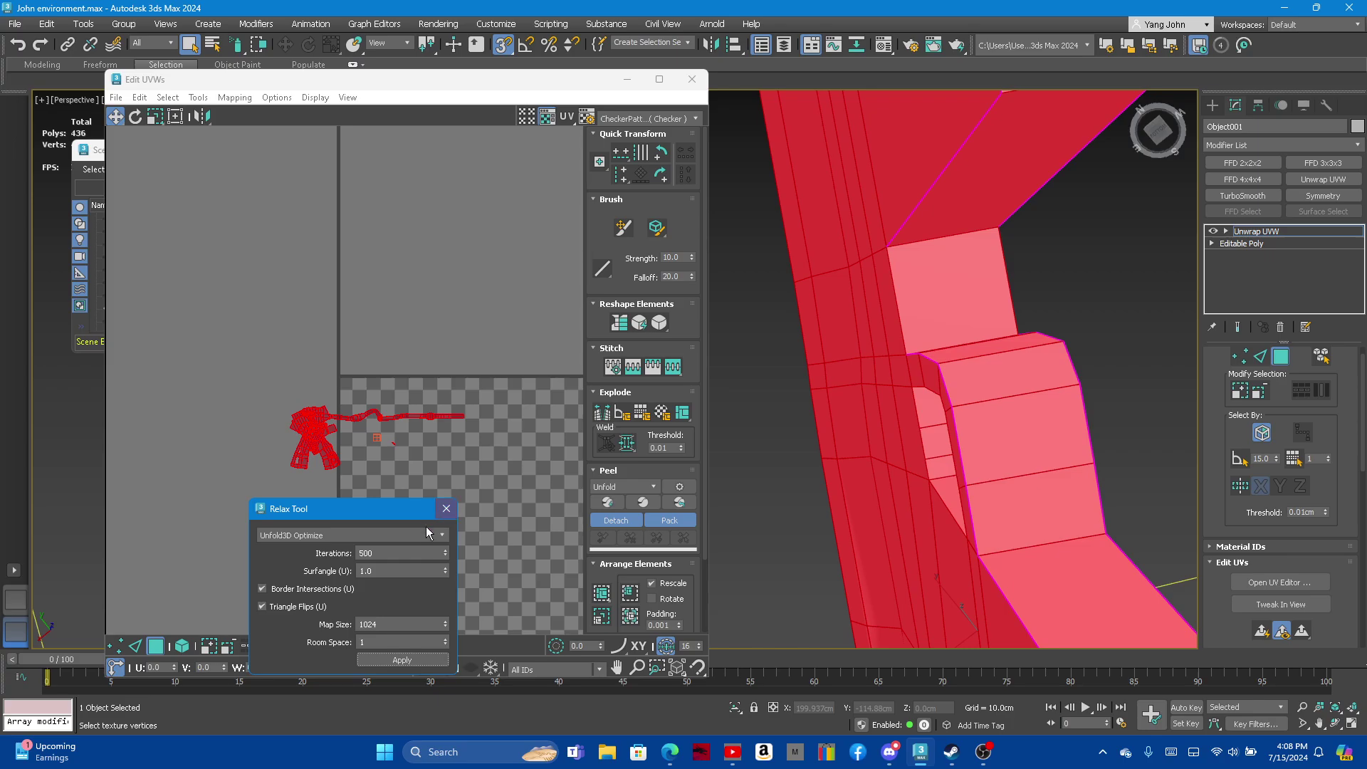
left_click(446, 508)
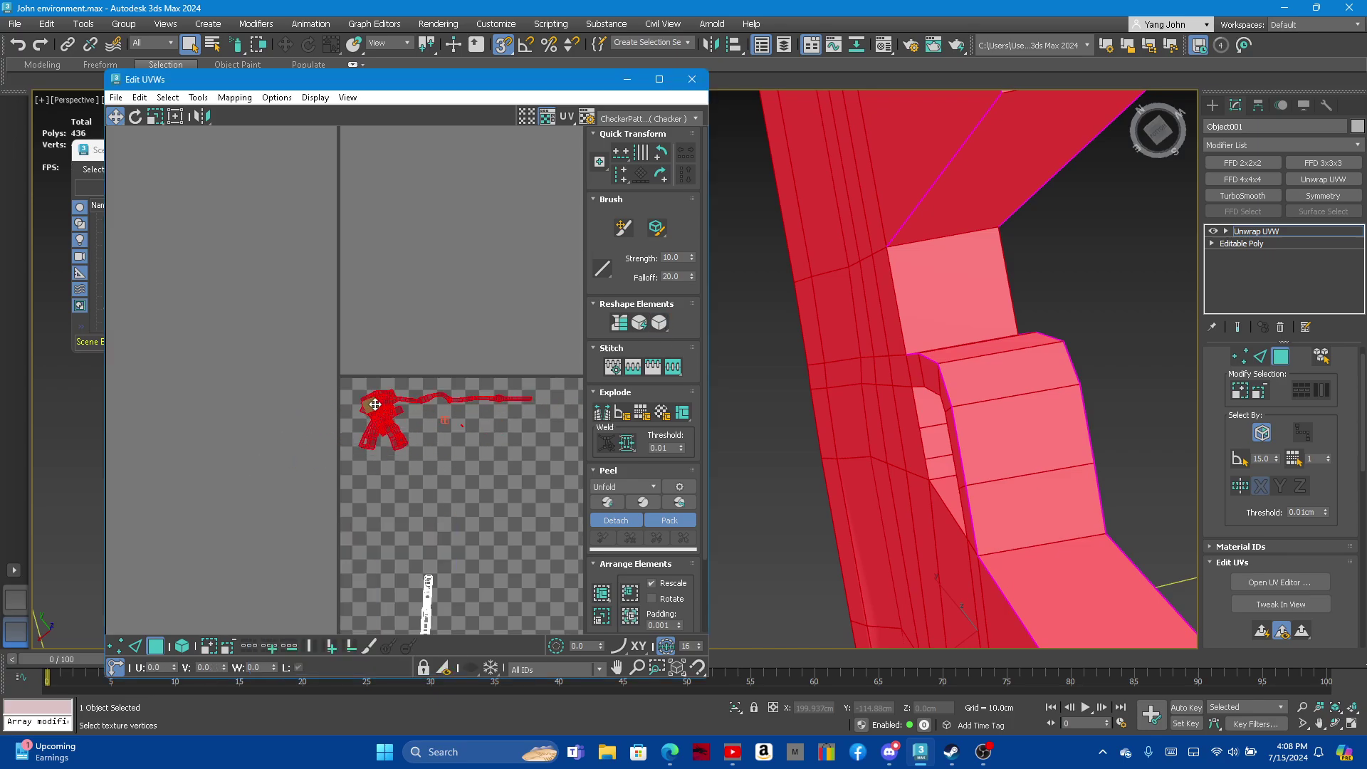
scroll(363, 406, "up", 5)
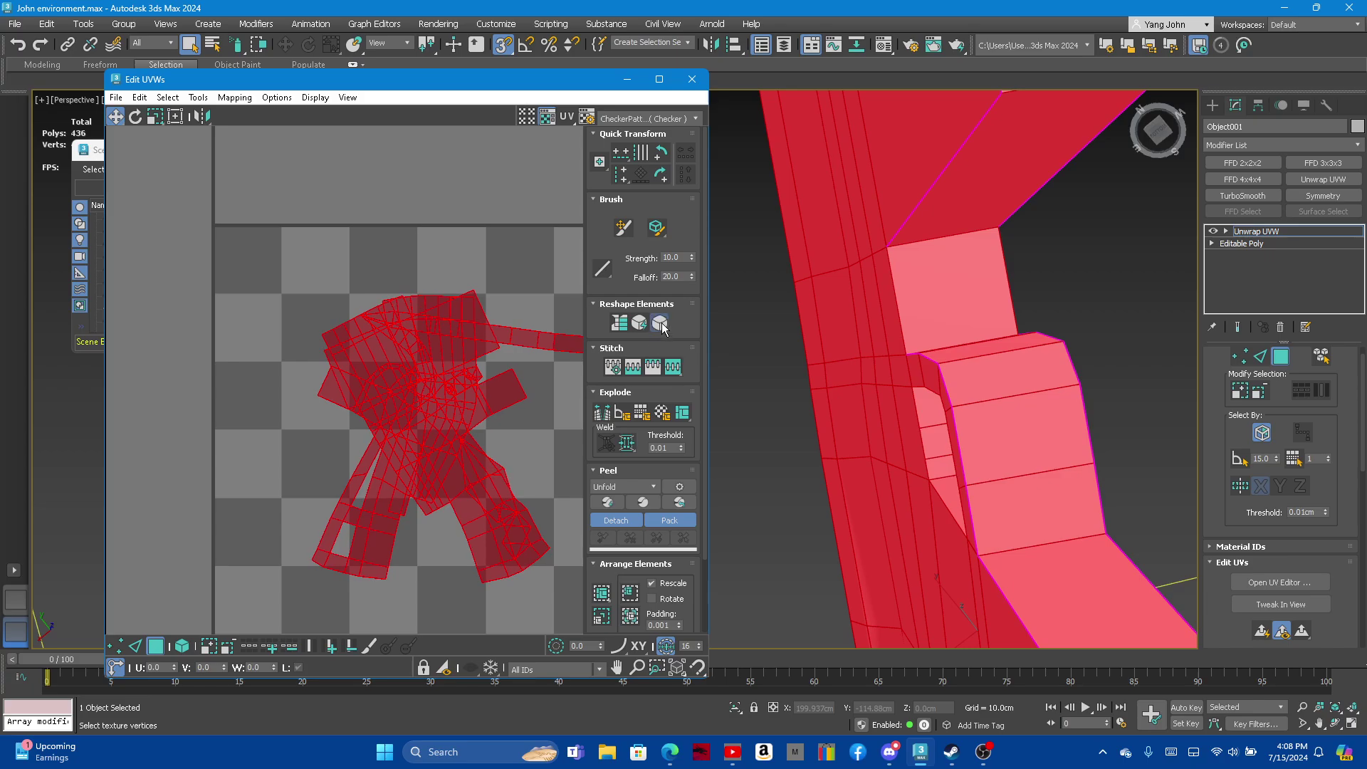
left_click(659, 324)
left_click(620, 324)
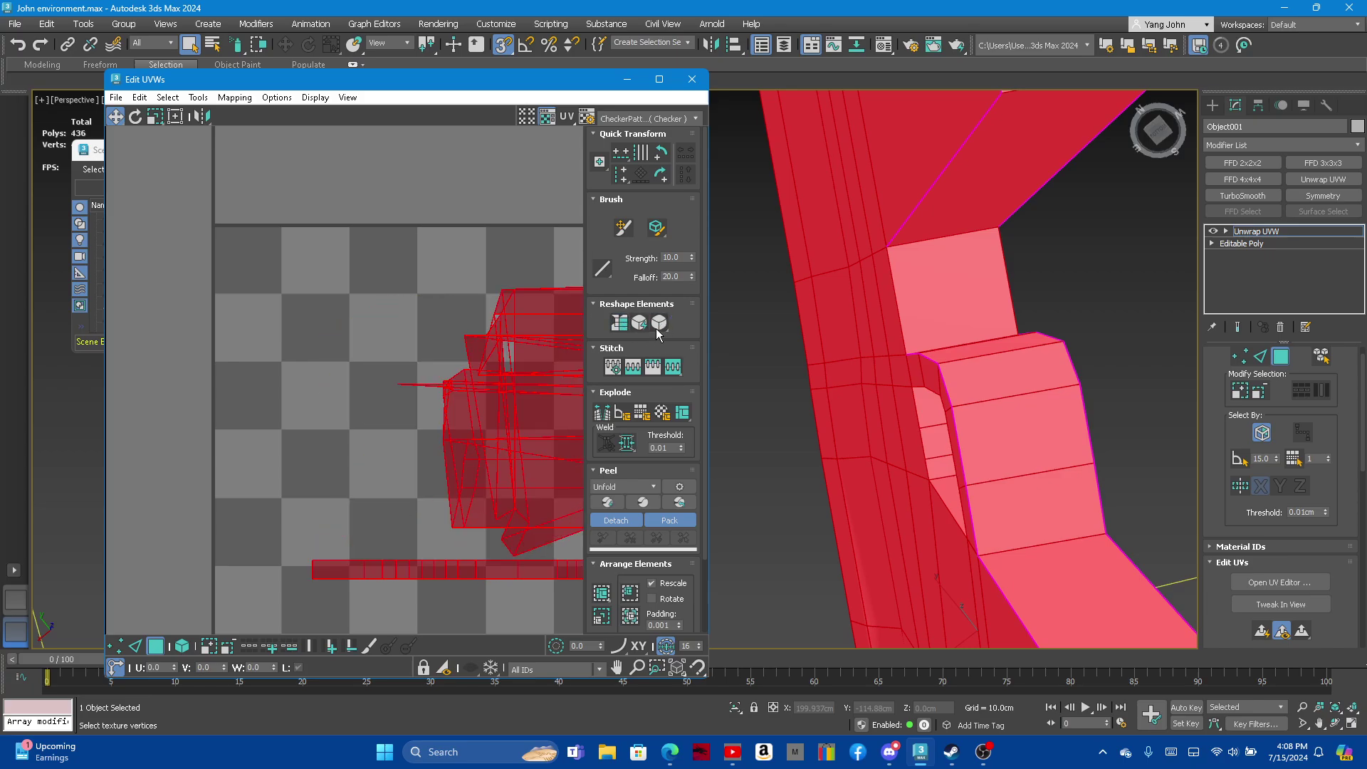
left_click(662, 324)
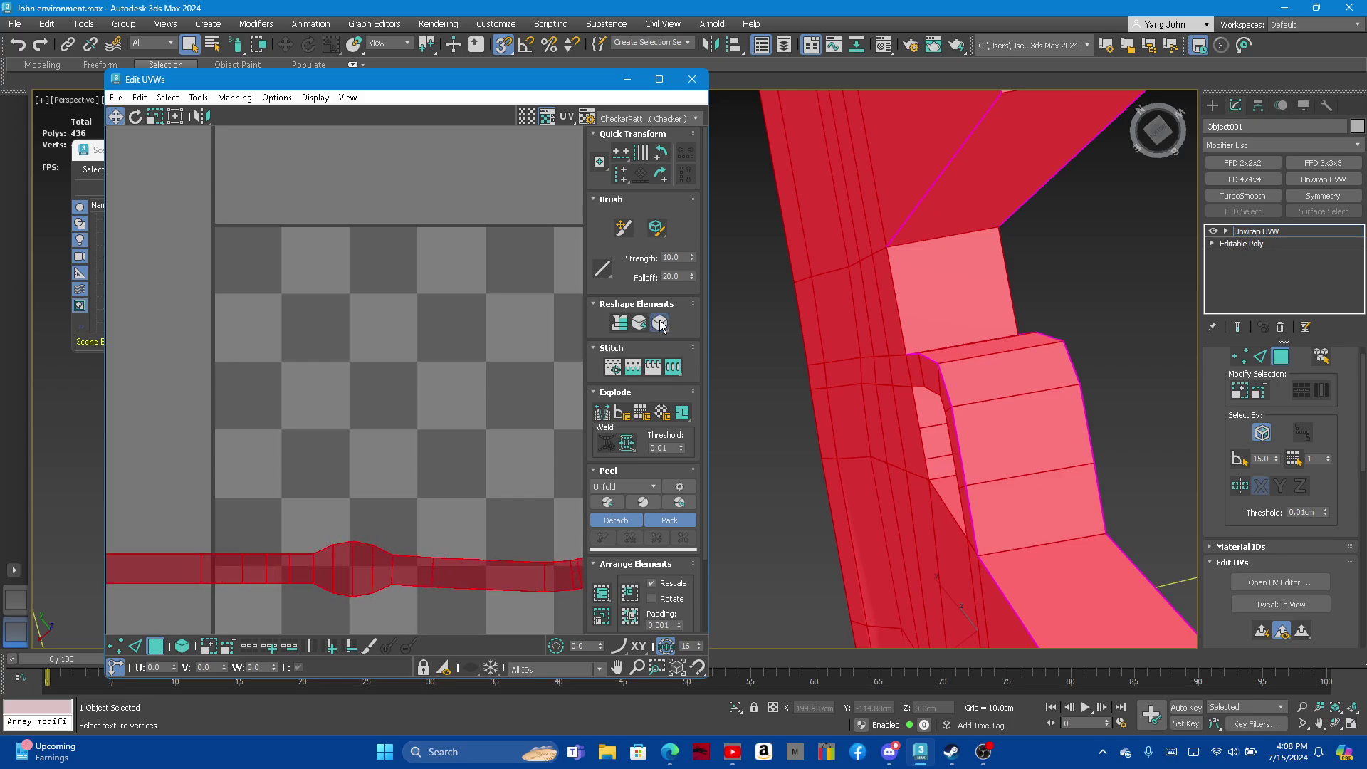
Relax the UV clusters eight more times and open the detailed Relax Tool settings
scroll(254, 386, "down", 3)
scroll(249, 383, "down", 2)
scroll(499, 395, "up", 2)
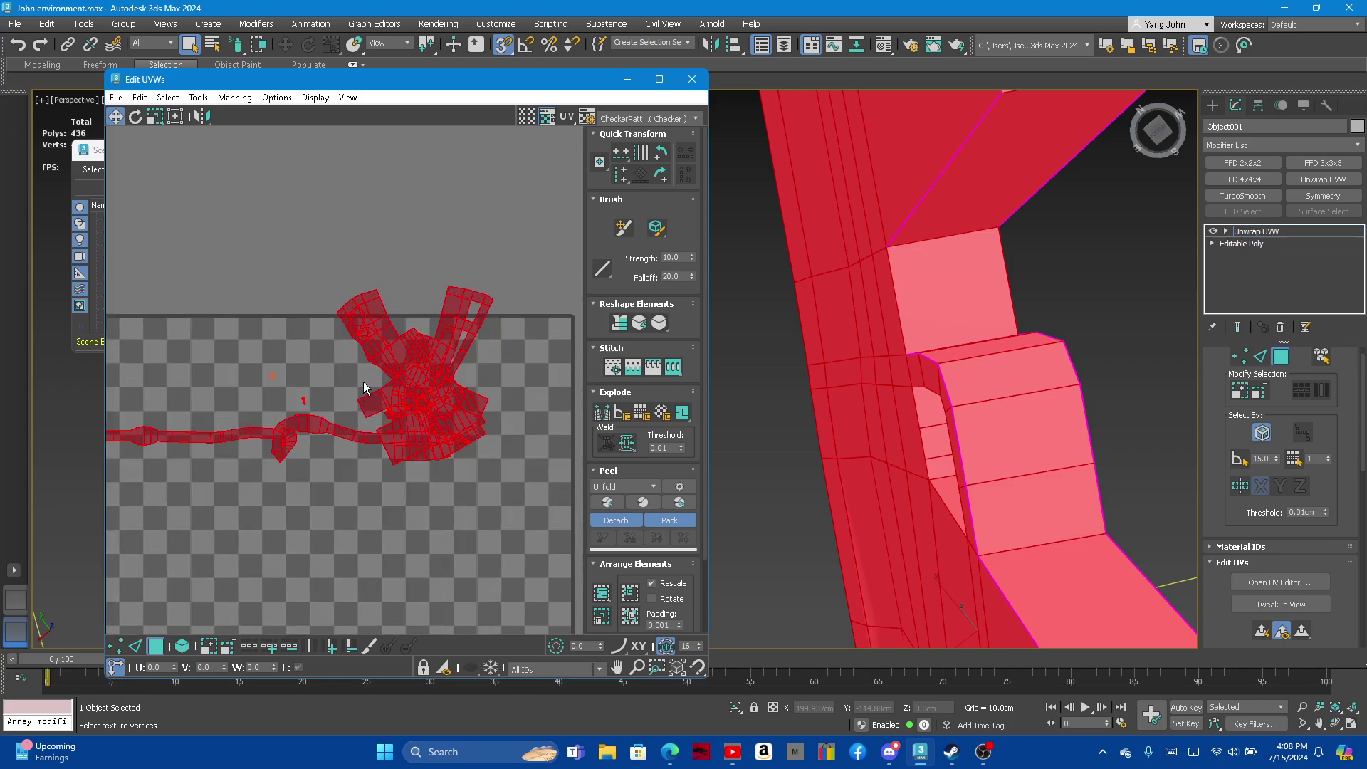
scroll(558, 400, "up", 1)
left_click(659, 324)
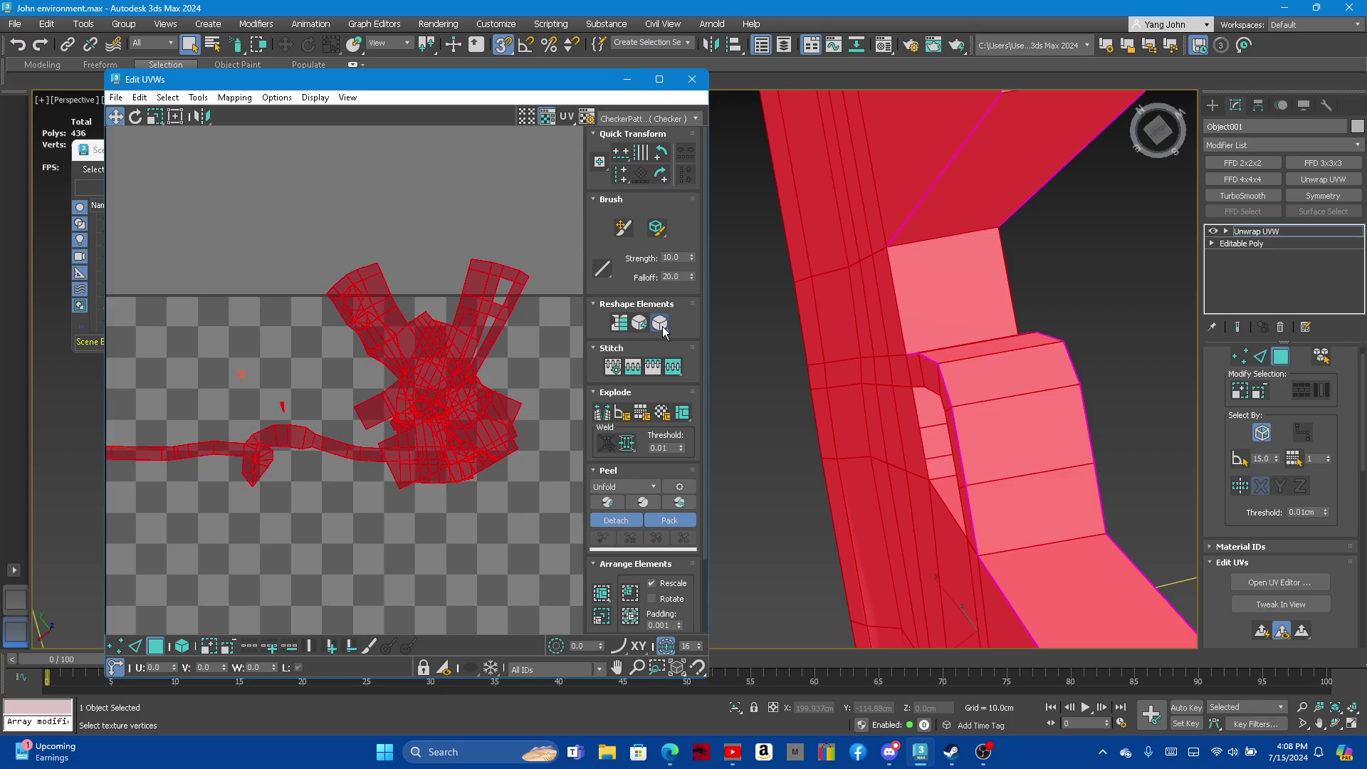
left_click(661, 325)
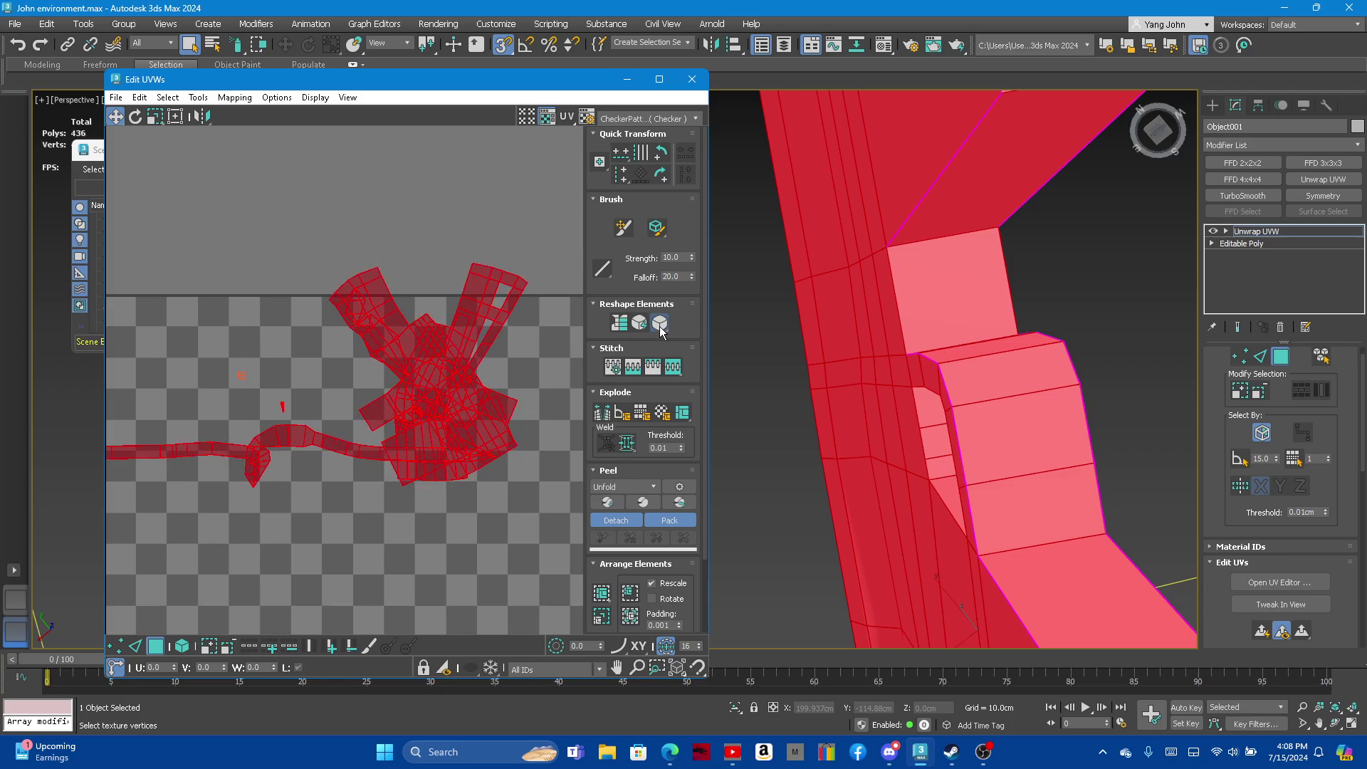
left_click(660, 326)
left_click(659, 325)
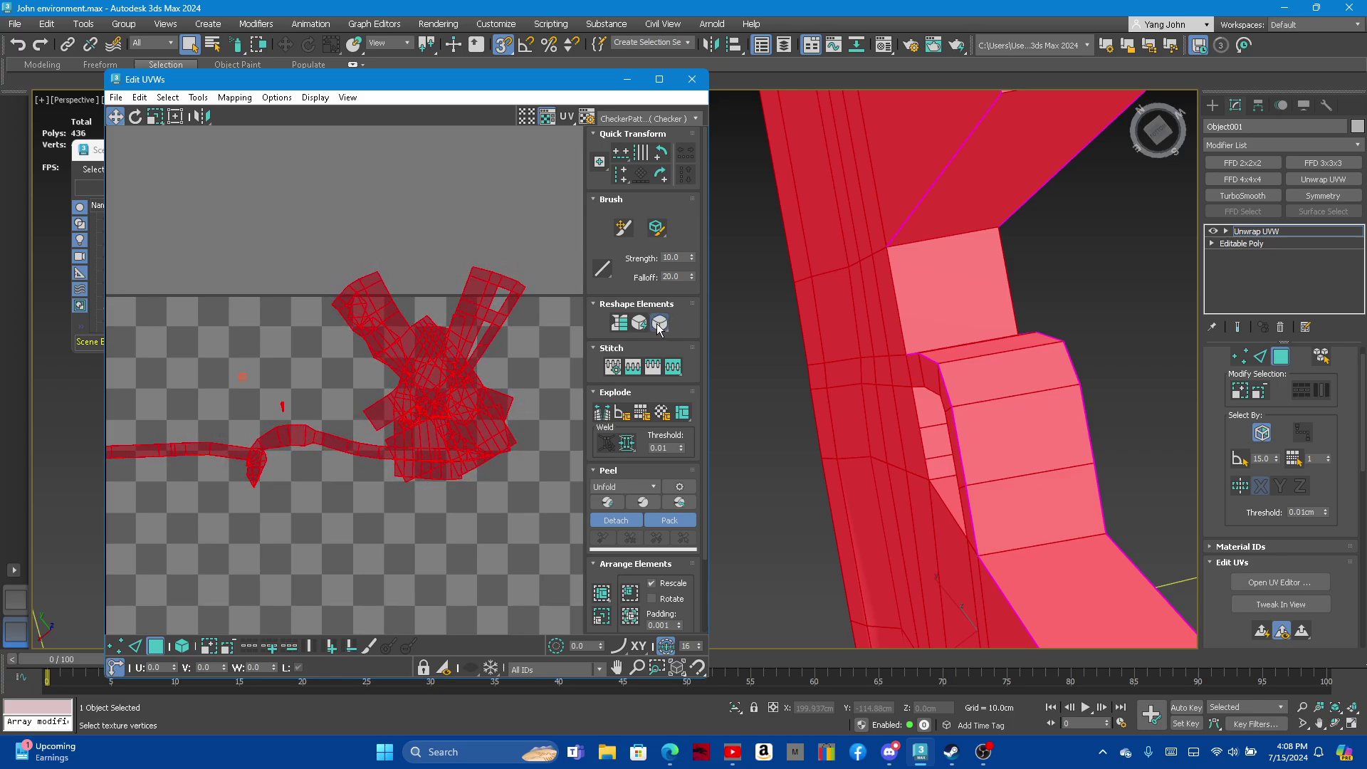
left_click(659, 326)
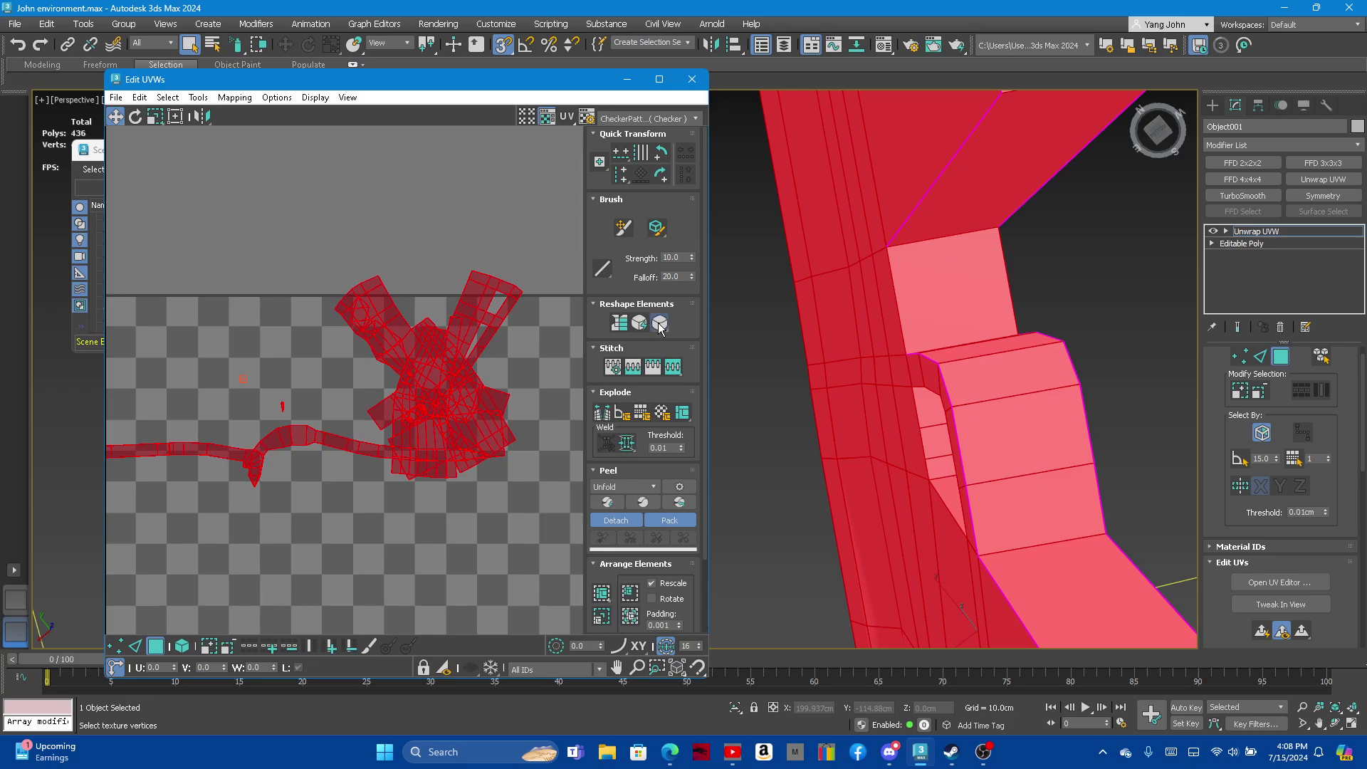
left_click(660, 326)
left_click(660, 326)
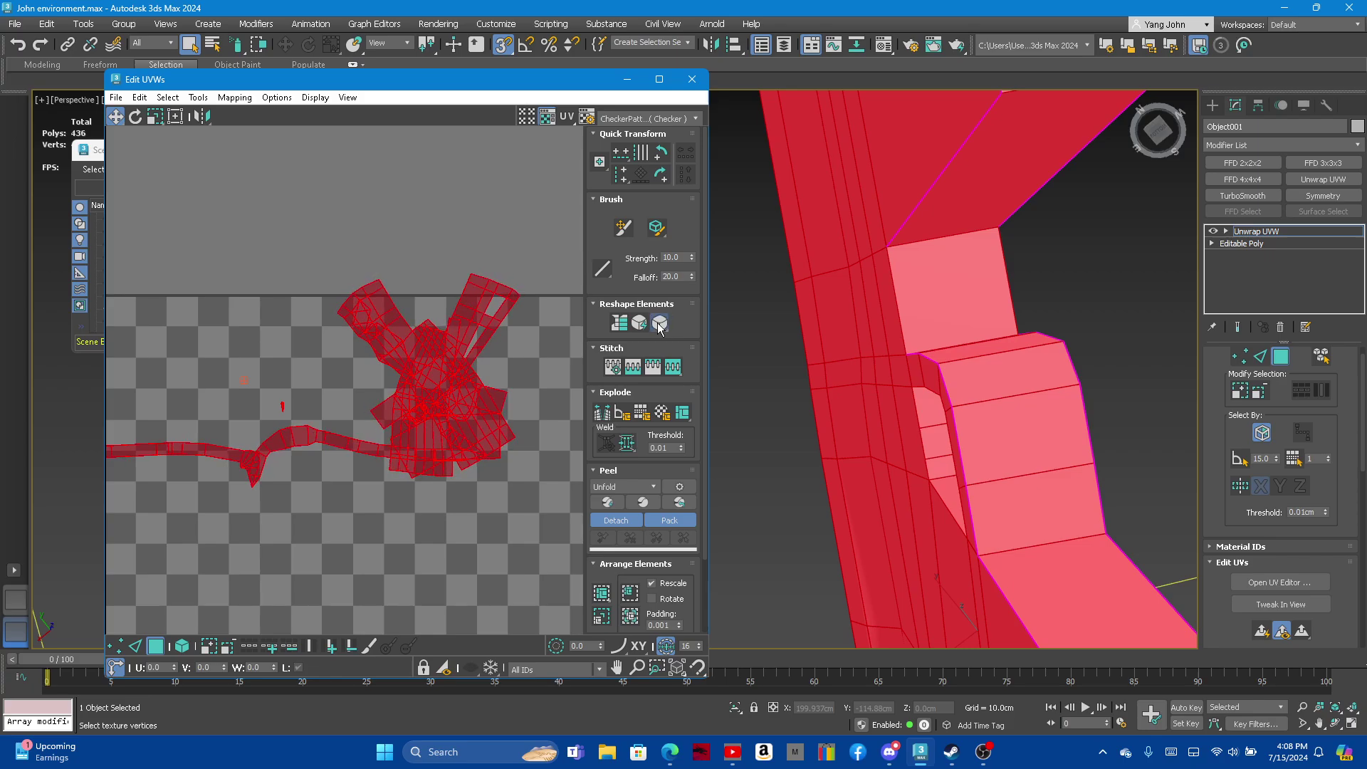
left_click(661, 327)
left_click_drag(660, 326, 658, 343)
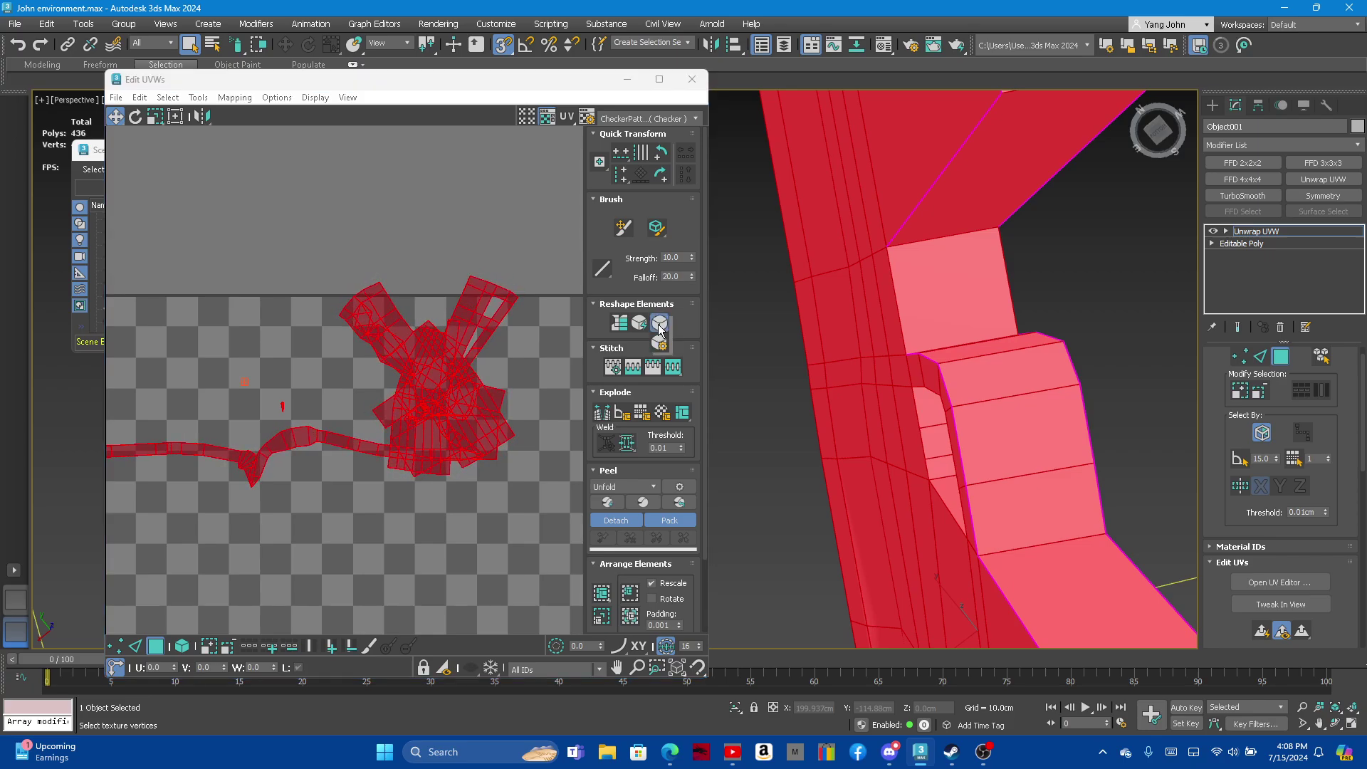
Apply a Relax pass with Iterations set to 1000
double_click(379, 555)
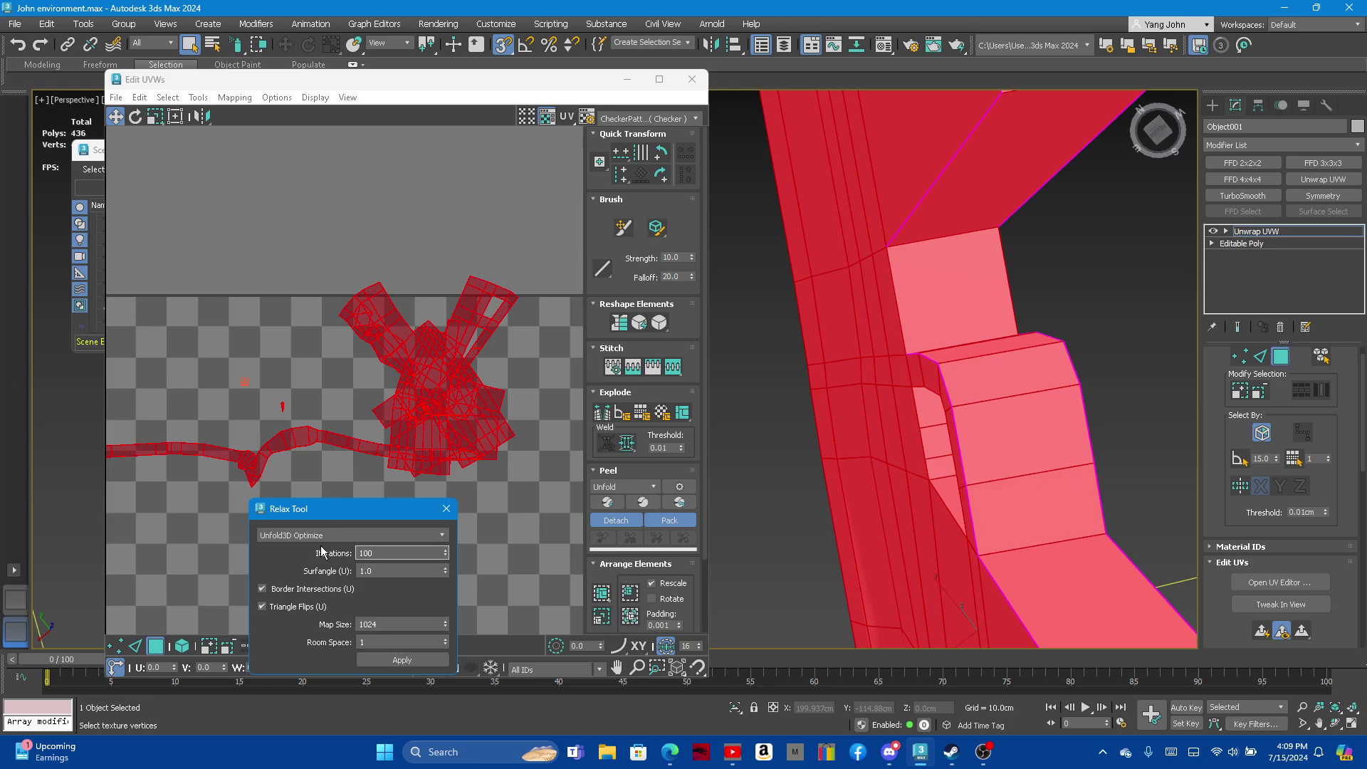
left_click(402, 661)
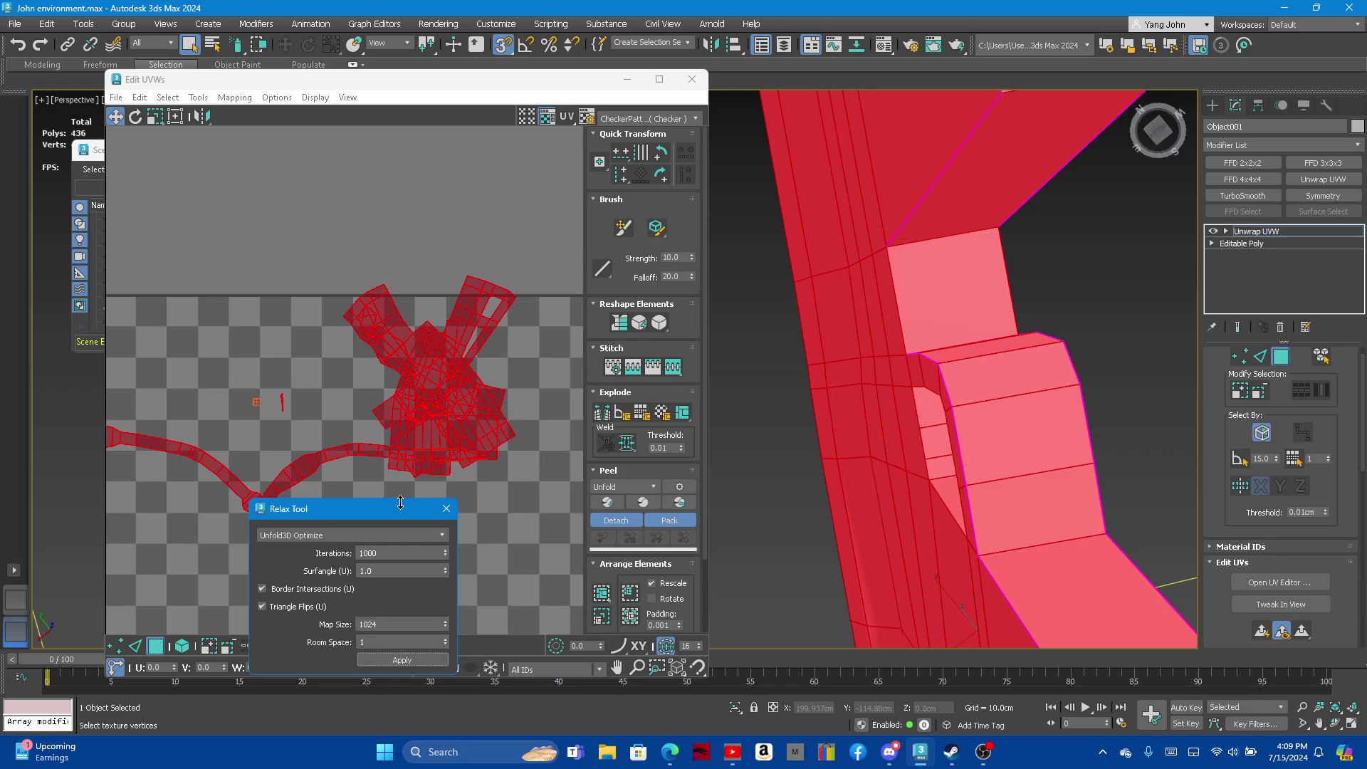
left_click(447, 509)
scroll(399, 442, "up", 1)
scroll(313, 456, "up", 2)
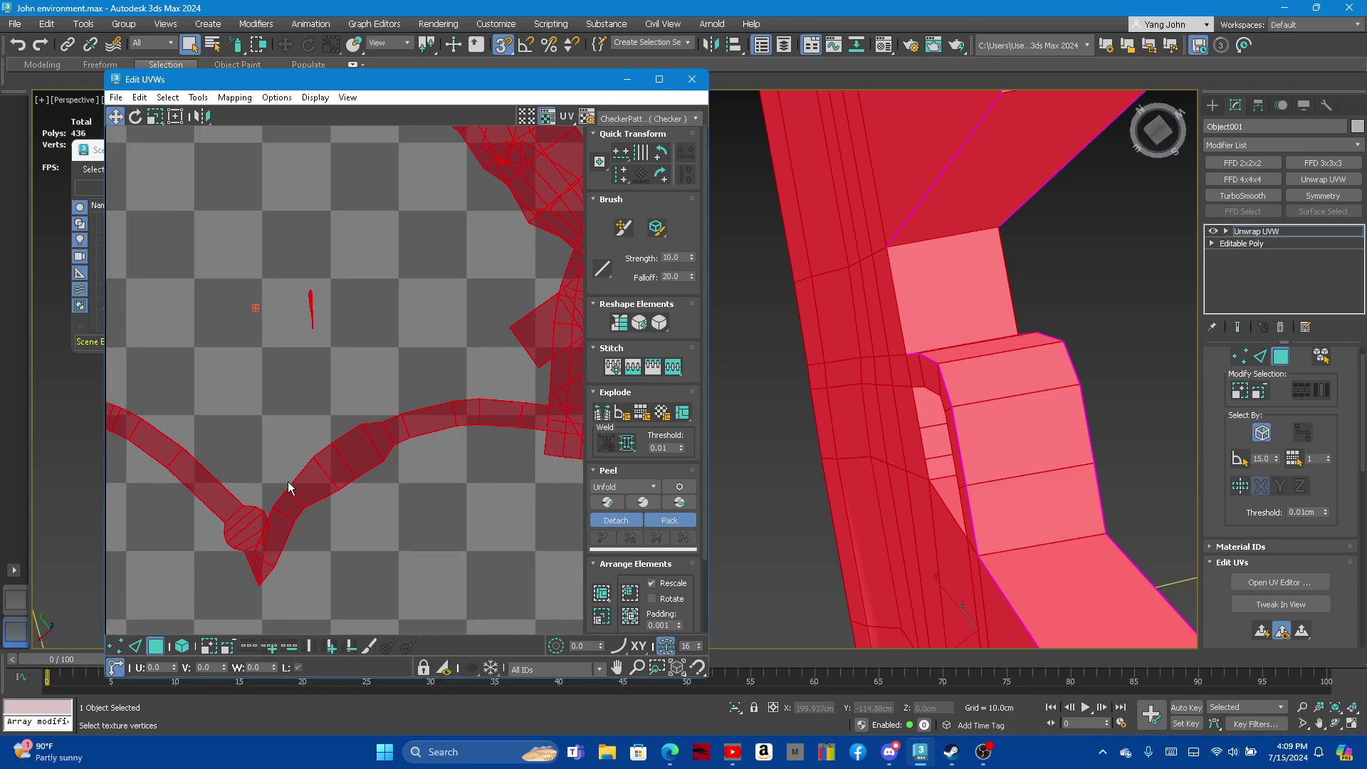
scroll(301, 416, "up", 1)
scroll(245, 309, "up", 3)
scroll(323, 313, "up", 3)
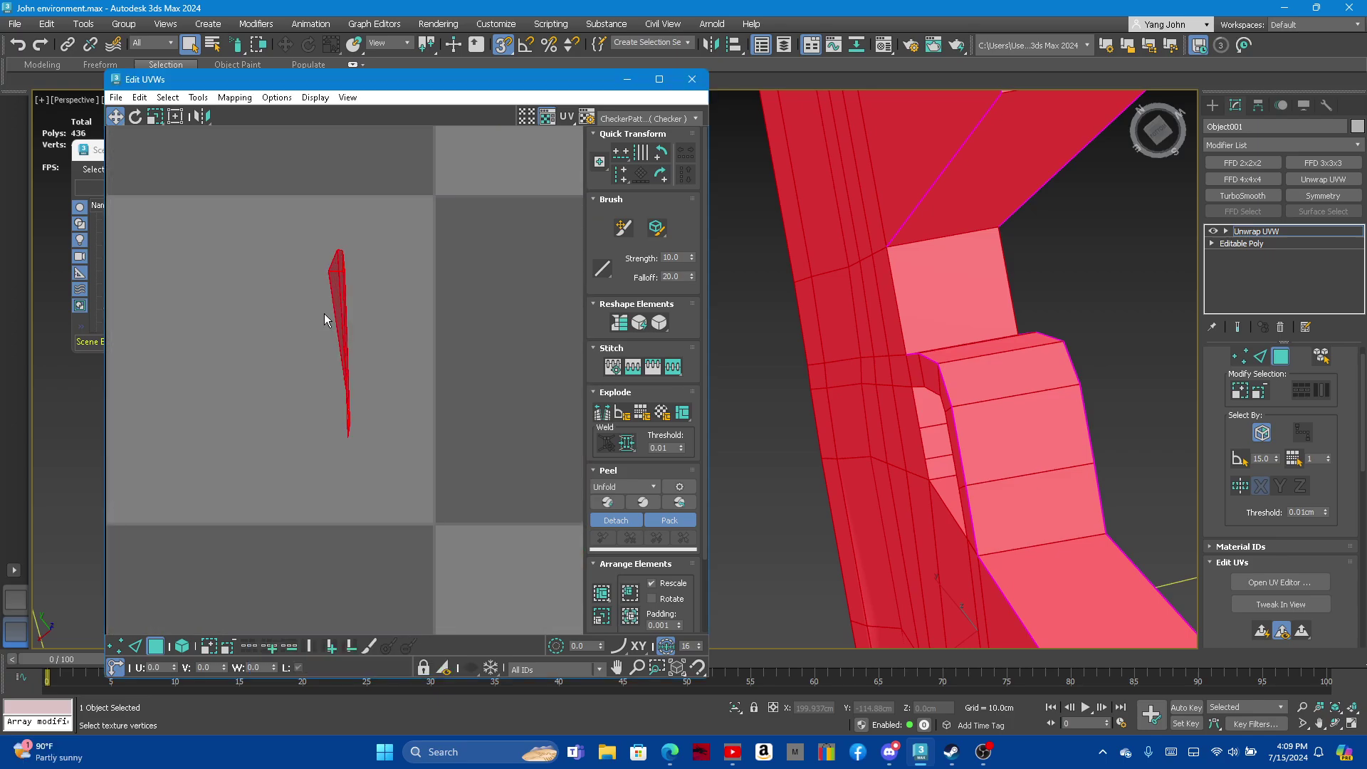
scroll(326, 281, "up", 3)
Clear the UV selection and box-select the small isolated UV shell
left_click(272, 239)
left_click_drag(257, 202, 408, 562)
scroll(347, 357, "down", 5)
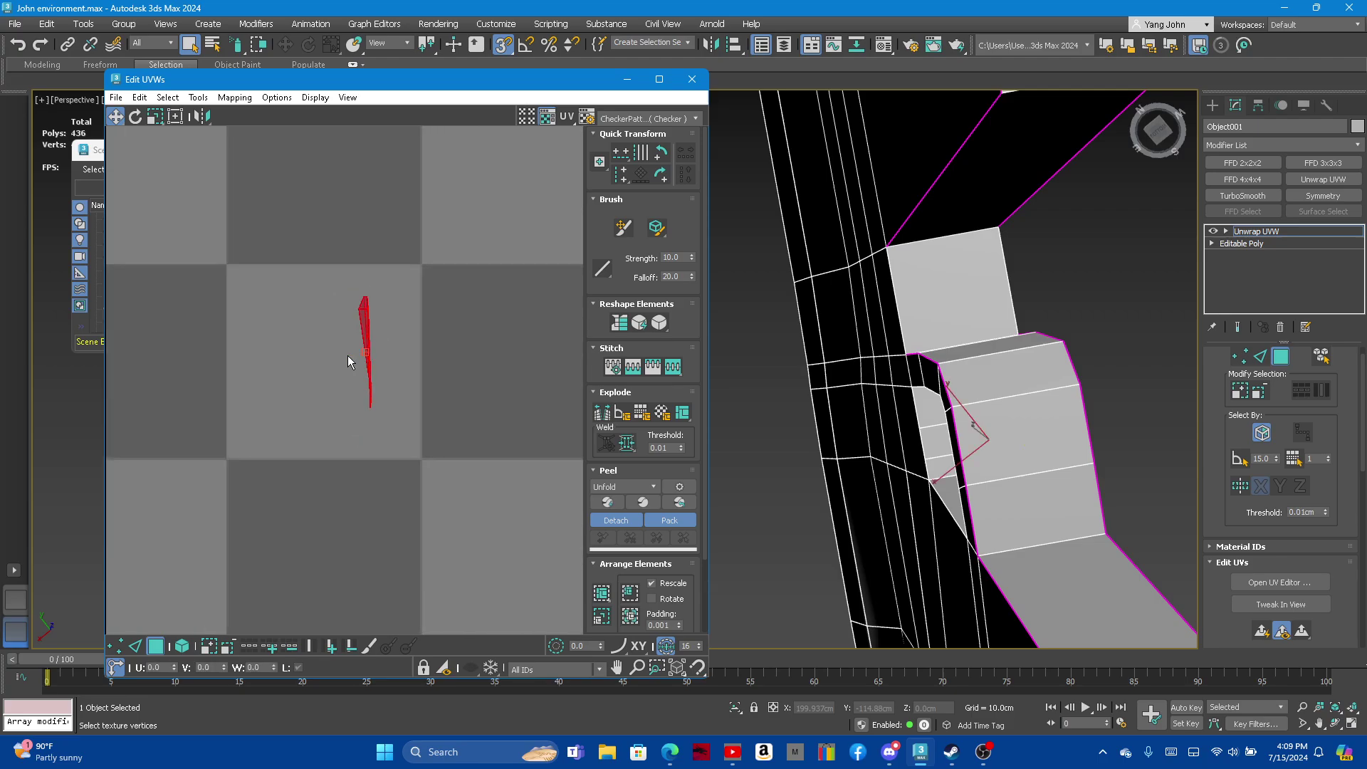
scroll(356, 365, "down", 2)
scroll(364, 373, "down", 2)
scroll(364, 378, "down", 2)
scroll(421, 347, "down", 2)
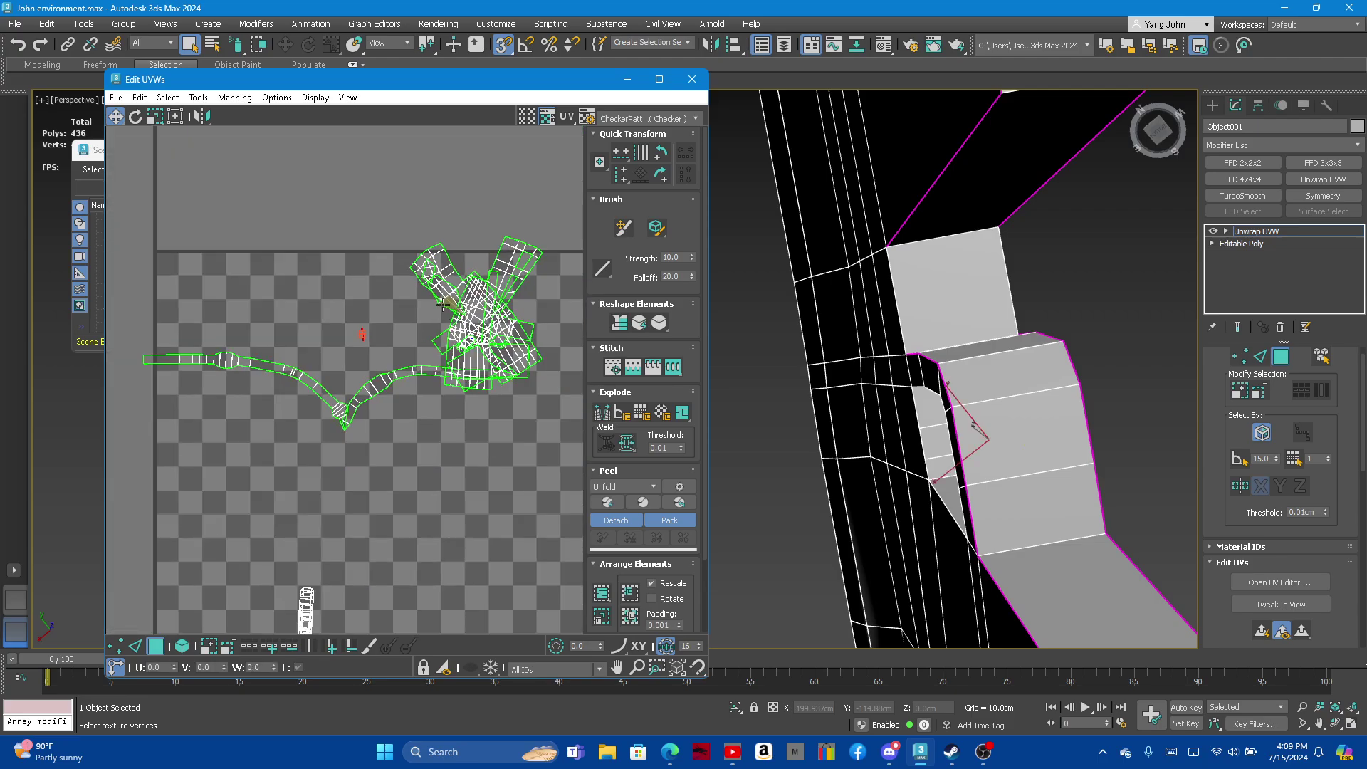
Relax all UVs three more times with Reshape Elements > Relax, then deselect
key("ctrl+a")
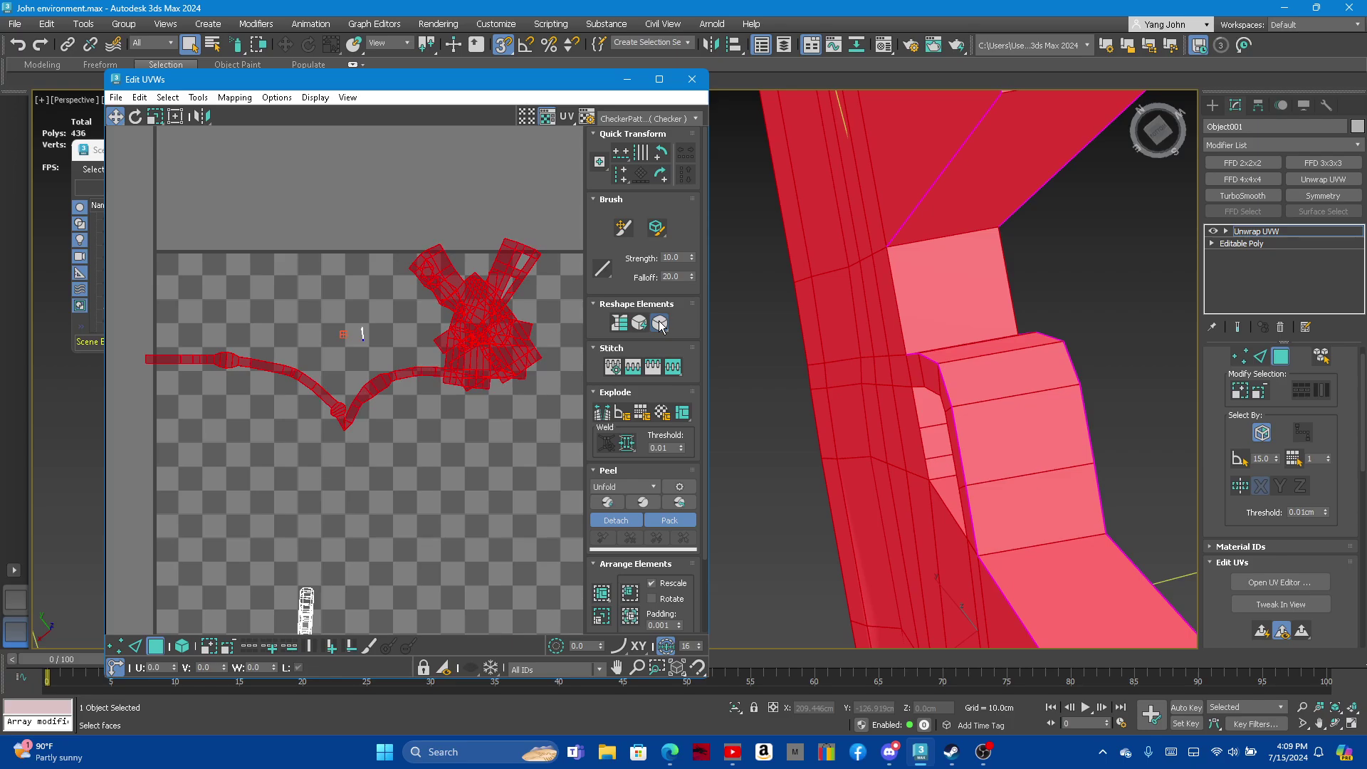
left_click(617, 326)
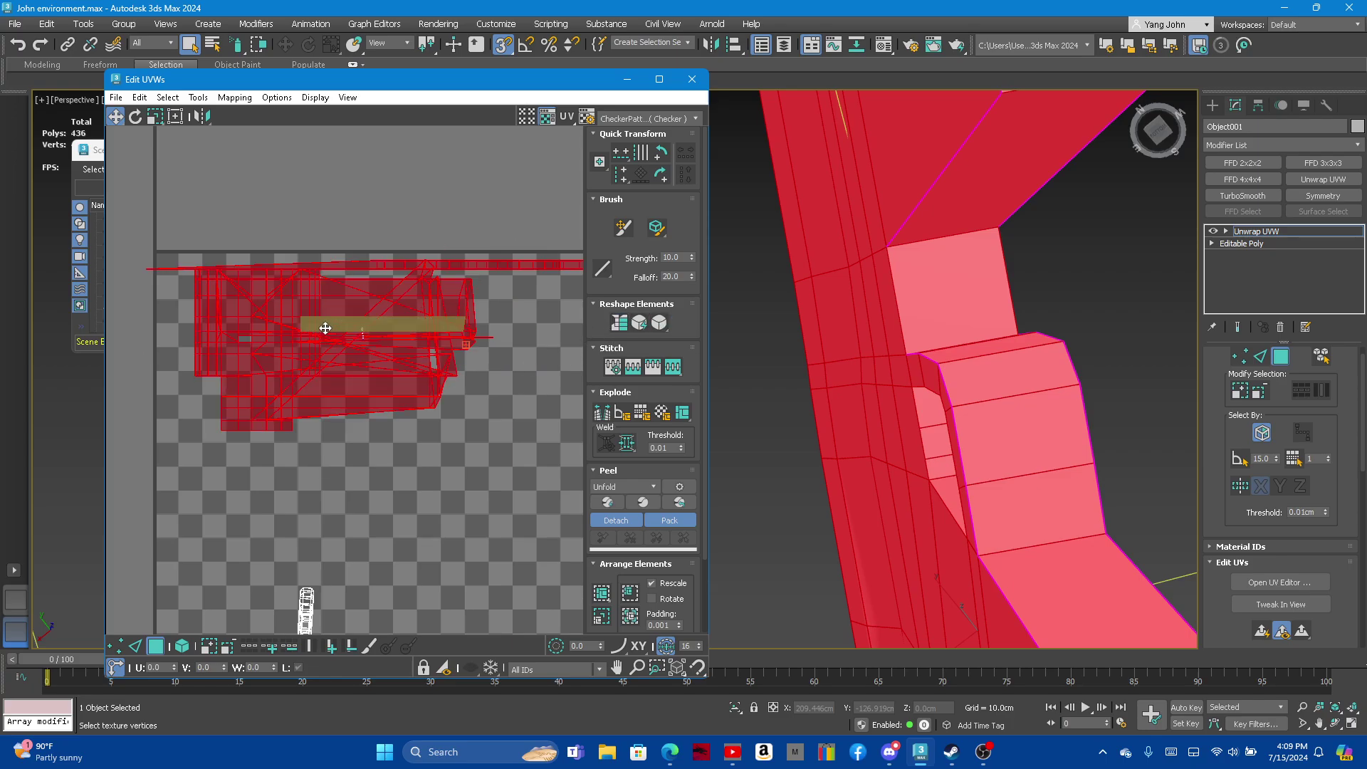
scroll(257, 328, "down", 3)
left_click(661, 324)
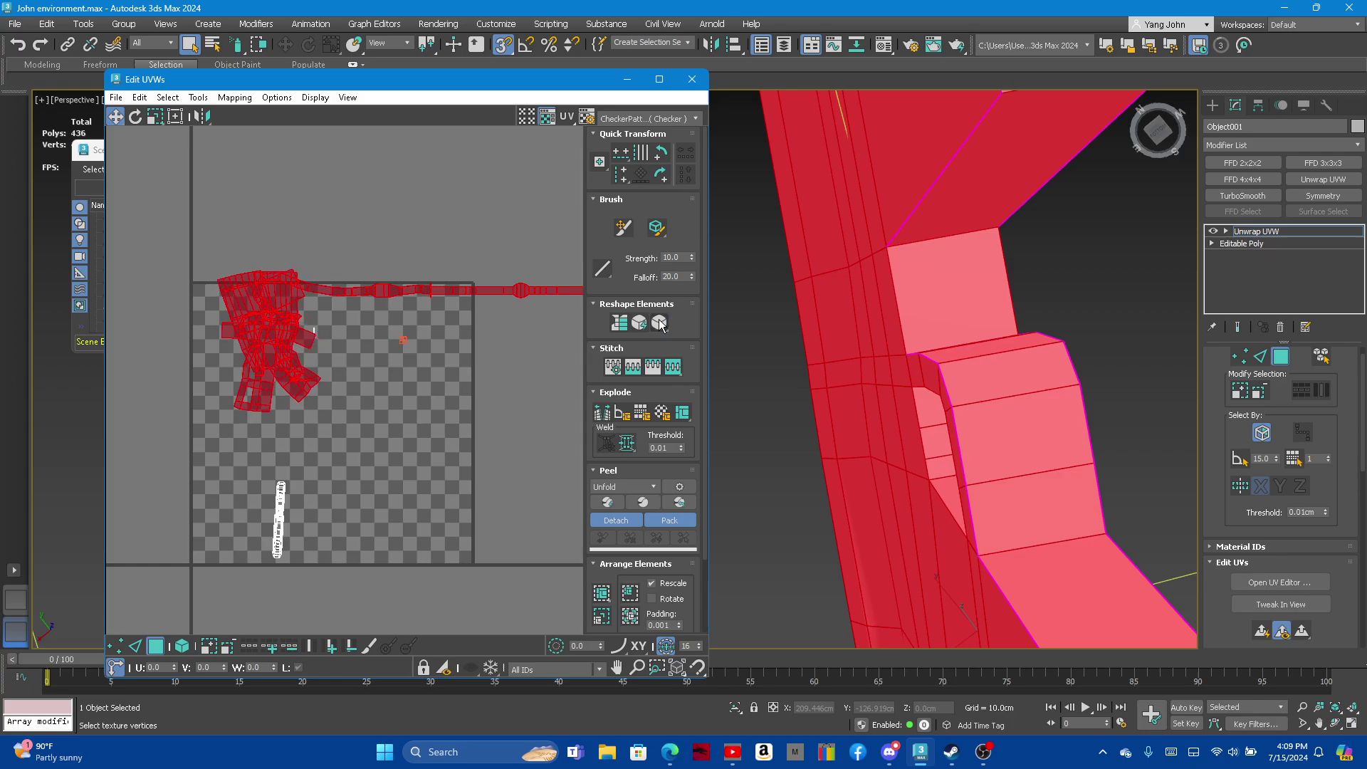
left_click(661, 325)
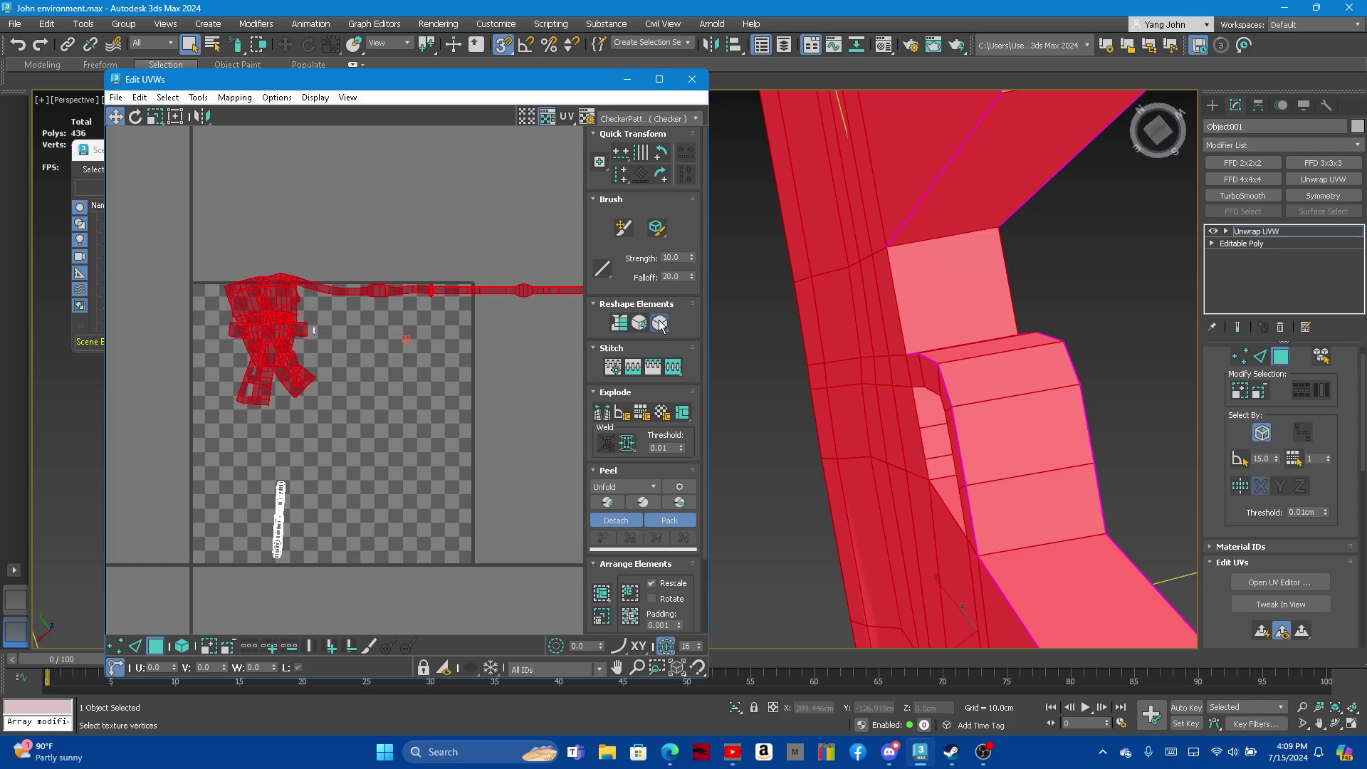
left_click(661, 325)
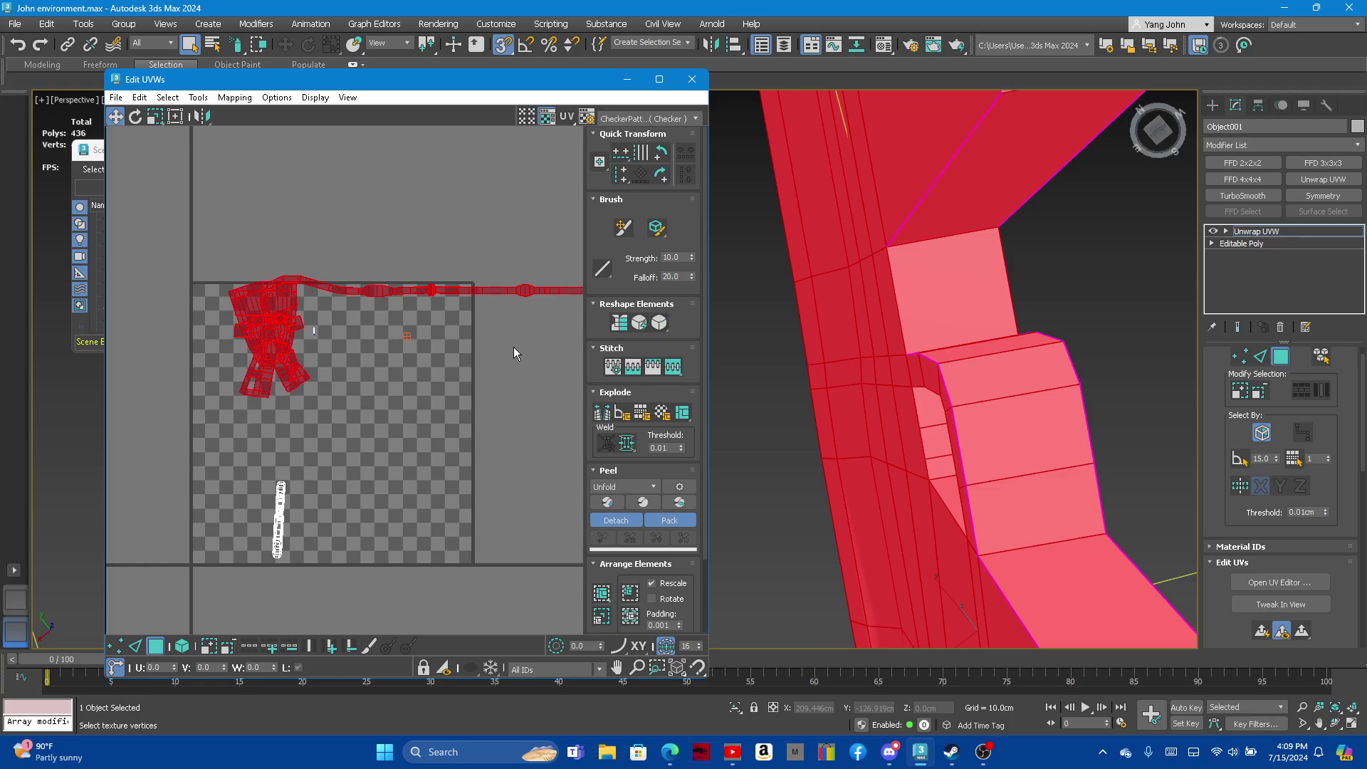
scroll(206, 312, "up", 3)
left_click(558, 401)
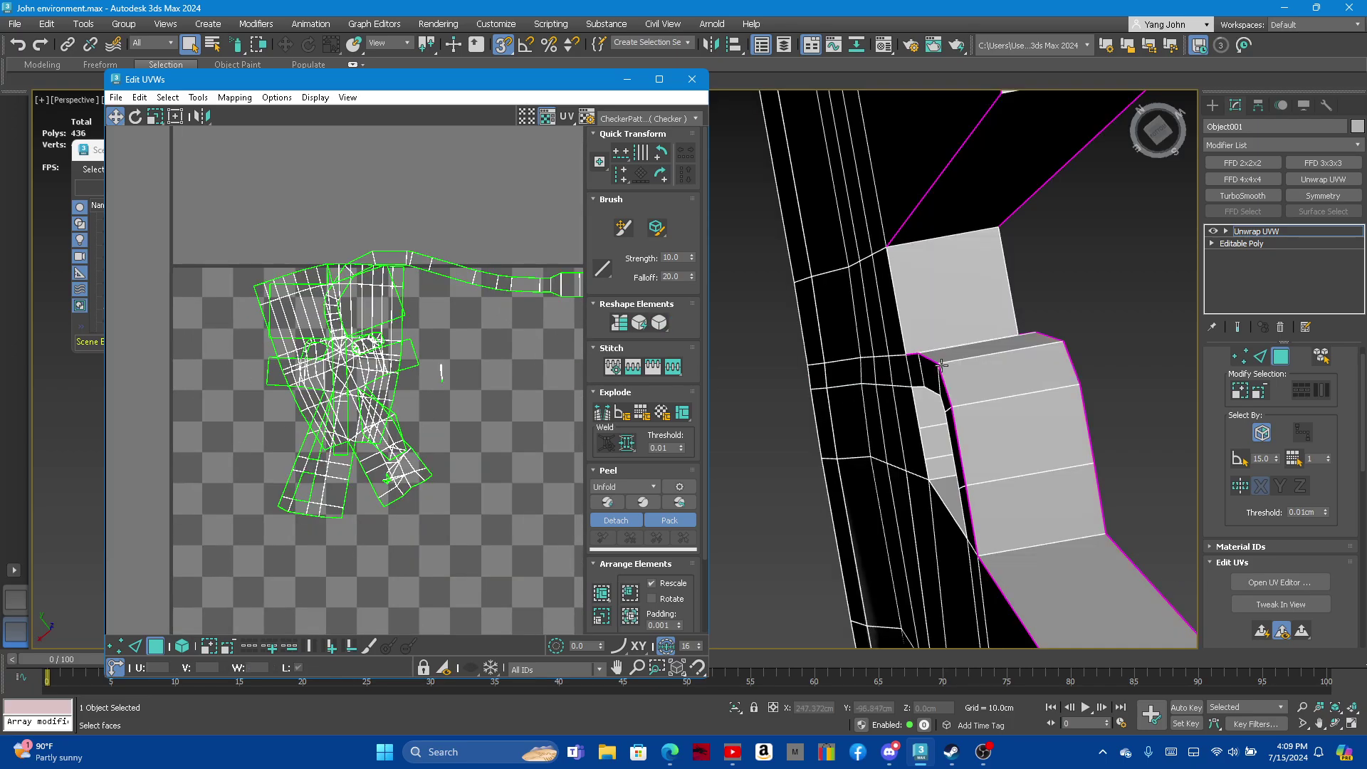
Break the gun's UVs along a chosen edge to open a seam
scroll(942, 365, "up", 1)
scroll(997, 289, "up", 1)
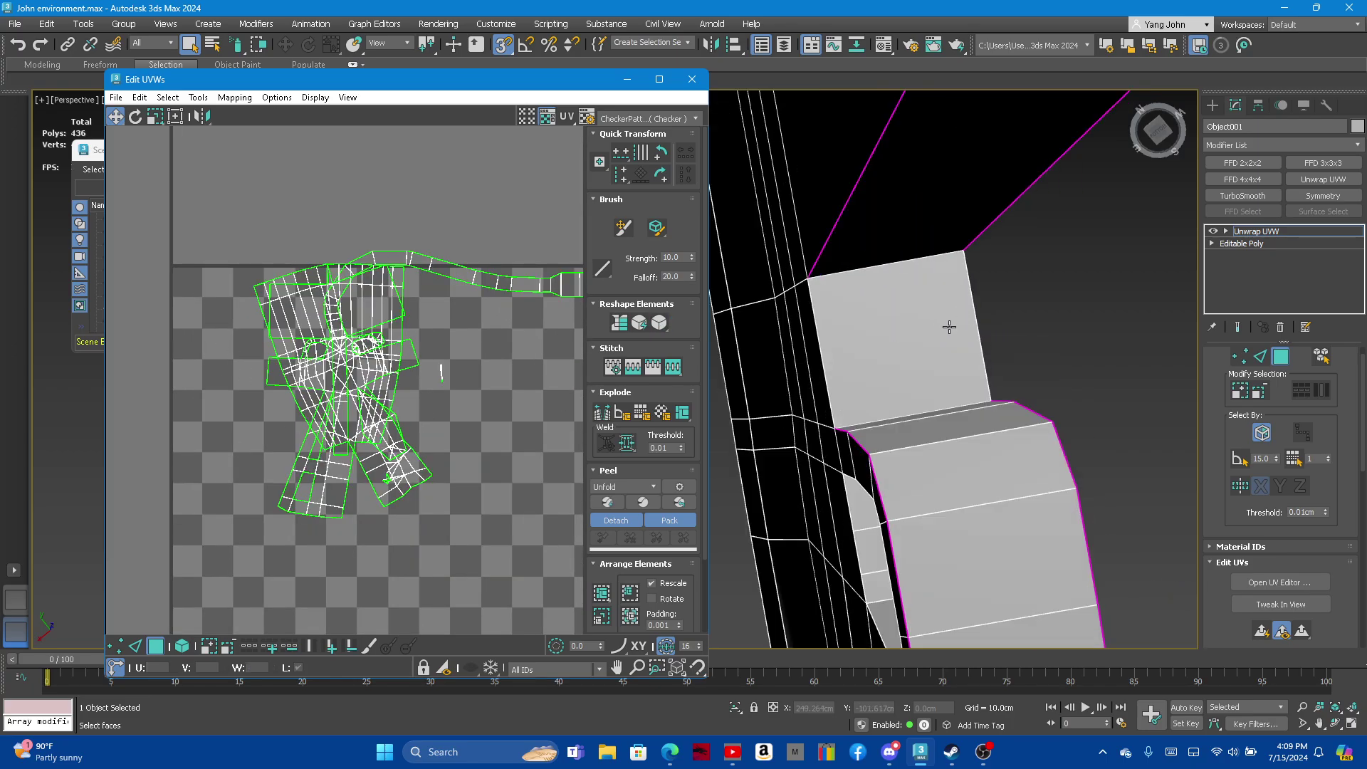
left_click(1261, 357)
key("ctrl+a")
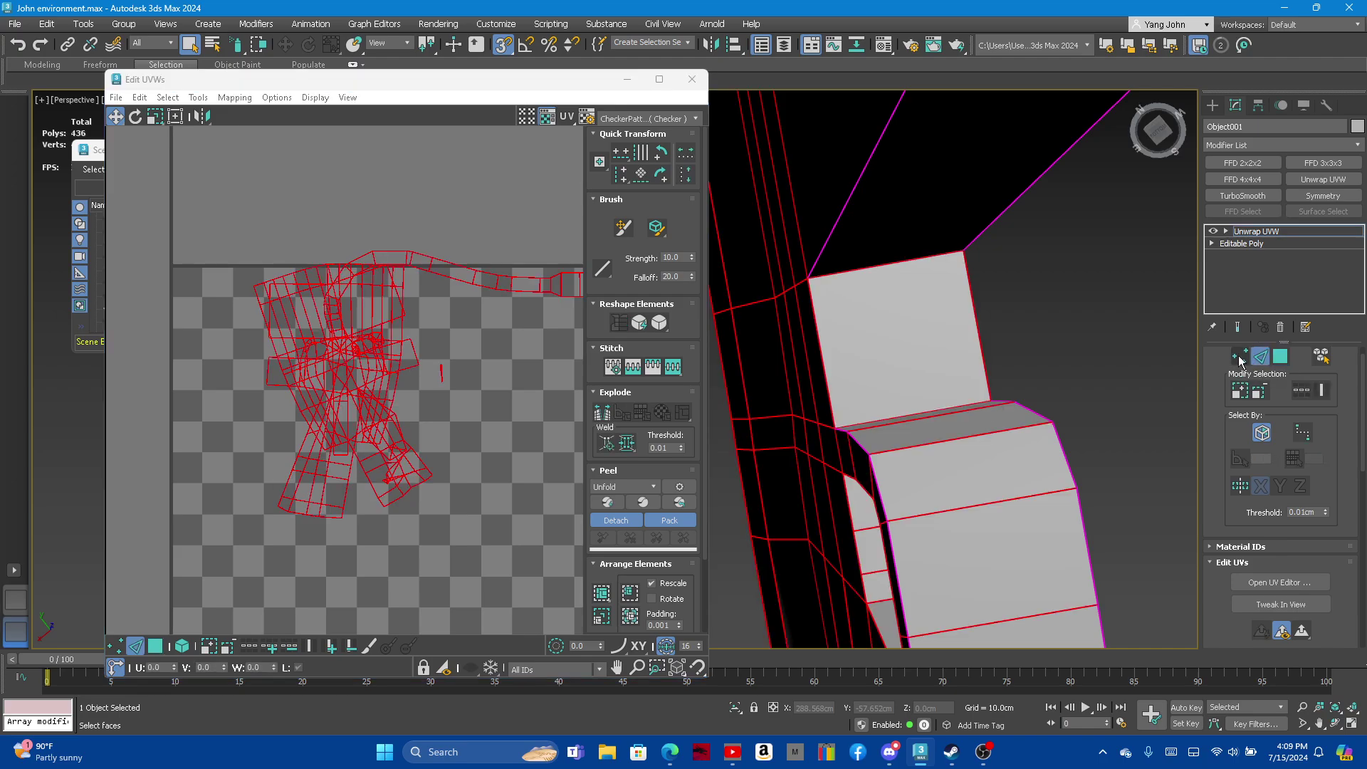
left_click(981, 319)
middle_click_drag(980, 318, 956, 311, "alt")
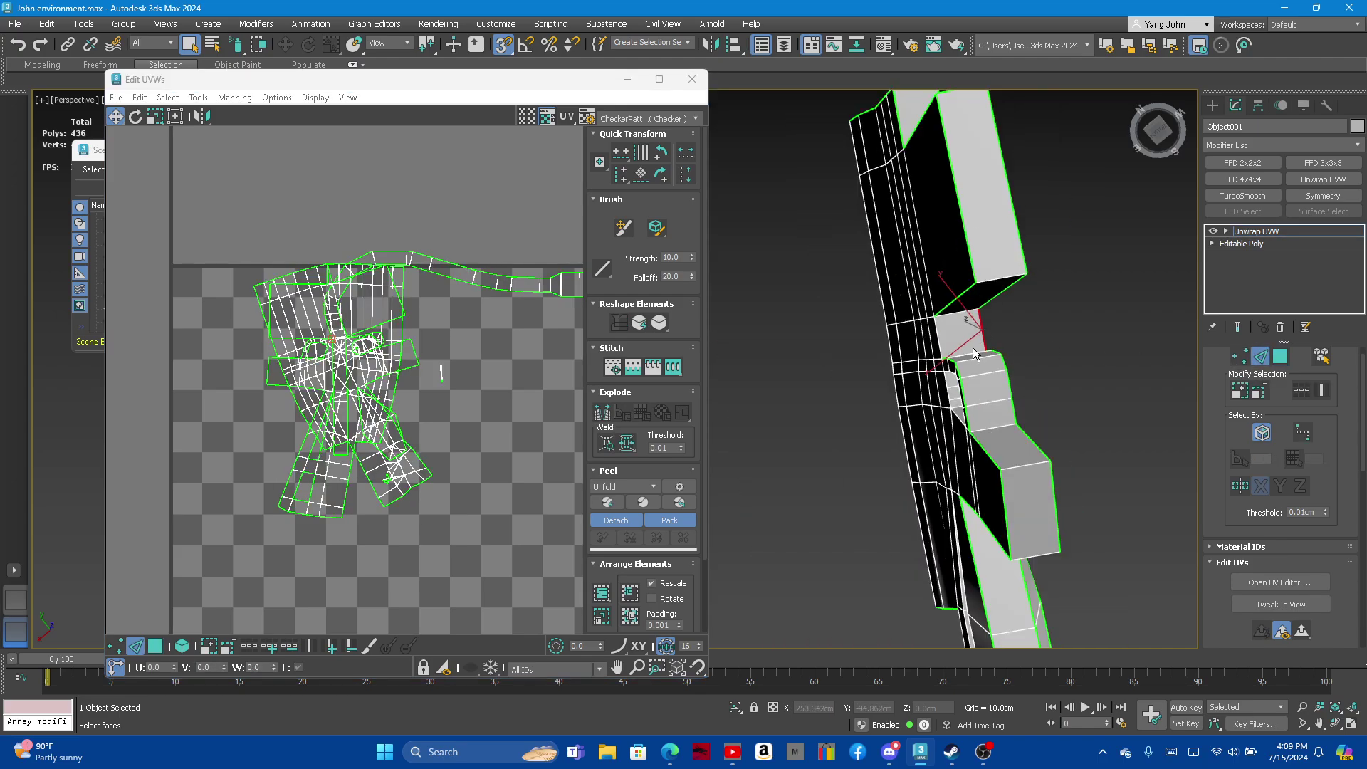
scroll(956, 310, "up", 2)
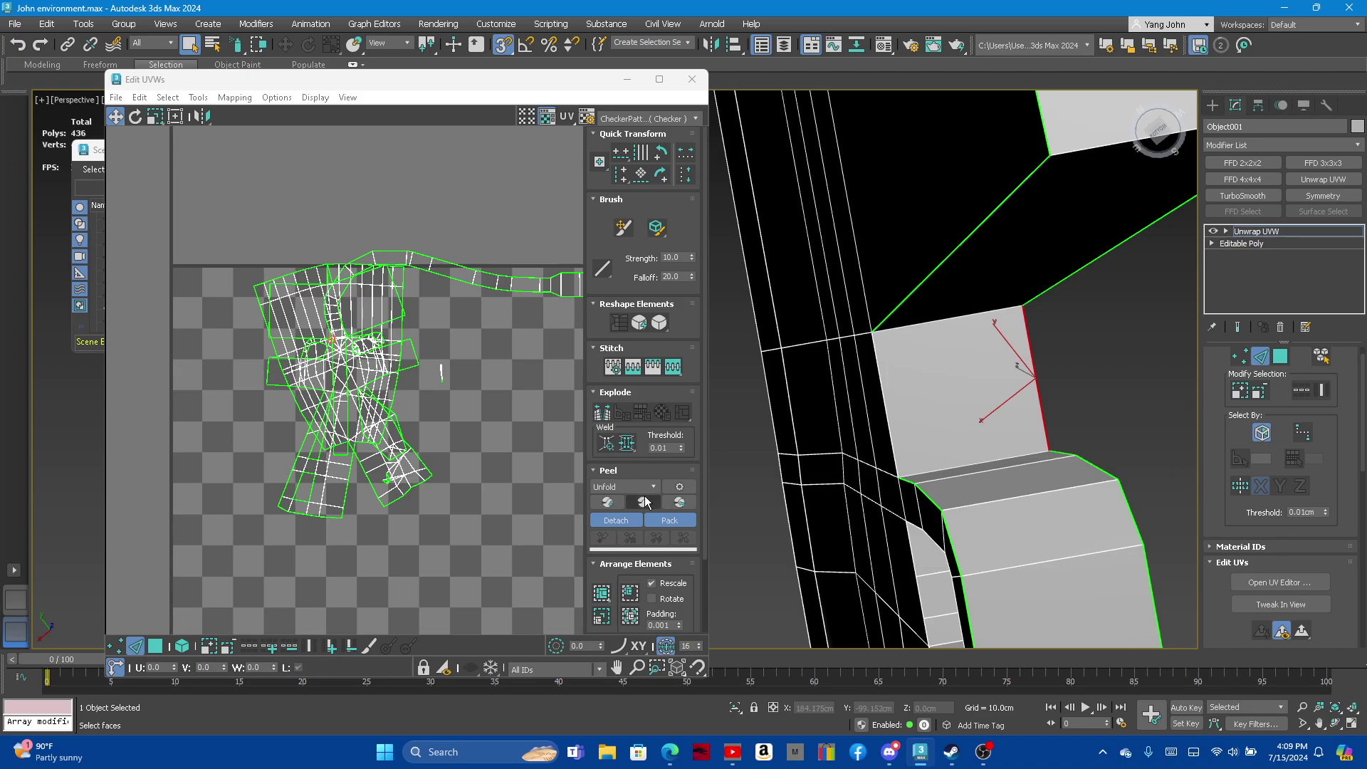
right_click(347, 426)
left_click(336, 429)
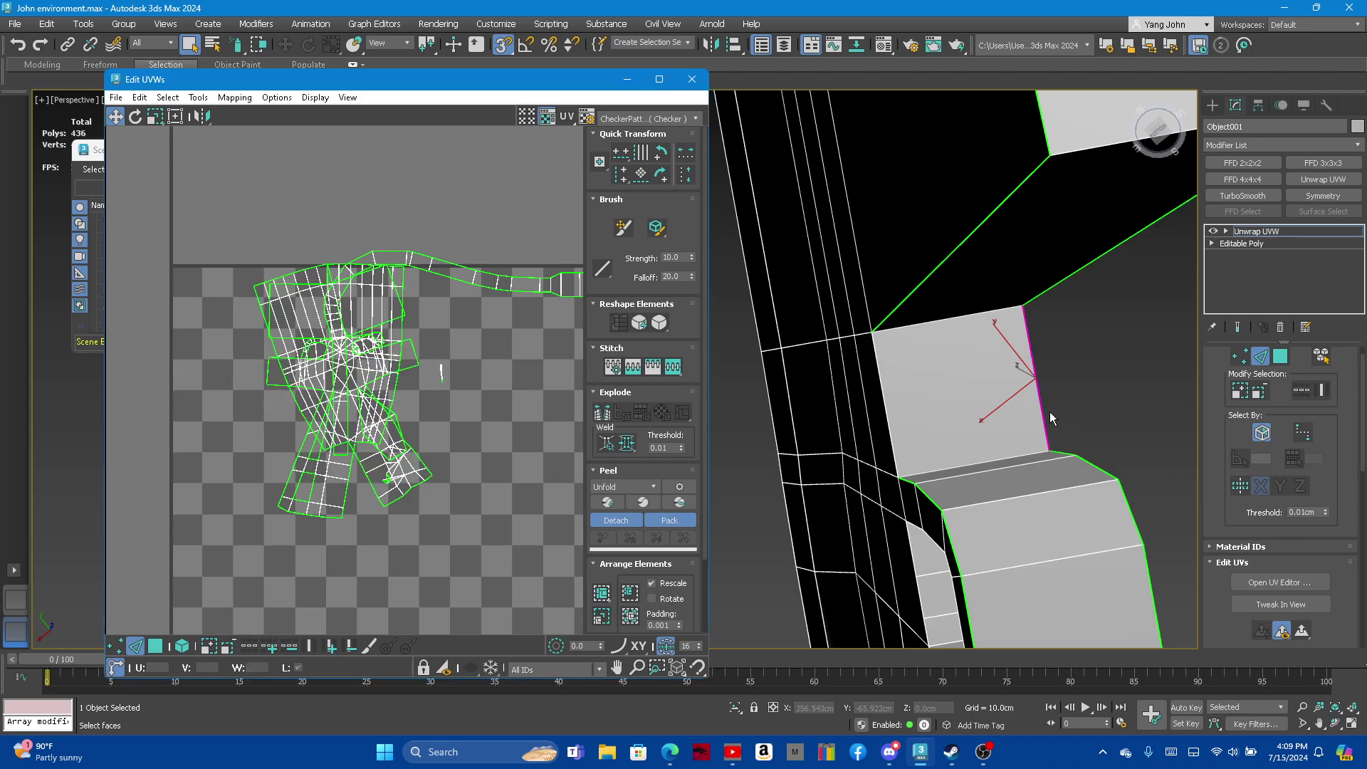
scroll(1050, 411, "down", 3)
scroll(1041, 421, "down", 2)
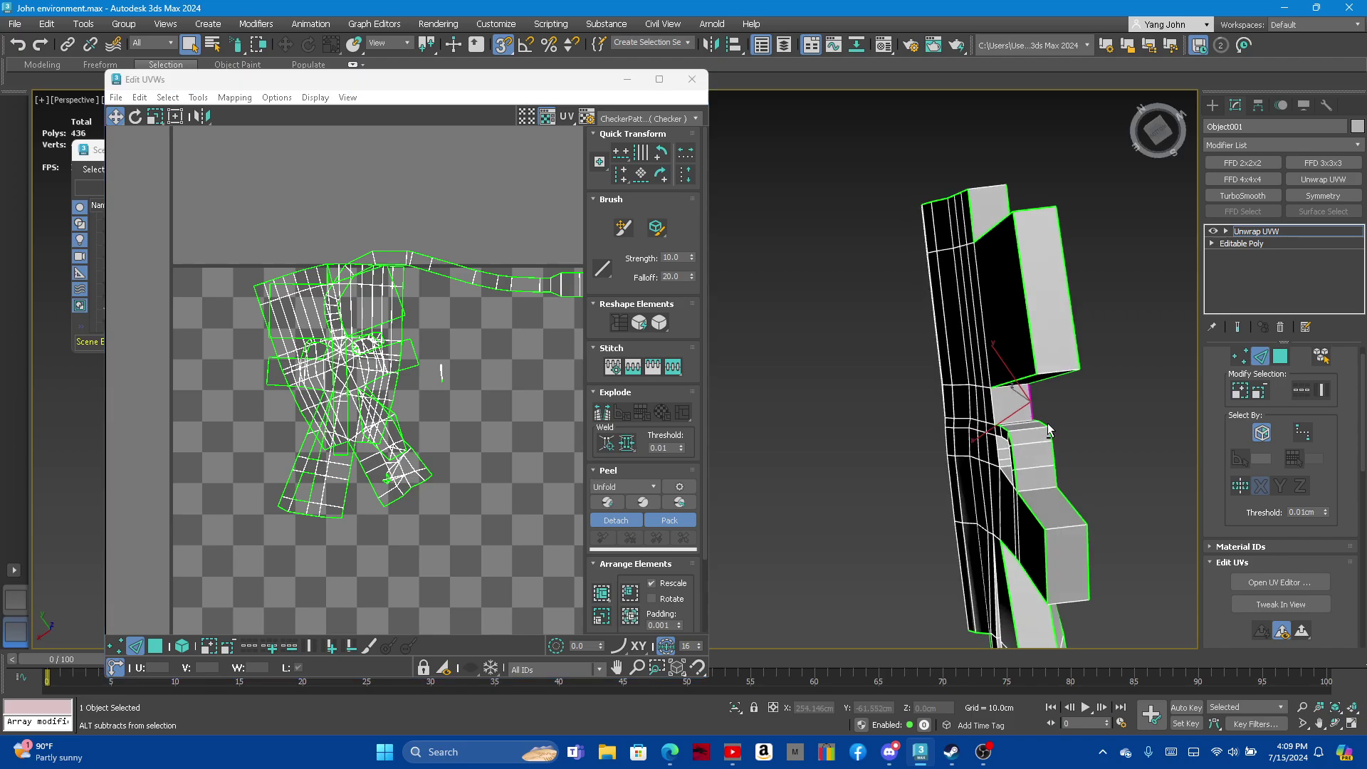
Select the whole gun element in face mode and relax its UV islands
mouse_move(1048, 423)
middle_mouse_down("alt")
mouse_move(1132, 407)
mouse_move(1036, 387)
mouse_move(1068, 399)
middle_mouse_up("alt")
scroll(1037, 387, "up", 2)
scroll(1041, 401, "up", 2)
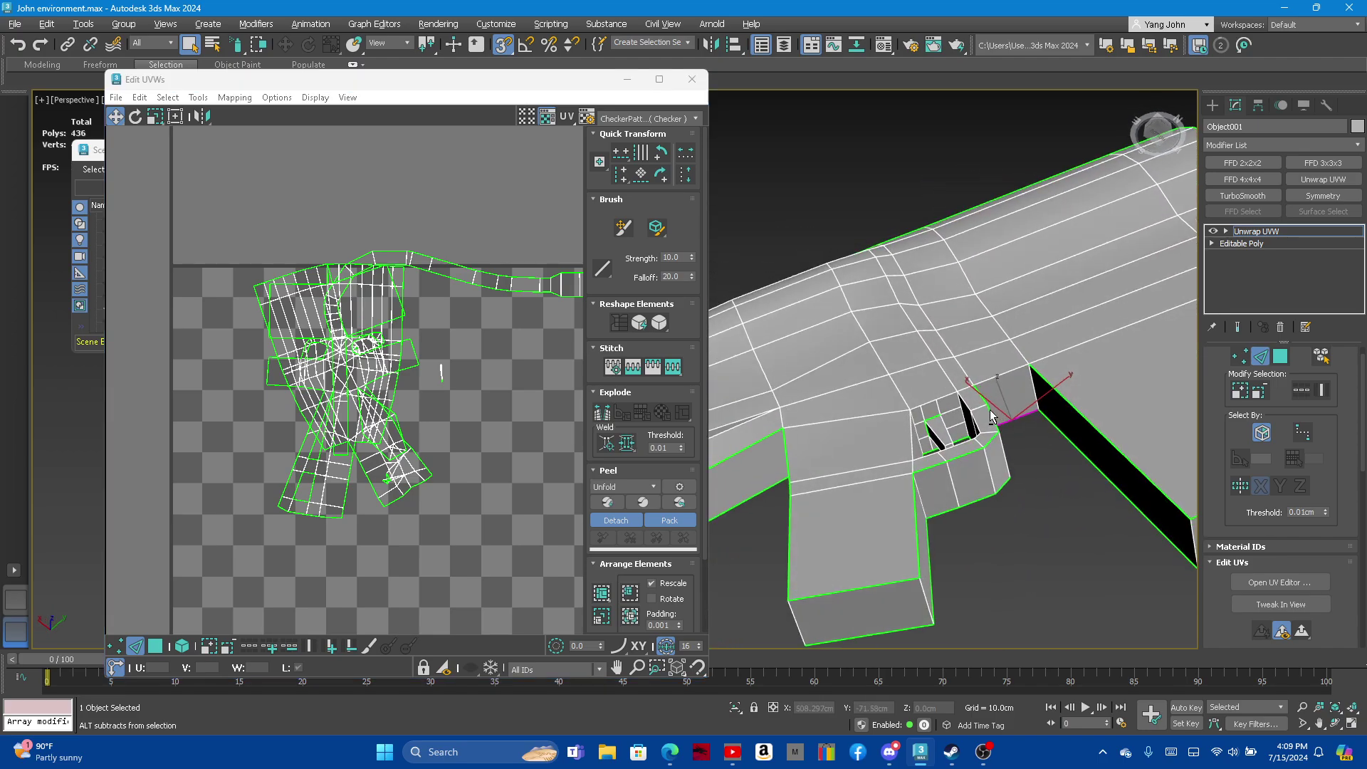
left_click(1280, 356)
left_click(1009, 368)
double_click(1009, 368)
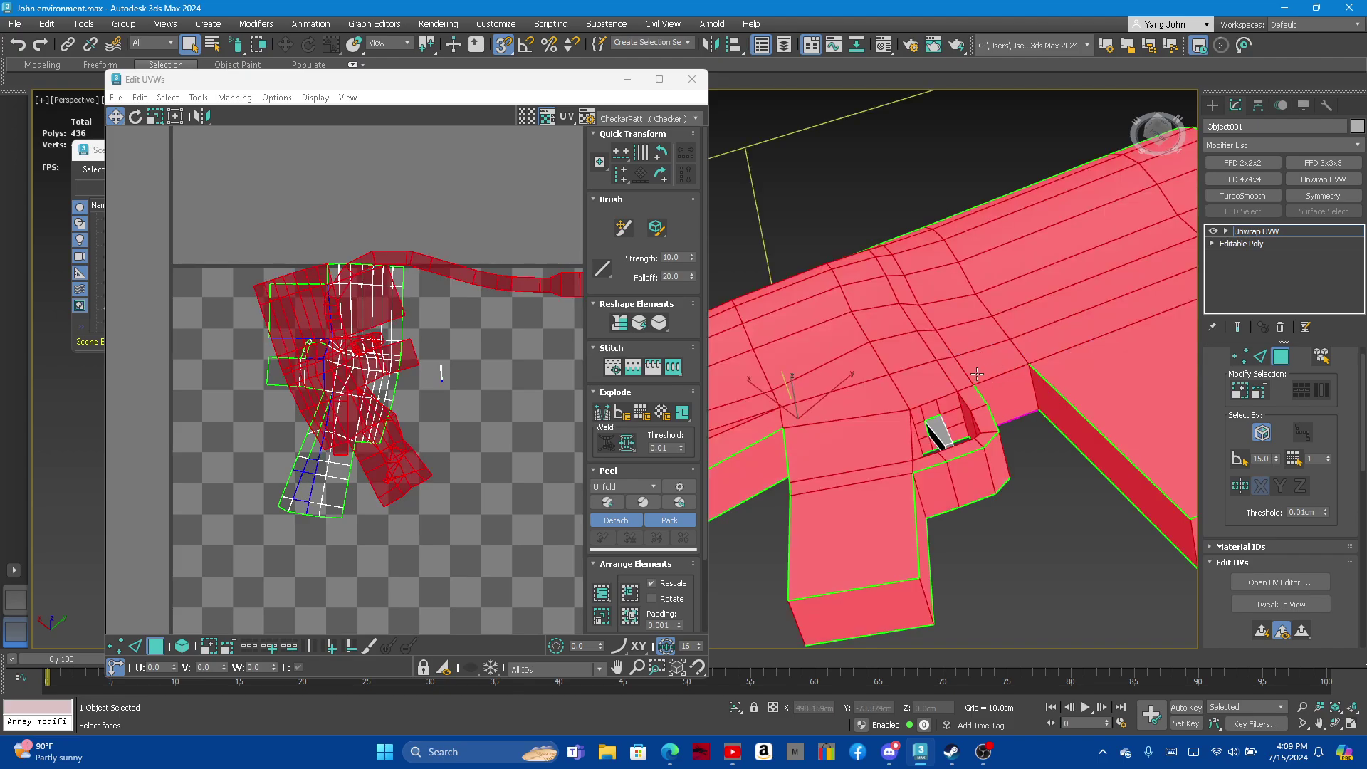
scroll(988, 445, "down", 5)
middle_click_drag(989, 445, 926, 427, "alt")
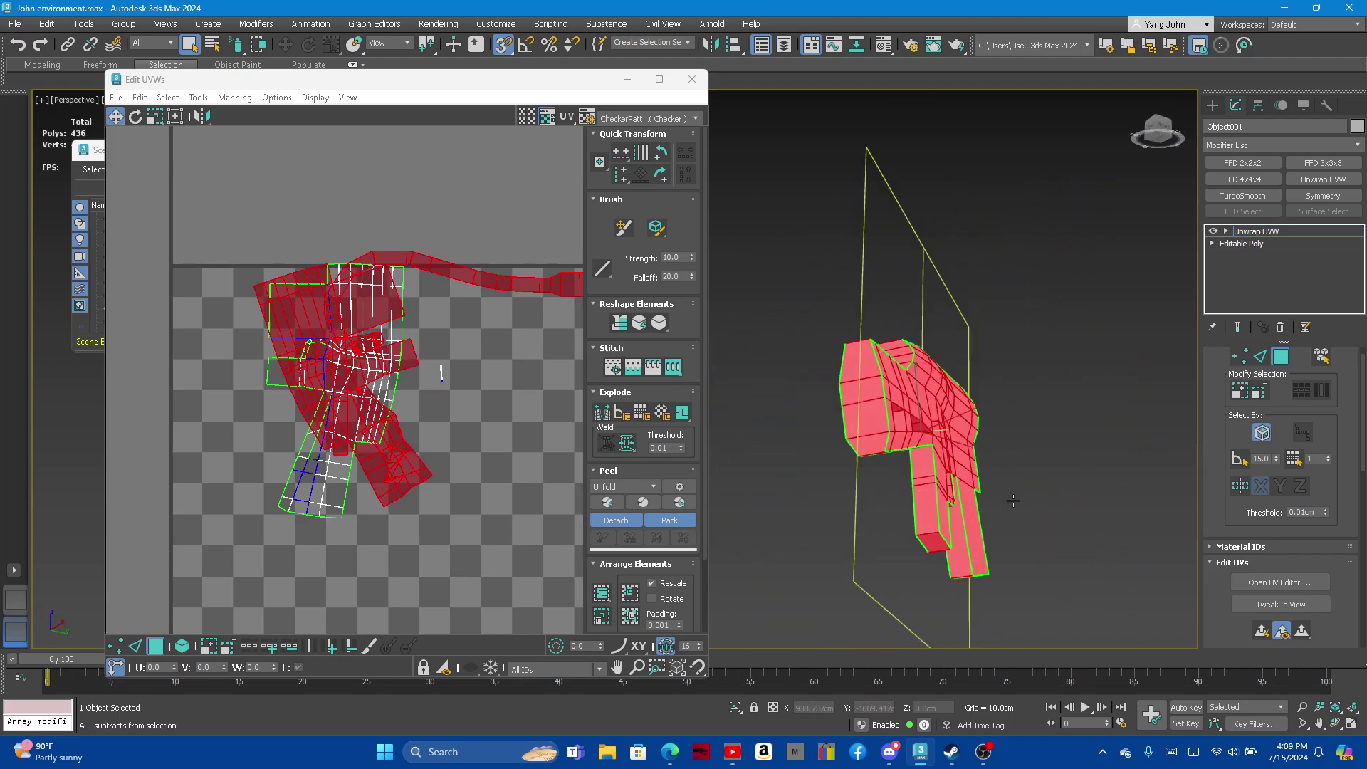
left_click(658, 321)
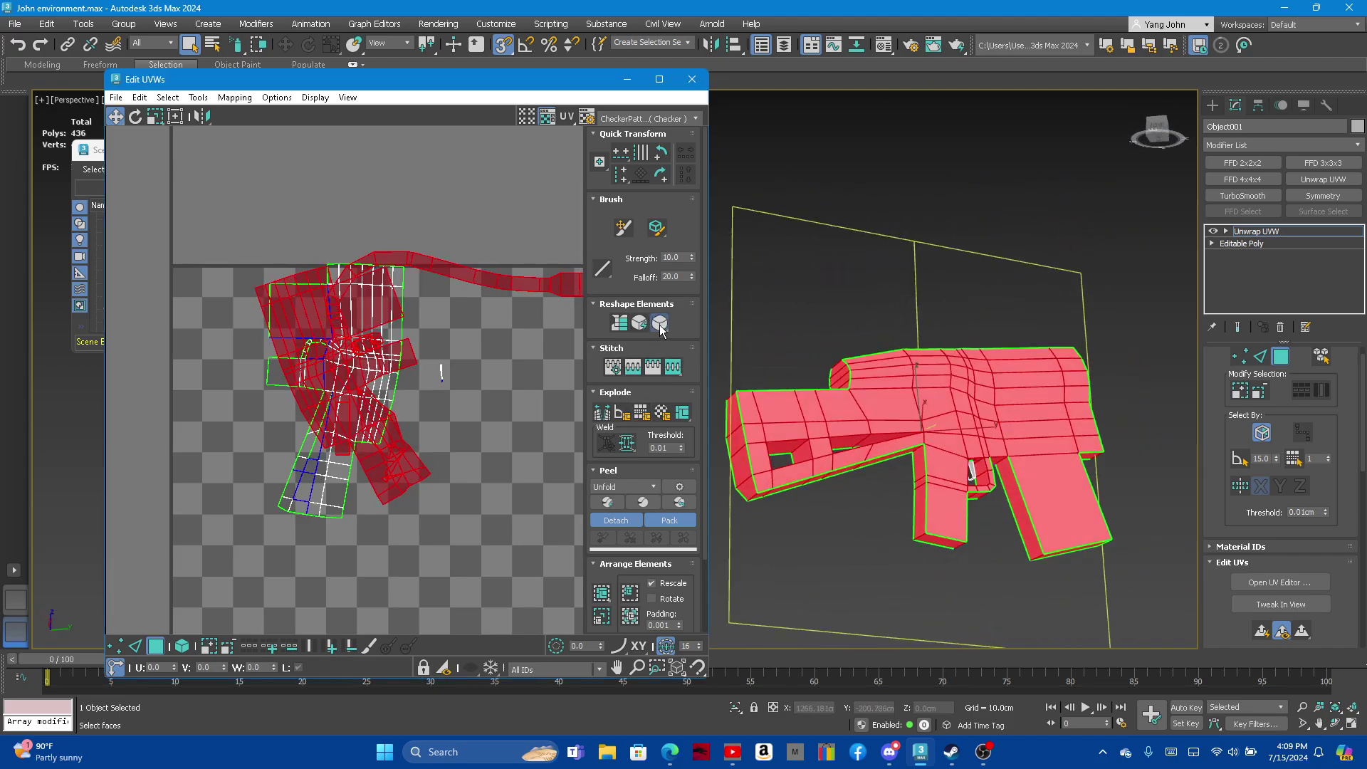
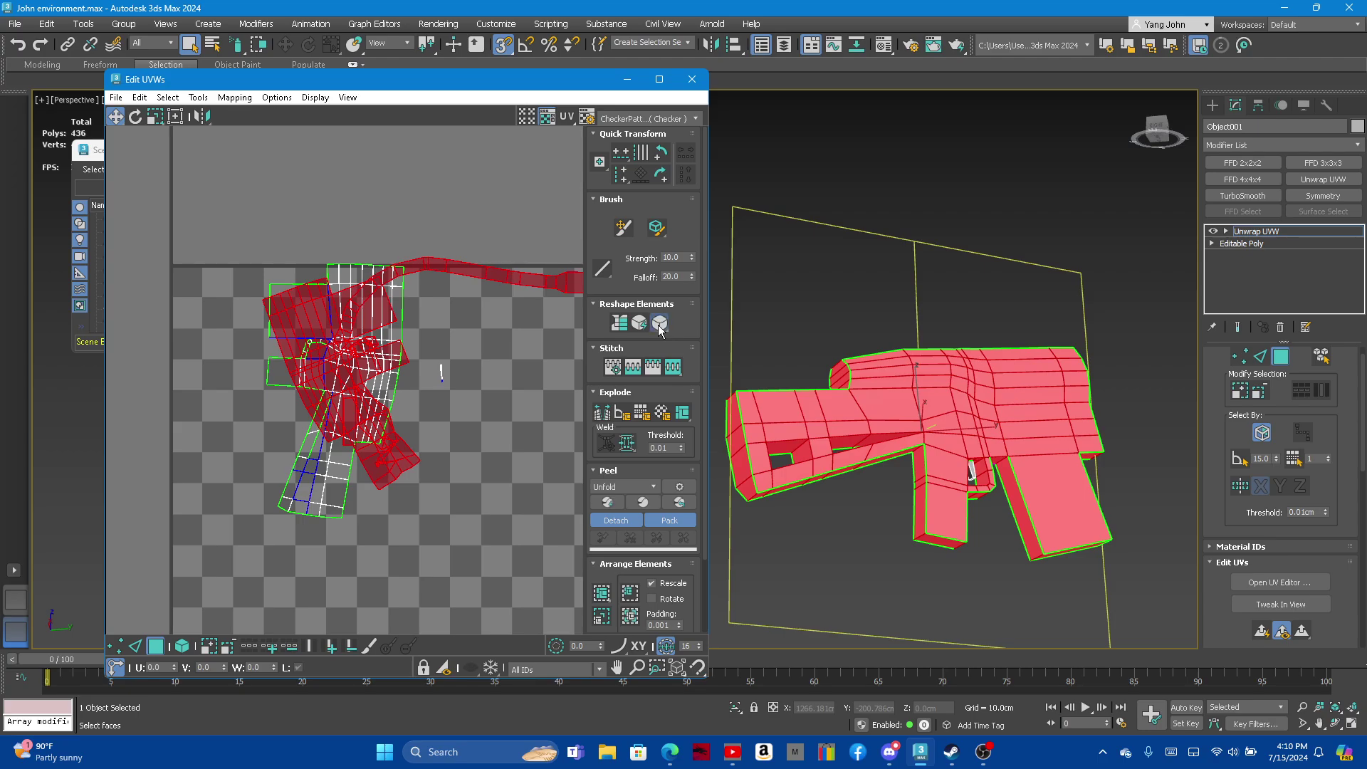
Clear the face selection and orbit to view the gun's top surface
scroll(274, 313, "down", 1)
scroll(339, 345, "down", 2)
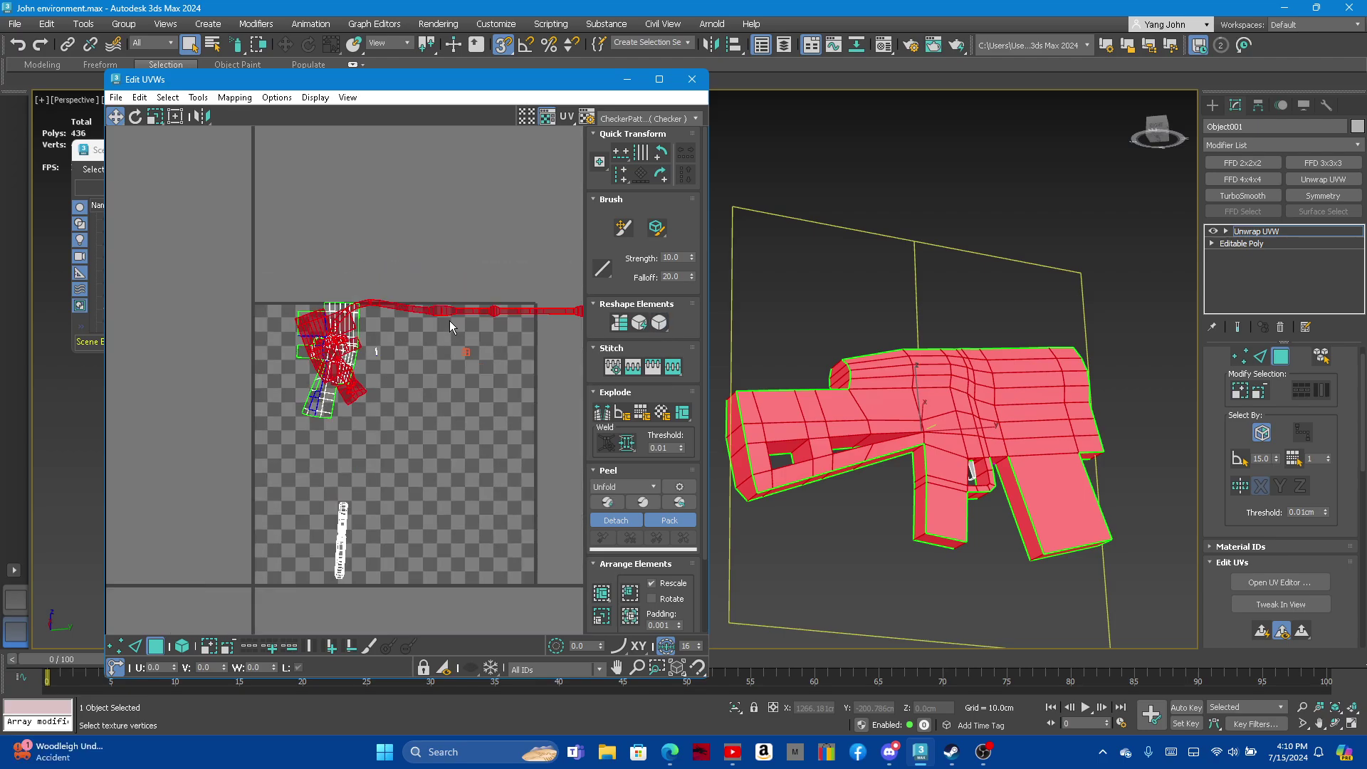
scroll(399, 270, "up", 1)
scroll(264, 245, "up", 2)
scroll(207, 253, "up", 2)
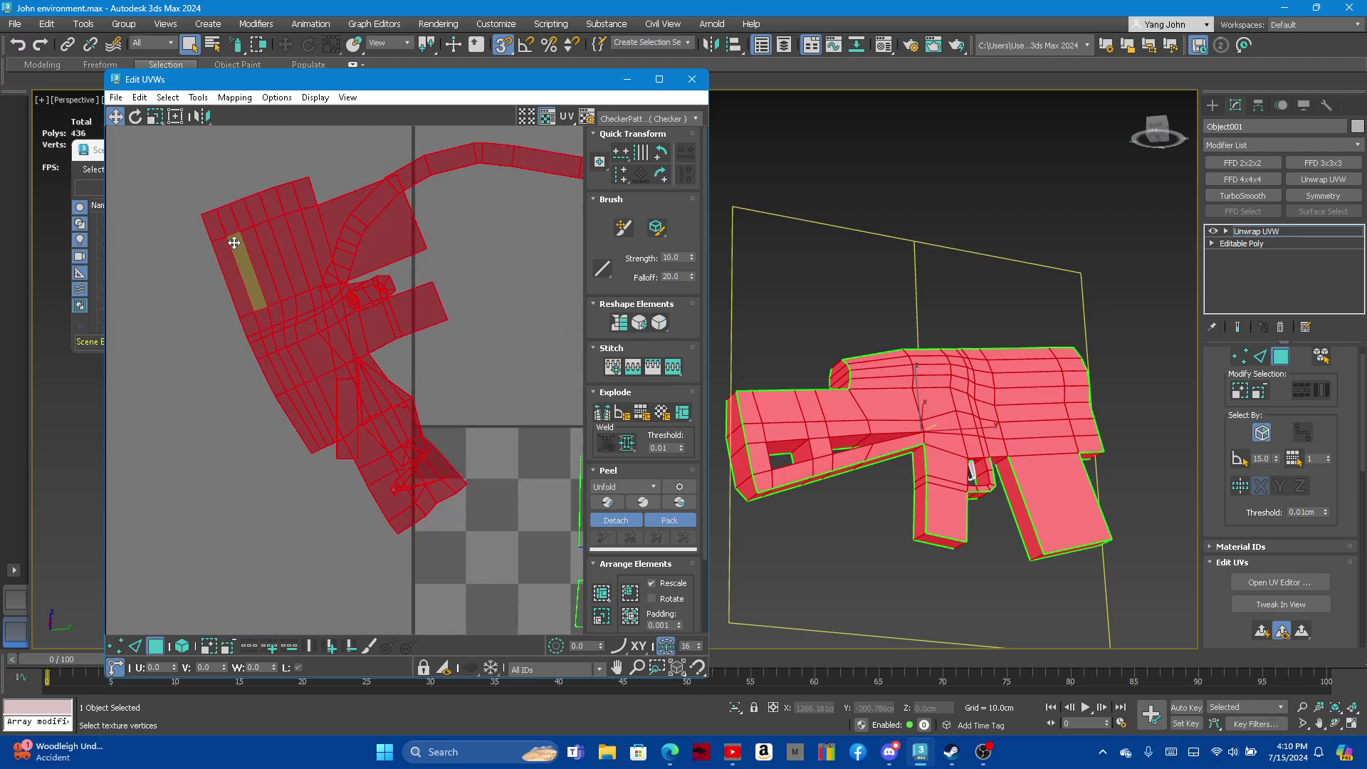
scroll(308, 284, "up", 1)
scroll(335, 296, "up", 2)
scroll(344, 296, "down", 3)
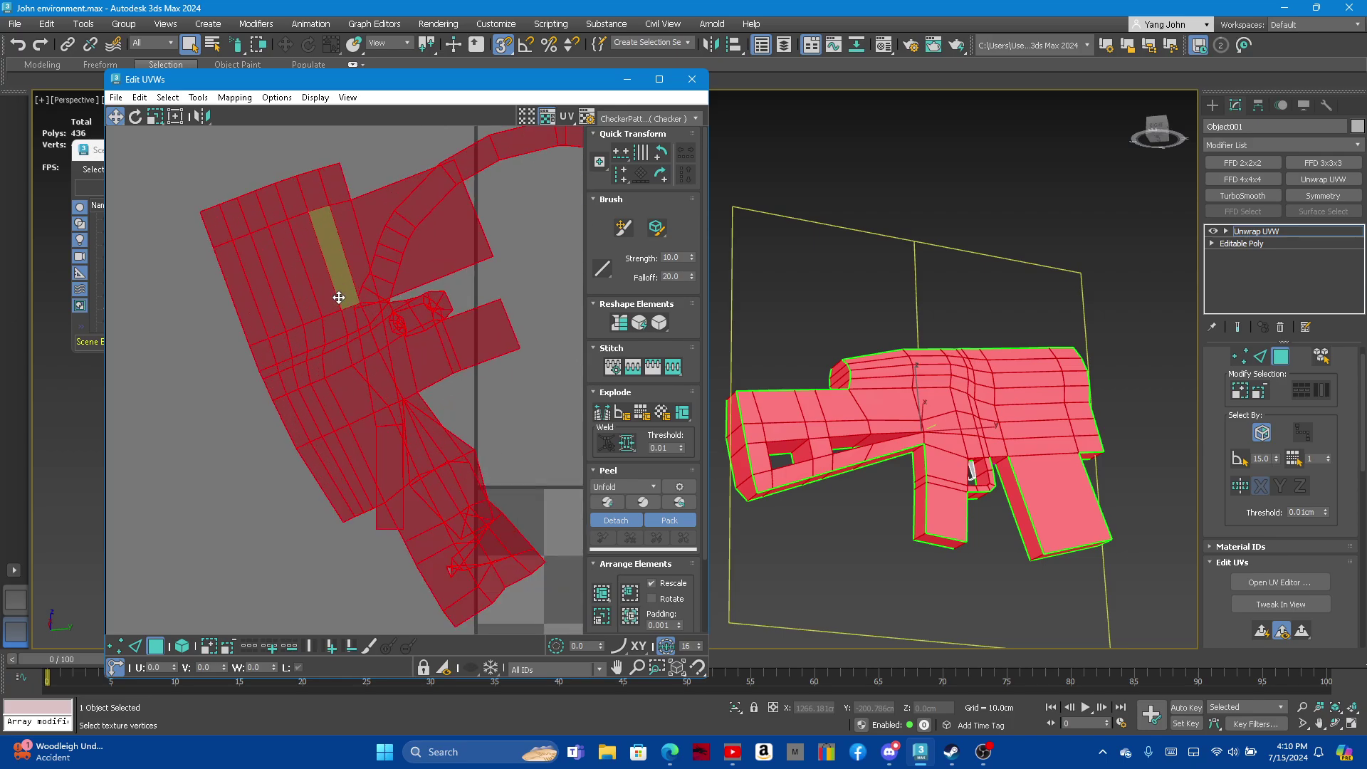
scroll(338, 298, "up", 2)
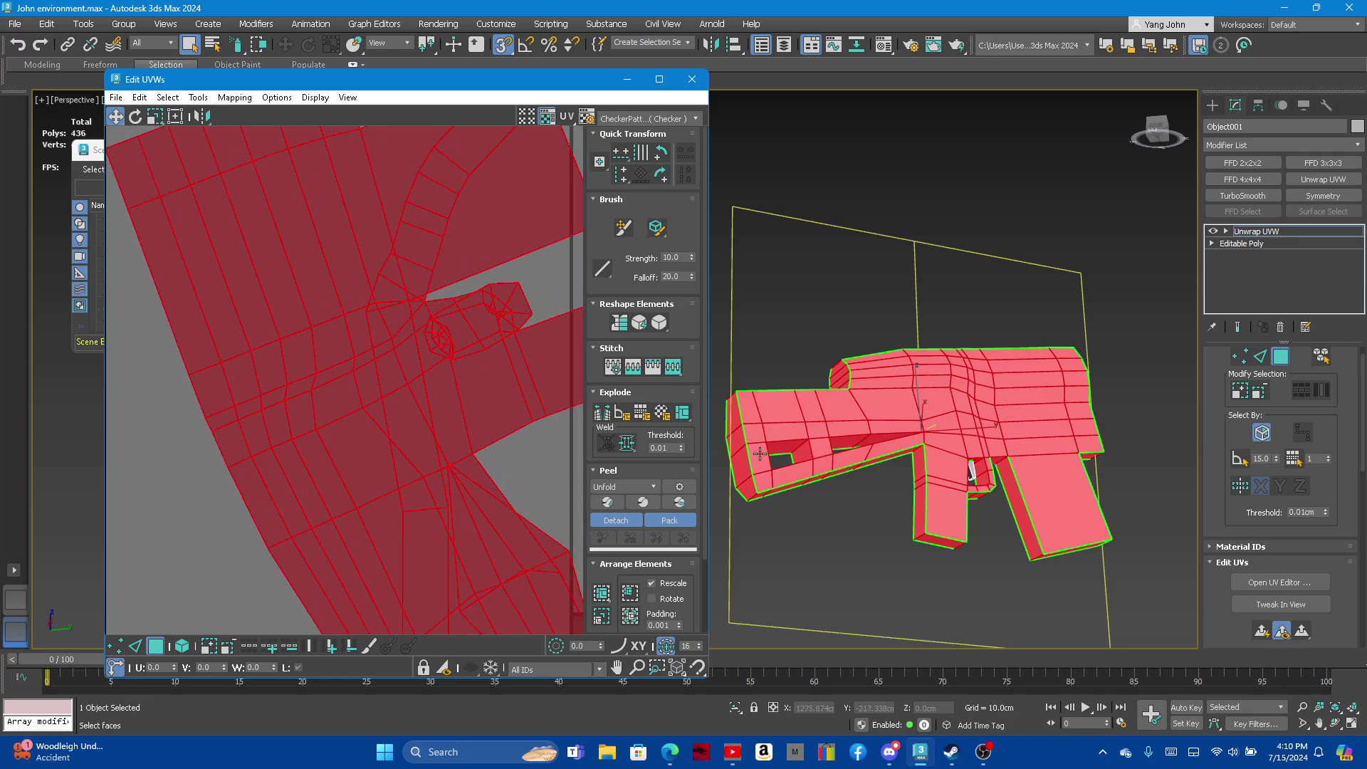
scroll(821, 447, "up", 2)
scroll(914, 479, "up", 1)
scroll(865, 476, "down", 1)
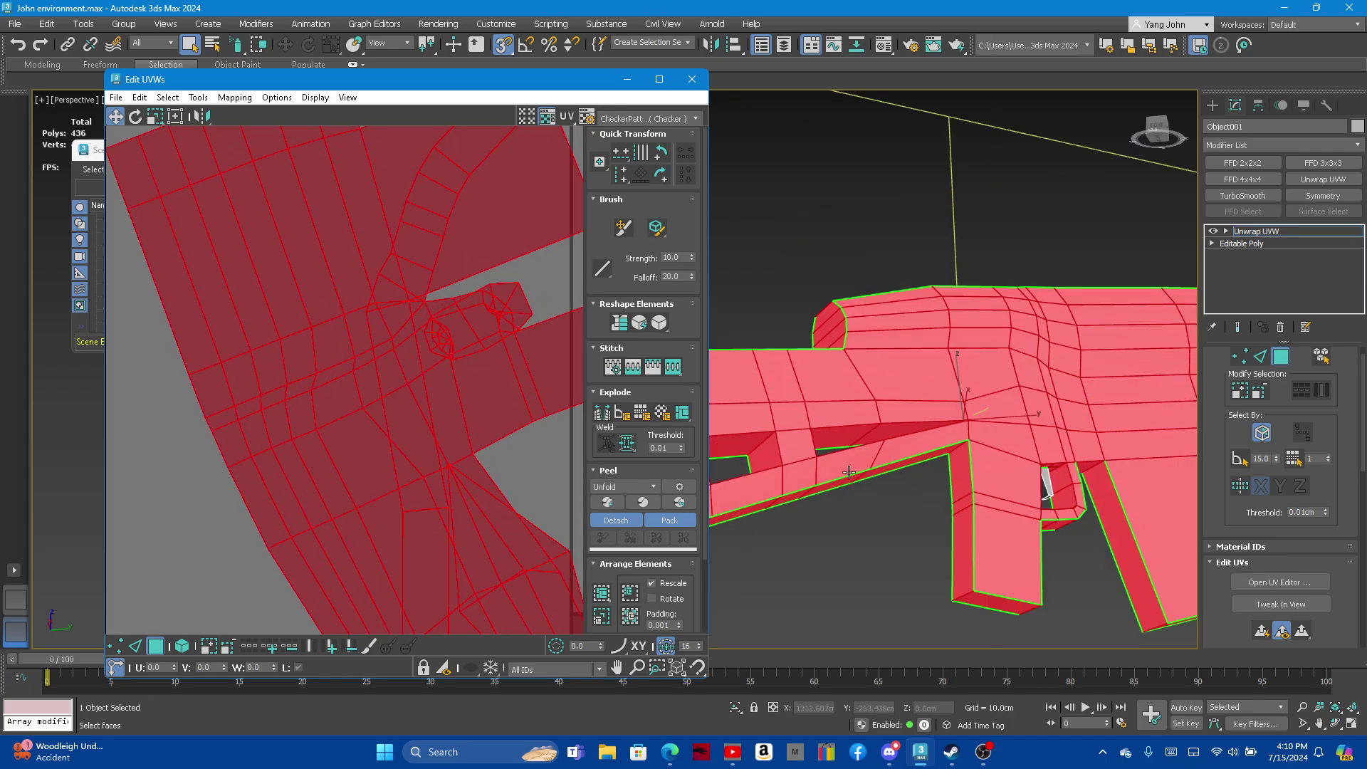
scroll(854, 470, "down", 2)
scroll(828, 454, "up", 3)
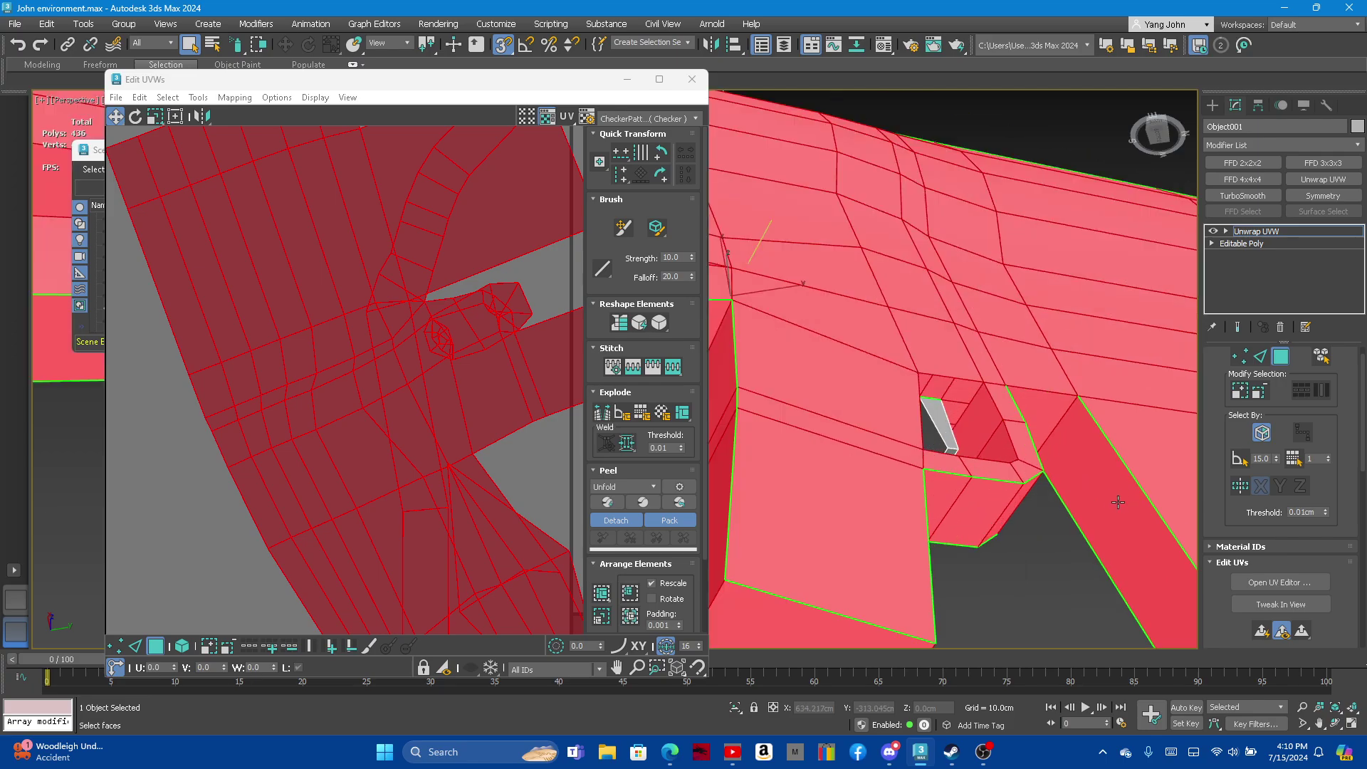
scroll(1132, 527, "up", 3)
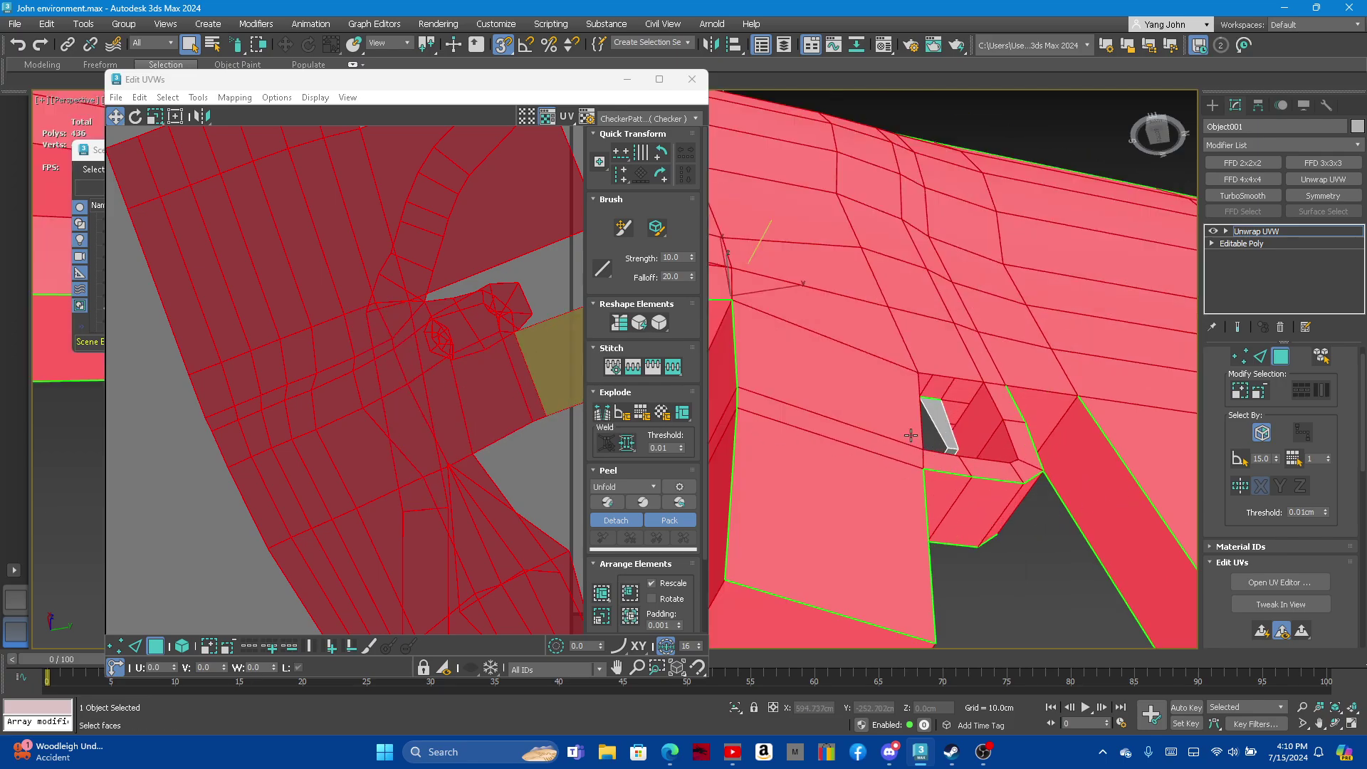
scroll(919, 431, "down", 4)
left_click(1060, 507)
scroll(1060, 508, "up", 3)
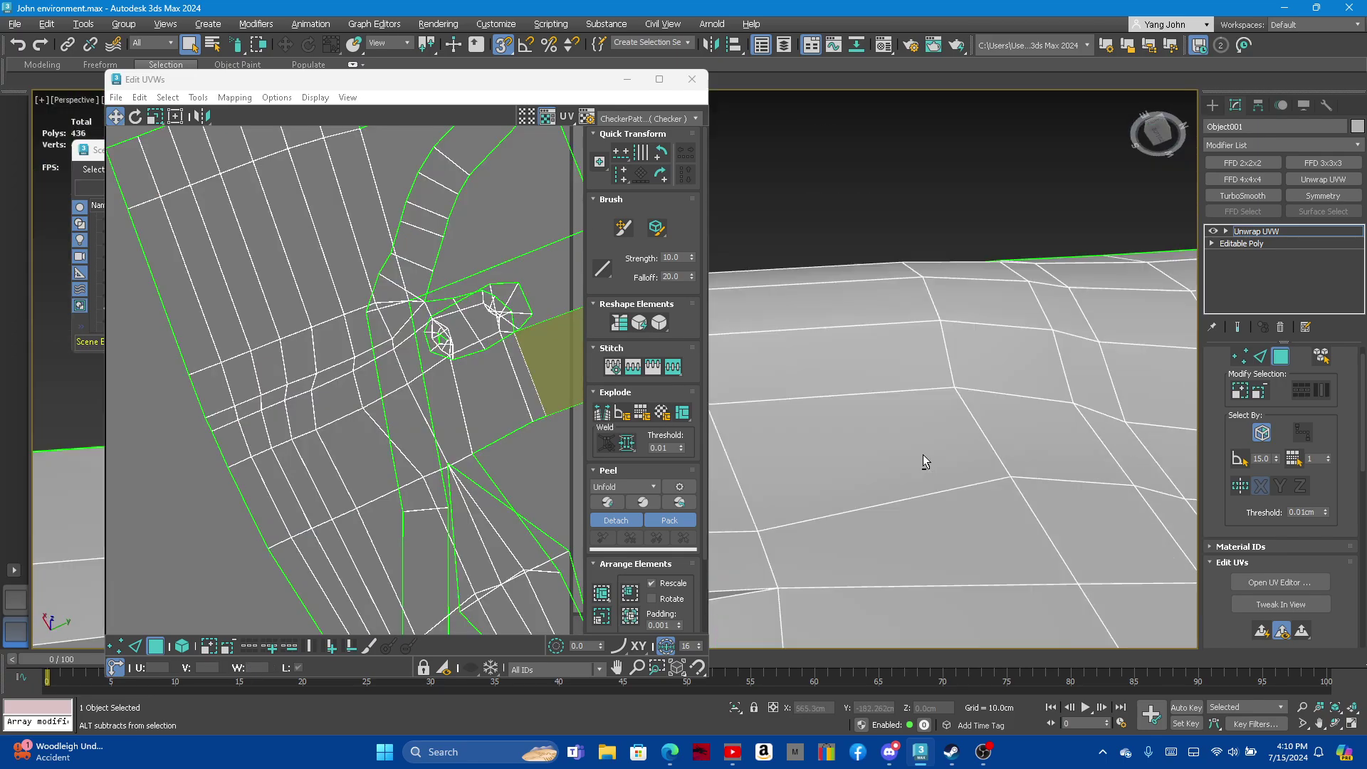
middle_click_drag(1059, 508, 876, 433, "alt")
scroll(1152, 562, "down", 2)
scroll(1152, 562, "up", 2)
scroll(1152, 562, "up", 2)
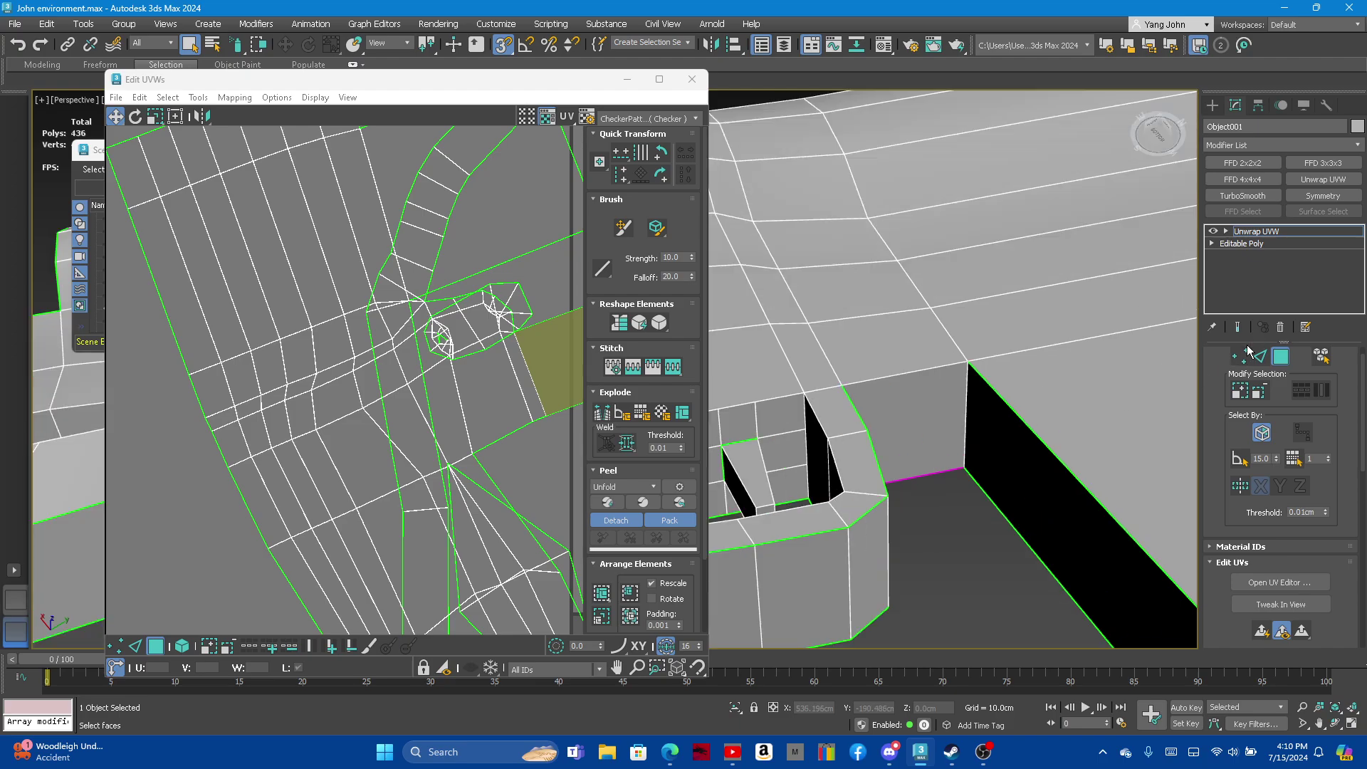
In Edge mode, try Target Weld on an edge at the gun's joint, then undo it
left_click(1260, 356)
left_click(887, 383)
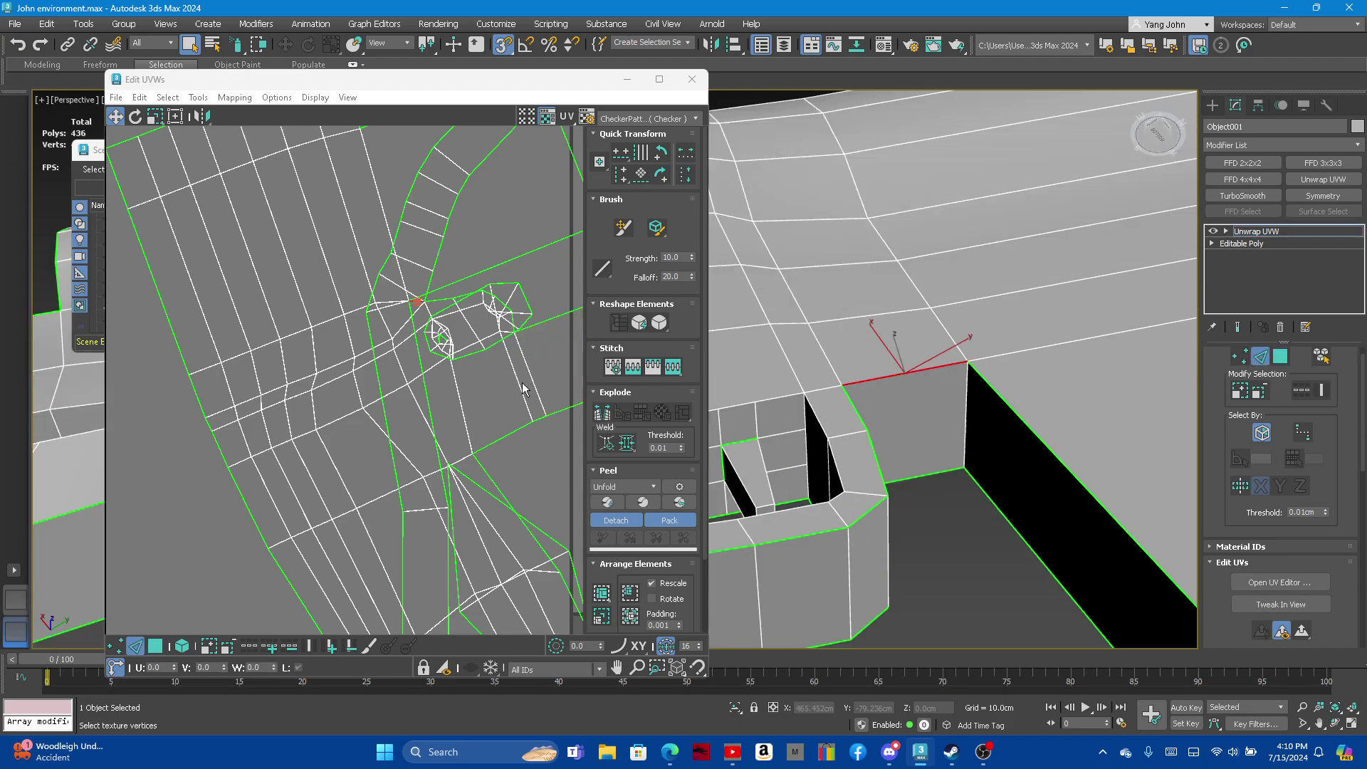
right_click(409, 295)
left_click(371, 329)
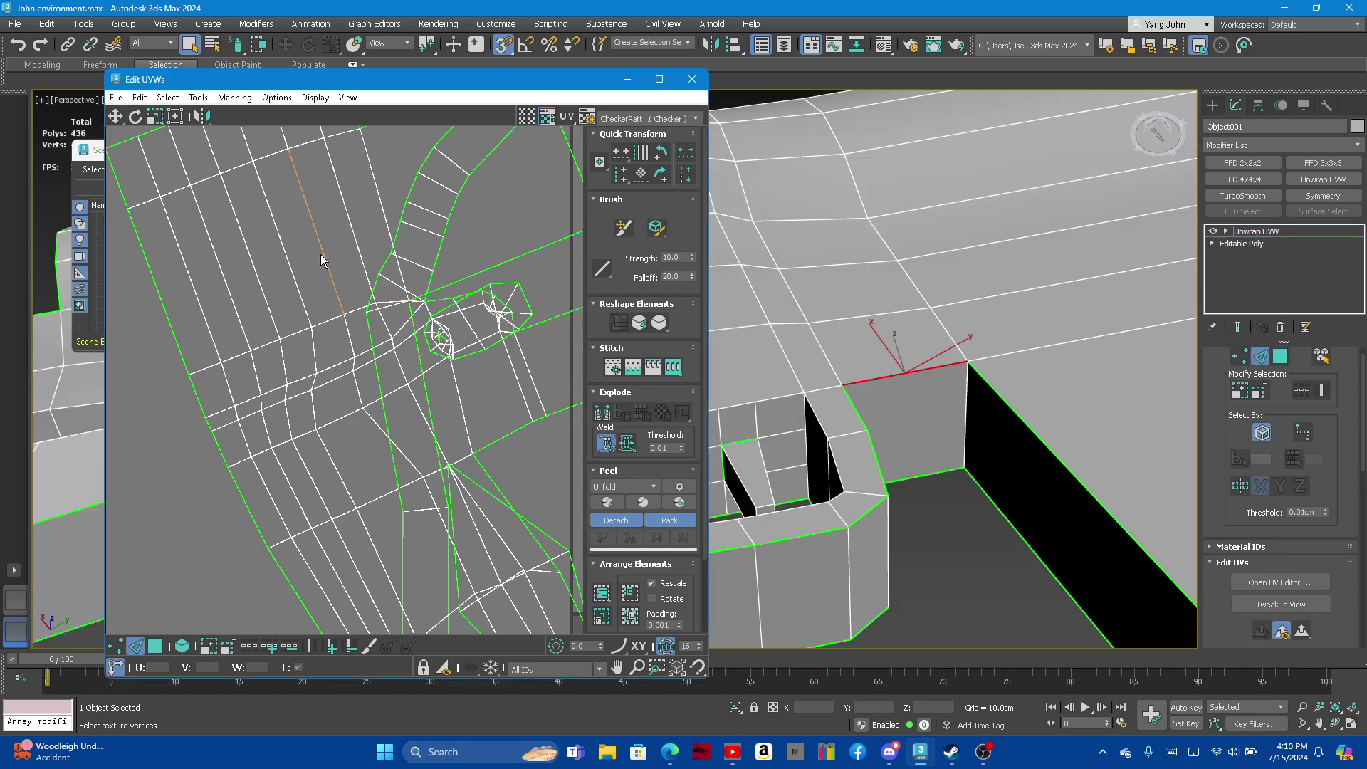
left_click(46, 23)
left_click(50, 47)
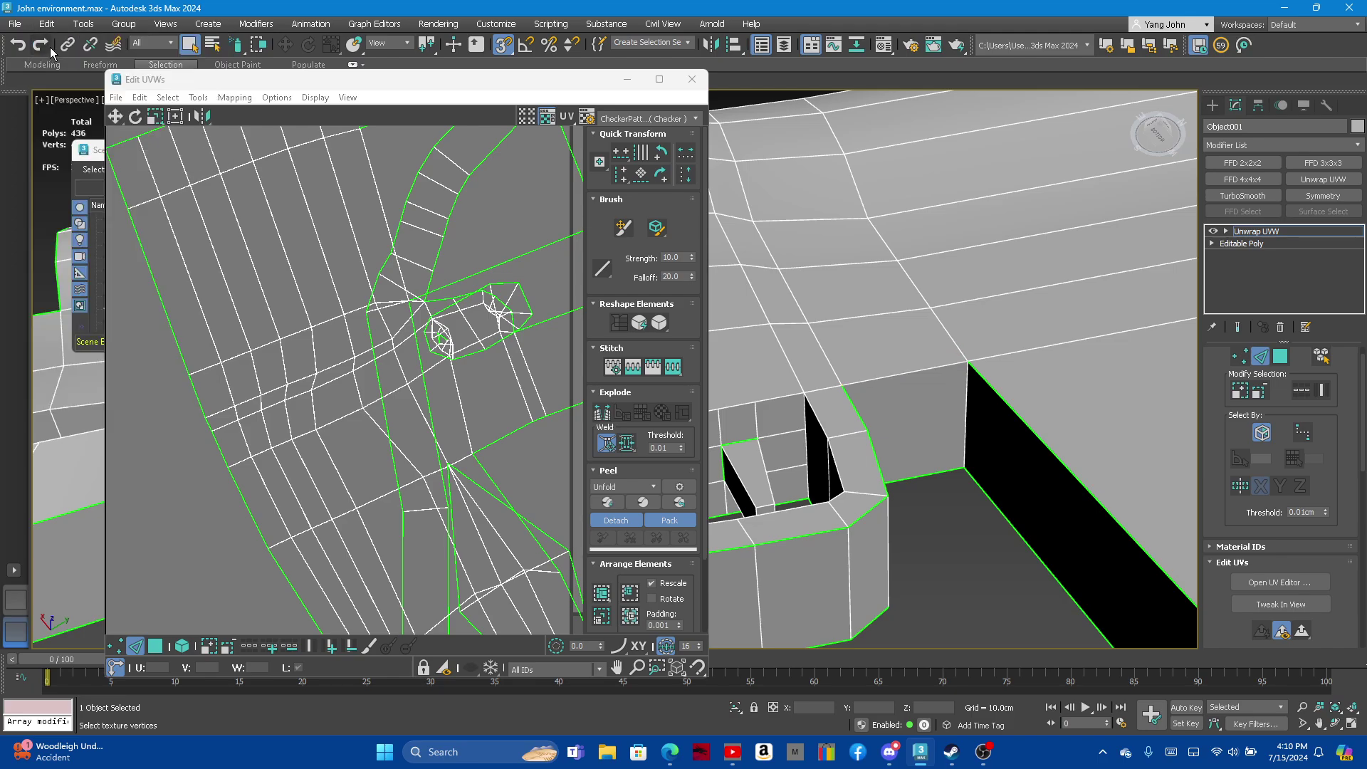
left_click(46, 24)
left_click(50, 47)
Select the joint face's top edge, then double-click a body face to select its whole element
left_click(877, 386)
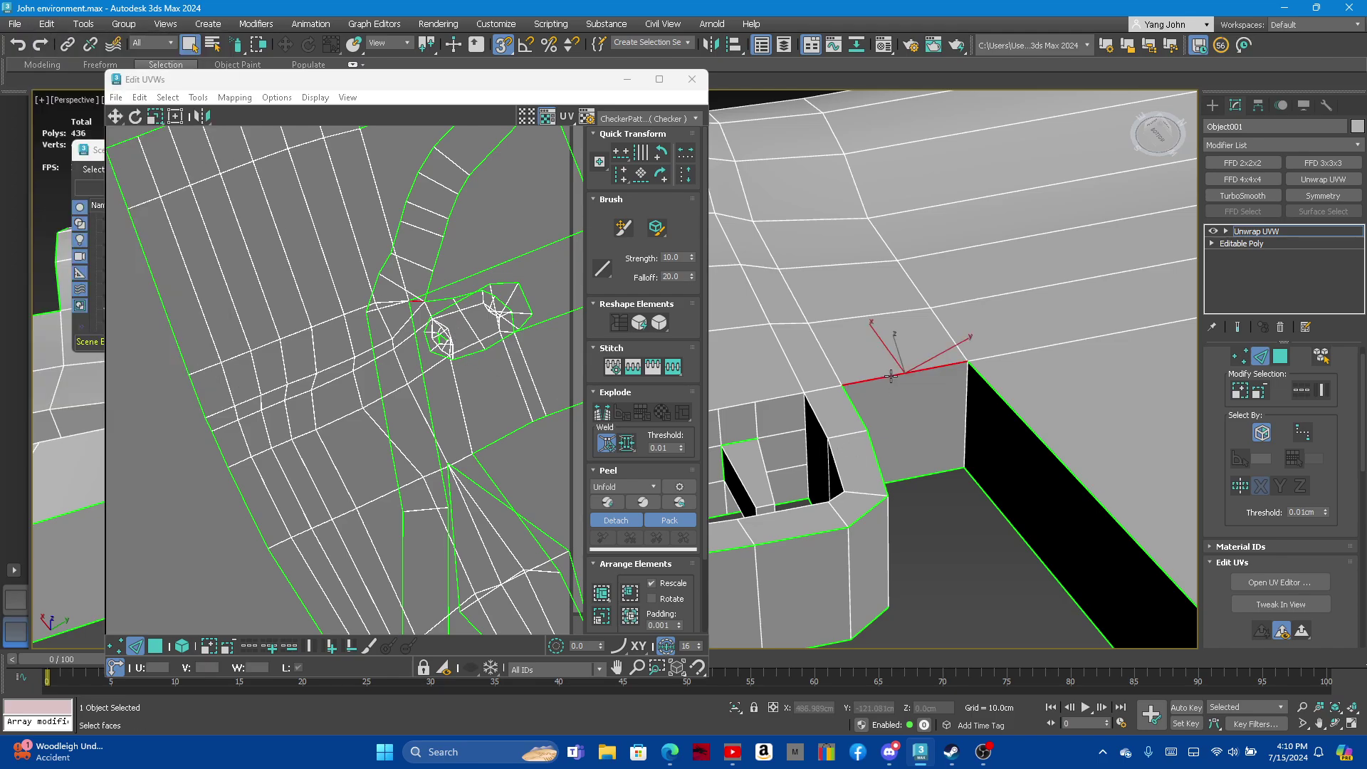
right_click(366, 309)
left_click(307, 339)
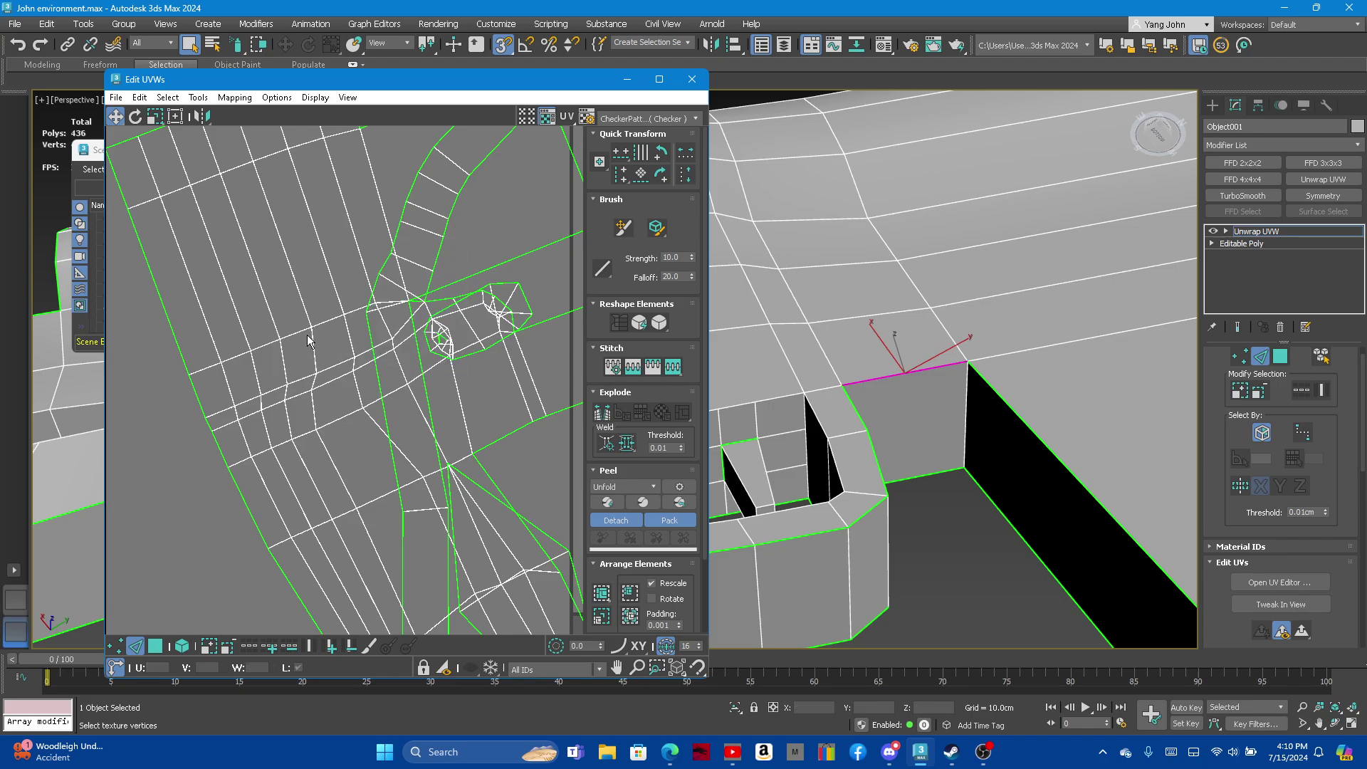
scroll(1053, 430, "down", 2)
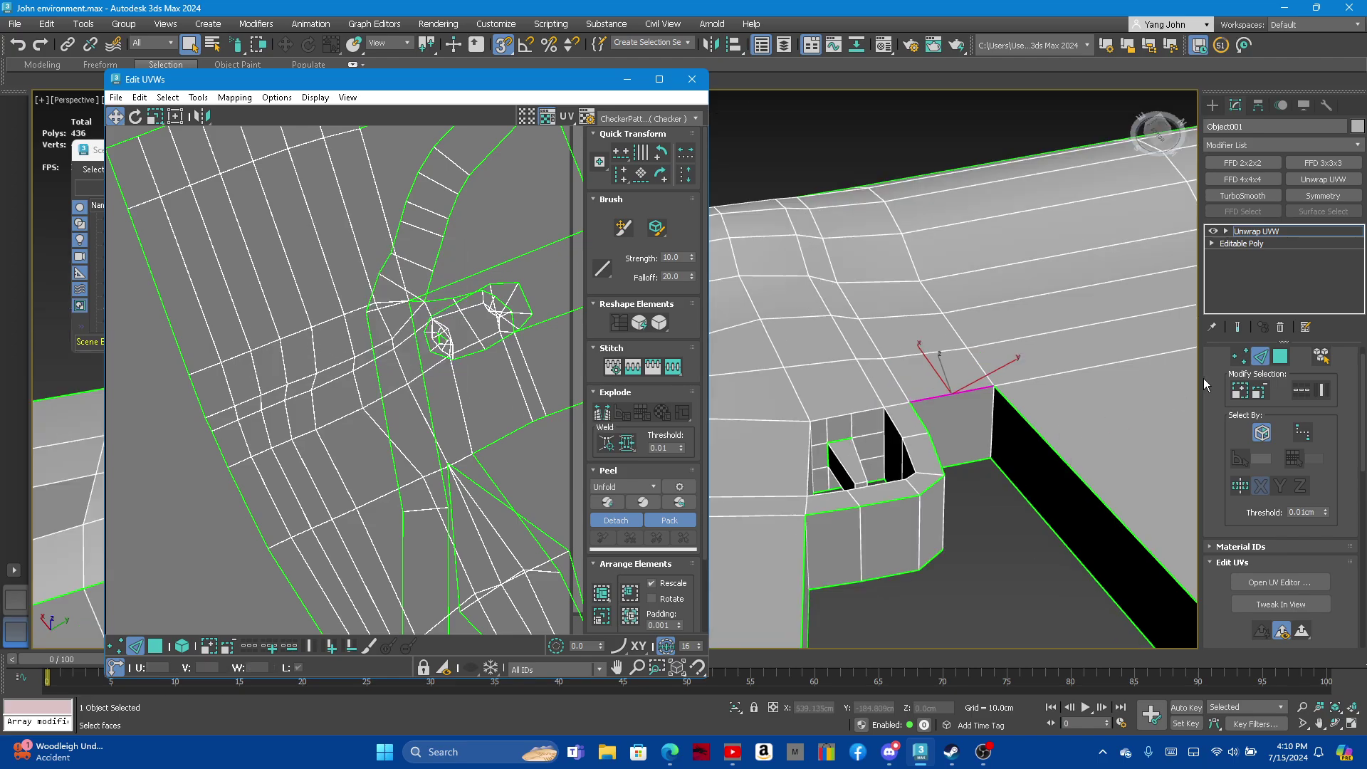
scroll(1211, 388, "down", 1)
scroll(1215, 400, "up", 2)
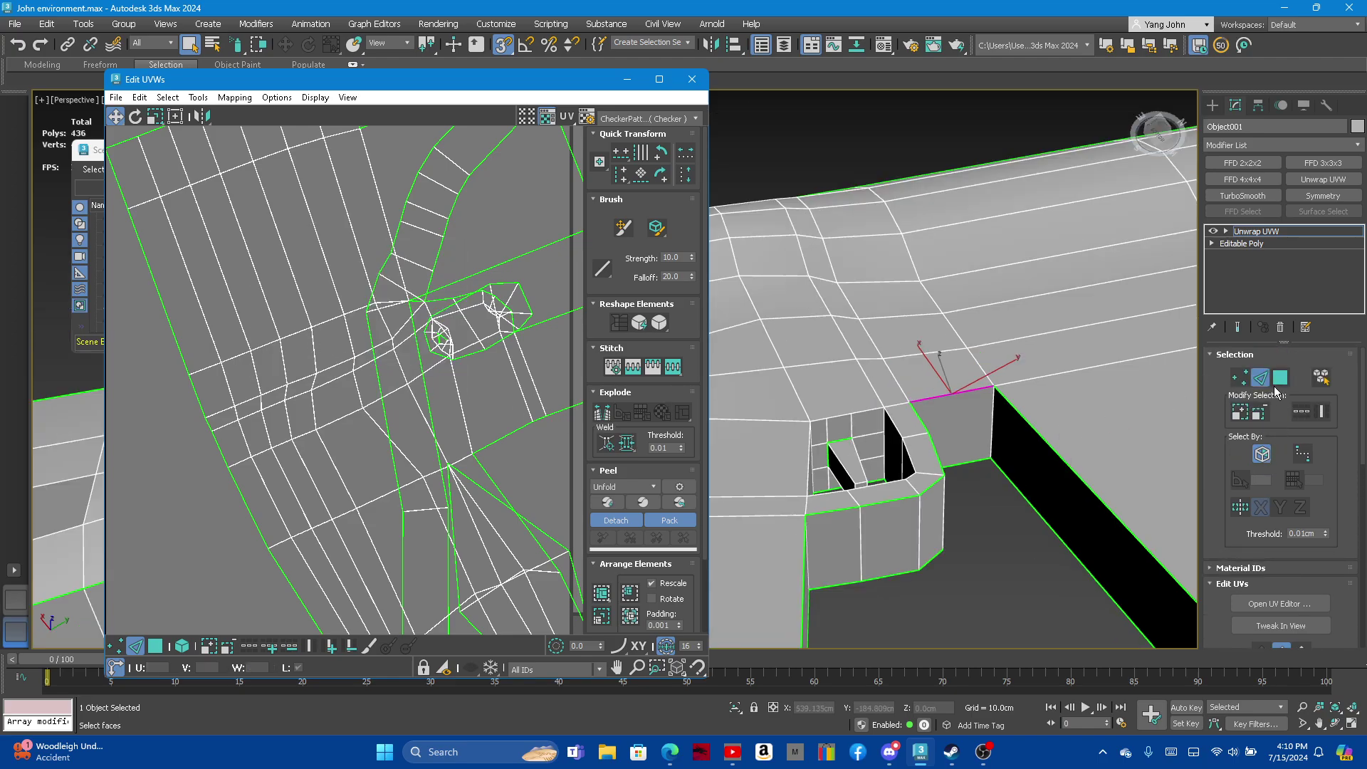
left_click(1034, 361)
double_click(1034, 361)
scroll(356, 335, "down", 3)
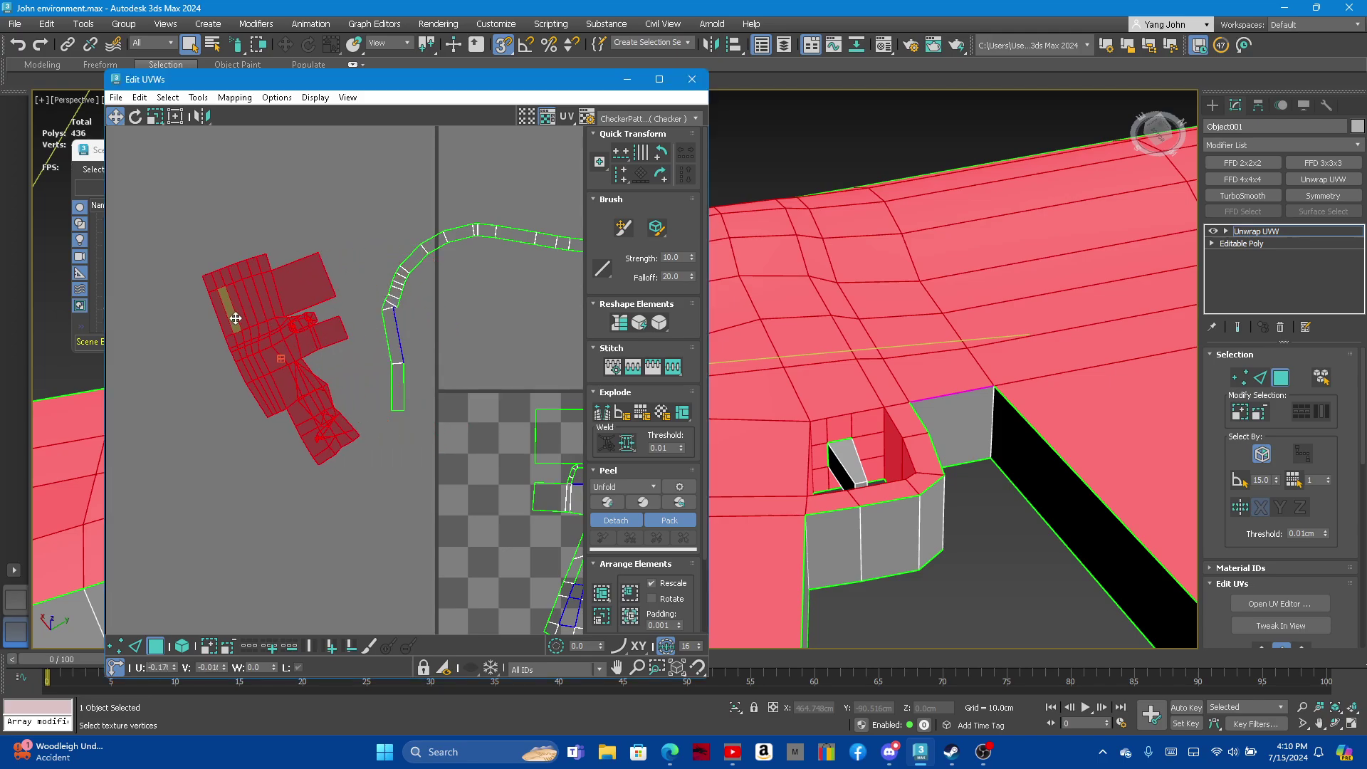
Relax the main UV shell, then straighten and relax the curved strip
left_click(657, 323)
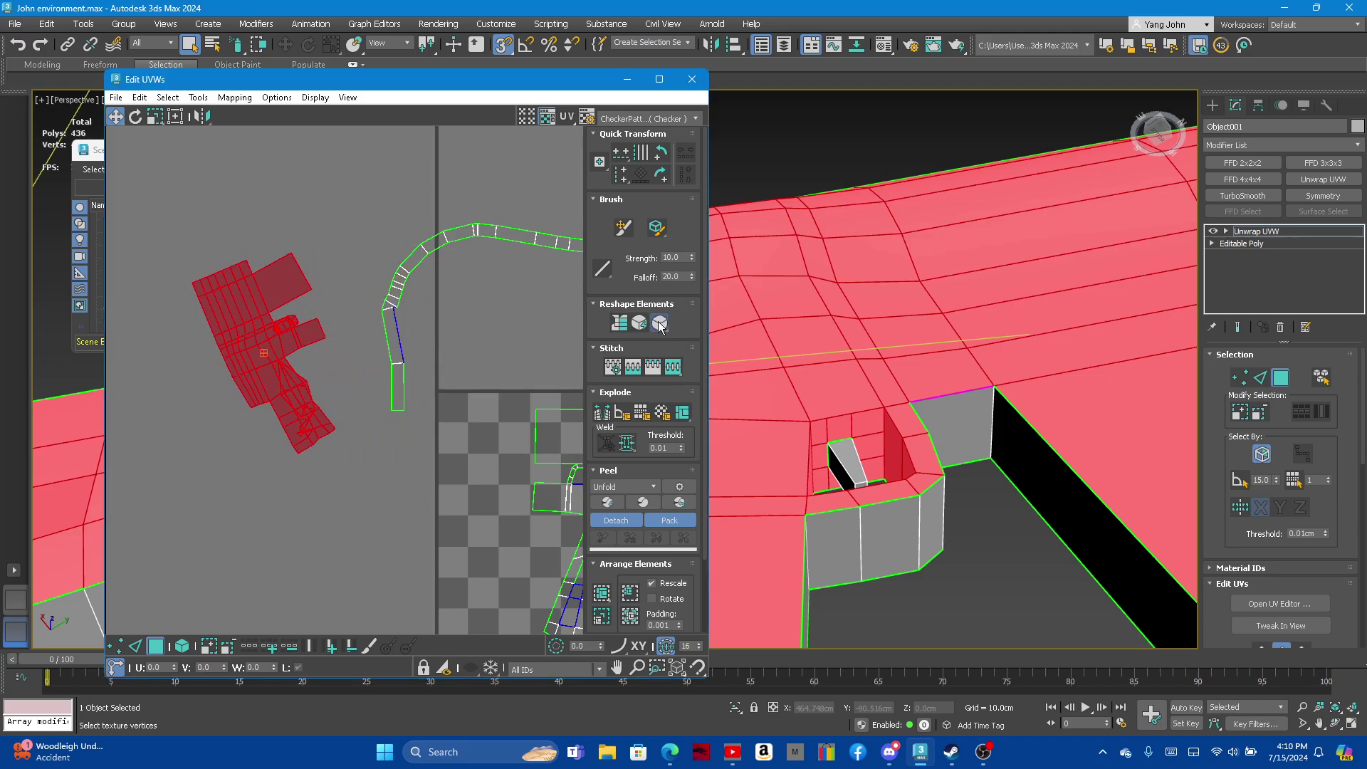
double_click(396, 289)
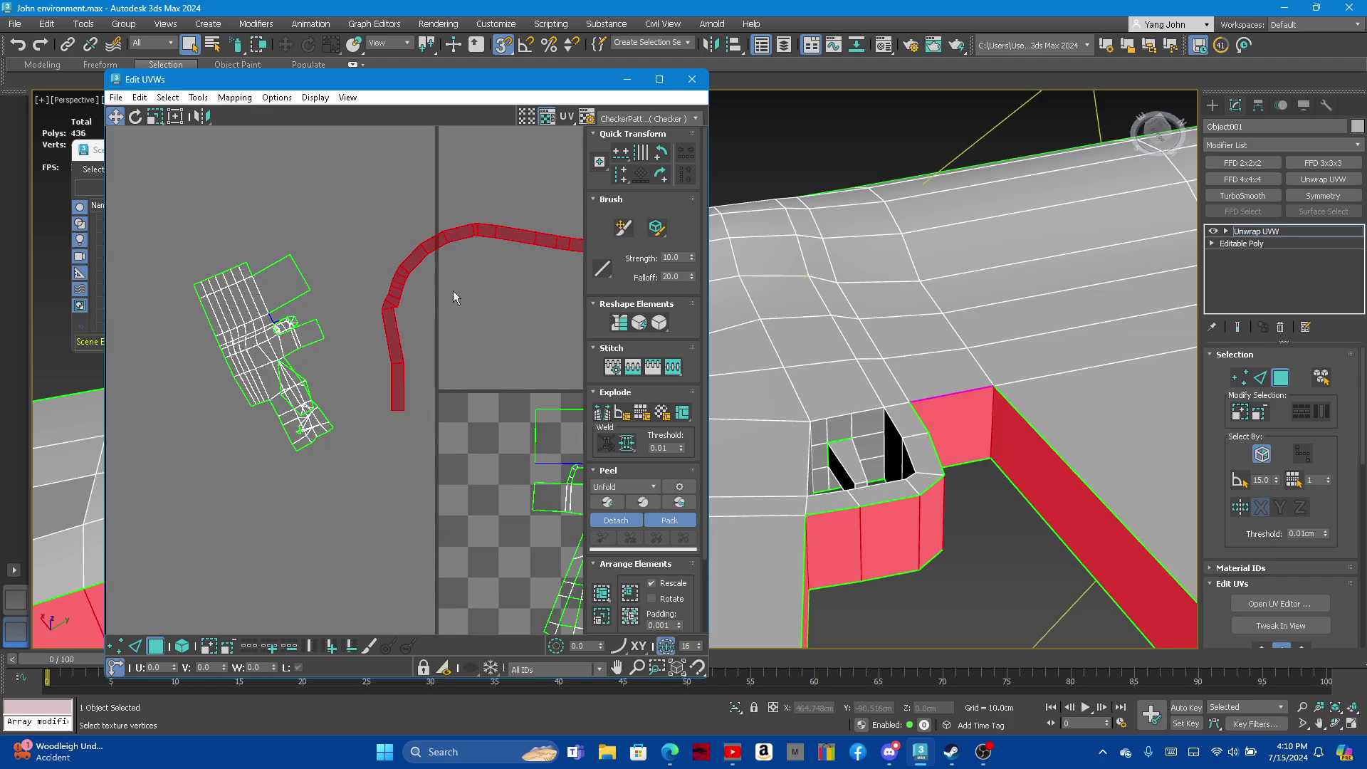
scroll(401, 333, "down", 4)
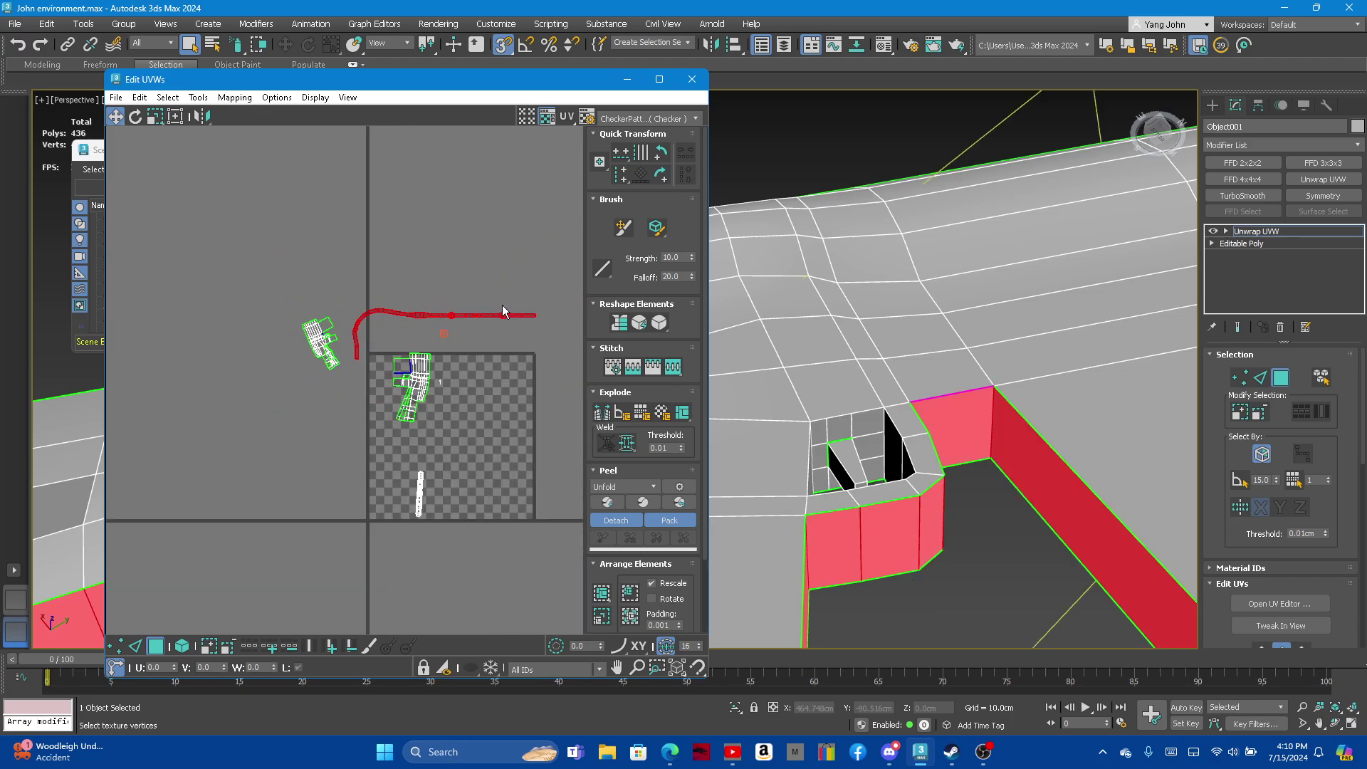
left_click(622, 322)
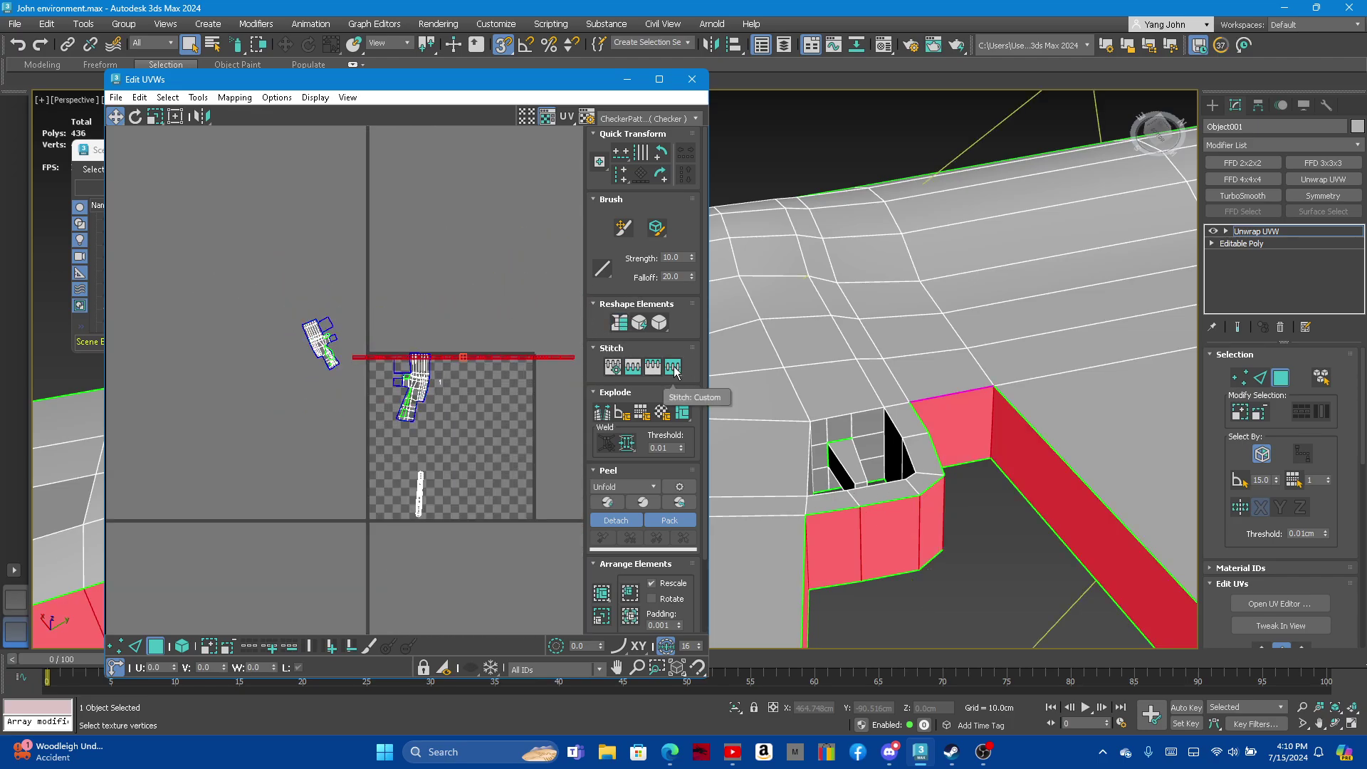
left_click(659, 324)
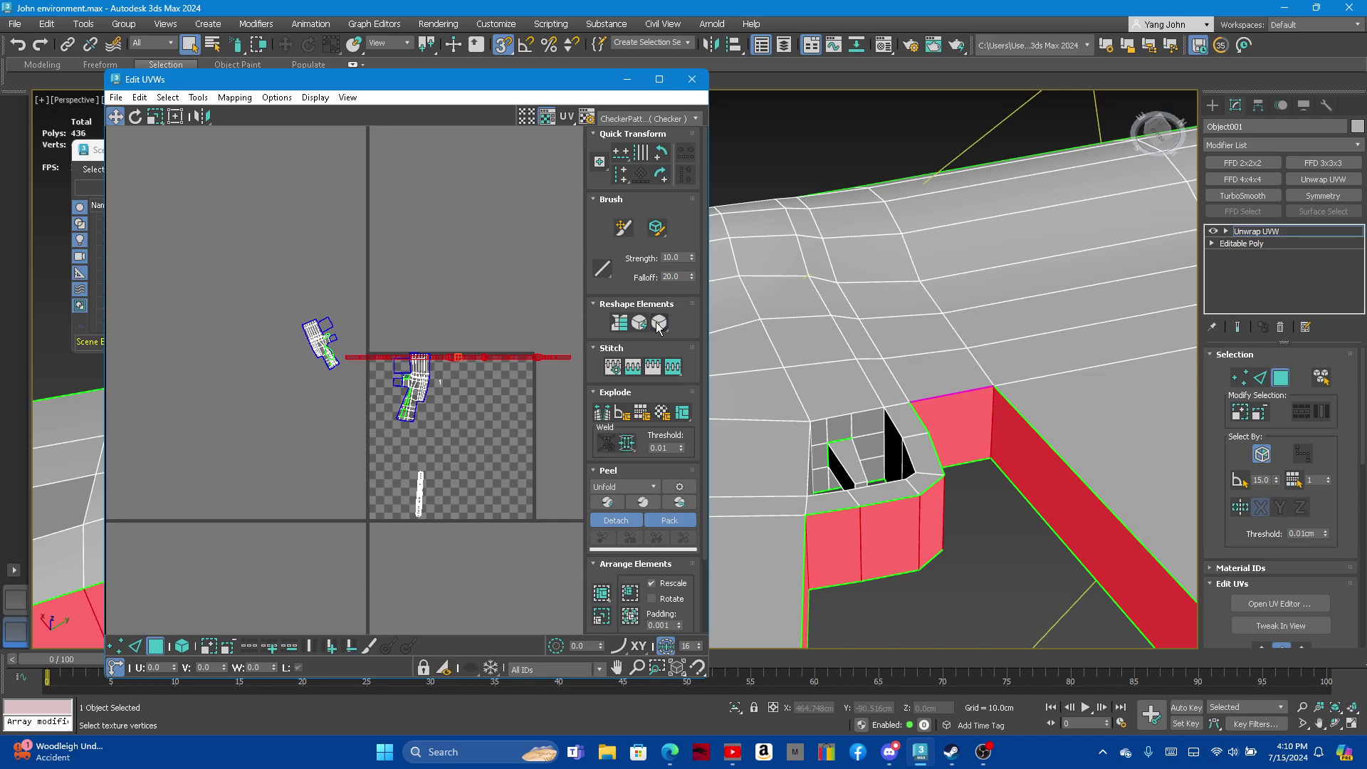
scroll(363, 330, "up", 4)
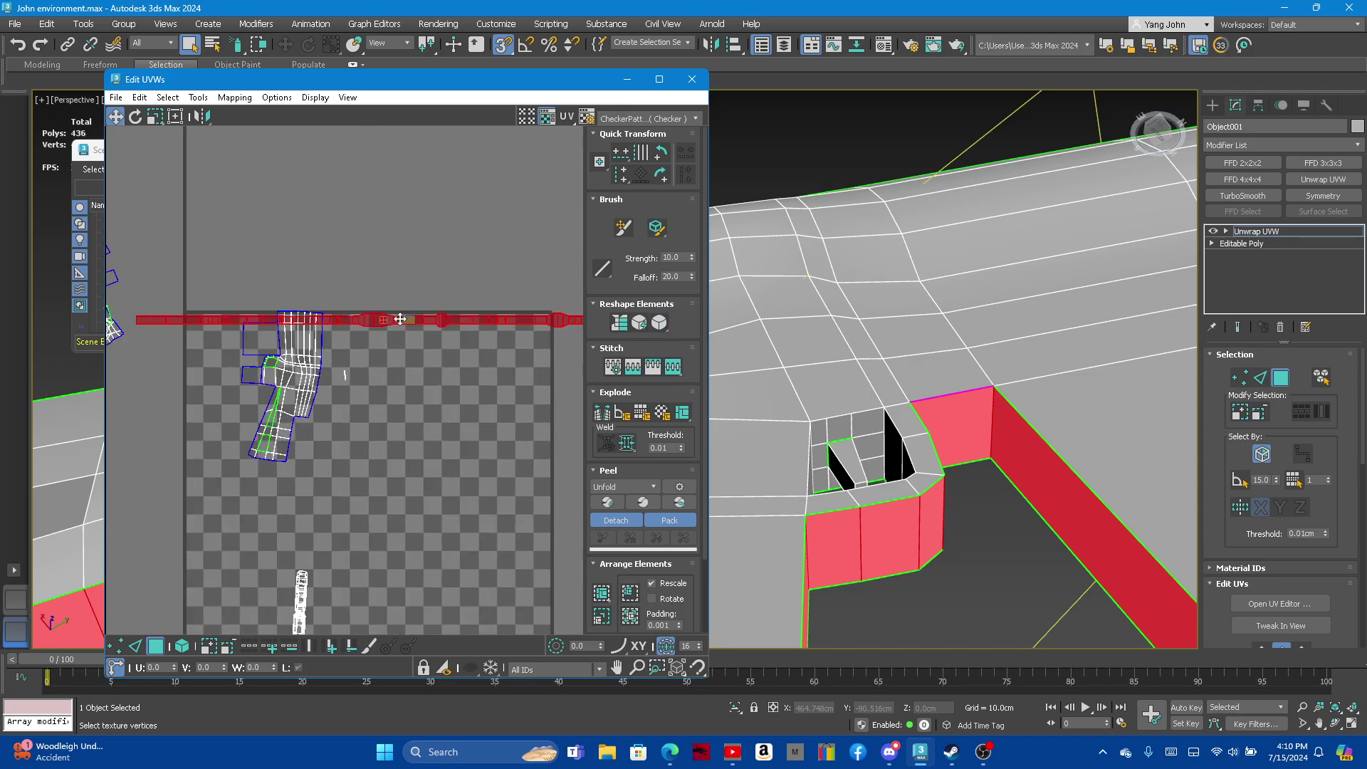
scroll(364, 329, "up", 5)
scroll(364, 329, "up", 3)
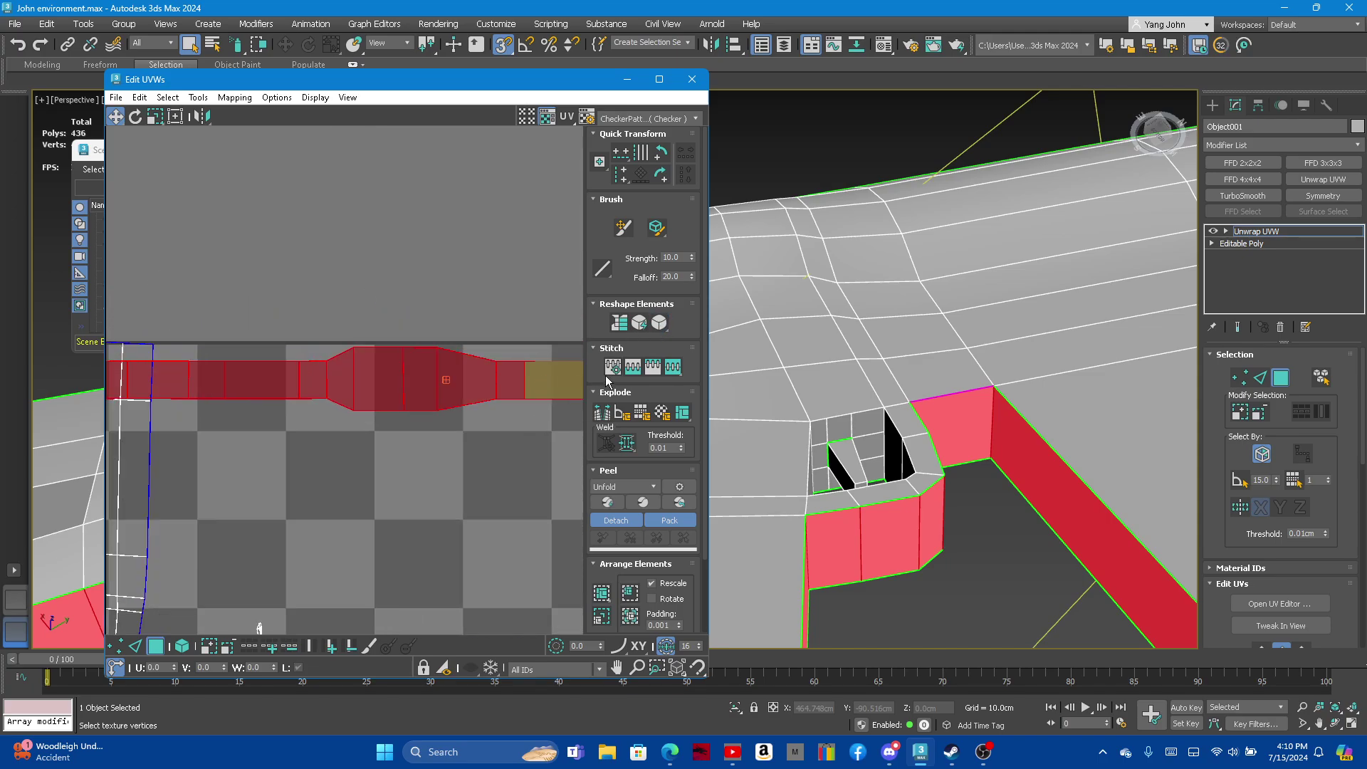
Try stitching the strip to its neighbouring shells, then undo the stitch
left_click(681, 373)
scroll(326, 366, "down", 1)
scroll(335, 367, "down", 3)
scroll(344, 366, "down", 3)
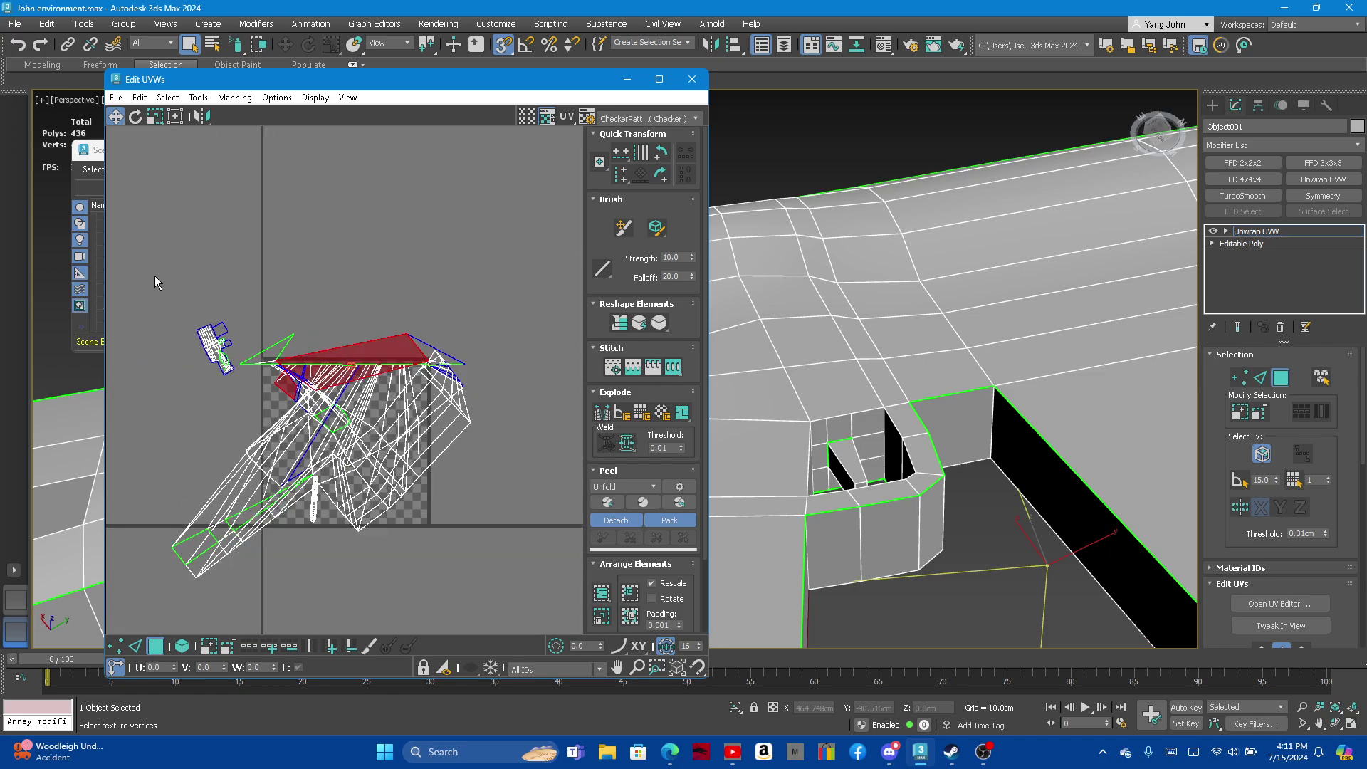
left_click(46, 24)
left_click(65, 47)
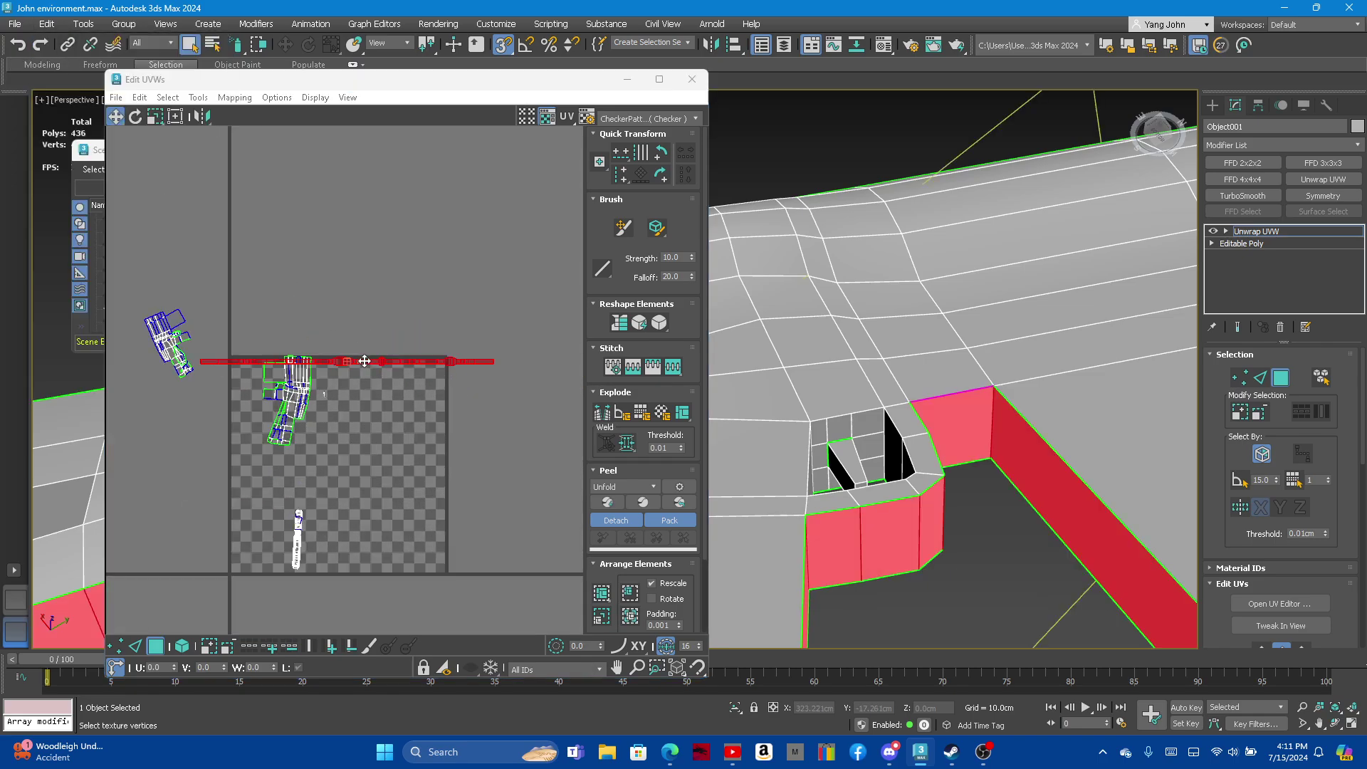
scroll(335, 360, "up", 3)
scroll(329, 356, "up", 2)
Stitch shells onto the strip's top and bottom edges with Stitch Custom
left_click(1258, 383)
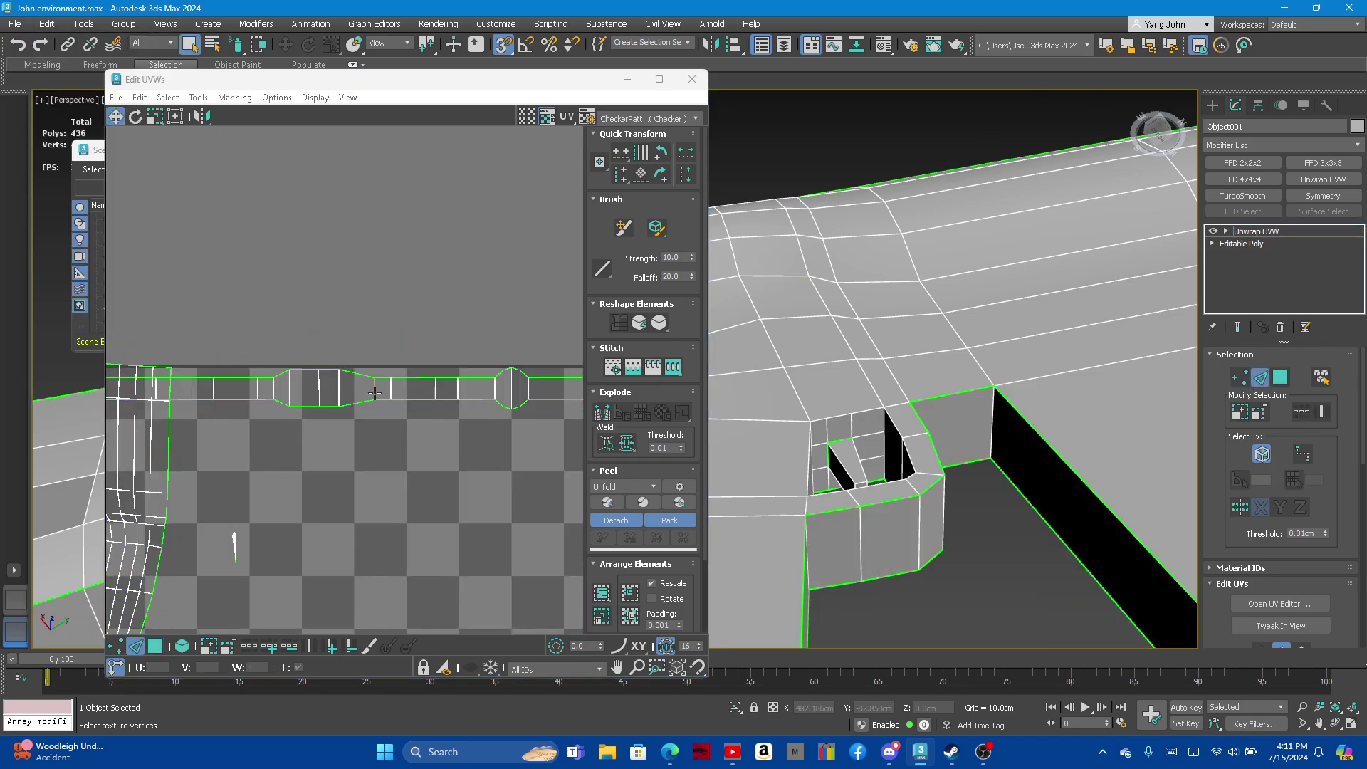
scroll(265, 362, "up", 2)
left_click(245, 362)
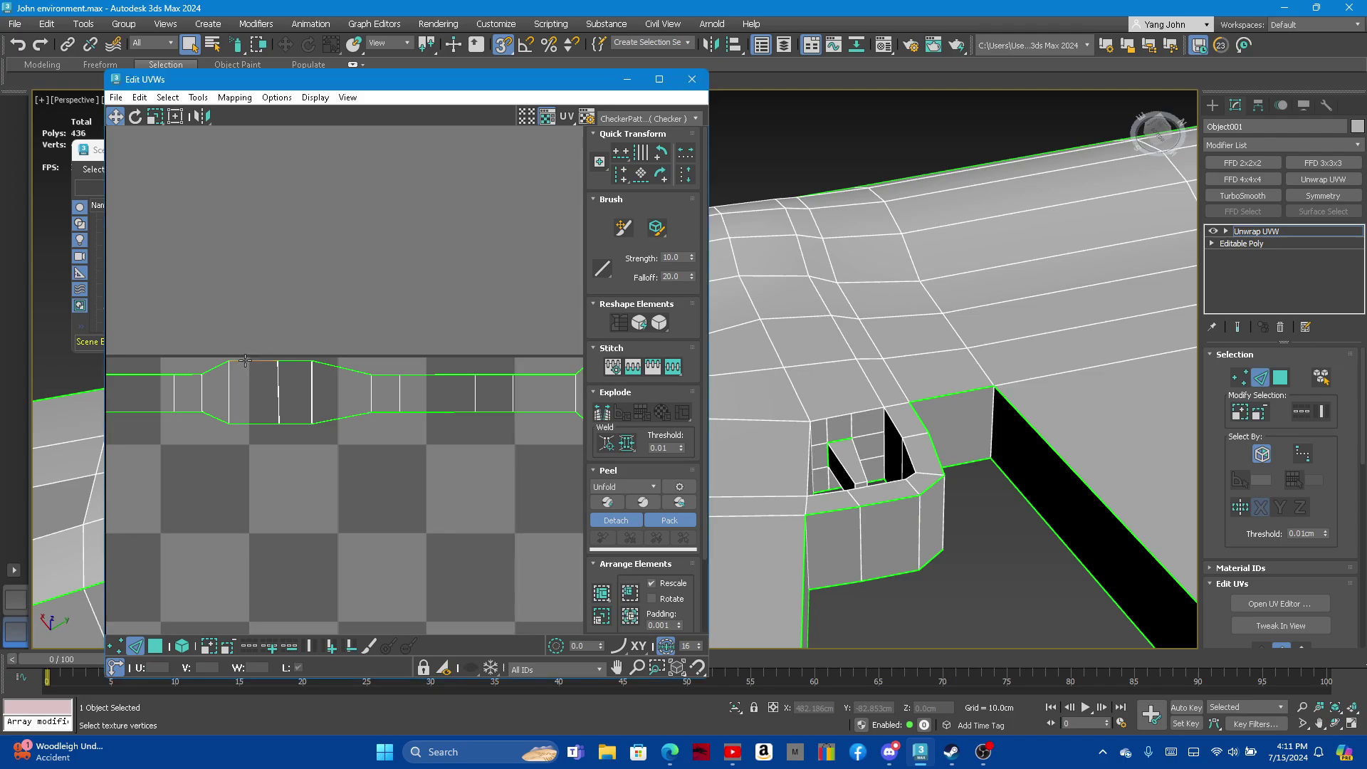
left_click(673, 367)
left_click(257, 423)
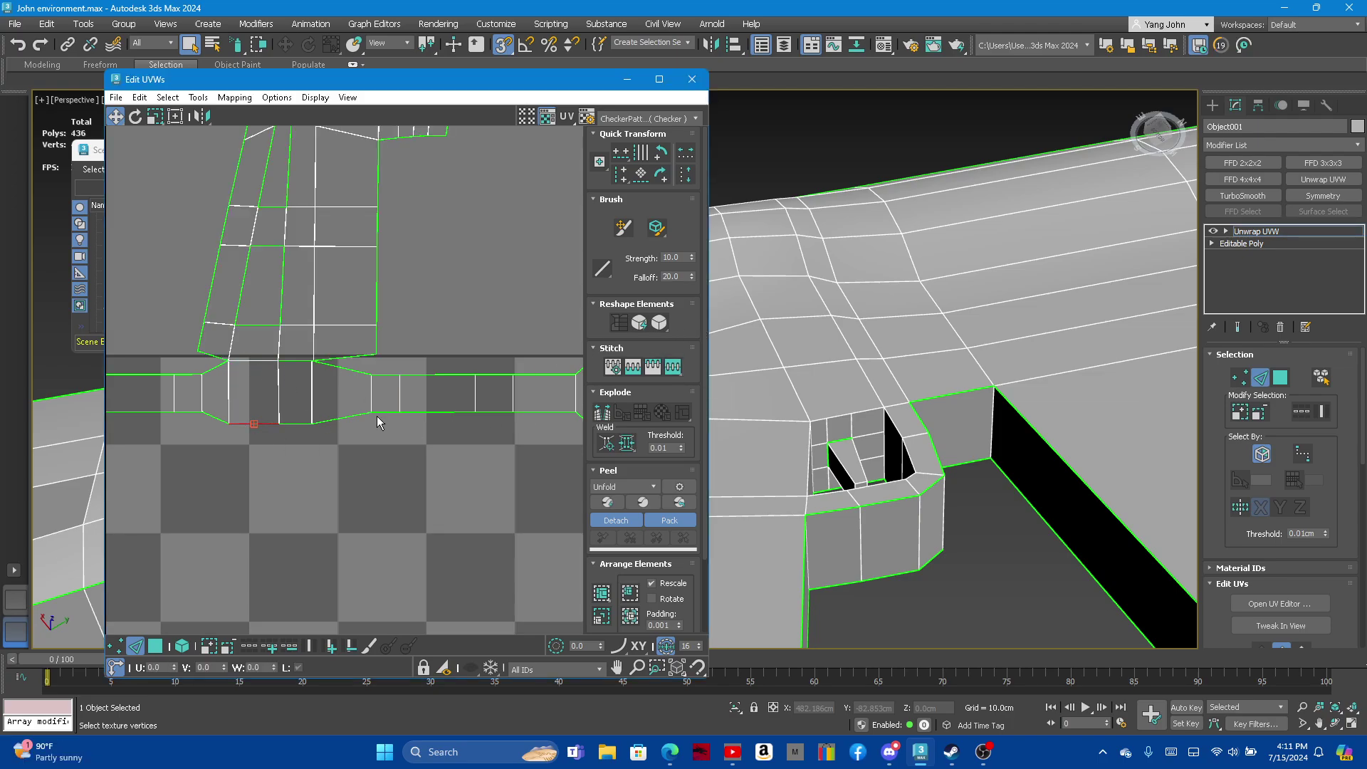
left_click(673, 367)
scroll(403, 367, "down", 3)
scroll(403, 368, "down", 2)
scroll(356, 377, "down", 2)
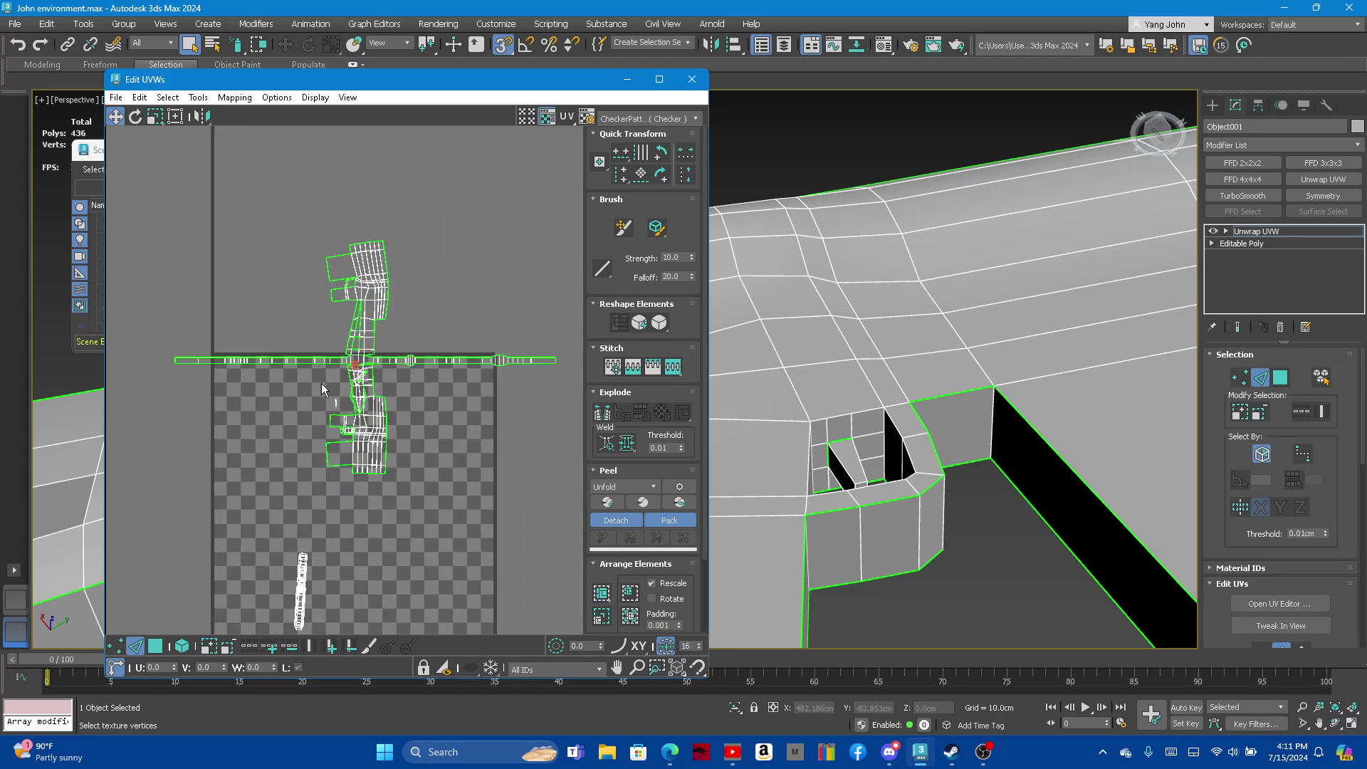
scroll(322, 384, "down", 1)
Box-select the UV faces and move the red cluster down into the tile
left_click(1280, 378)
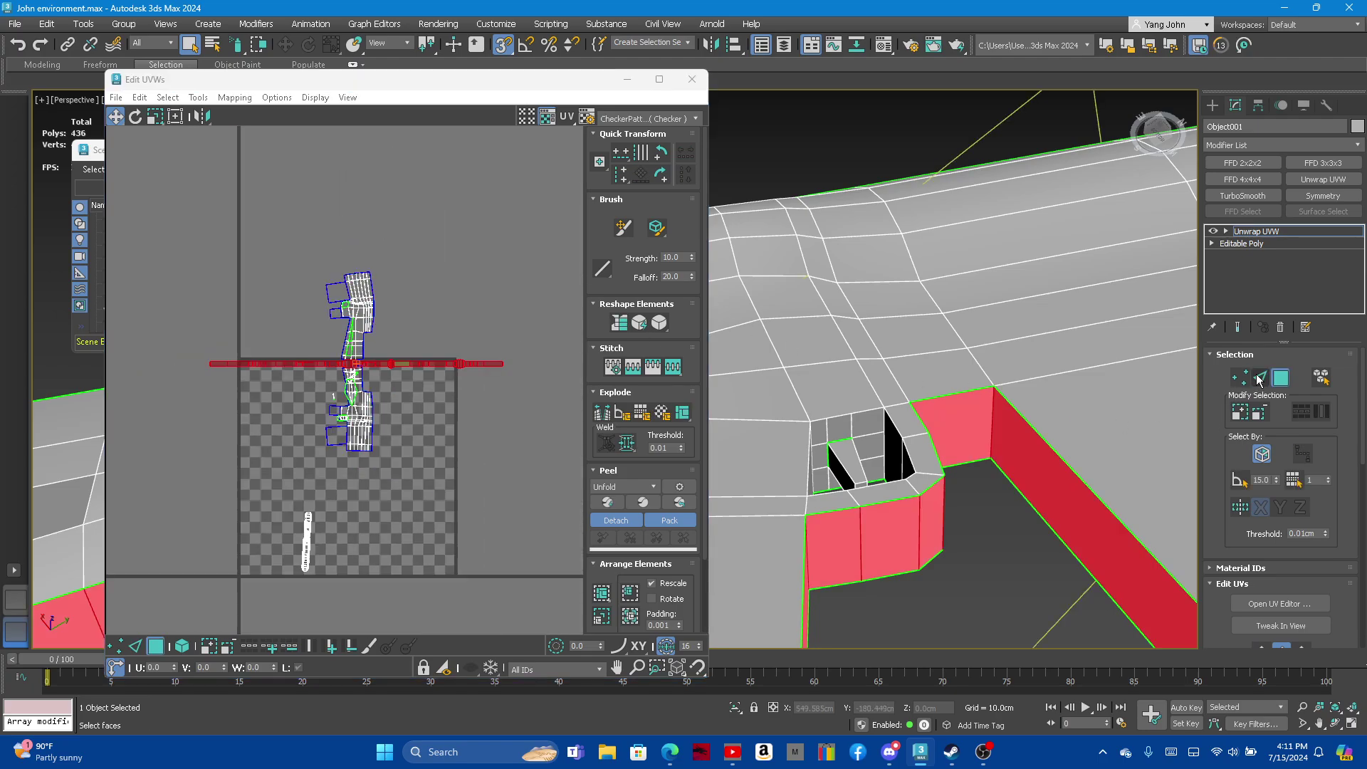
left_click_drag(179, 259, 544, 474)
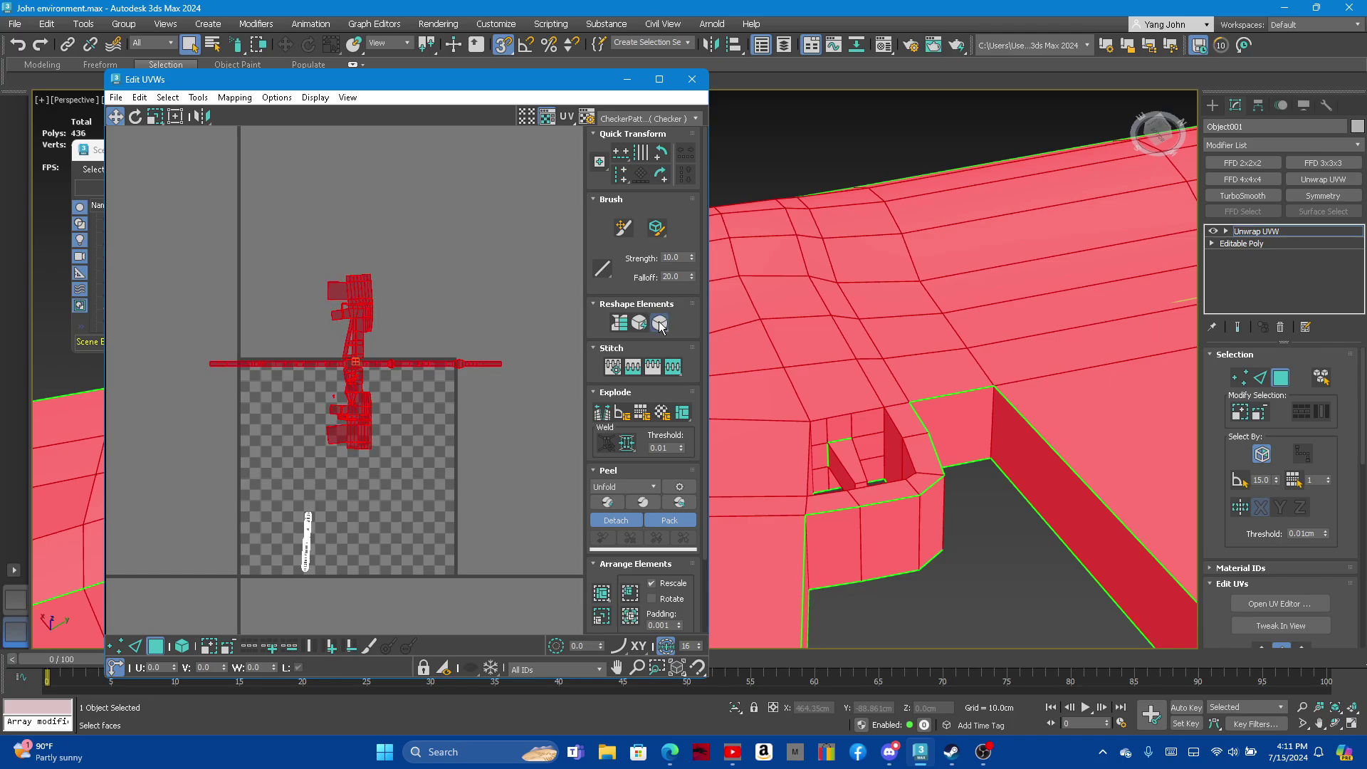
middle_click_drag(355, 357, 363, 346)
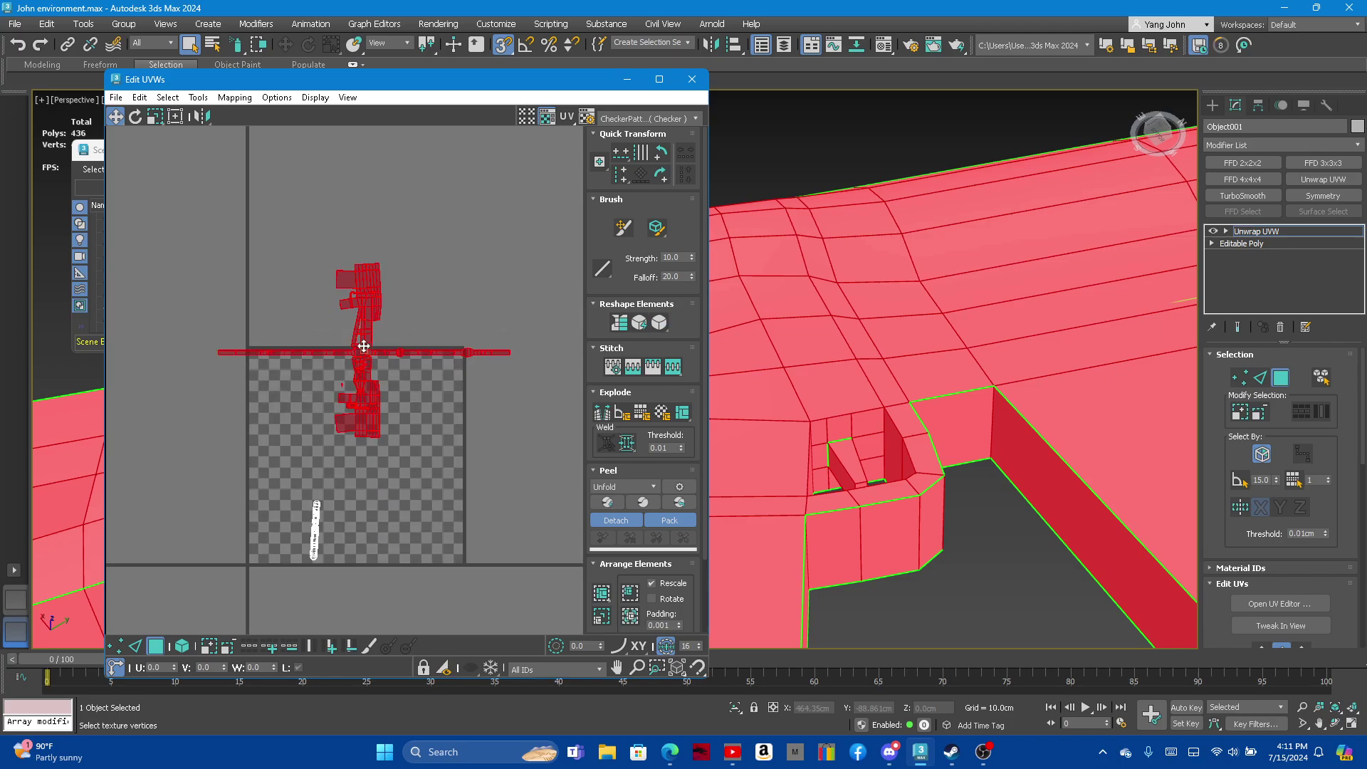
left_click_drag(364, 346, 363, 442)
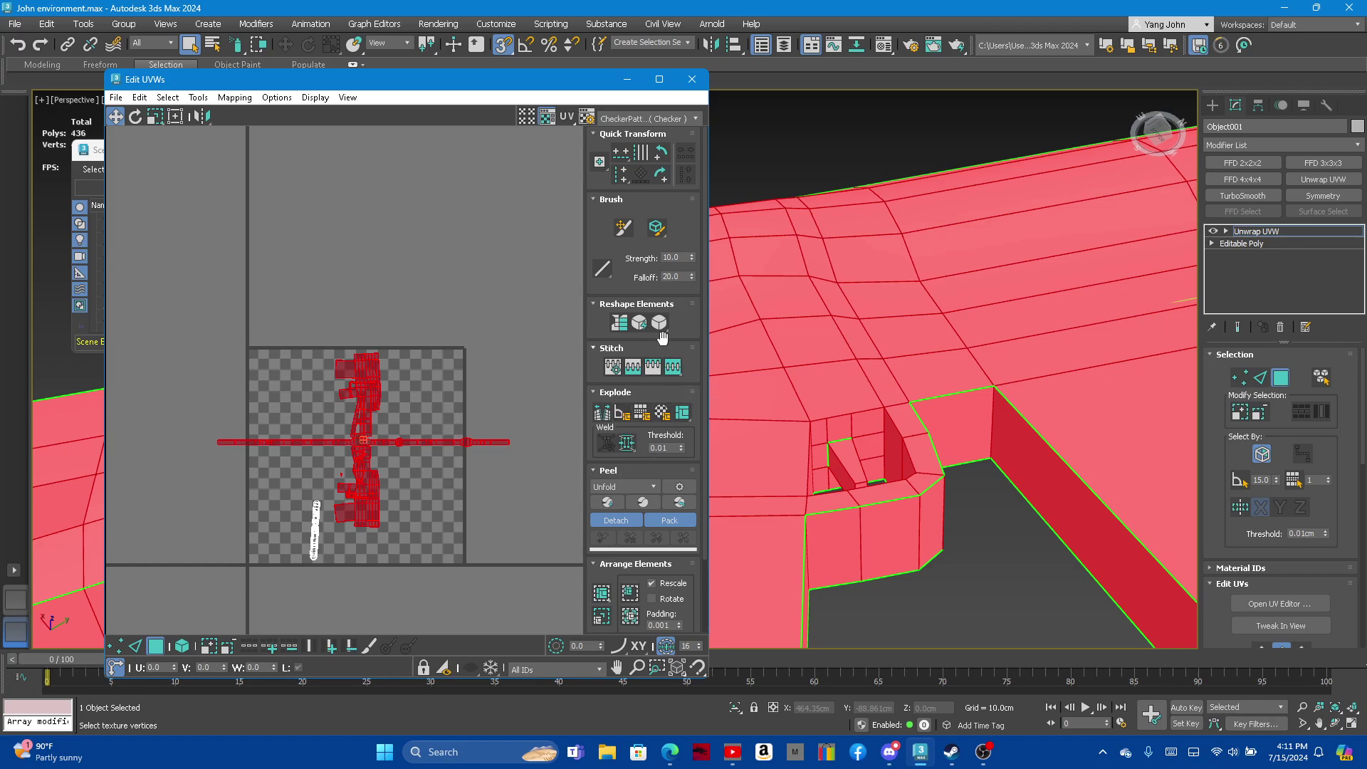
Rotate the cluster 90° and scale it down to fit the 0–1 tile
left_click(135, 117)
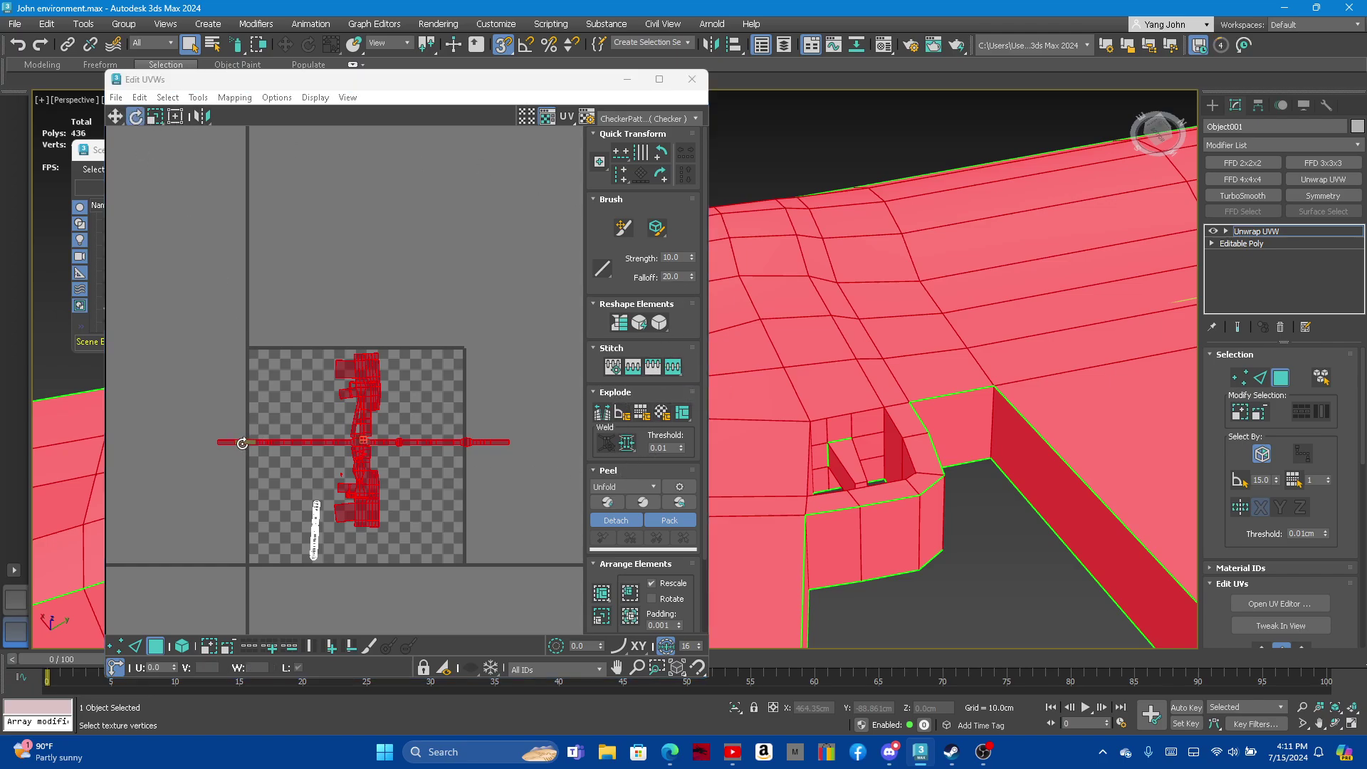
left_click_drag(242, 444, 368, 522)
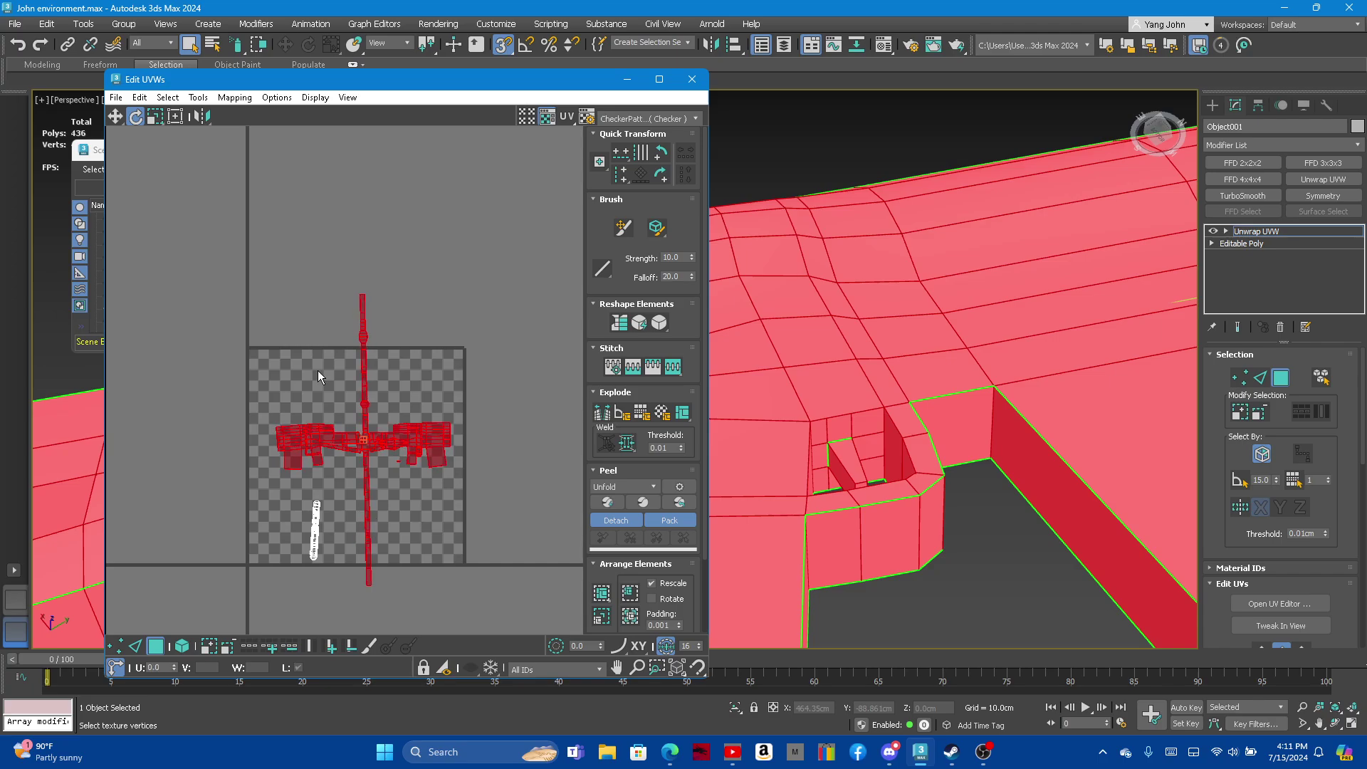
left_click(154, 116)
mouse_move(366, 450)
left_mouse_down()
mouse_move(377, 501)
mouse_move(363, 461)
left_mouse_up()
left_click(115, 116)
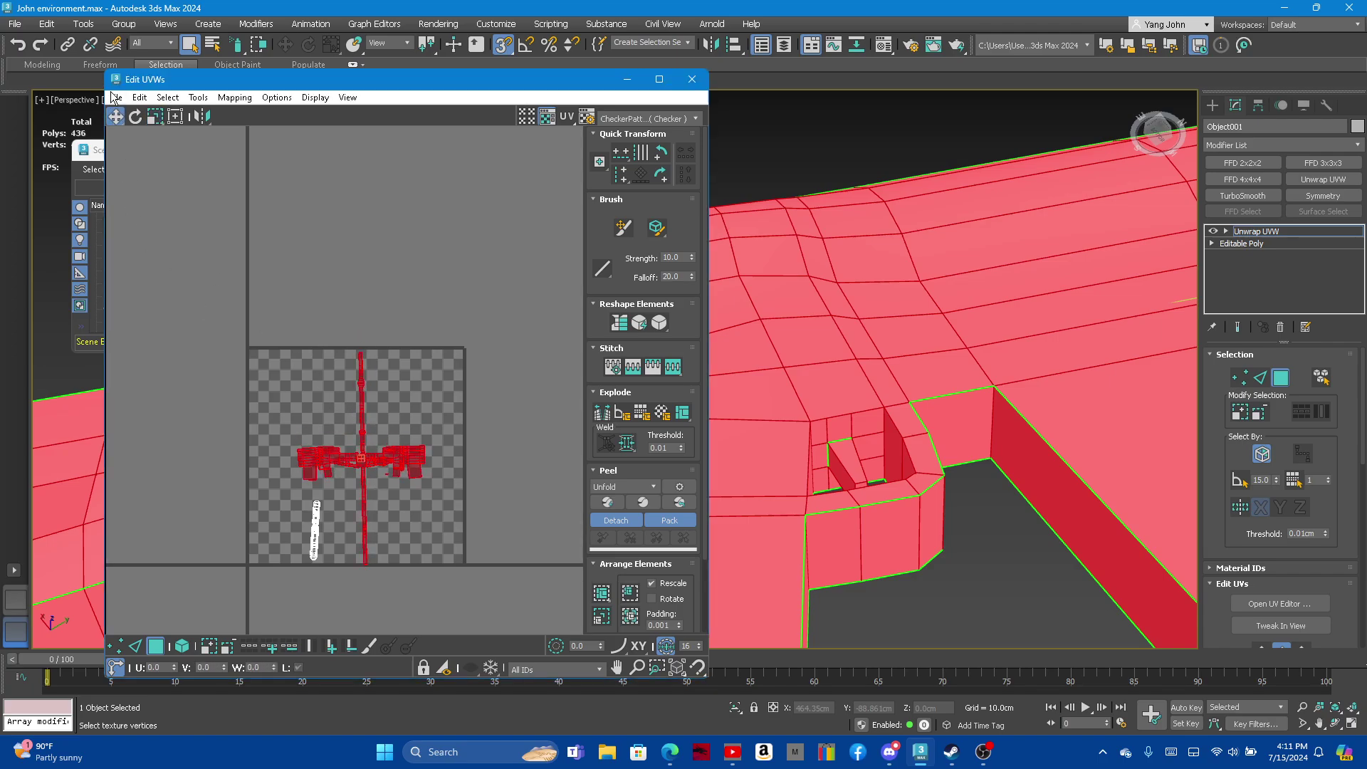
left_click(154, 117)
left_click_drag(365, 462, 373, 472)
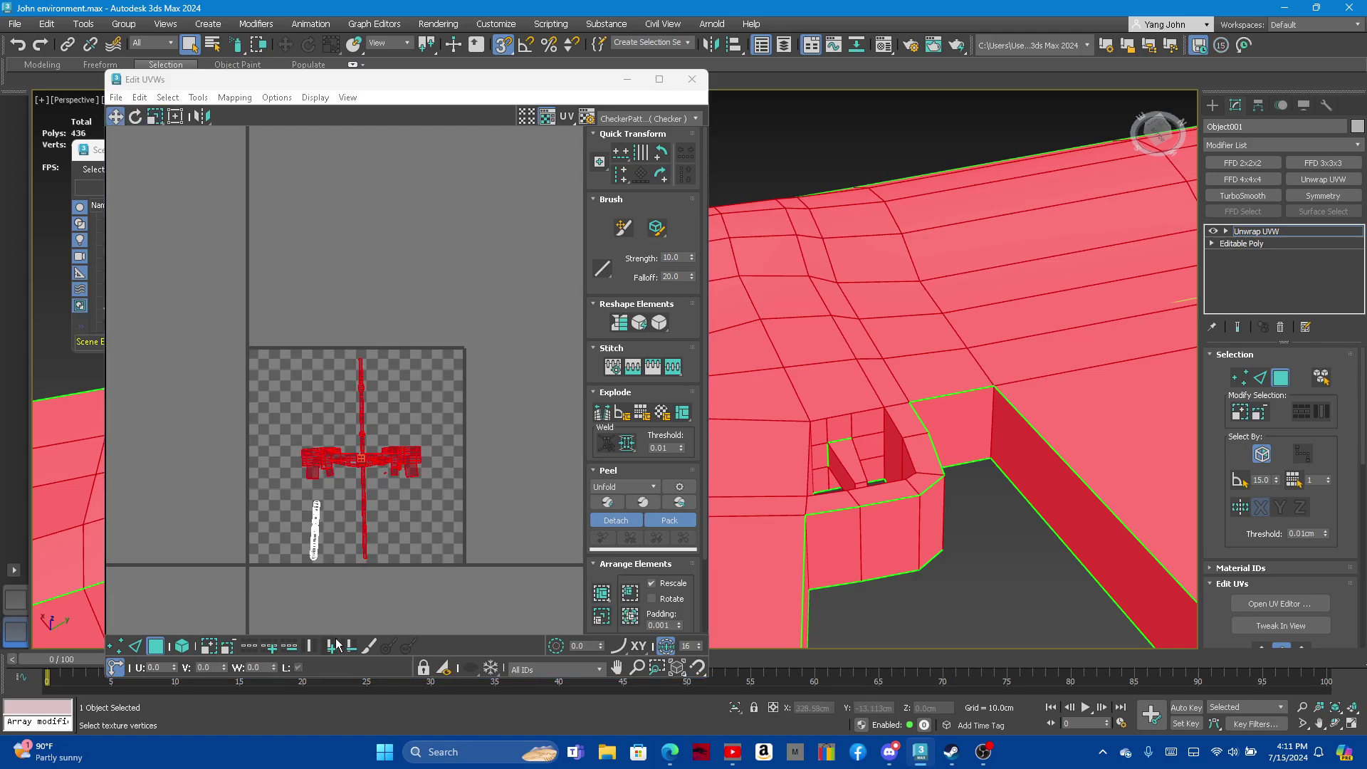
Nudge the UV cluster slightly right and up, then deselect it and box-select UVs
scroll(365, 428, "up", 3)
scroll(366, 428, "up", 1)
scroll(409, 374, "down", 1)
left_click(406, 382)
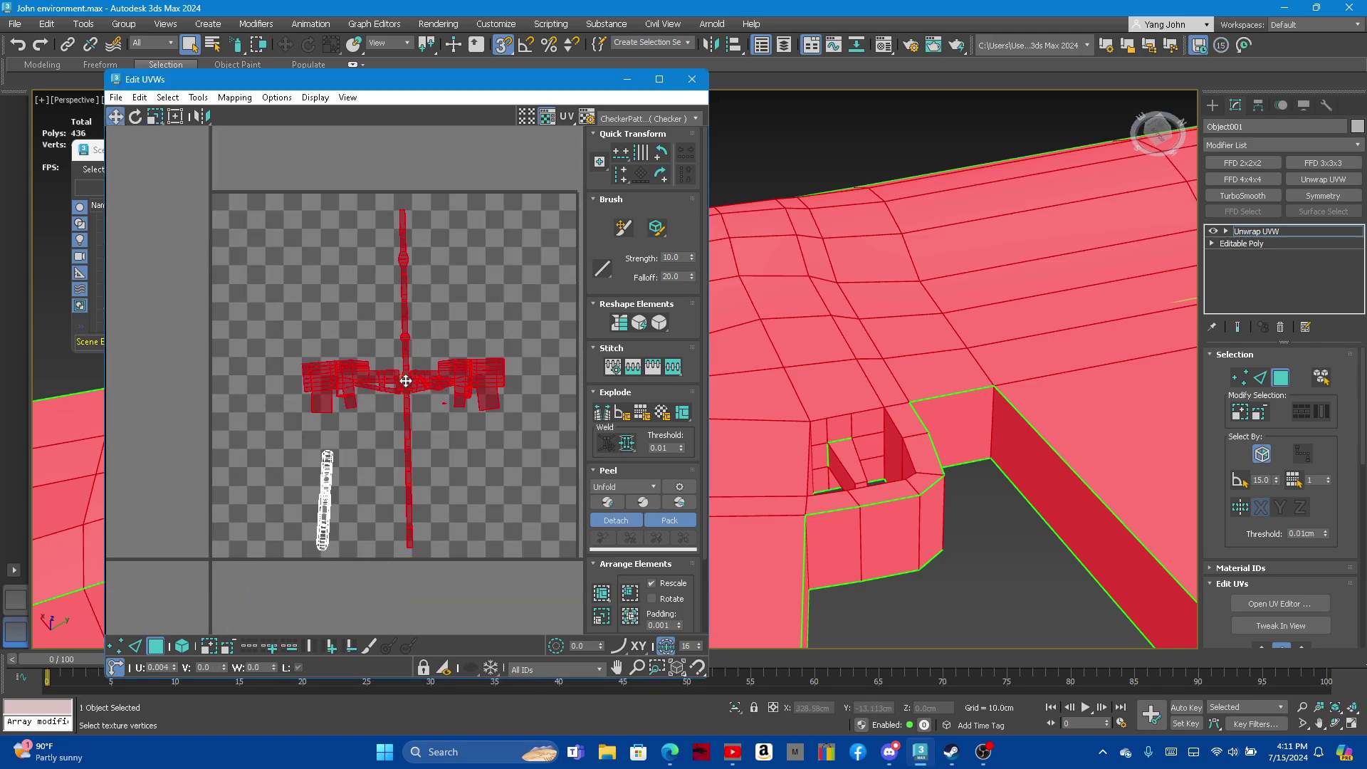
left_click_drag(406, 381, 408, 379)
left_click(279, 450)
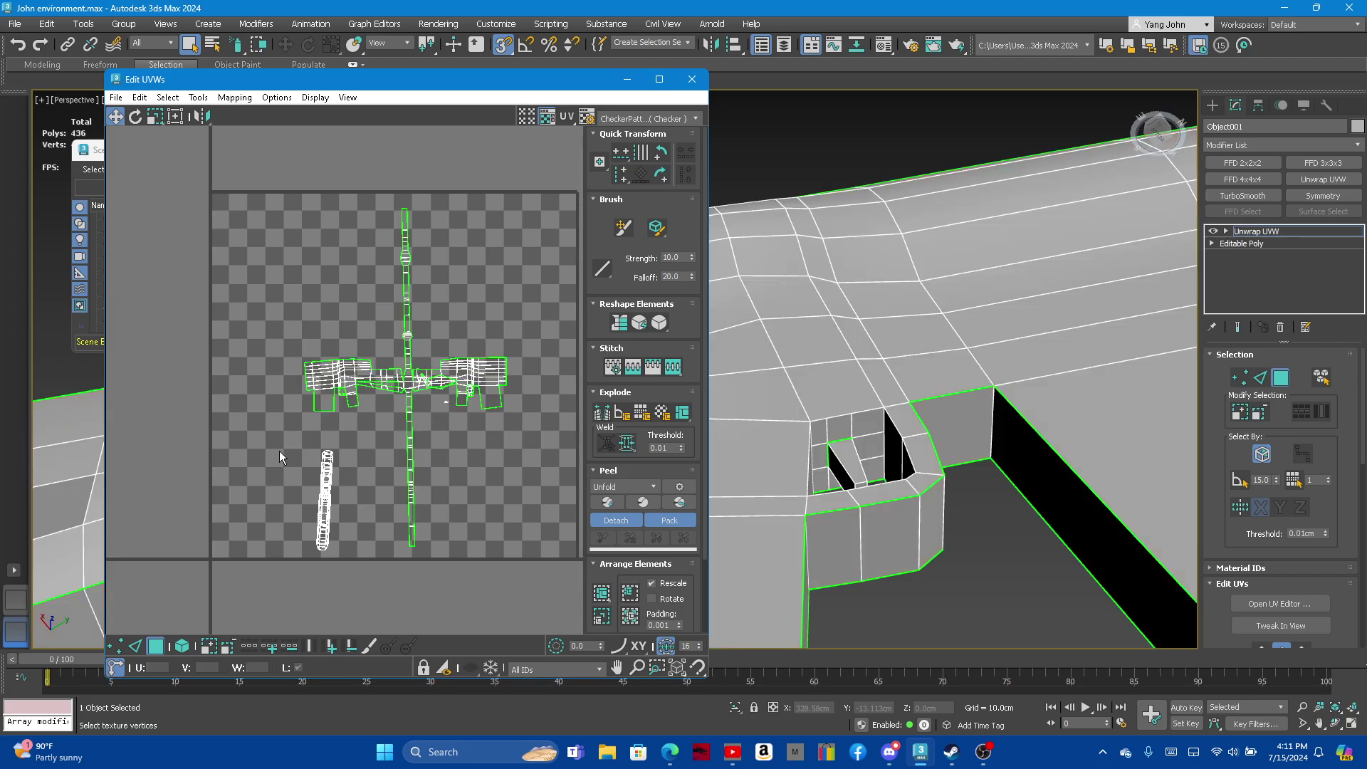
left_click_drag(348, 580, 269, 464)
Zoom out and orbit the Perspective view to show the whole gun
scroll(423, 382, "up", 4)
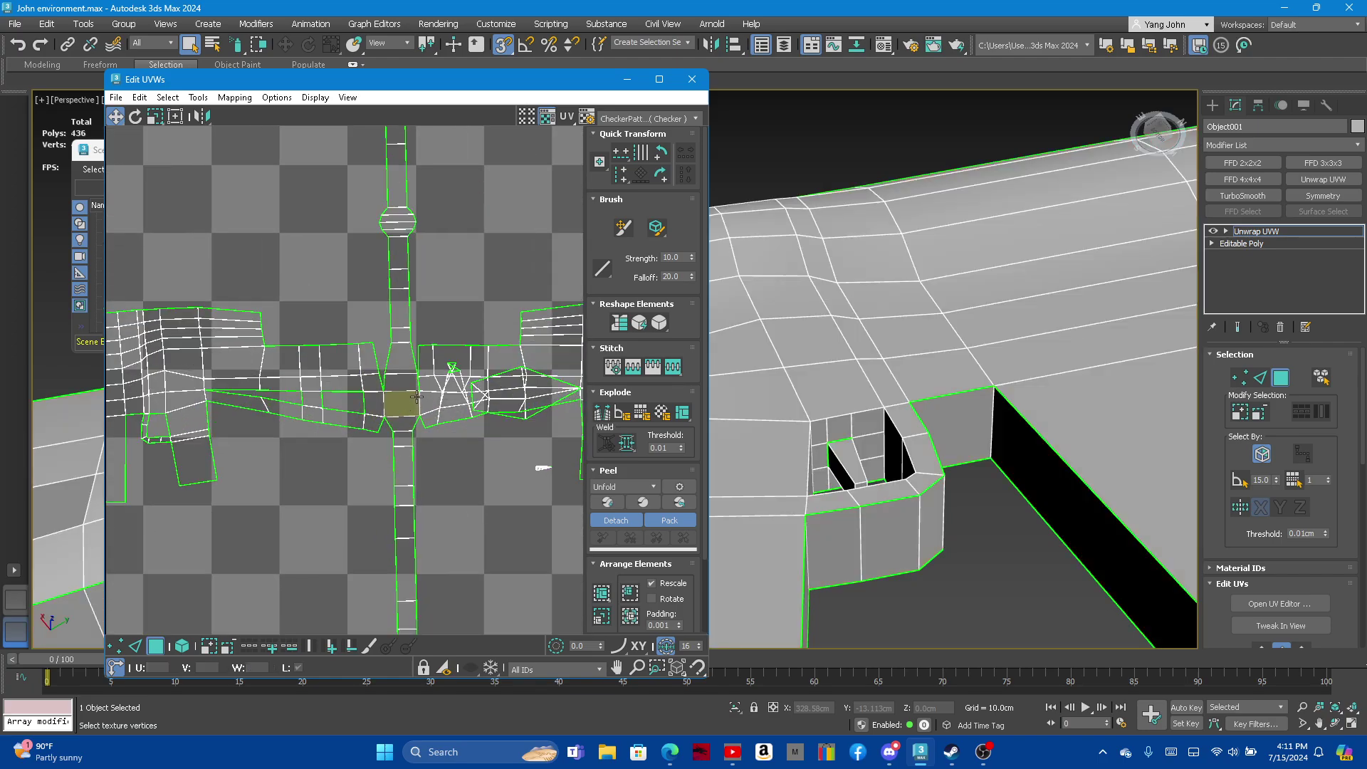
scroll(391, 382, "down", 3)
scroll(391, 382, "down", 2)
scroll(897, 376, "down", 5)
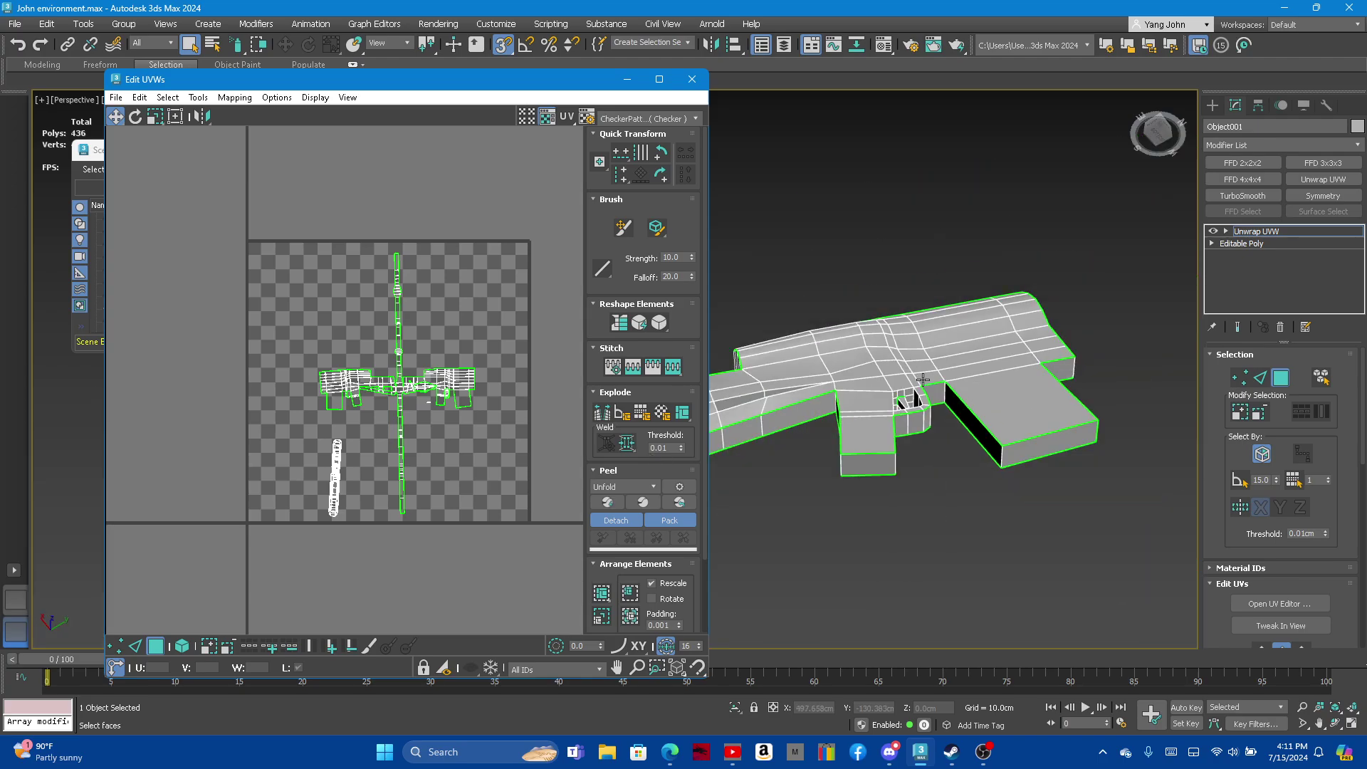
scroll(897, 375, "down", 2)
scroll(945, 392, "down", 2)
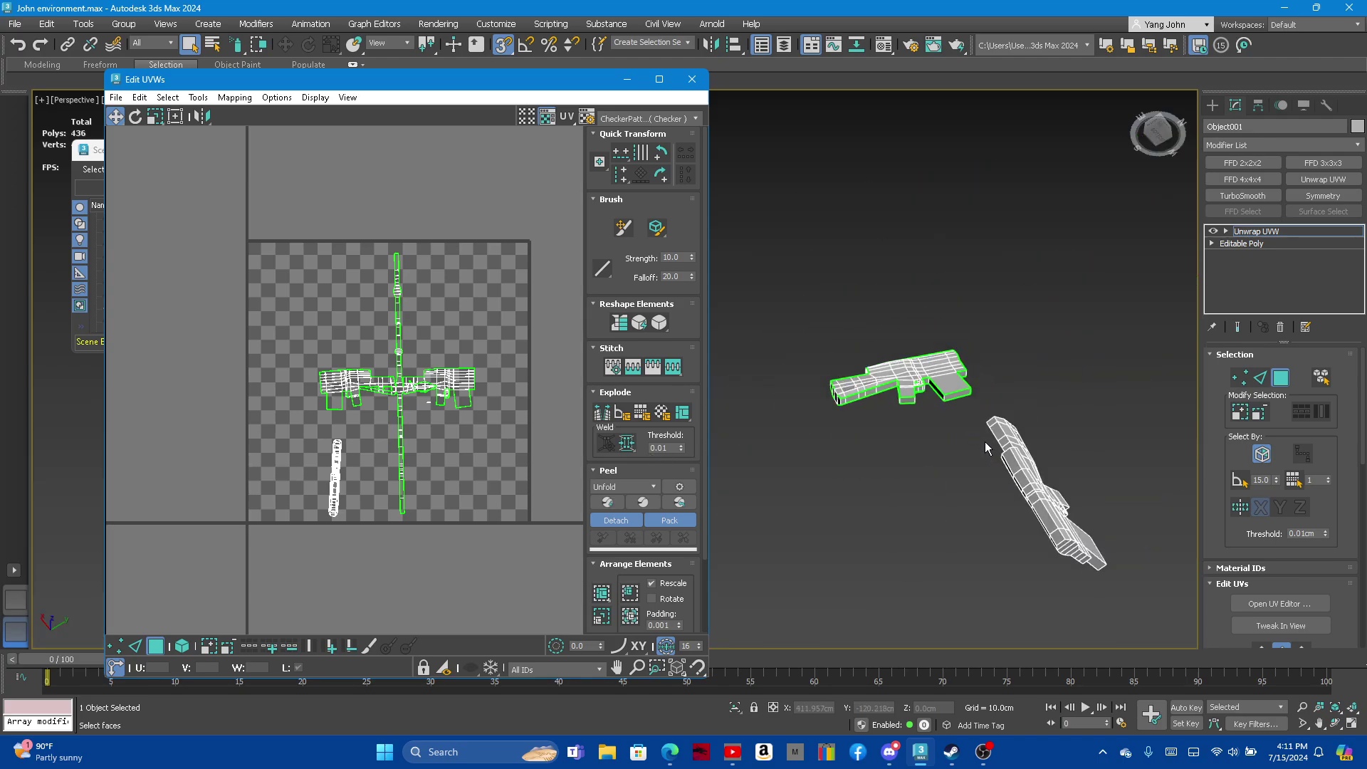
mouse_move(985, 442)
middle_mouse_down("alt")
mouse_move(948, 440)
mouse_move(964, 460)
mouse_move(1027, 428)
middle_mouse_up("alt")
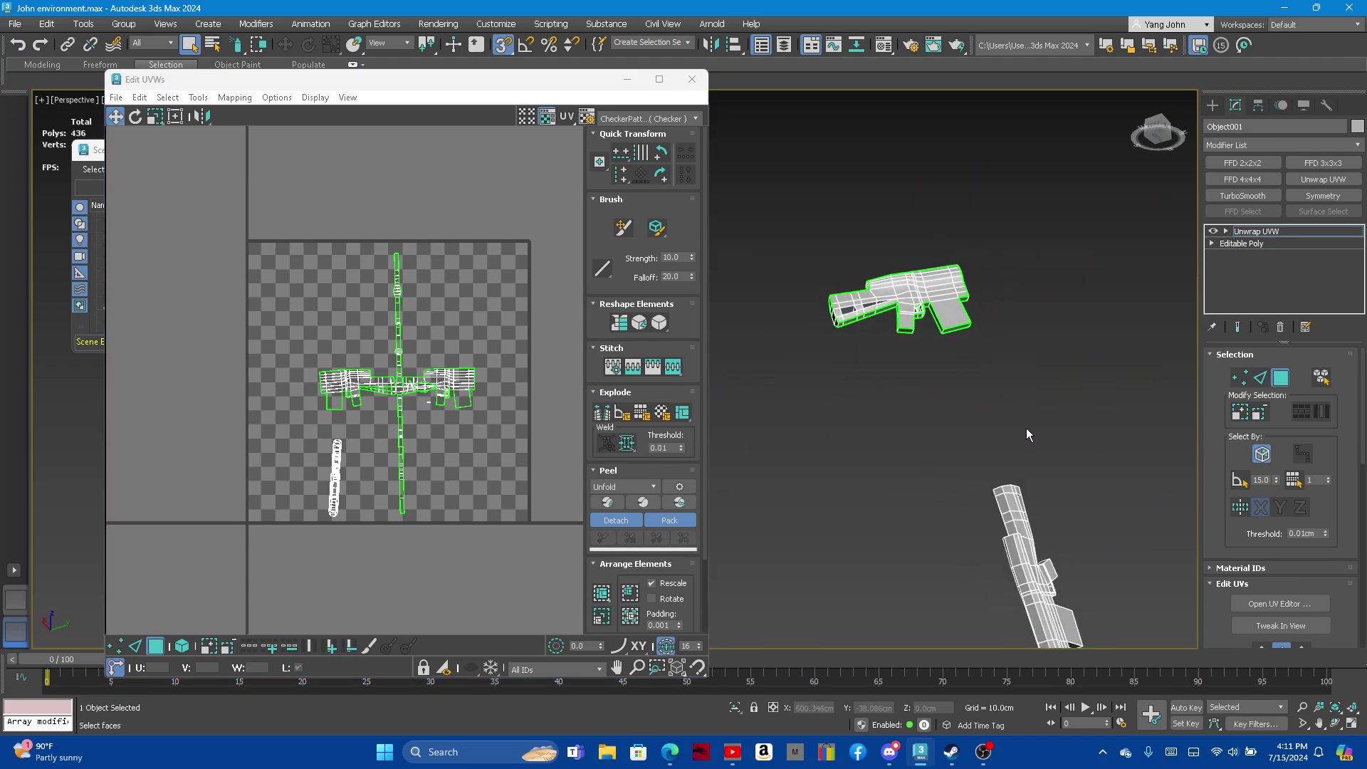
Copy the gun's Unwrap UVW modifier from the modifier stack
right_click(1260, 233)
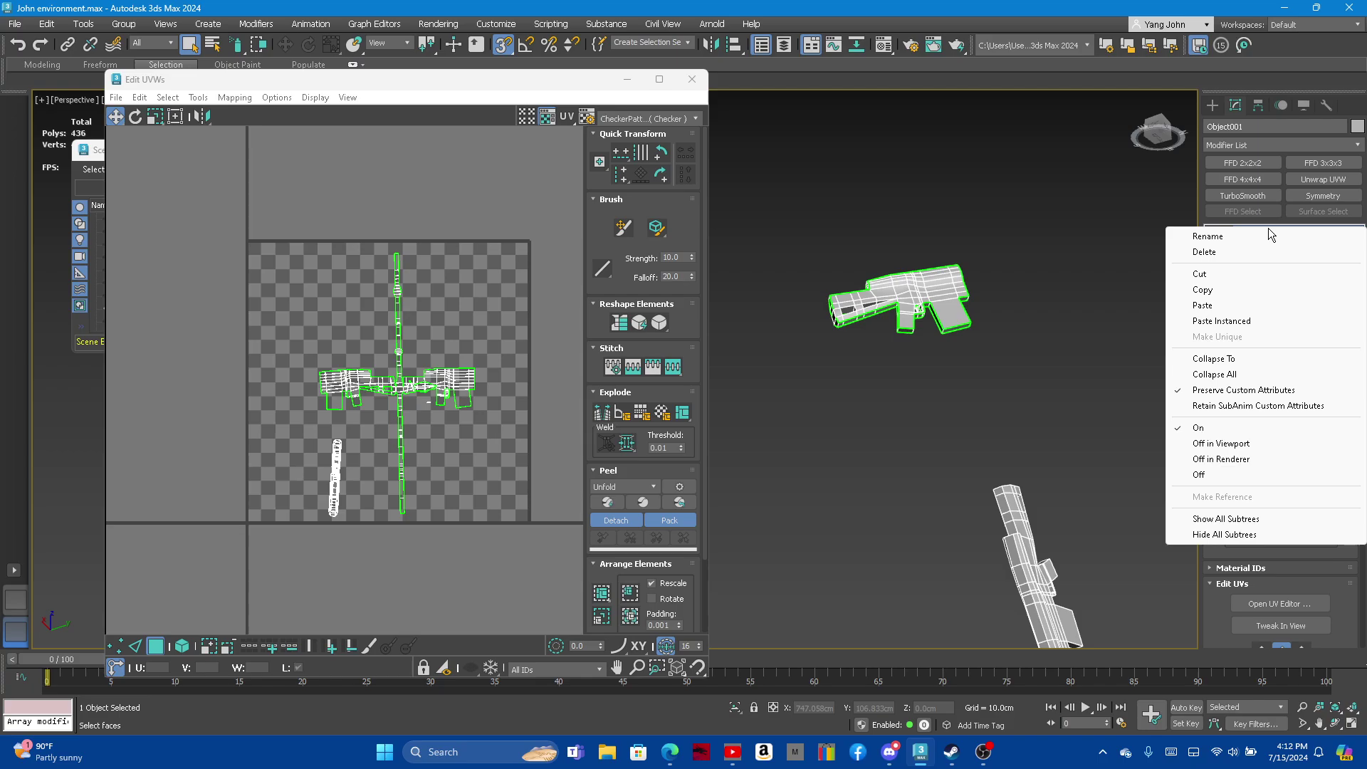
left_click(1075, 240)
left_click(1265, 233)
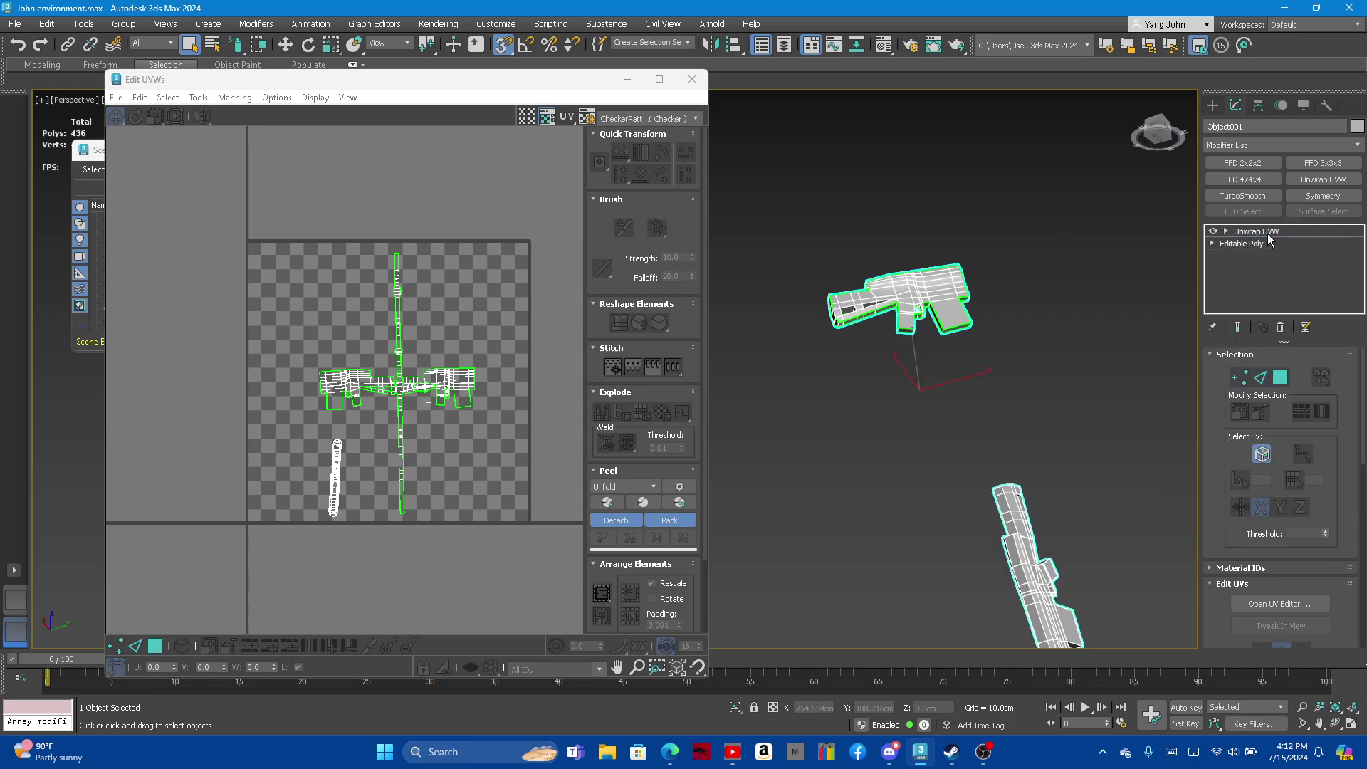
right_click(1262, 236)
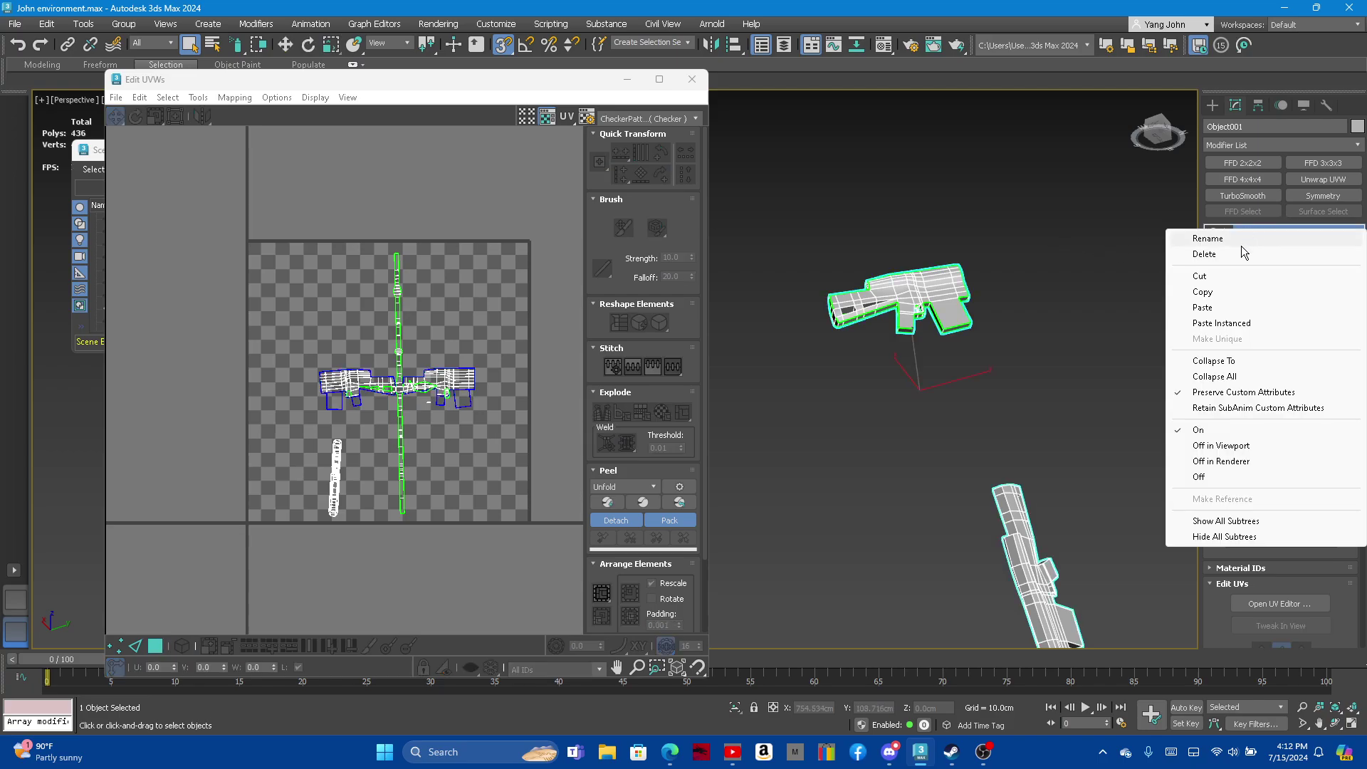
left_click(1219, 294)
Collapse all of the gun's modifiers into its Editable Poly
middle_click_drag(953, 449, 951, 436, "alt")
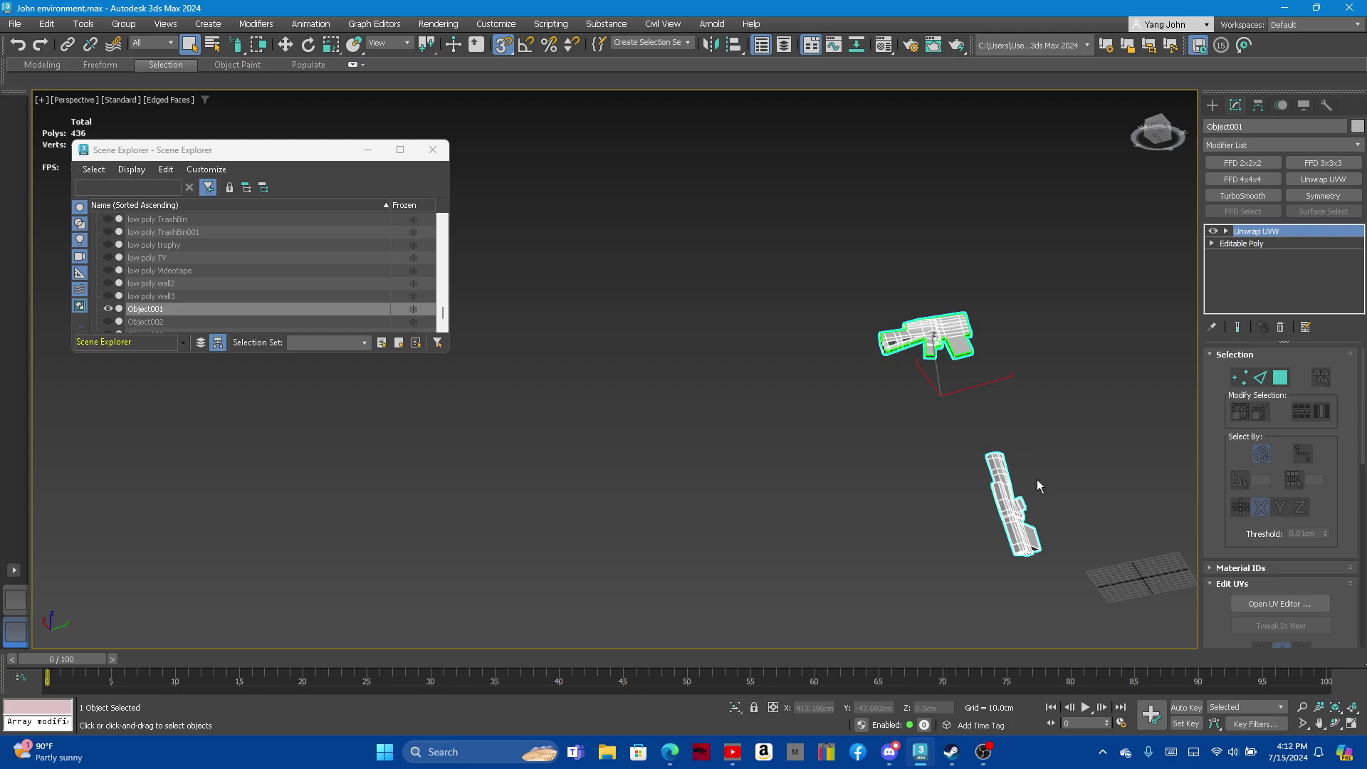
right_click(1249, 233)
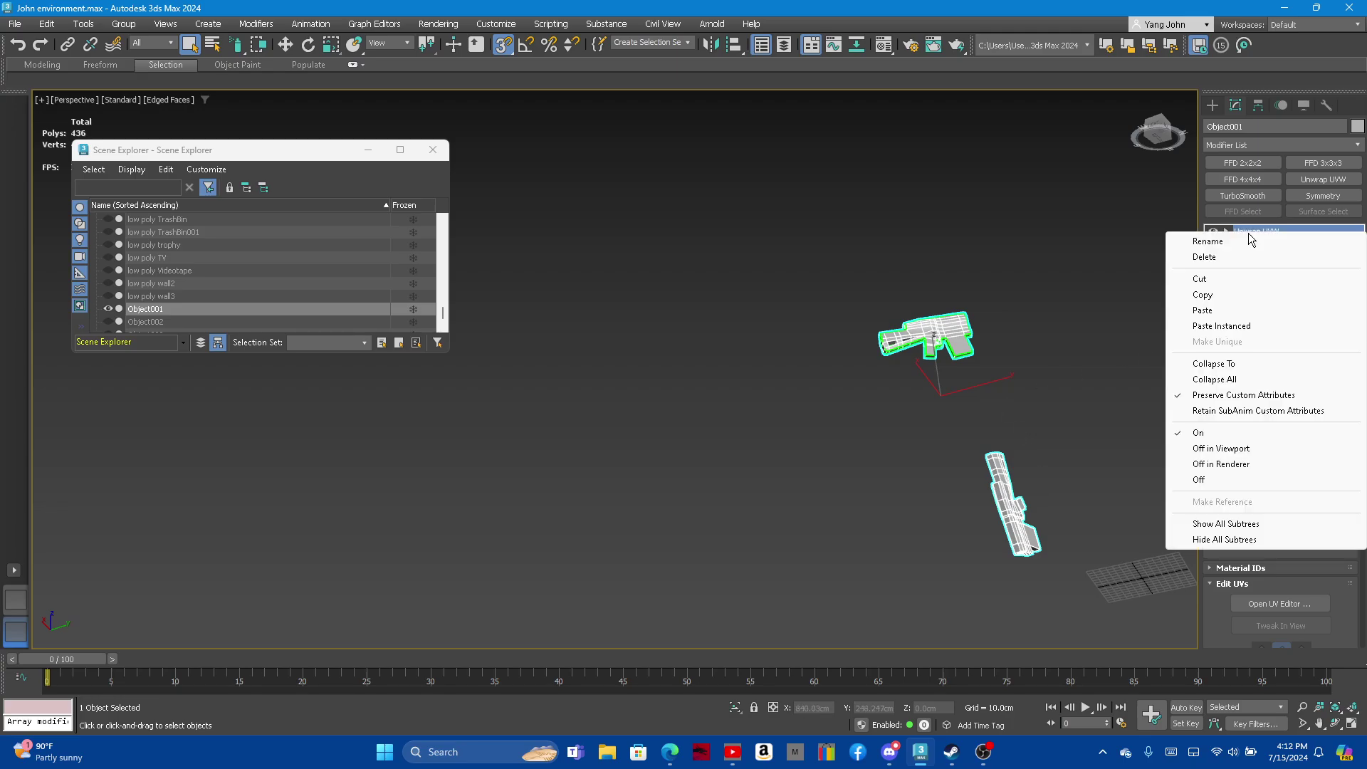
left_click(1211, 380)
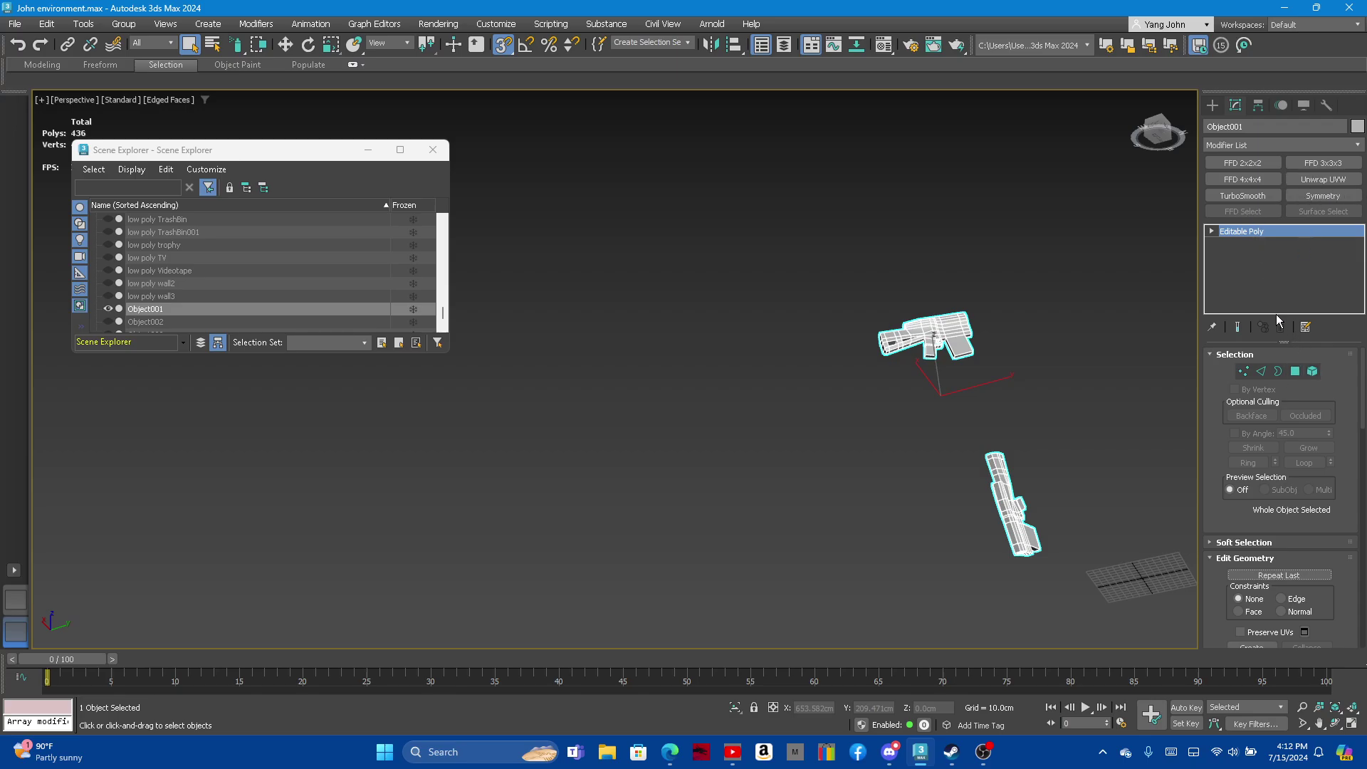
In Element mode, detach the lower rifle element as Object004
left_click(1312, 371)
key("ctrl+a")
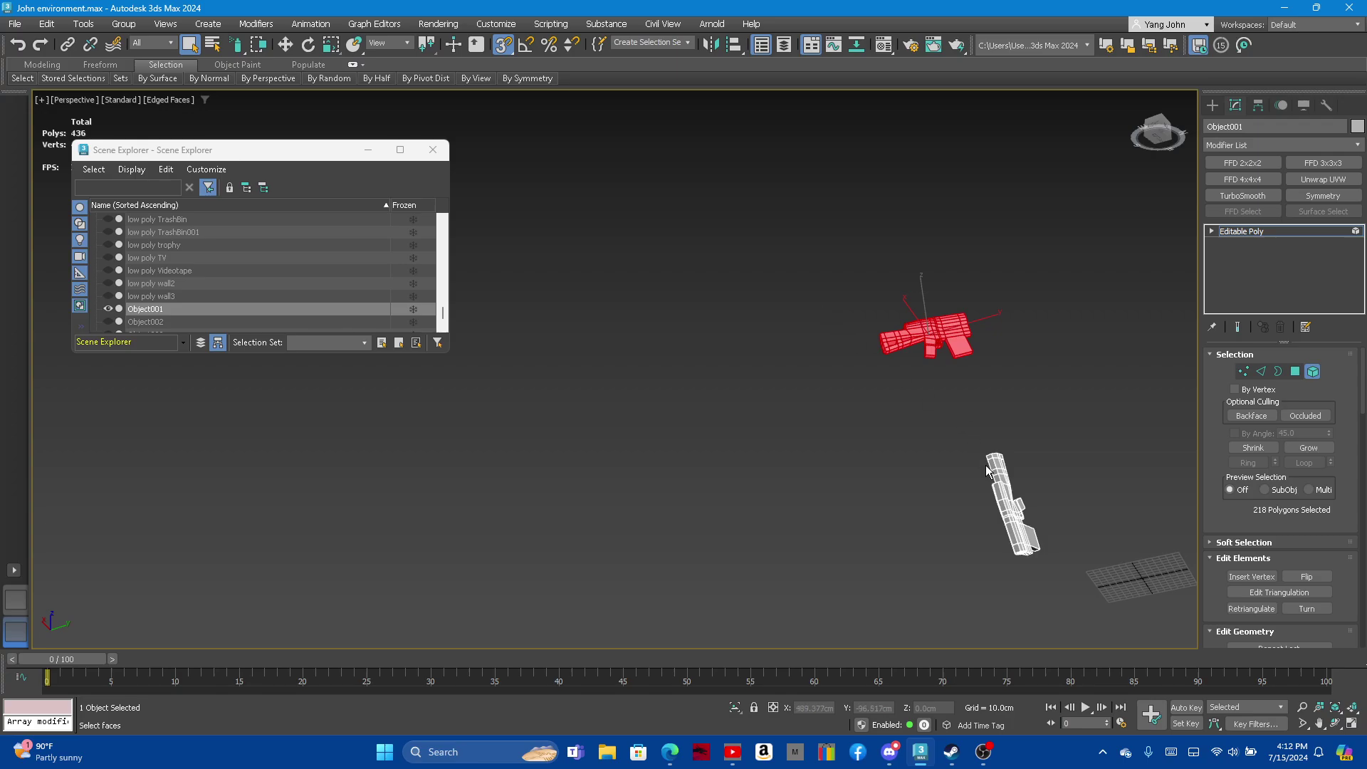
left_click(987, 472)
scroll(1245, 562, "down", 1)
scroll(1245, 563, "down", 2)
scroll(1304, 544, "down", 2)
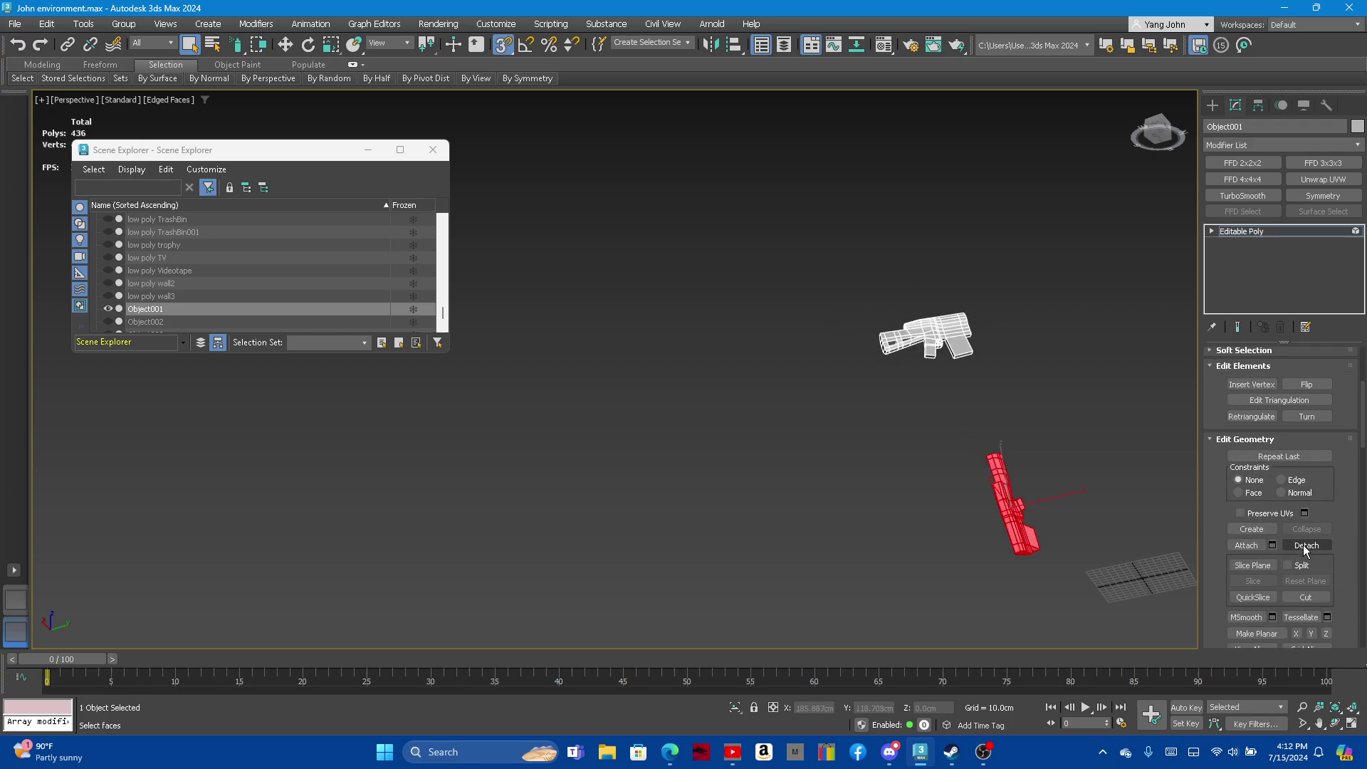
left_click(1305, 545)
left_click(729, 378)
scroll(1311, 427, "up", 2)
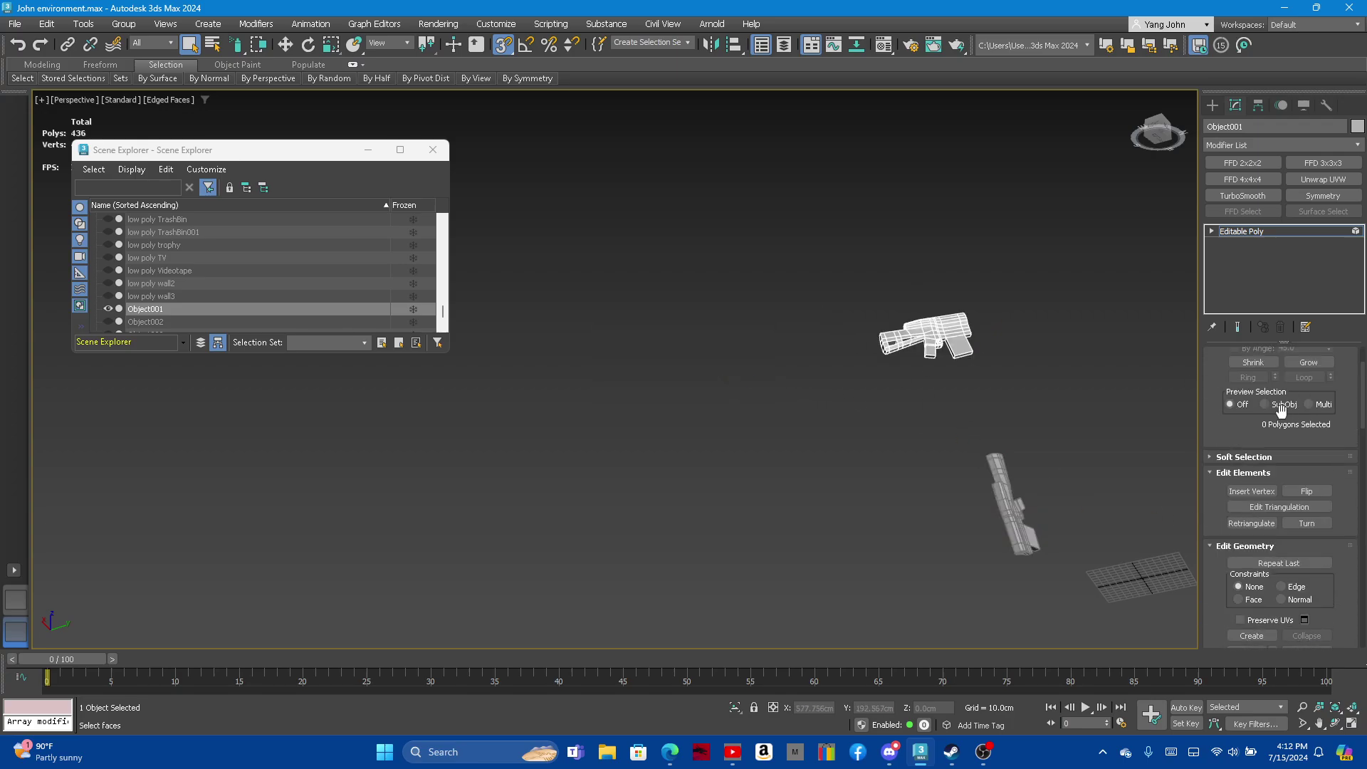
scroll(1310, 428, "up", 3)
Paste the copied Unwrap UVW modifier onto Object004
left_click(1314, 372)
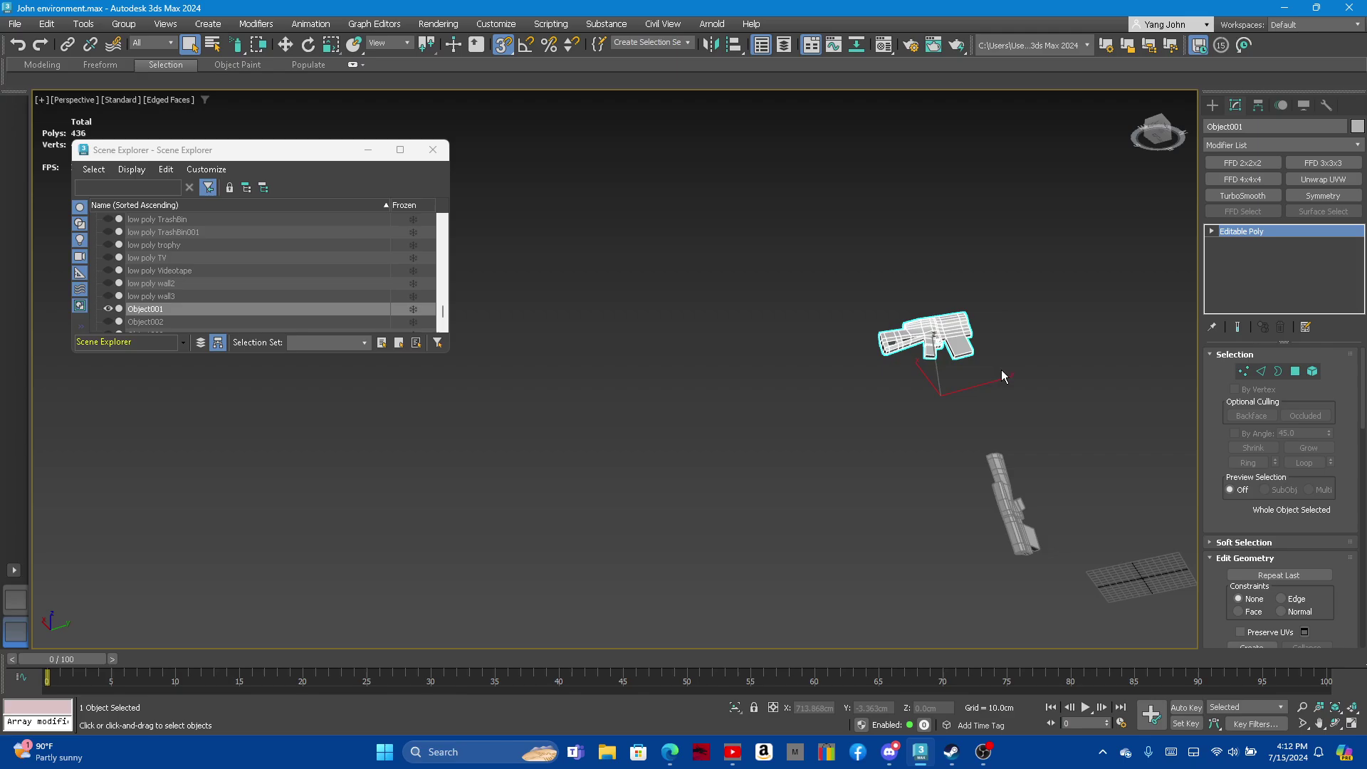
left_click(1009, 488)
right_click(1009, 488)
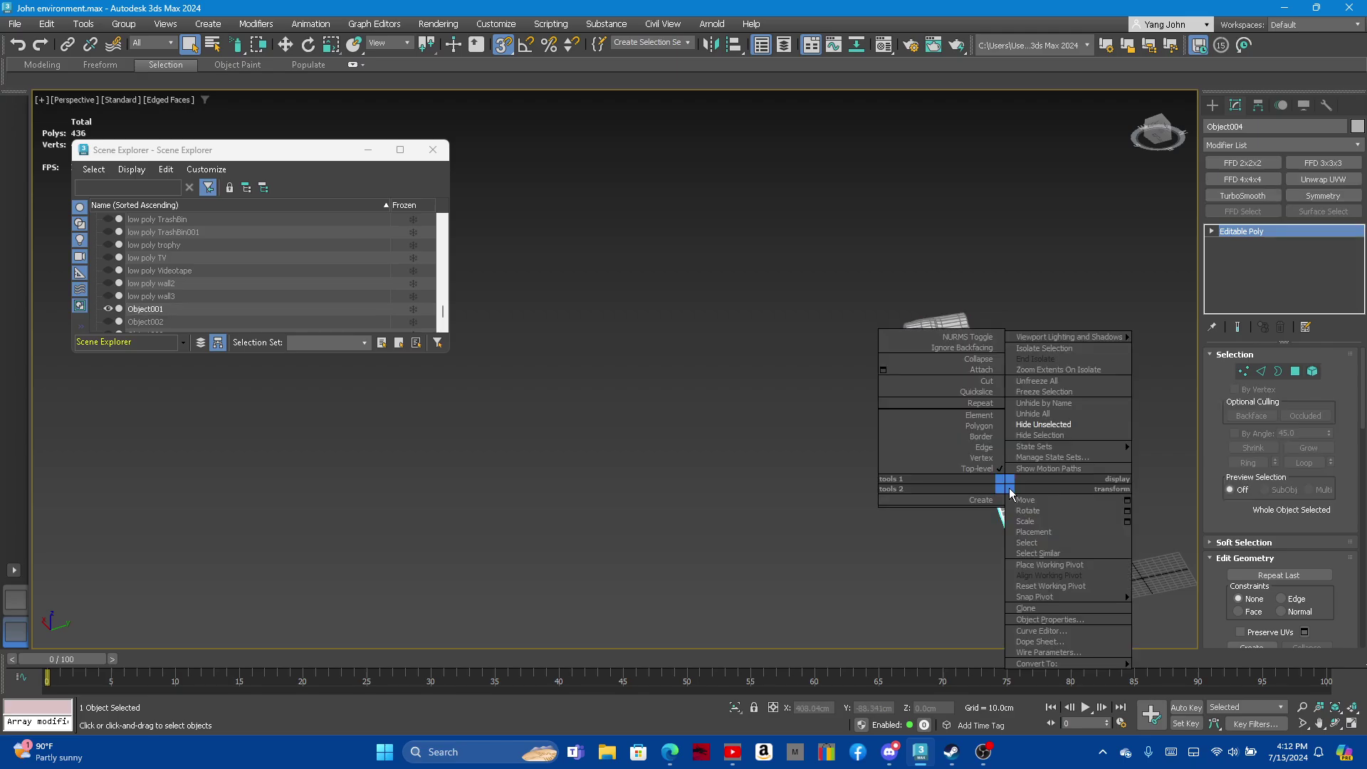
left_click(1254, 235)
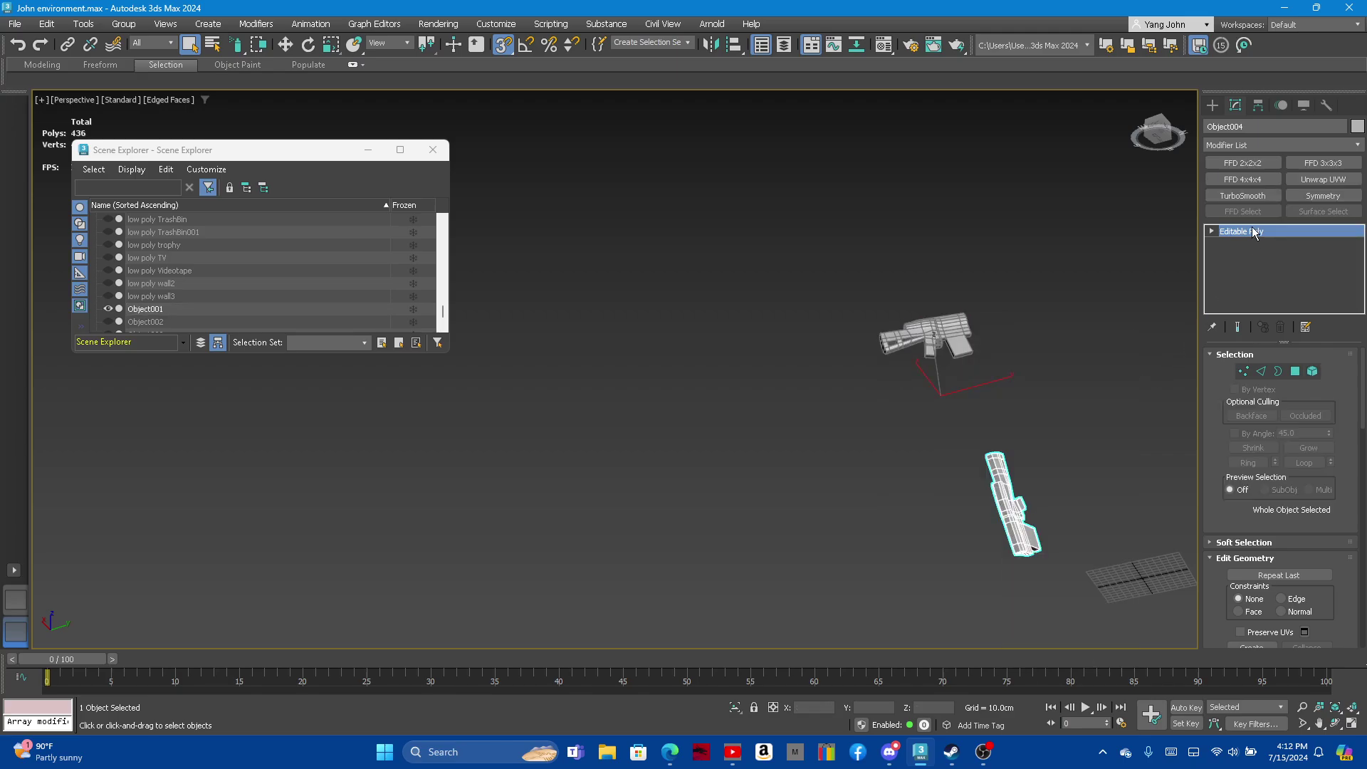
right_click(1255, 232)
left_click(1269, 236)
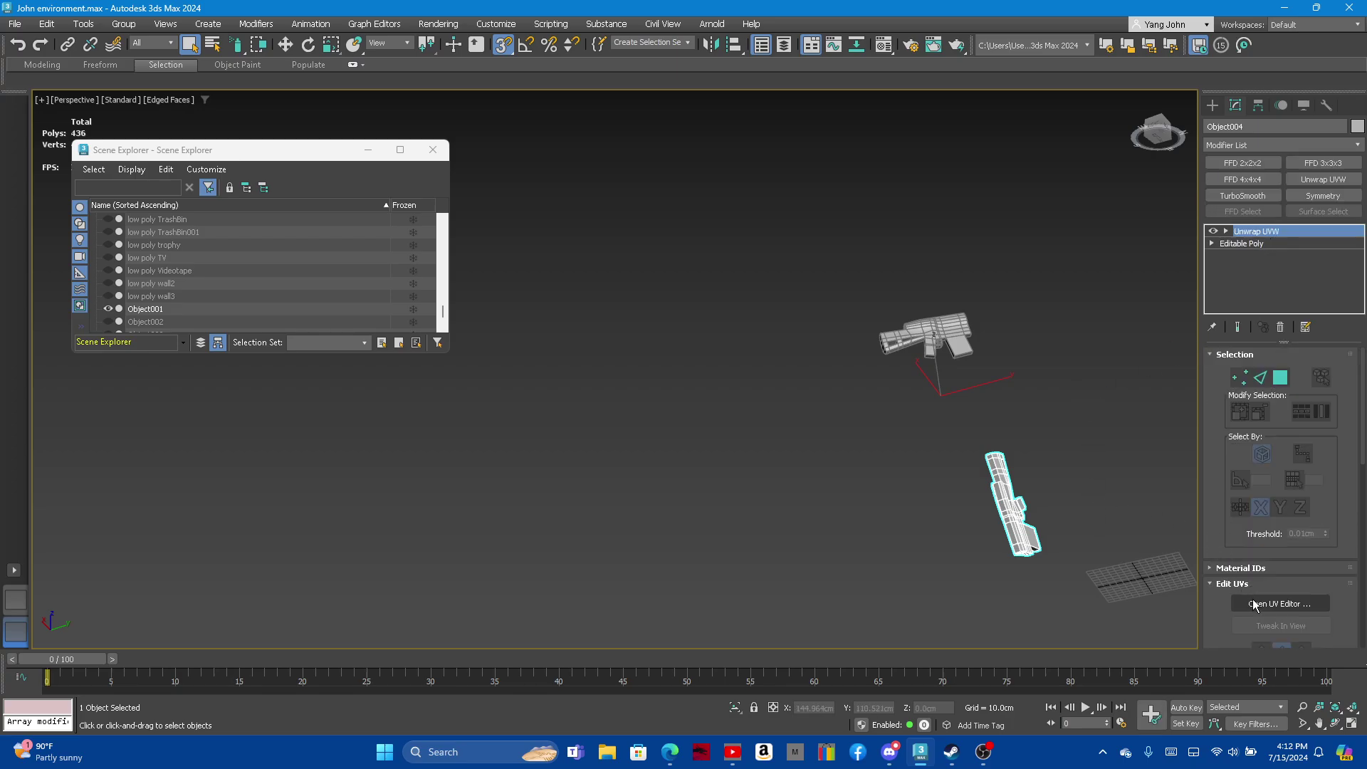
Turn off Window selection and drag a region around the gun to select Object001
left_click(922, 319)
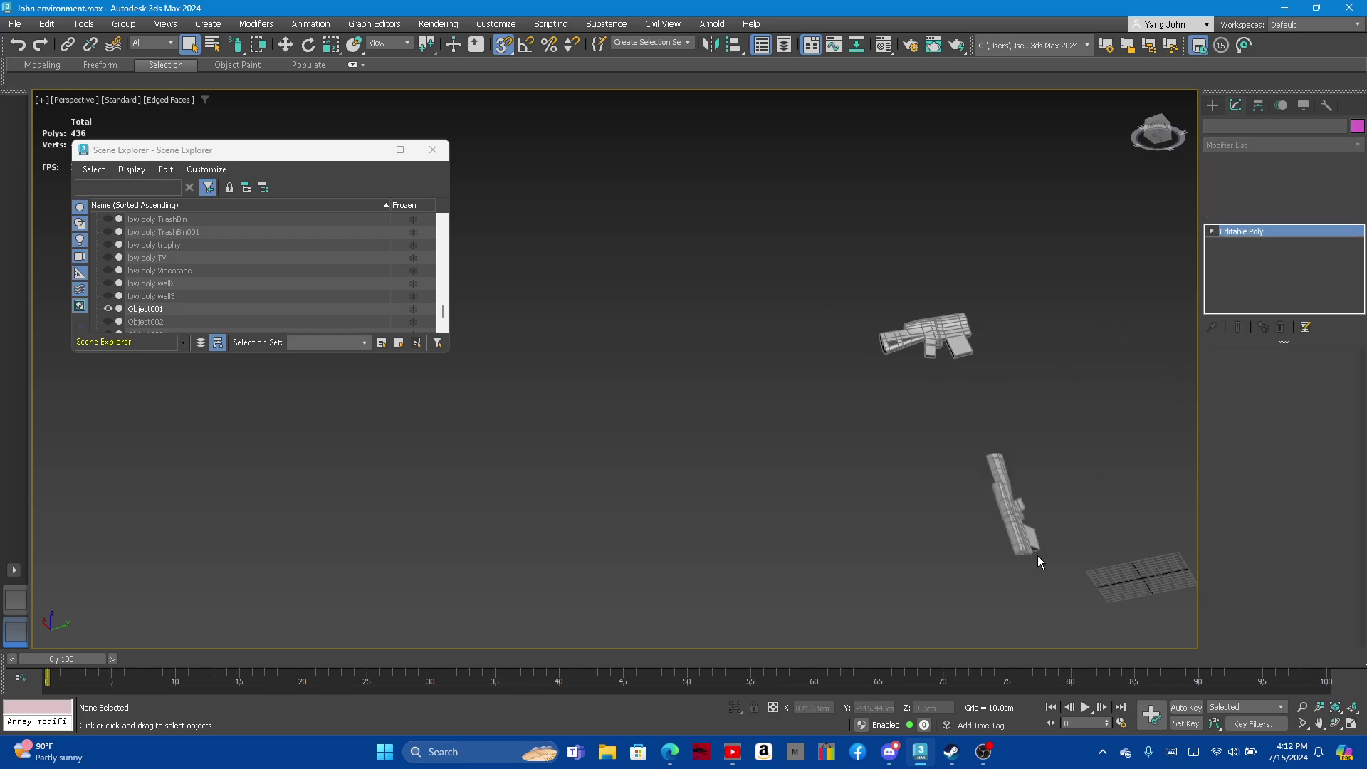
left_click(793, 278)
left_click(1012, 499)
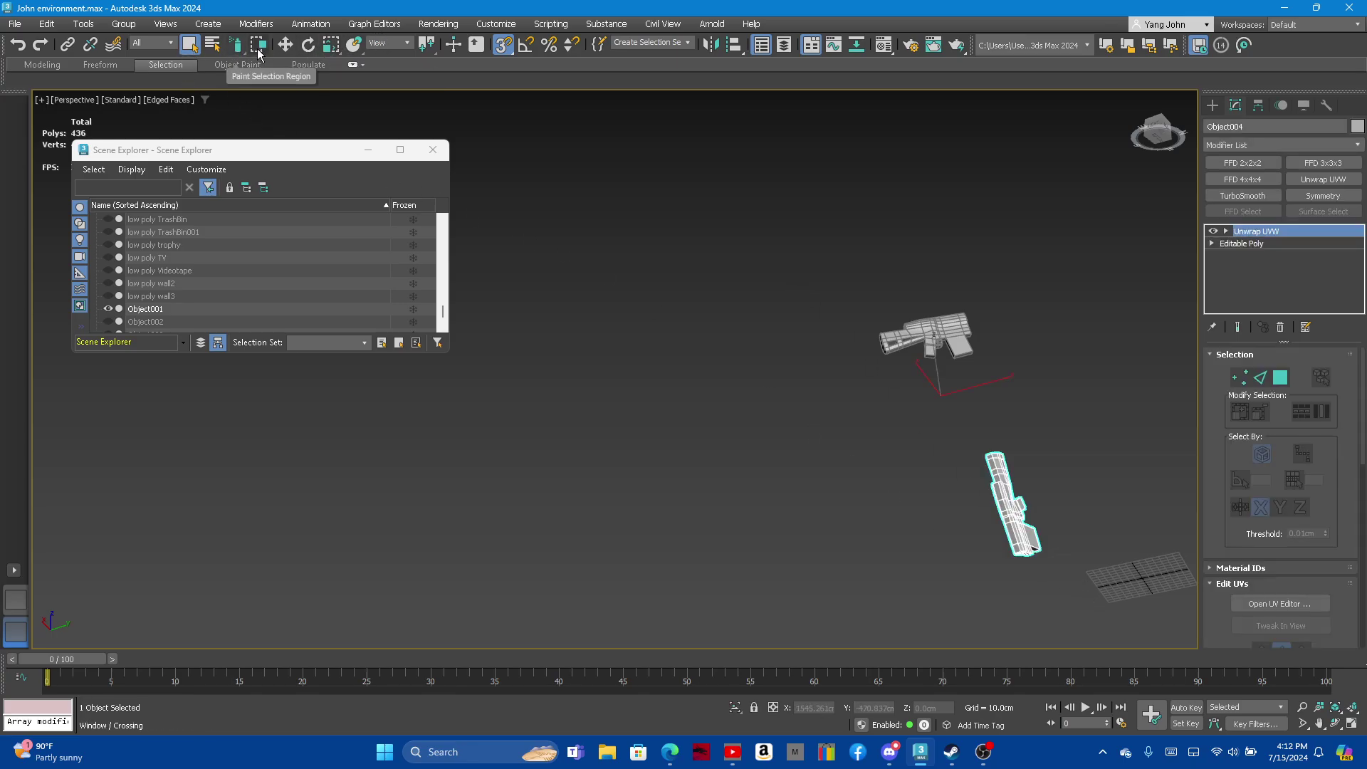
left_click(781, 358)
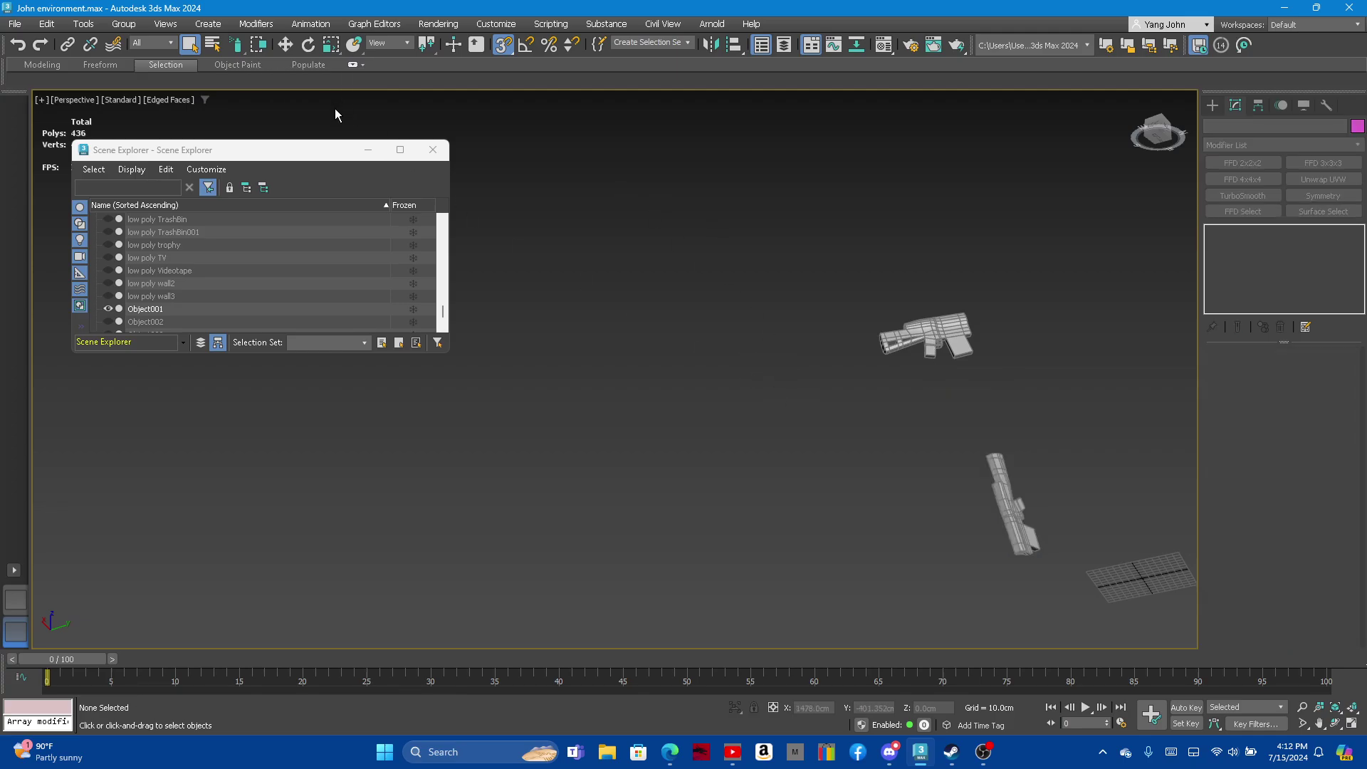
left_click(254, 52)
key("w")
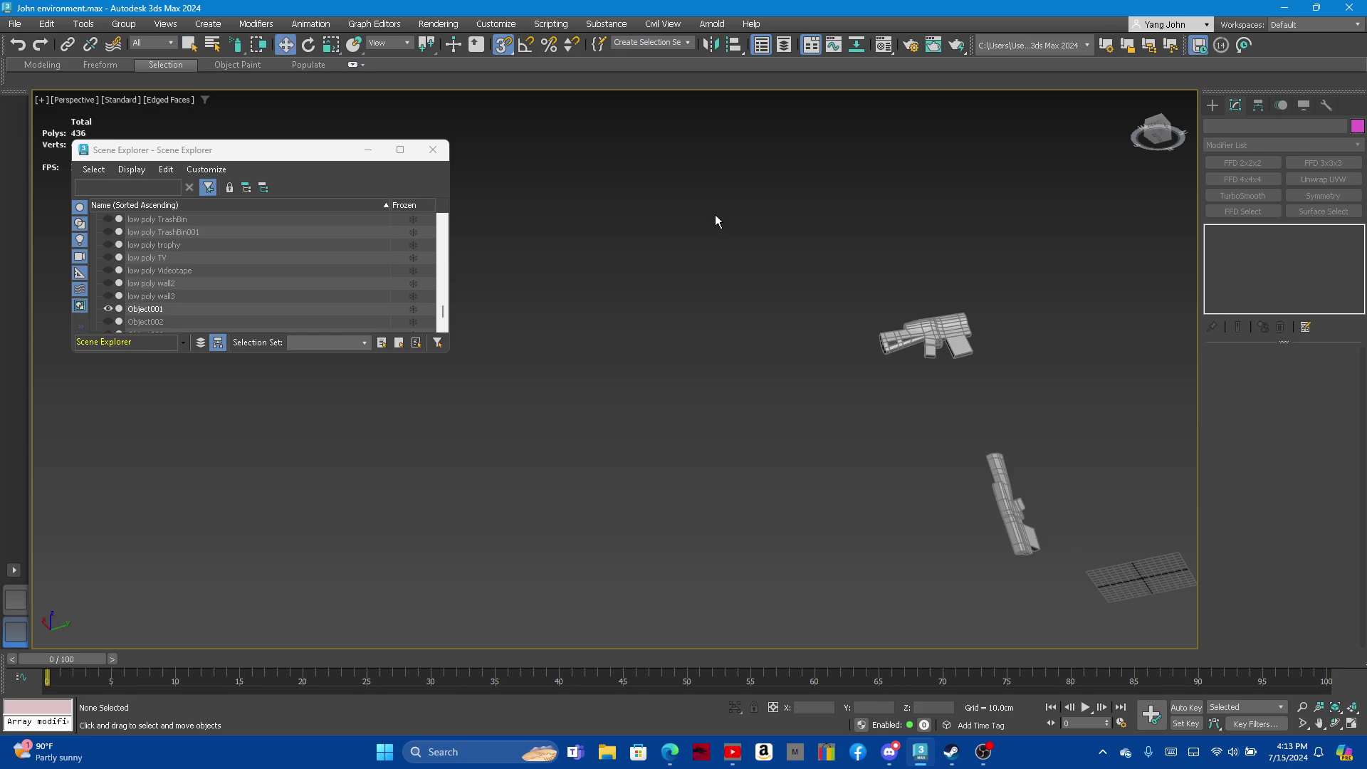
left_click(259, 49)
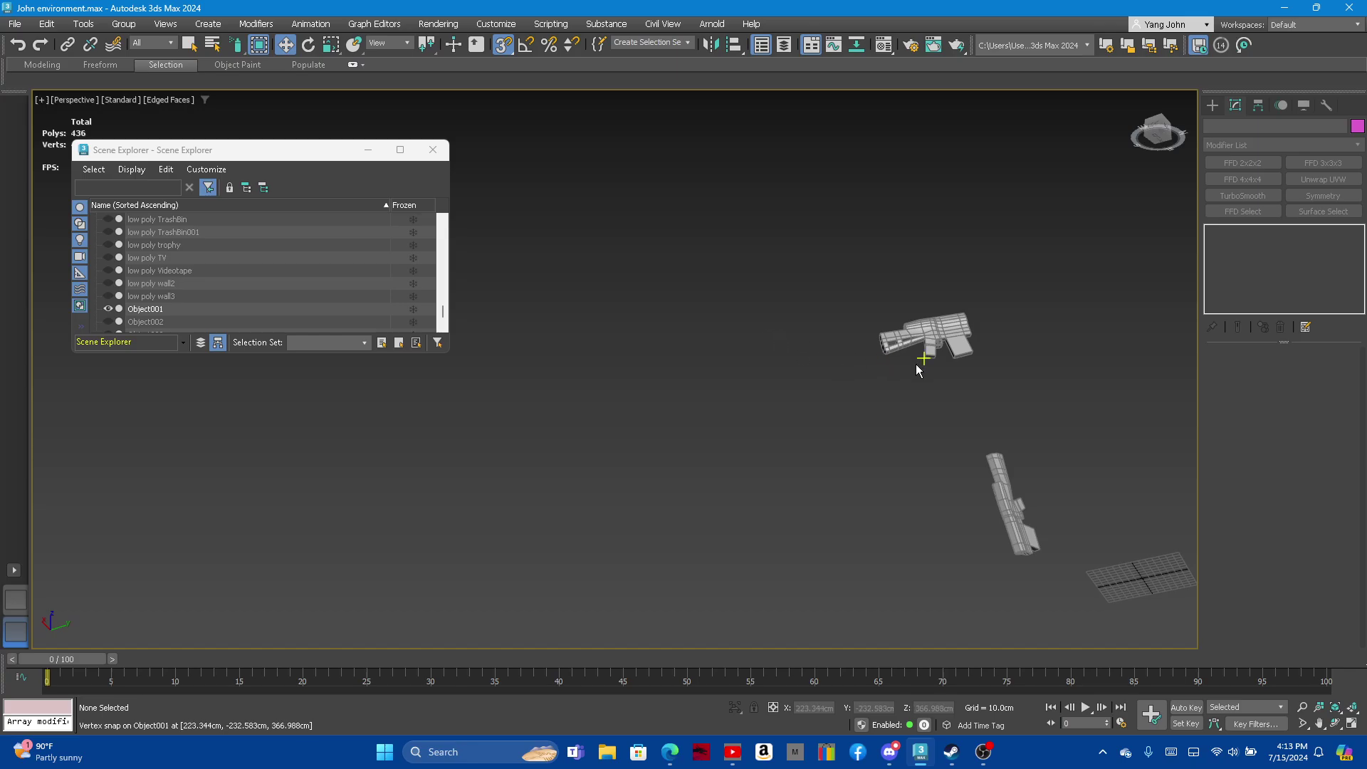
left_click(259, 45)
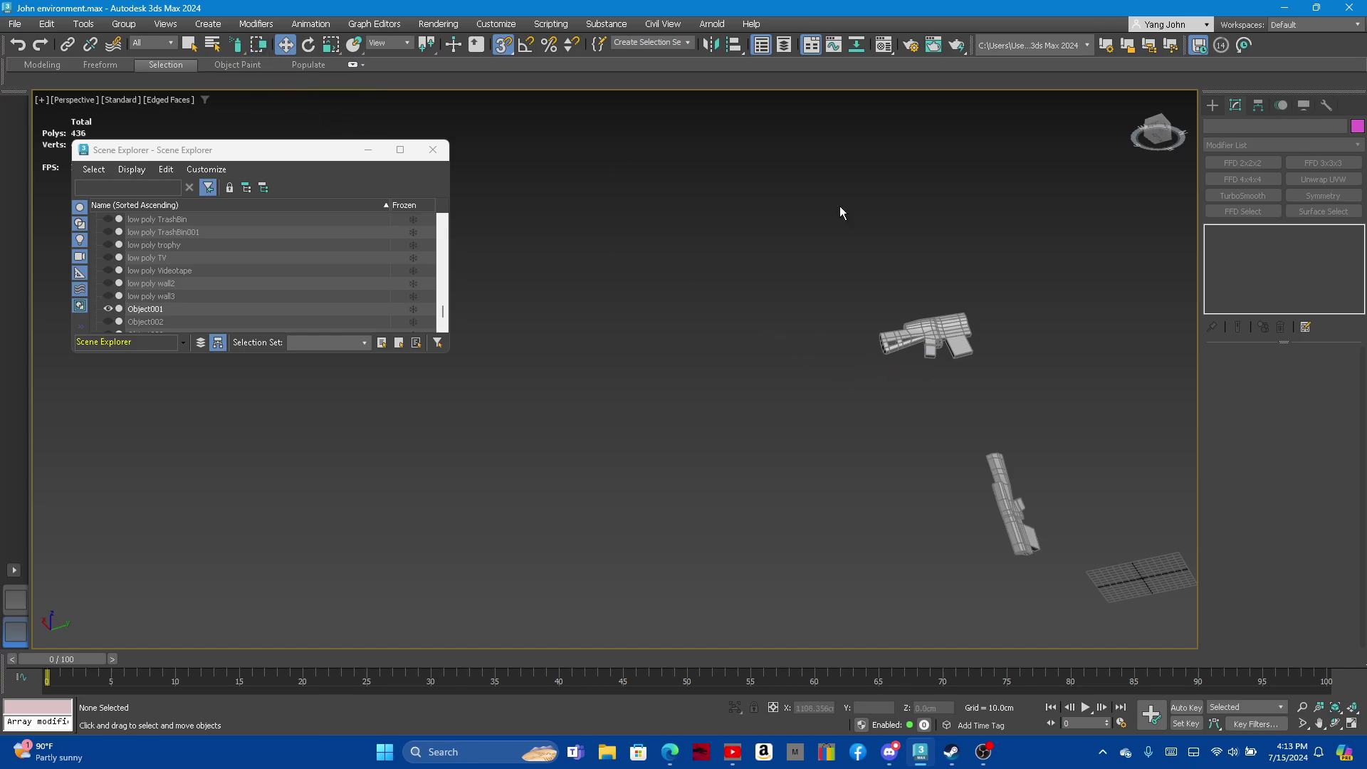
left_click_drag(840, 211, 1022, 502)
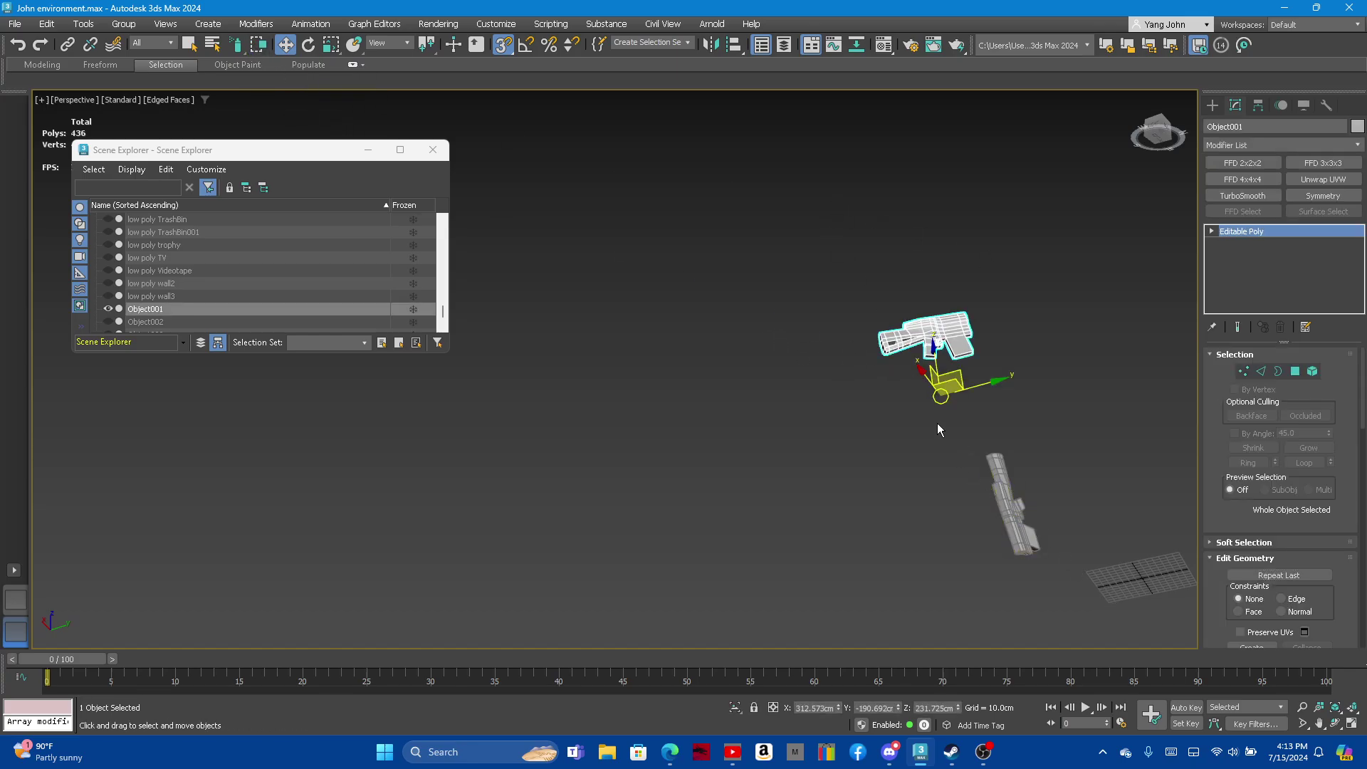
Choose Select and Non-uniform Scale from the Scale flyout, then select the gun Object001
key("e")
key("w")
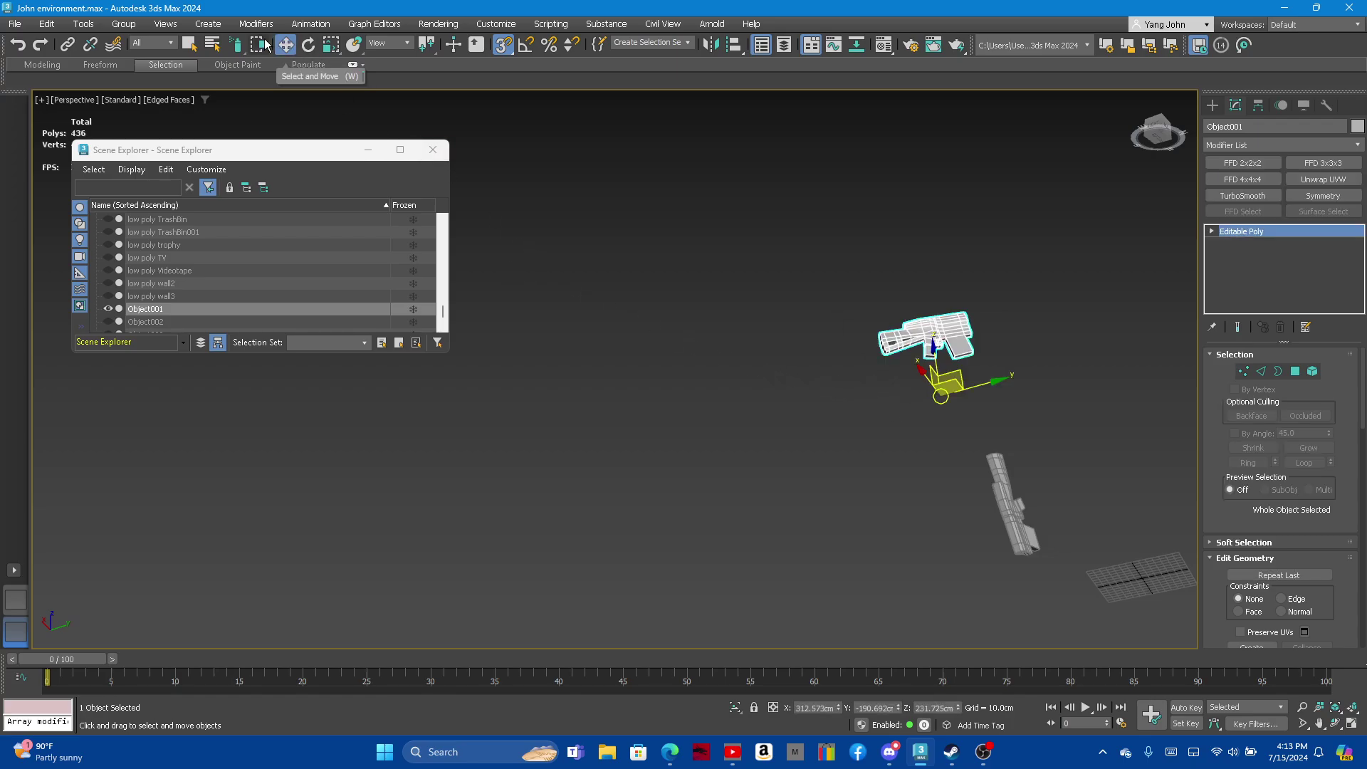
left_click(329, 47)
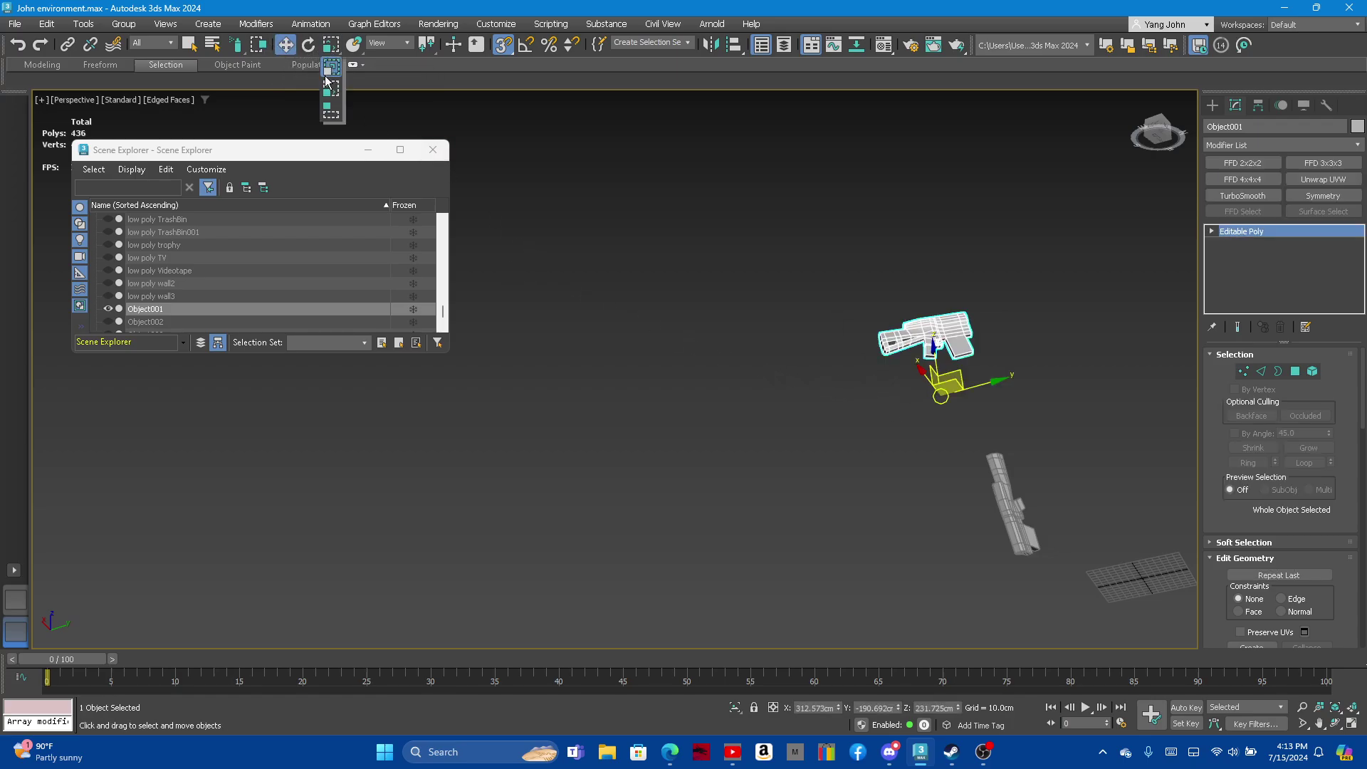
left_click_drag(329, 53, 329, 98)
left_click_drag(333, 90, 330, 90)
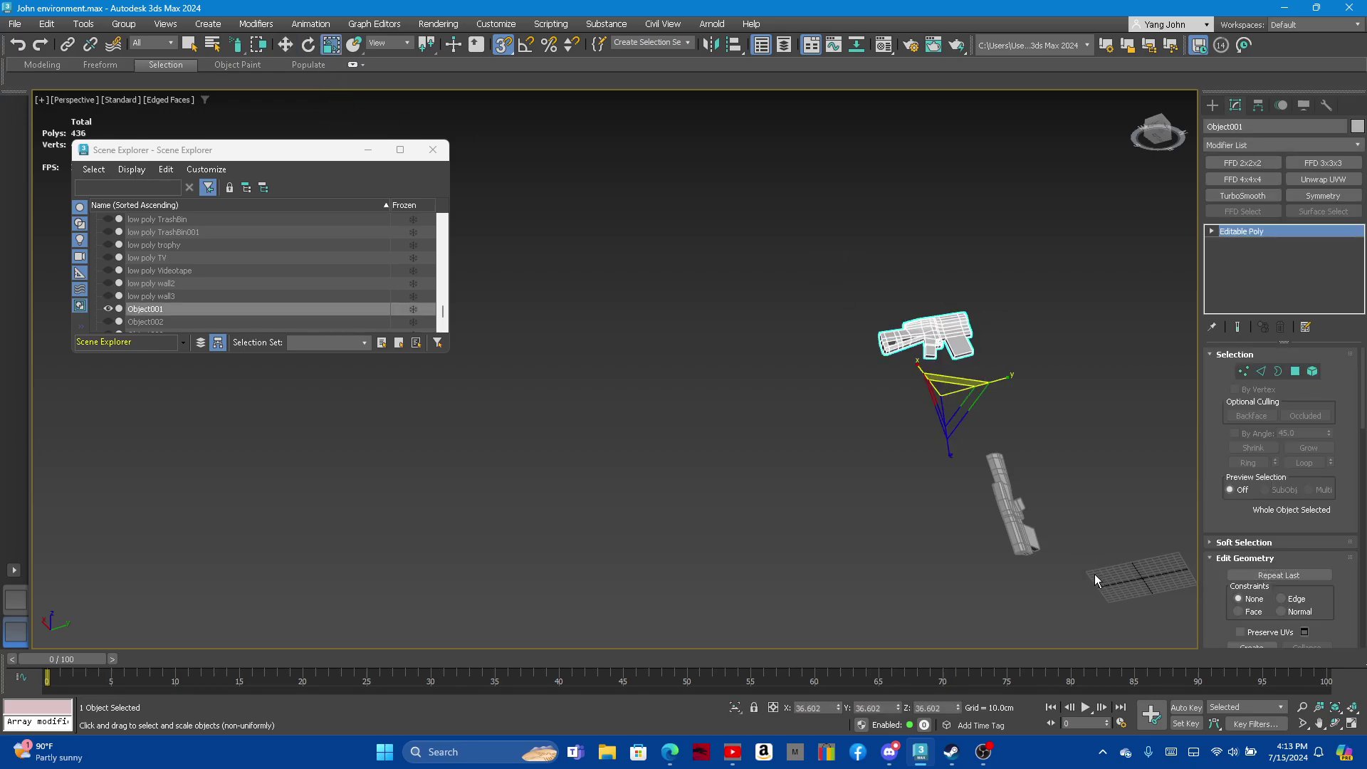
left_click(854, 446)
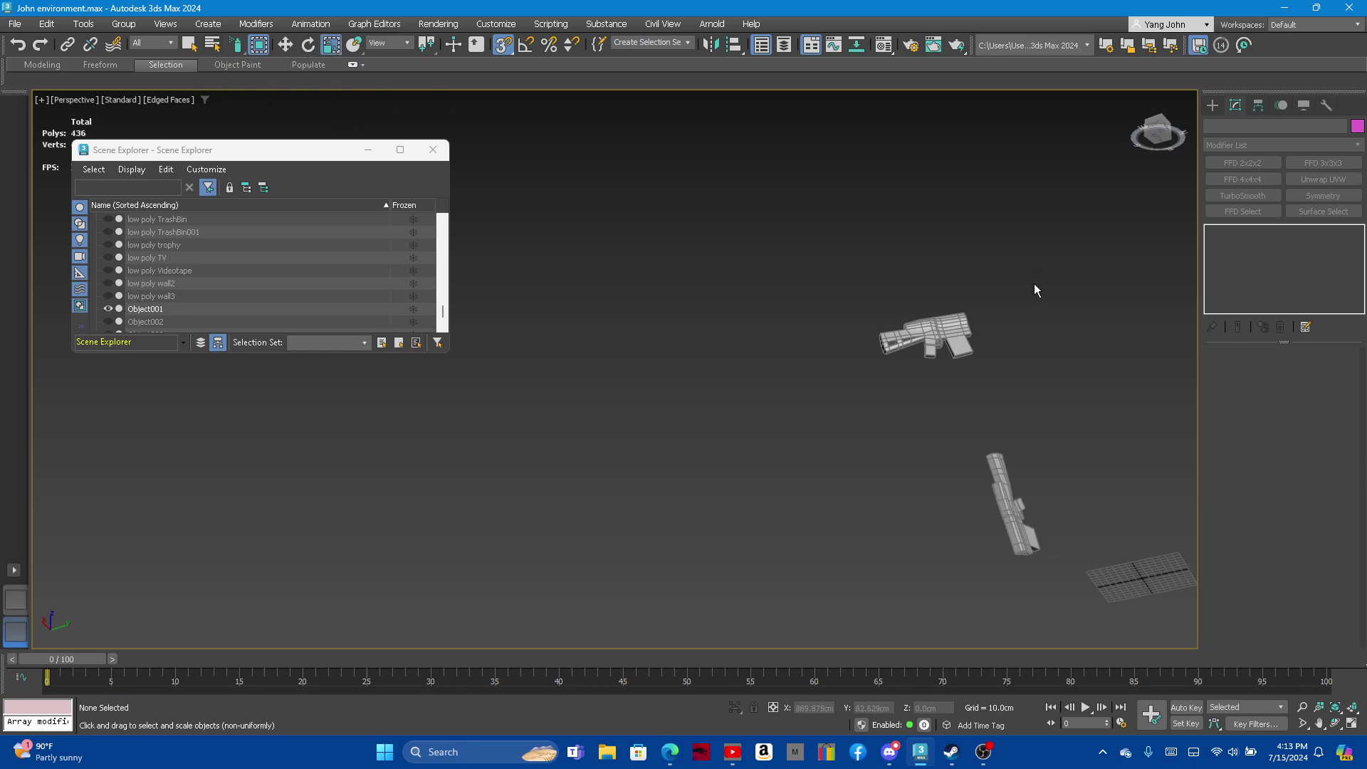
left_click(963, 335)
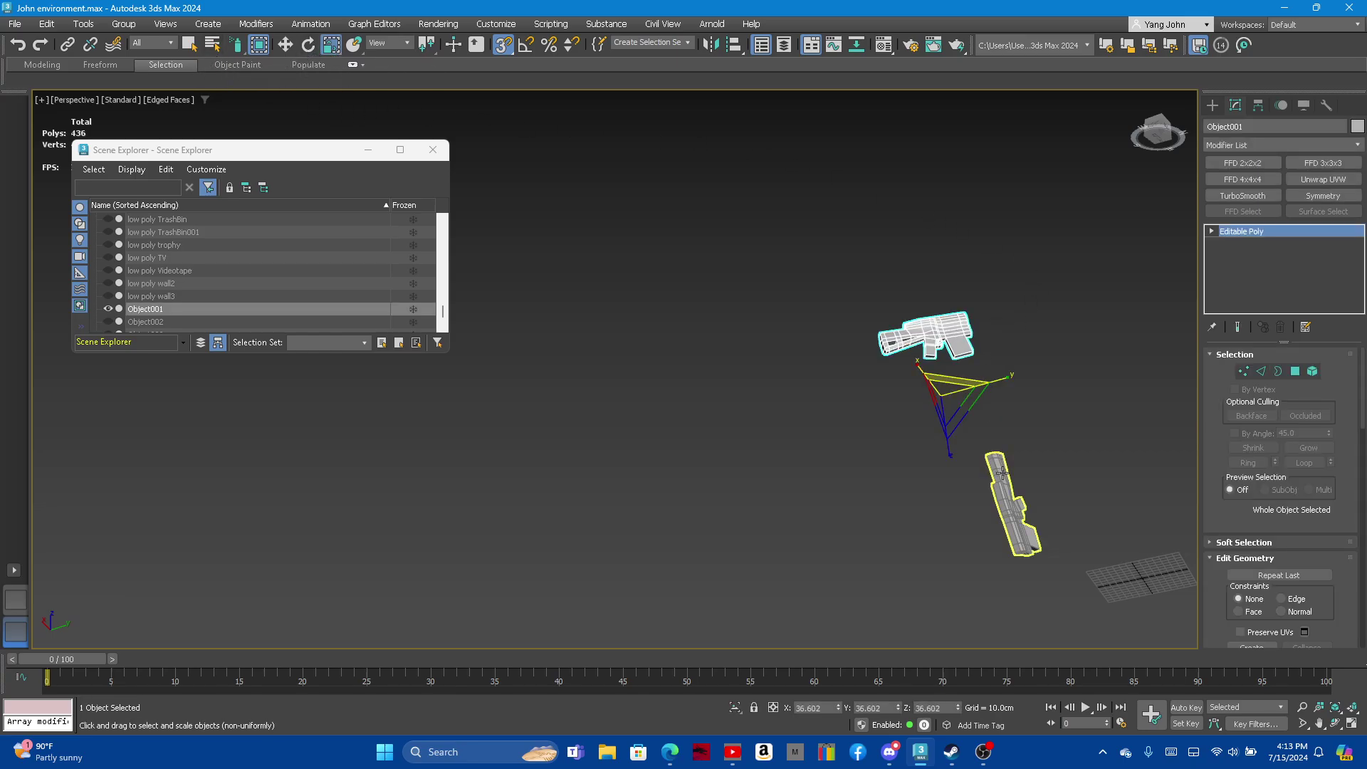
Collapse the rifle pieces into Object001 and convert it to Editable Poly
left_click(1003, 472, "ctrl")
left_click(1324, 105)
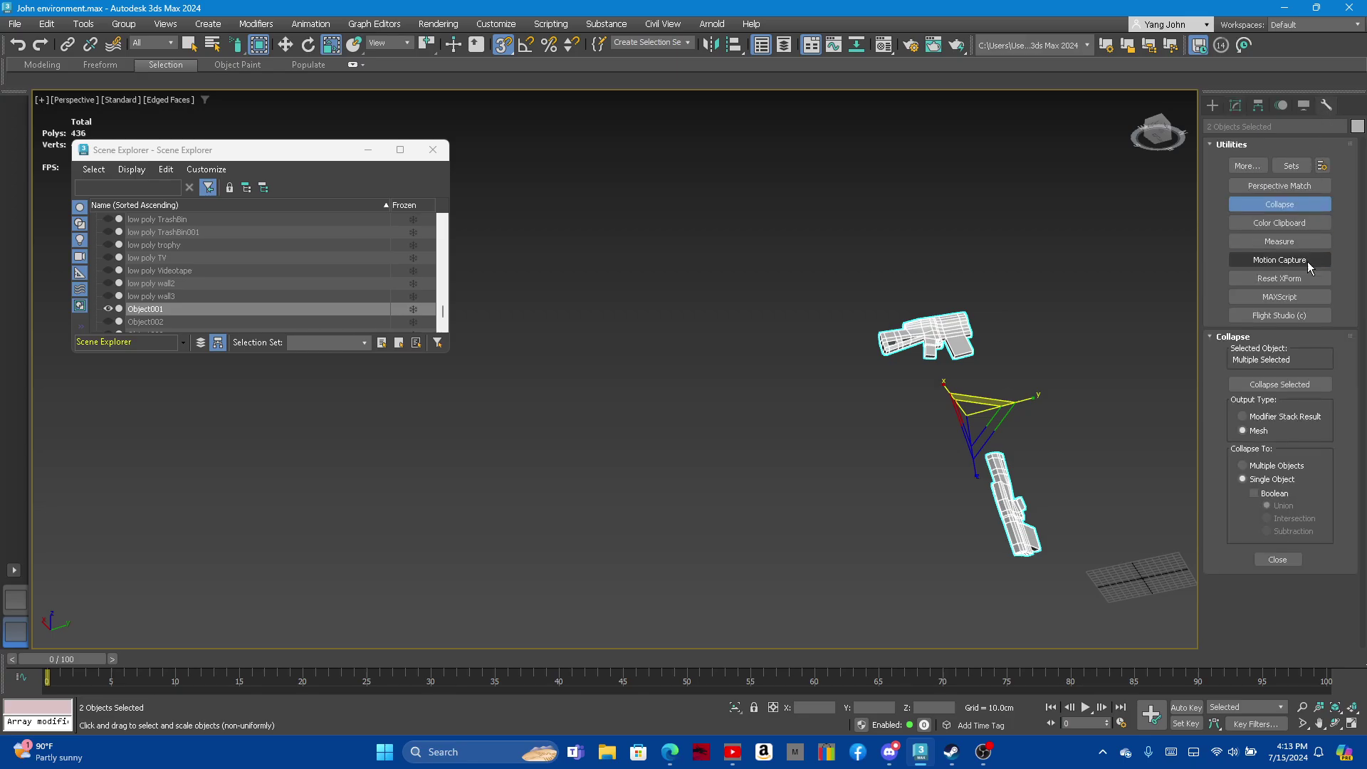
left_click(1280, 385)
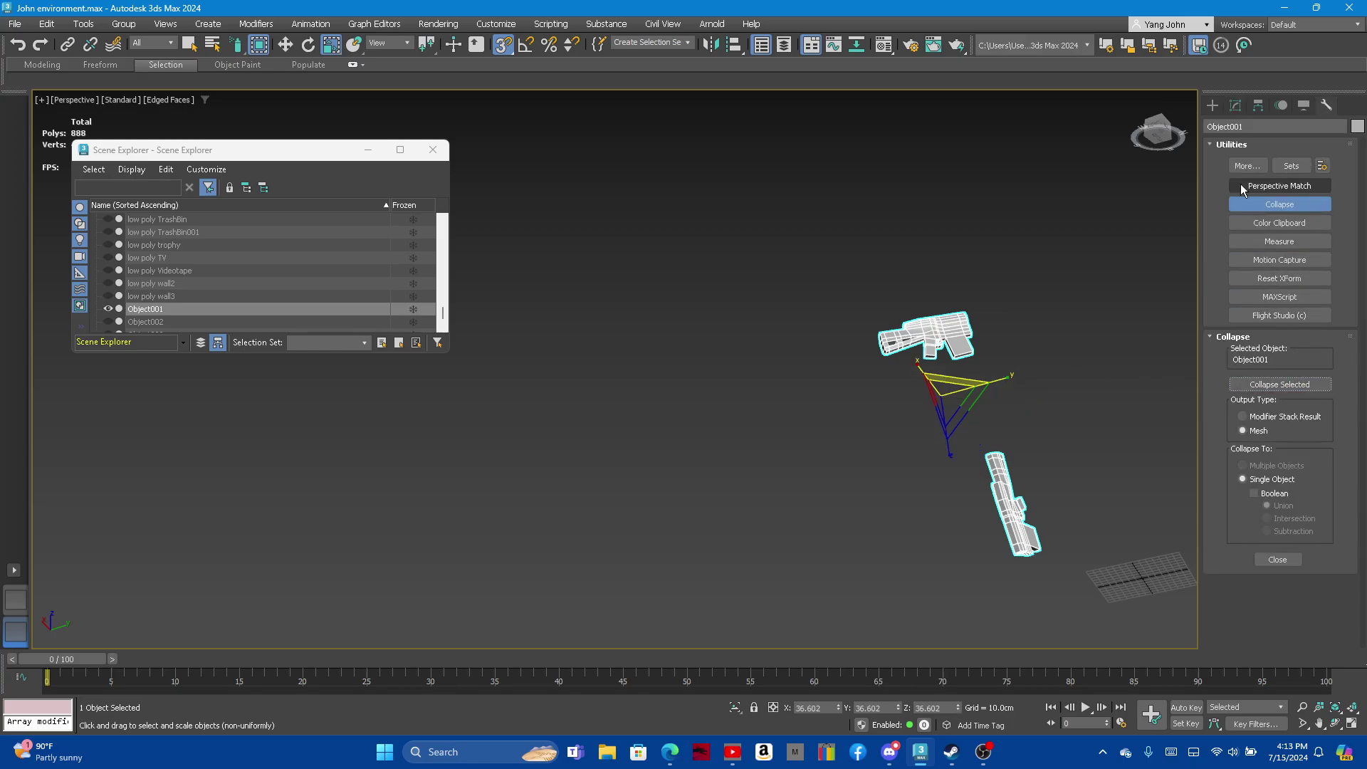
left_click(1235, 105)
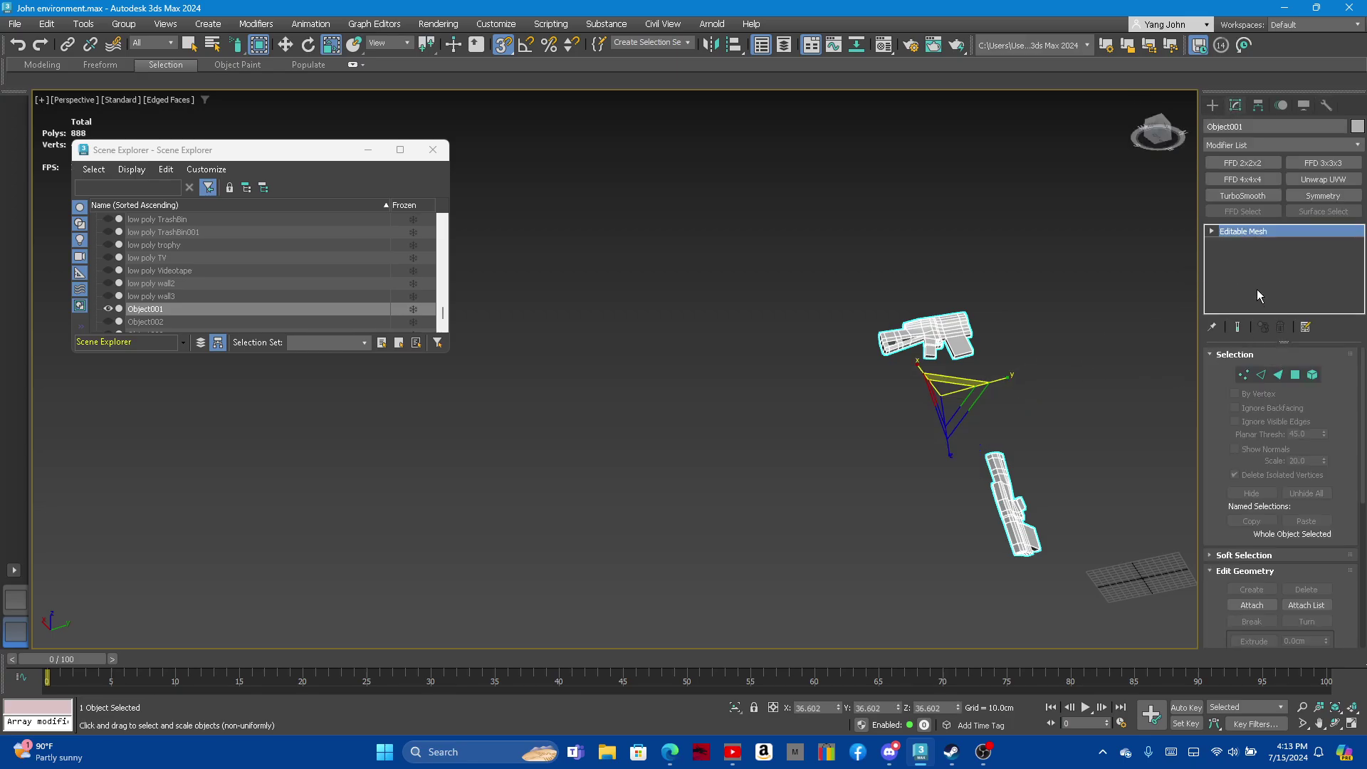
right_click(1255, 232)
left_click(1289, 322)
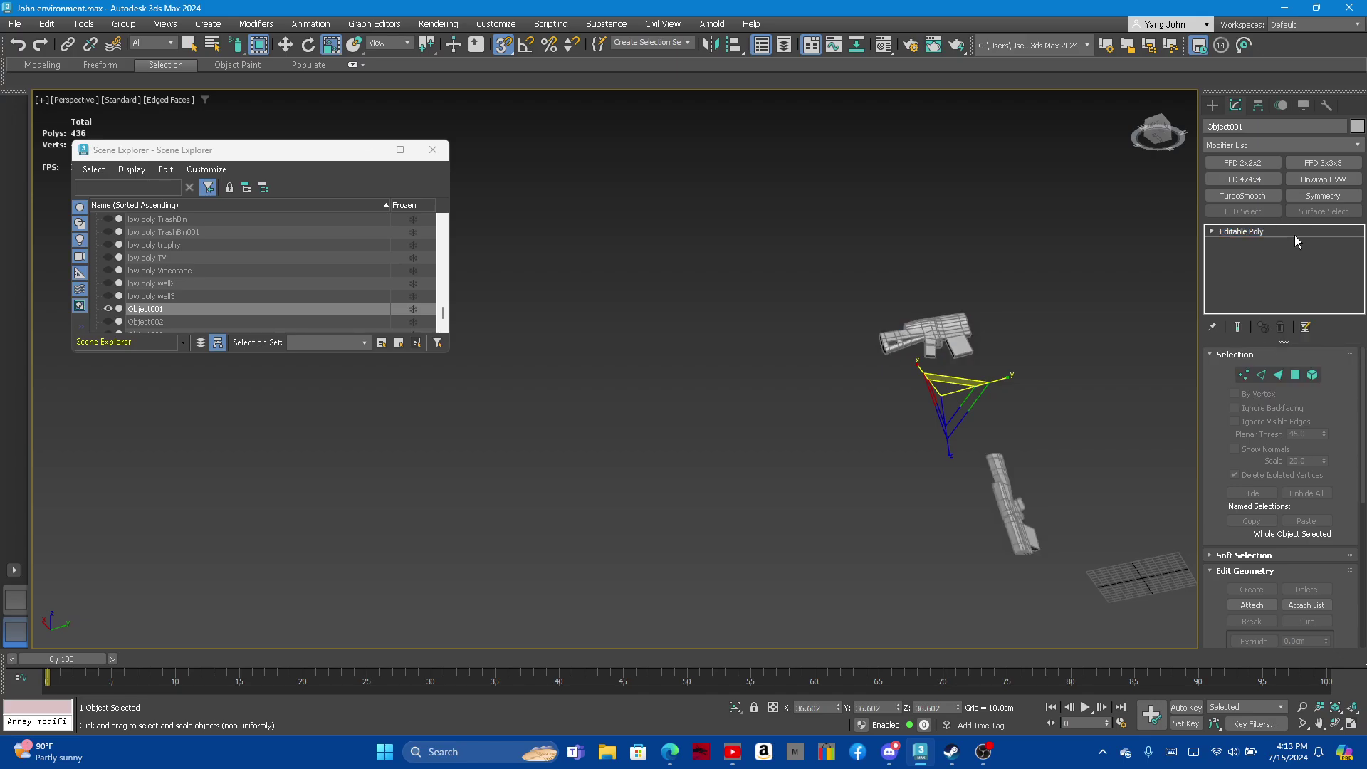
left_click(1295, 235)
Add an Unwrap UVW modifier, review the layout in the UV editor, then deselect the gun
left_click(1322, 181)
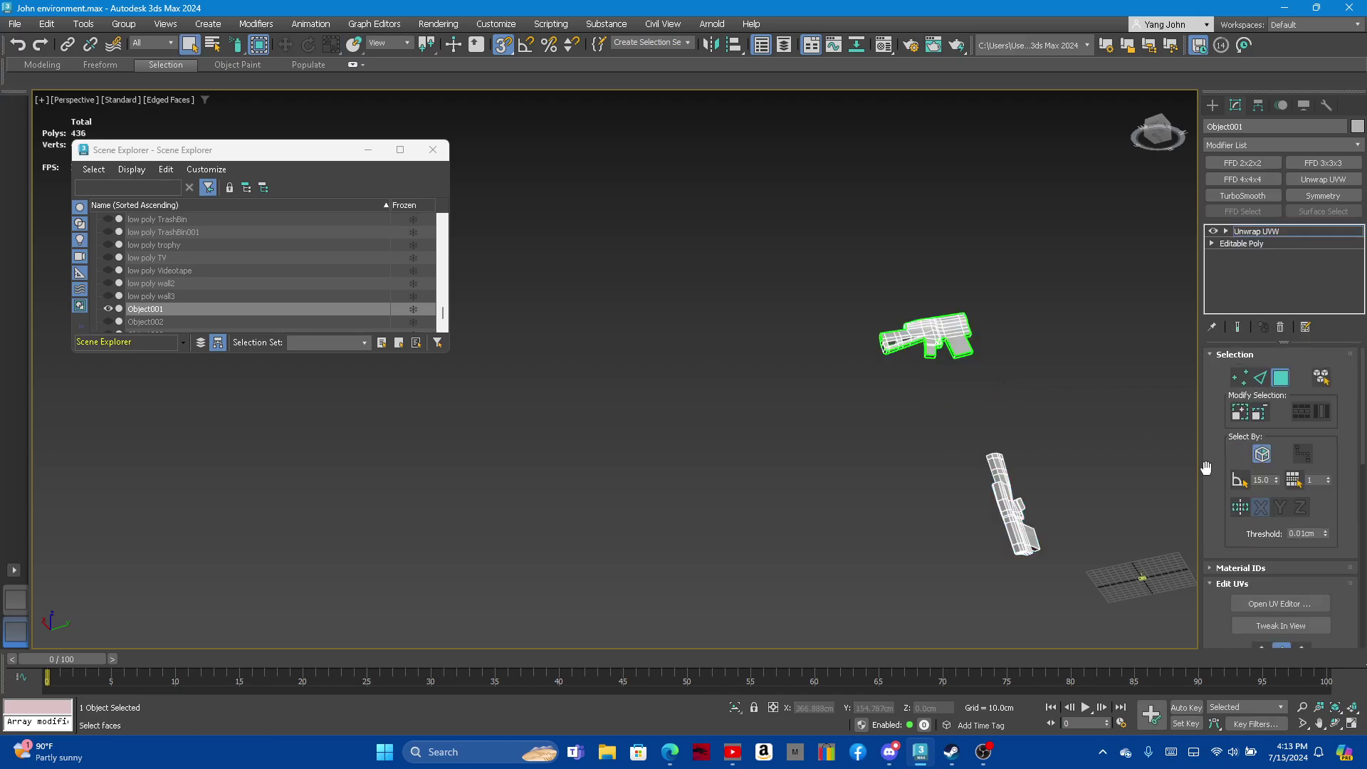
left_click(1272, 604)
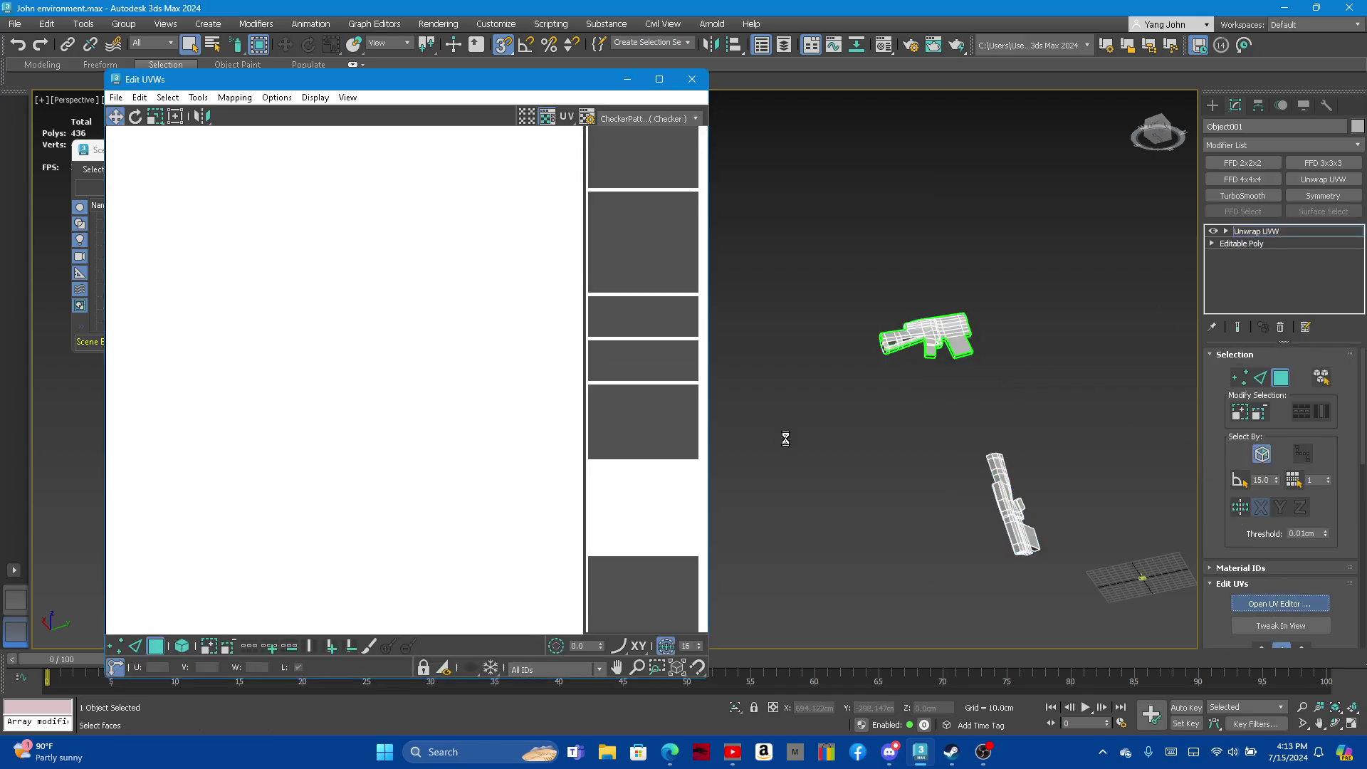
scroll(353, 467, "up", 2)
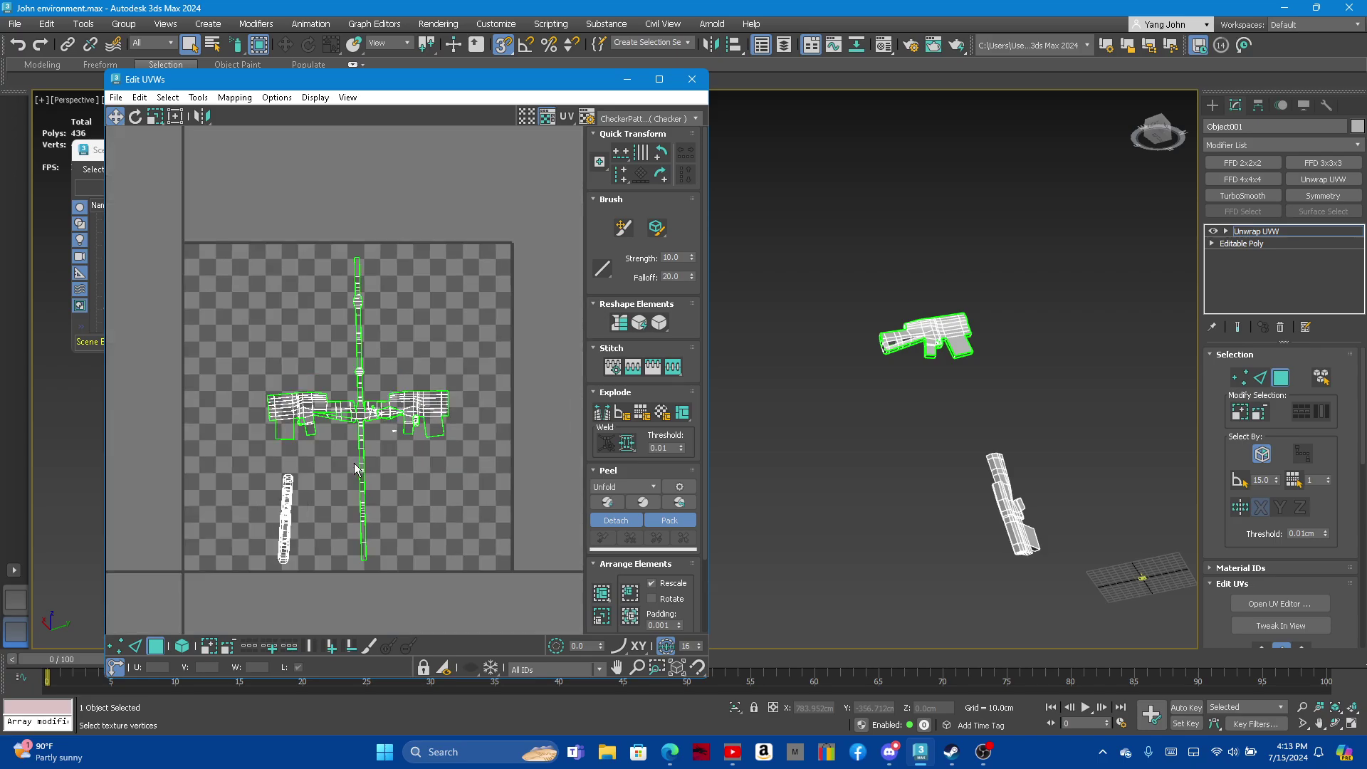
scroll(340, 485, "up", 2)
scroll(324, 500, "up", 1)
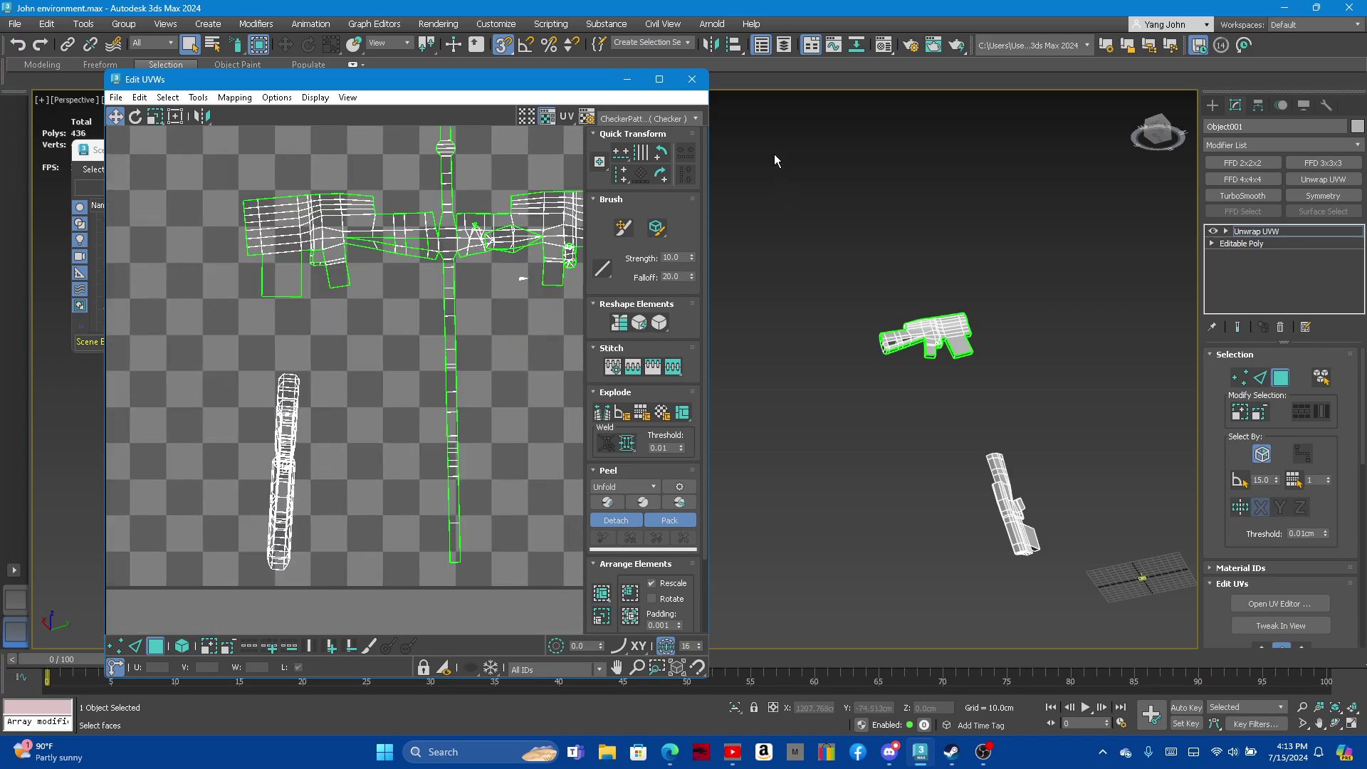
left_click(692, 79)
scroll(962, 326, "up", 5)
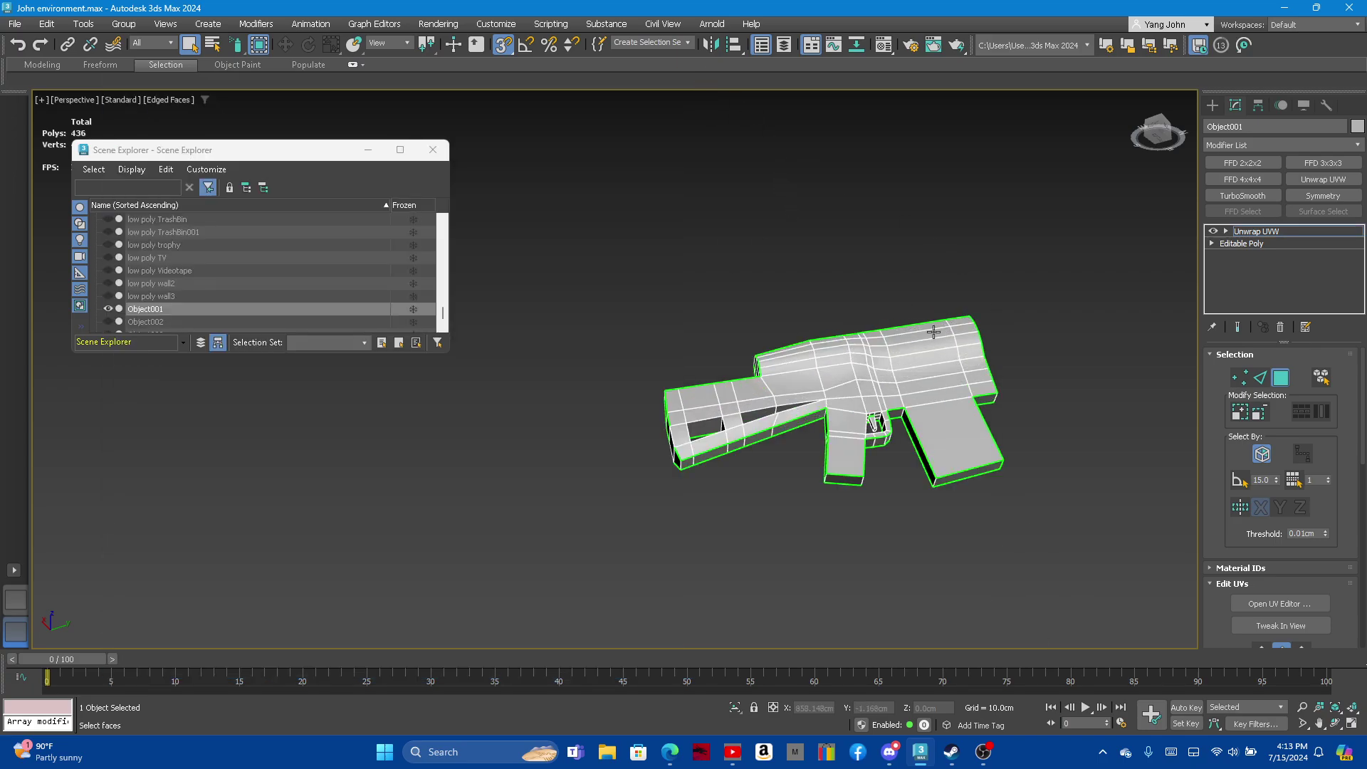
left_click(1280, 377)
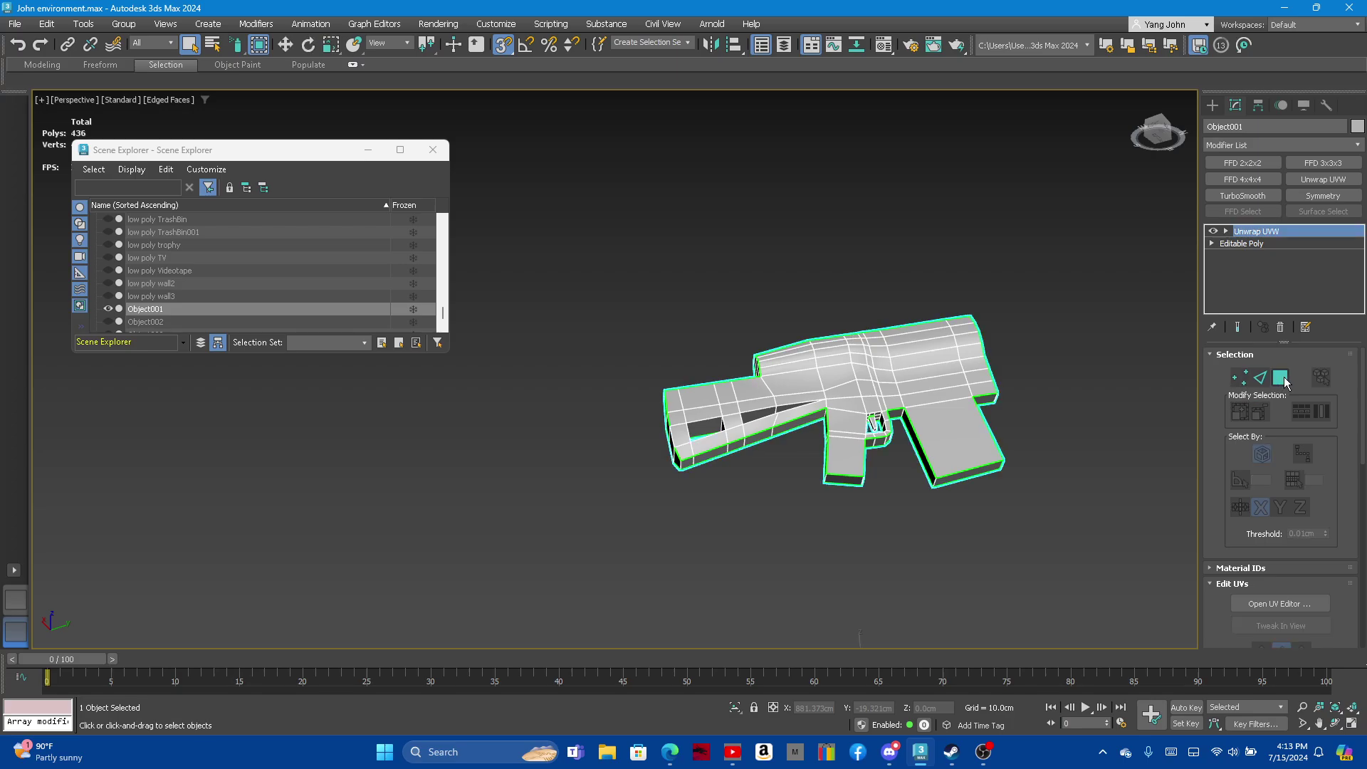
left_click(688, 289)
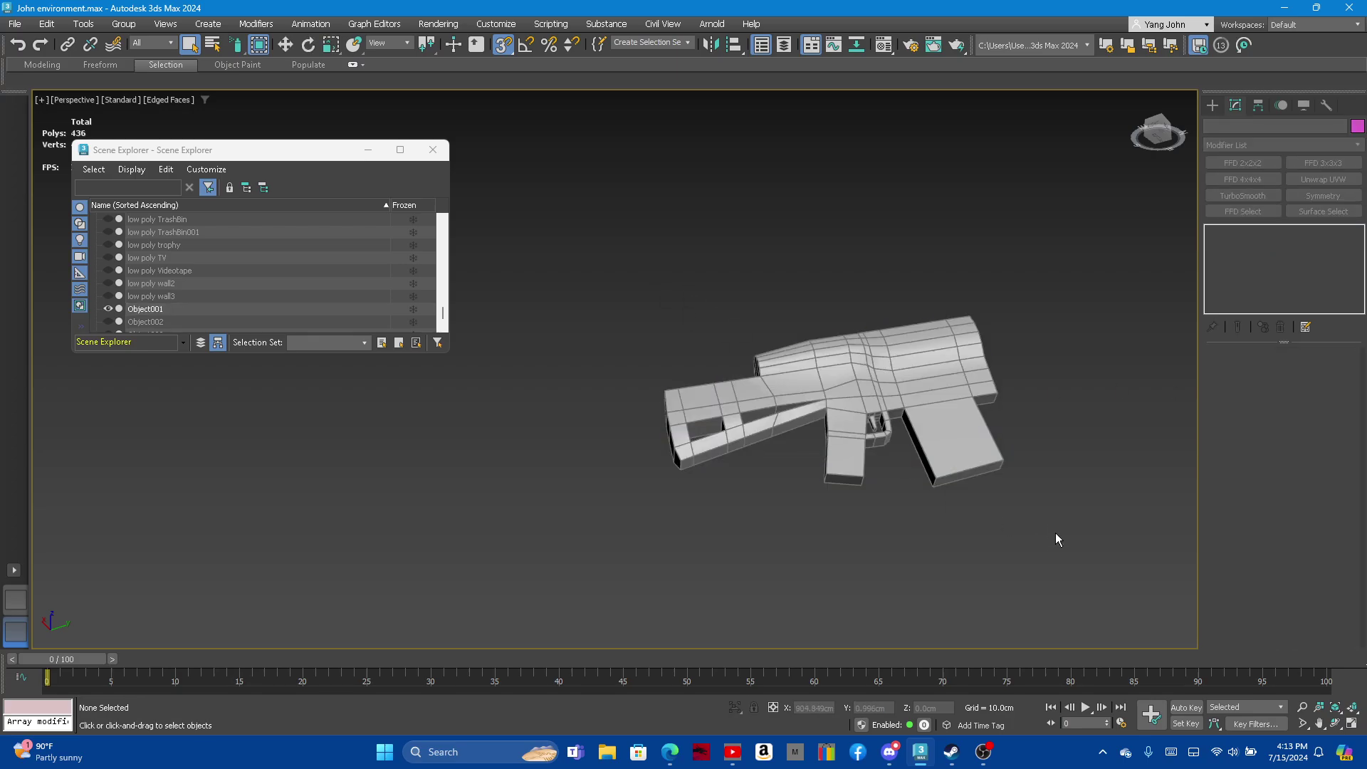
Delete Object001's Unwrap UVW modifier so only the Editable Poly remains
left_click(918, 388)
right_click(1254, 235)
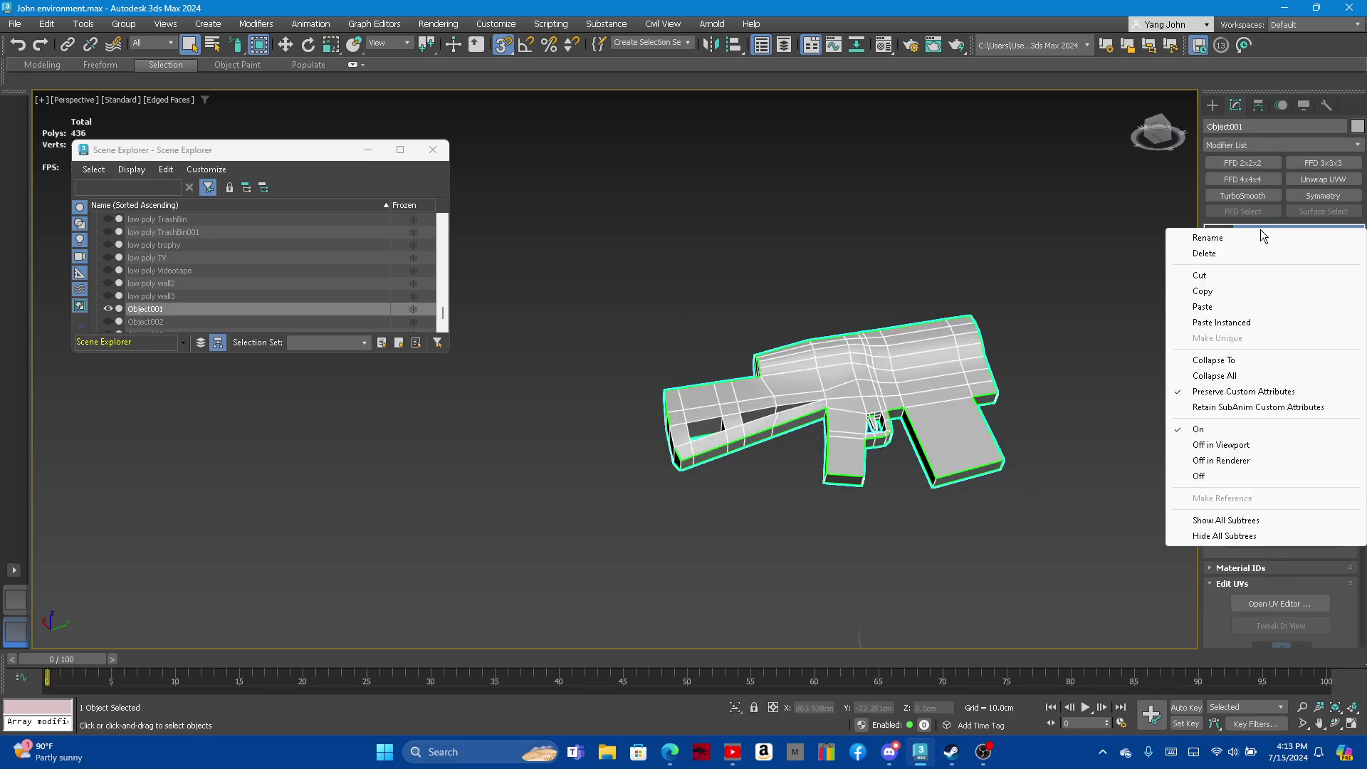
left_click(1203, 293)
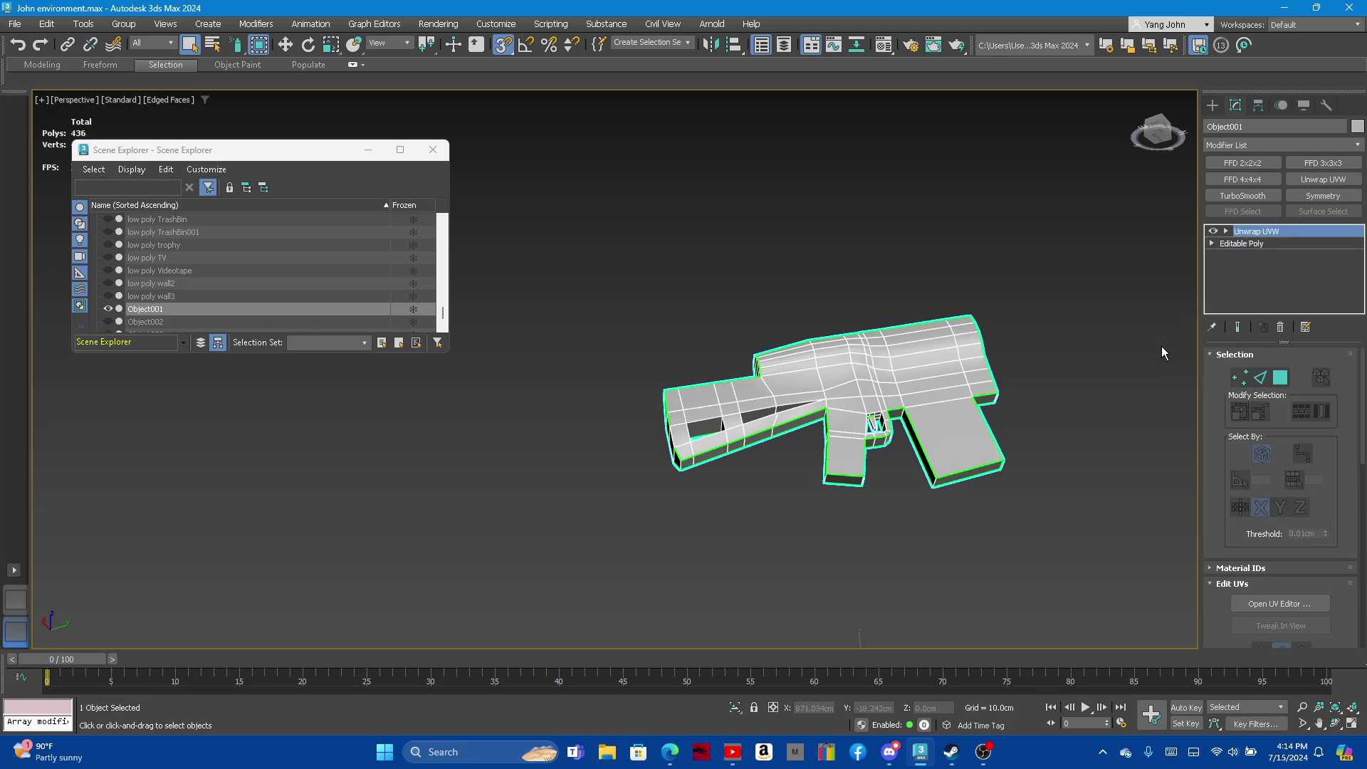
key("ctrl+z")
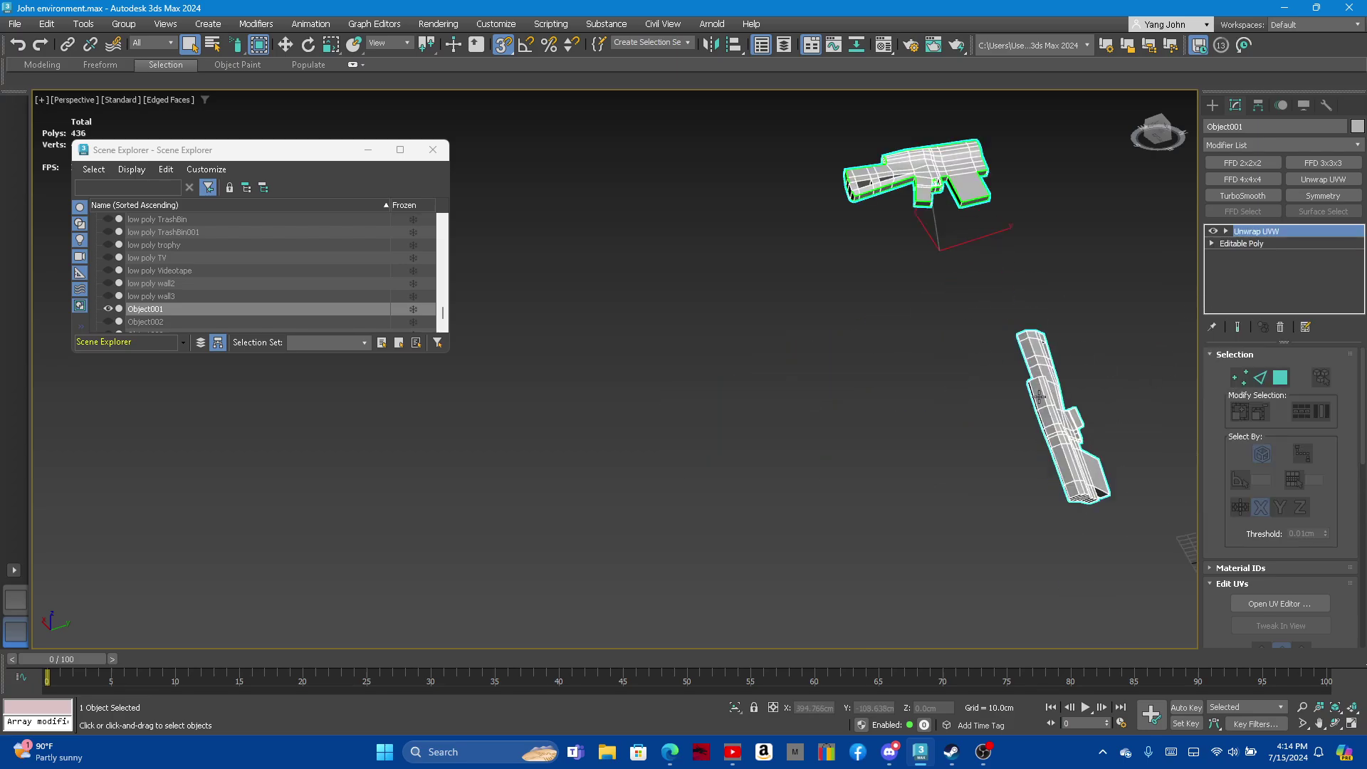
key("ctrl+z")
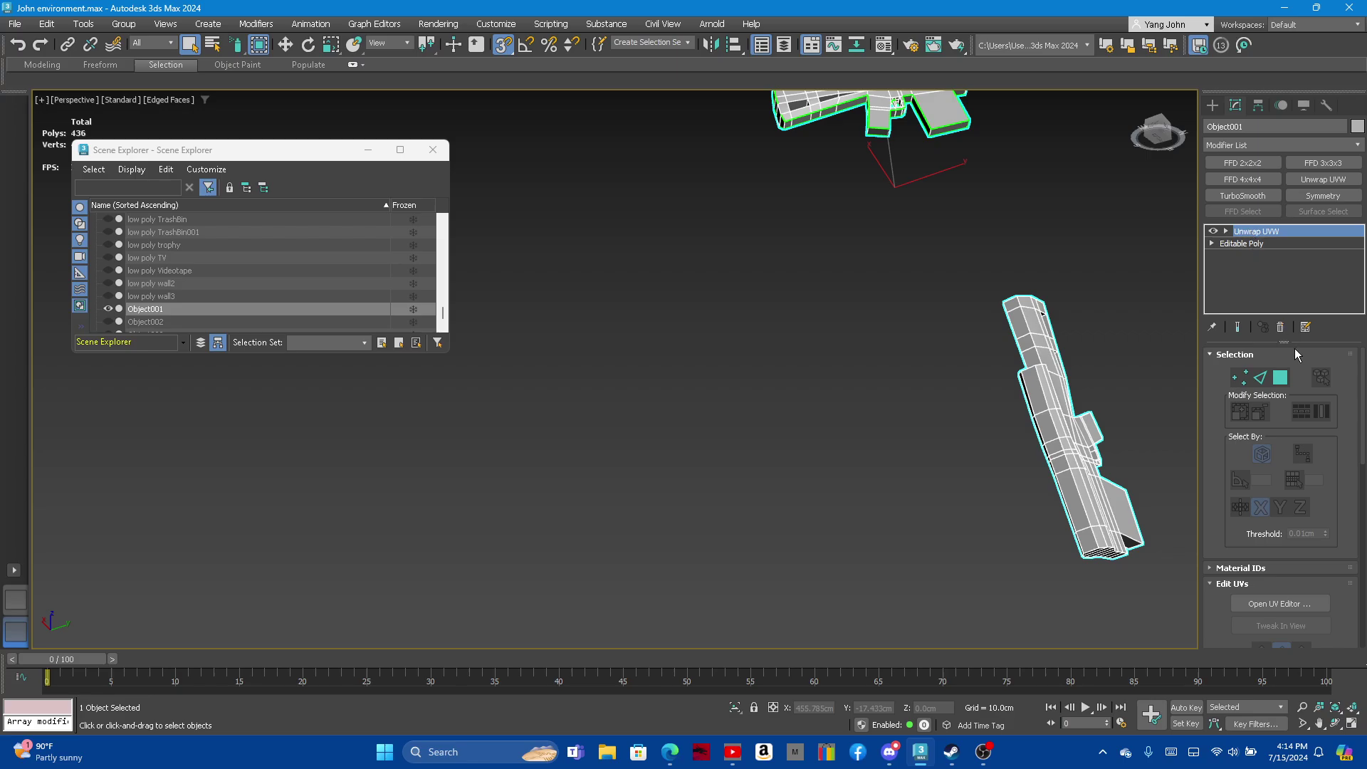
key("ctrl+z")
key("ctrl+z")
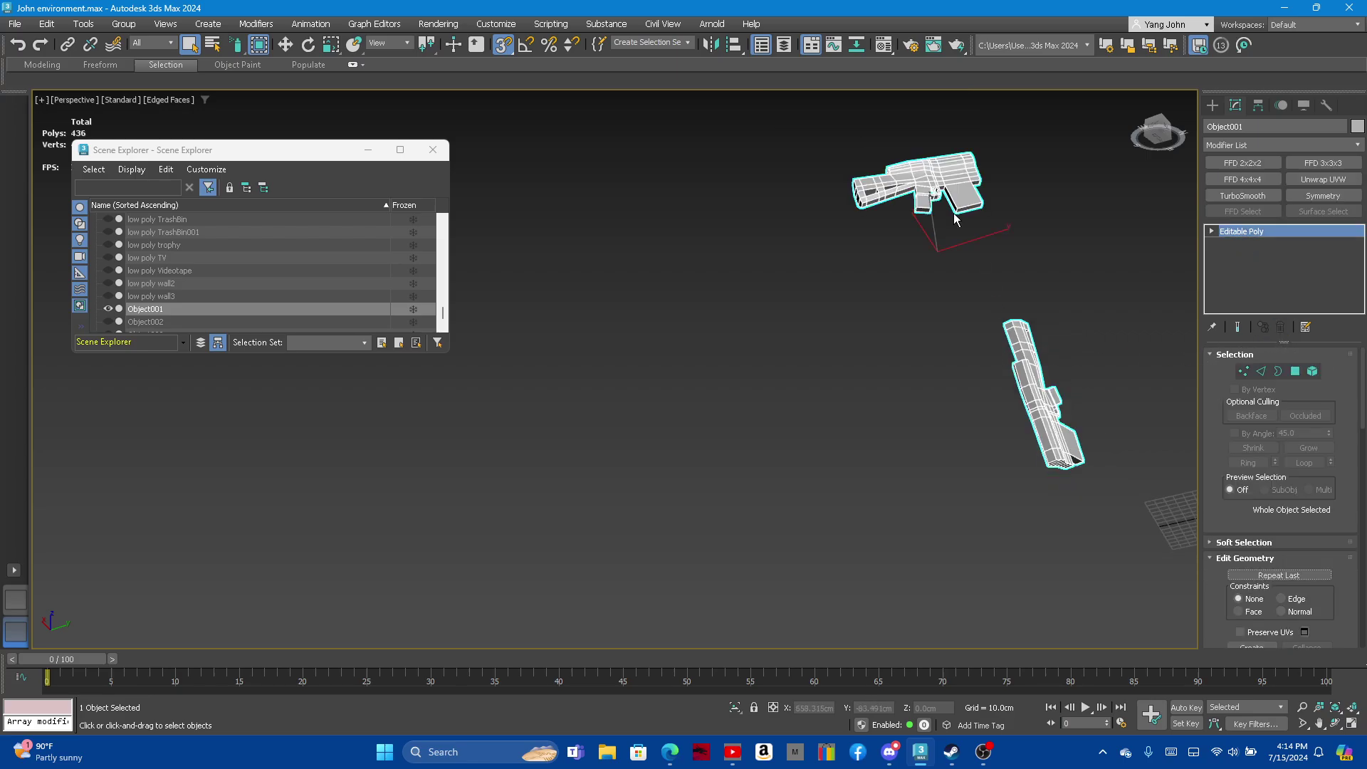
left_click(46, 24)
left_click(65, 47)
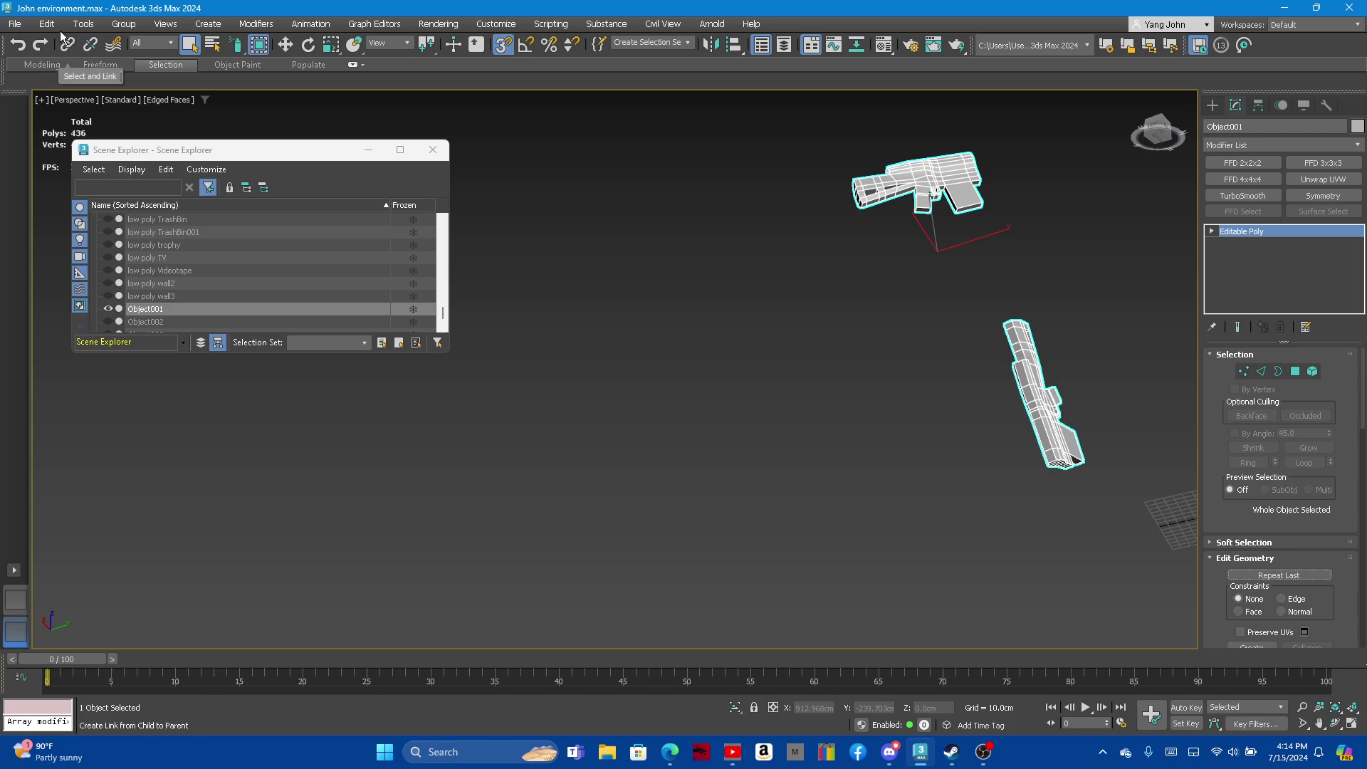
left_click(47, 24)
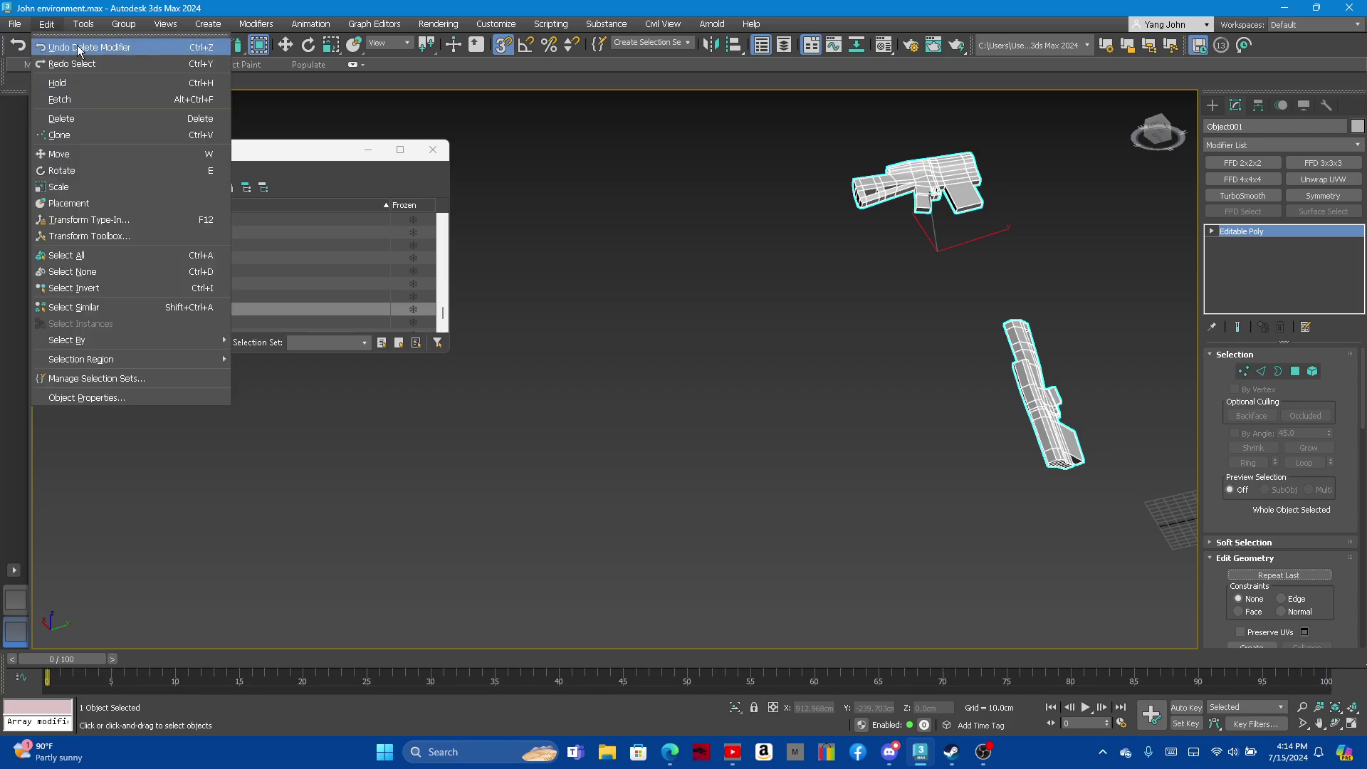
Undo the deletion to restore Unwrap UVW on the rifle and enter Polygon selection
left_click(78, 49)
scroll(1097, 328, "up", 3)
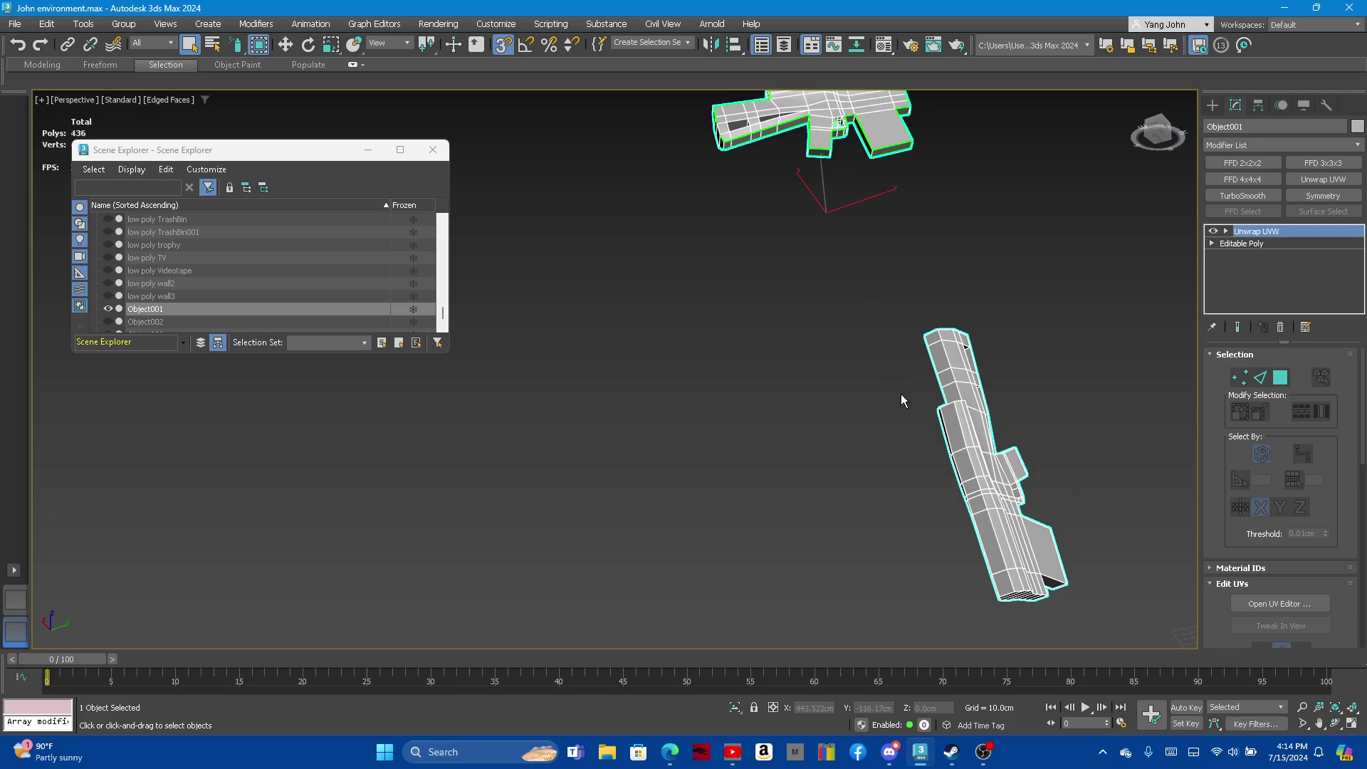
middle_click_drag(908, 403, 856, 223, "alt")
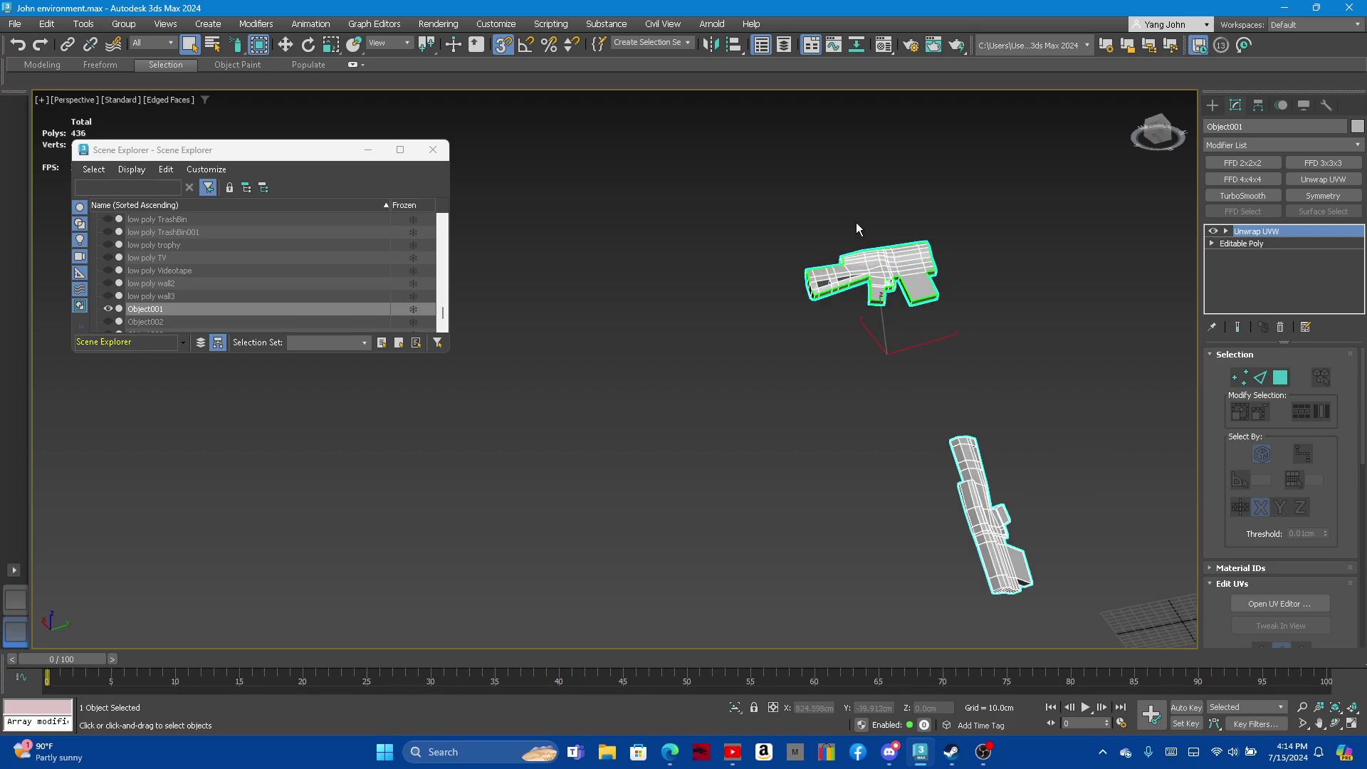
scroll(873, 273, "up", 5)
scroll(873, 273, "down", 3)
mouse_move(873, 273)
middle_mouse_down("alt")
mouse_move(1014, 386)
mouse_move(1003, 506)
middle_mouse_up("alt")
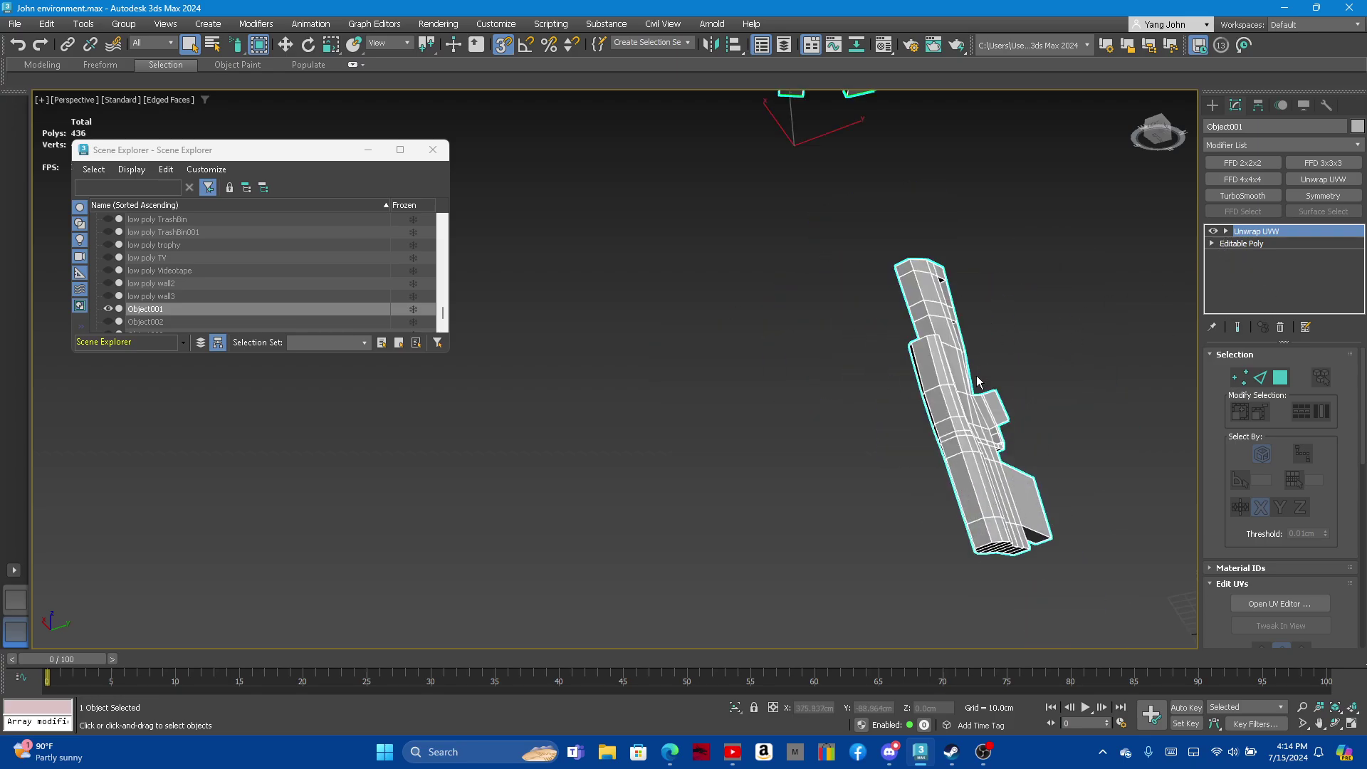
mouse_move(941, 367)
middle_mouse_down("alt")
mouse_move(897, 318)
mouse_move(864, 203)
middle_mouse_up("alt")
scroll(855, 371, "down", 5)
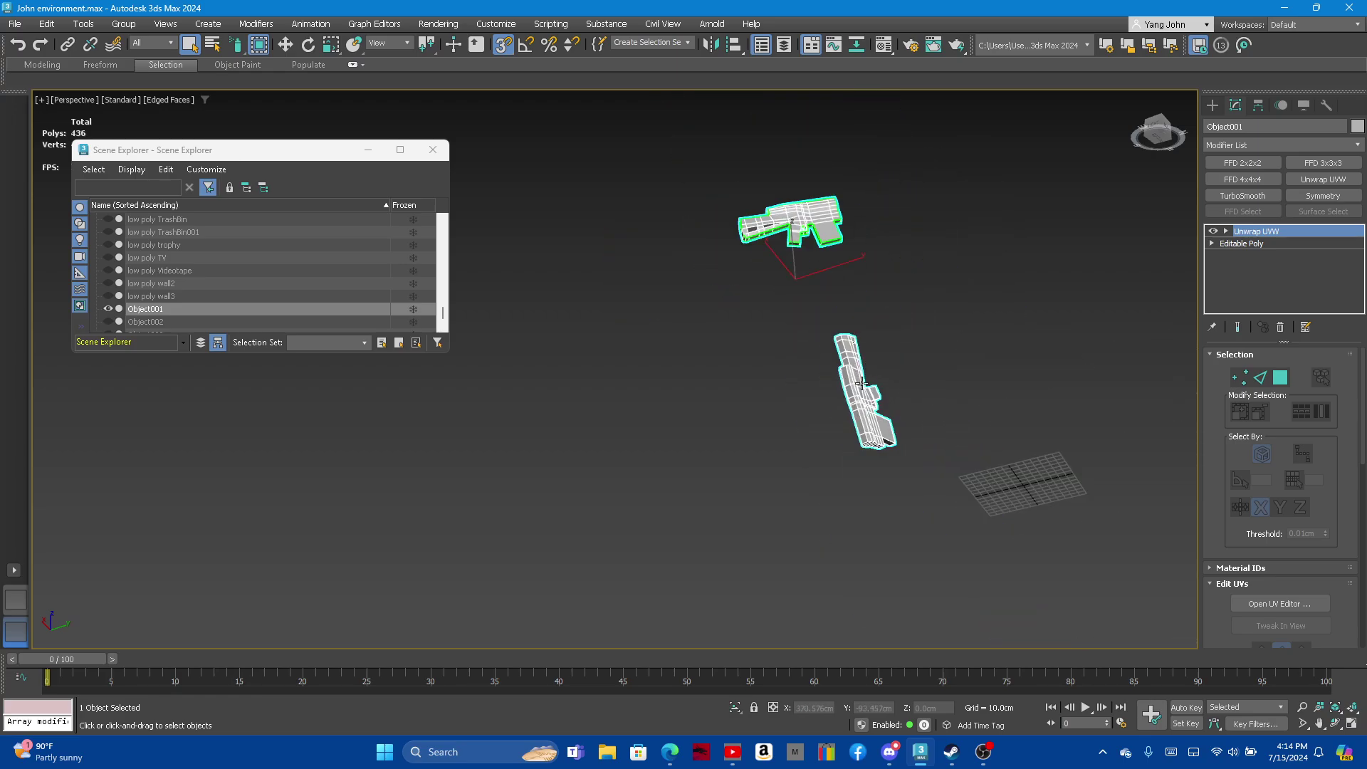
scroll(867, 407, "up", 3)
left_click(1260, 378)
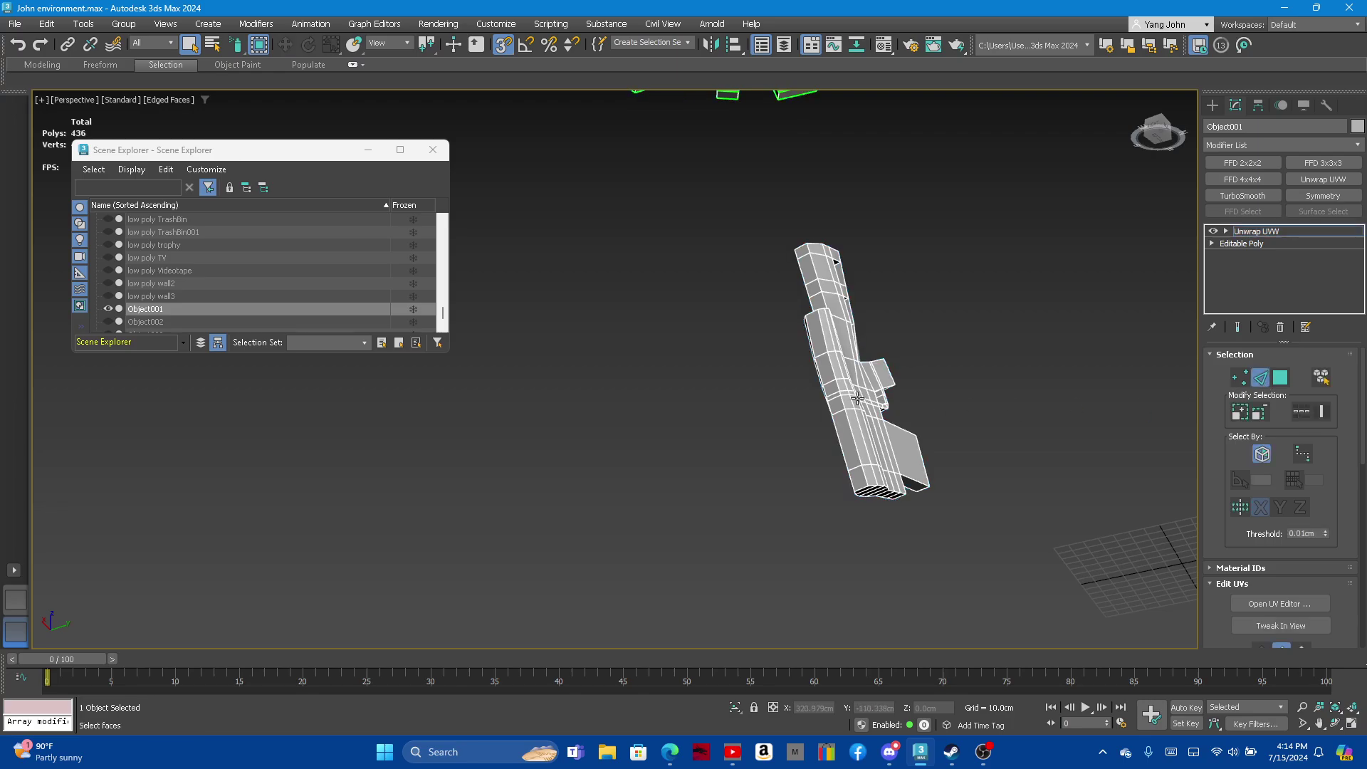
scroll(861, 417, "up", 3)
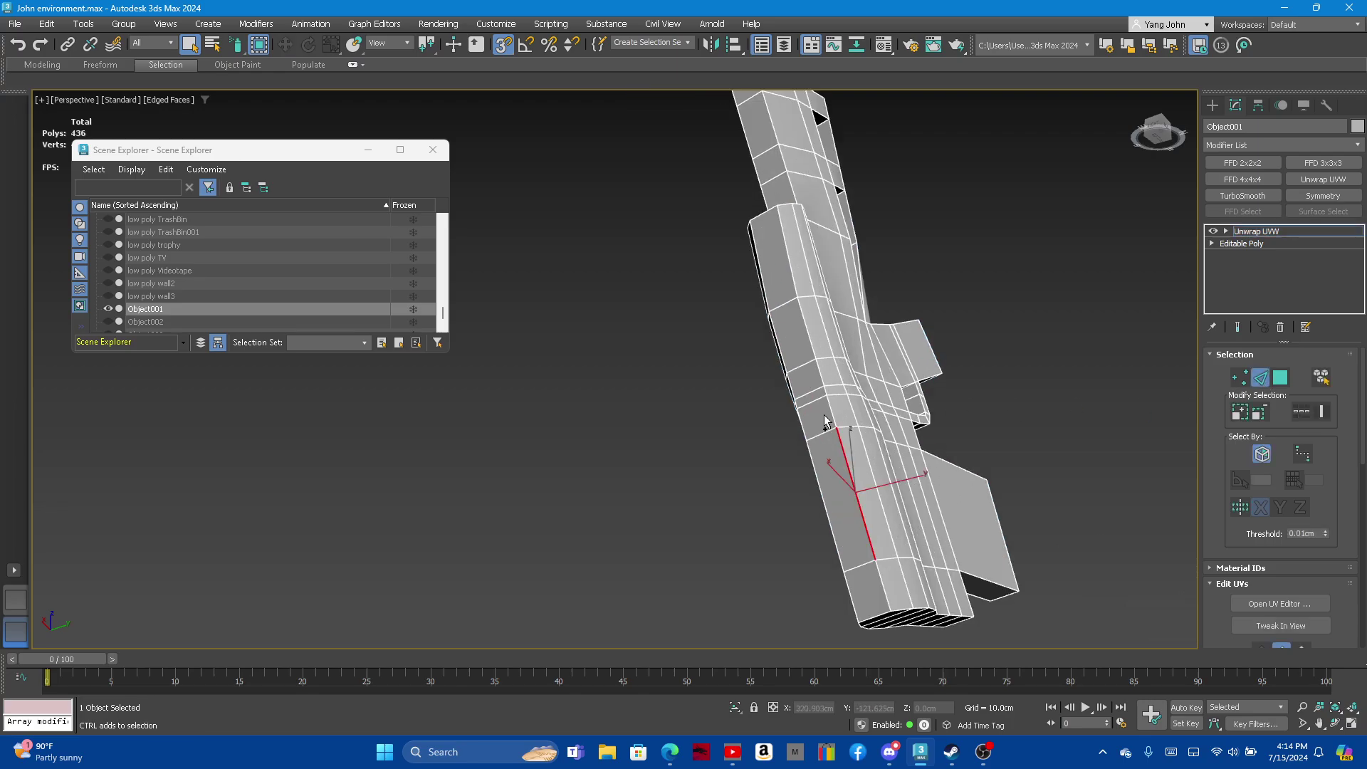
scroll(844, 417, "down", 5)
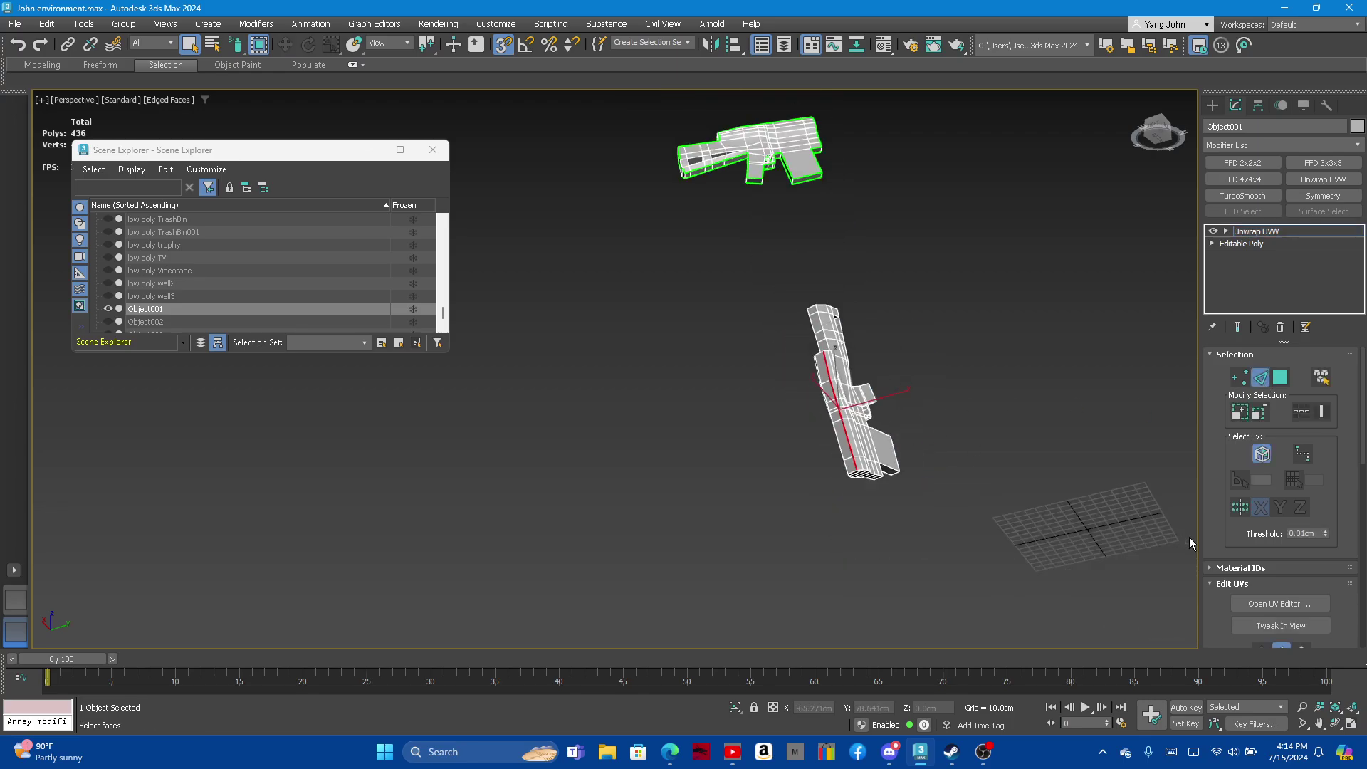
Bring up the Edit UVWs editor and frame the gun models in the viewport
left_click(1280, 602)
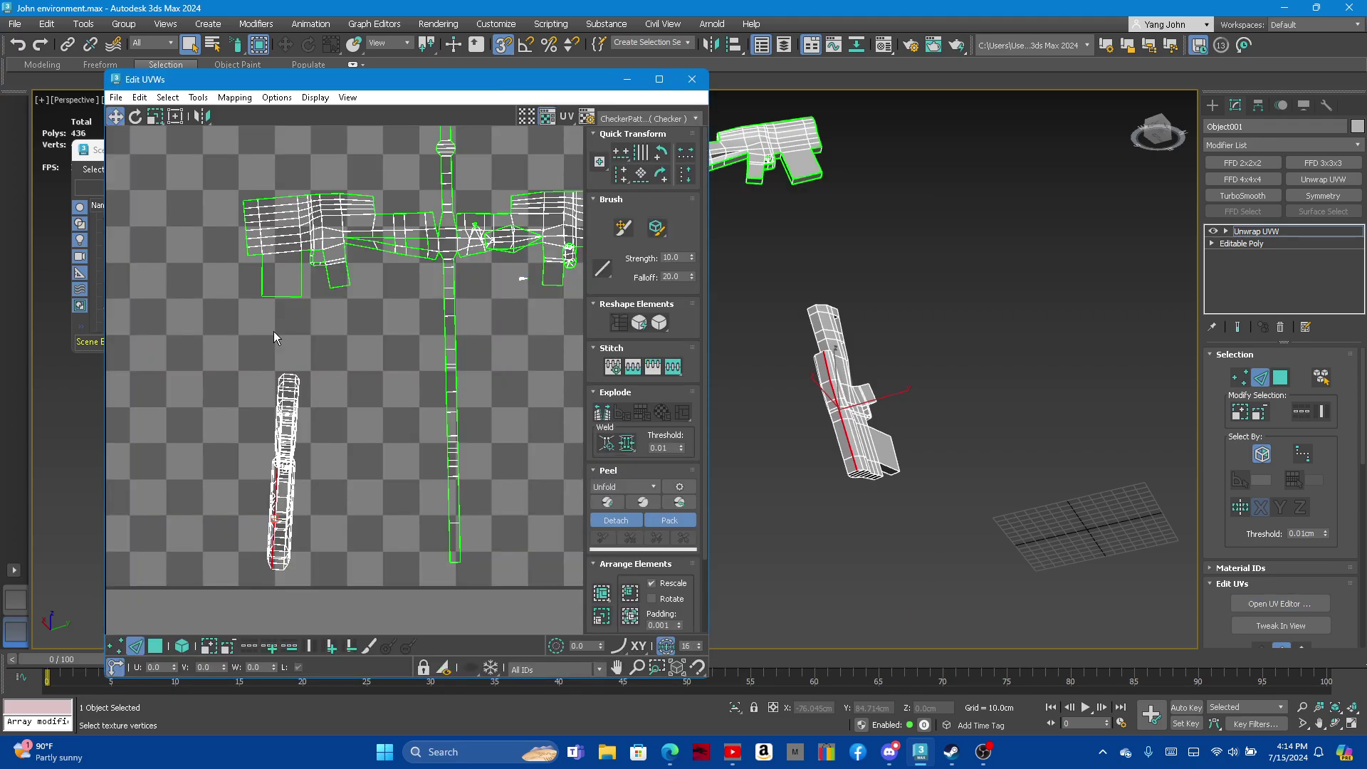
scroll(292, 307, "up", 2)
scroll(358, 310, "up", 2)
scroll(299, 356, "up", 2)
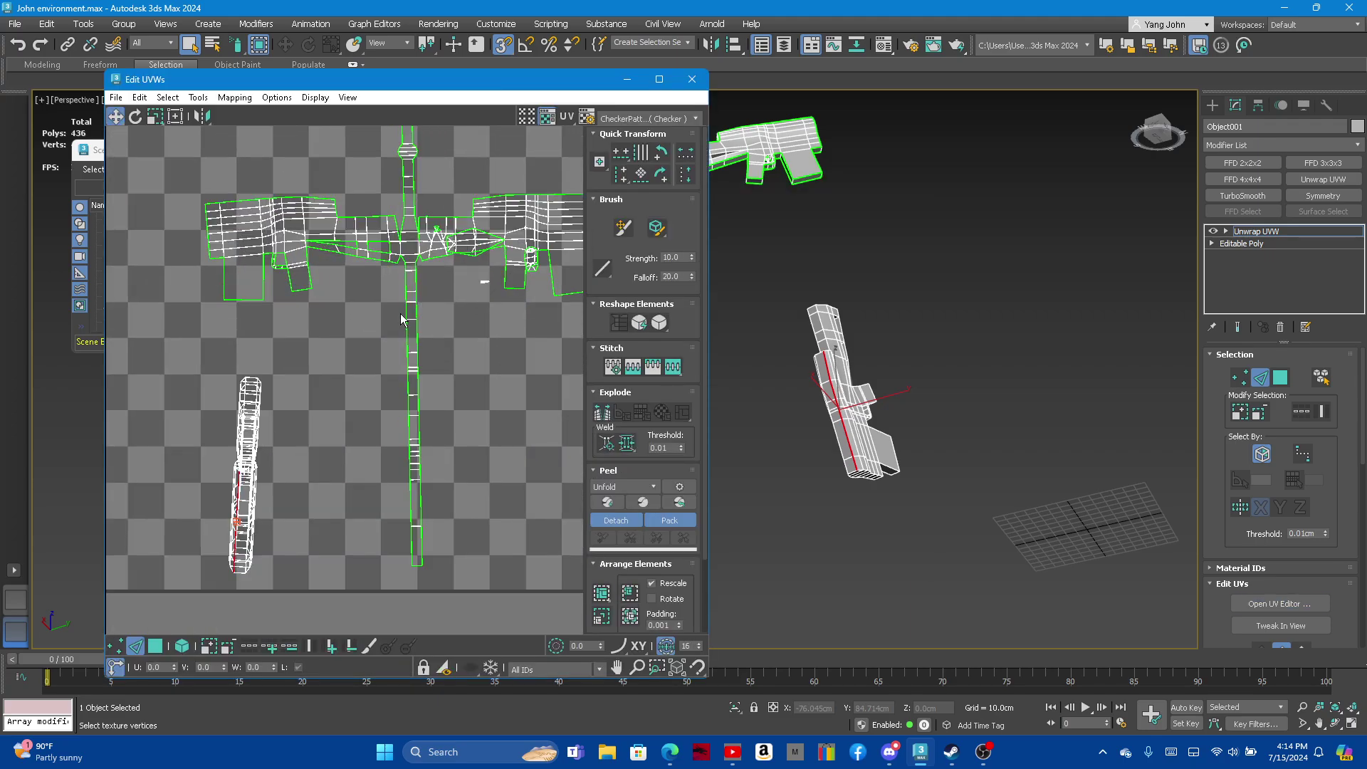
scroll(218, 398, "up", 2)
scroll(218, 399, "up", 1)
scroll(779, 434, "up", 5)
scroll(848, 302, "down", 2)
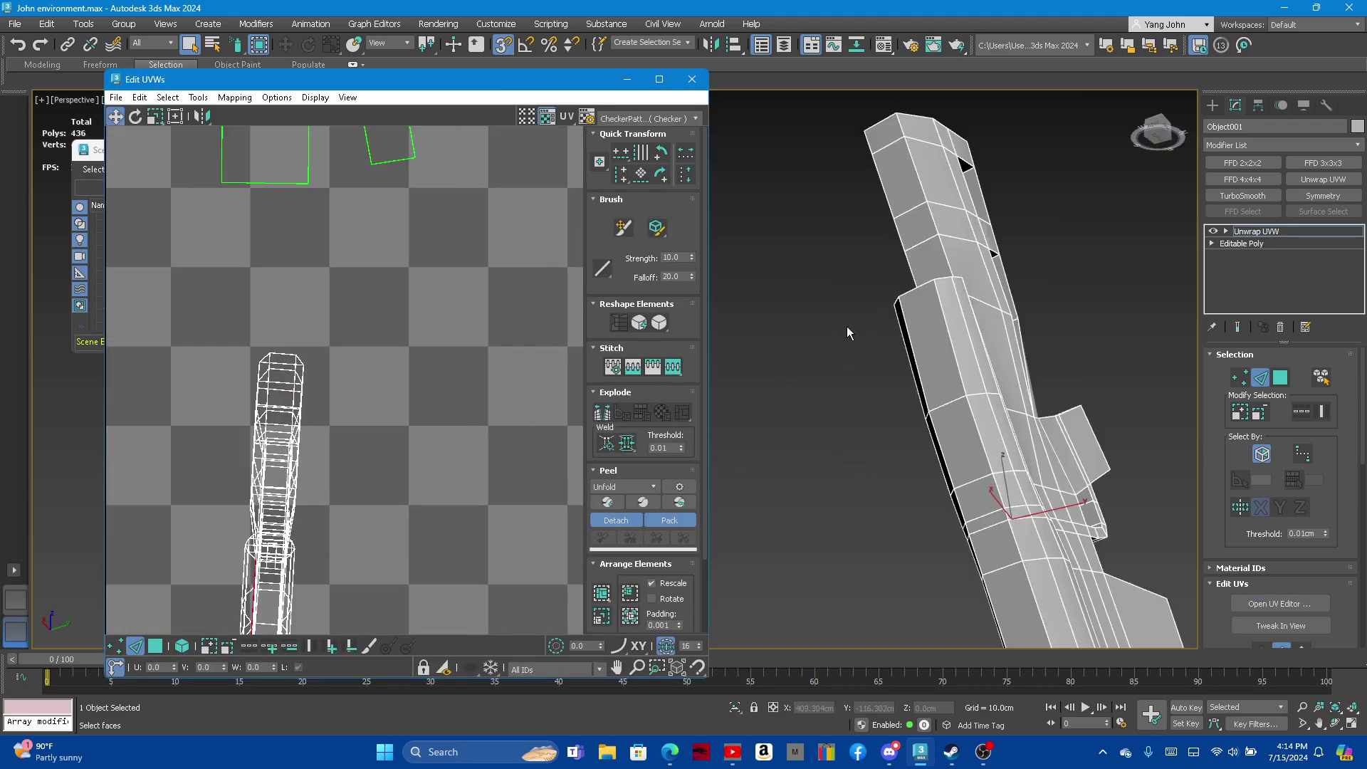
scroll(848, 326, "down", 2)
scroll(903, 414, "up", 2)
scroll(849, 400, "up", 2)
scroll(849, 400, "down", 5)
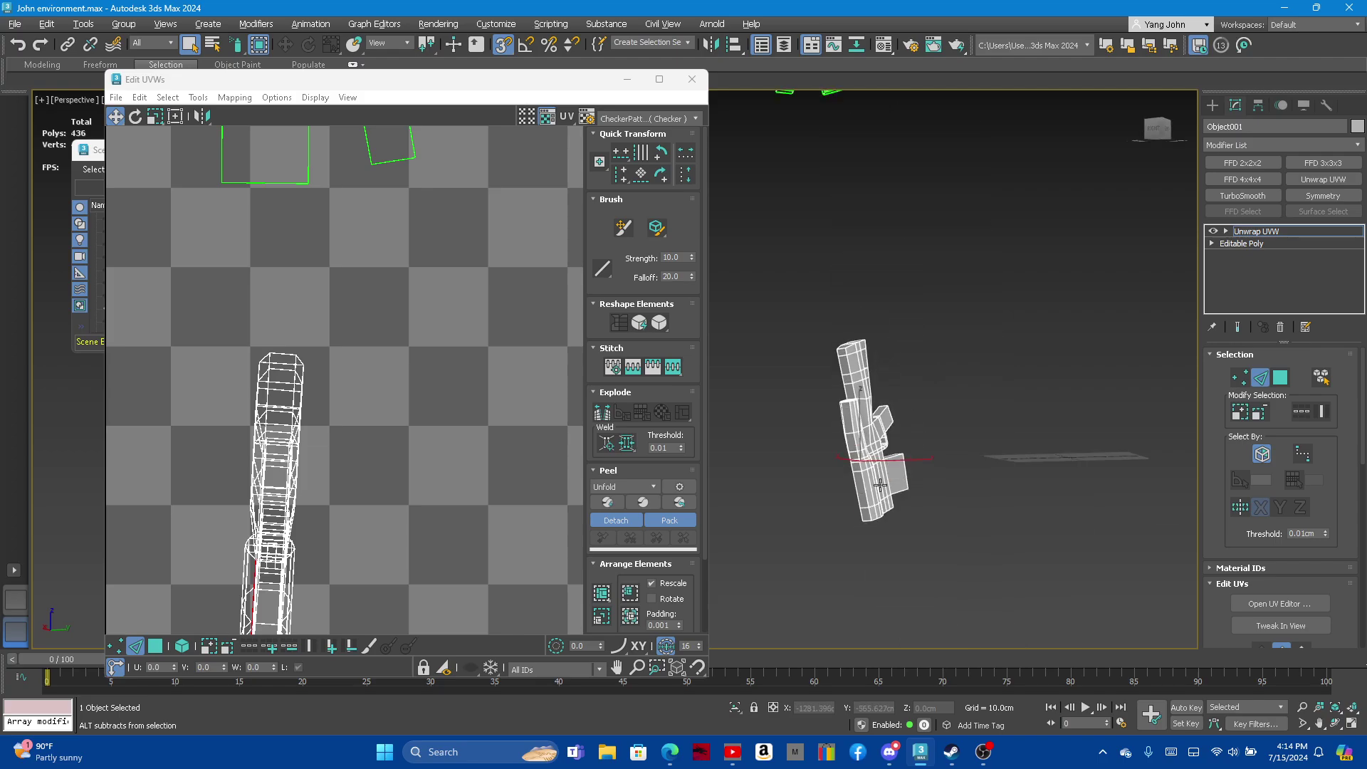
mouse_move(849, 400)
middle_mouse_down("alt")
mouse_move(843, 331)
mouse_move(874, 540)
mouse_move(852, 528)
middle_mouse_up("alt")
scroll(873, 540, "up", 5)
scroll(857, 542, "up", 2)
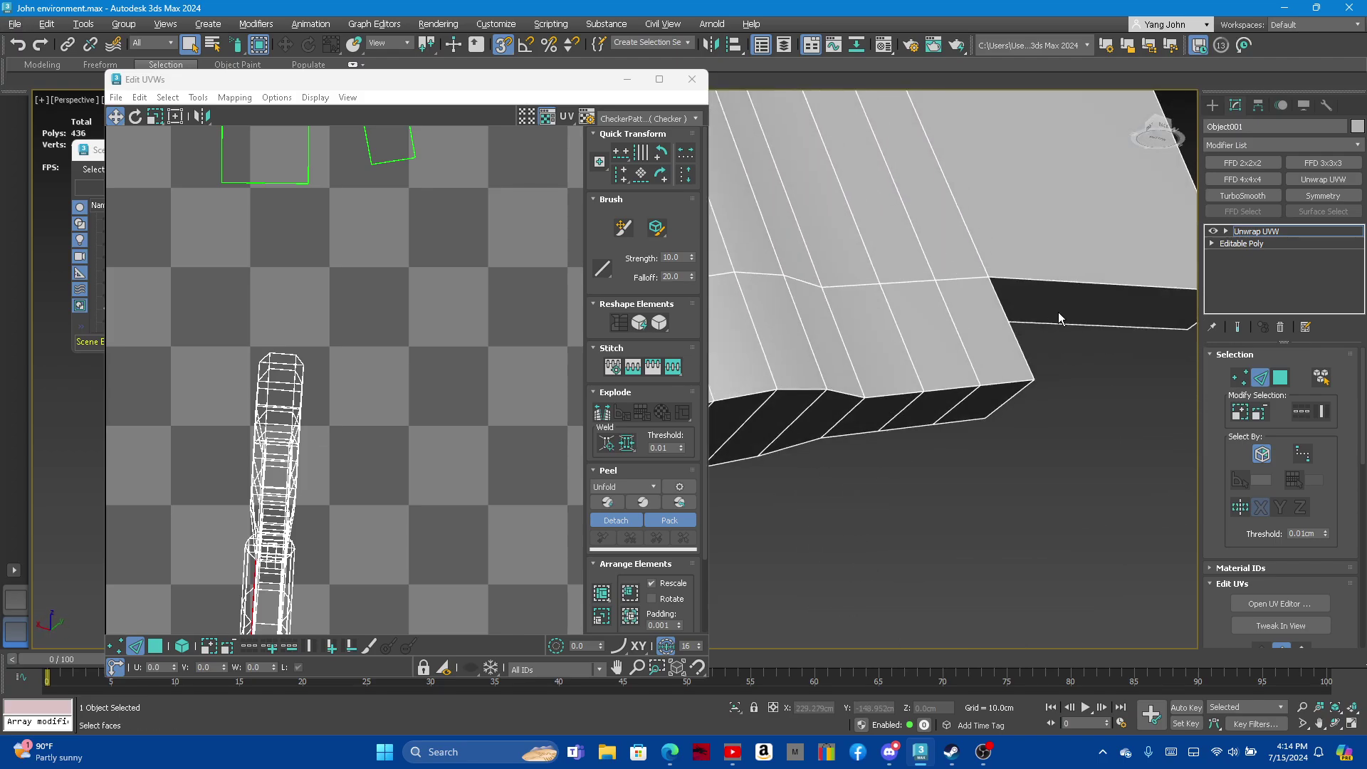
Select the grip's end edges, undoing one wrongly added ridge edge
left_click(1061, 282)
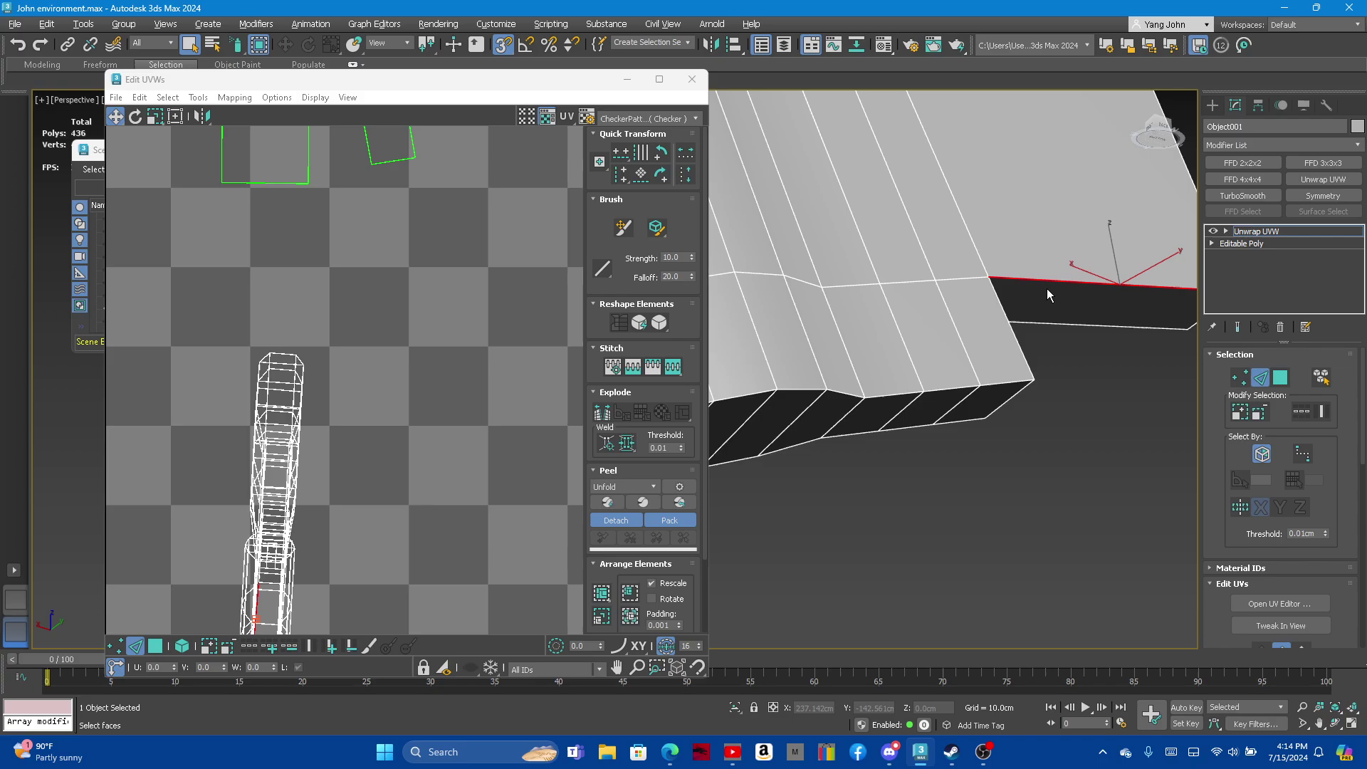
left_click(1004, 323)
left_click(997, 385)
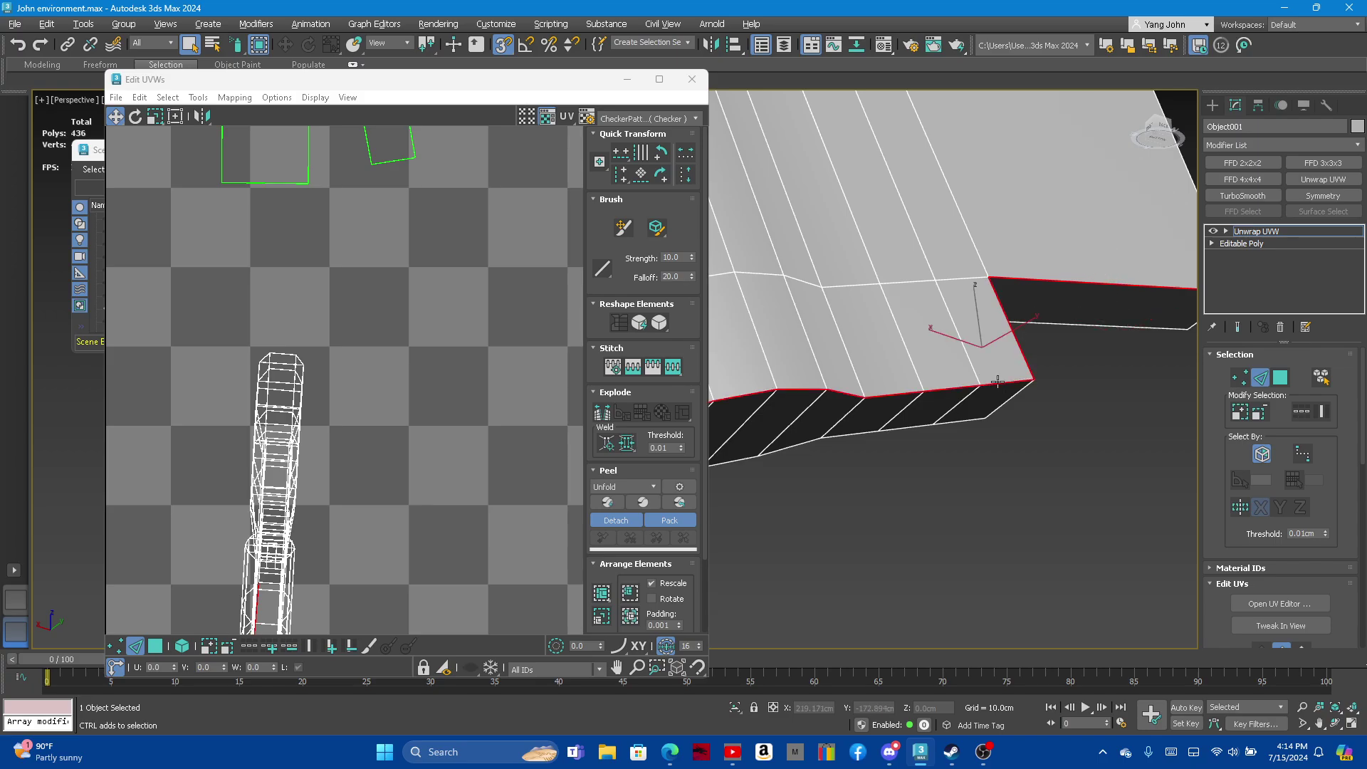
scroll(1001, 390, "down", 5)
scroll(1004, 392, "up", 5)
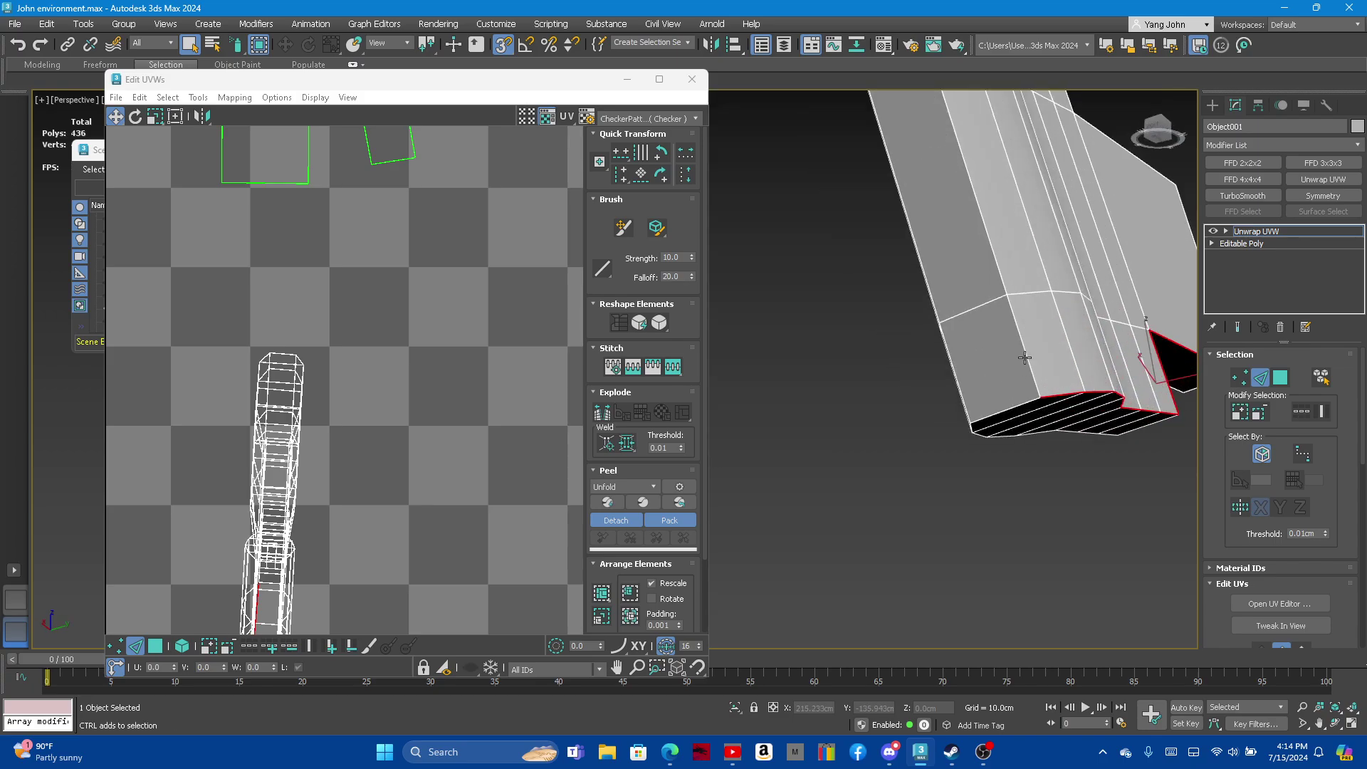
mouse_move(1010, 391)
middle_mouse_down("alt")
mouse_move(913, 292)
mouse_move(930, 238)
middle_mouse_up("alt")
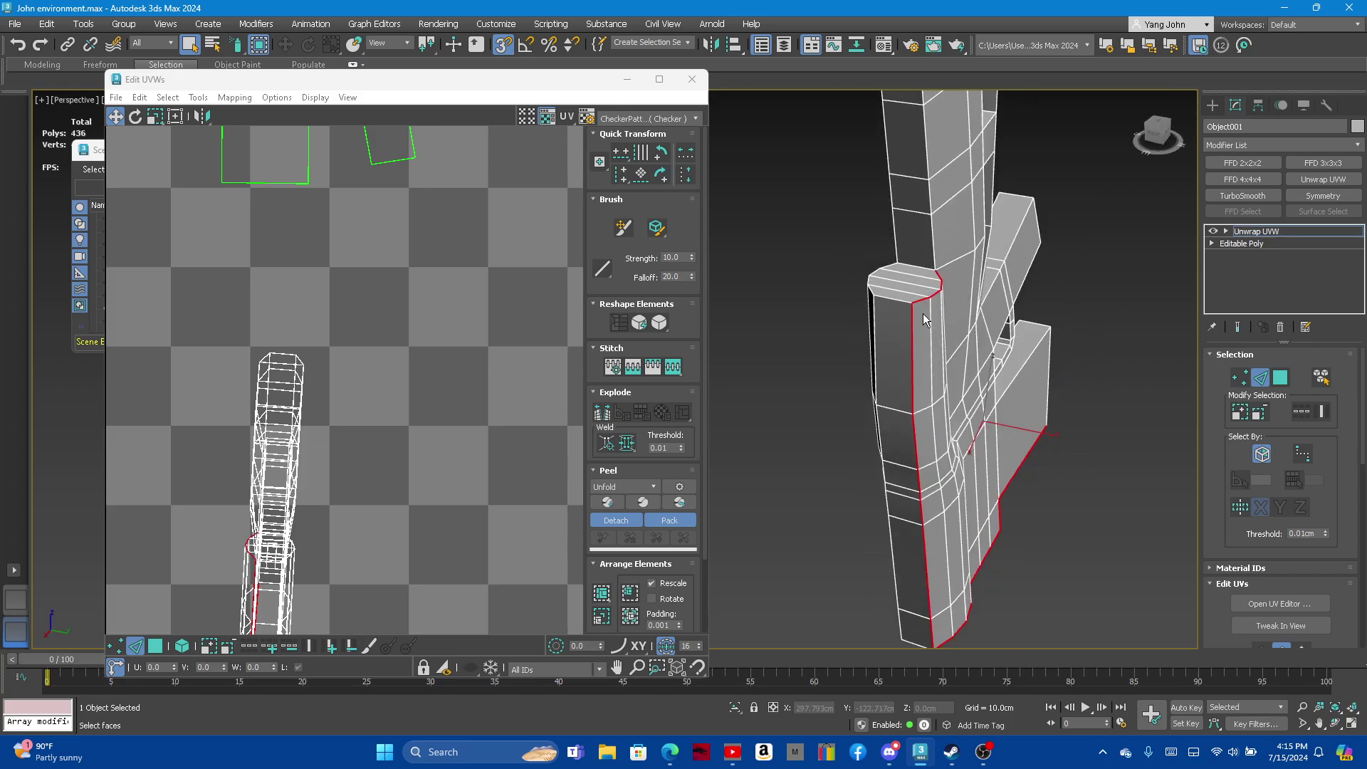
left_click(932, 233, "ctrl")
key("ctrl+z")
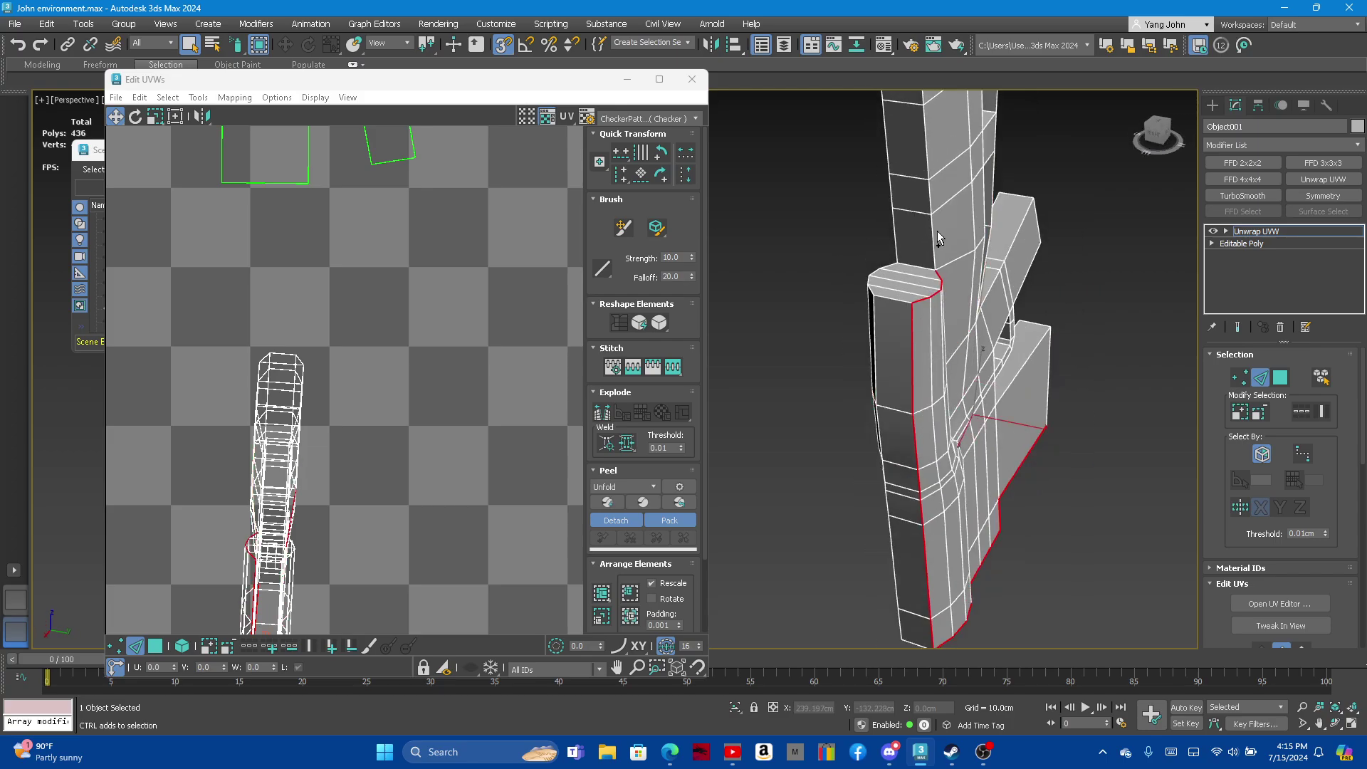
Add the grip's top-front ridges, upright's right ridges and the arm's front and vertical edges
middle_click_drag(935, 230, 914, 295, "alt")
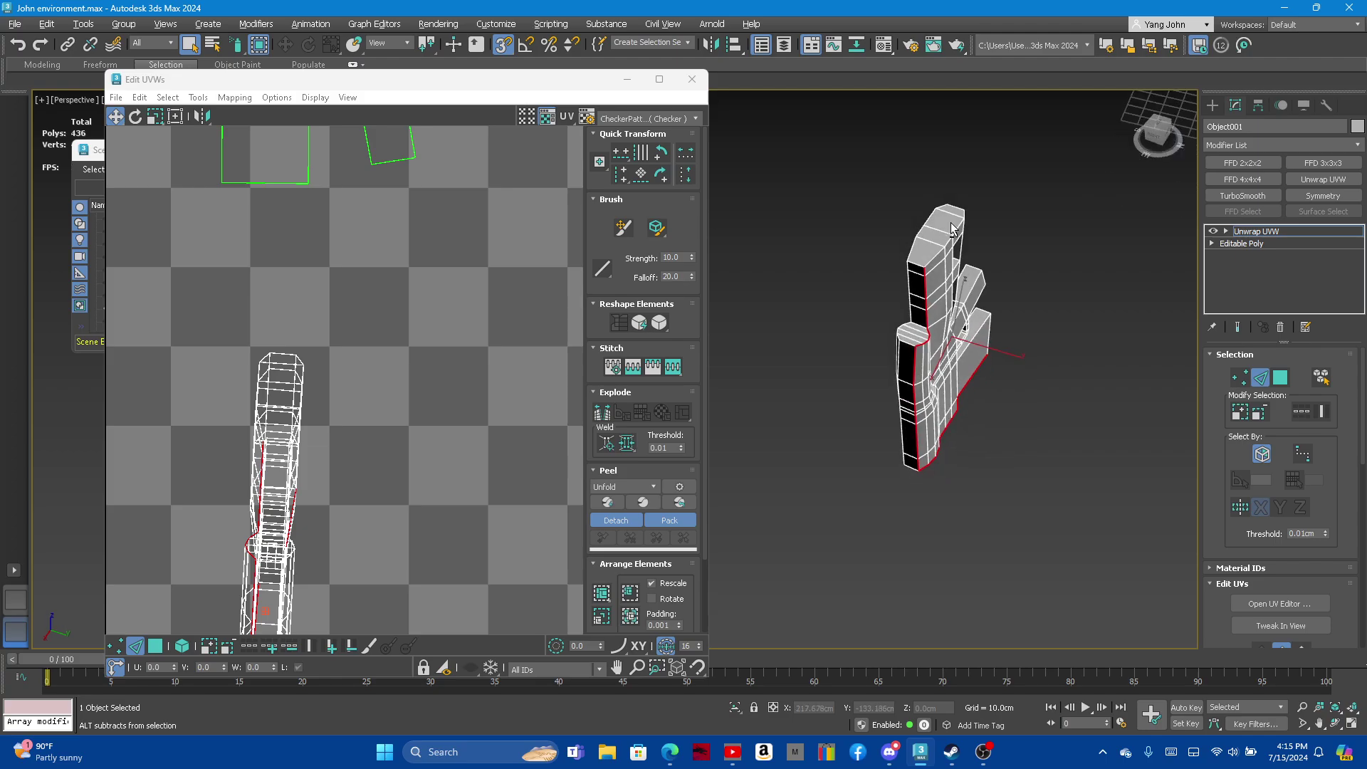
left_click(917, 301, "ctrl")
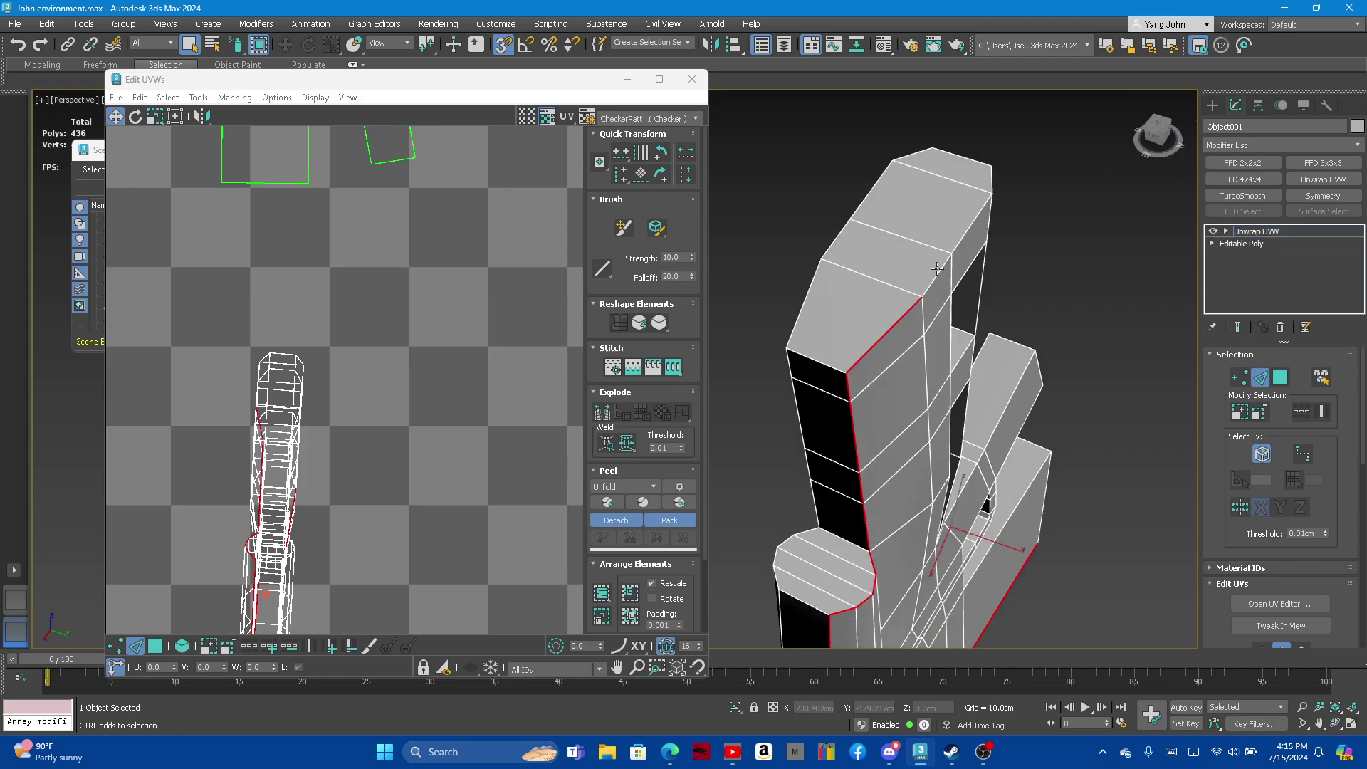
left_click(939, 273, "ctrl")
middle_click_drag(959, 280, 999, 133, "alt")
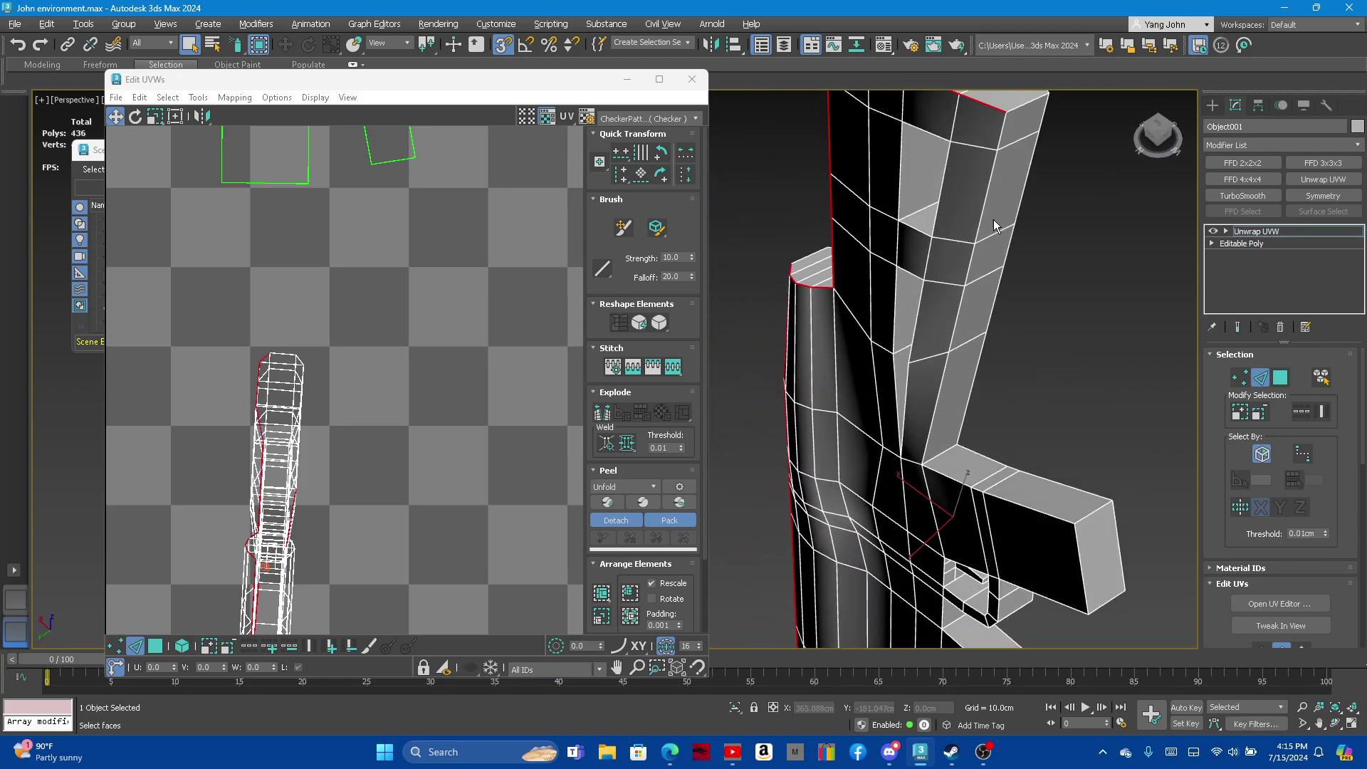
left_click(990, 167, "ctrl")
left_click(950, 356, "ctrl")
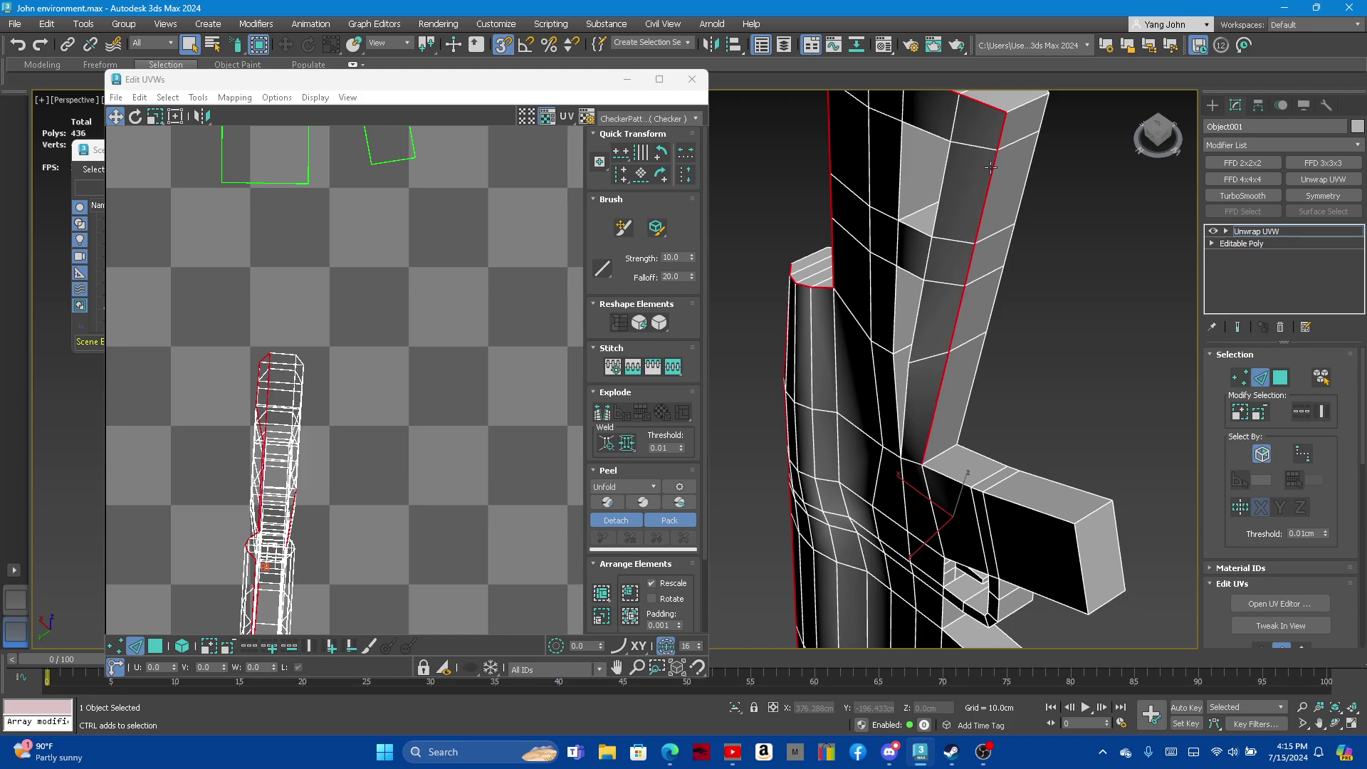
left_click(1022, 502, "ctrl")
left_click(1074, 549, "ctrl")
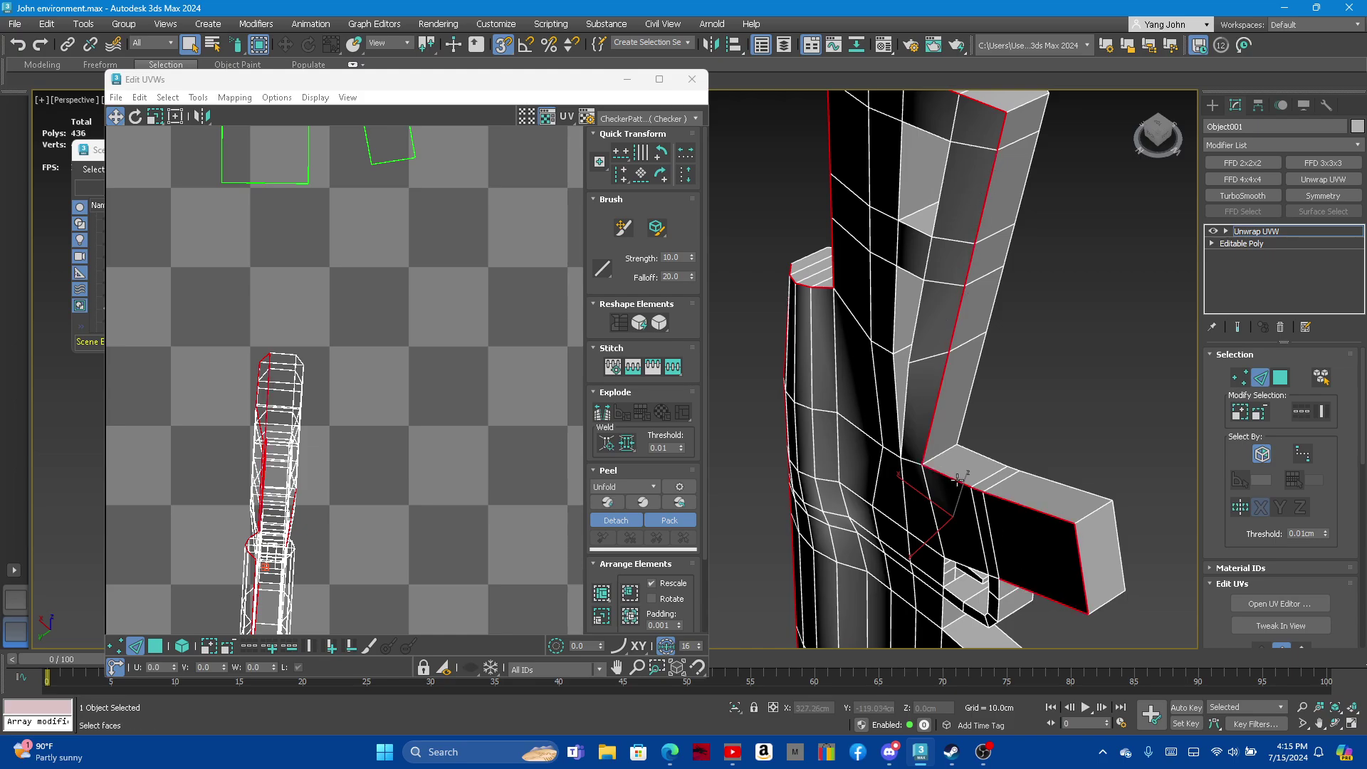
Add the arm's inner edge chains and inner notch edge to the selection
scroll(1034, 593, "down", 5)
middle_click_drag(1035, 593, 992, 475, "alt")
scroll(992, 475, "up", 7)
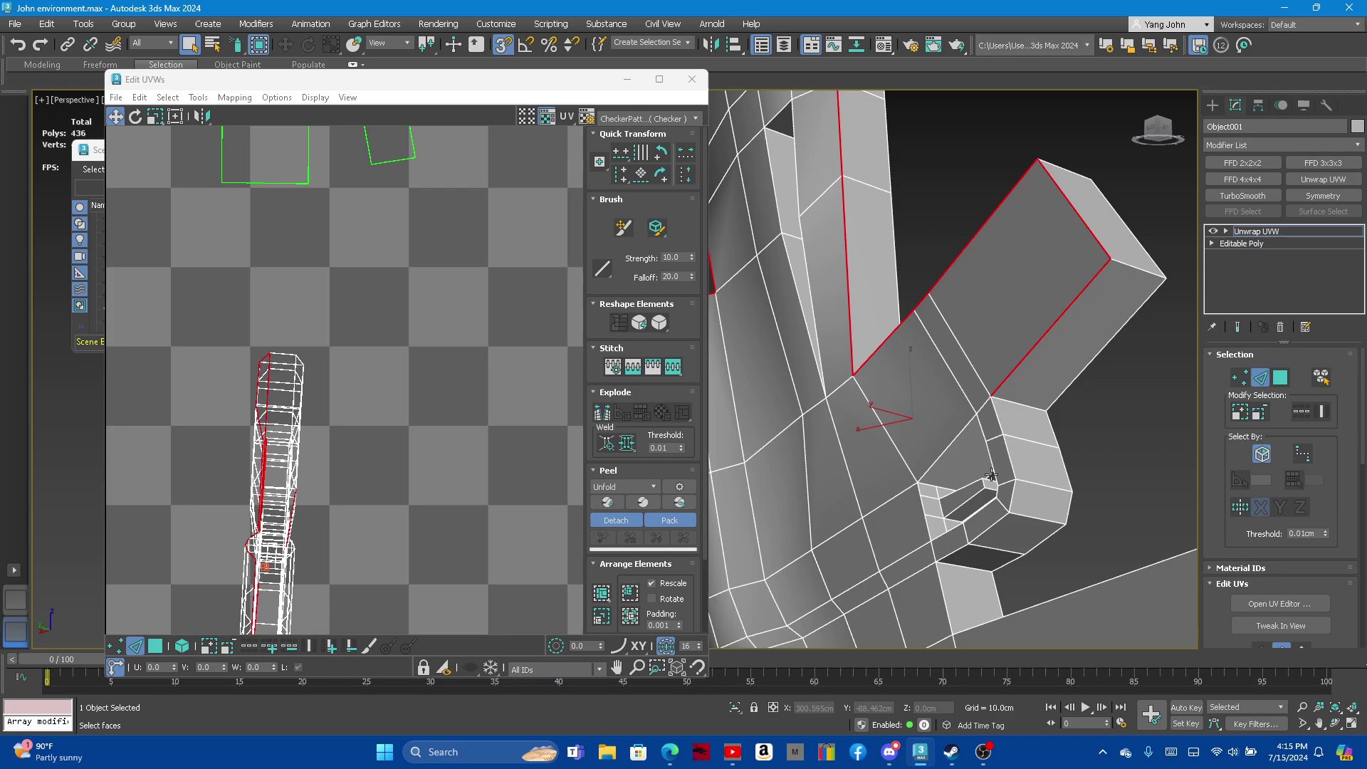
left_click(997, 413, "ctrl")
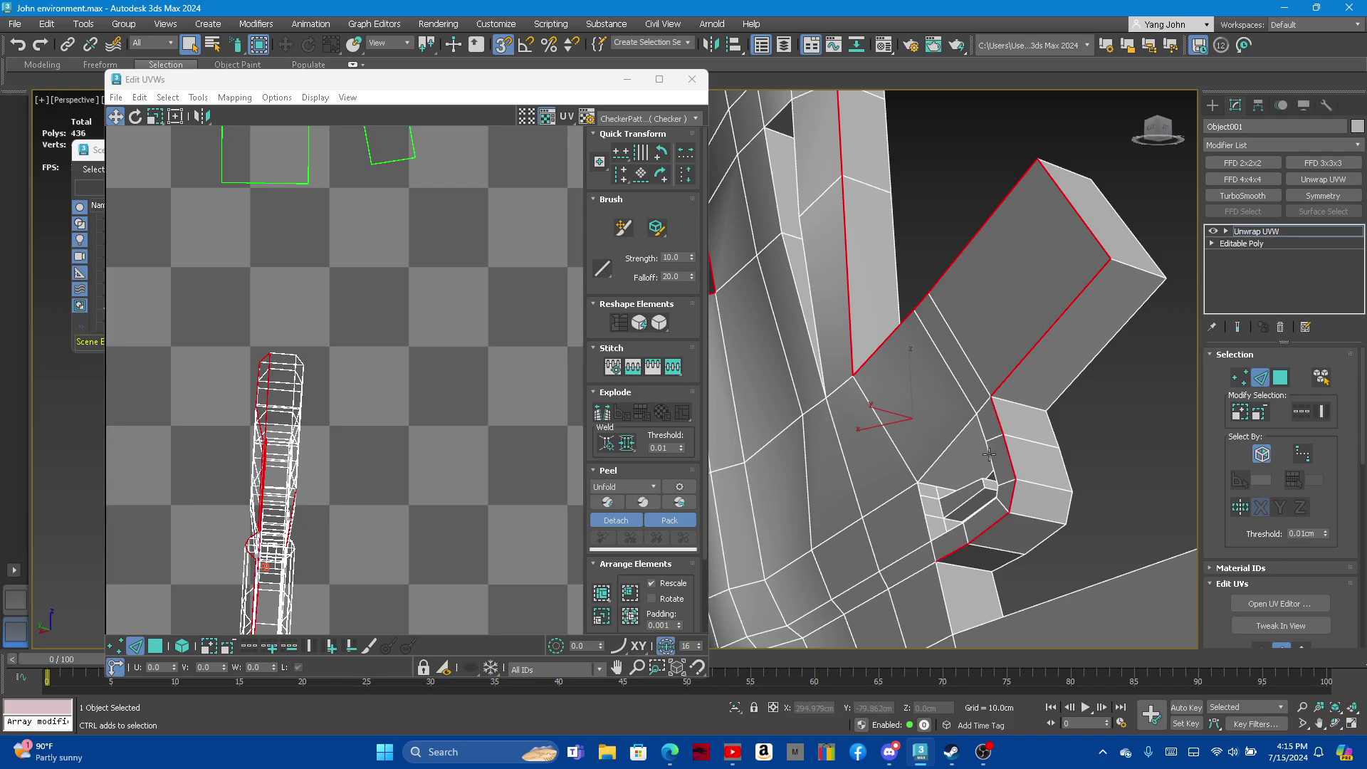
left_click(989, 458, "ctrl")
left_click(948, 447, "ctrl")
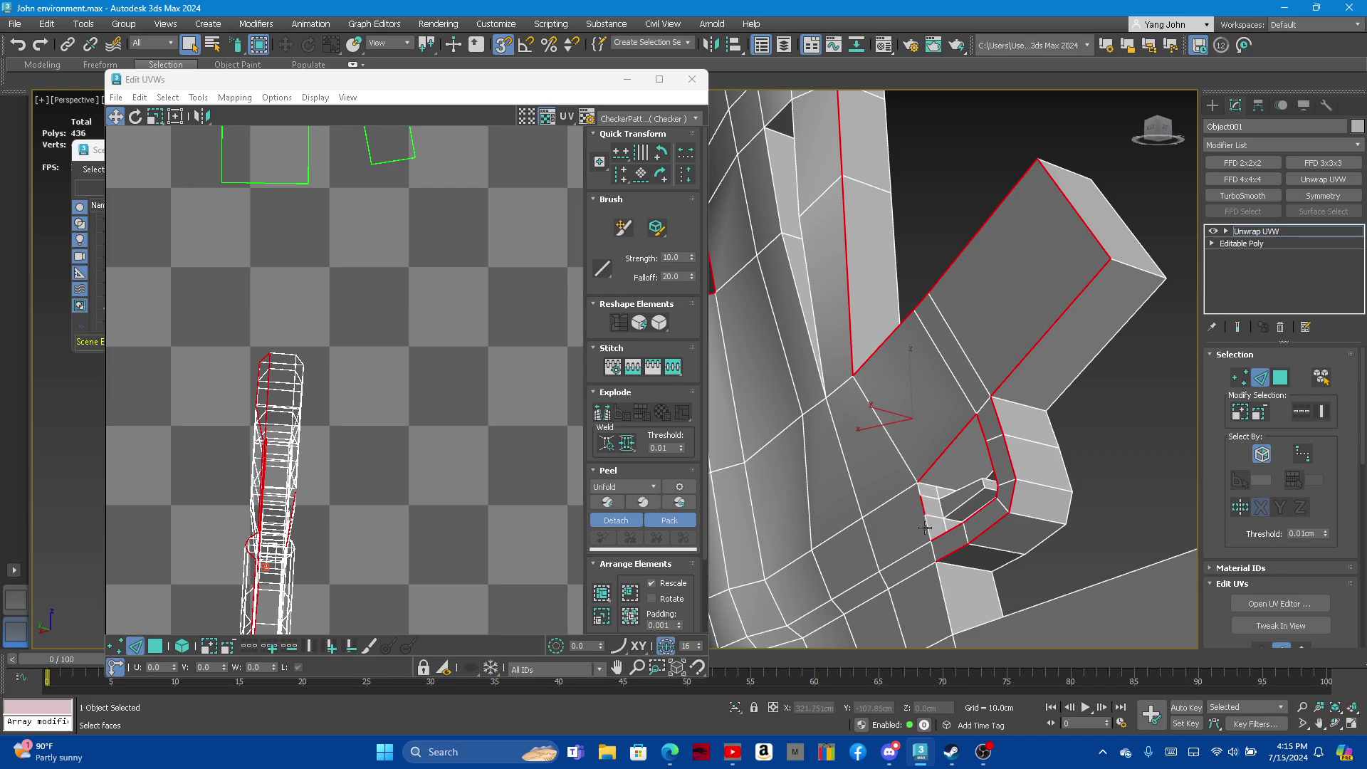
scroll(928, 523, "up", 2)
scroll(916, 447, "down", 3)
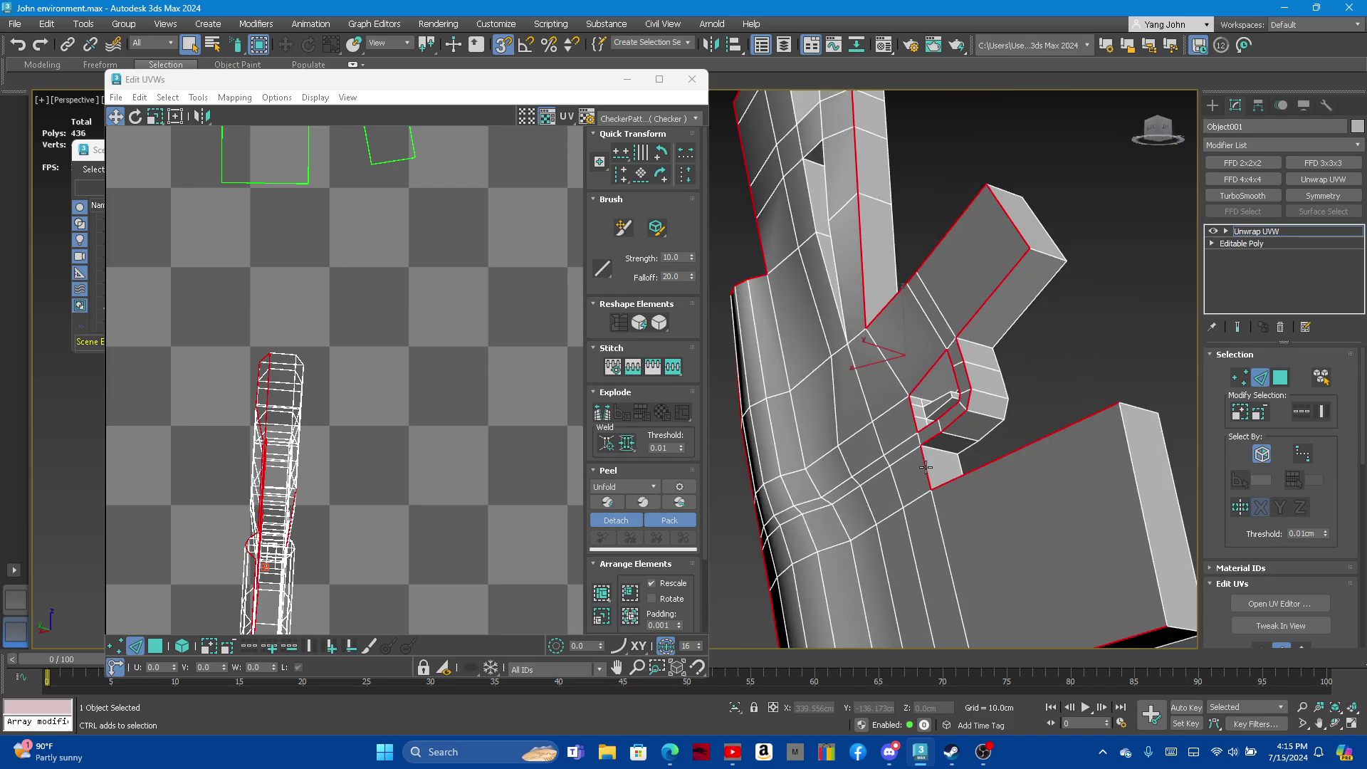
scroll(926, 467, "up", 2)
scroll(926, 466, "down", 2)
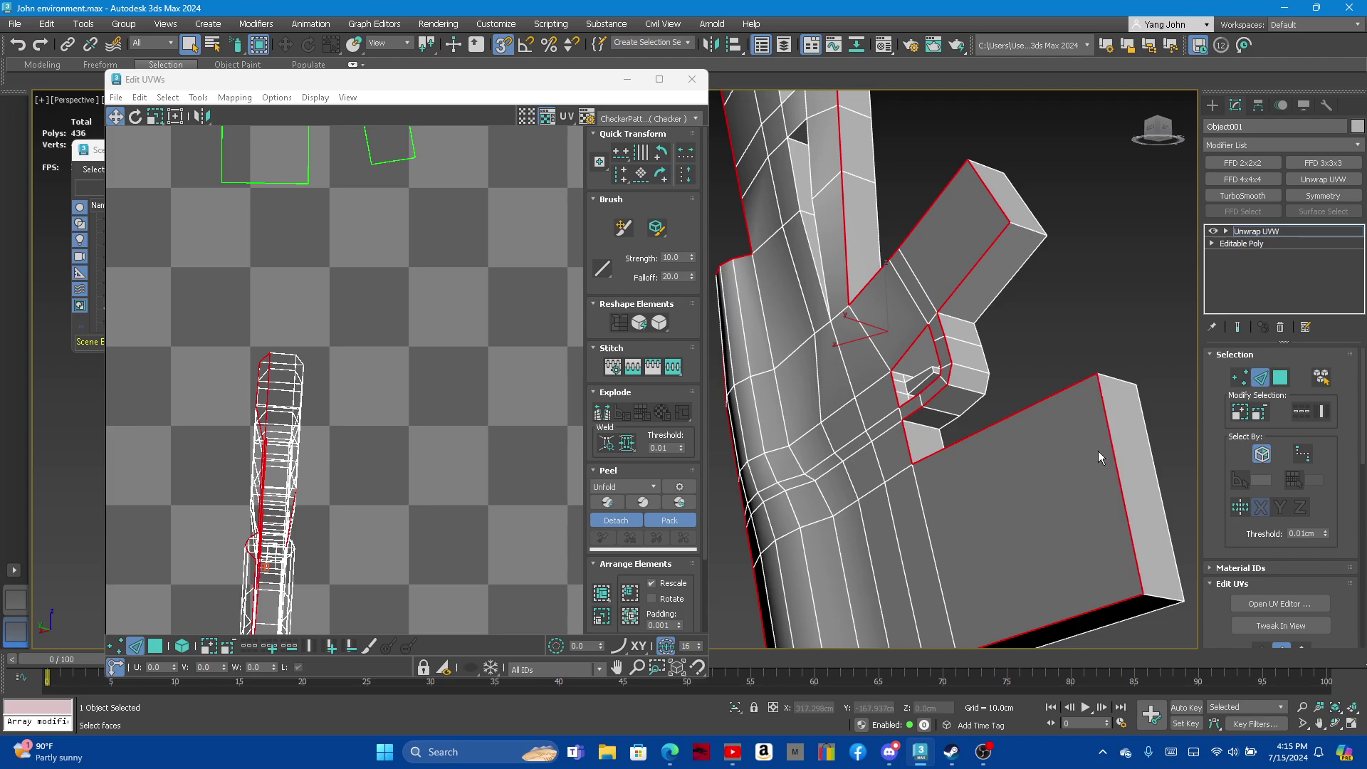
scroll(1068, 447, "down", 2)
scroll(1039, 406, "down", 3)
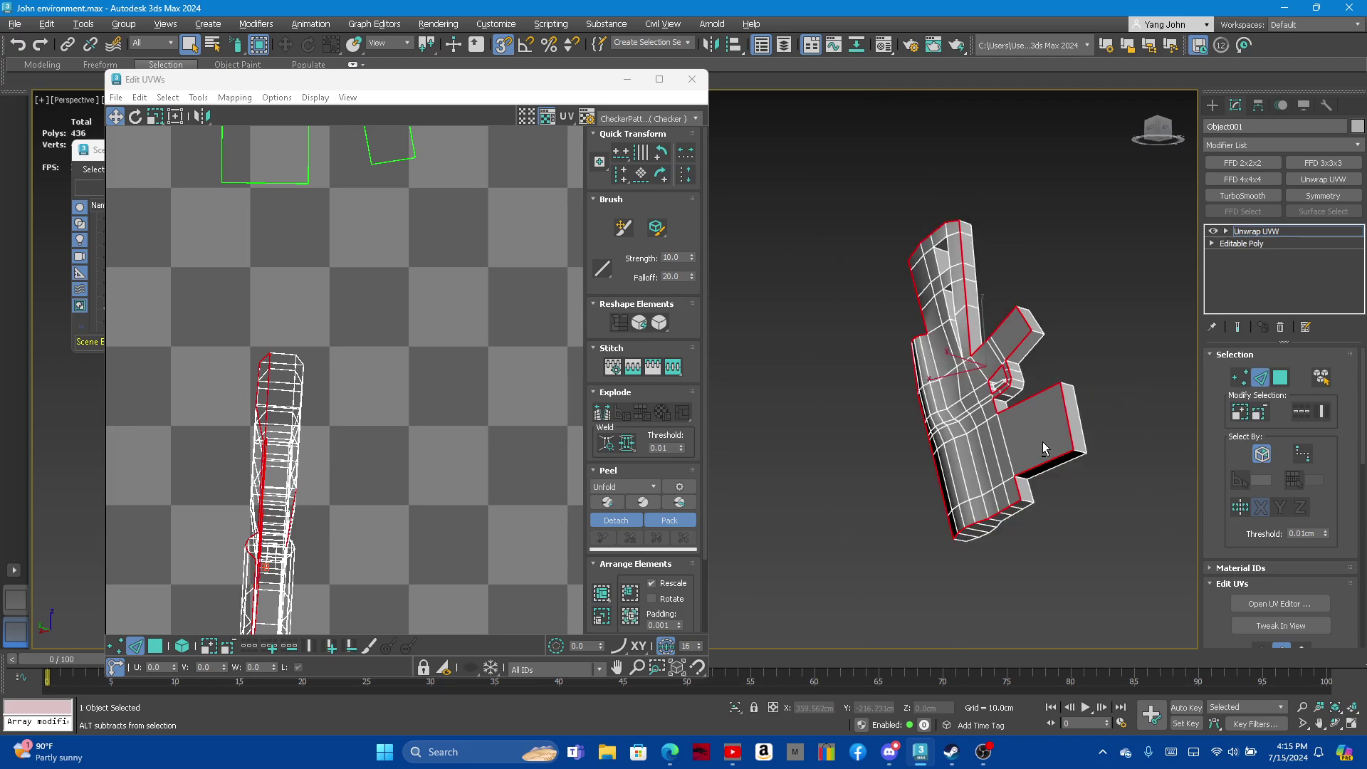
mouse_move(1042, 441)
middle_mouse_down("alt")
mouse_move(1103, 490)
mouse_move(1012, 492)
middle_mouse_up("alt")
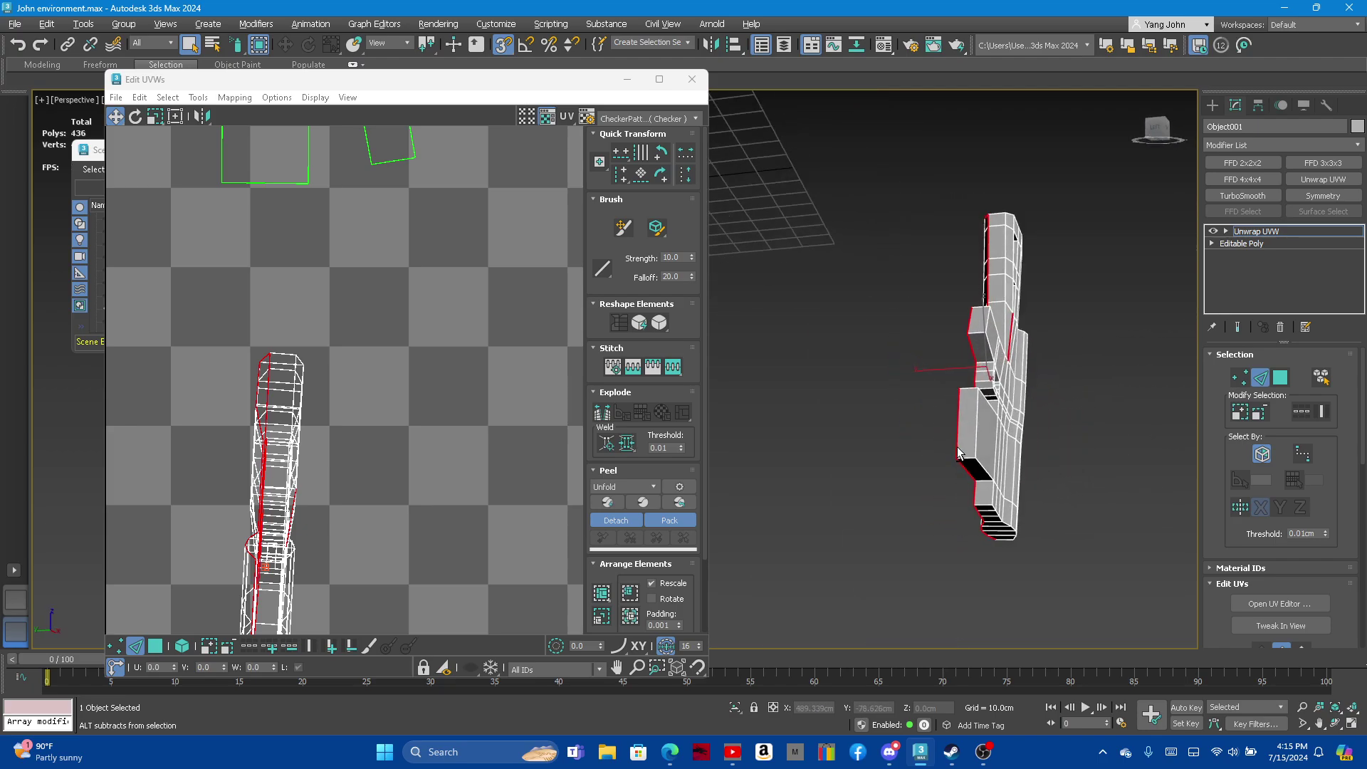
scroll(1012, 493, "up", 3)
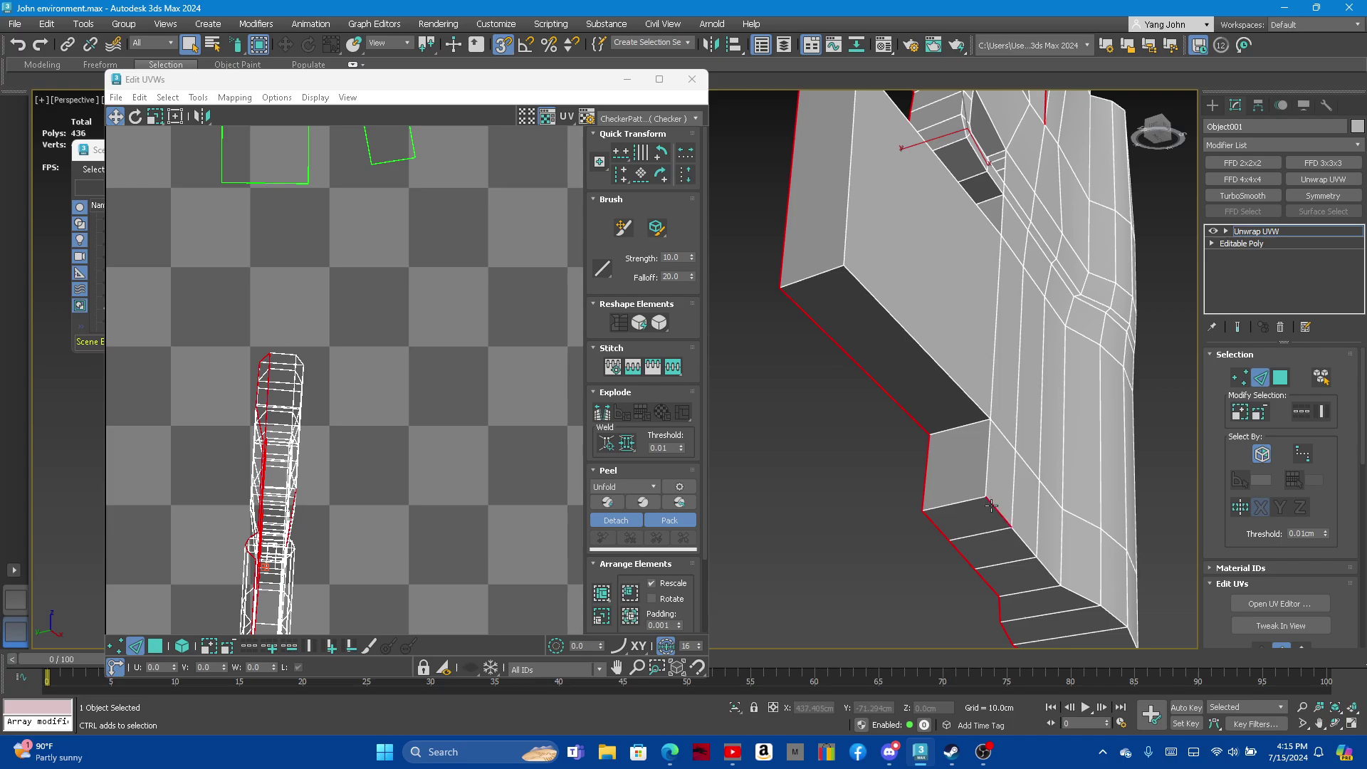
Add the outer stepped chain, vertical, diagonal and back edges to the selection
left_click(1016, 536, "ctrl")
left_click(984, 470, "ctrl")
left_click(969, 400, "ctrl")
left_click(851, 241, "ctrl")
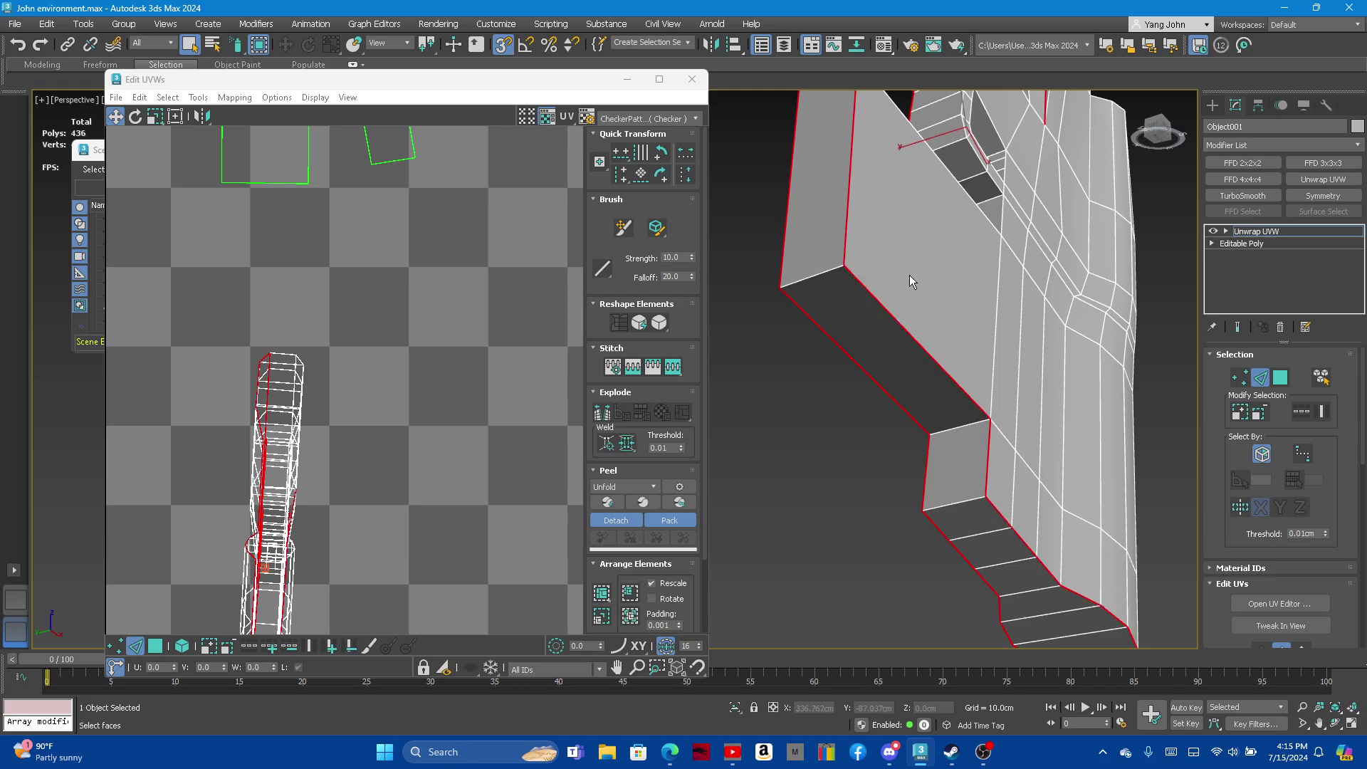
left_click(969, 226, "ctrl")
middle_click_drag(969, 225, 882, 379, "alt")
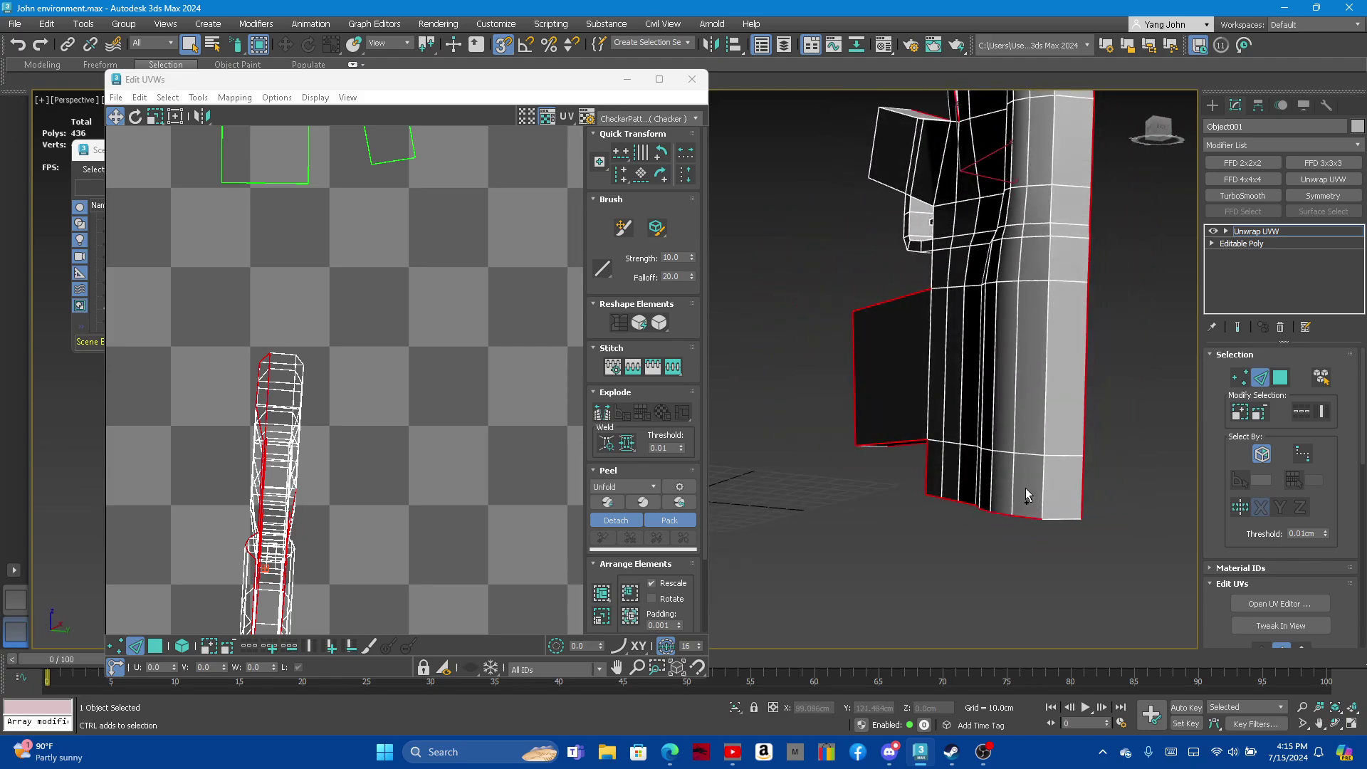
Add the grip's back edge, two edge loops and top edge to the selection
left_click(1042, 417, "ctrl")
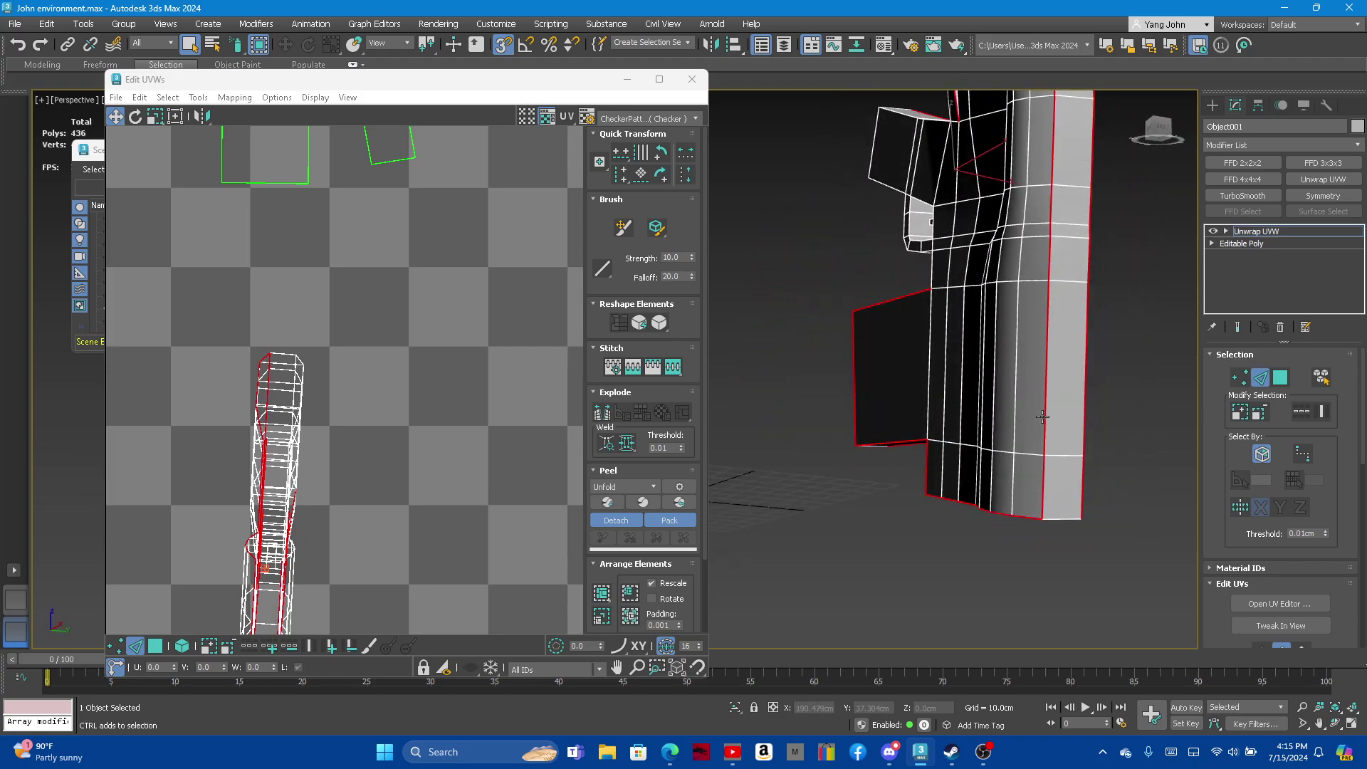
middle_click_drag(1041, 417, 1004, 331, "alt")
scroll(985, 310, "up", 5)
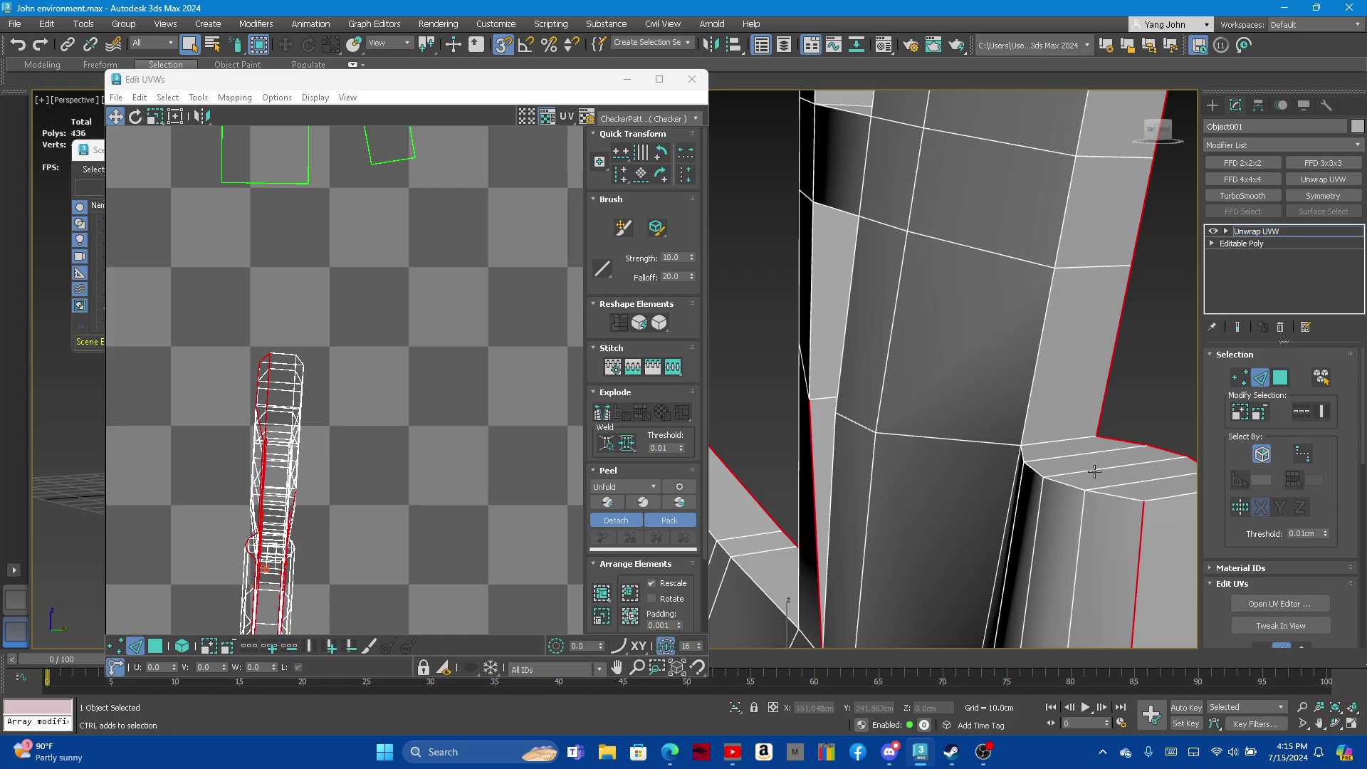
left_click(1105, 494, "ctrl")
middle_click_drag(1061, 483, 998, 479, "alt")
left_click(985, 464, "ctrl")
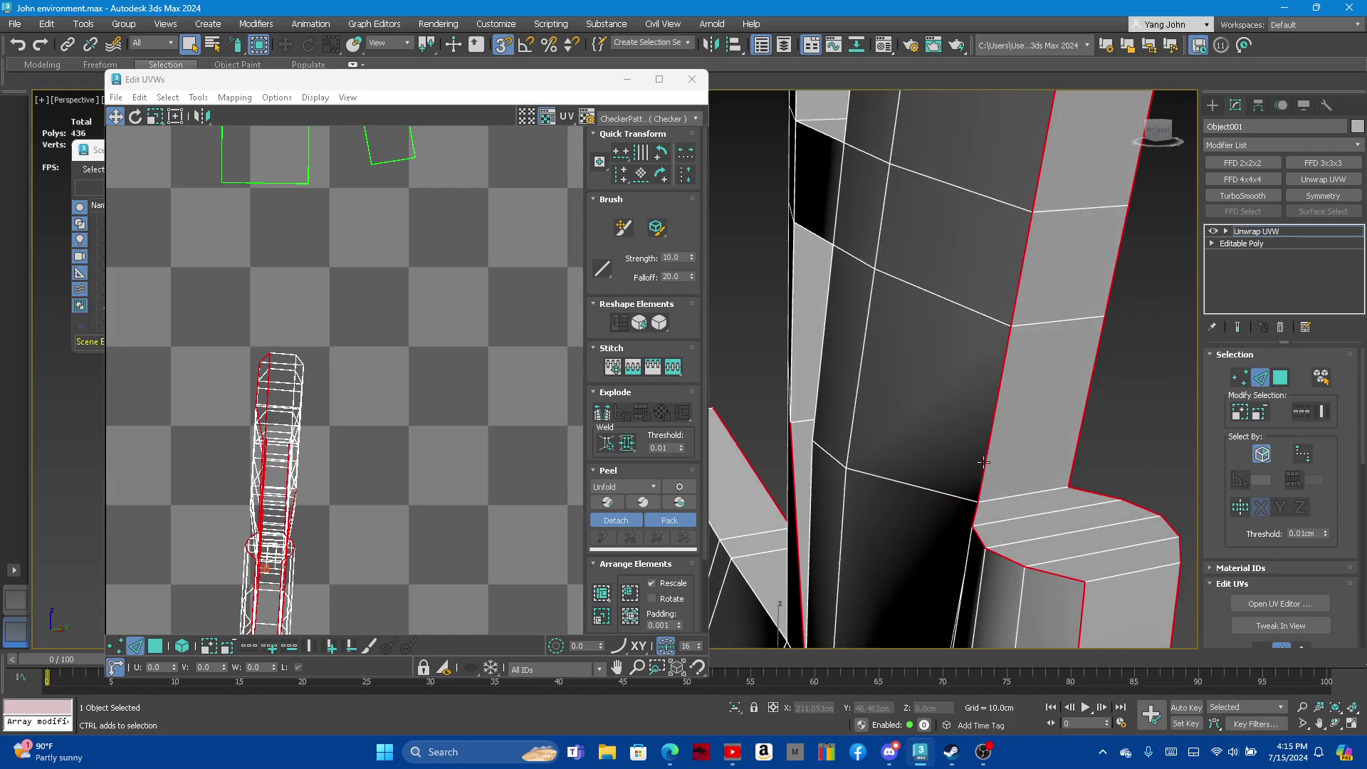
scroll(990, 419, "down", 5)
scroll(991, 419, "up", 4)
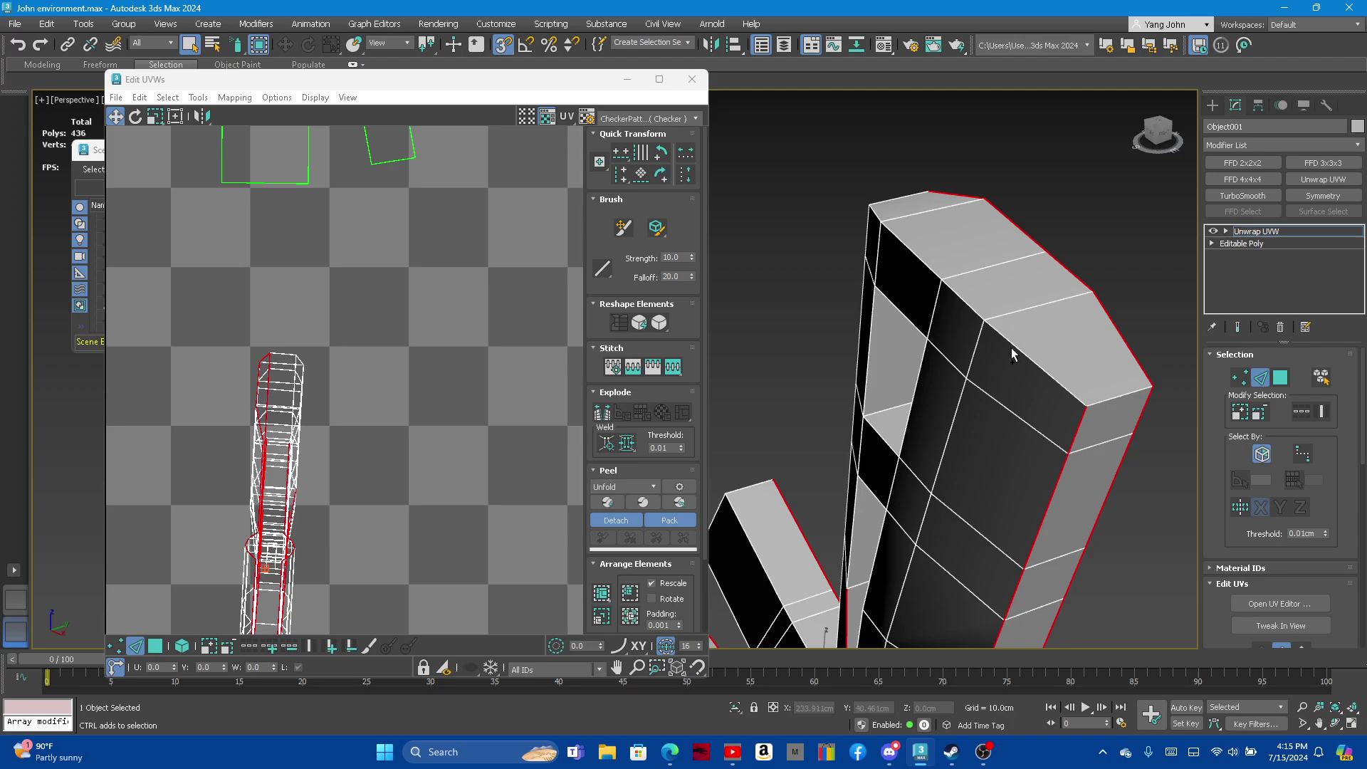
left_click(1012, 343, "ctrl")
mouse_move(1011, 343)
middle_mouse_down("alt")
mouse_move(973, 335)
mouse_move(1057, 319)
mouse_move(966, 213)
middle_mouse_up("alt")
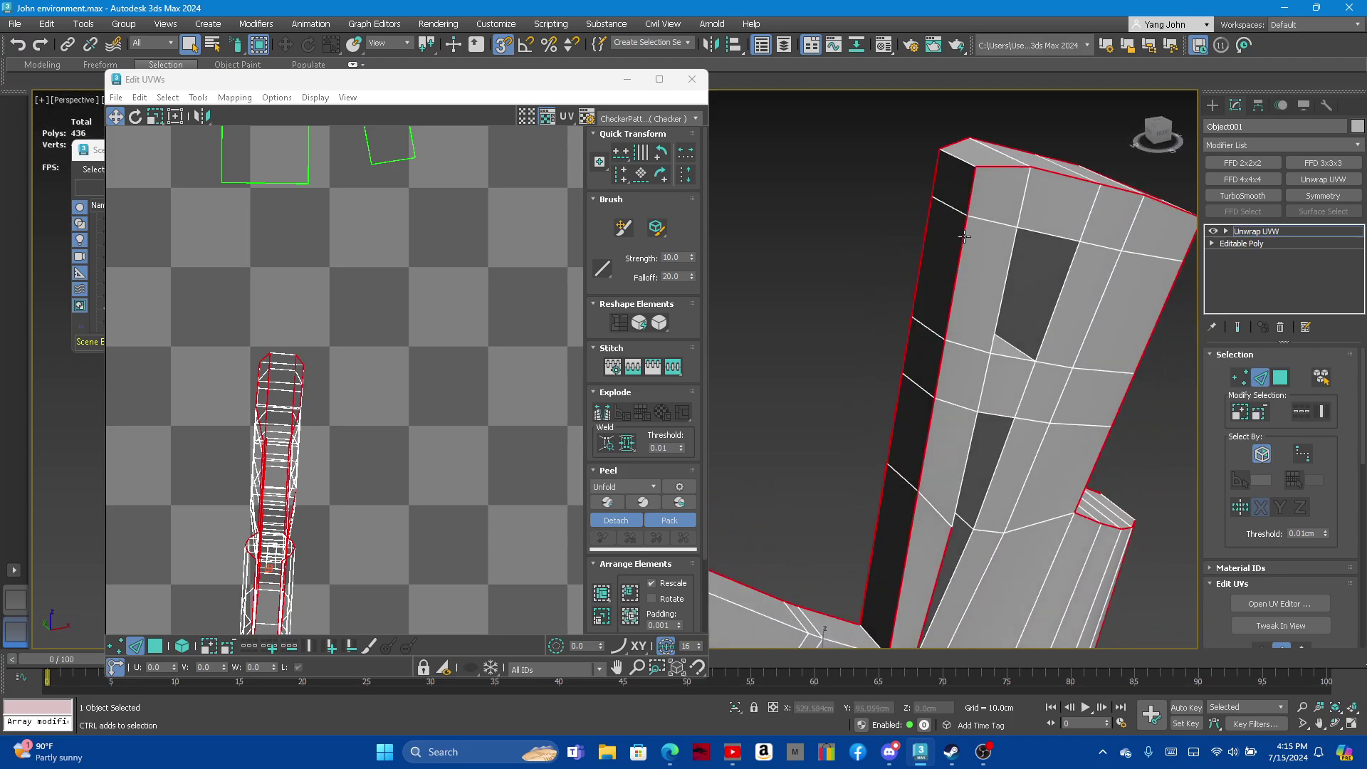
Add the neighbouring face near the grip's bend to the selection and rearrange the UV islands
scroll(965, 236, "down", 3)
mouse_move(993, 210)
middle_mouse_down("alt")
mouse_move(916, 399)
mouse_move(840, 448)
mouse_move(896, 430)
mouse_move(866, 382)
middle_mouse_up("alt")
scroll(916, 399, "up", 5)
scroll(891, 387, "down", 4)
scroll(867, 383, "up", 4)
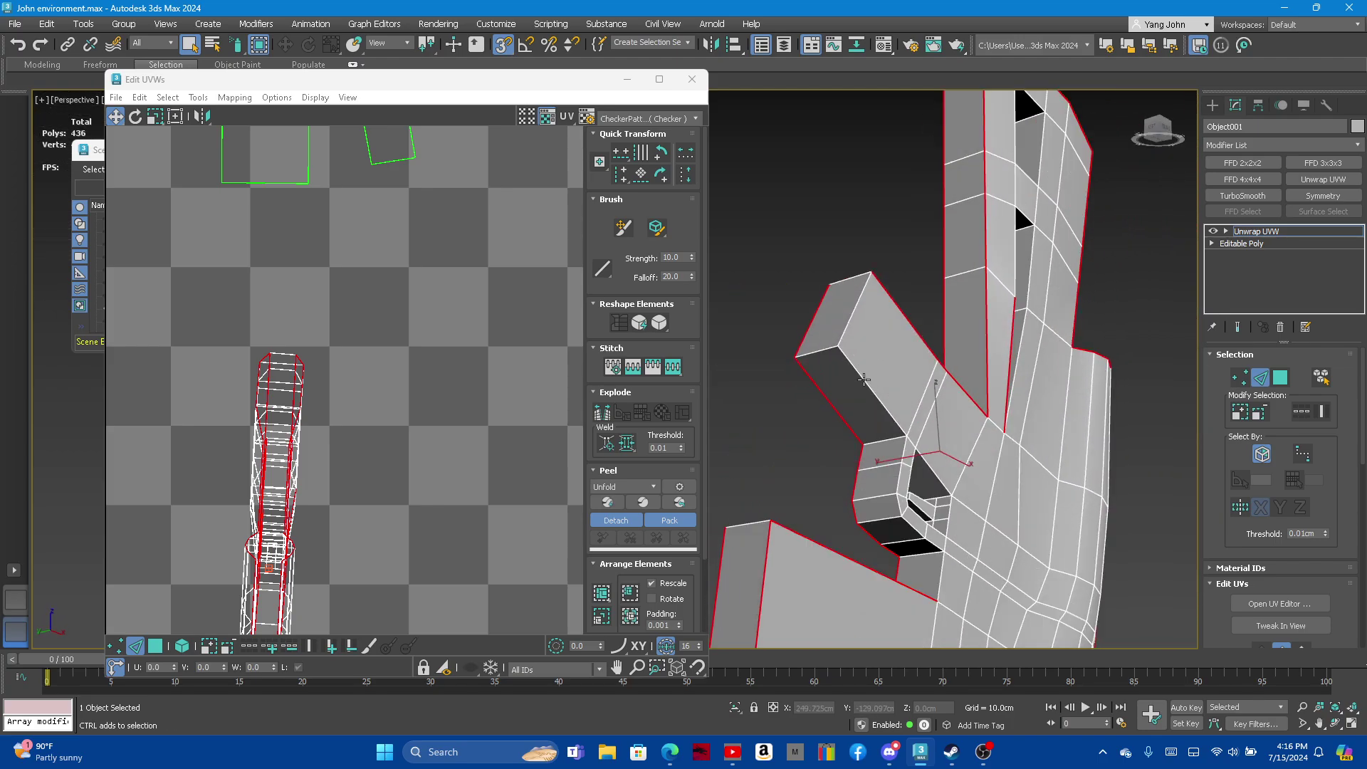
scroll(894, 430, "up", 4)
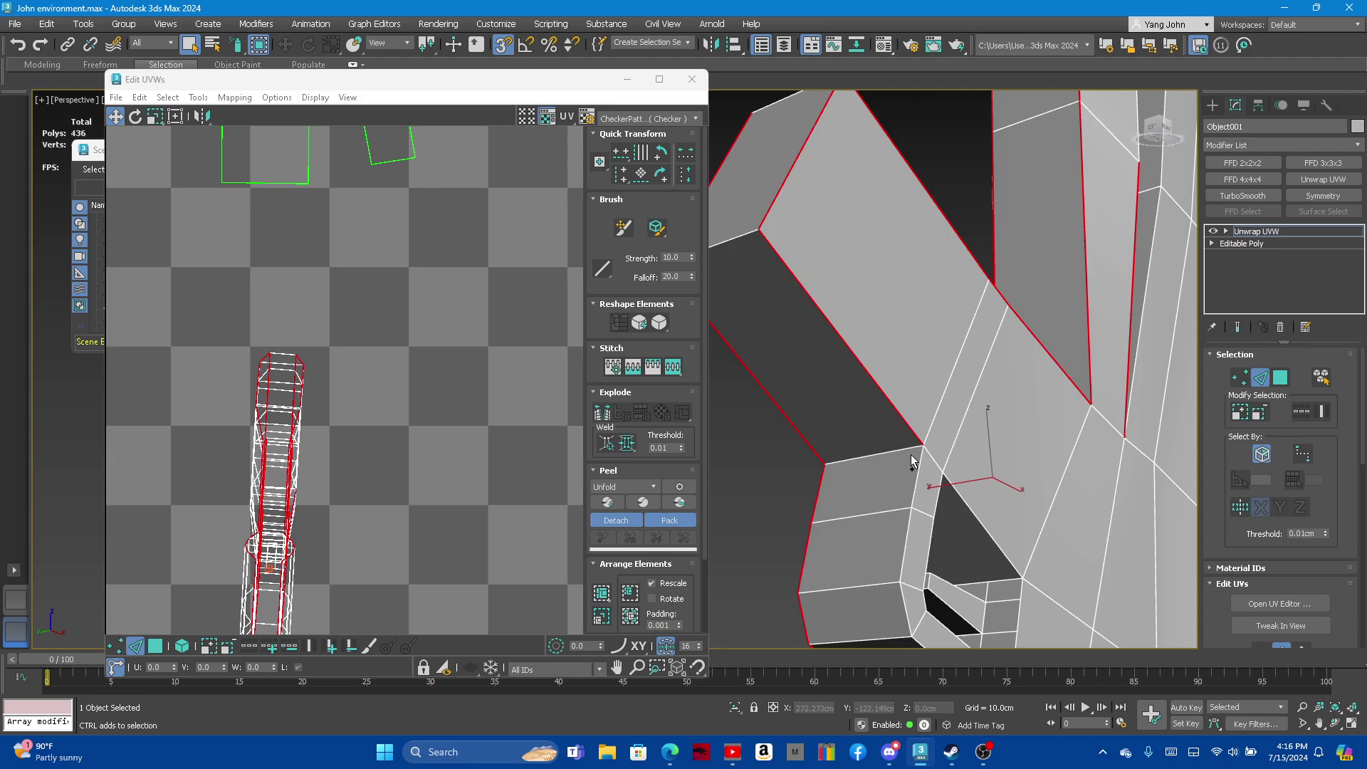
mouse_move(913, 515)
middle_mouse_down("alt")
mouse_move(943, 529)
mouse_move(871, 512)
mouse_move(938, 343)
middle_mouse_up("alt")
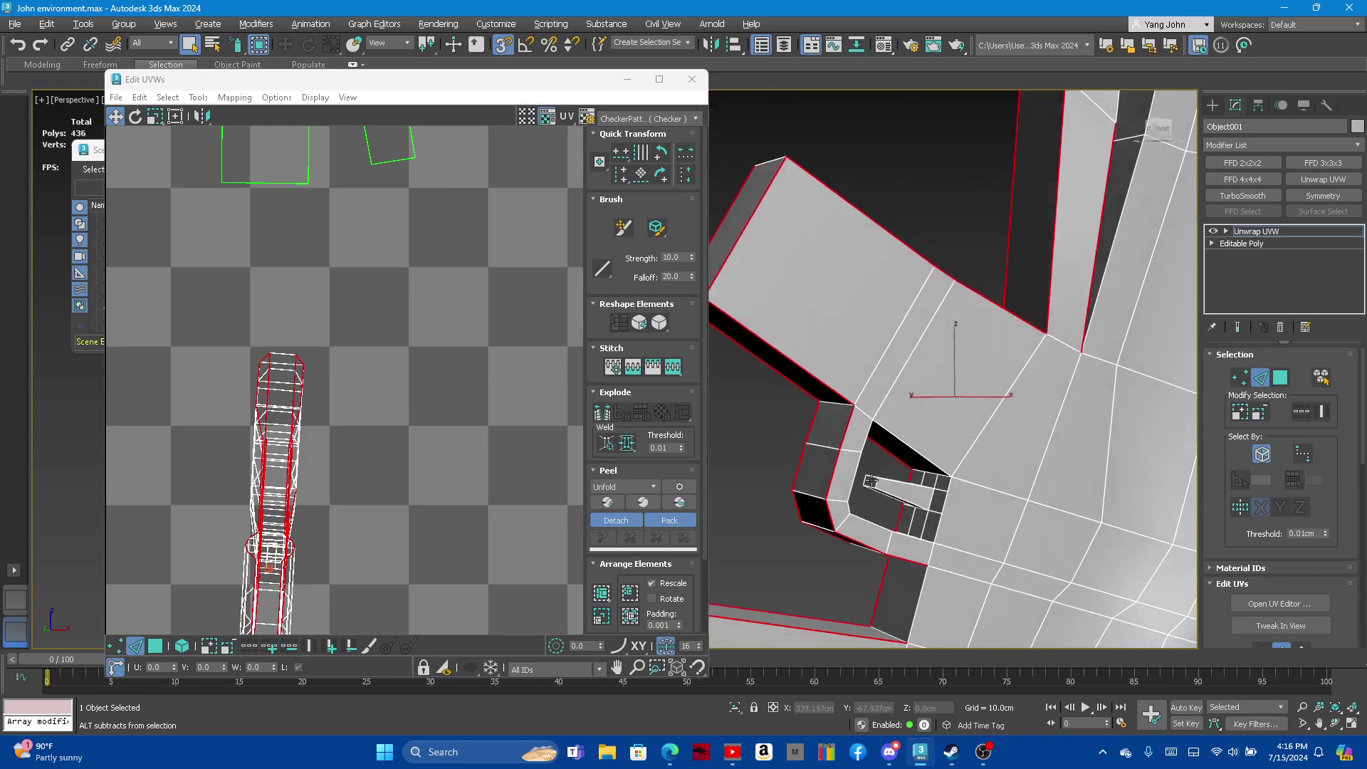
scroll(944, 388, "down", 2)
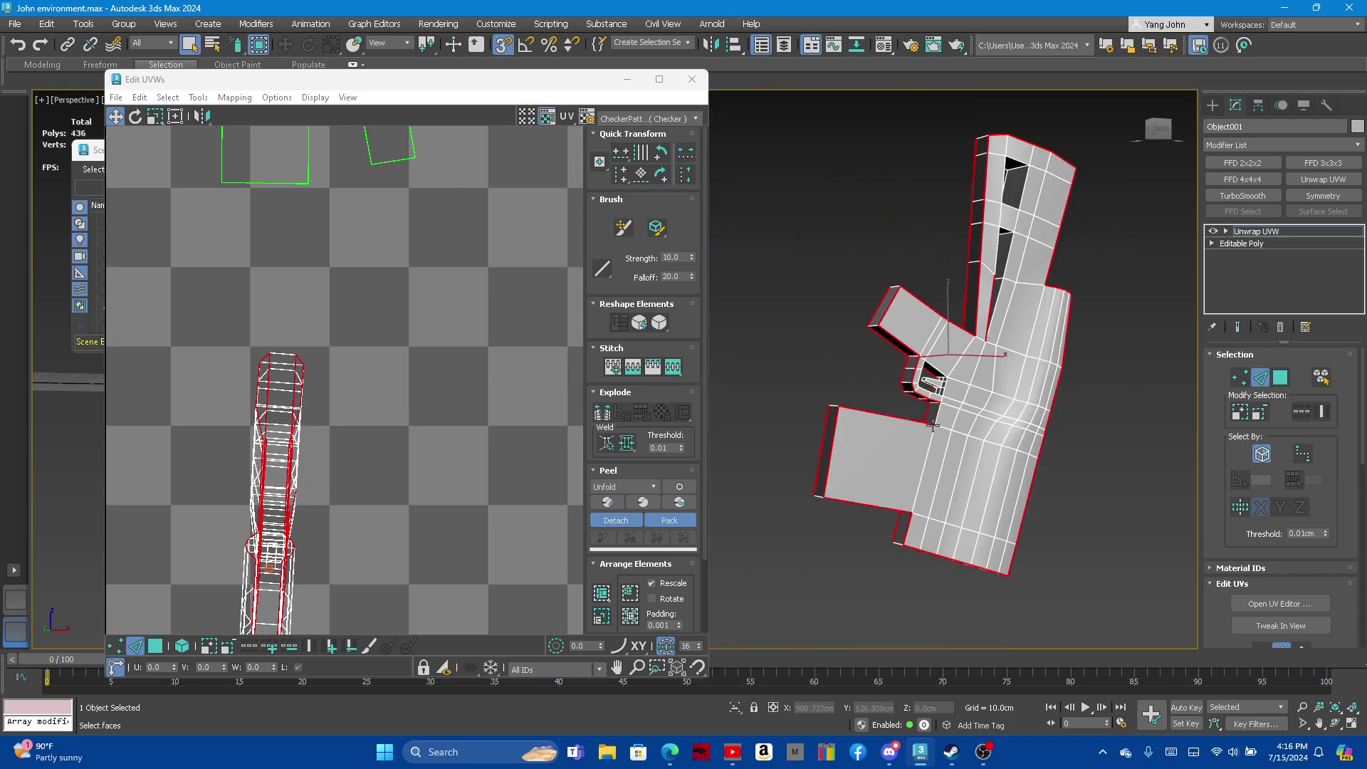
middle_click_drag(944, 388, 945, 452, "alt")
scroll(944, 442, "up", 5)
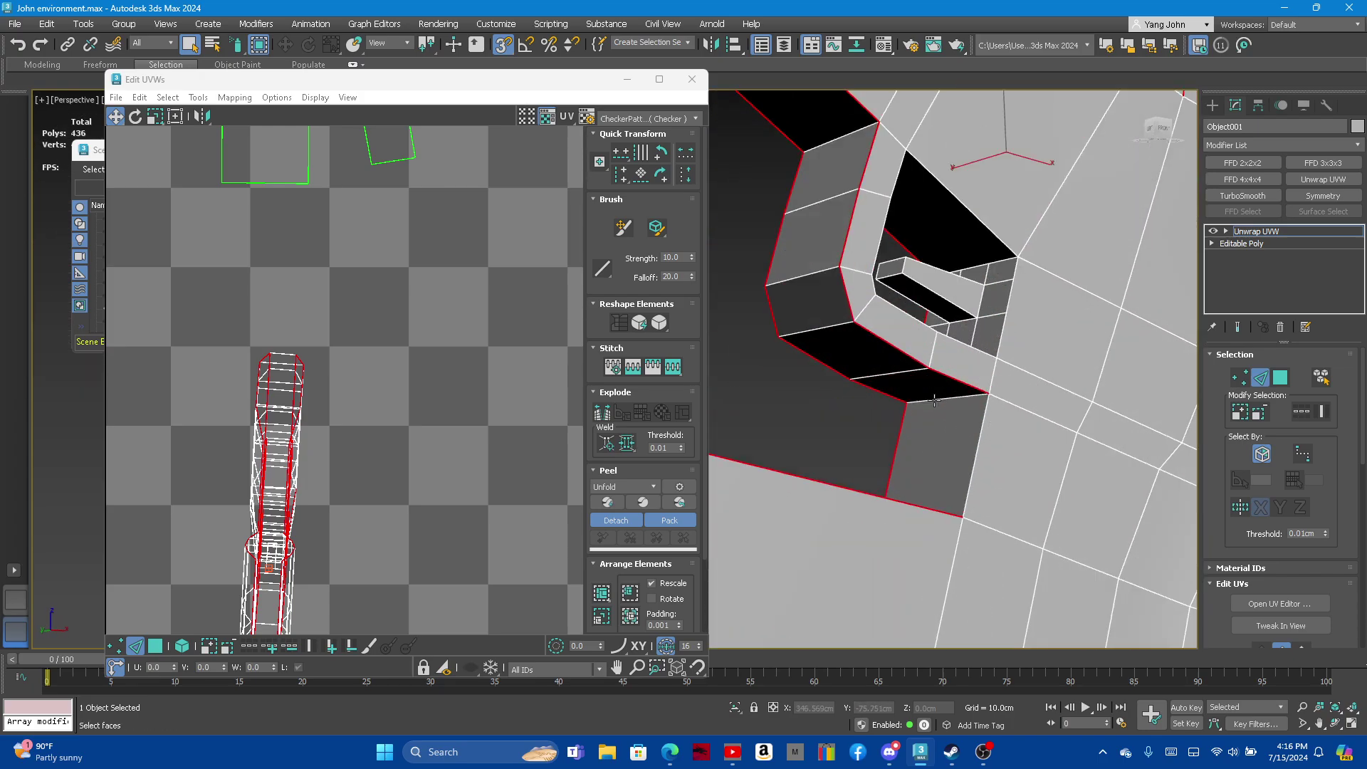
left_click(959, 427, "ctrl")
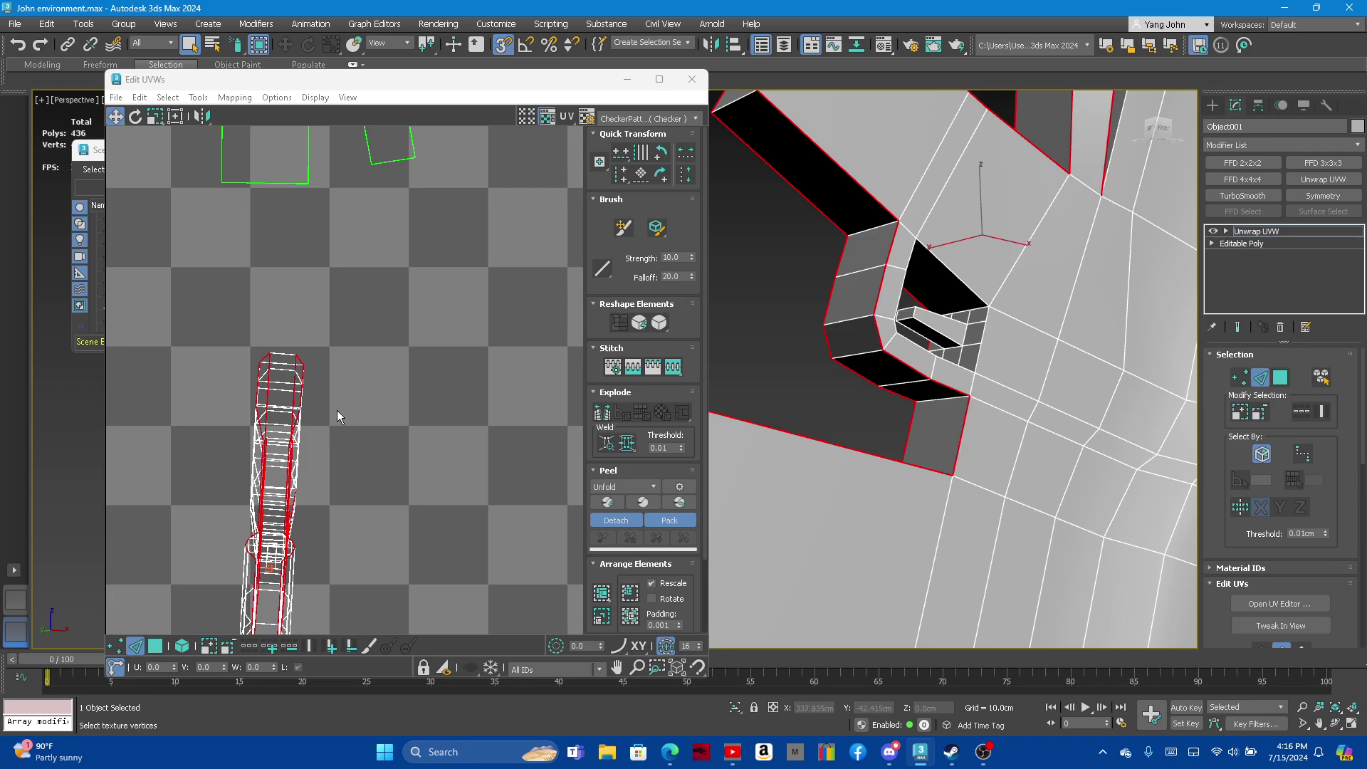
right_click(299, 405)
left_click(235, 442)
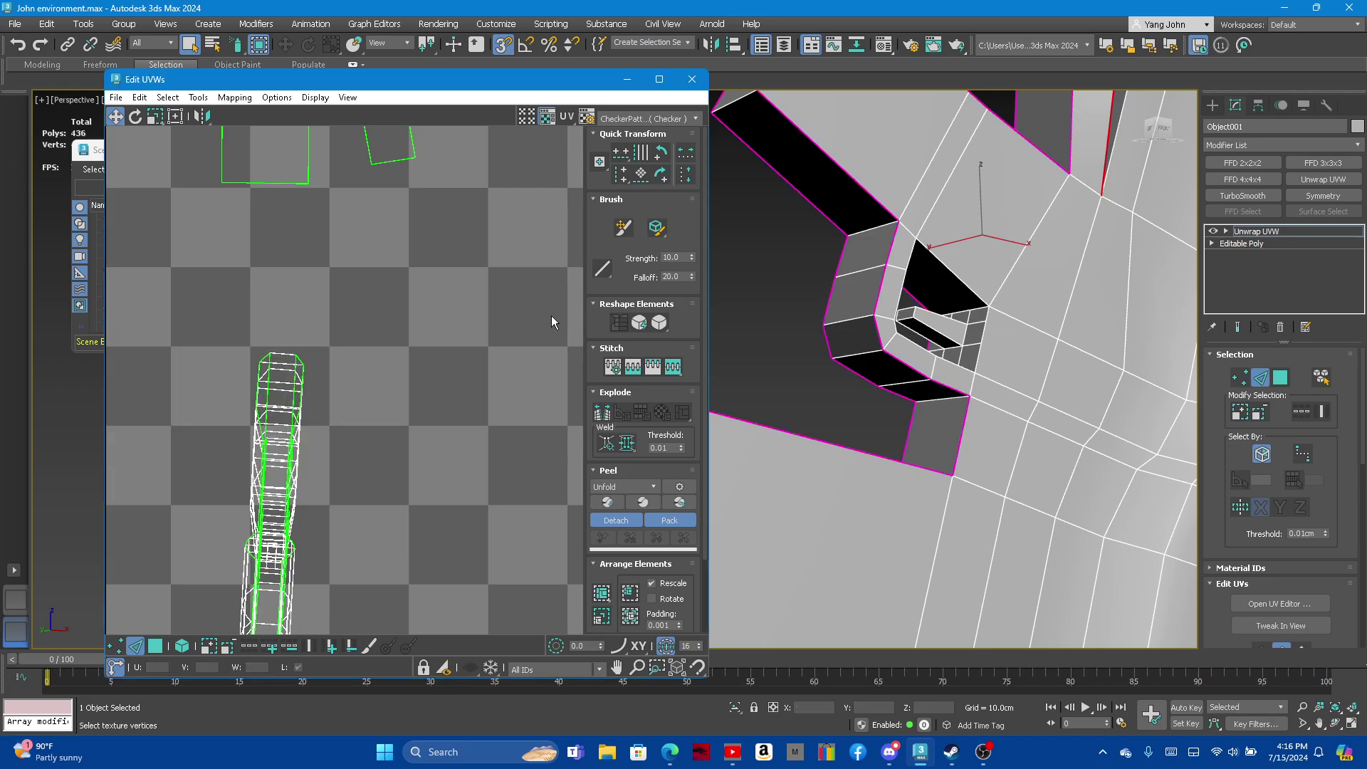
Select all faces, inspect the grip's slot opening, then clear the face selection
scroll(1011, 347, "down", 5)
left_click(1280, 378)
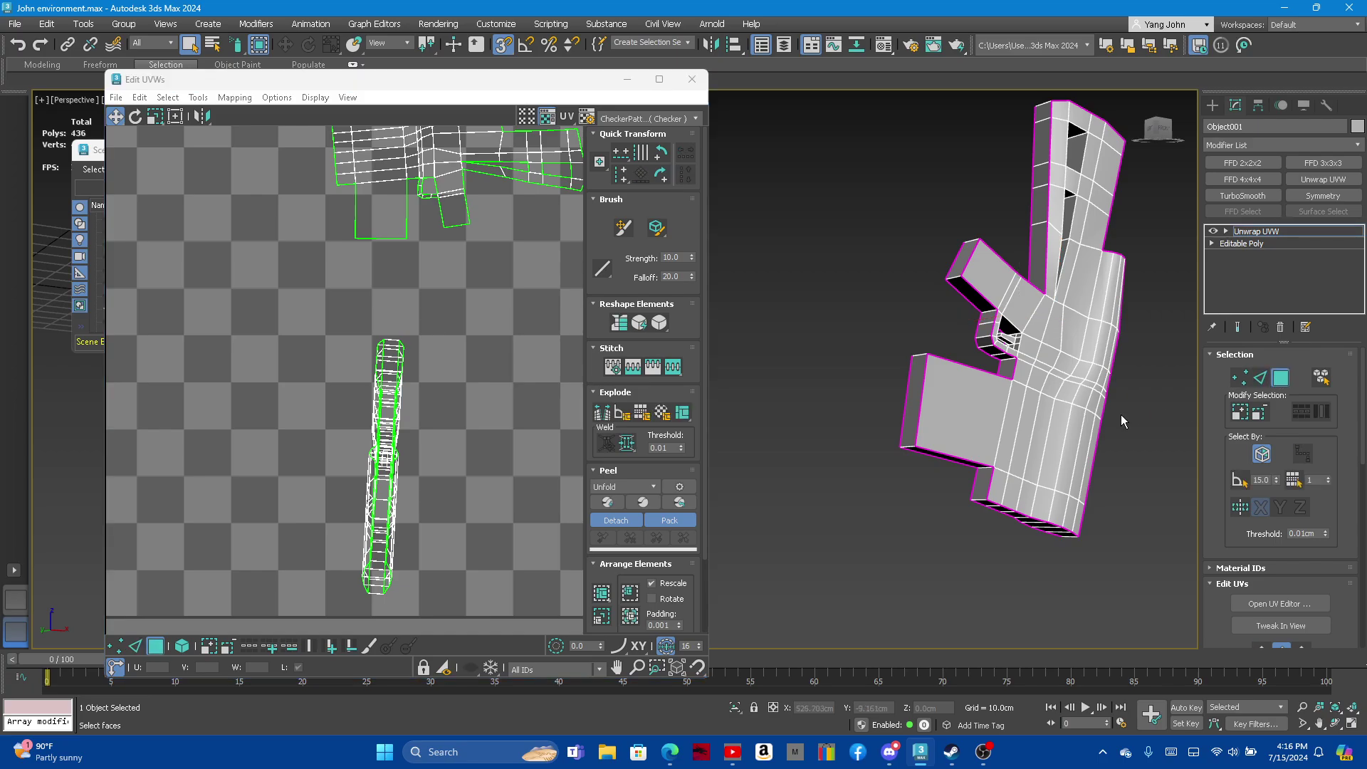
left_click(1040, 411)
mouse_move(1041, 411)
middle_mouse_down("alt")
mouse_move(973, 450)
mouse_move(926, 428)
middle_mouse_up("alt")
scroll(890, 413, "up", 5)
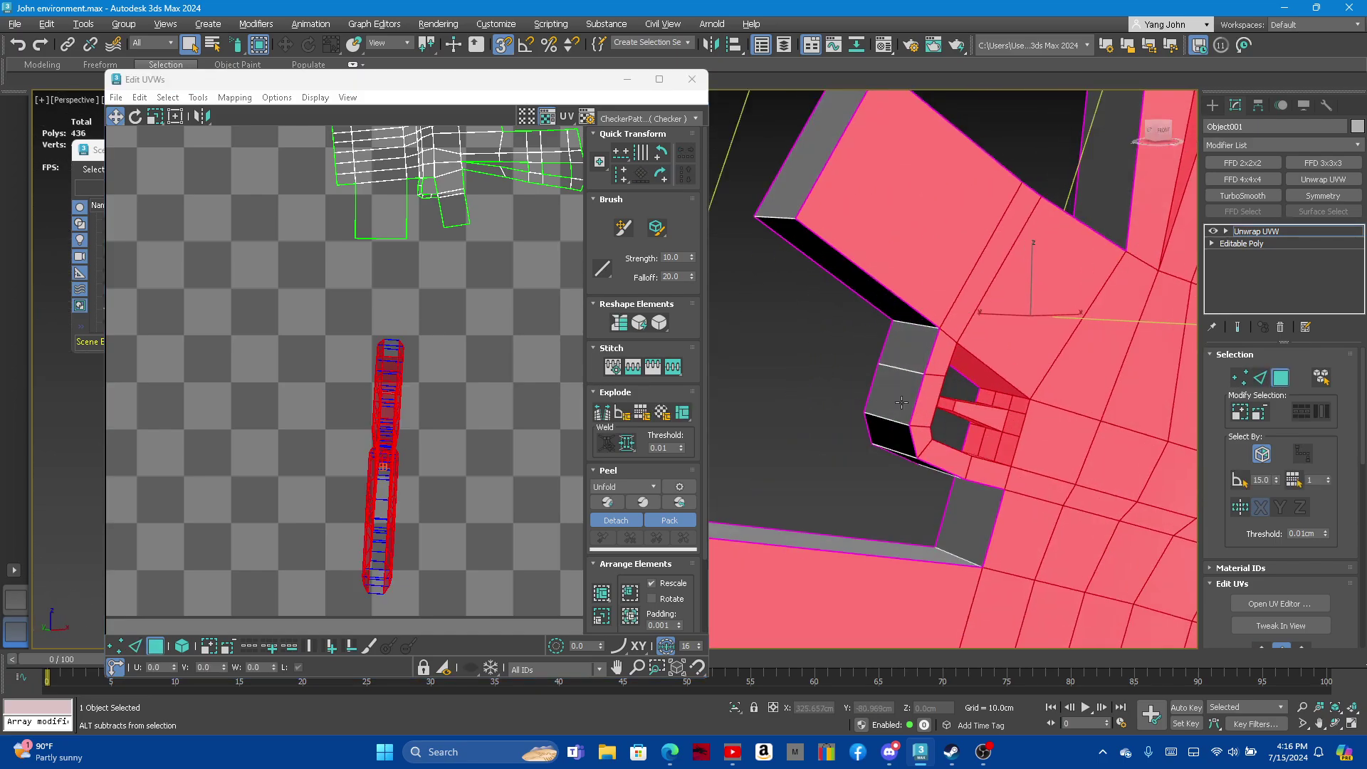
scroll(832, 394, "up", 3)
middle_click_drag(832, 393, 1107, 441, "alt")
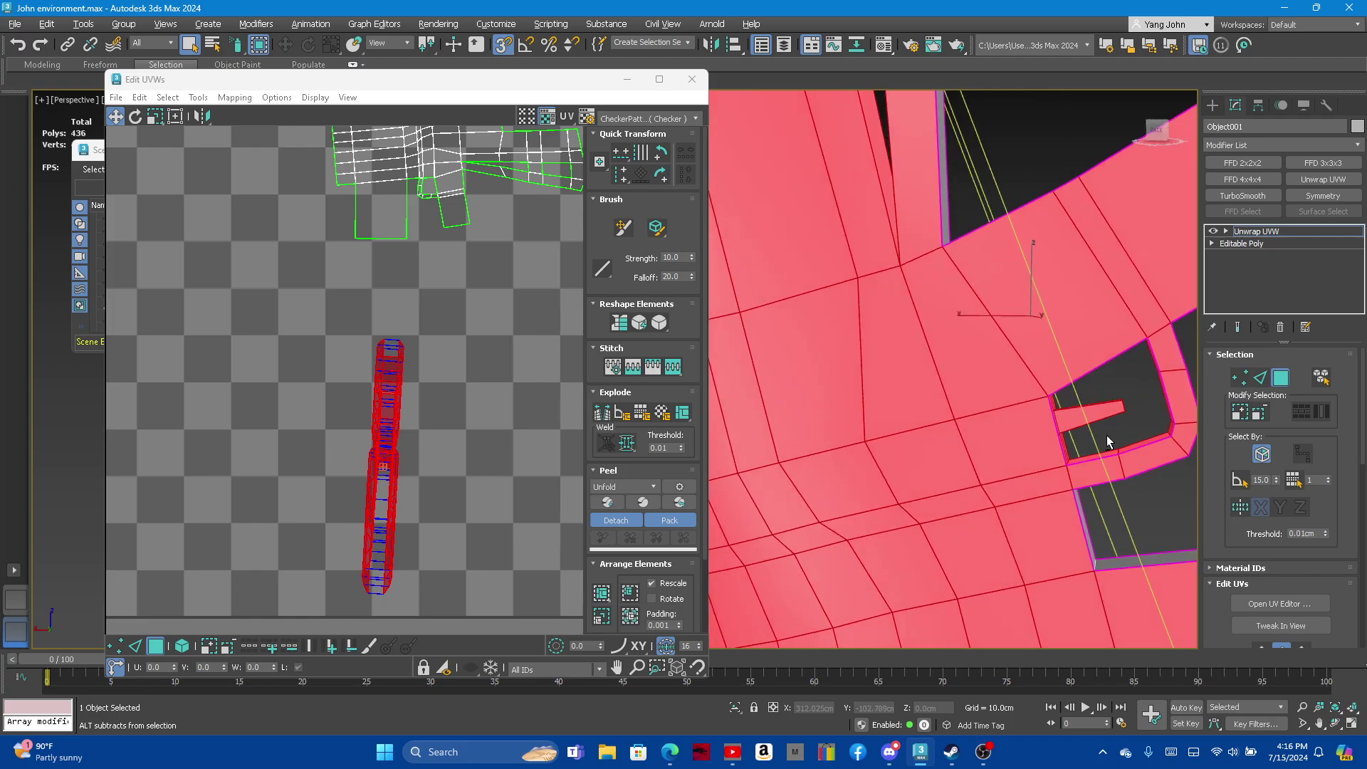
left_click(1135, 505)
scroll(1097, 463, "down", 4)
scroll(1047, 427, "down", 3)
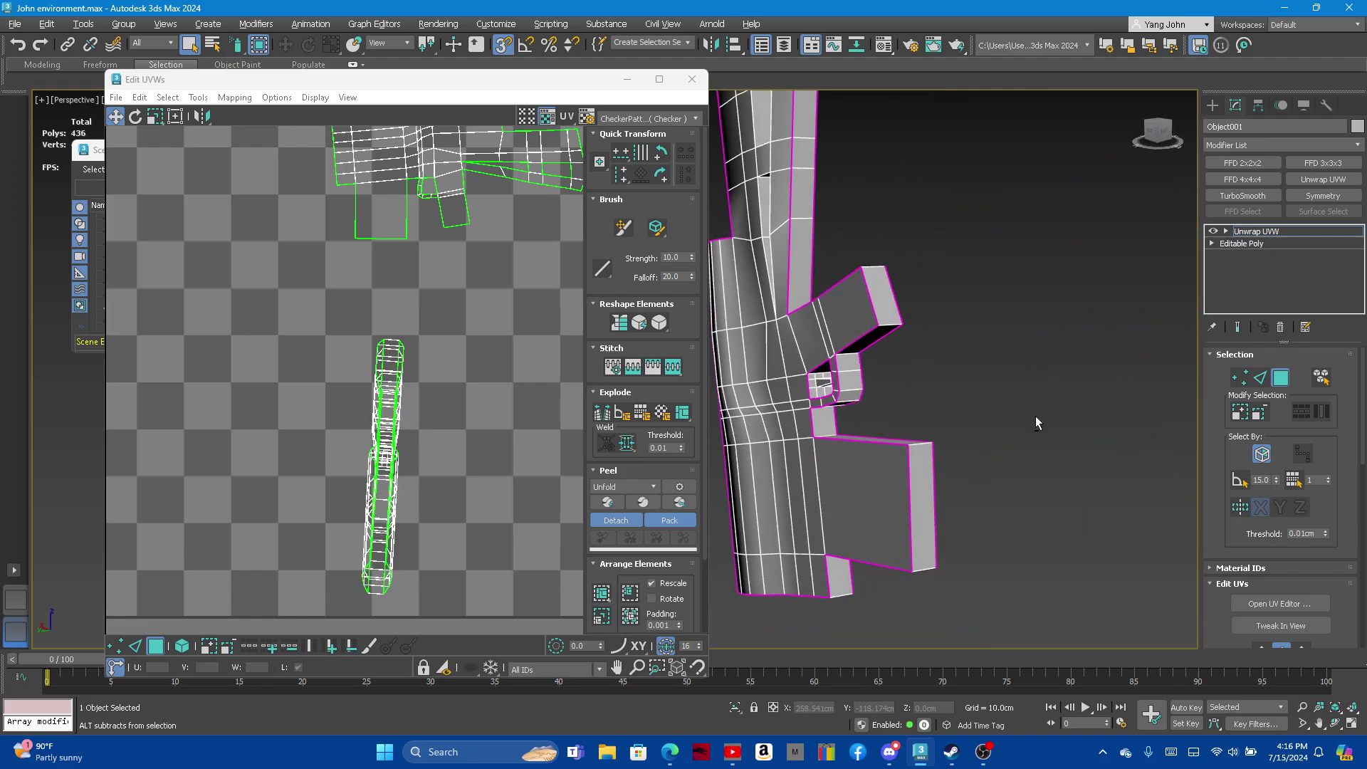
scroll(1044, 420, "down", 2)
mouse_move(1053, 417)
middle_mouse_down("alt")
mouse_move(1015, 396)
mouse_move(860, 383)
mouse_move(862, 399)
mouse_move(1103, 430)
middle_mouse_up("alt")
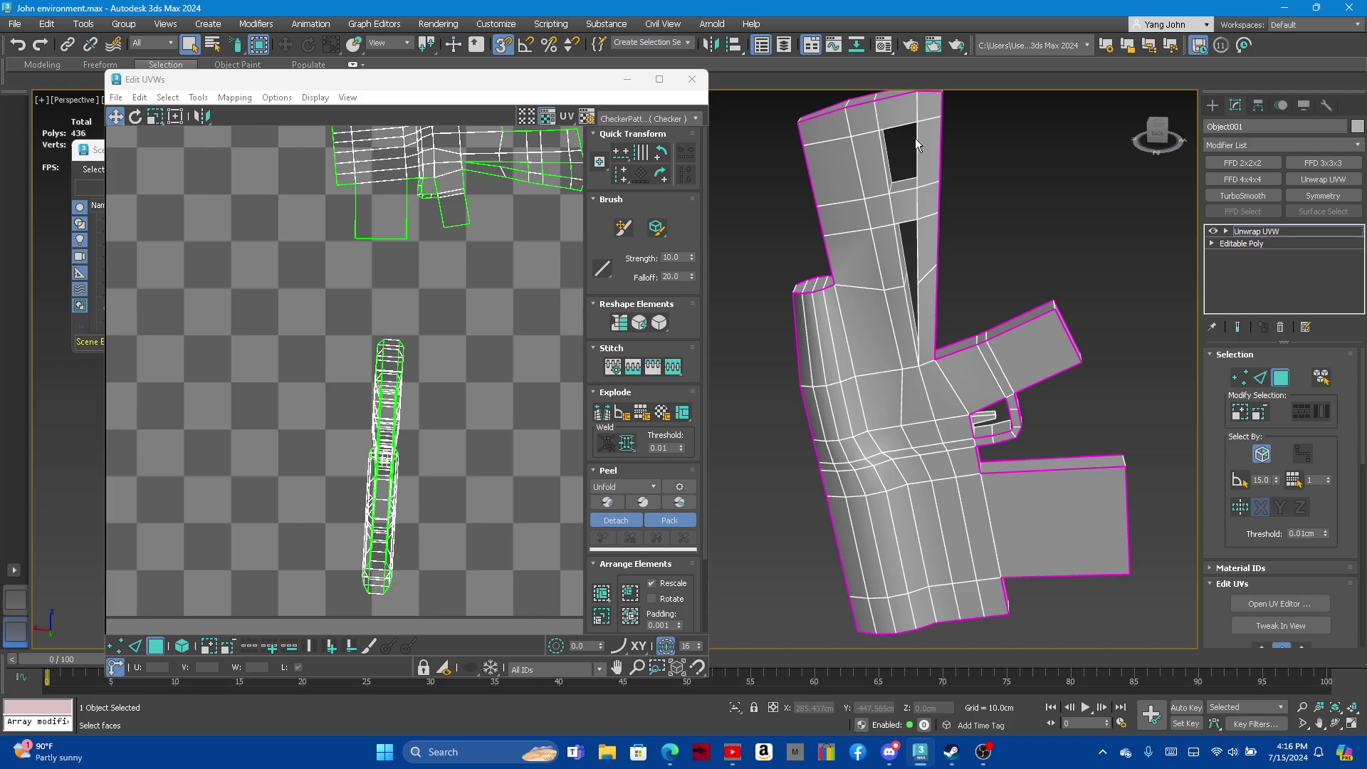
scroll(916, 139, "up", 5)
In edge mode, select the upper slot's left, bottom, right and top edges
left_click(1261, 377)
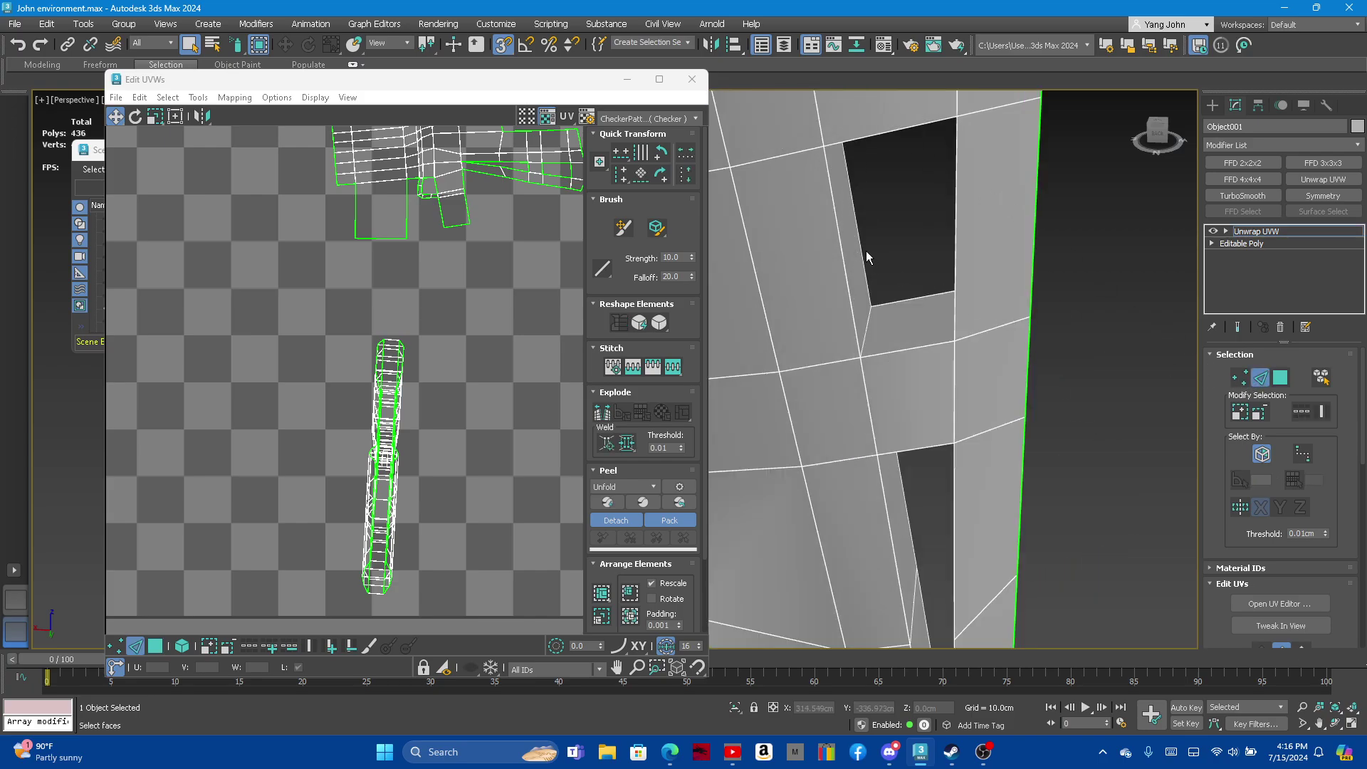
left_click(844, 257)
left_click(897, 352, "ctrl")
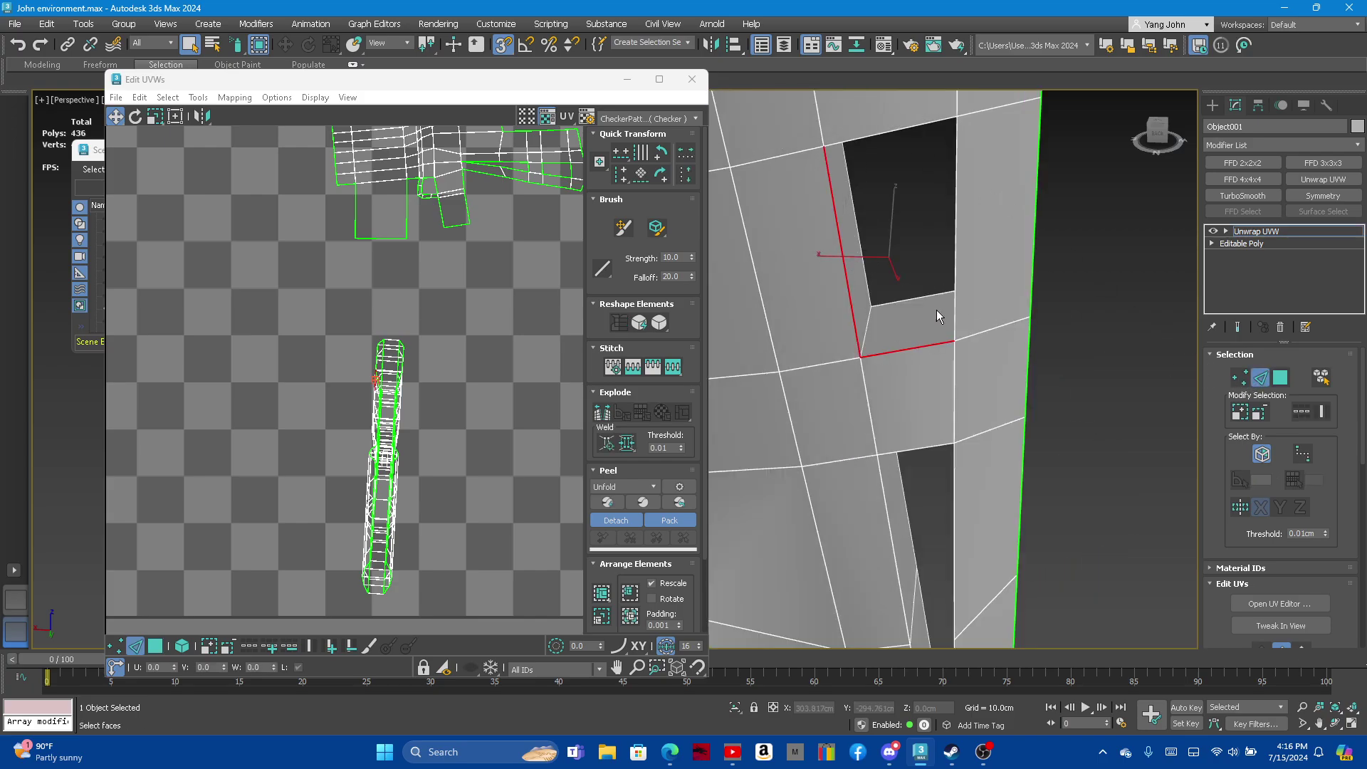
left_click(954, 284, "ctrl")
left_click(869, 137, "ctrl")
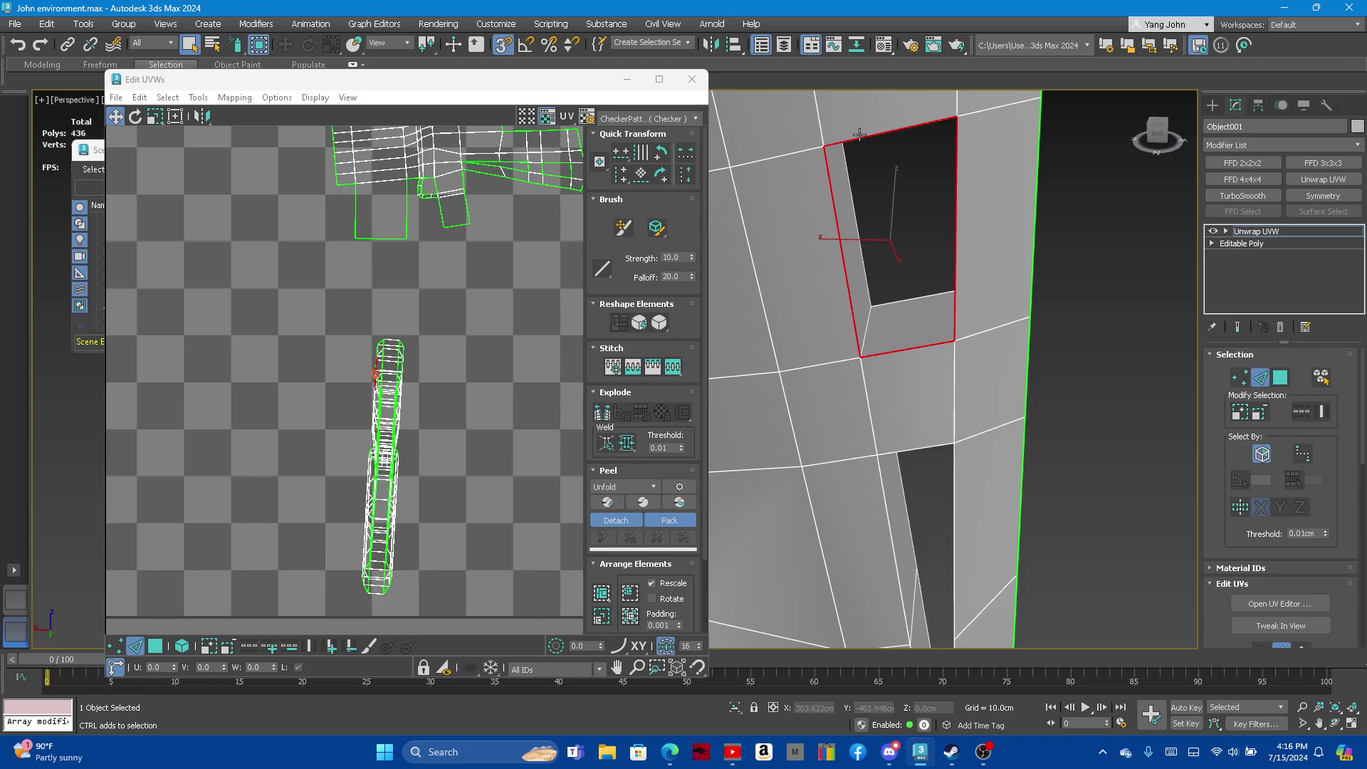
Add the lower gap's edges near the trigger area to the edge selection
scroll(853, 165, "down", 5)
mouse_move(853, 165)
middle_mouse_down("alt")
mouse_move(864, 379)
mouse_move(862, 304)
middle_mouse_up("alt")
scroll(861, 305, "up", 5)
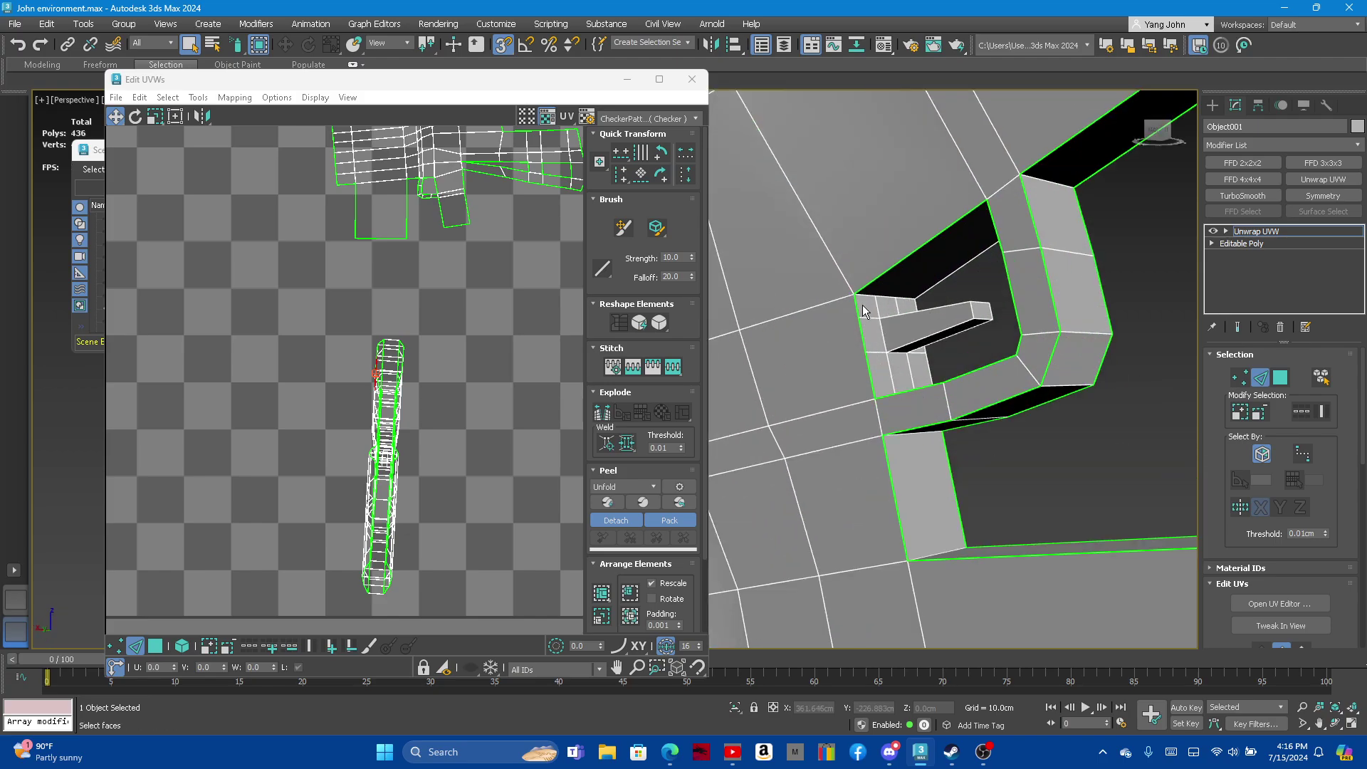
scroll(1016, 403, "down", 1)
scroll(1016, 403, "down", 4)
scroll(1009, 199, "up", 5)
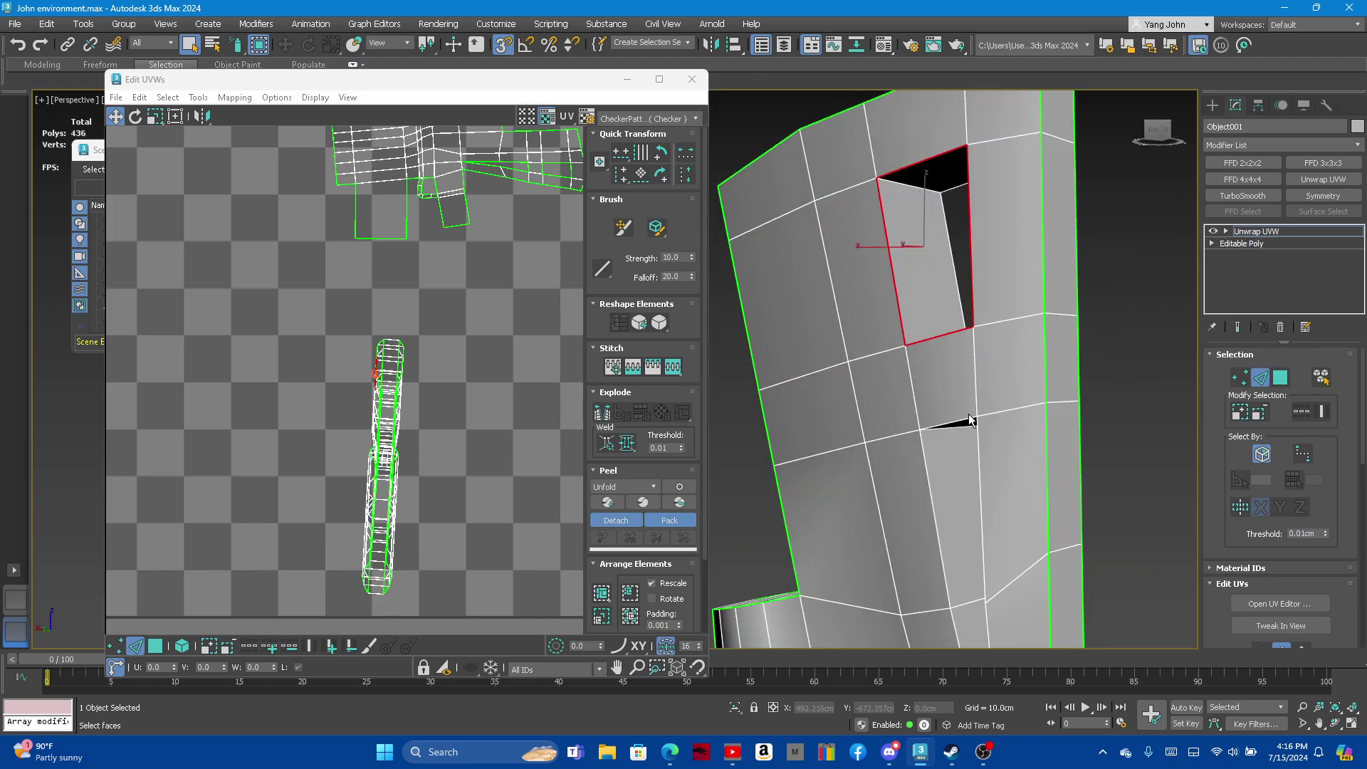
left_click(923, 454, "ctrl")
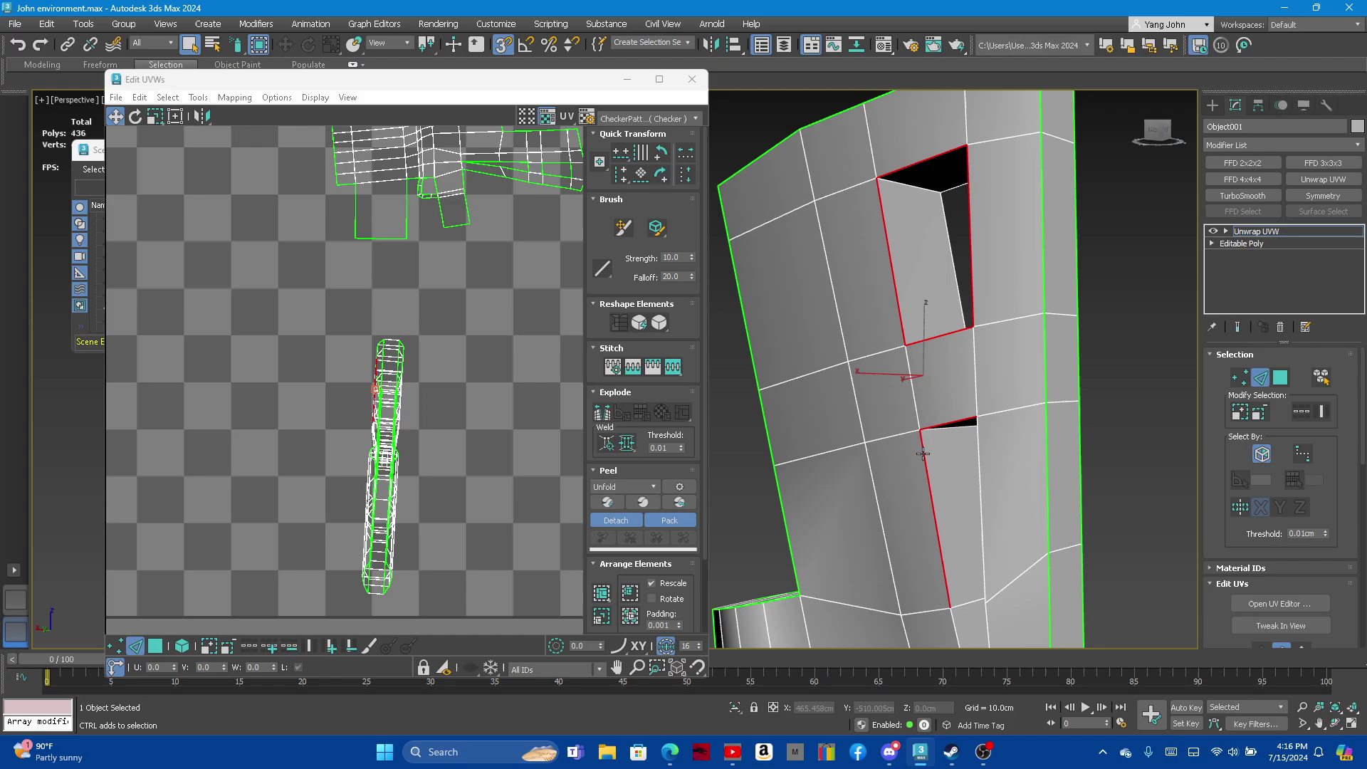
left_click(981, 454, "ctrl")
middle_click_drag(981, 454, 981, 320)
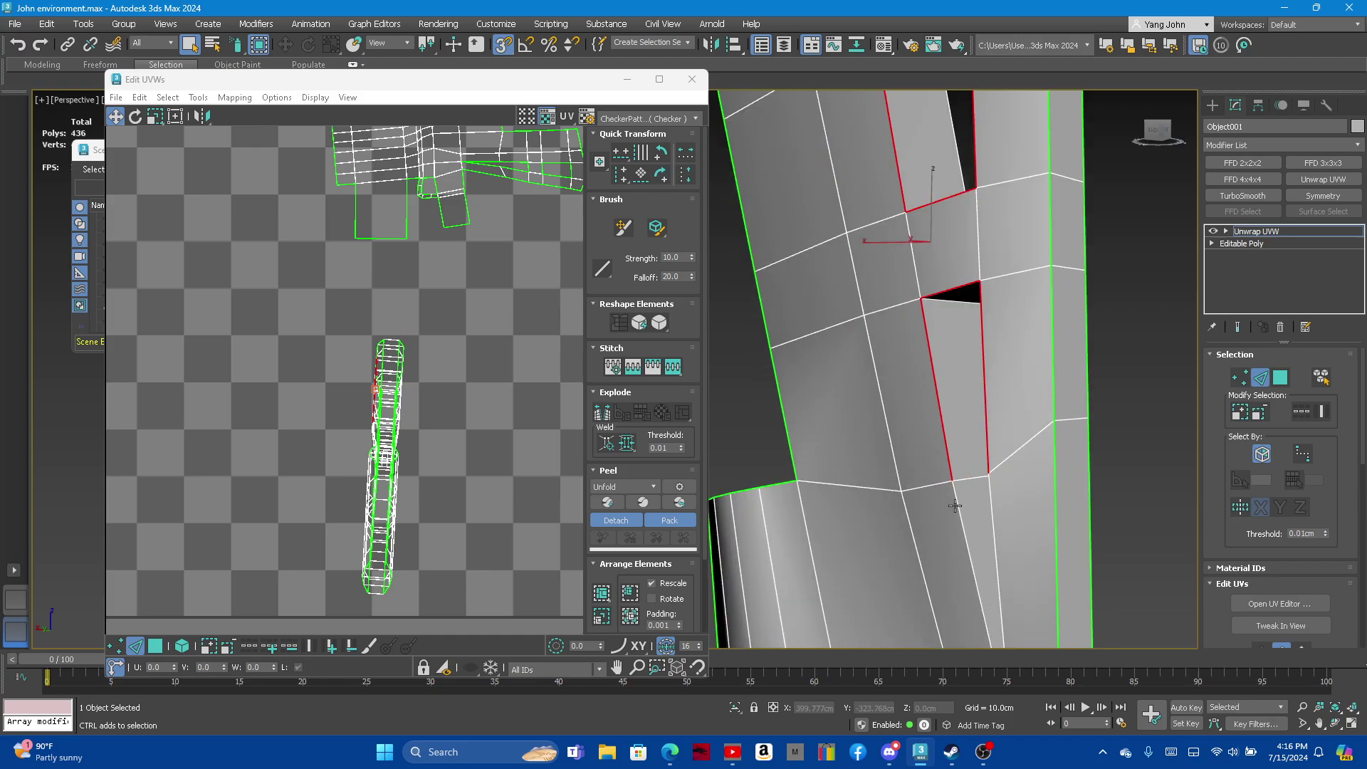
left_click(970, 503, "ctrl")
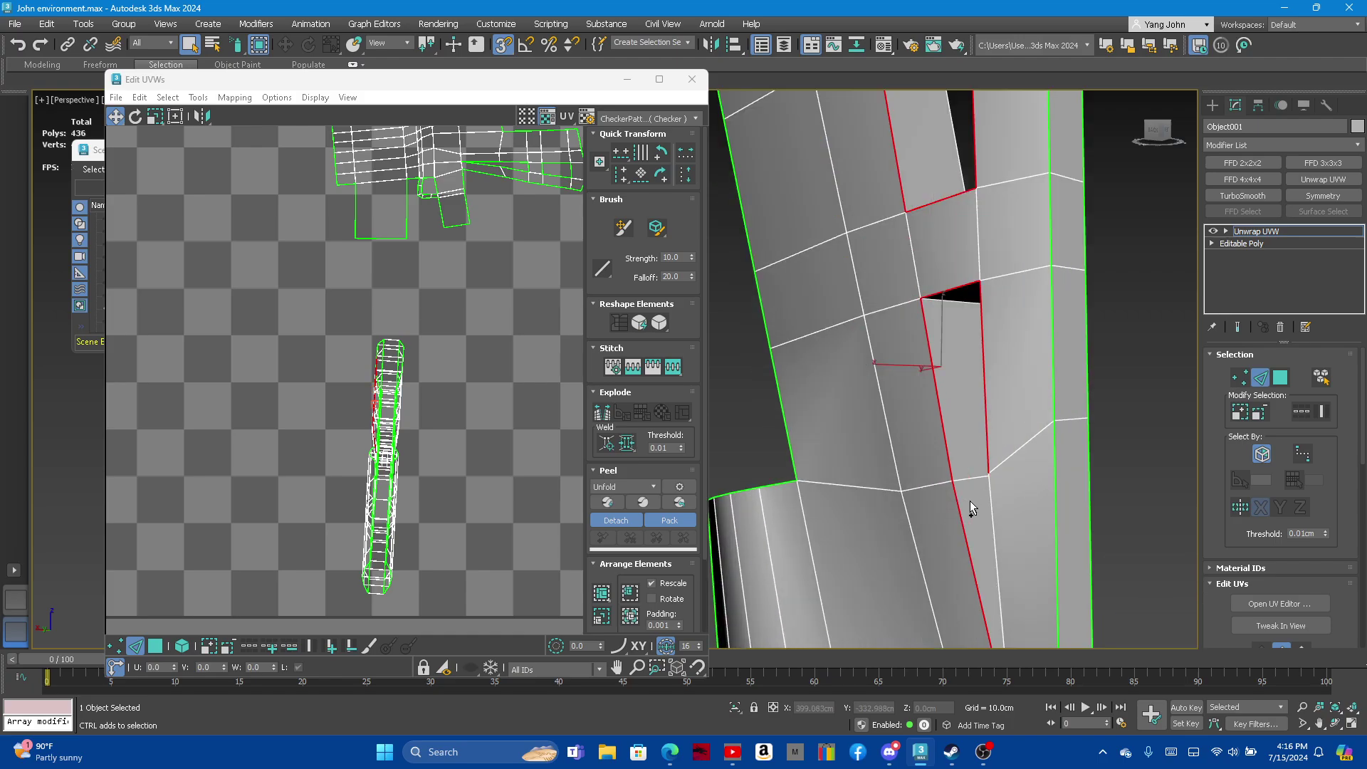
Target Weld the selected slot seam edges, then select a face of the gun
right_click(383, 396)
left_click(375, 422)
scroll(877, 404, "down", 4)
scroll(877, 404, "up", 2)
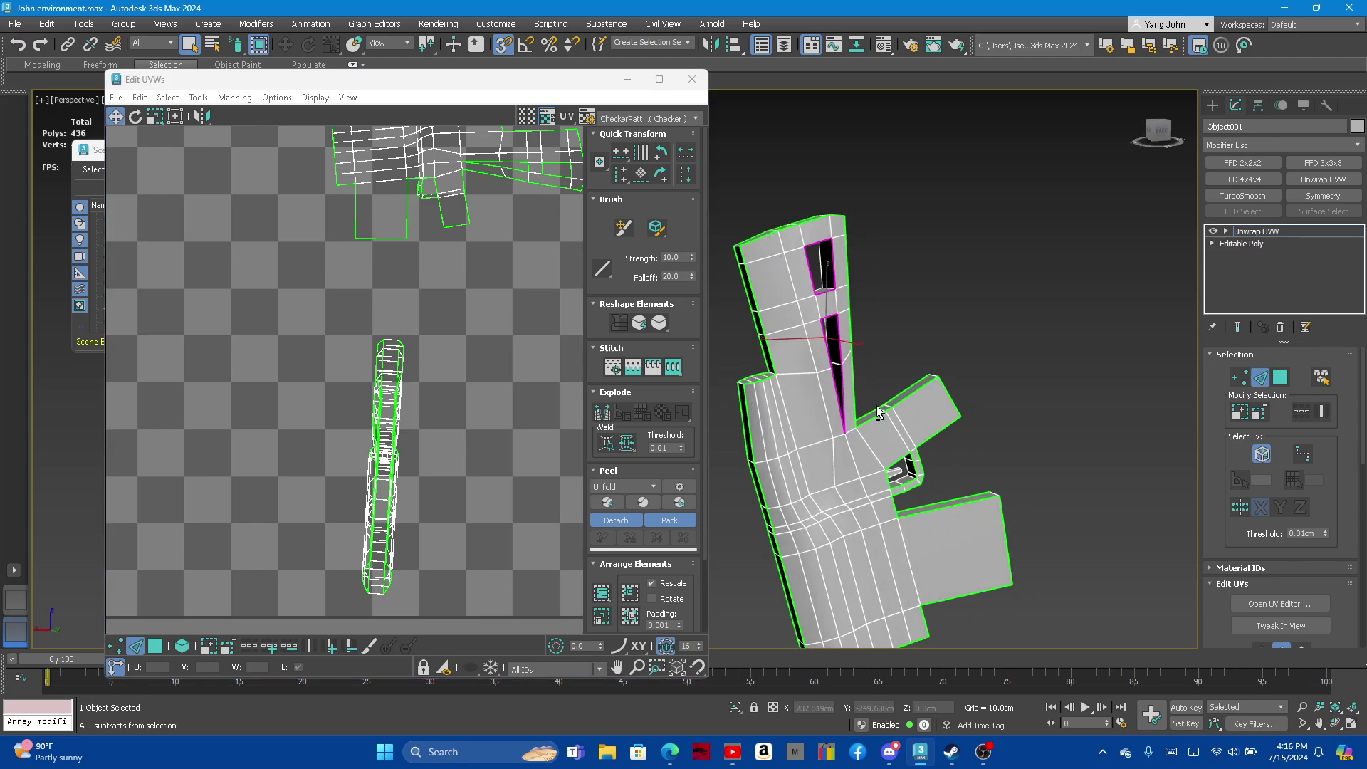
scroll(818, 365, "up", 2)
scroll(818, 364, "up", 2)
scroll(839, 455, "down", 3)
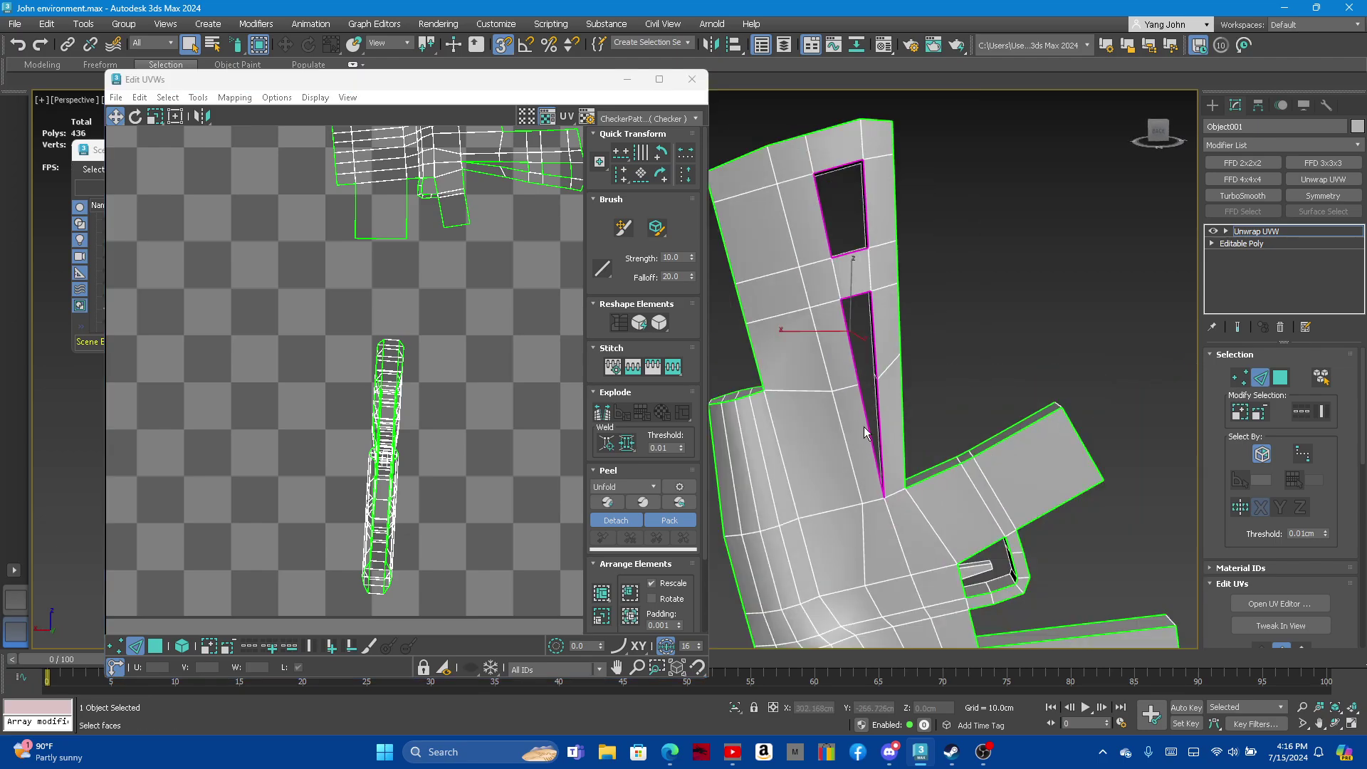
middle_click_drag(865, 426, 859, 415, "alt")
left_click(1280, 378)
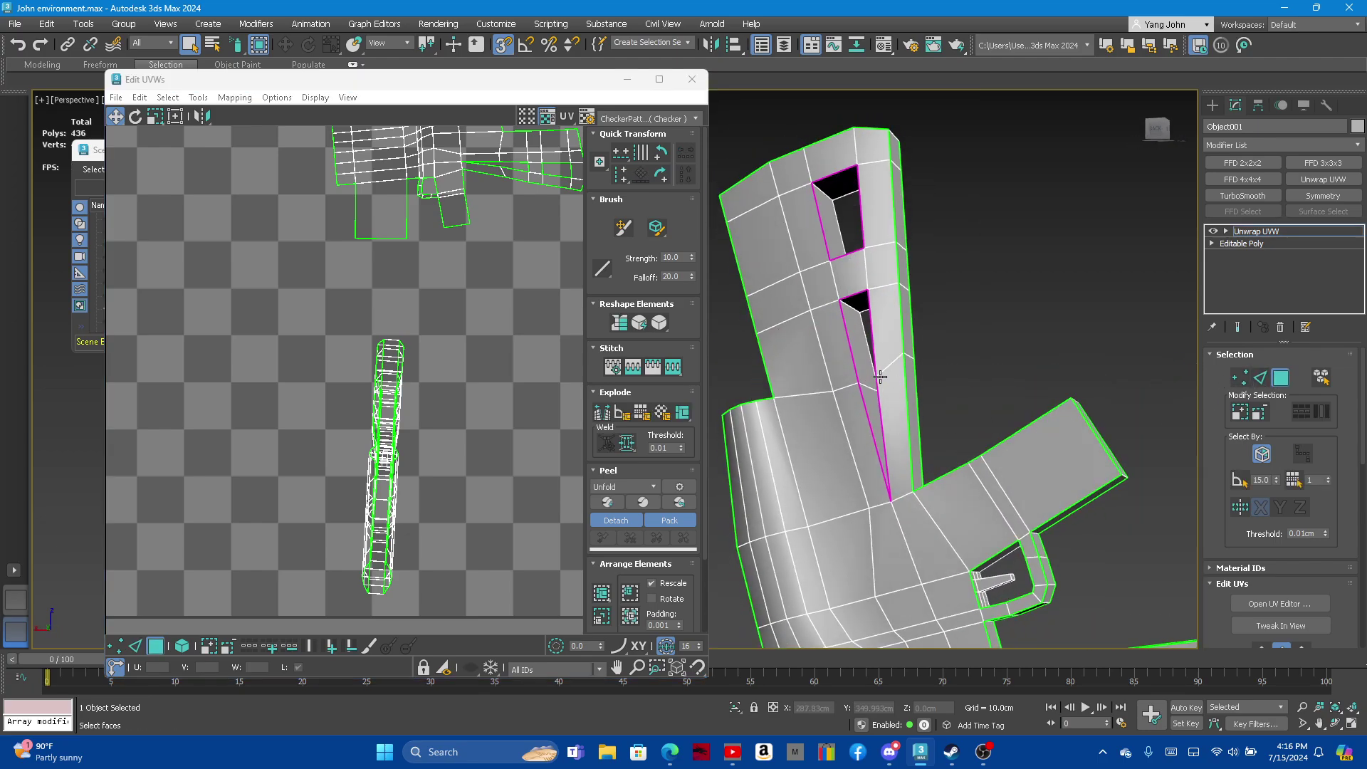
left_click(794, 357)
Select the gun-shaped UV shell's connected faces and move the shell to the left
key("ctrl+a")
mouse_move(794, 356)
middle_mouse_down("alt")
mouse_move(750, 378)
mouse_move(396, 340)
middle_mouse_up("alt")
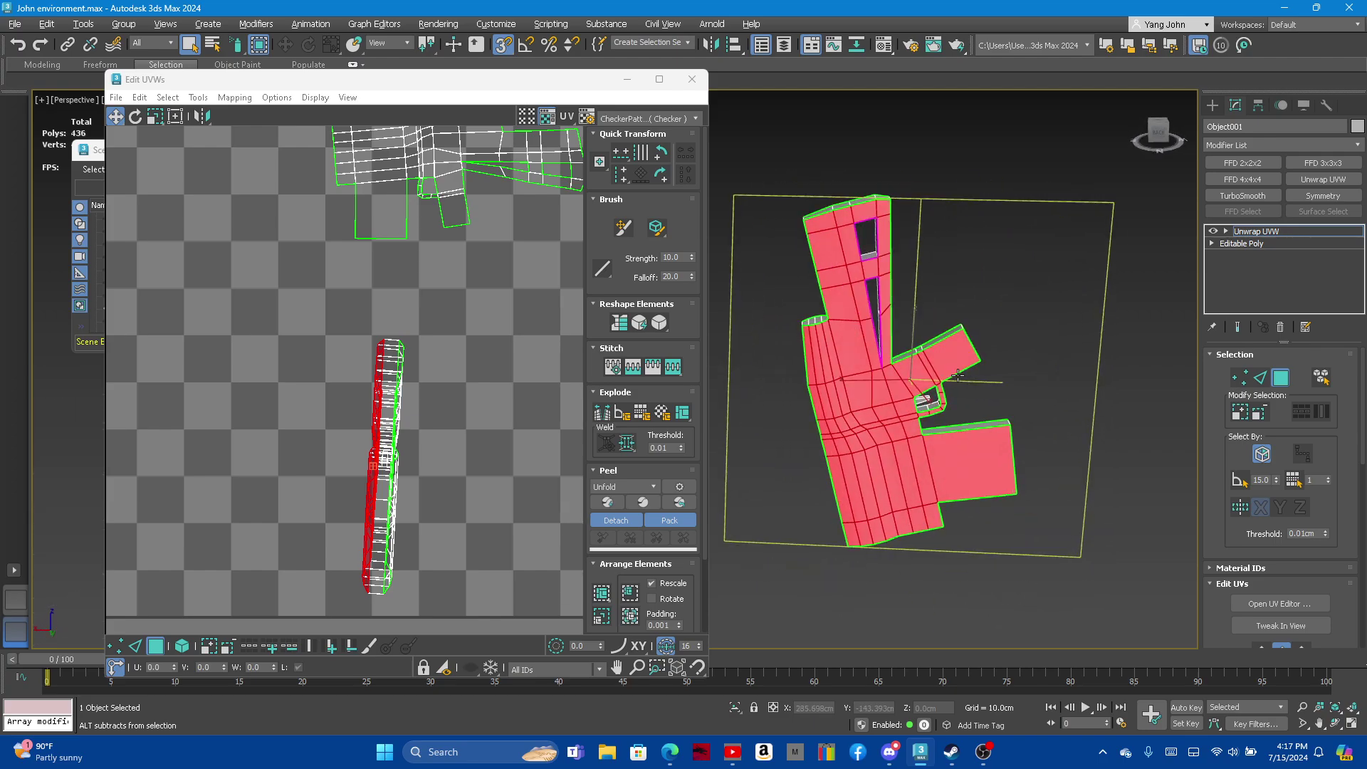
left_click(358, 401)
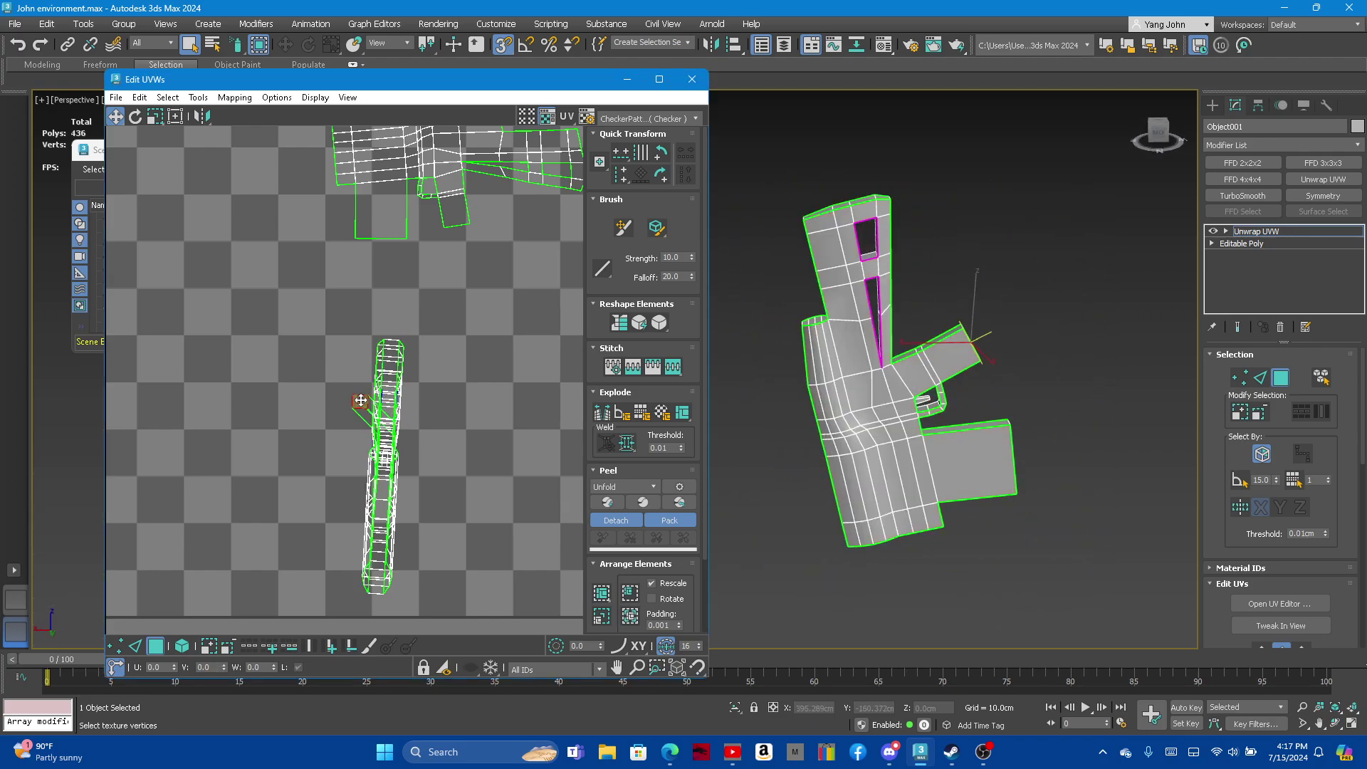
left_click(388, 396)
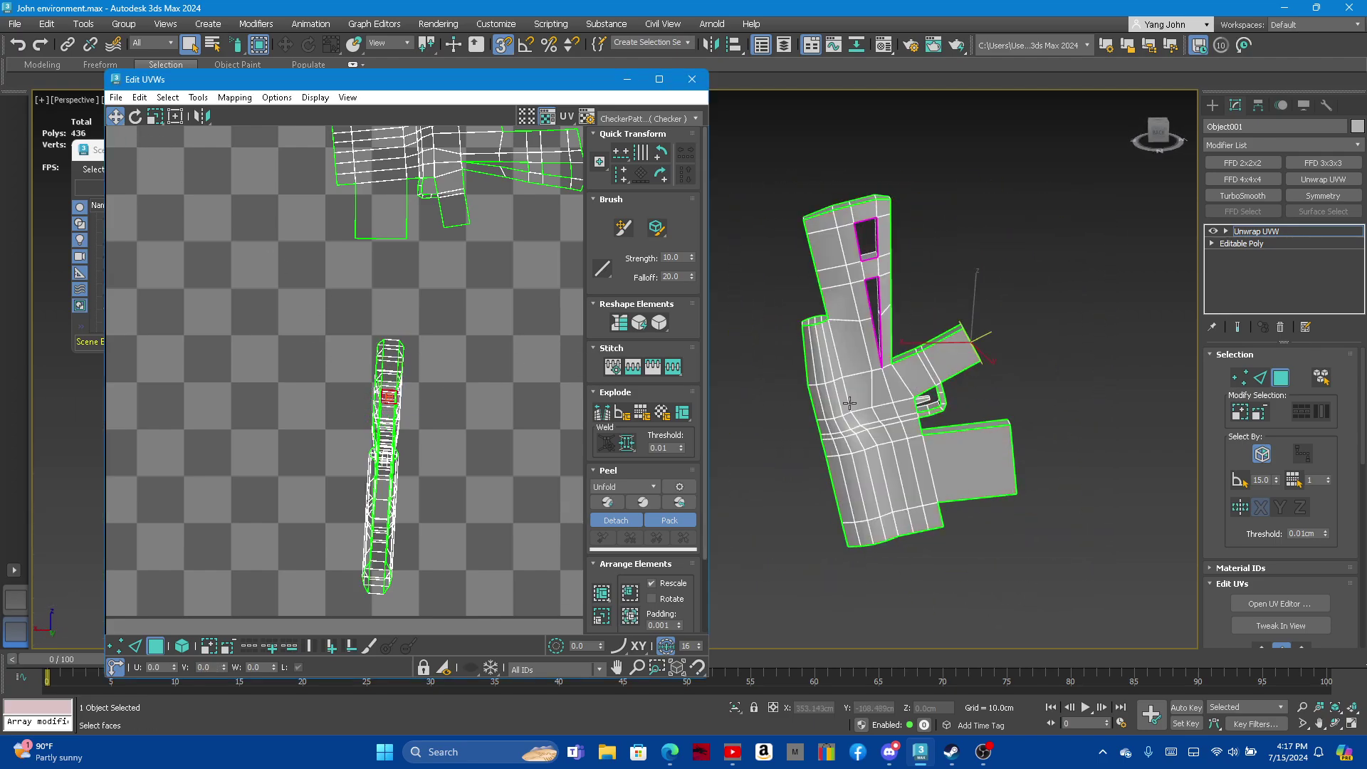
left_click(997, 288)
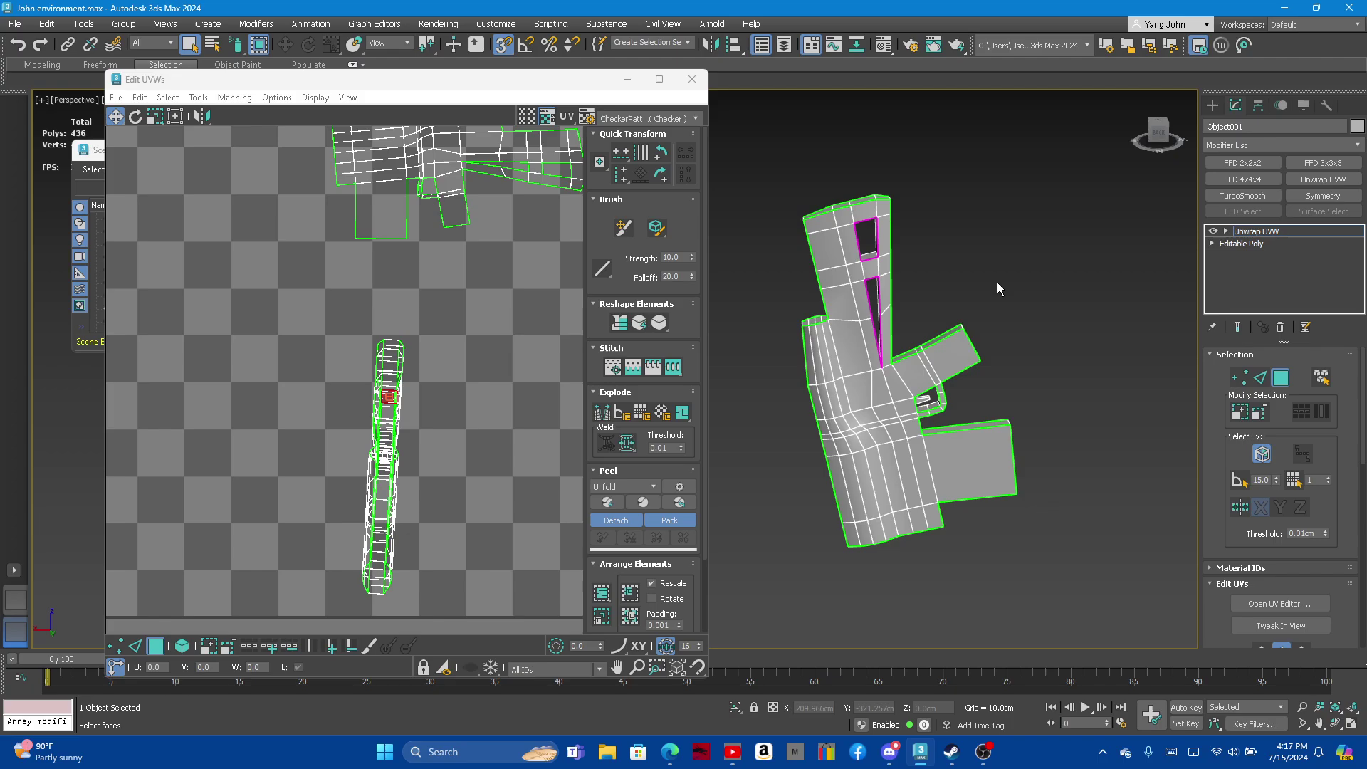
scroll(854, 278, "up", 3)
double_click(837, 282)
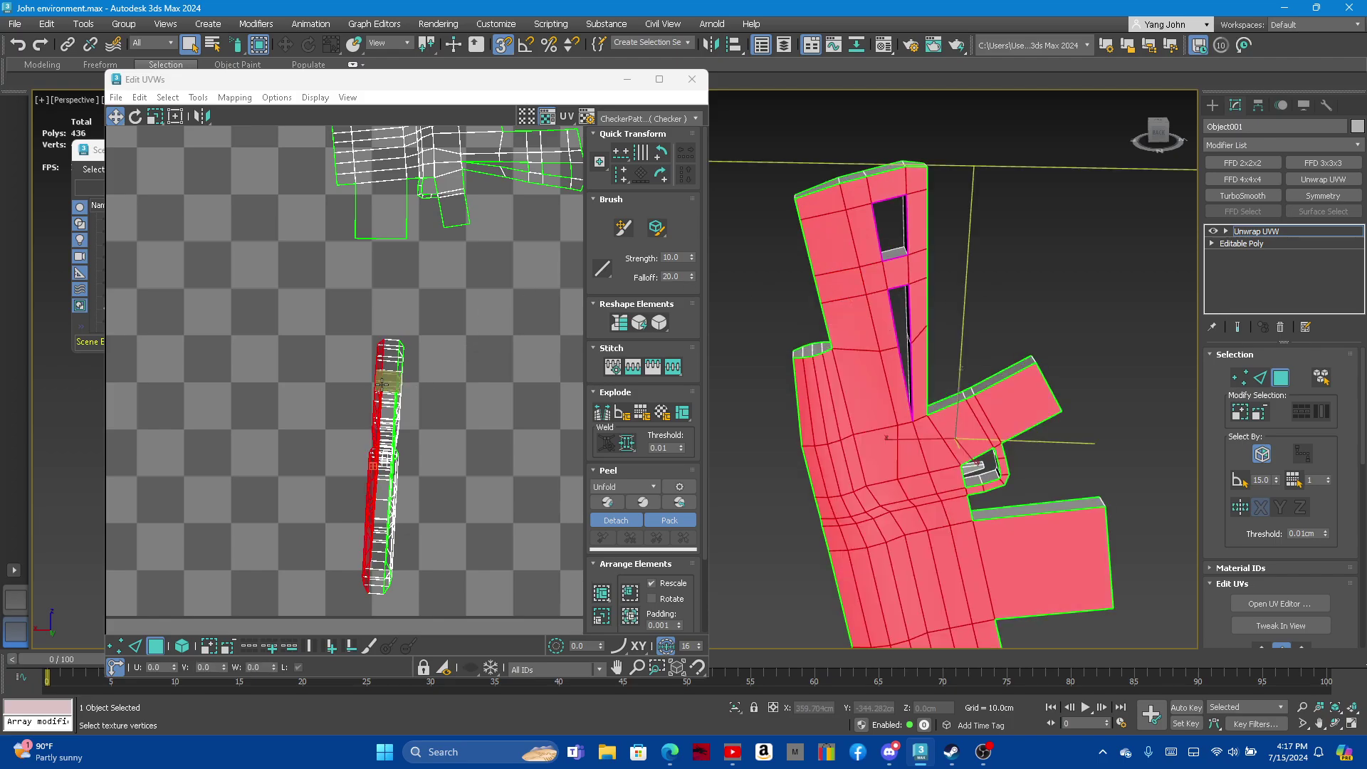
left_click_drag(376, 399, 242, 377)
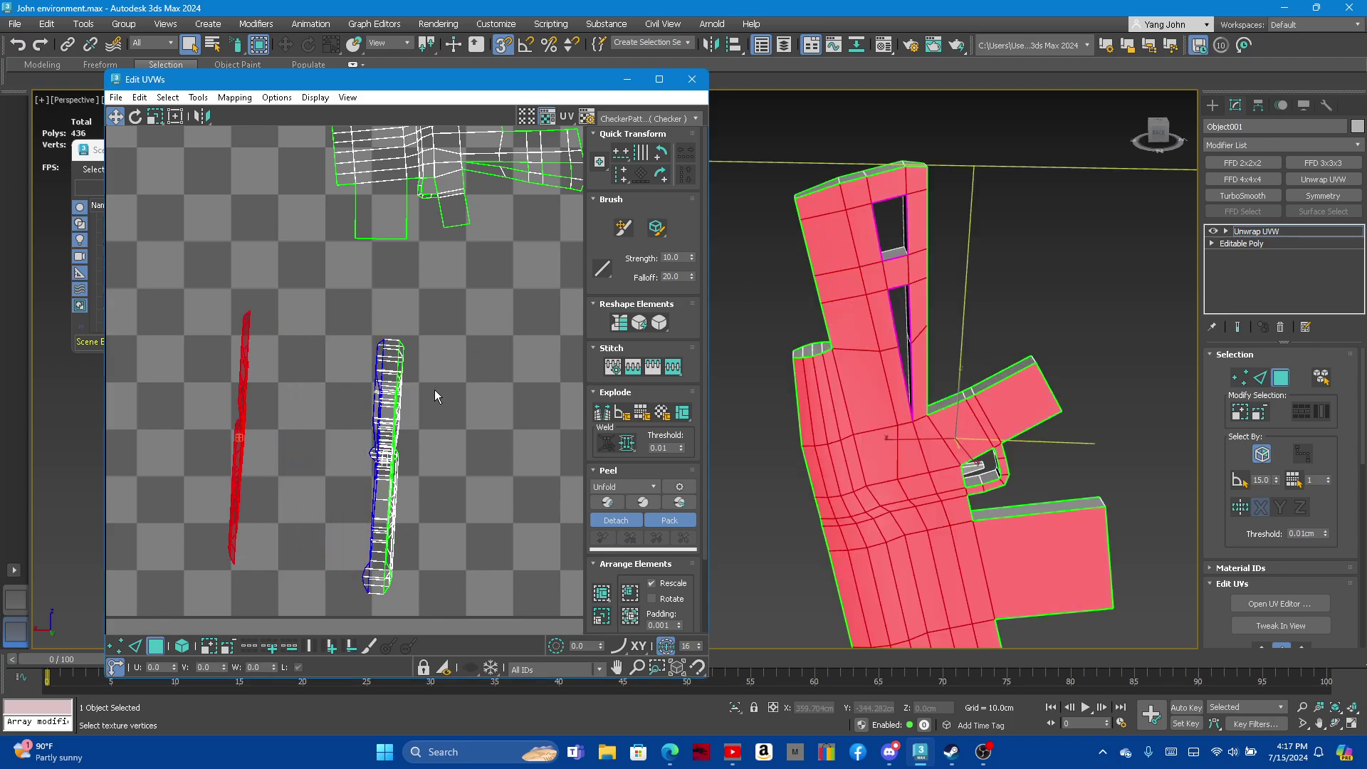
Relax the gun-shaped shell, finishing with a 500-iteration Relax
left_click(663, 324)
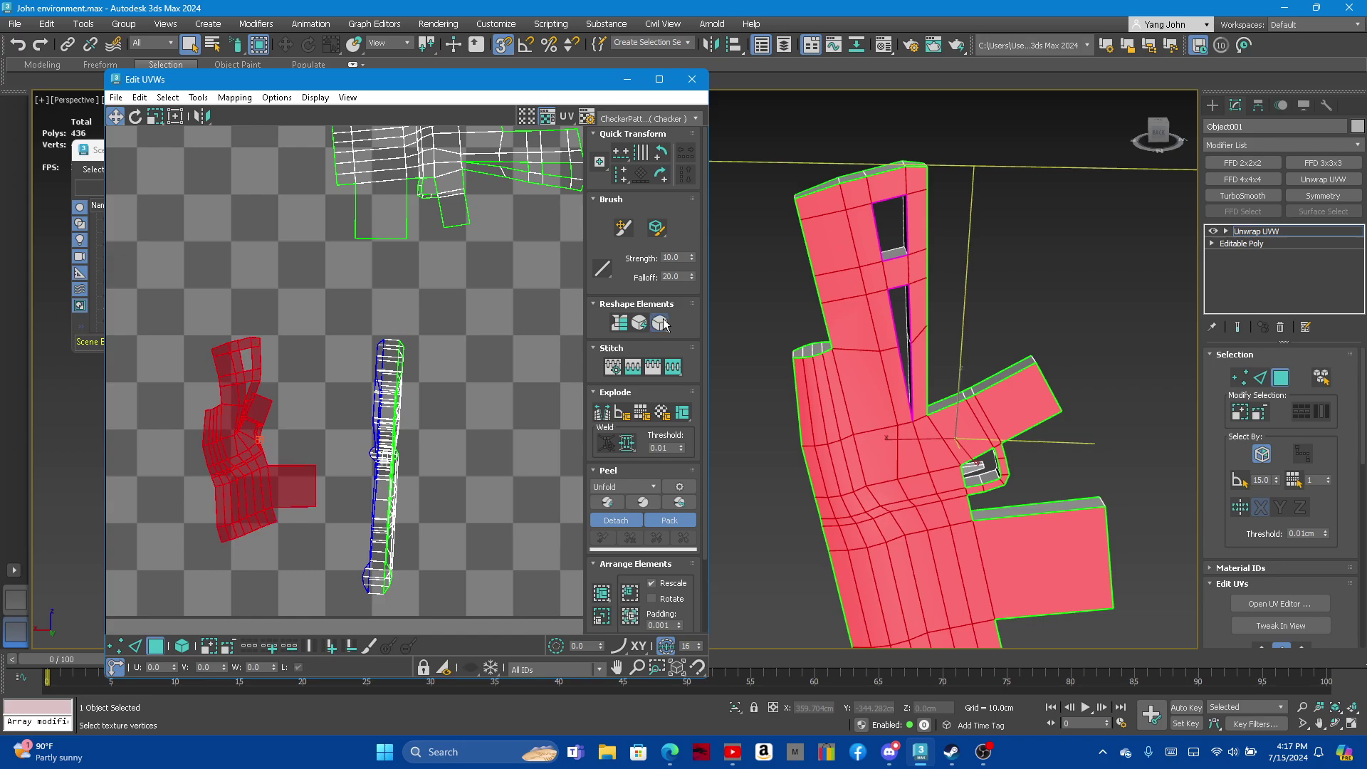
left_click(663, 324)
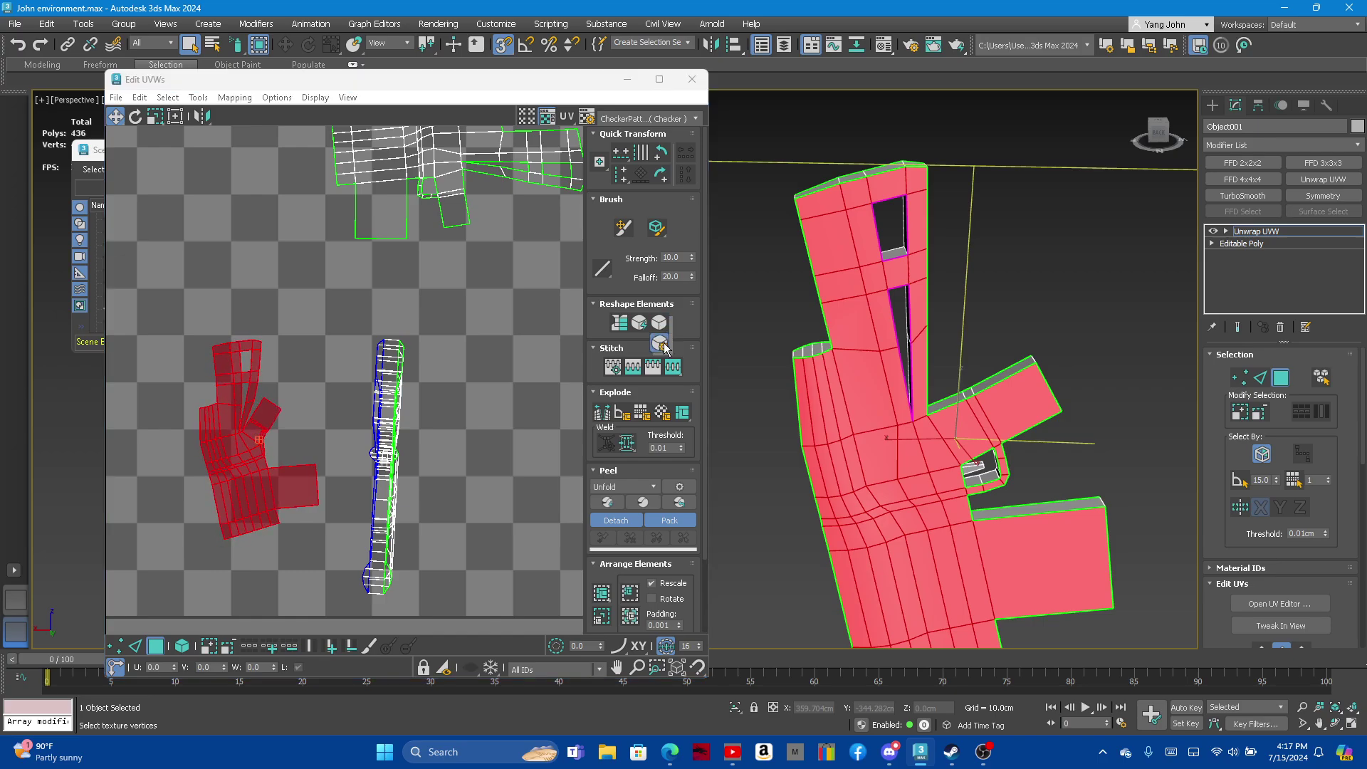
left_click(663, 324, "shift")
left_click(375, 553)
double_click(374, 553)
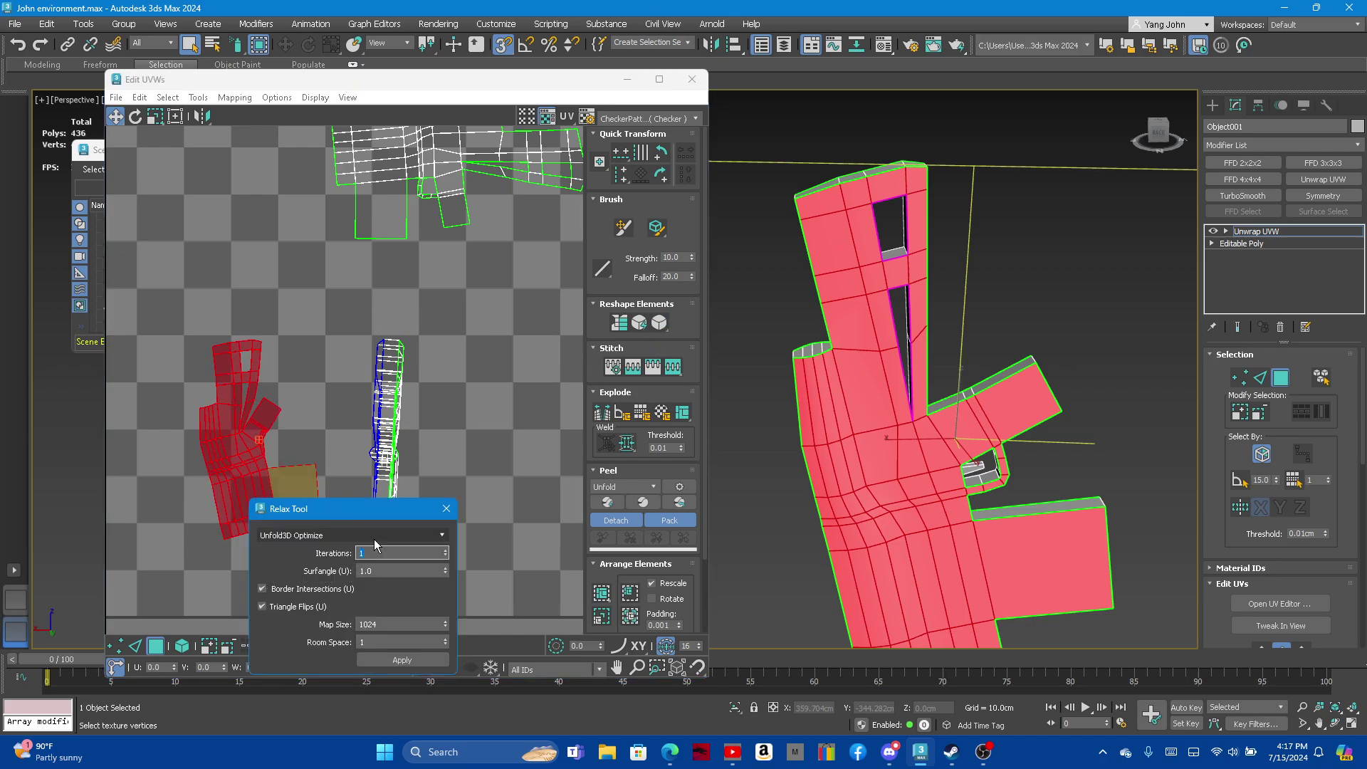
type("500")
left_click(403, 660)
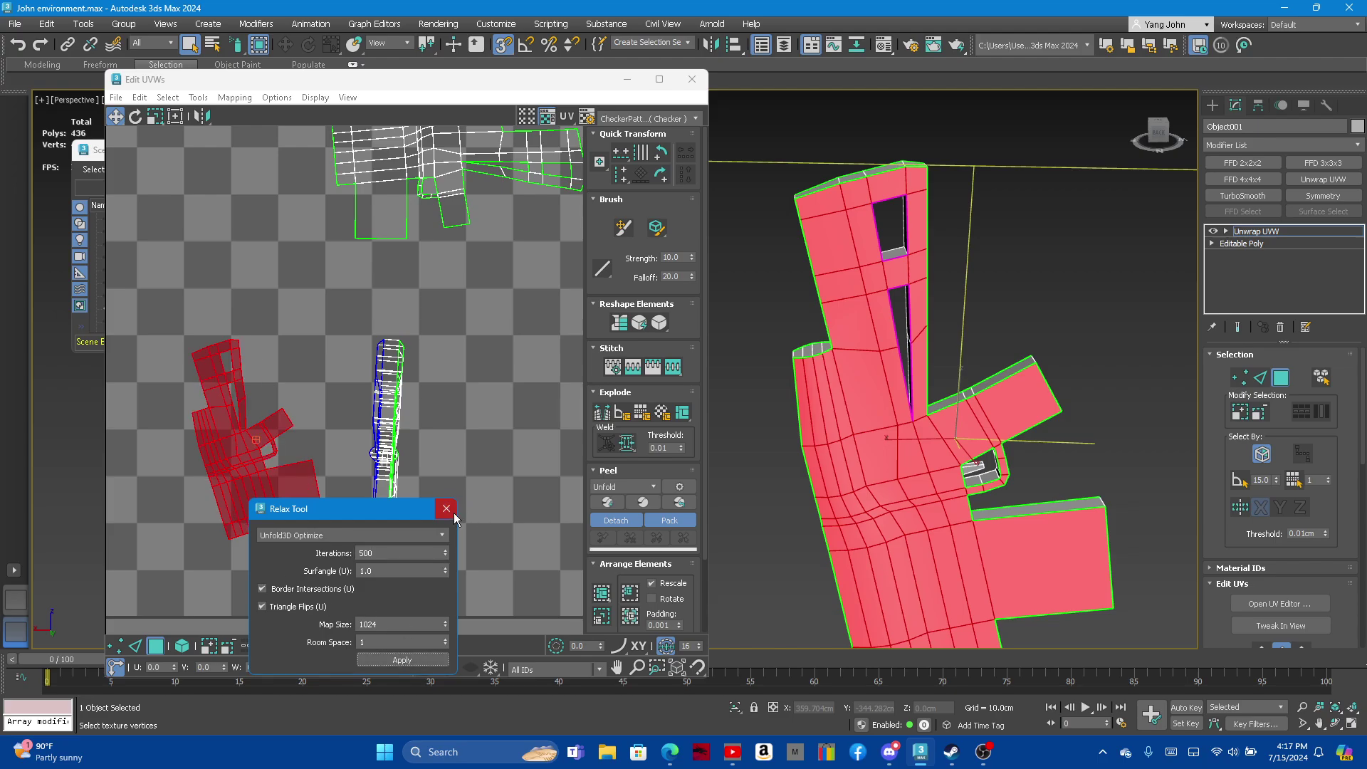
left_click(447, 508)
scroll(210, 460, "up", 2)
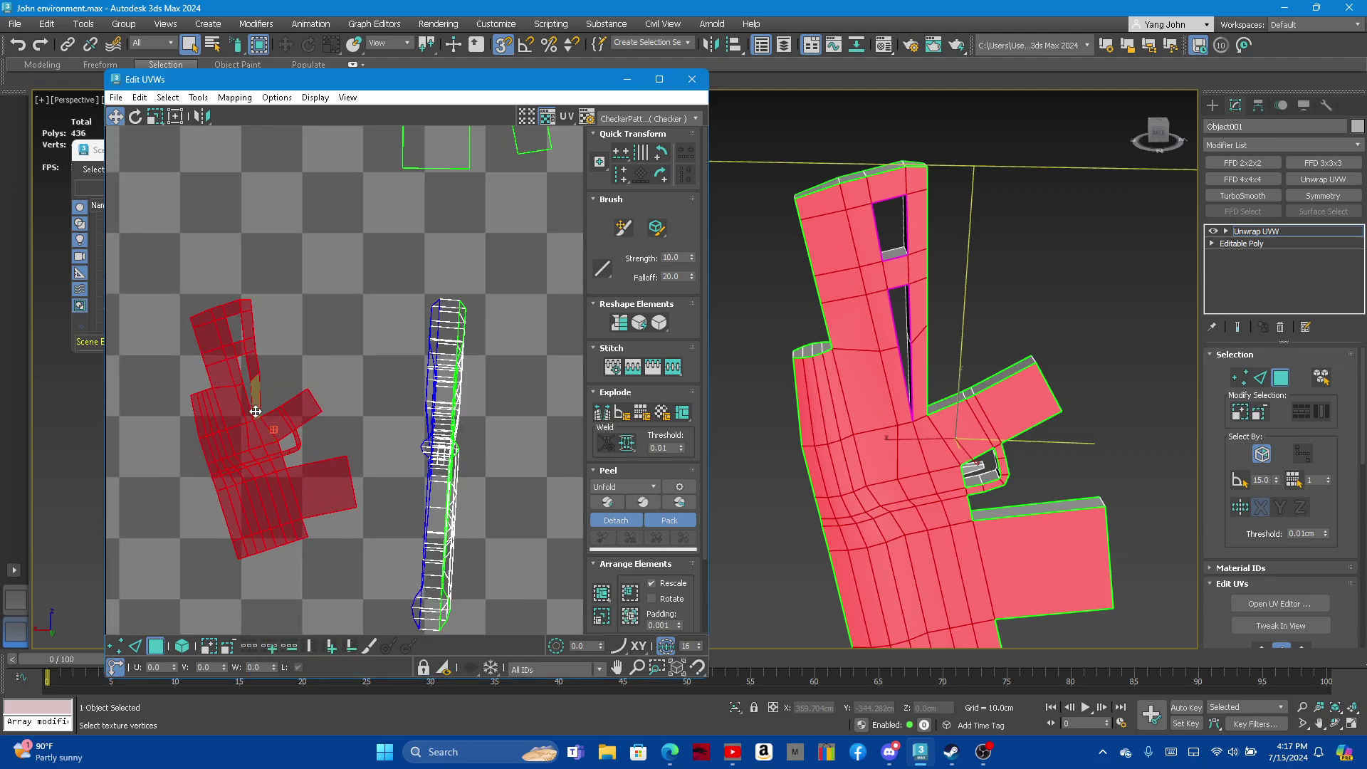
Rotate the gun-shaped island so it lies horizontally
left_click(135, 116)
scroll(361, 370, "down", 2)
scroll(361, 369, "down", 1)
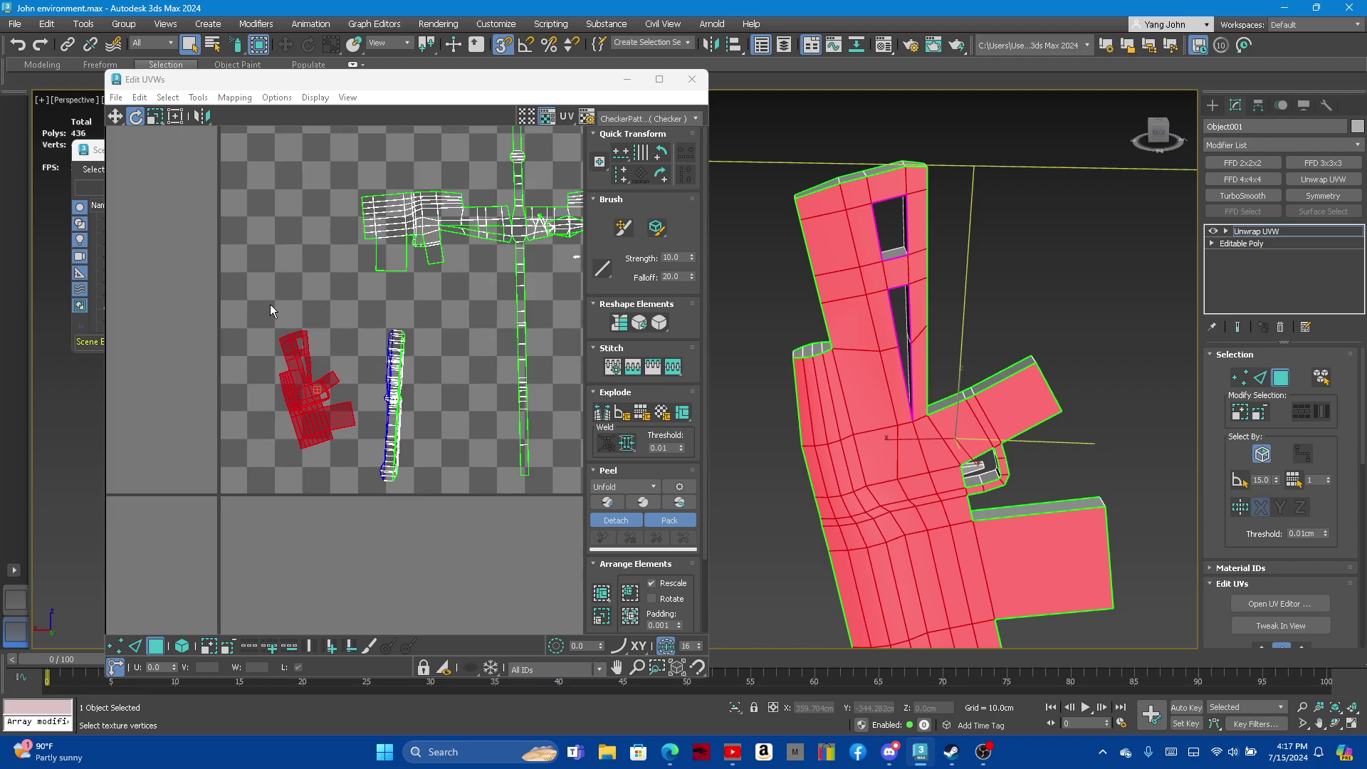
scroll(270, 305, "down", 1)
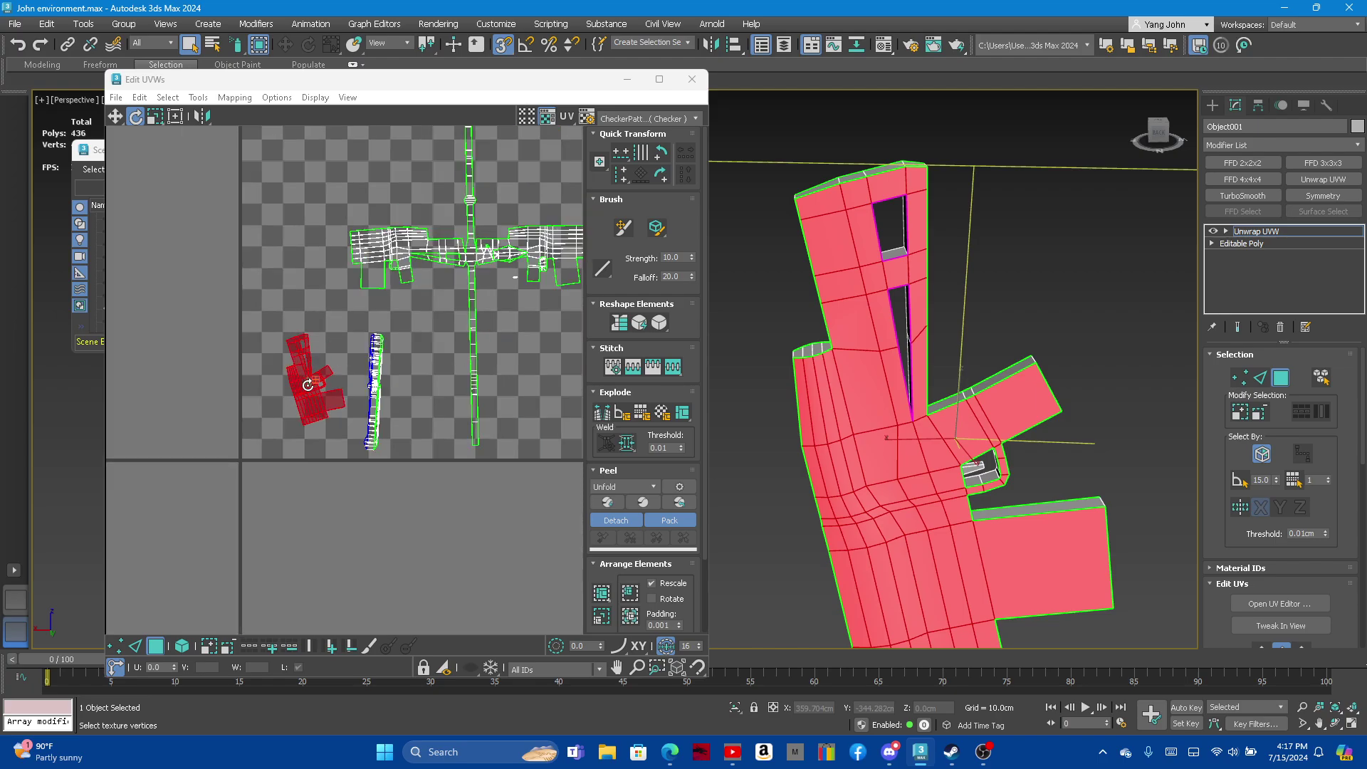
mouse_move(308, 386)
left_mouse_down()
mouse_move(335, 299)
mouse_move(295, 278)
mouse_move(287, 292)
left_mouse_up()
scroll(374, 356, "up", 2)
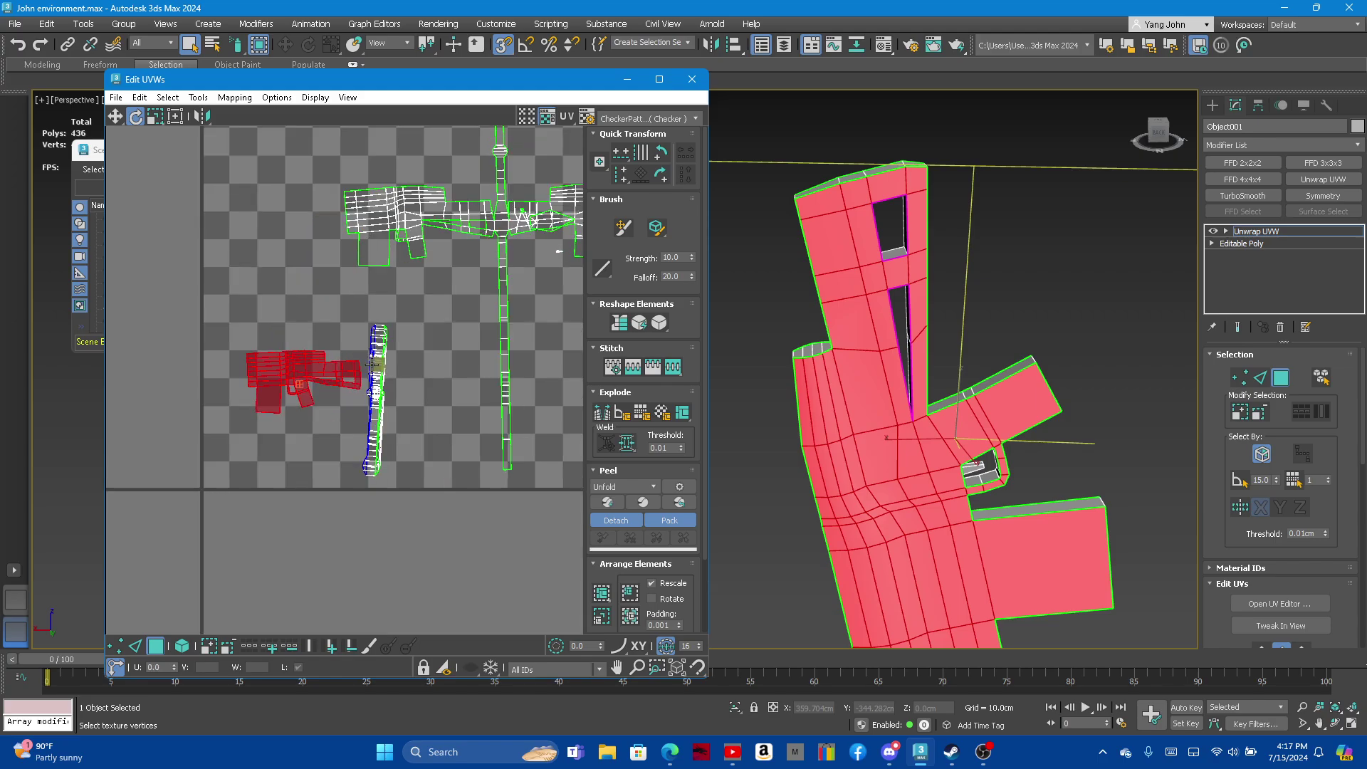
scroll(374, 356, "up", 2)
scroll(957, 436, "down", 3)
Select the narrow strip island and move it right, clear of the other islands
key("f")
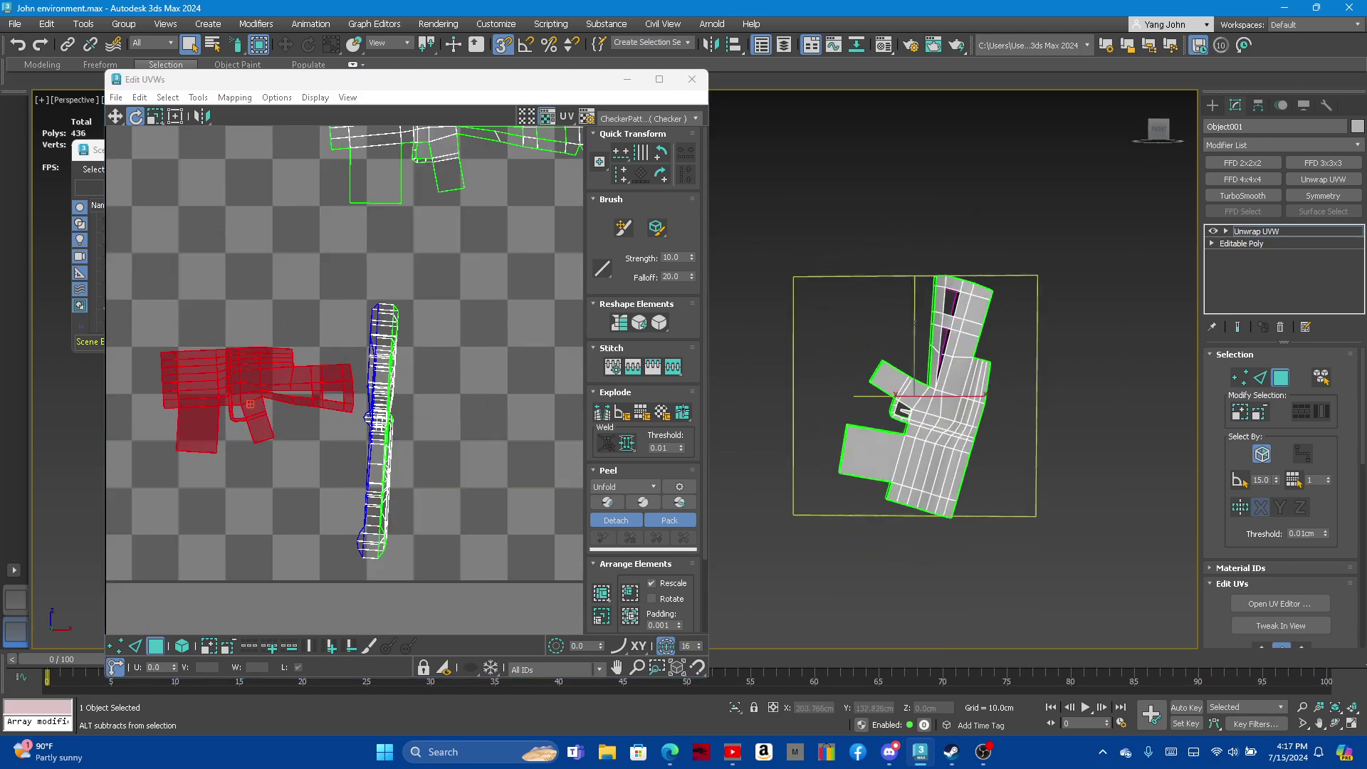
left_click(953, 426)
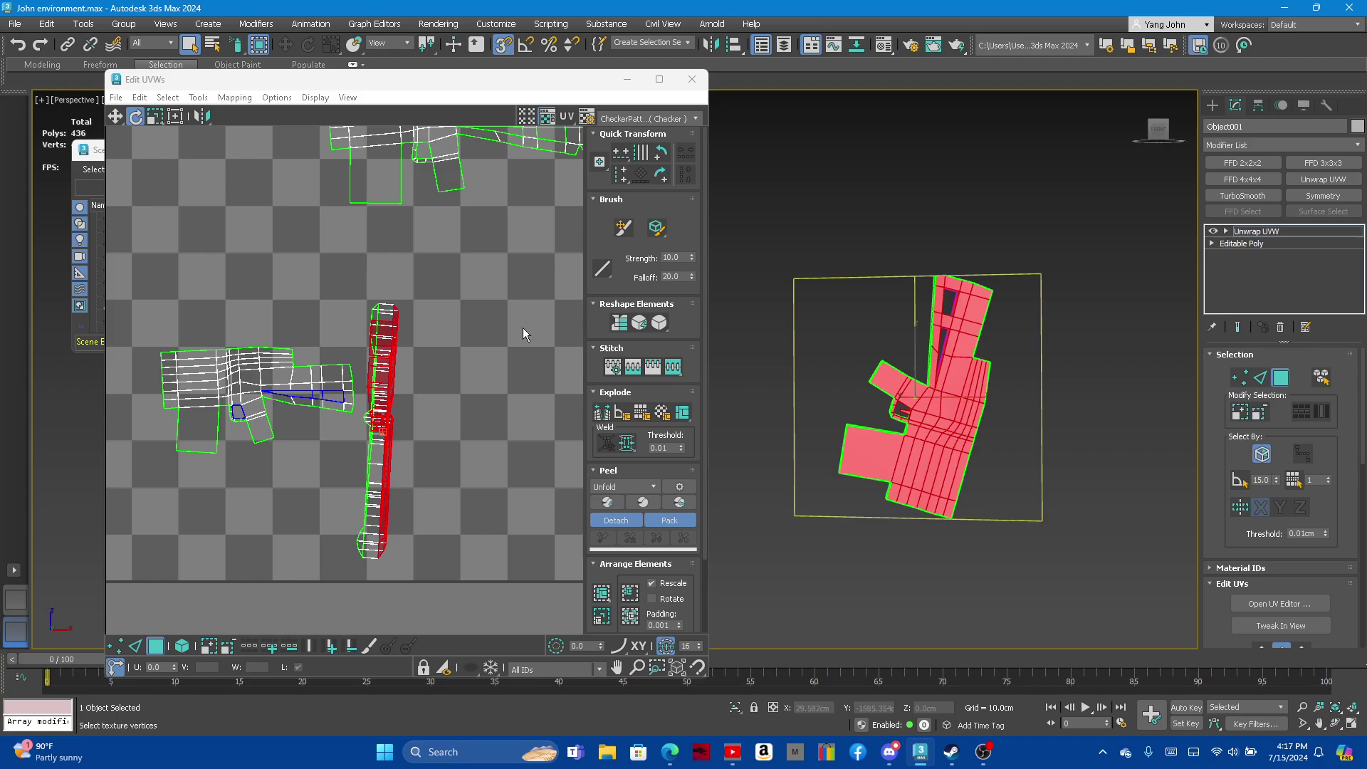
left_click(115, 116)
left_click_drag(381, 334, 489, 333)
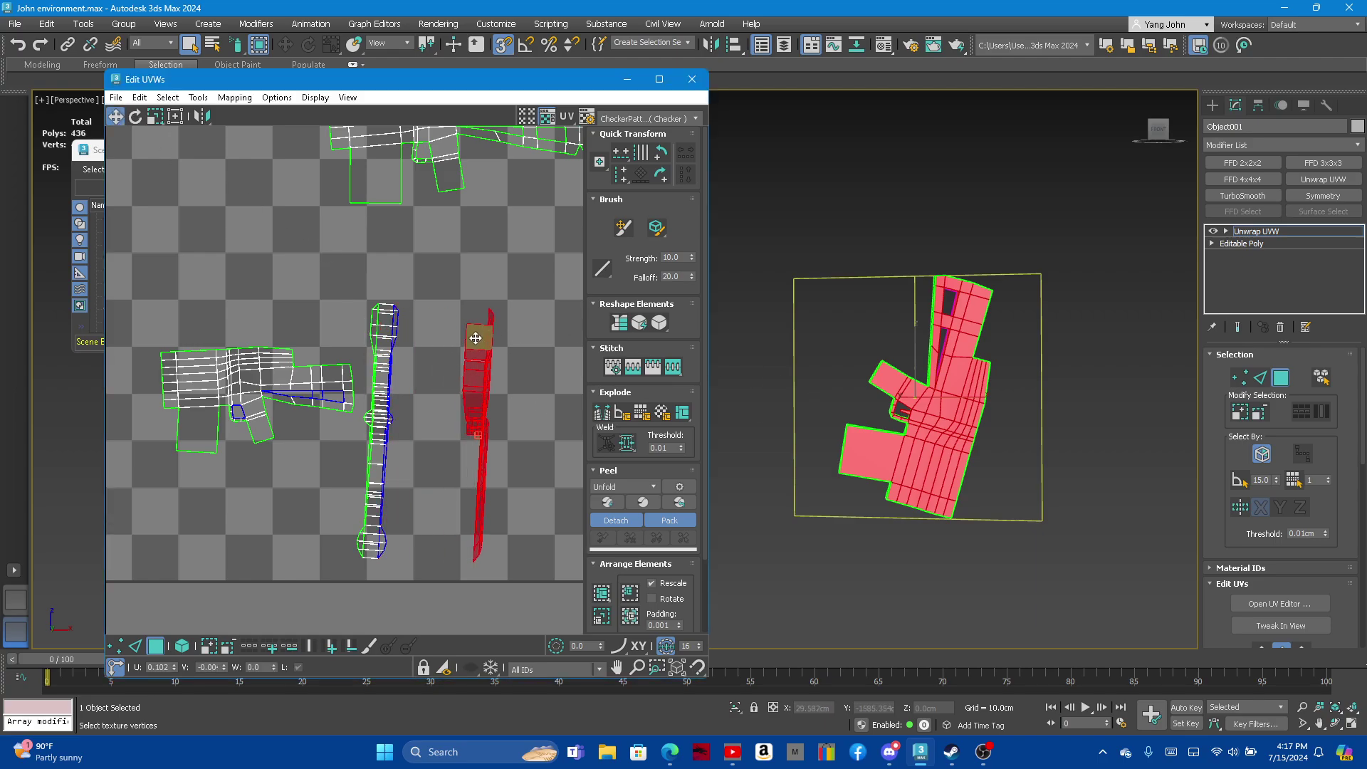
Relax the strip island several times, then rotate it about 96° to lie horizontally
left_click(660, 324)
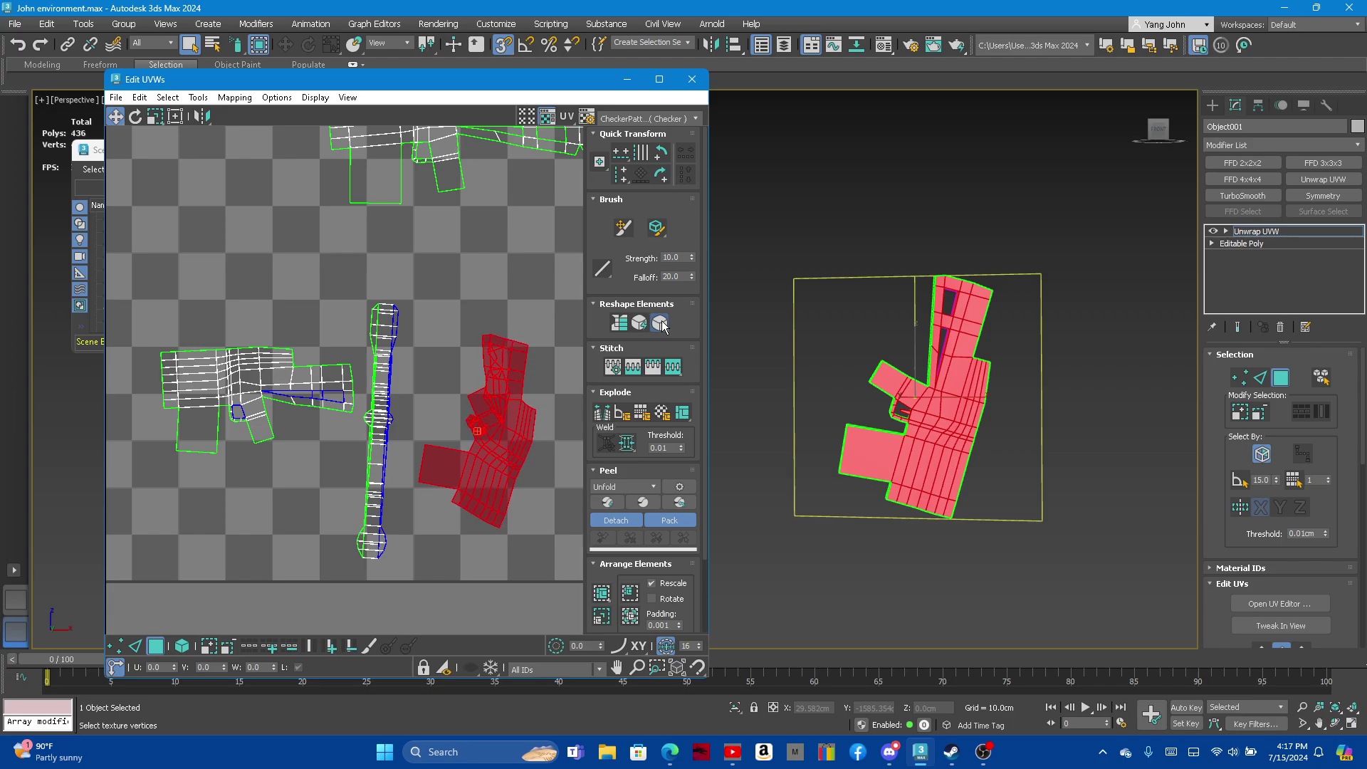
left_click(660, 324)
left_click(660, 323)
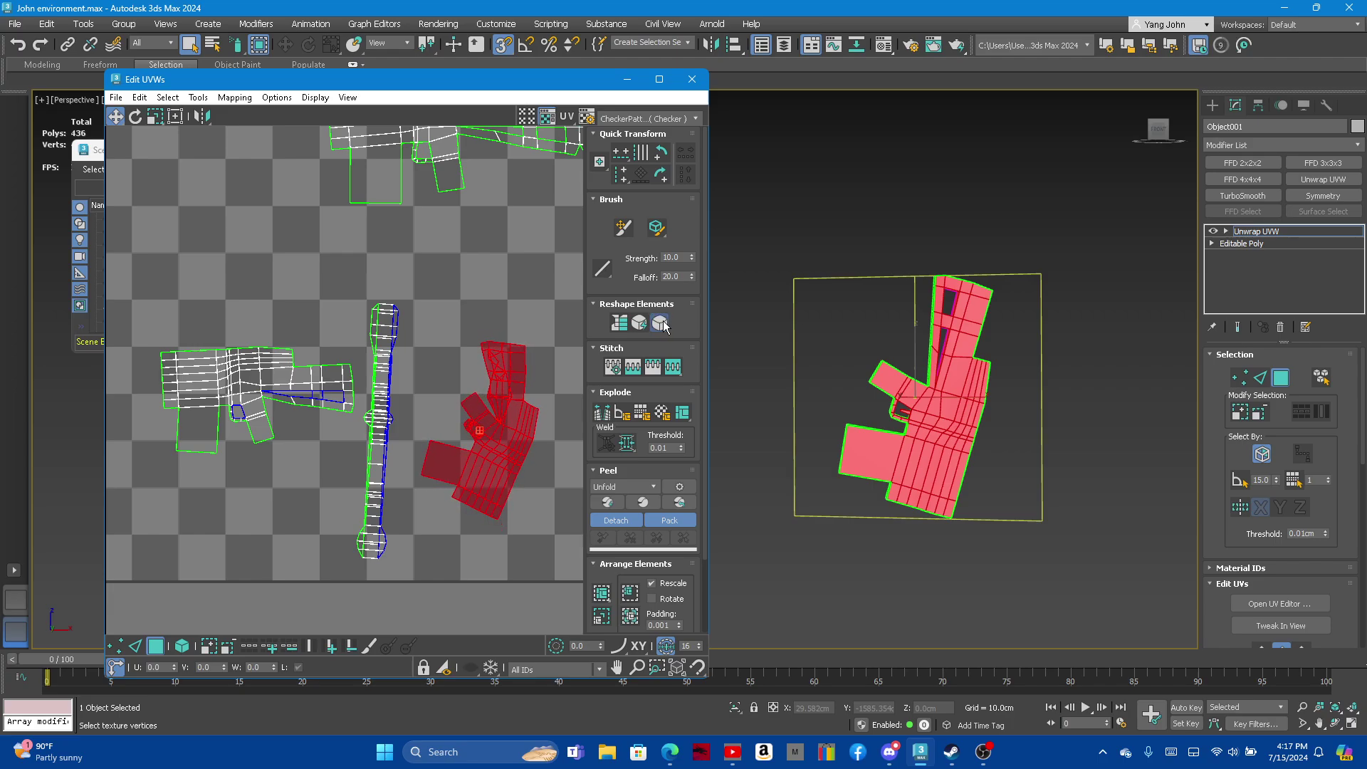
left_click(660, 324)
left_click(662, 327)
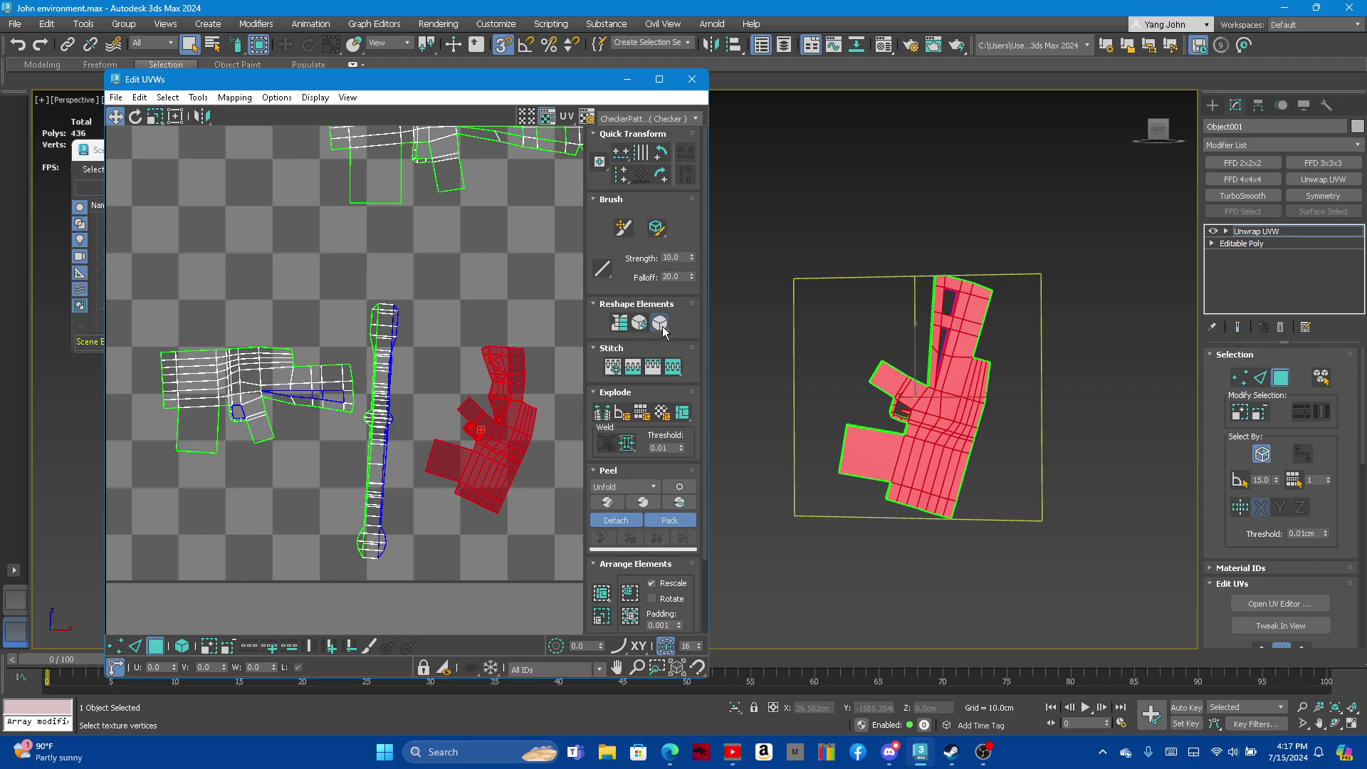
left_click(662, 327)
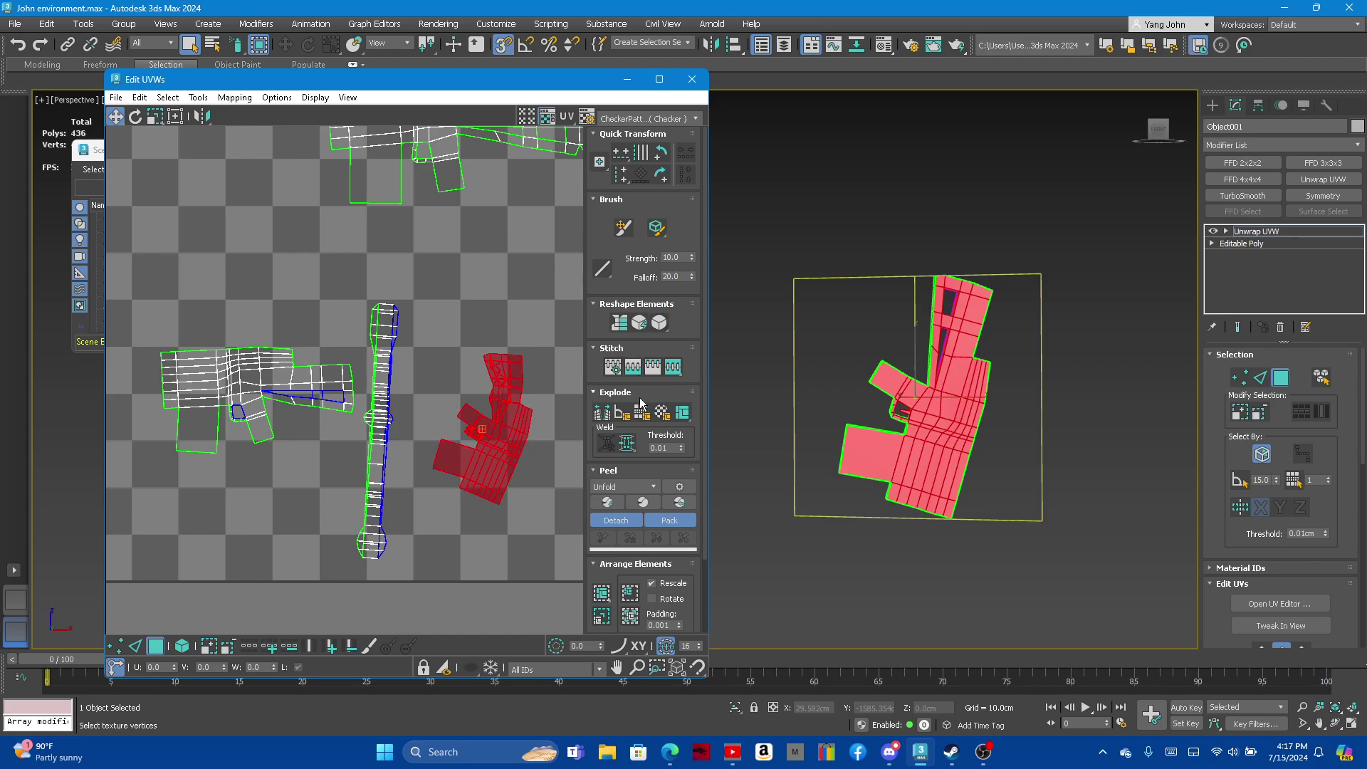
left_click(662, 327, "shift")
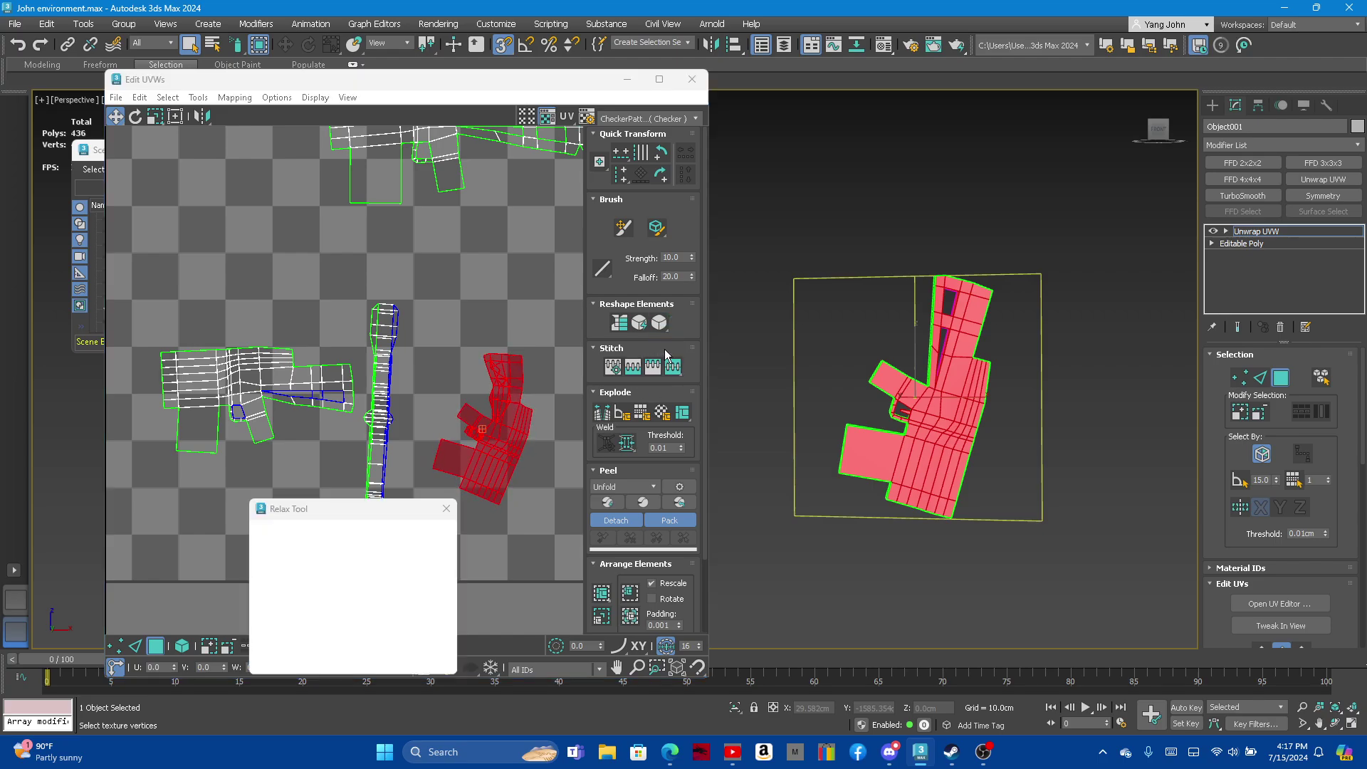
left_click(447, 509)
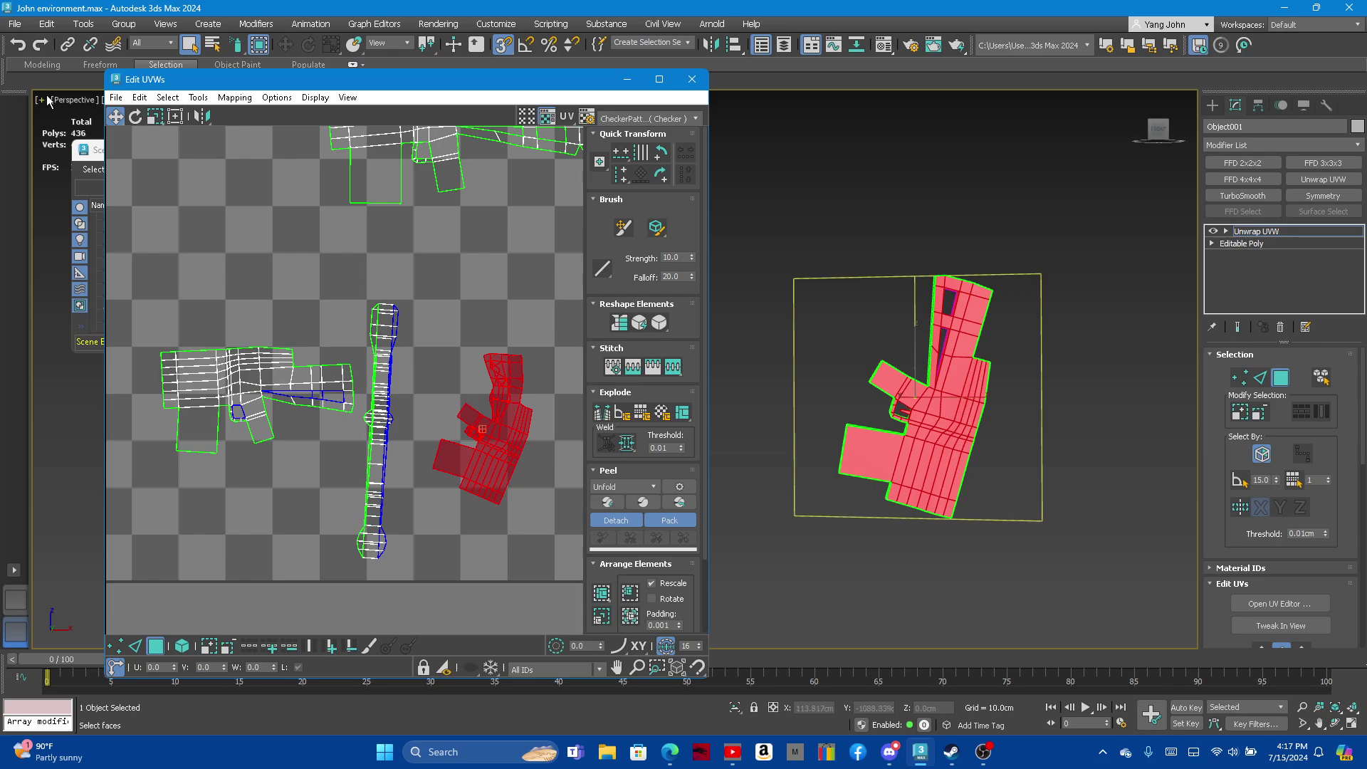
left_click(136, 117)
left_click_drag(505, 379, 406, 415)
Relax the long vertical strip island until it lies flat
left_click(376, 370)
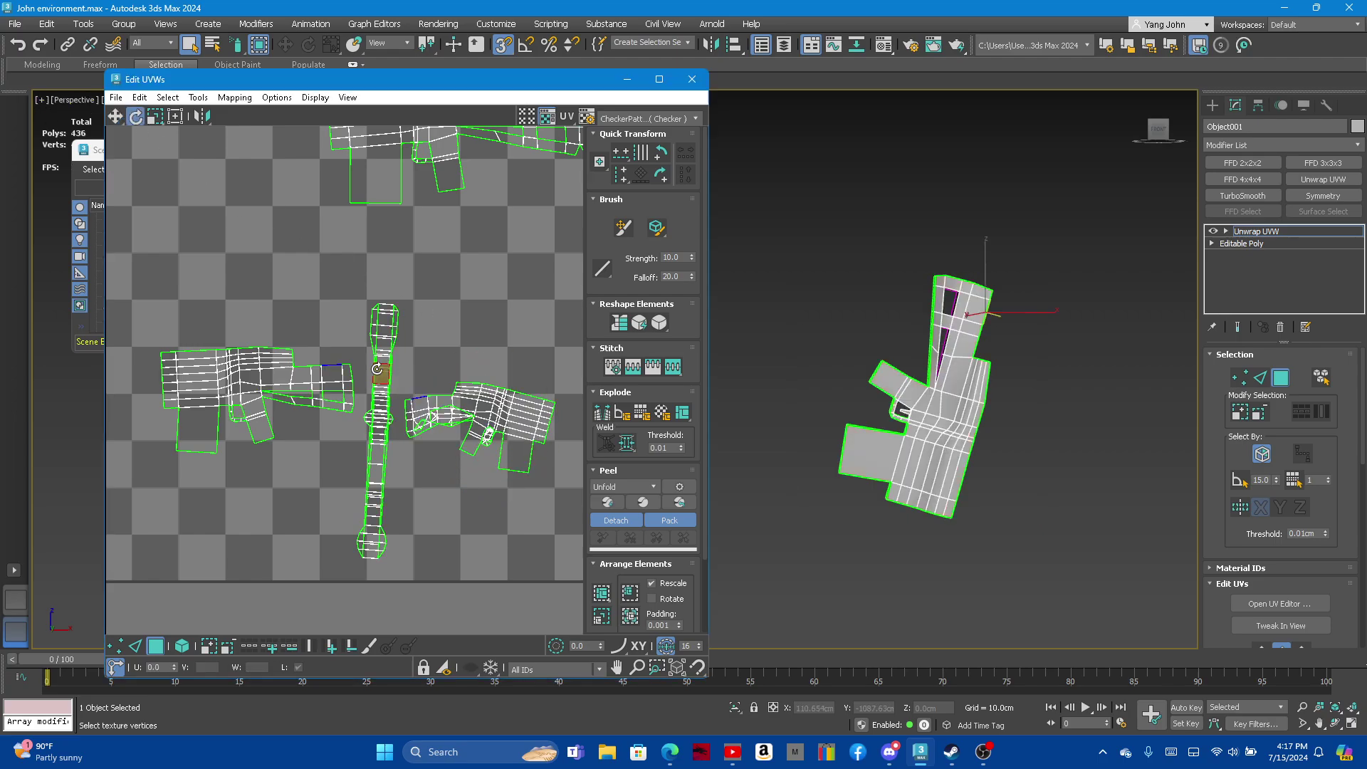
left_click(617, 323)
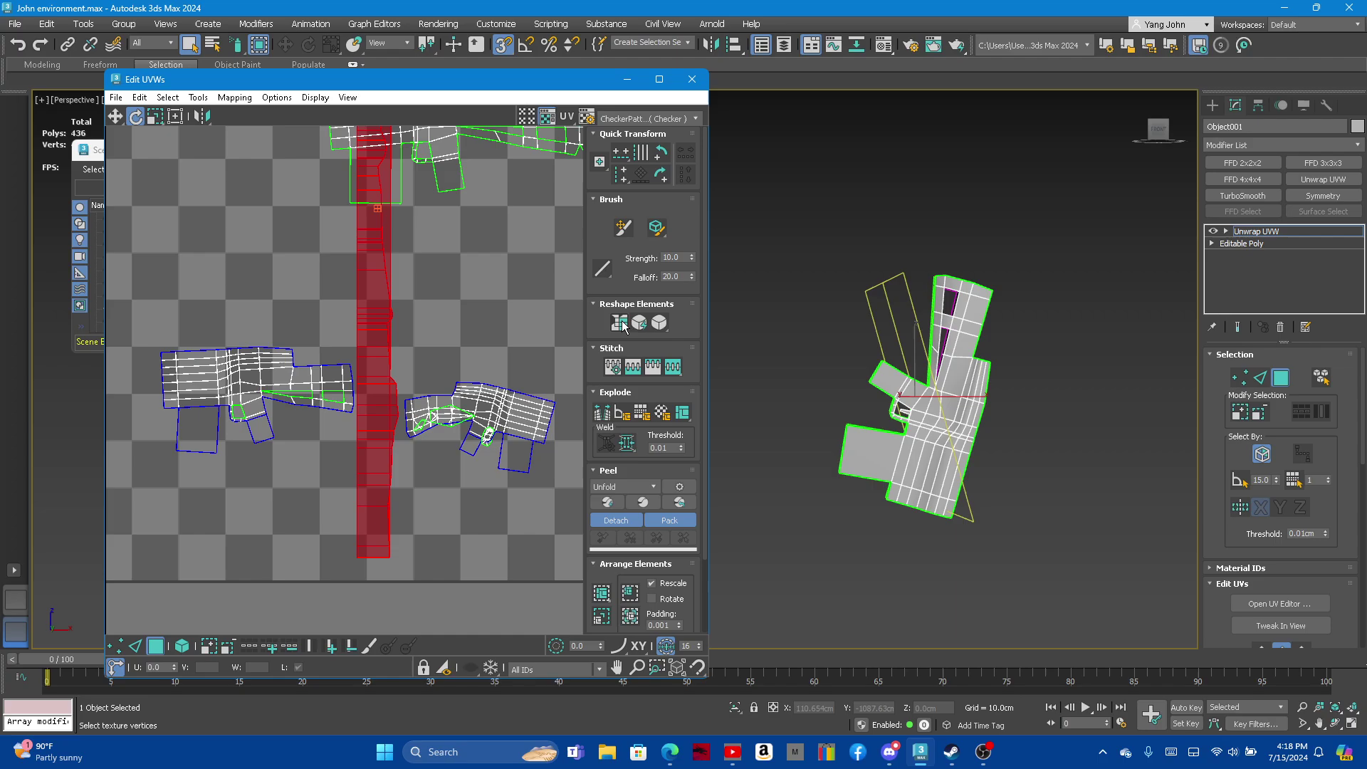
left_click(660, 323)
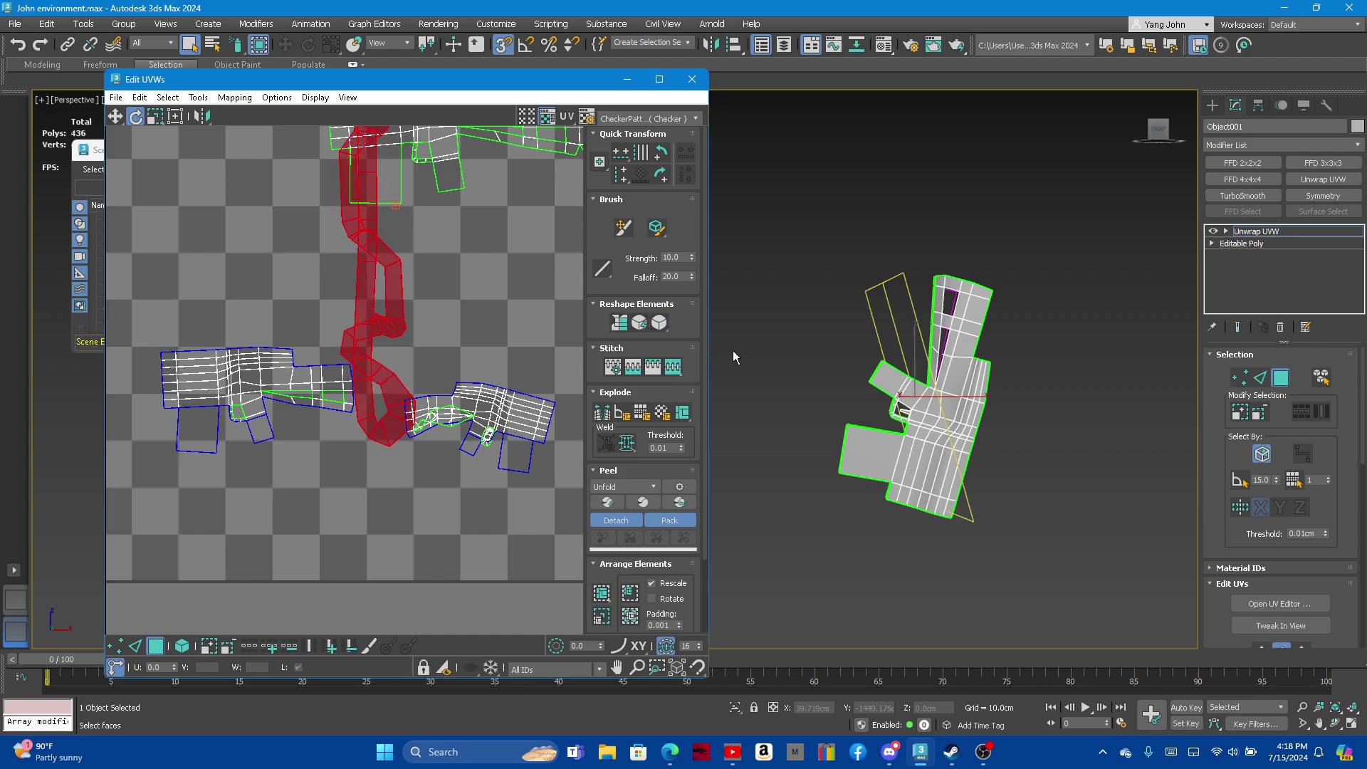
scroll(969, 424, "up", 2)
scroll(969, 424, "up", 3)
mouse_move(969, 423)
middle_mouse_down("alt")
mouse_move(975, 442)
mouse_move(951, 481)
mouse_move(1050, 420)
middle_mouse_up("alt")
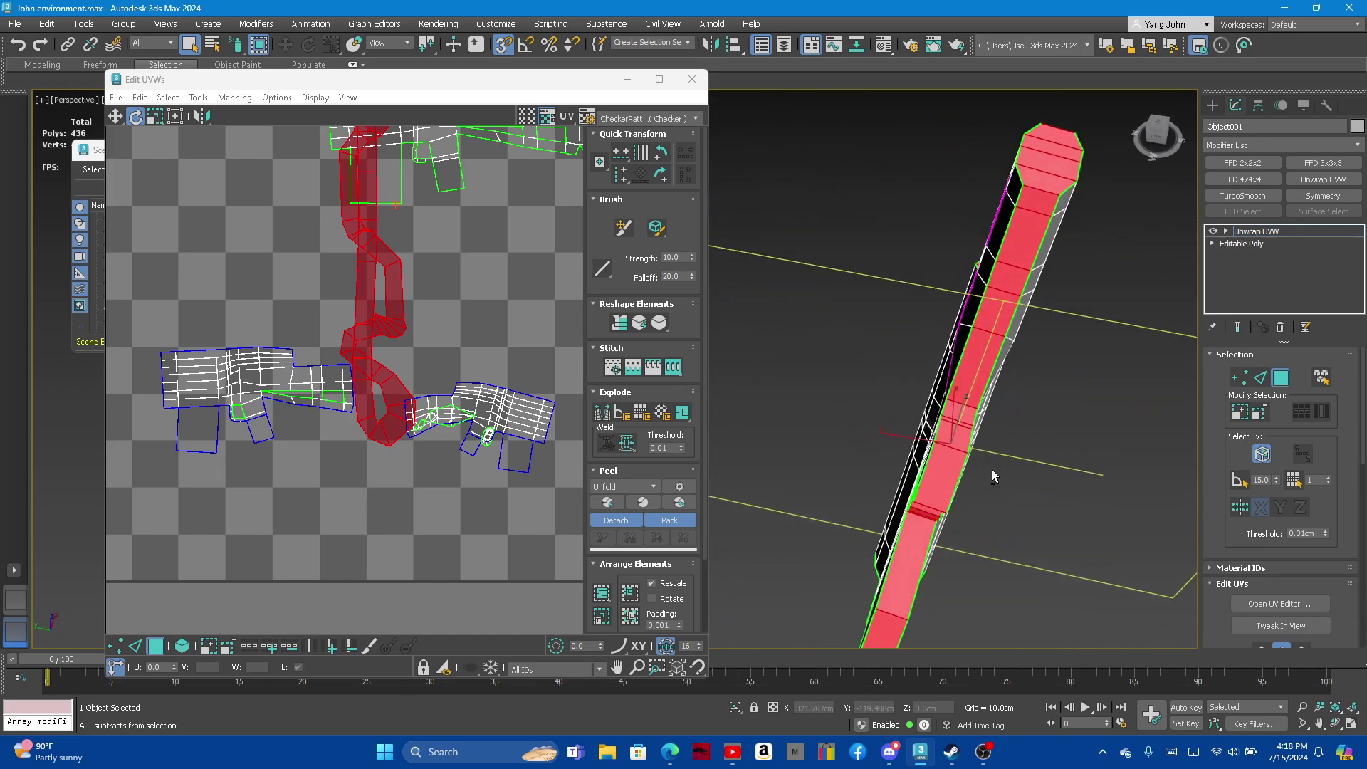
scroll(1049, 421, "up", 3)
Mark an edge across the strip as a UV seam
left_click(1257, 379)
left_click(988, 408)
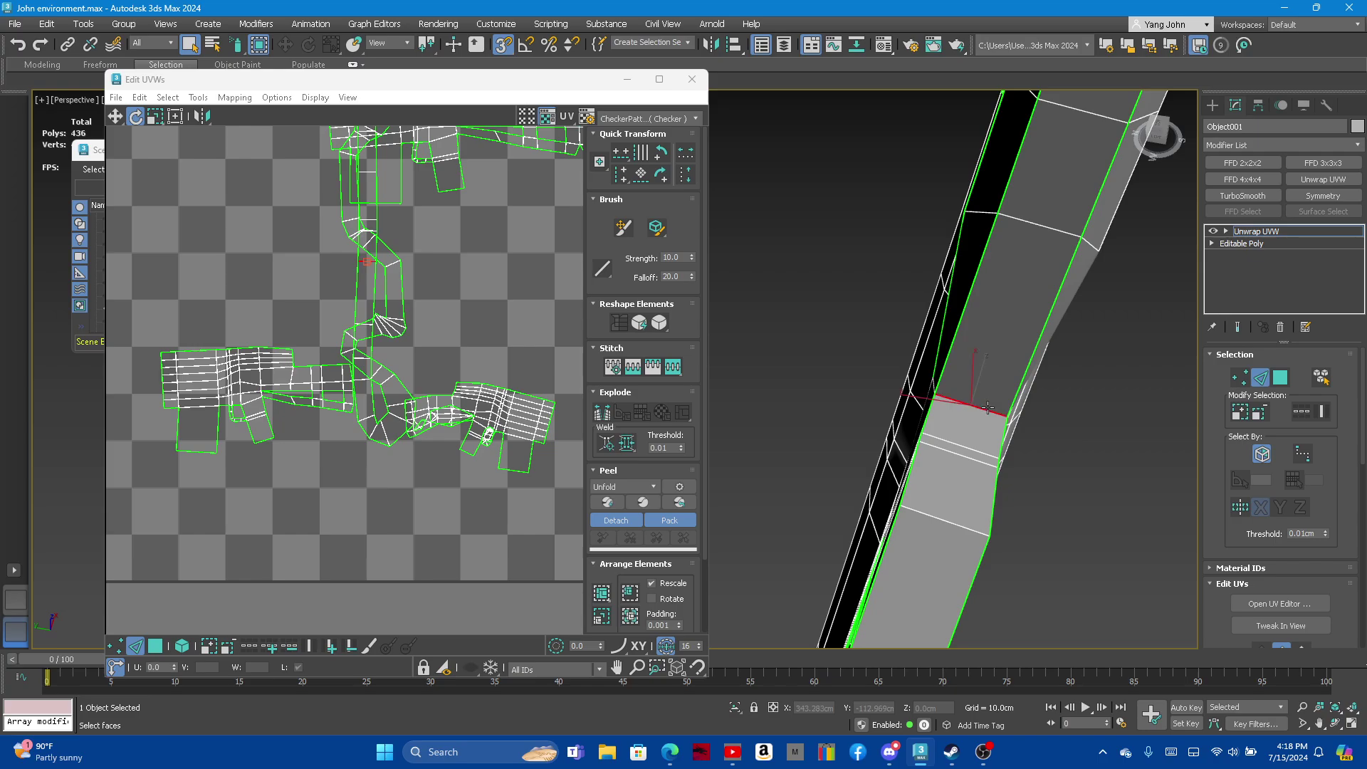
right_click(391, 282)
left_click(374, 314)
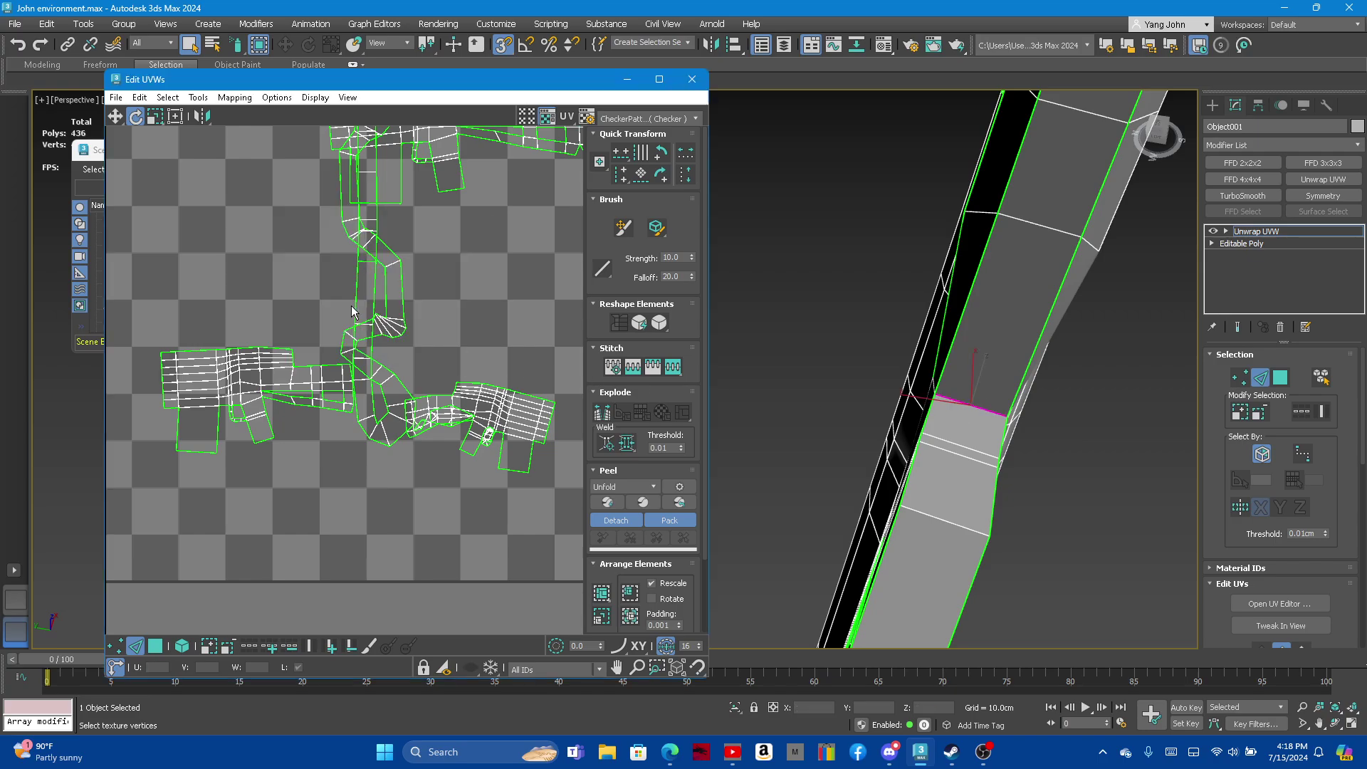
Straighten the strip into a vertical rectangle and evenly redistribute its segments
left_click(1282, 379)
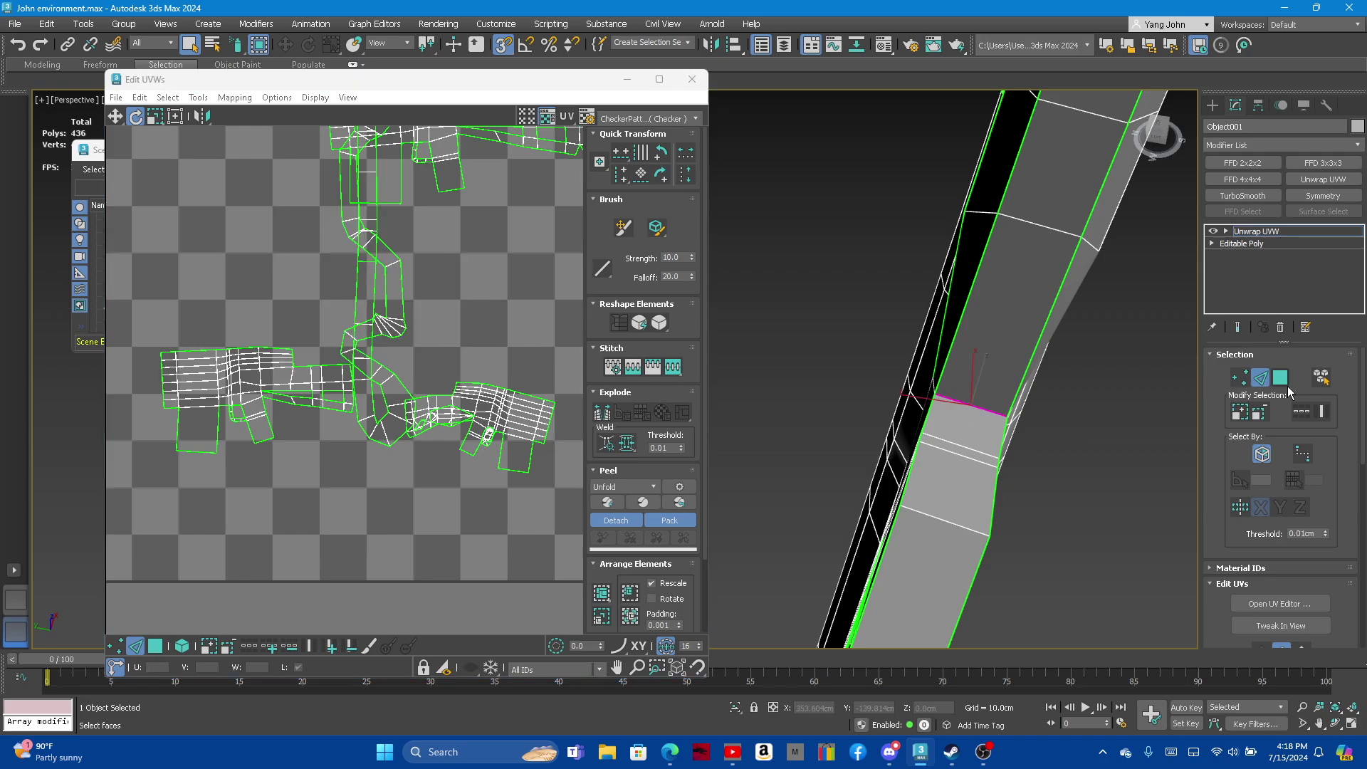
left_click(1282, 383)
left_click(617, 323)
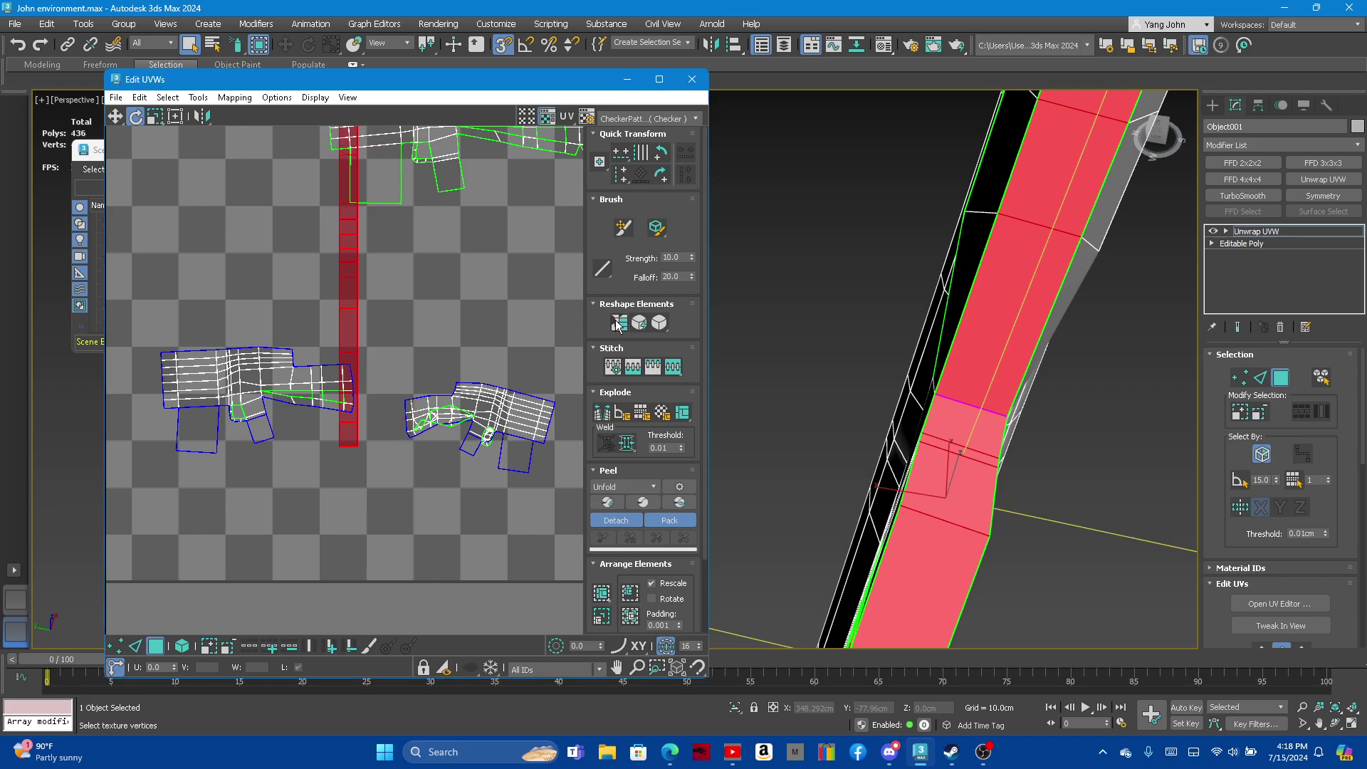
left_click(661, 323)
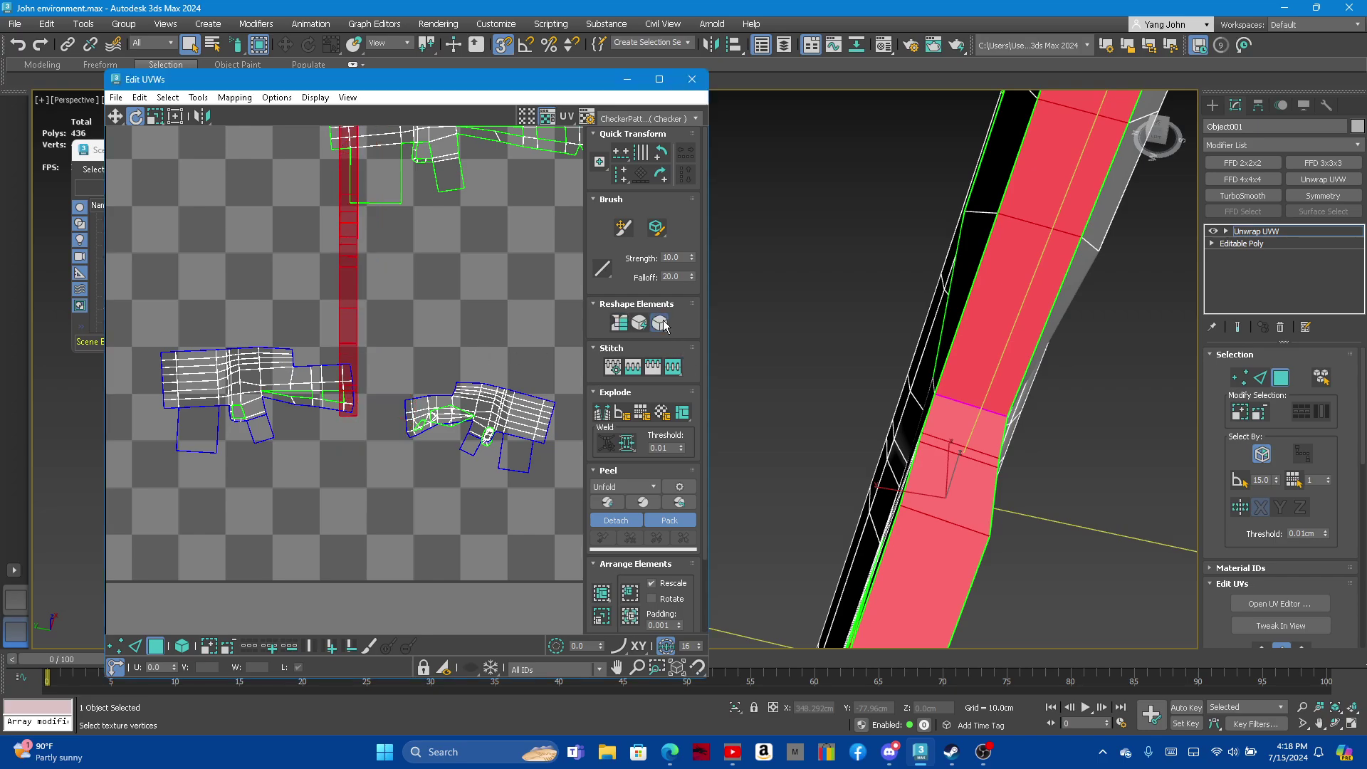
scroll(498, 363, "down", 2)
scroll(441, 299, "down", 2)
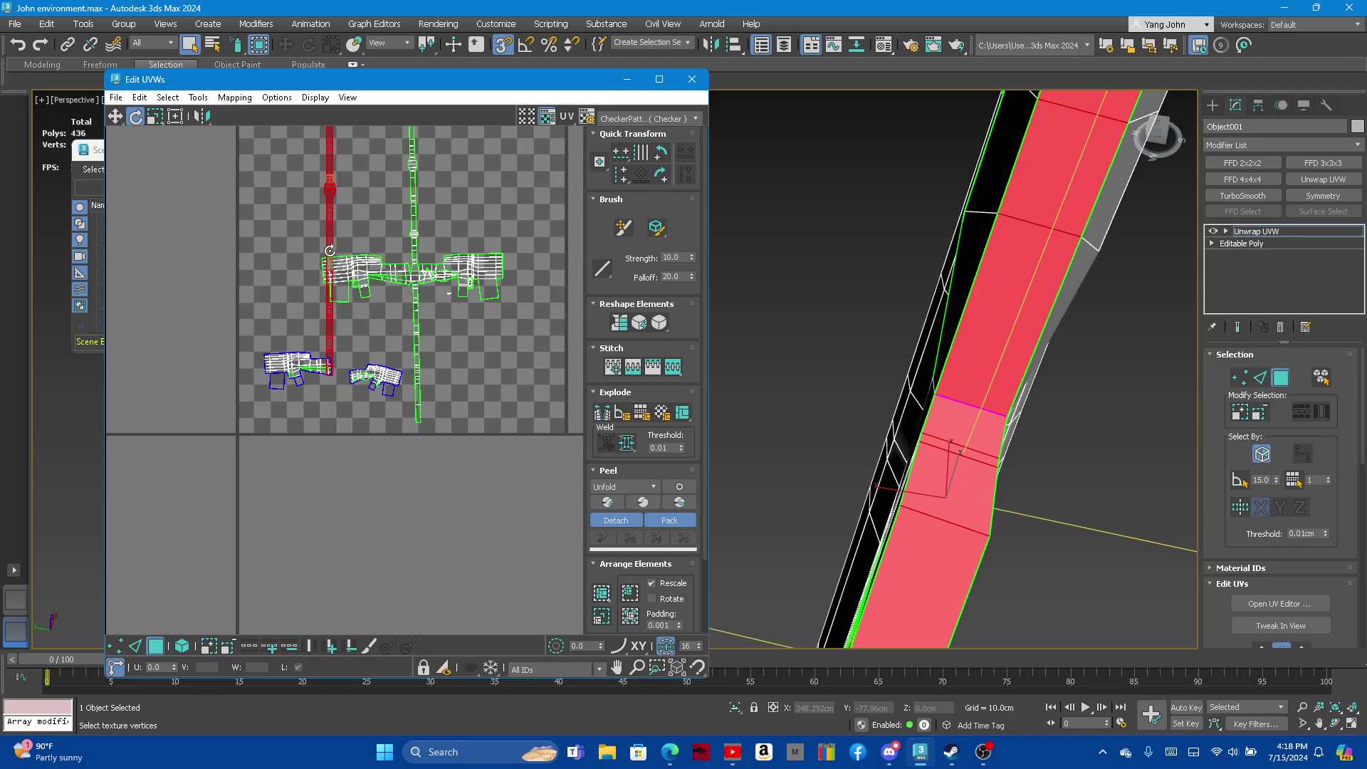
scroll(385, 242, "down", 2)
scroll(335, 185, "down", 2)
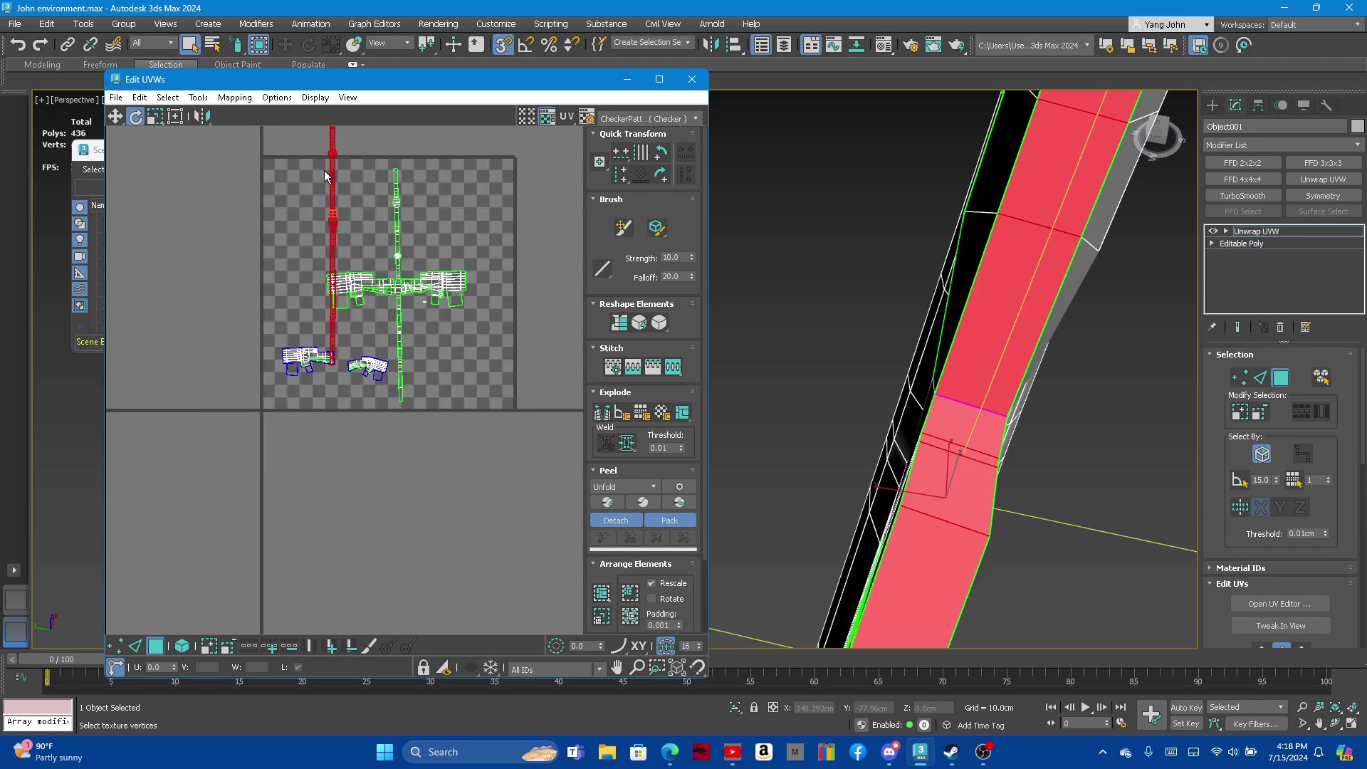
Move the long strip off the tile to the left, trying and undoing another relax
left_click(115, 116)
left_click_drag(332, 188, 226, 264)
scroll(169, 284, "up", 3)
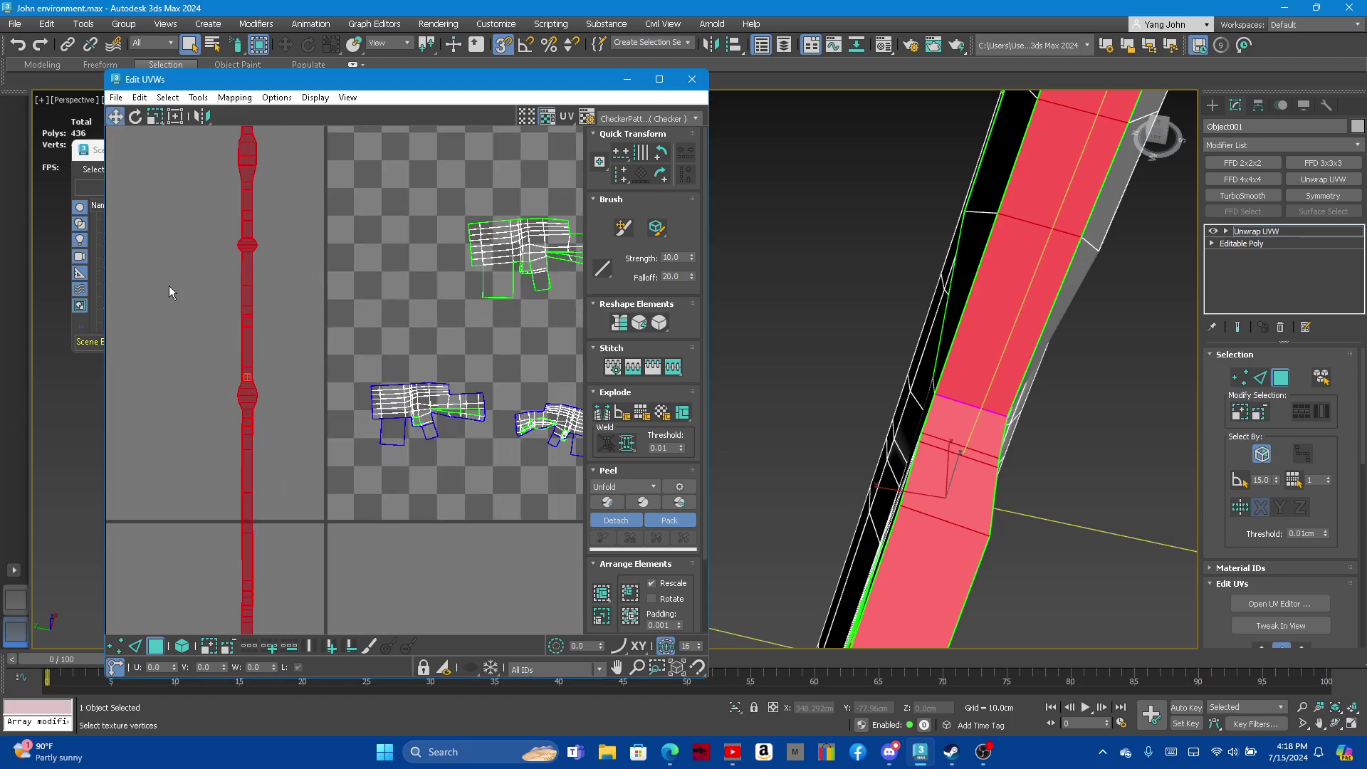
scroll(214, 306, "up", 2)
scroll(317, 326, "down", 2)
scroll(489, 284, "up", 3)
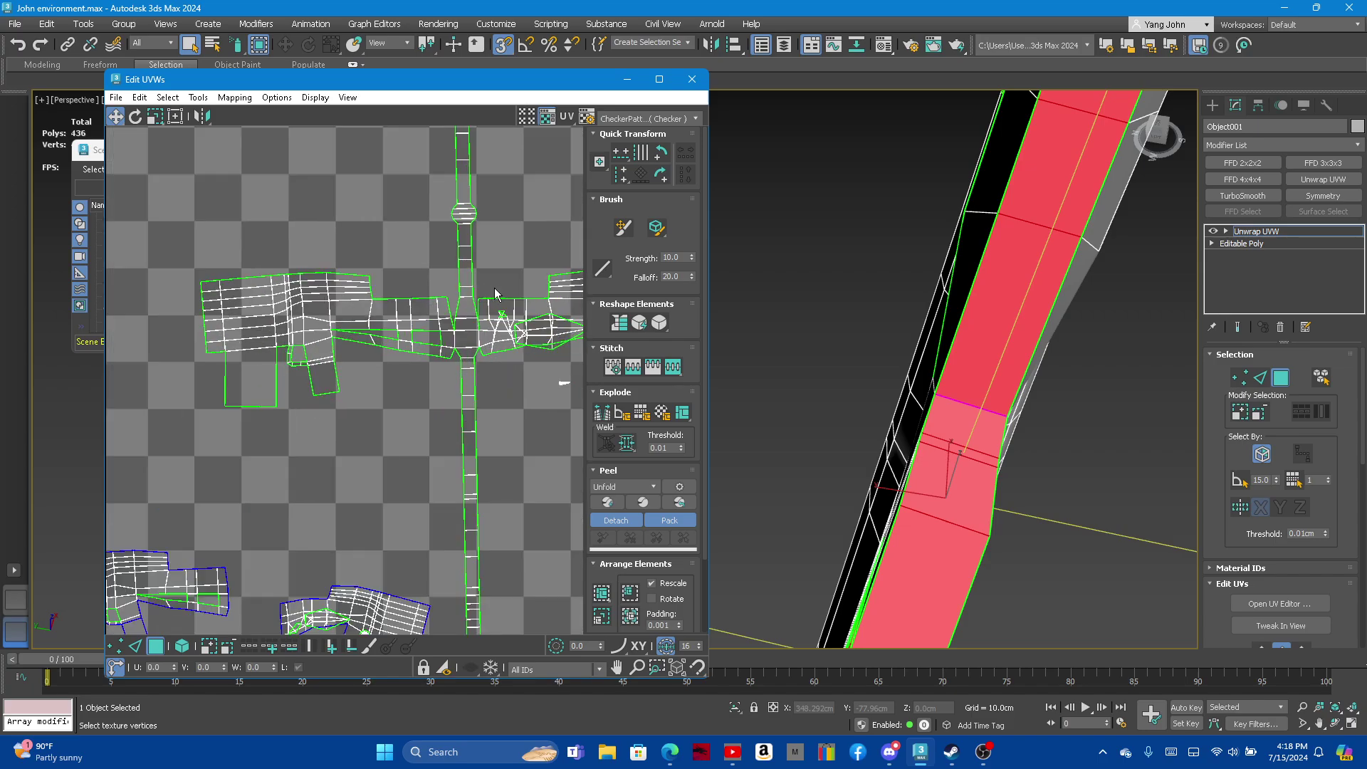
scroll(495, 288, "down", 3)
scroll(178, 385, "up", 2)
scroll(207, 425, "up", 2)
scroll(409, 410, "down", 2)
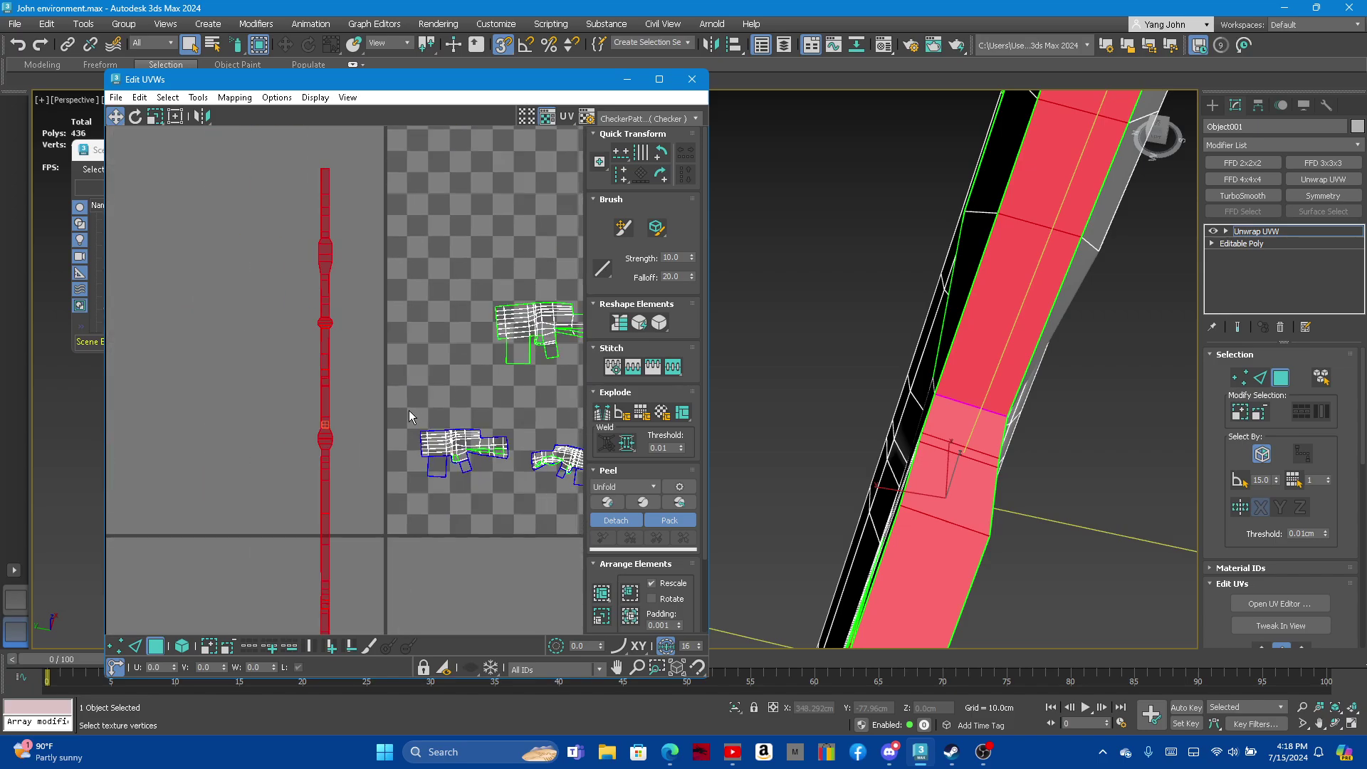
scroll(408, 410, "down", 2)
scroll(377, 420, "up", 3)
scroll(341, 435, "down", 3)
scroll(306, 454, "up", 3)
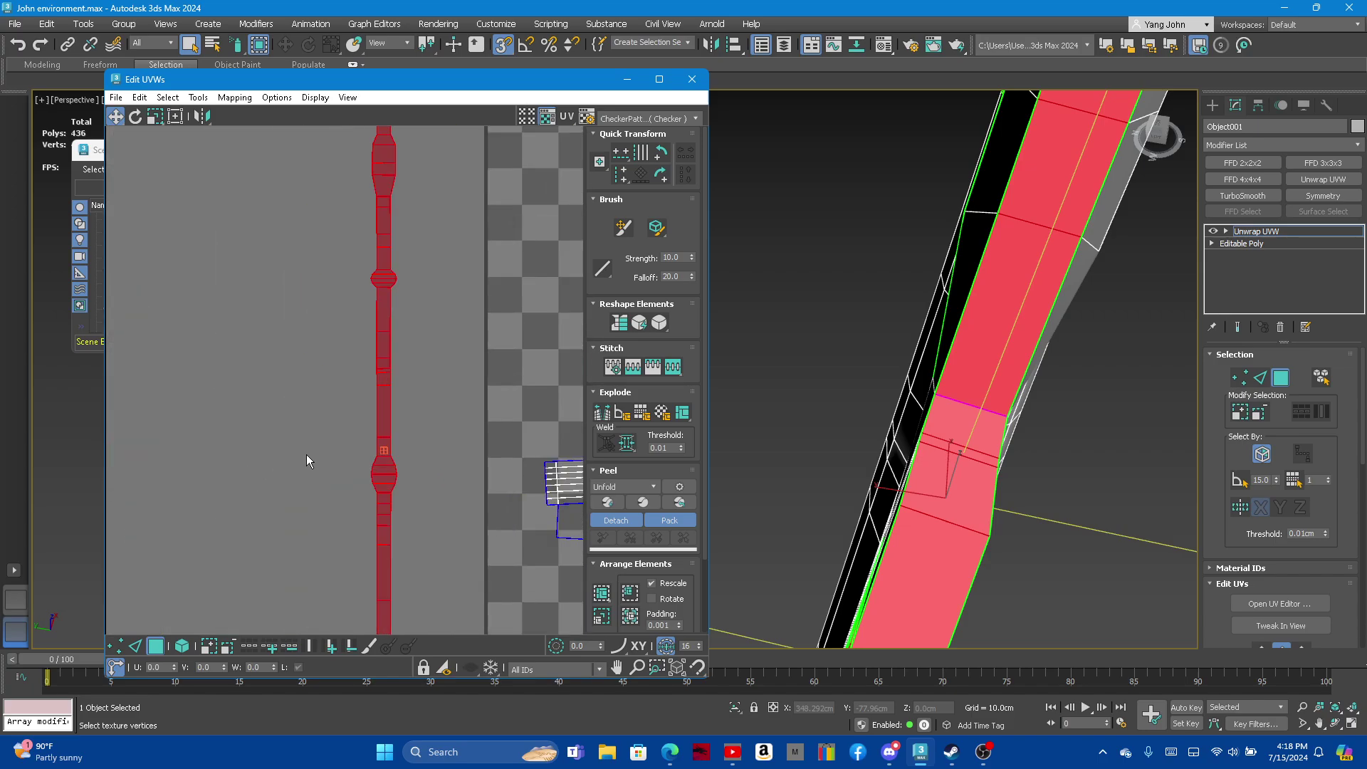
scroll(364, 491, "up", 2)
scroll(288, 436, "up", 2)
scroll(266, 433, "down", 5)
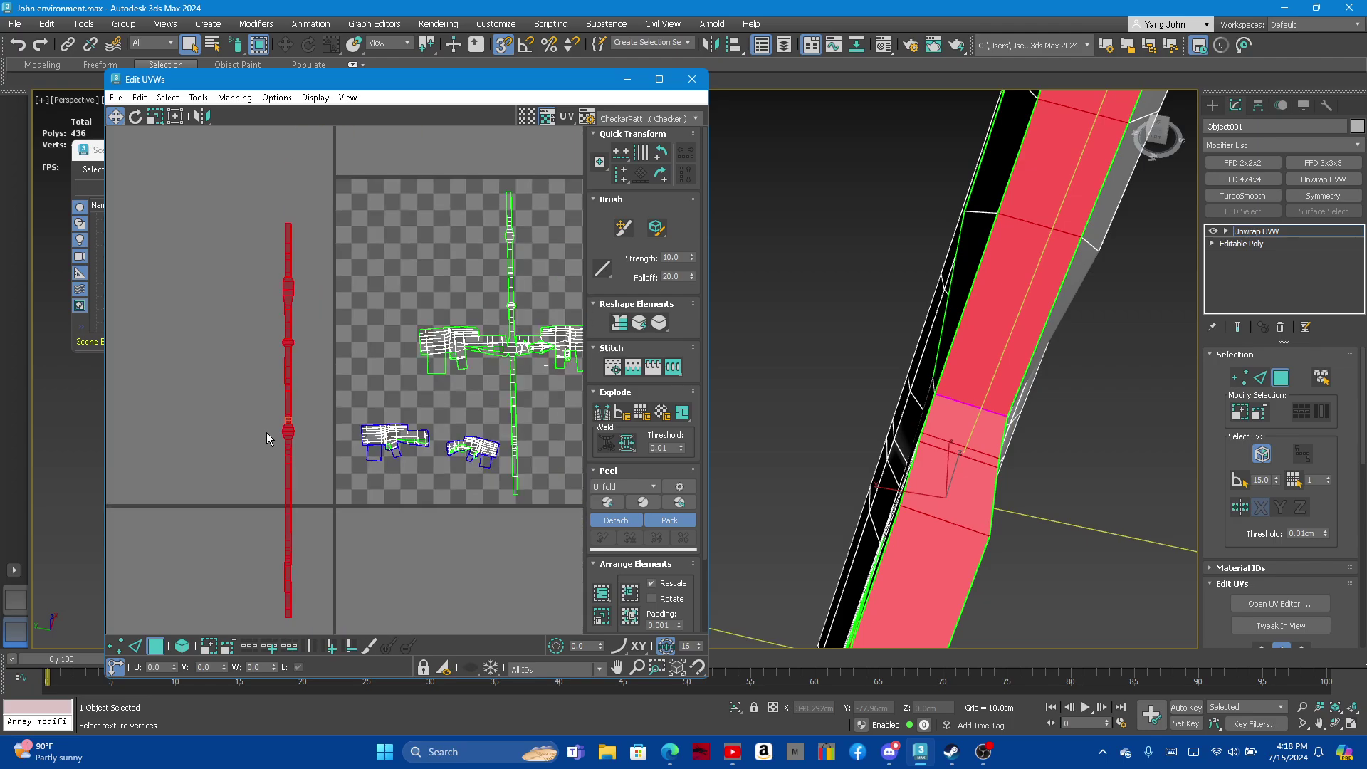
scroll(510, 391, "up", 3)
scroll(505, 385, "up", 3)
scroll(504, 382, "up", 2)
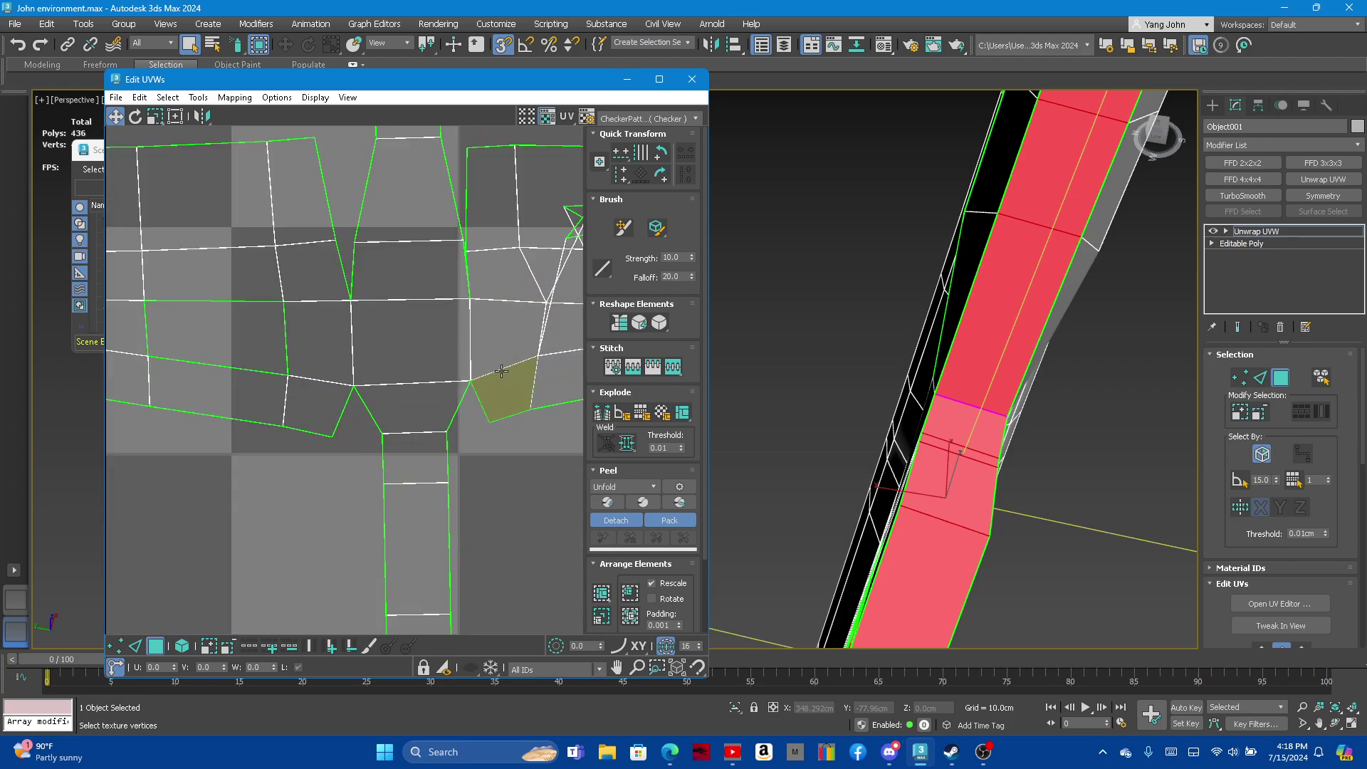
scroll(540, 373, "down", 2)
scroll(370, 428, "down", 3)
scroll(203, 460, "up", 3)
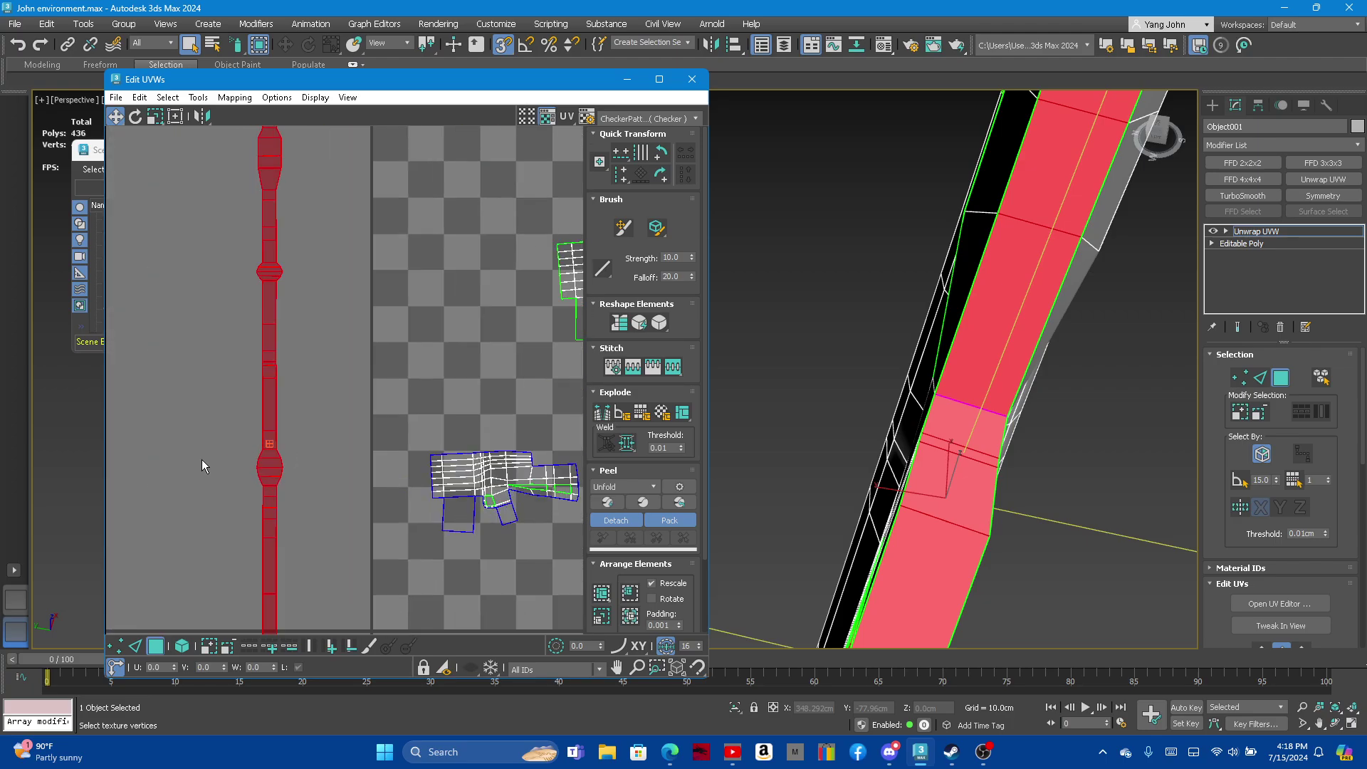
scroll(257, 482, "up", 2)
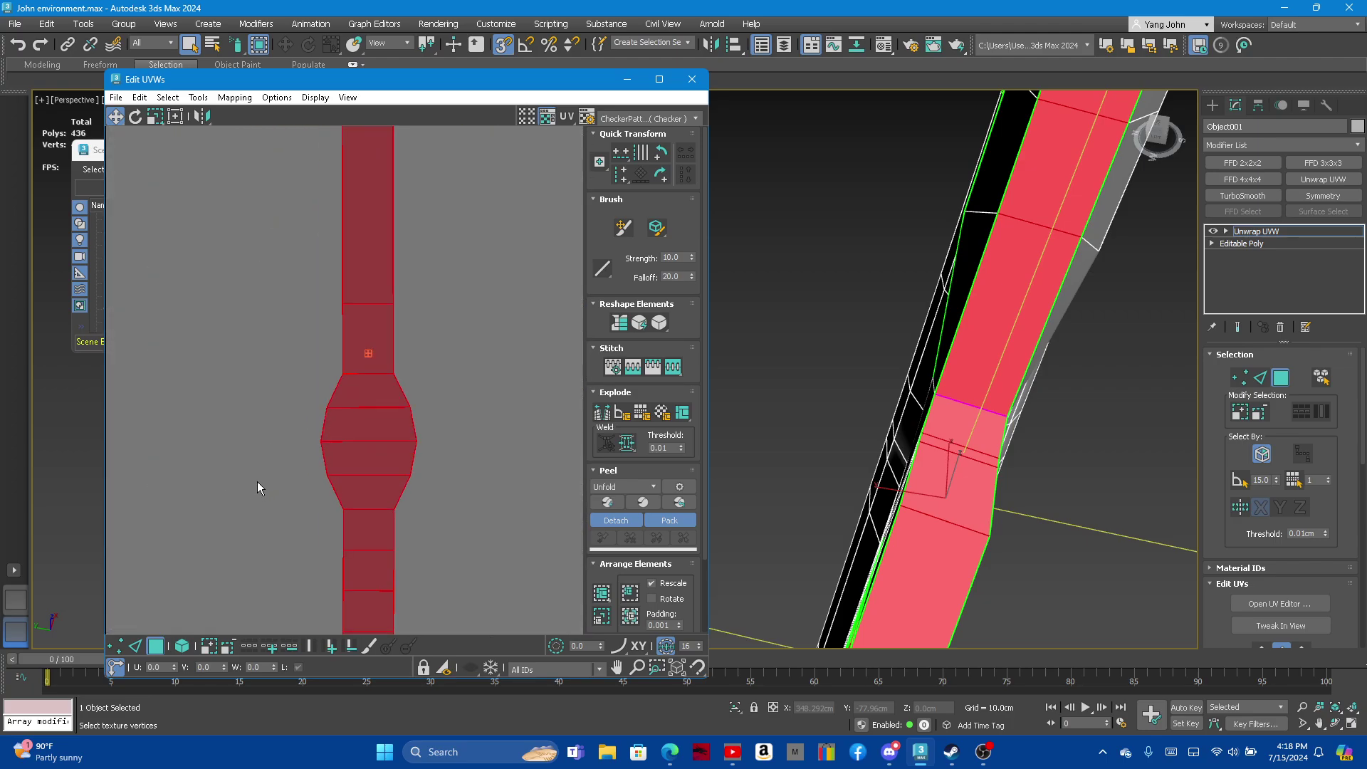
left_click(640, 324)
left_click(47, 24)
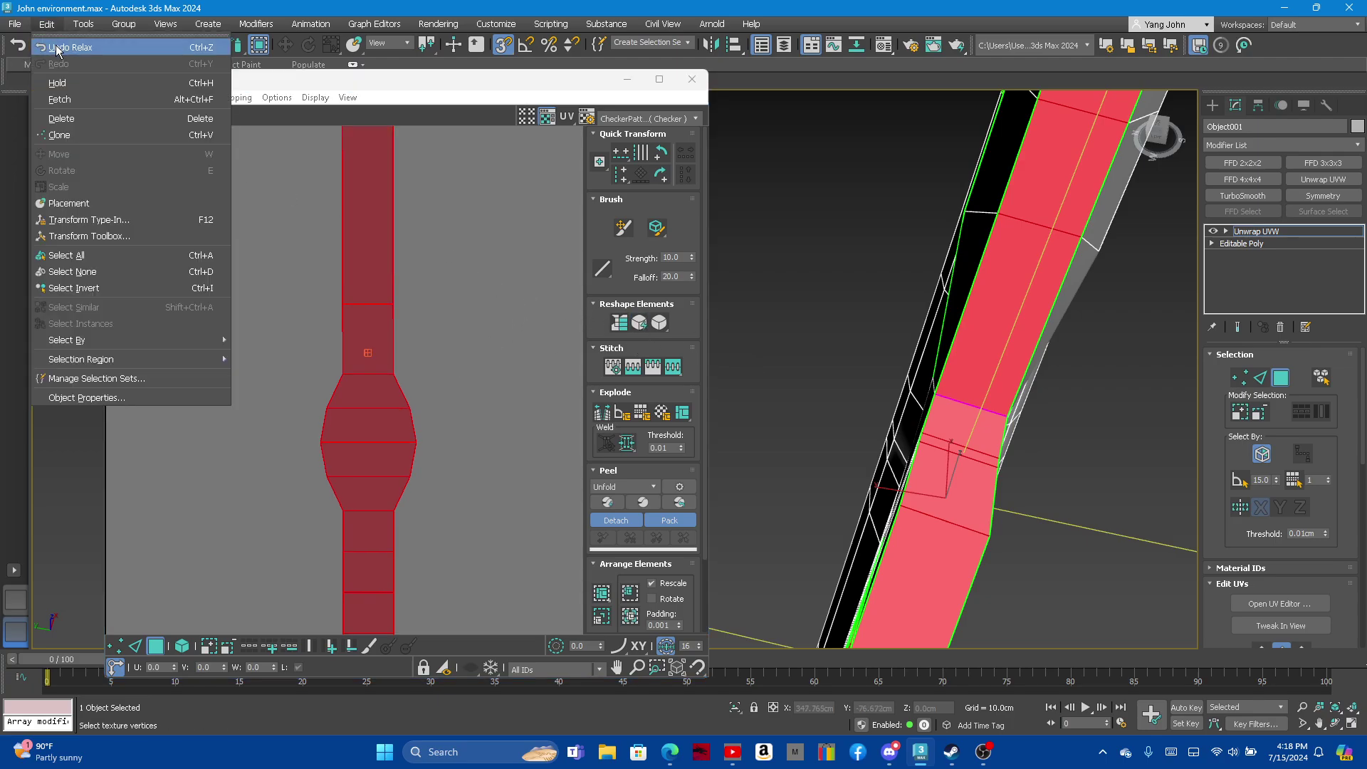
Stitch the matching loose shells onto both side edges of the strip with Stitch Custom
left_click(1261, 378)
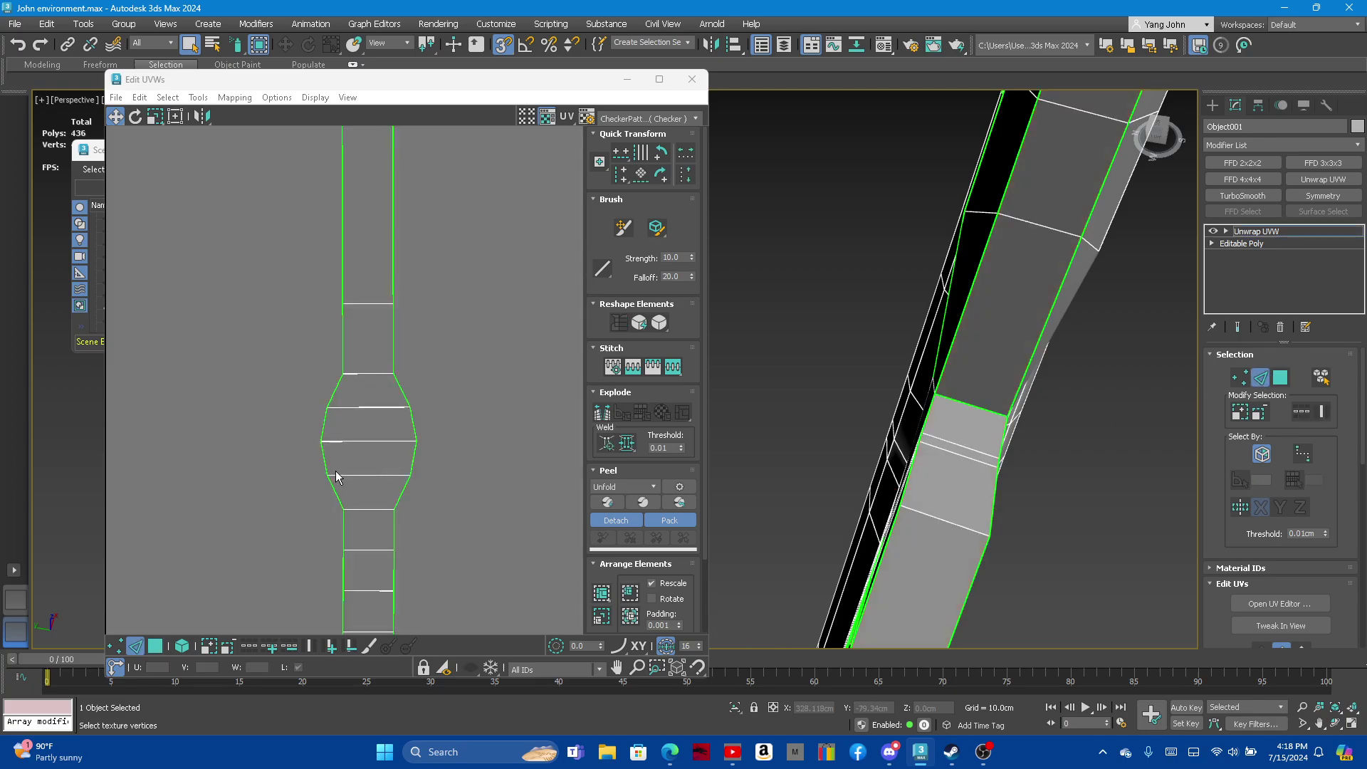
left_click(325, 459)
left_click(675, 367)
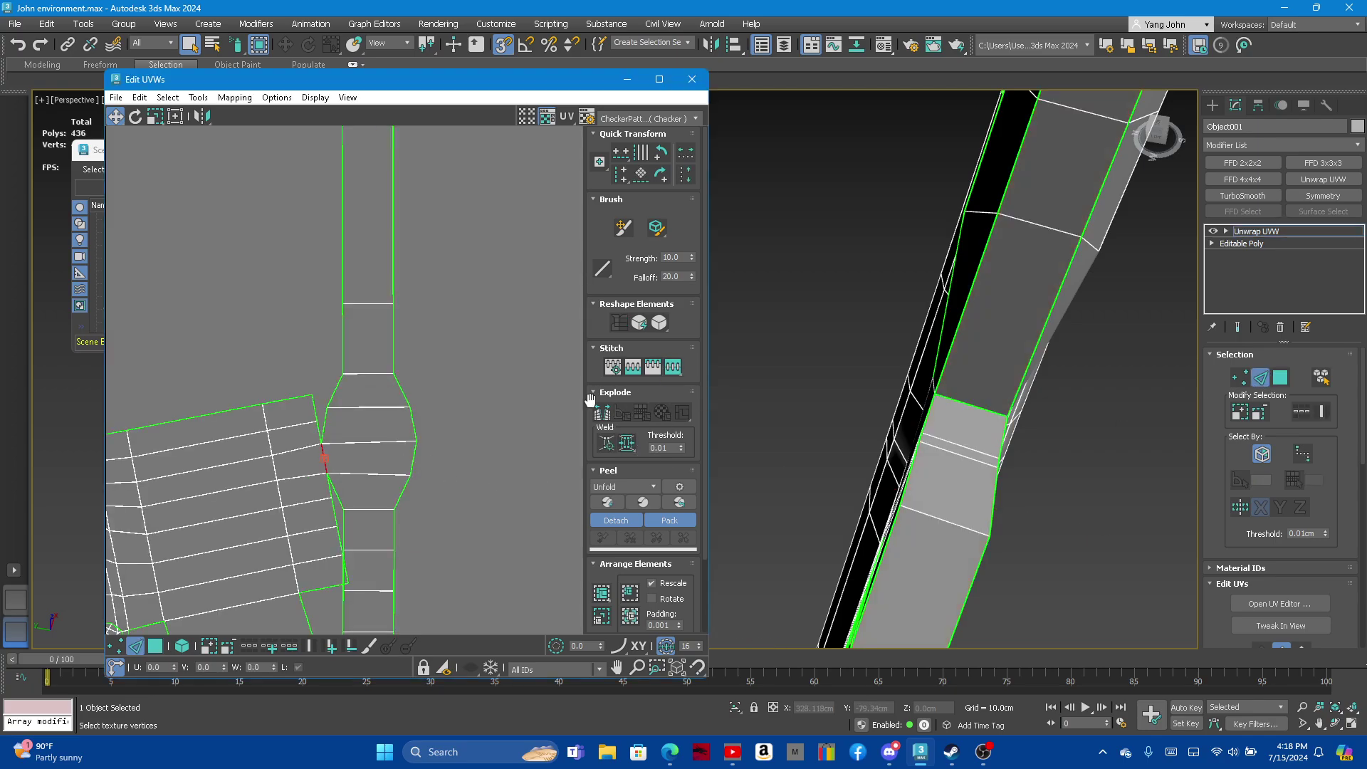
left_click(416, 454)
left_click(674, 367)
scroll(377, 342, "down", 5)
scroll(356, 306, "down", 2)
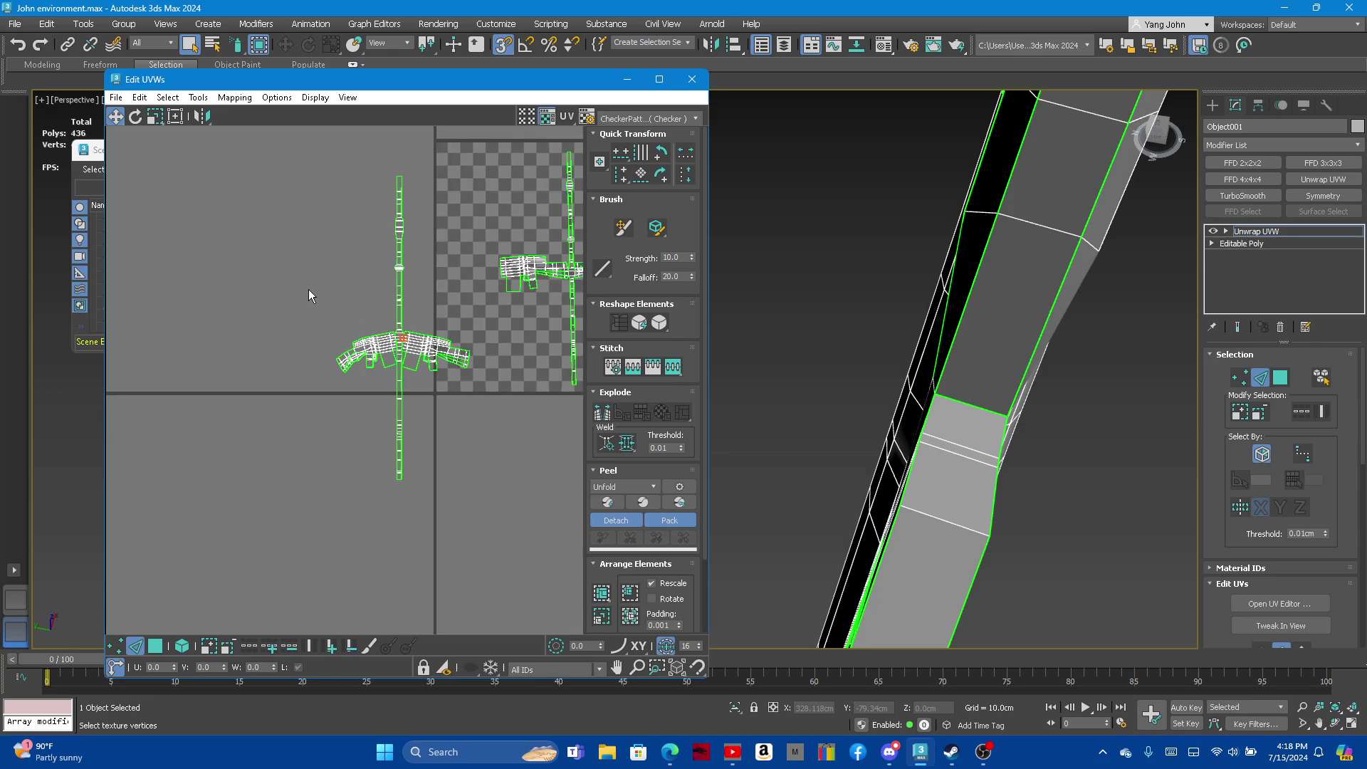
Relax the left UV shells and move them onto the checker tile
left_click_drag(277, 165, 478, 513)
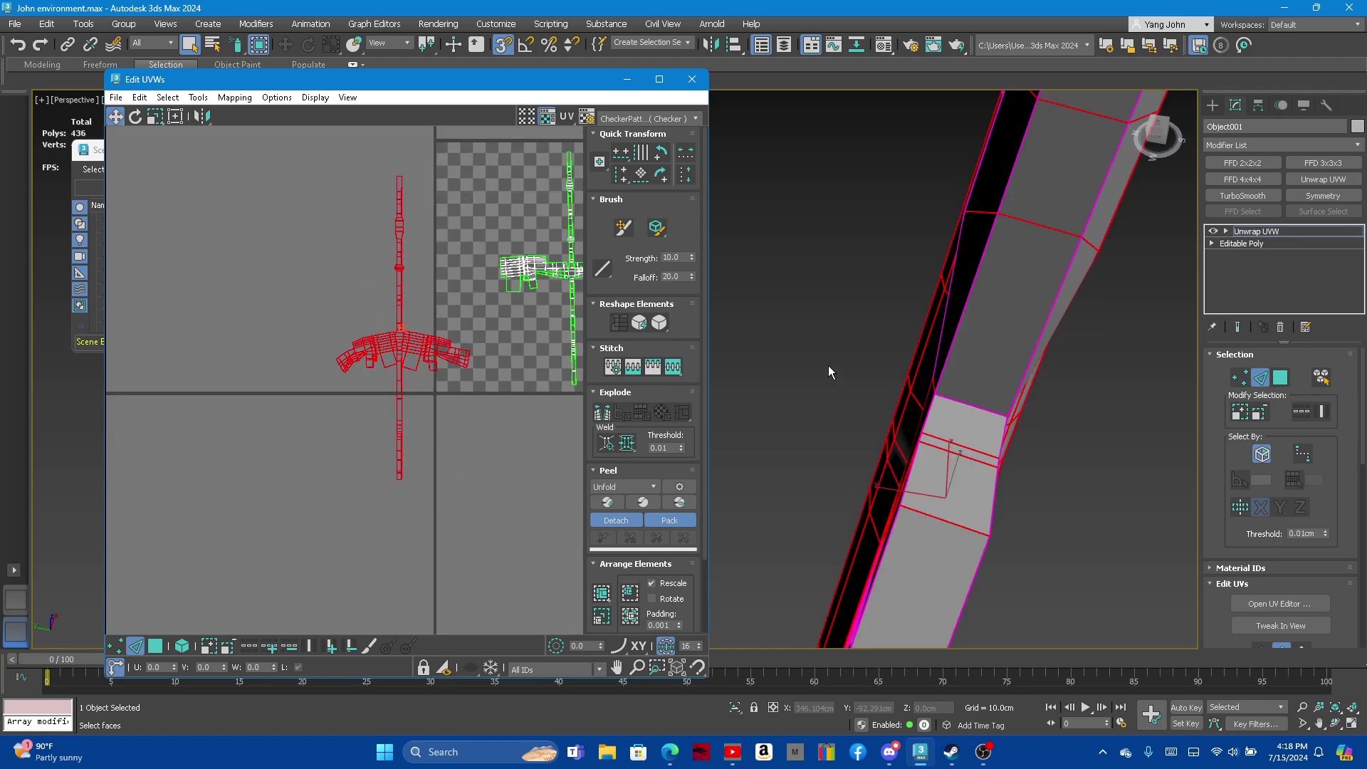
left_click(660, 324)
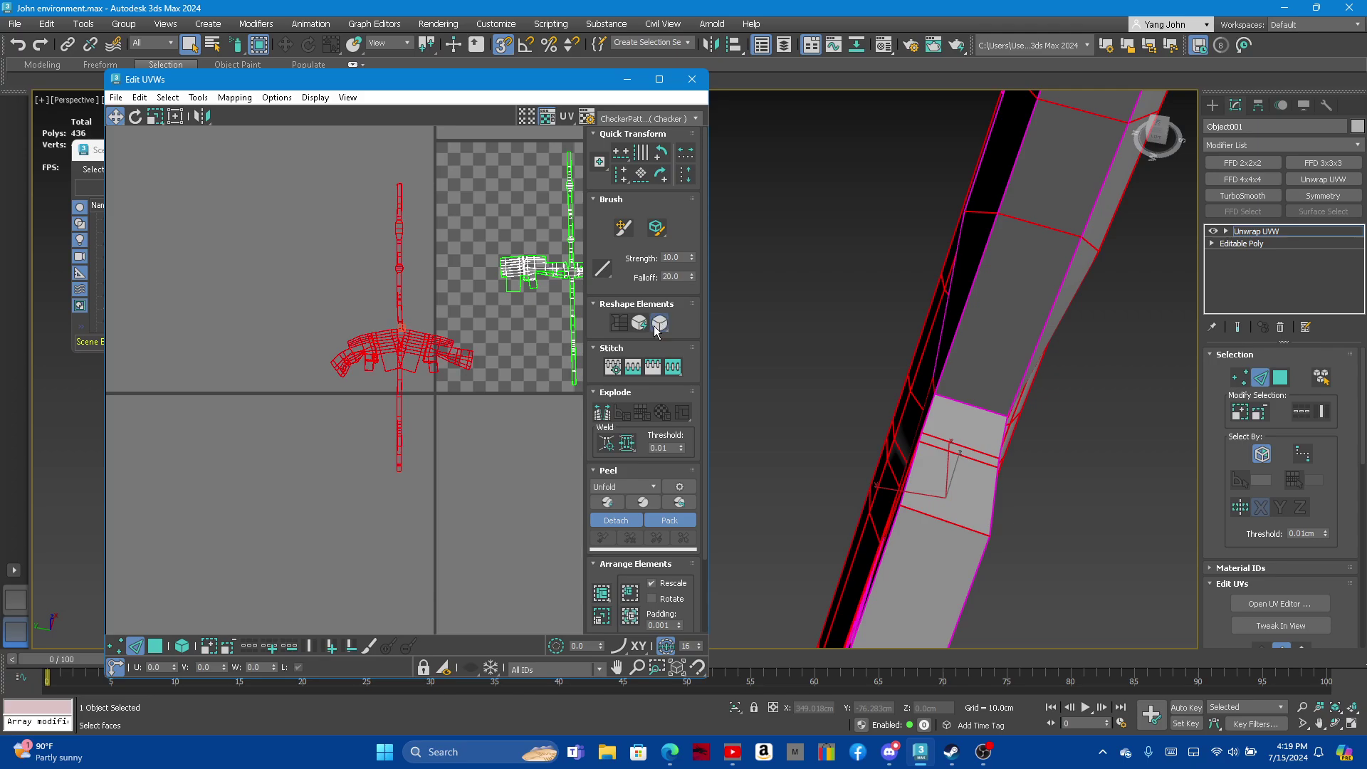
scroll(255, 375, "down", 2)
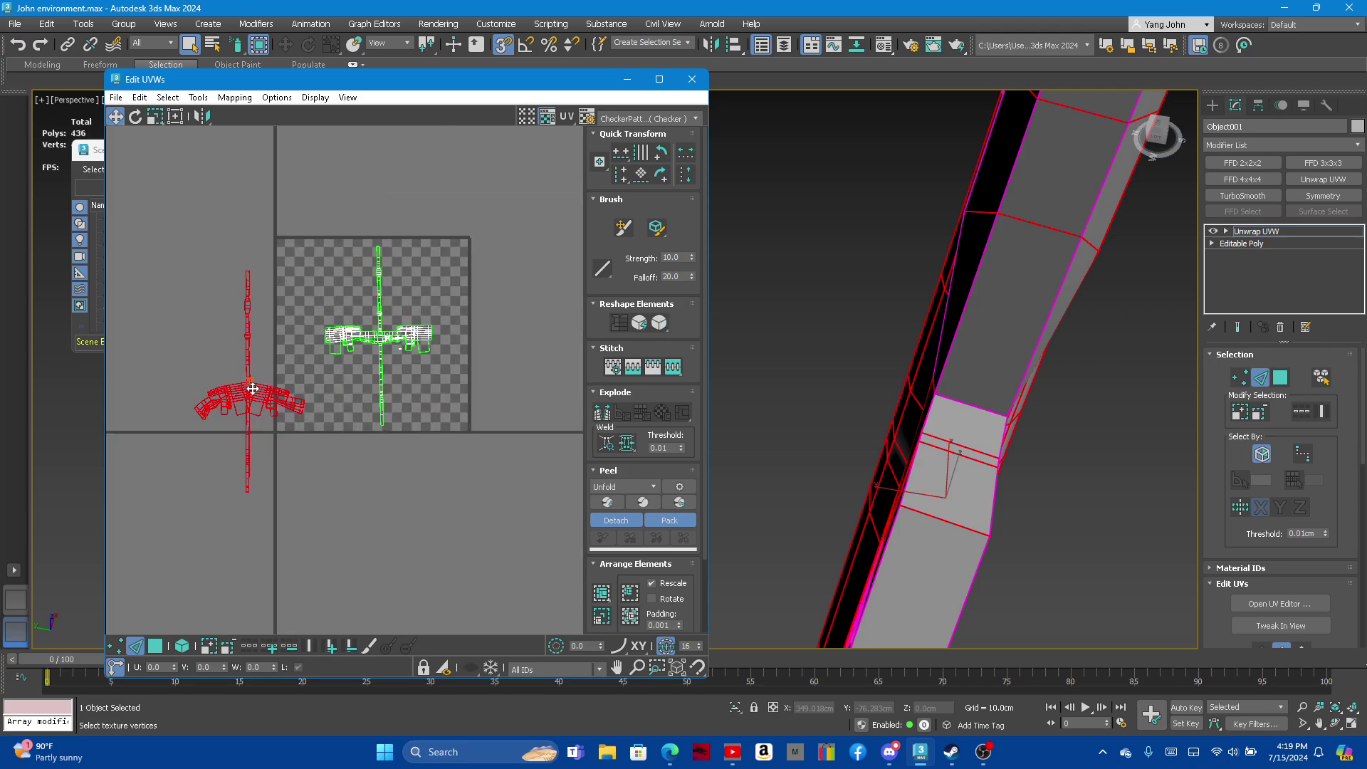
left_click_drag(254, 389, 312, 368)
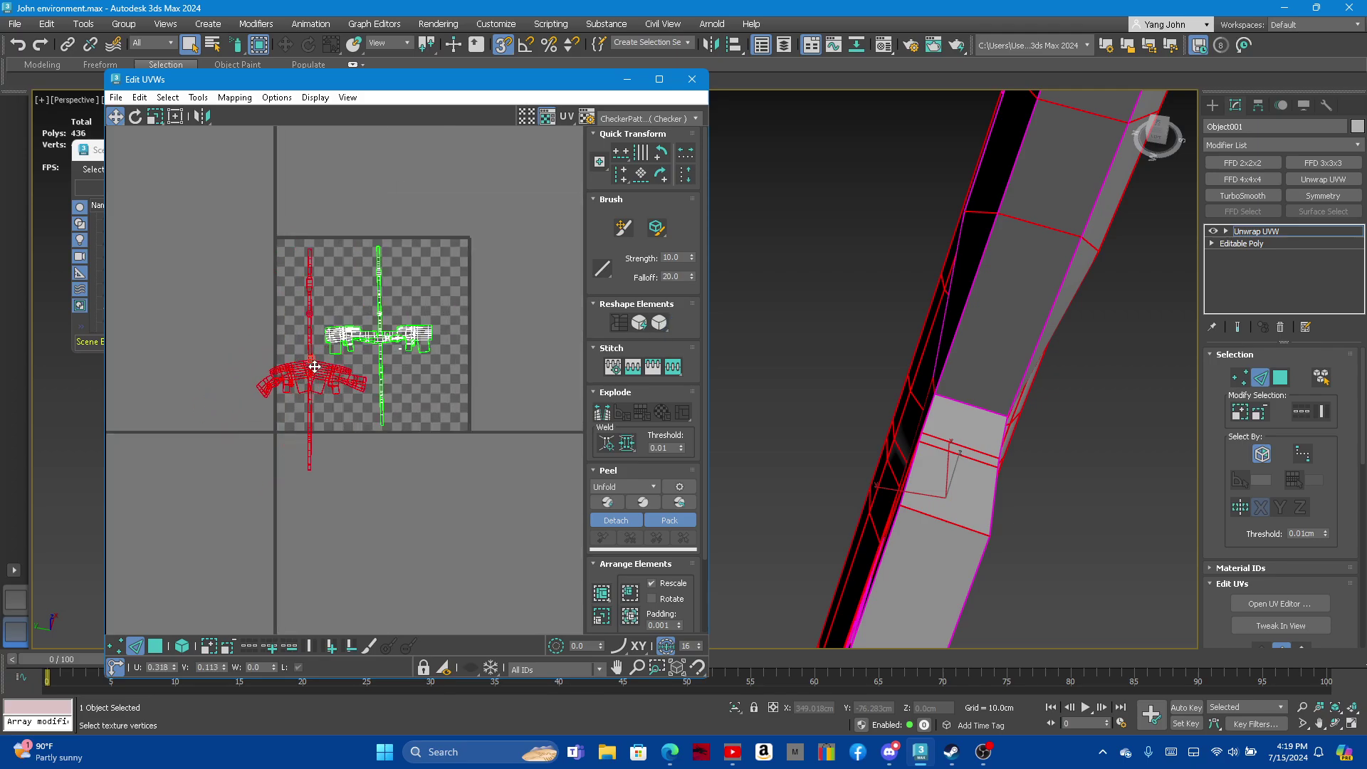
left_click(217, 296)
left_click_drag(194, 220, 173, 265)
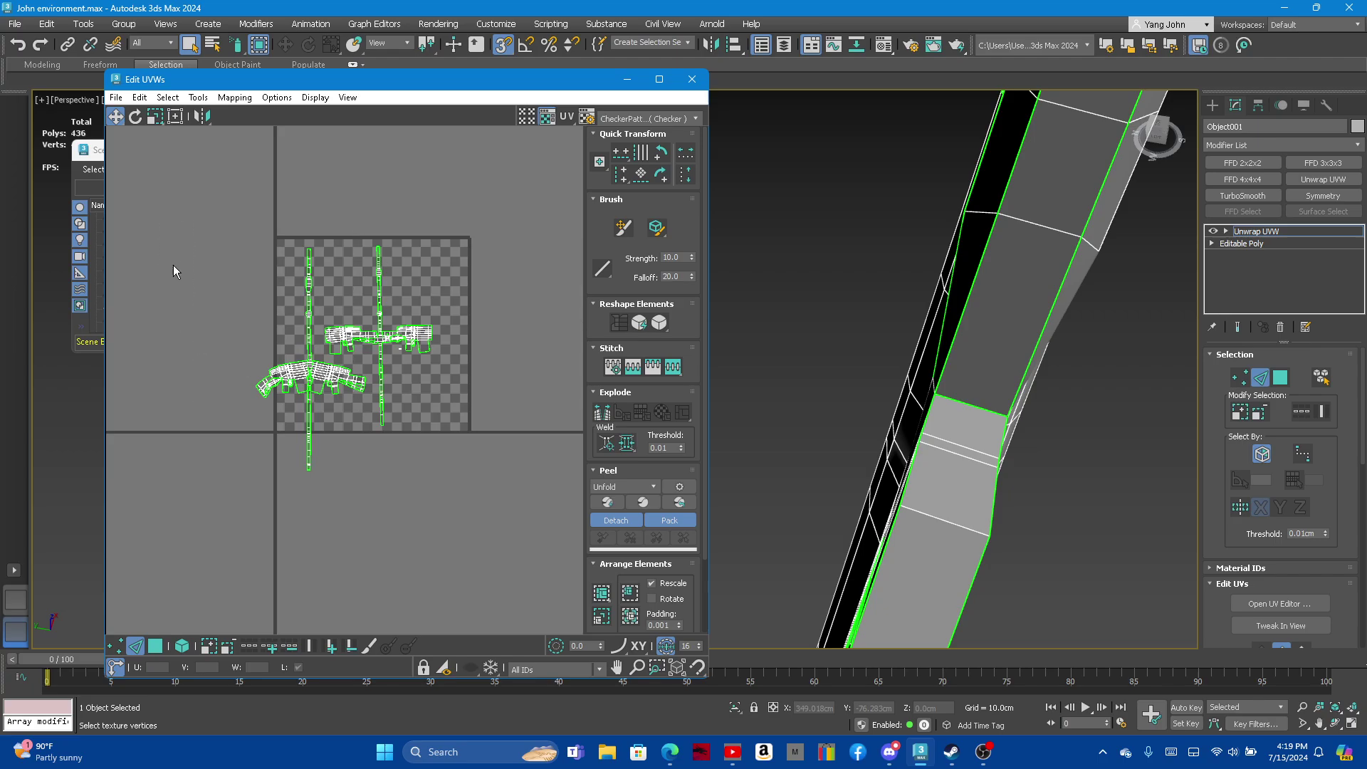
Keep the checker pattern texture, orbit the model to a front view, and select all UVs
left_click(643, 120)
left_click(625, 143)
scroll(965, 389, "down", 5)
mouse_move(965, 389)
middle_mouse_down("alt")
mouse_move(941, 366)
mouse_move(993, 473)
middle_mouse_up("alt")
scroll(855, 376, "up", 3)
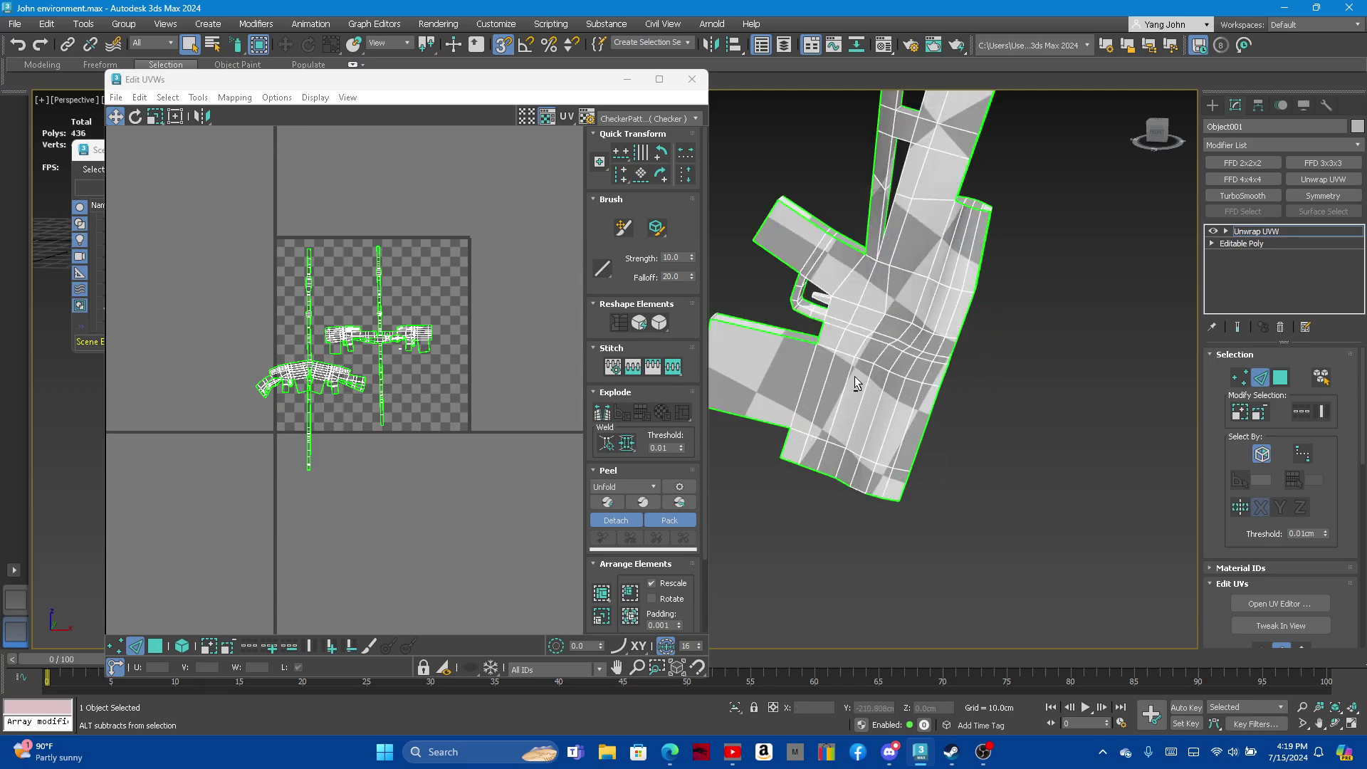
scroll(844, 323, "up", 2)
scroll(843, 323, "down", 4)
scroll(805, 327, "up", 2)
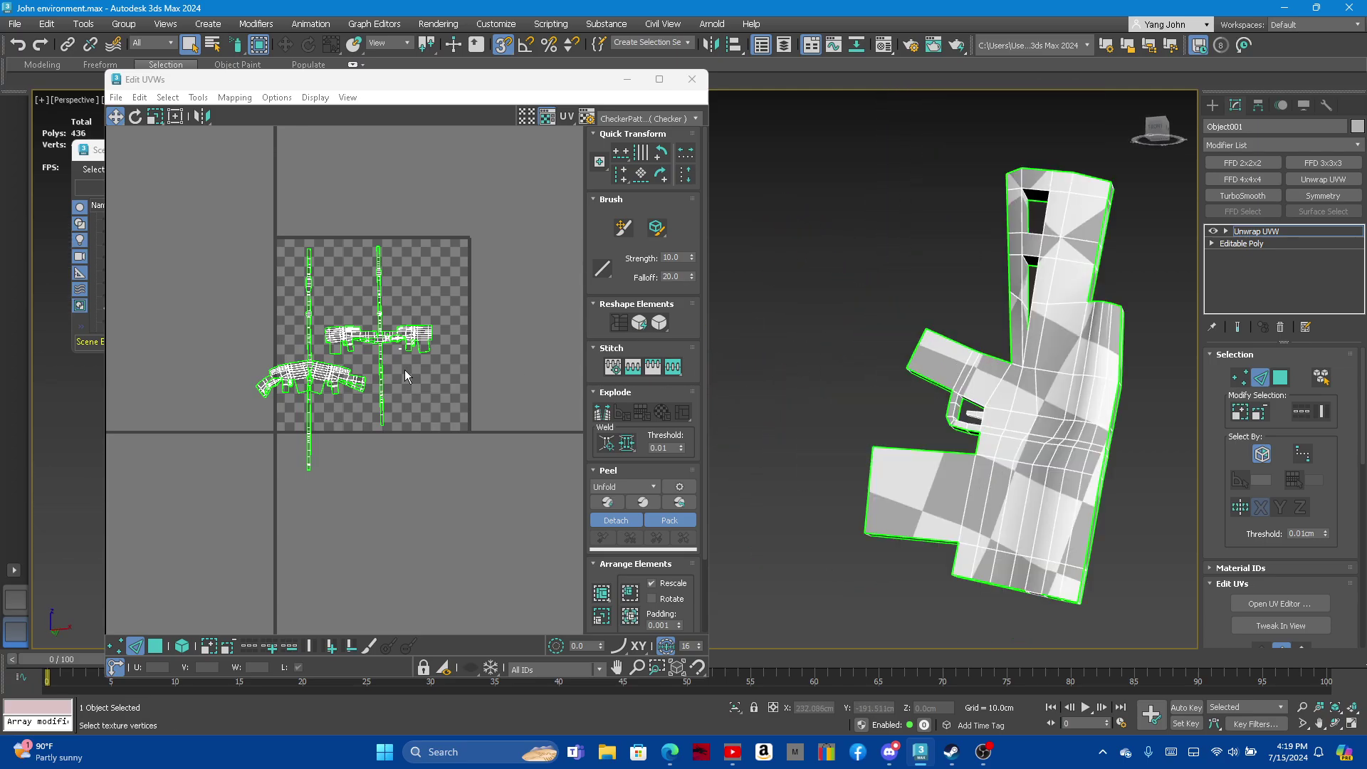
left_click_drag(224, 203, 470, 512)
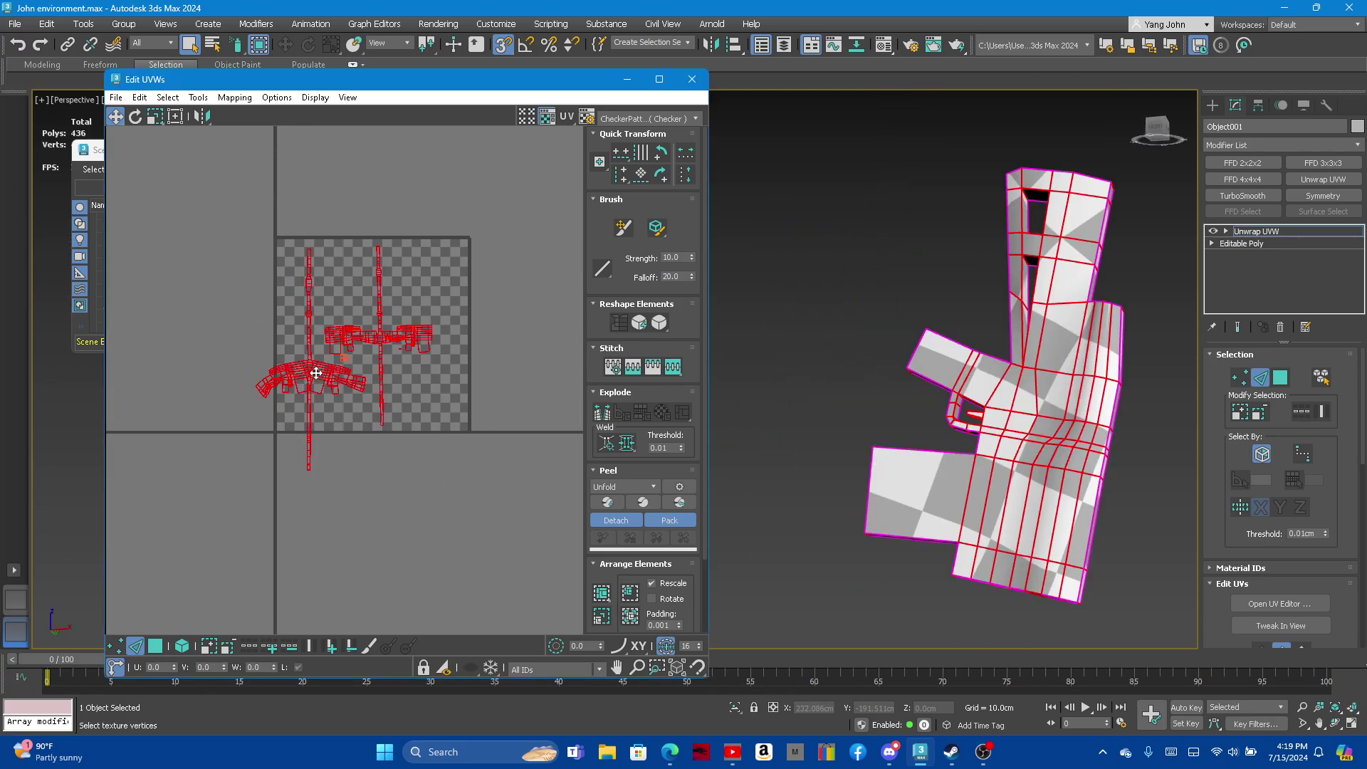
Scale all UV islands up and inspect the checker mapping on the model
left_click(197, 307)
left_click_drag(250, 191, 521, 551)
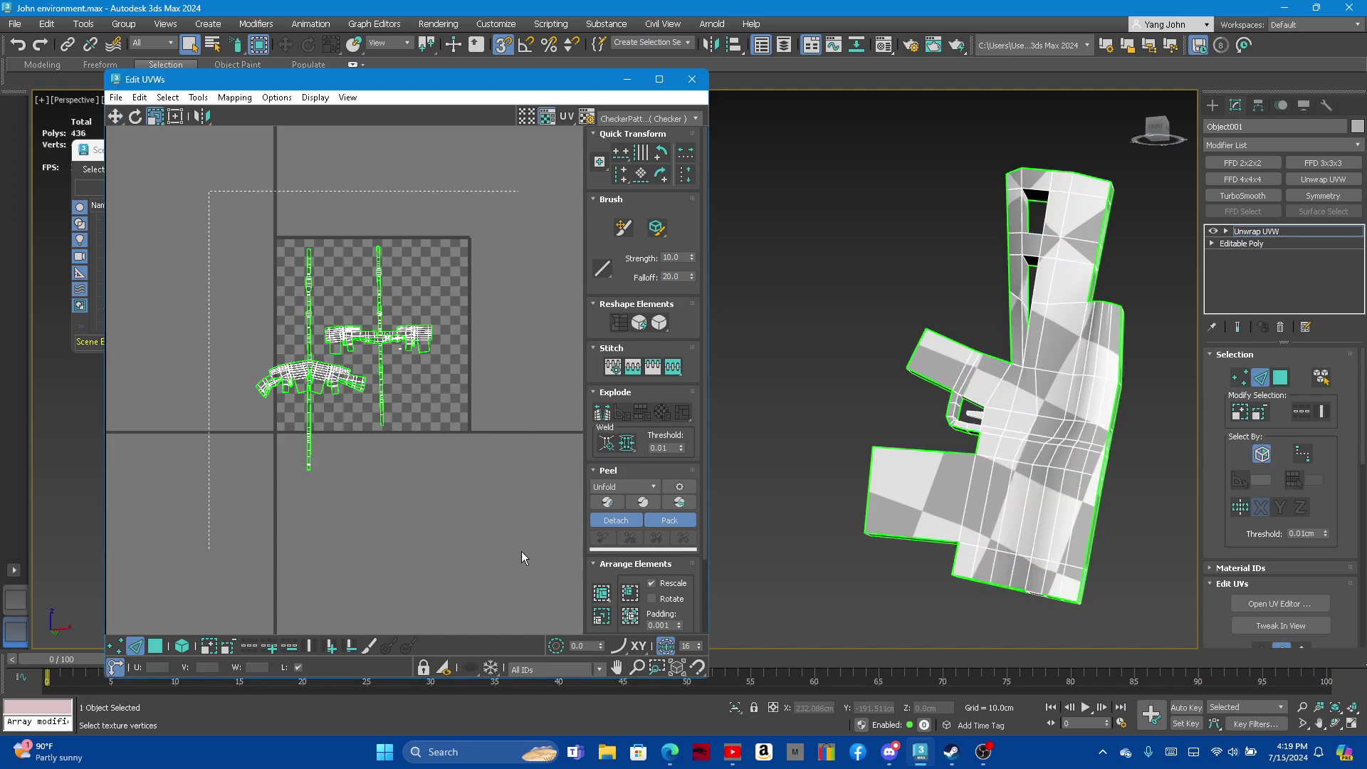
left_click_drag(316, 376, 287, 323)
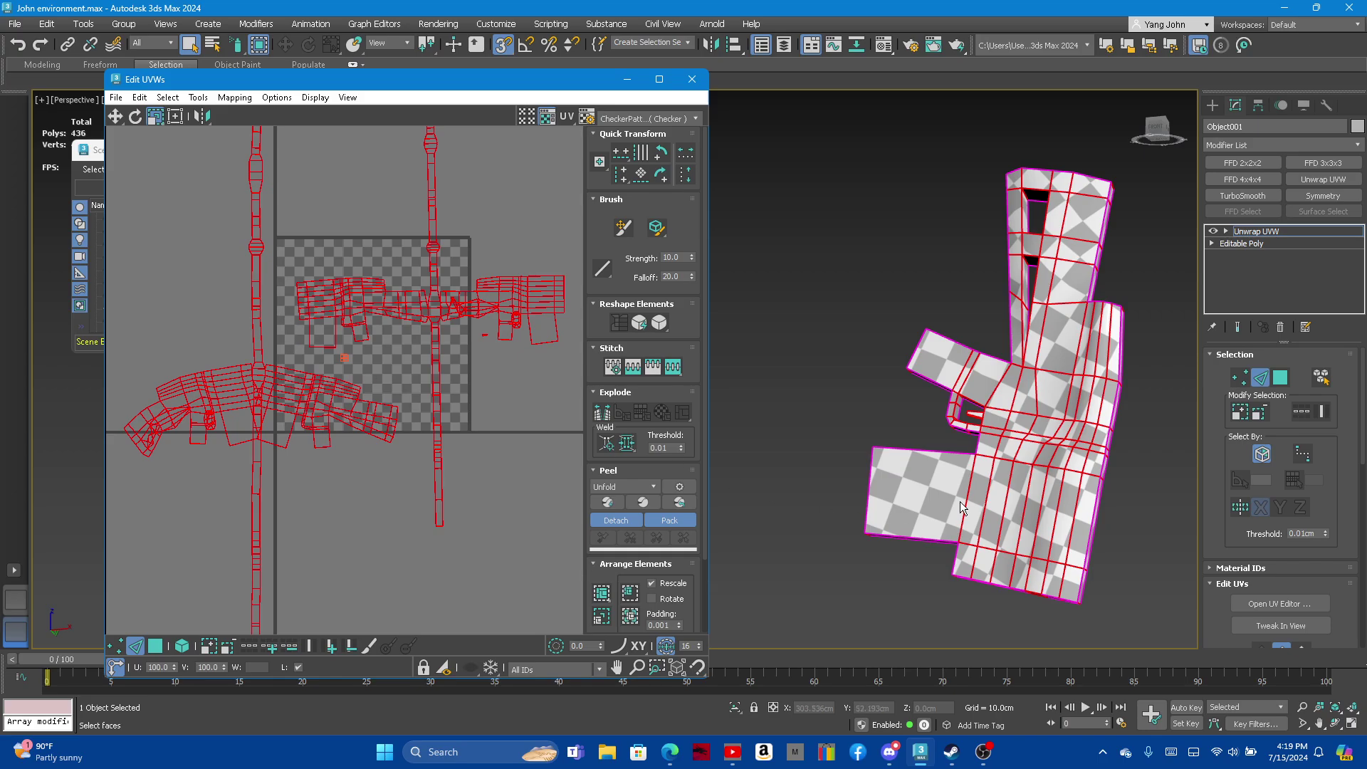
scroll(890, 485, "up", 5)
mouse_move(828, 472)
middle_mouse_down("alt")
mouse_move(815, 512)
mouse_move(735, 515)
mouse_move(959, 489)
mouse_move(955, 514)
middle_mouse_up("alt")
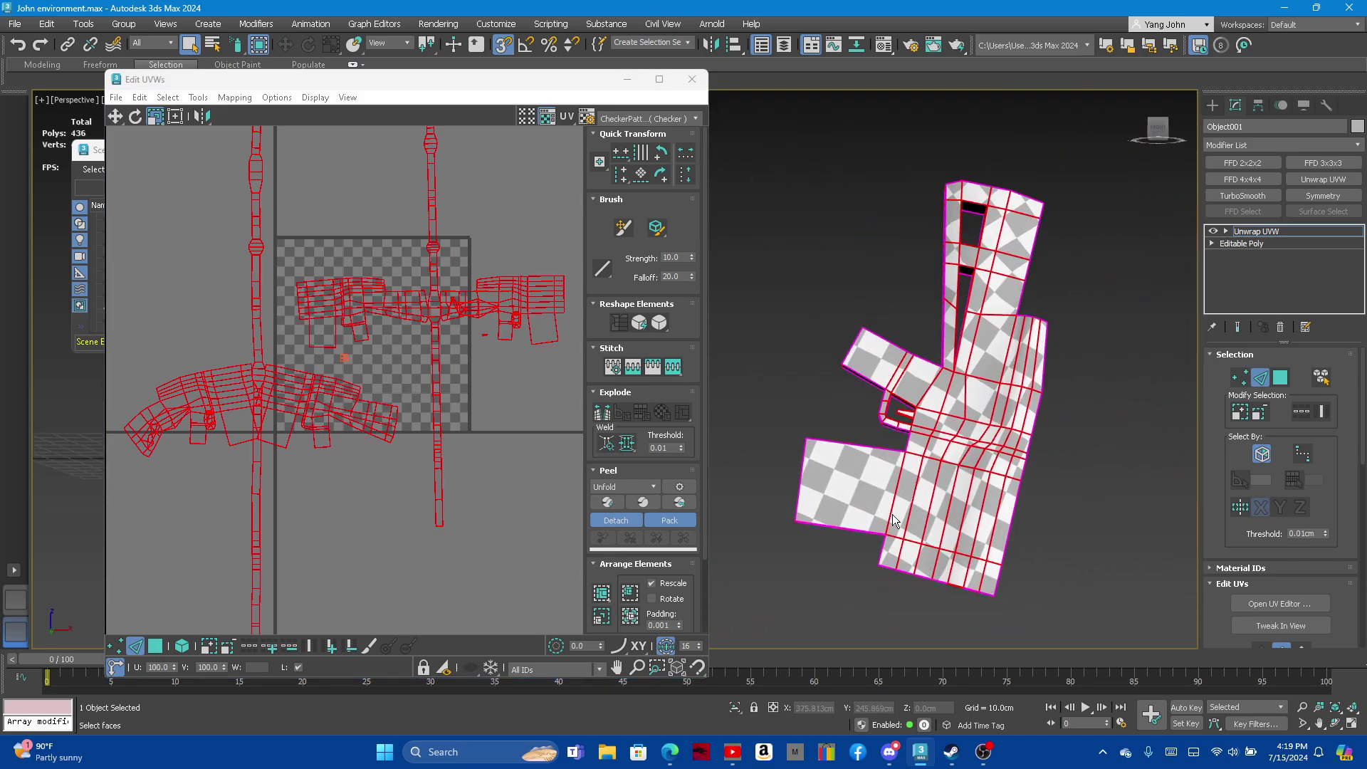
scroll(411, 375, "down", 3)
Shrink all UV islands down so they fit toward the checker tile
left_click(227, 249)
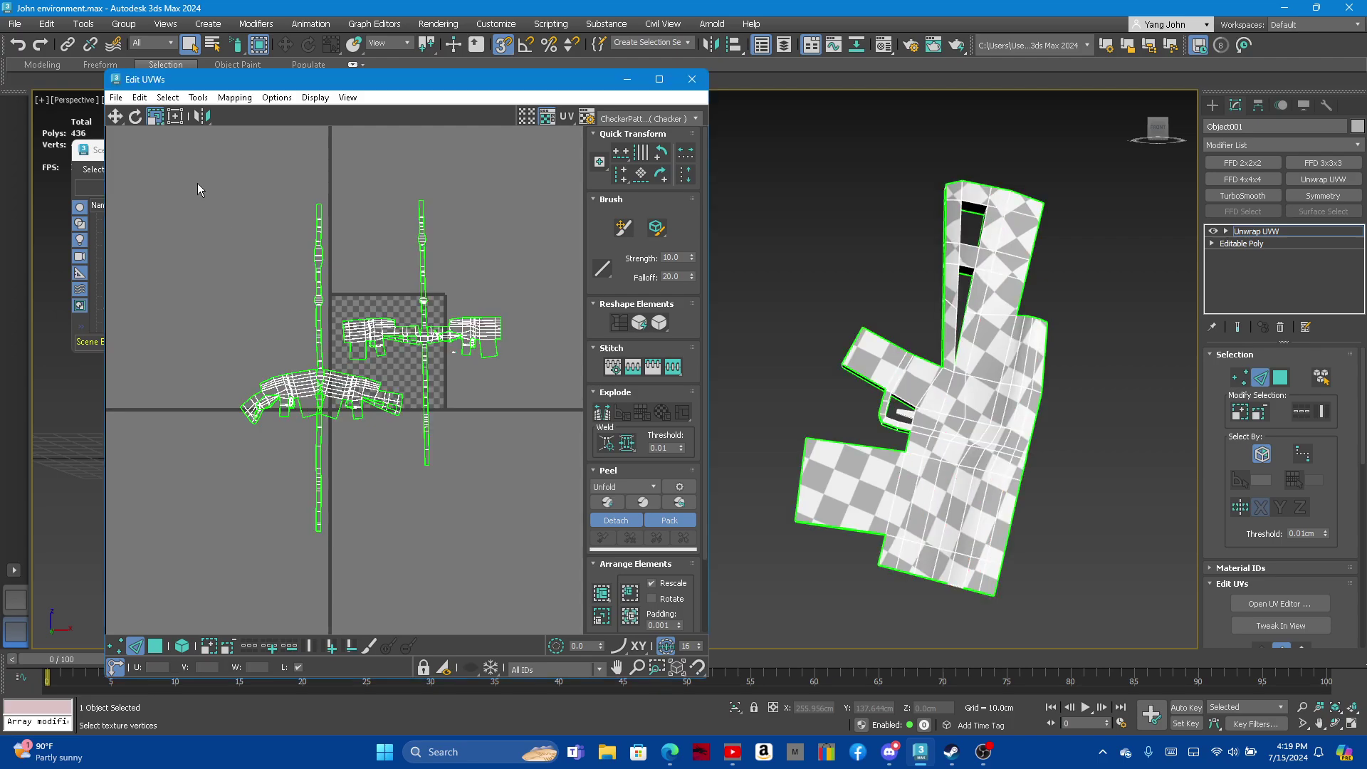
key("ctrl+a")
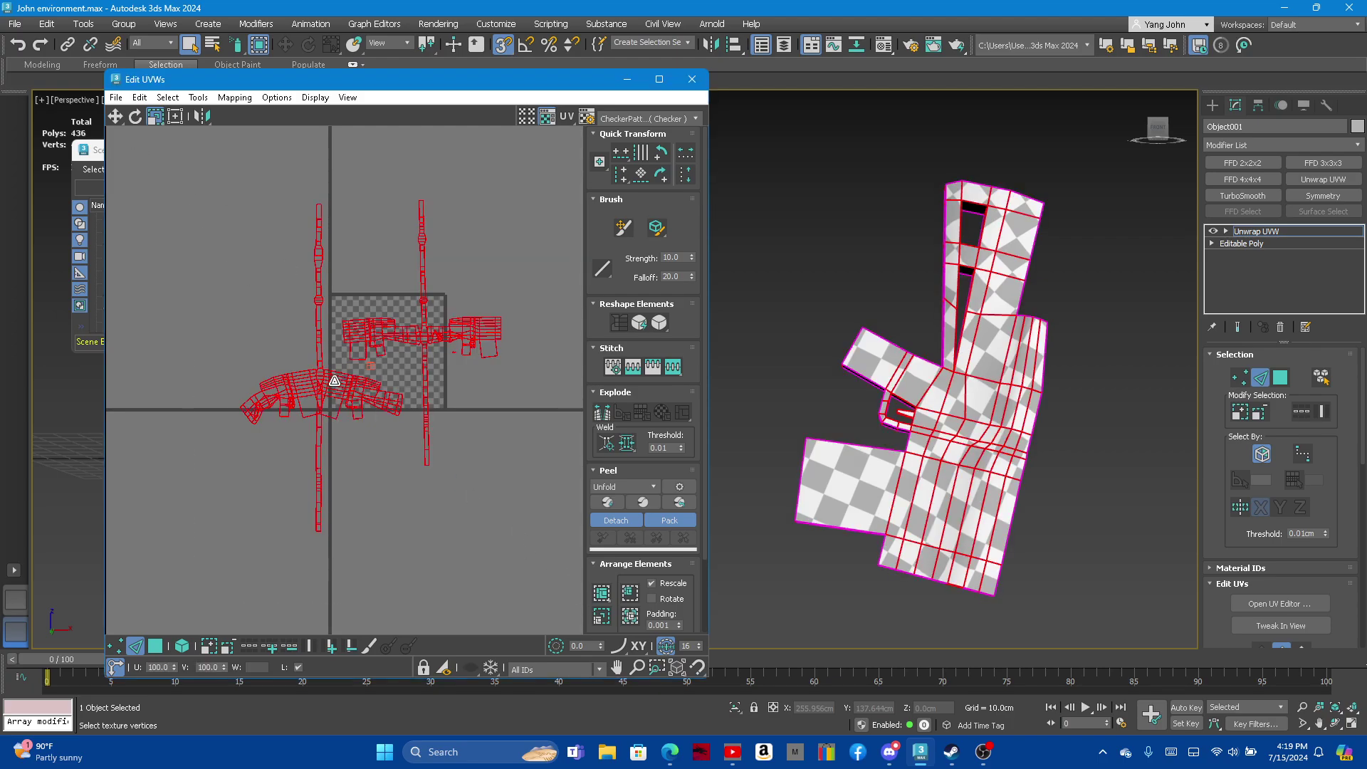
left_click_drag(335, 381, 405, 468)
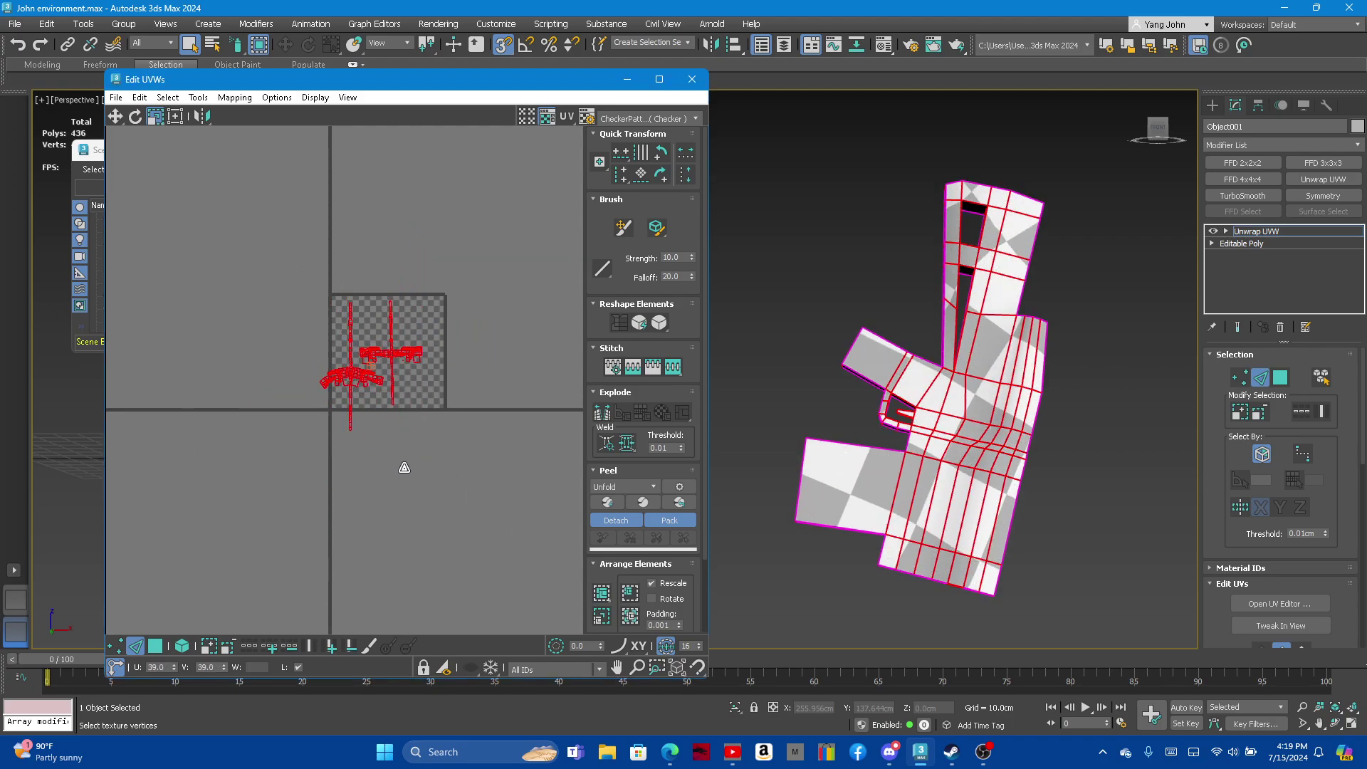
scroll(366, 345, "up", 3)
scroll(373, 347, "up", 3)
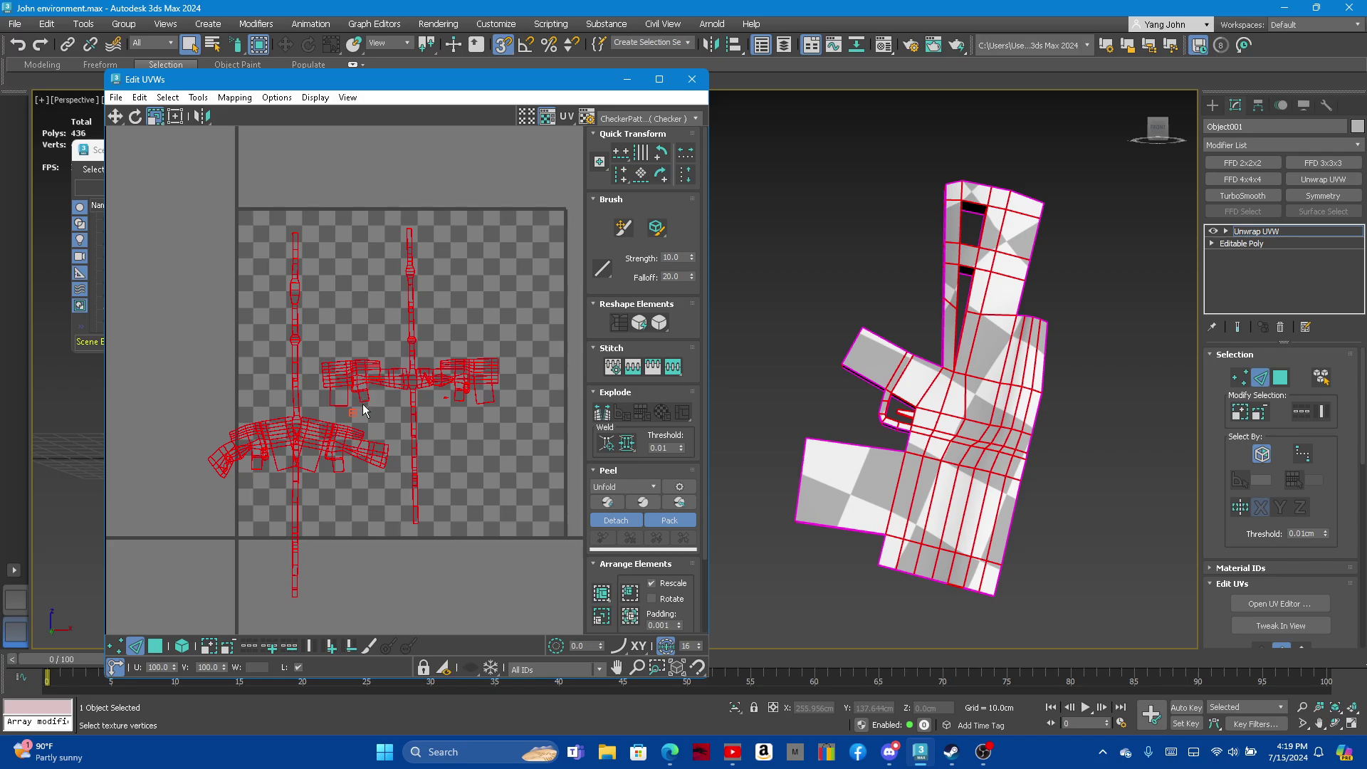
left_click_drag(353, 385, 351, 390)
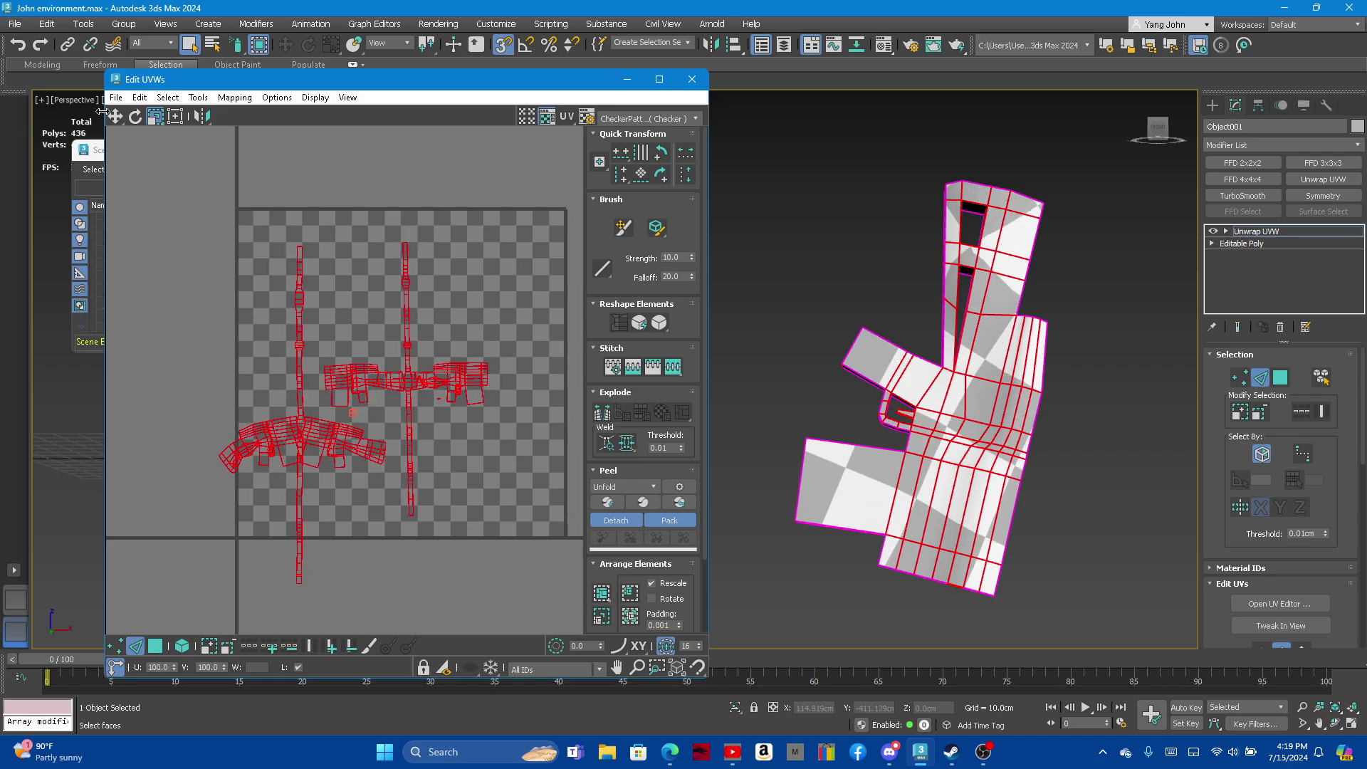
Shift the islands up and right into the tile, shrink slightly, and deselect
left_click(115, 116)
left_click_drag(304, 439, 341, 409)
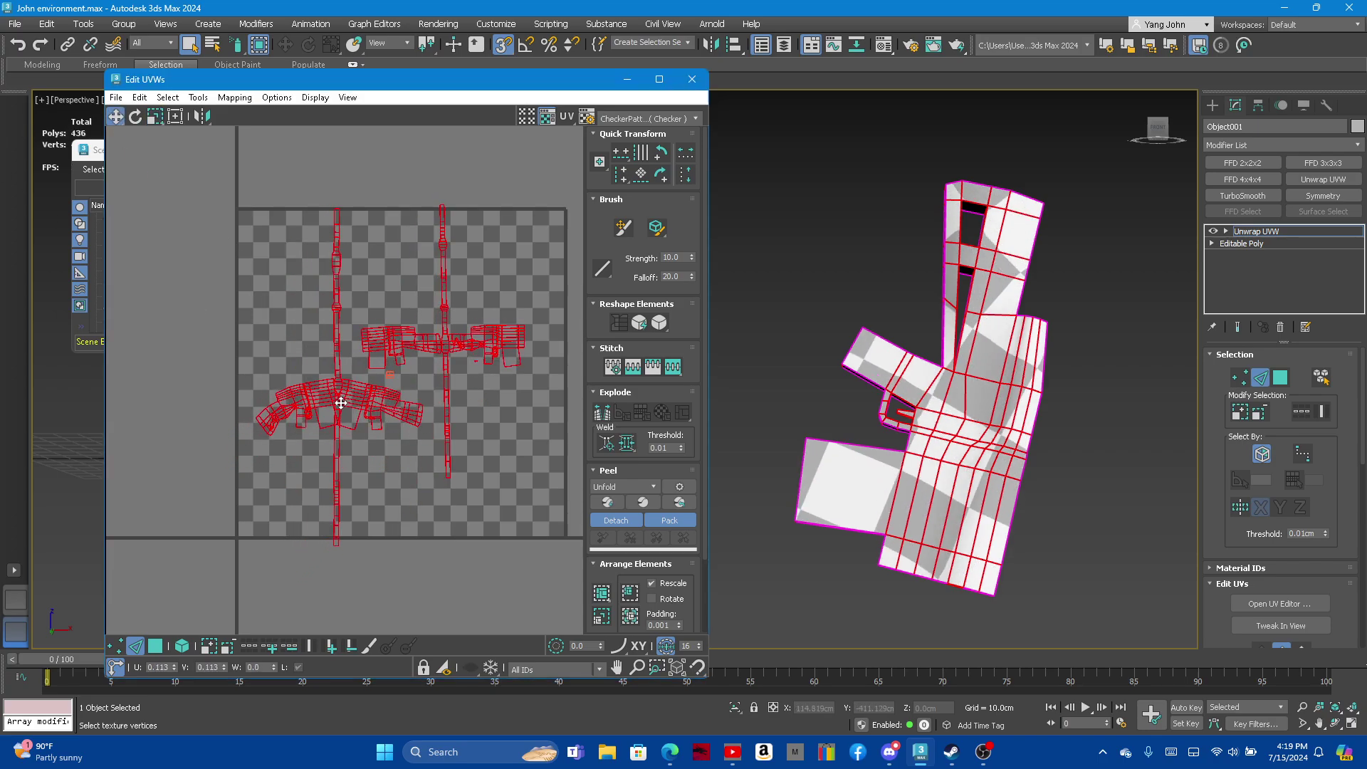
left_click(152, 117)
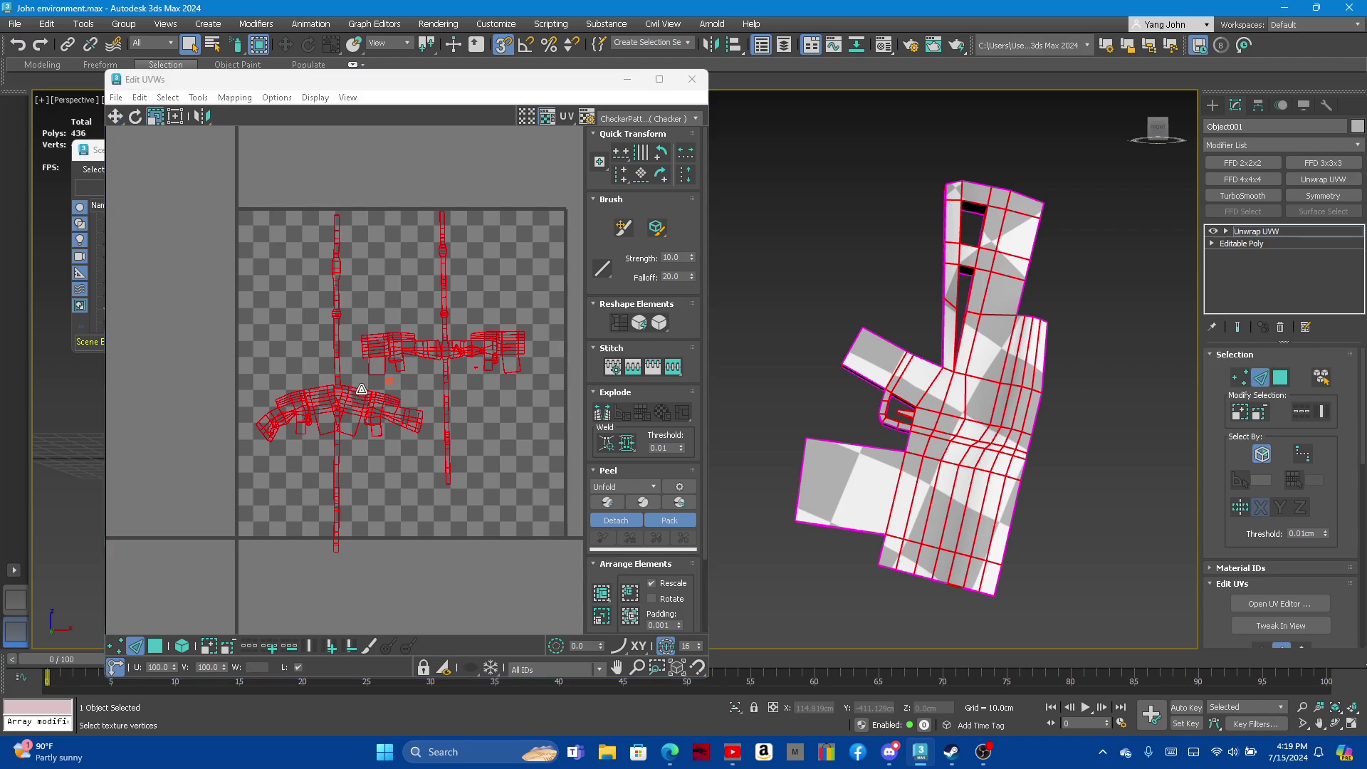
mouse_move(340, 395)
left_mouse_down()
mouse_move(345, 413)
mouse_move(366, 382)
left_mouse_up()
left_click(115, 116)
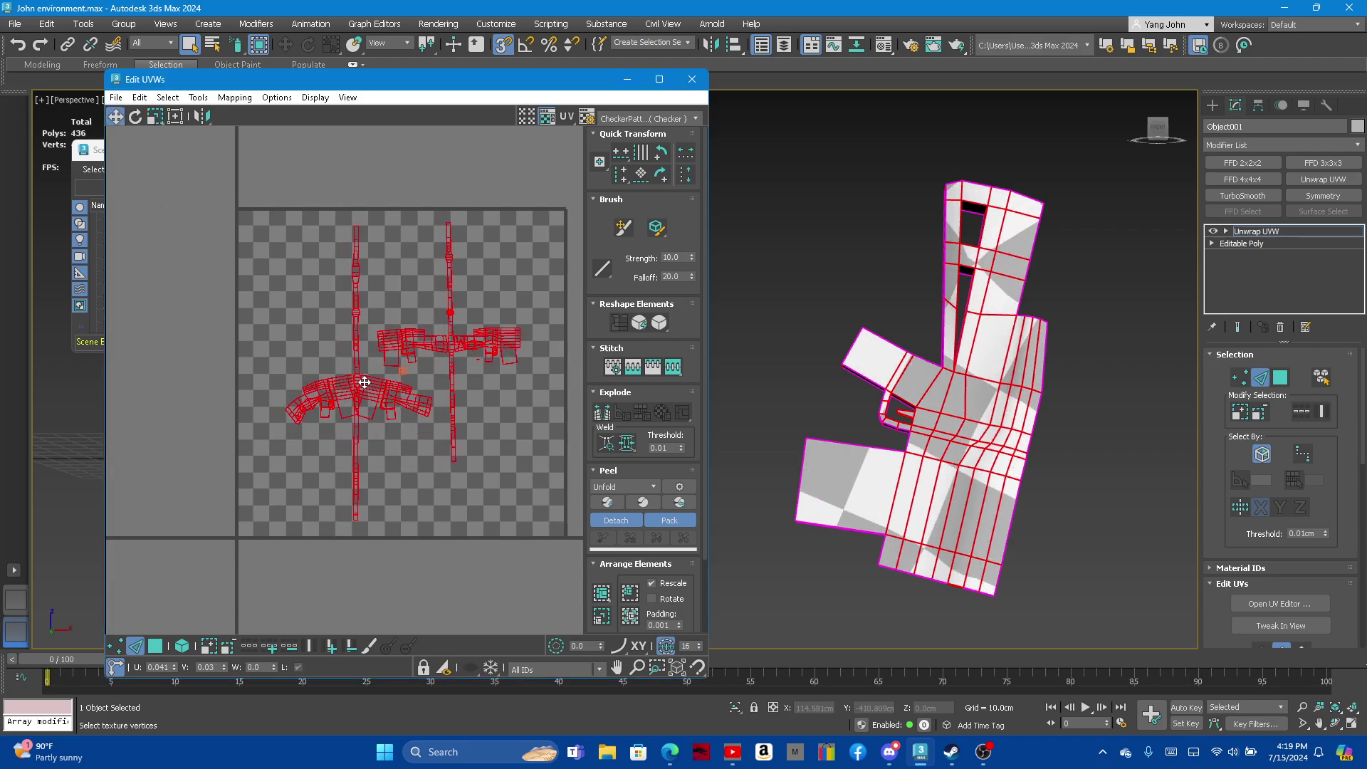
left_click(173, 373)
scroll(382, 300, "down", 2)
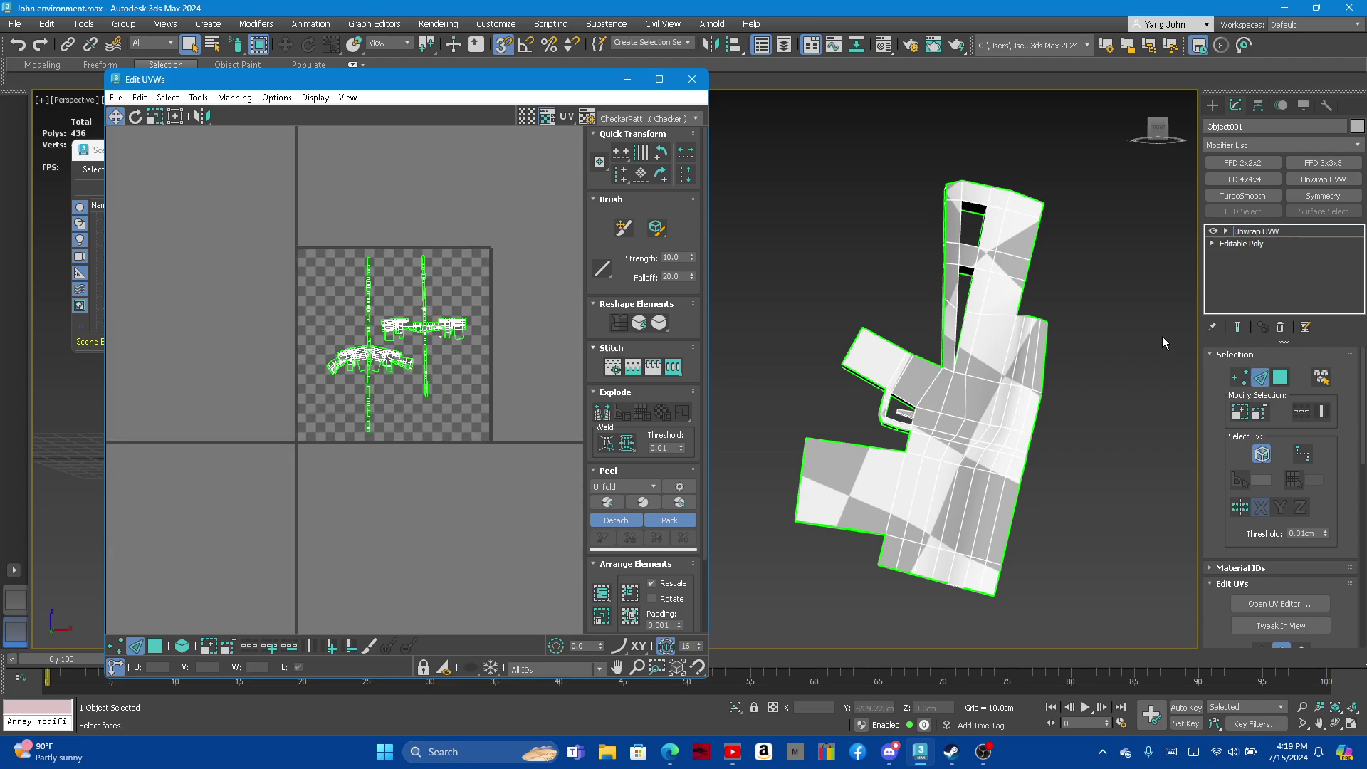
Collapse Unwrap UVW into the Editable Poly and save the scene file
left_click(1257, 235)
right_click(1257, 235)
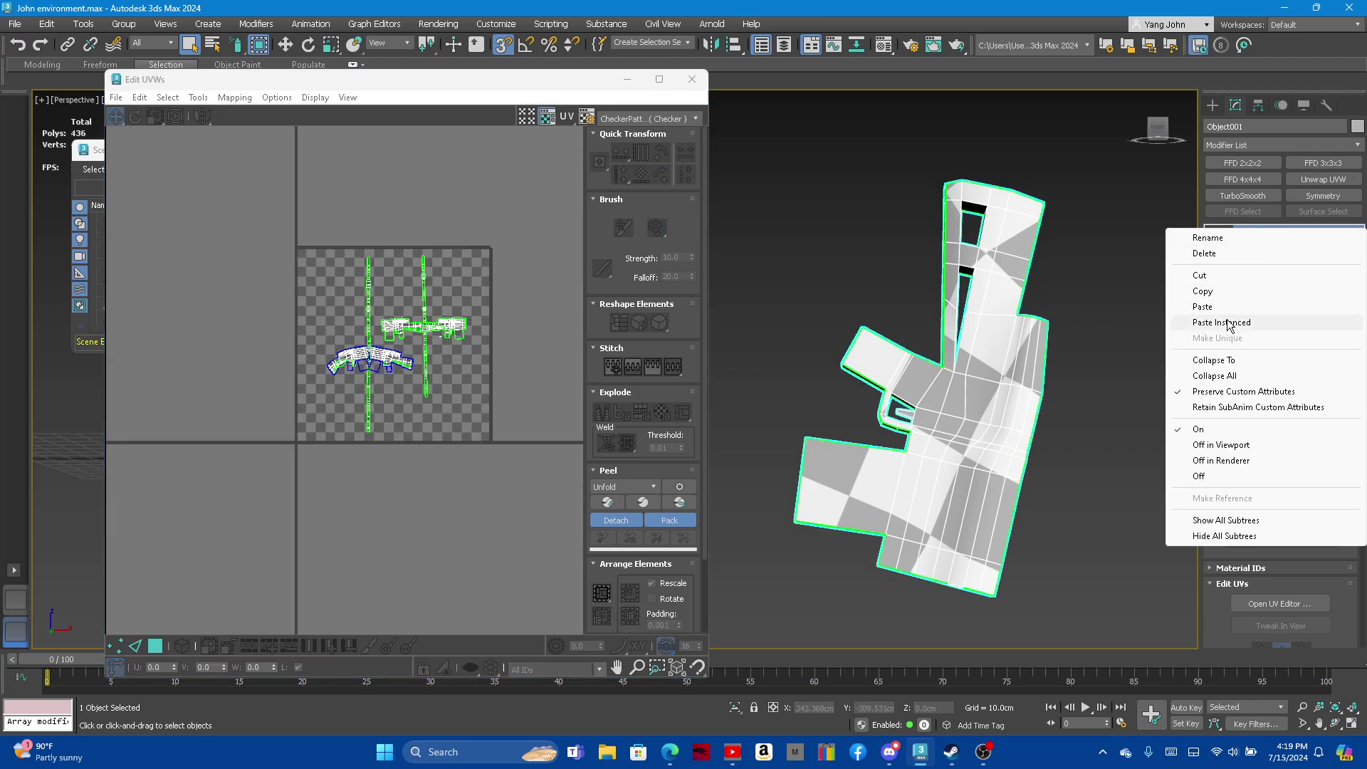
left_click(1223, 376)
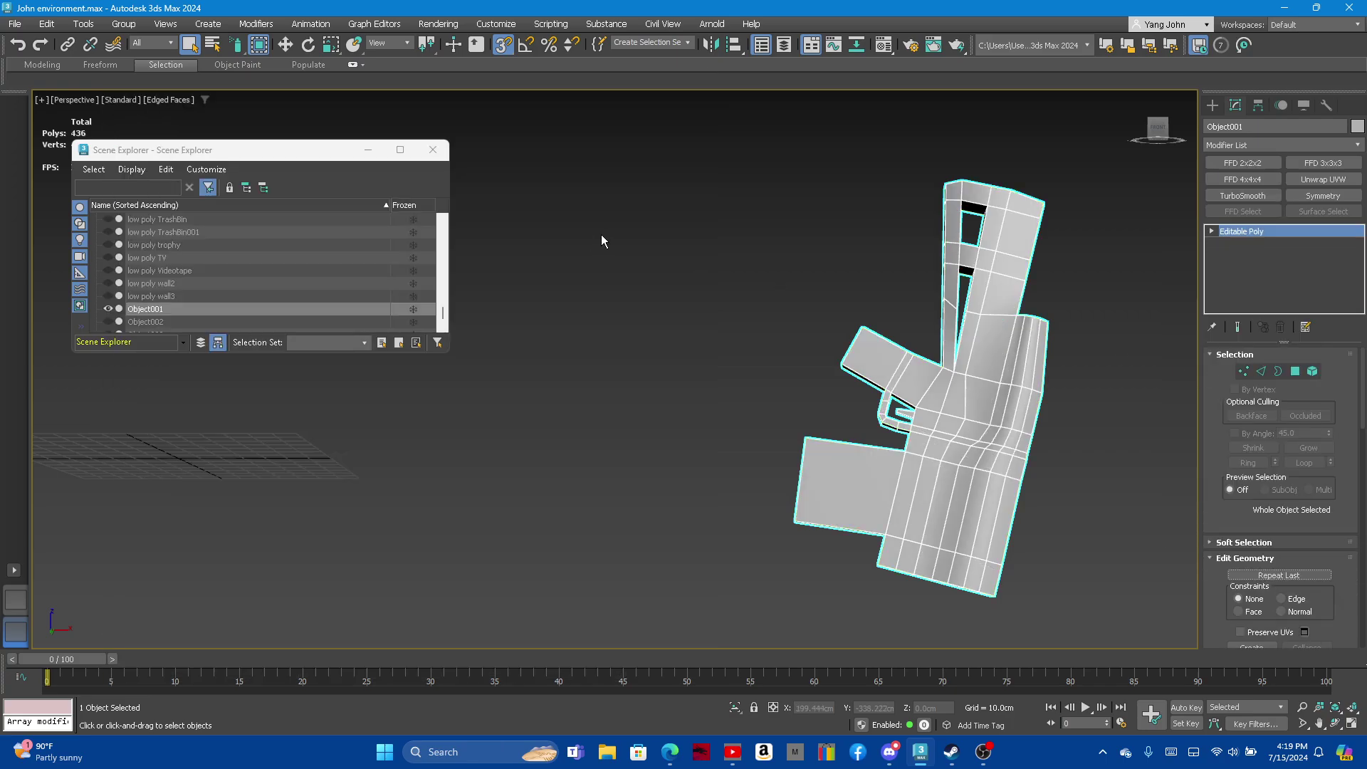
left_click(14, 24)
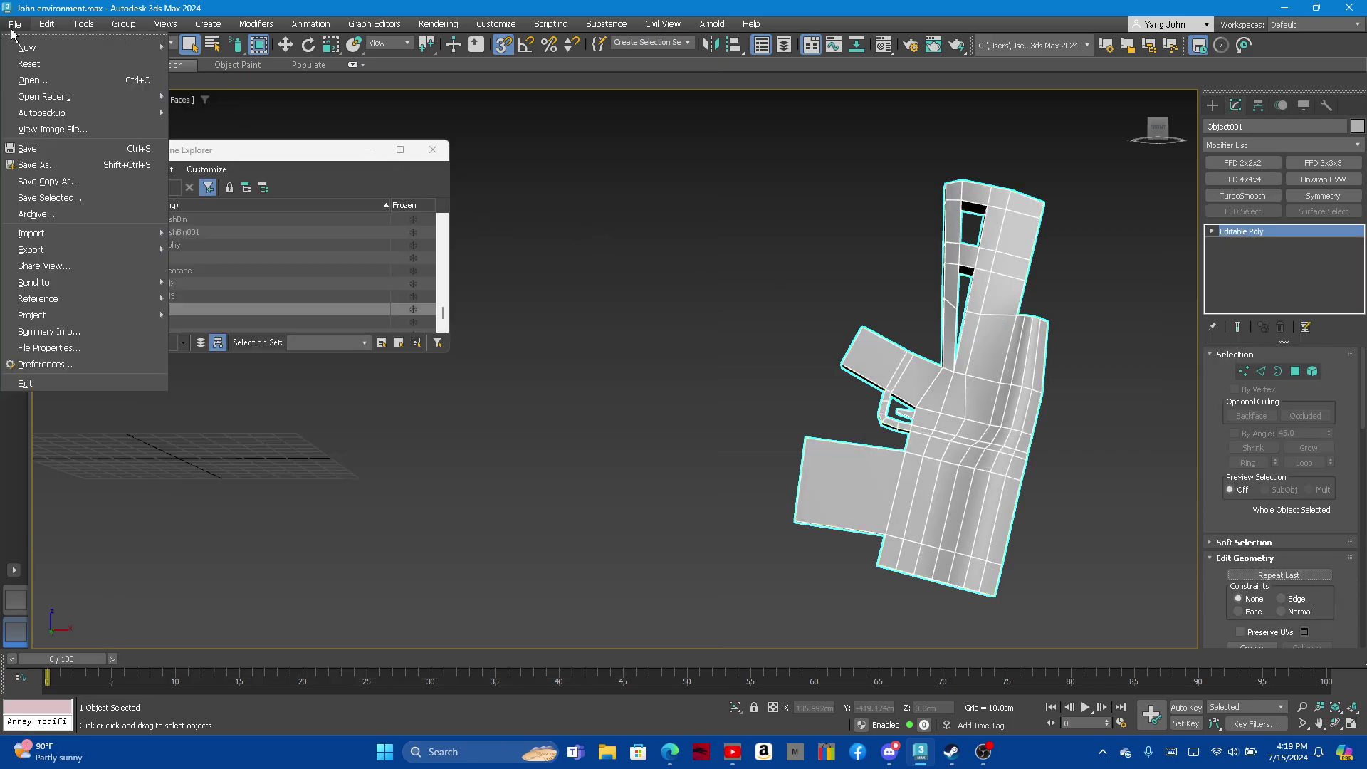
left_click(48, 144)
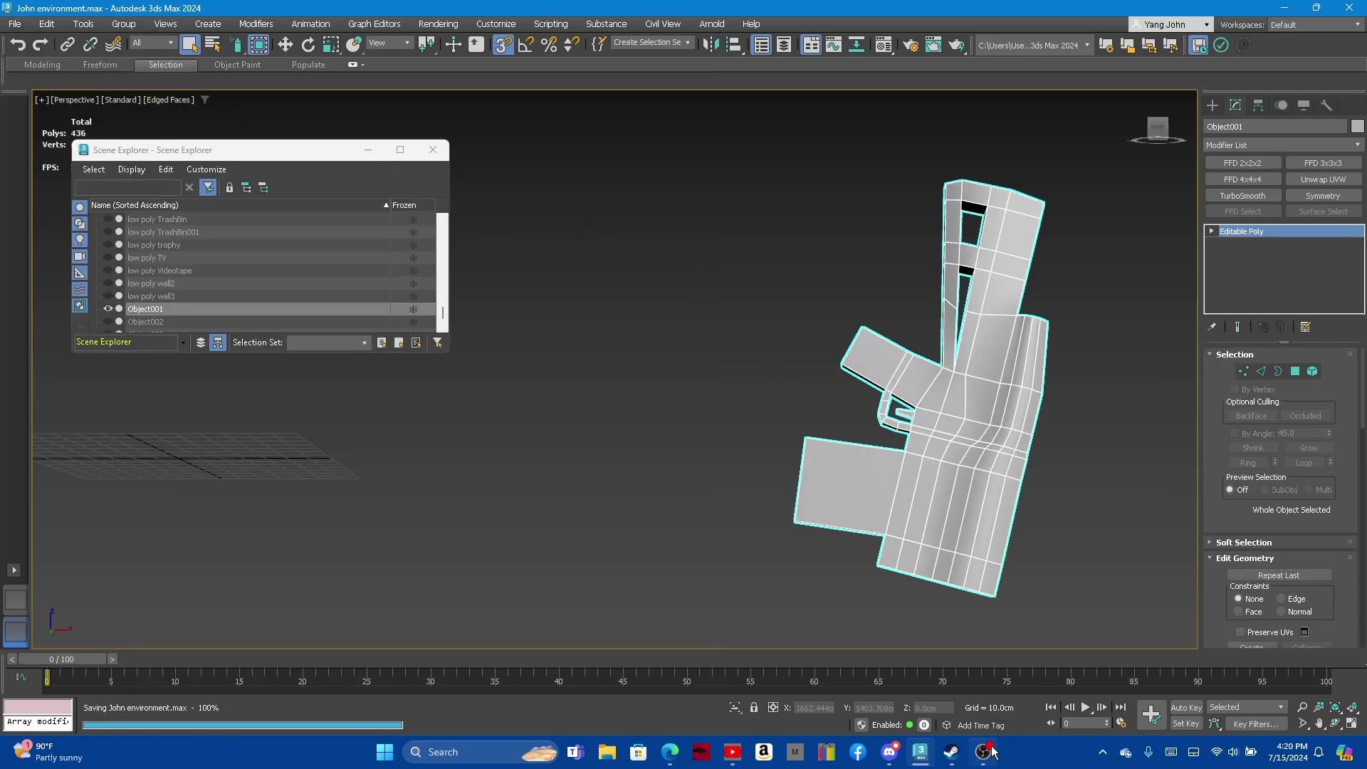